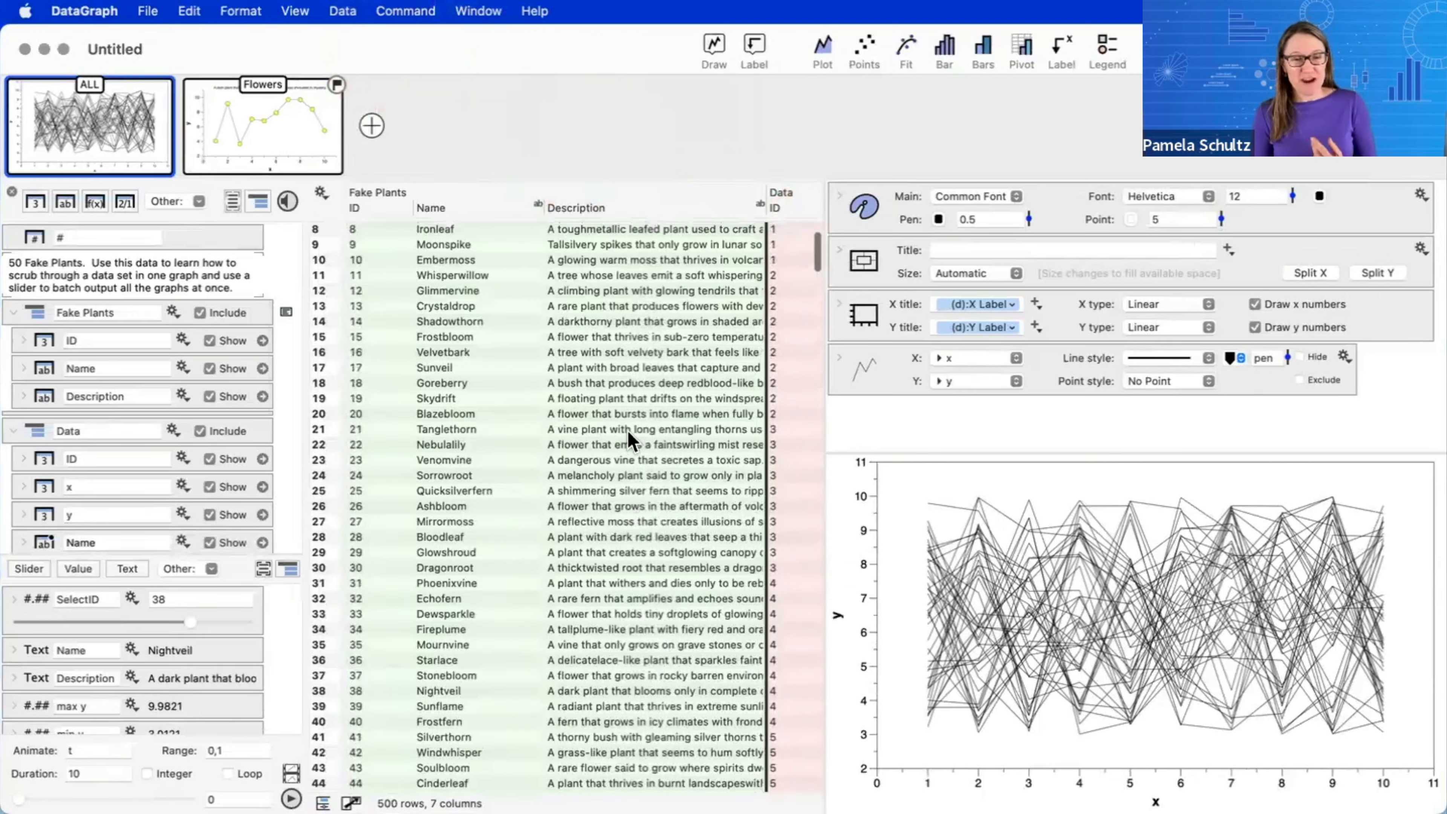
- Examine the rows and columns of the Fake Plants group and the adjoining Data group in the data table
{"action": "scroll", "coordinate": [629, 441], "scroll_direction": "down", "scroll_amount": 10}
{"action": "scroll", "coordinate": [630, 442], "scroll_direction": "up", "scroll_amount": 10}
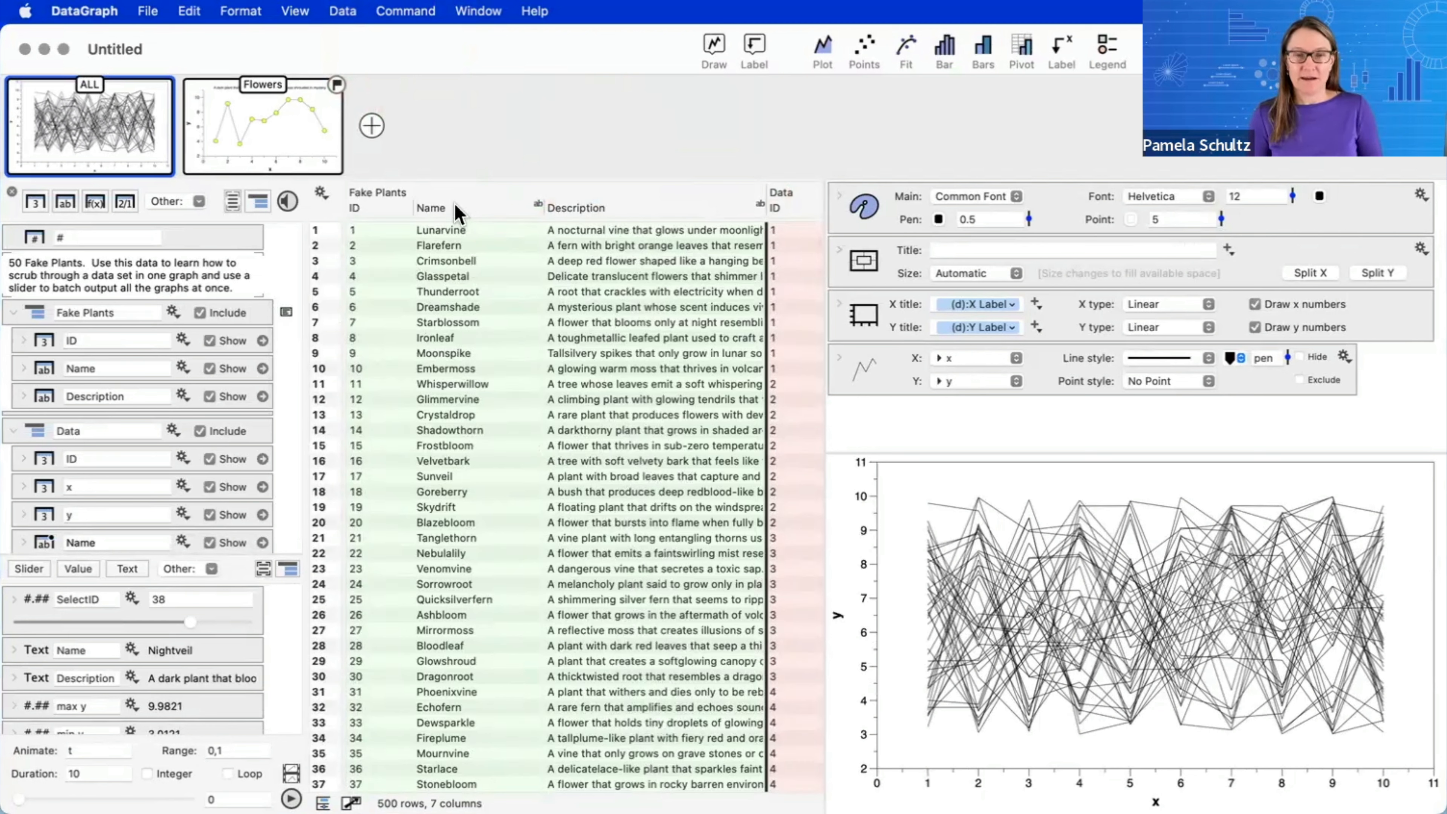
{"action": "scroll", "coordinate": [655, 370], "scroll_direction": "right", "scroll_amount": 3}
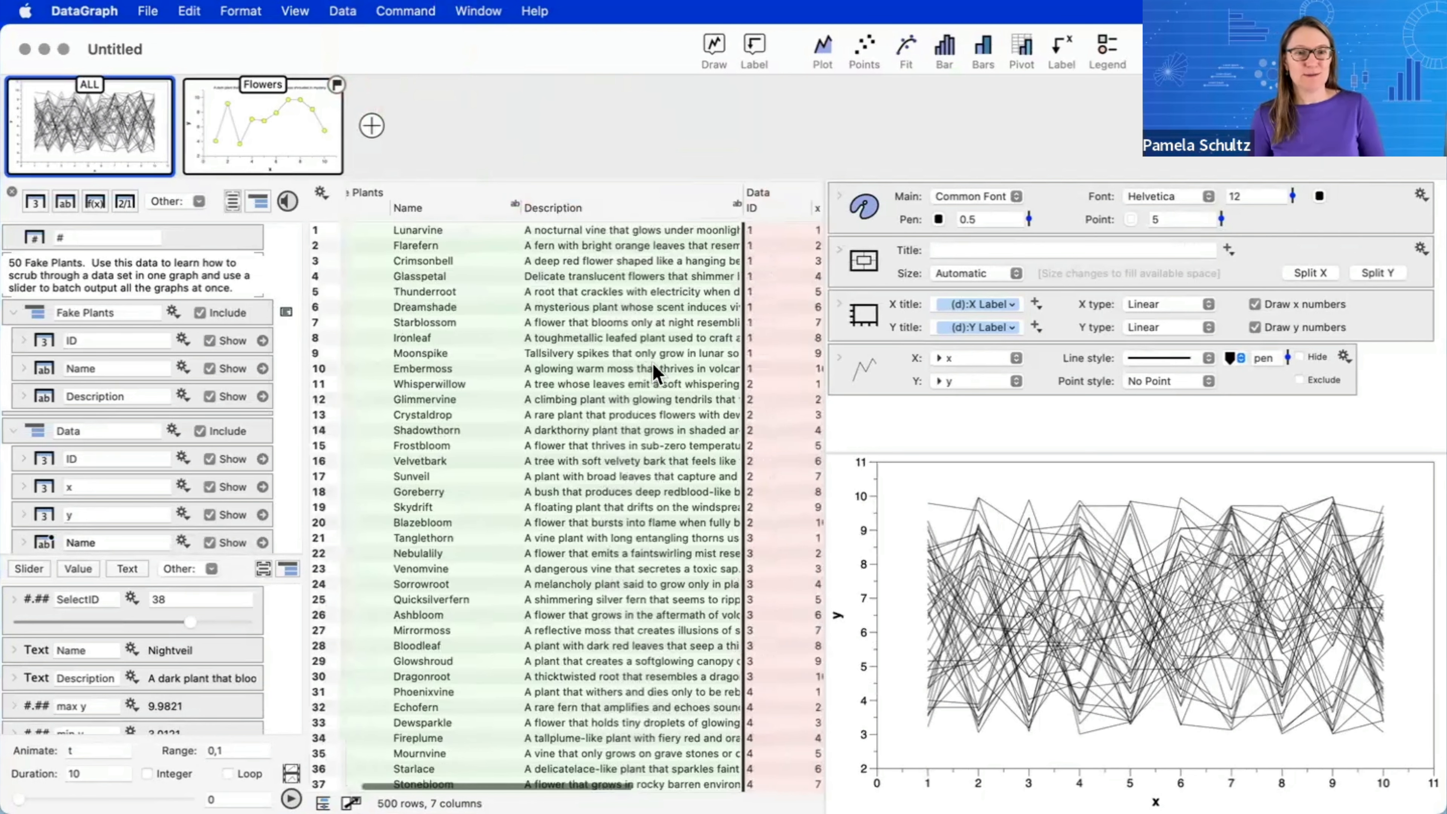
{"action": "scroll", "coordinate": [655, 371], "scroll_direction": "right", "scroll_amount": 5}
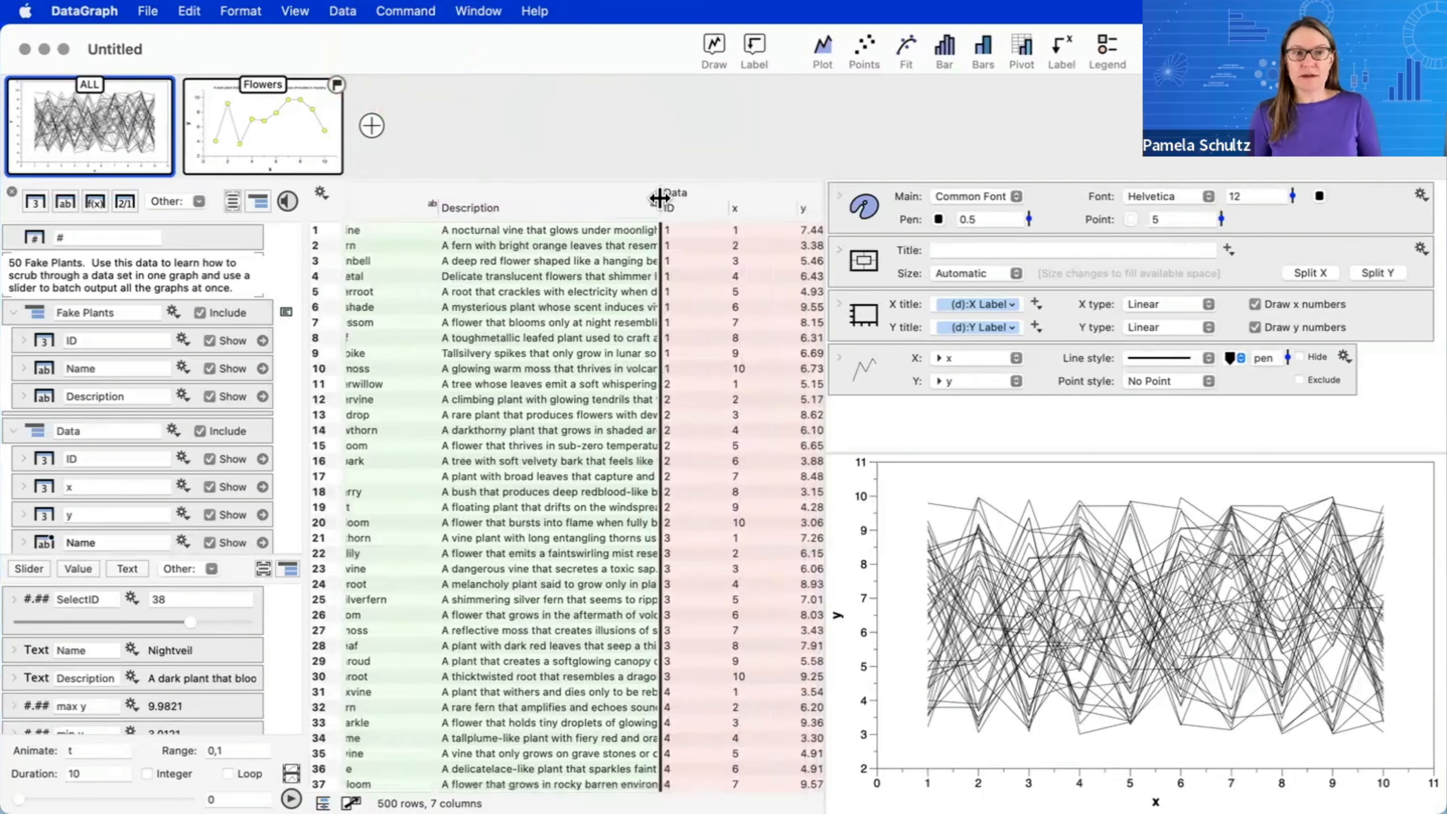
- Open the Flowers graph, enlarge the graph and variables areas, and set the SelectID slider to 24
{"action": "left_click", "coordinate": [292, 138]}
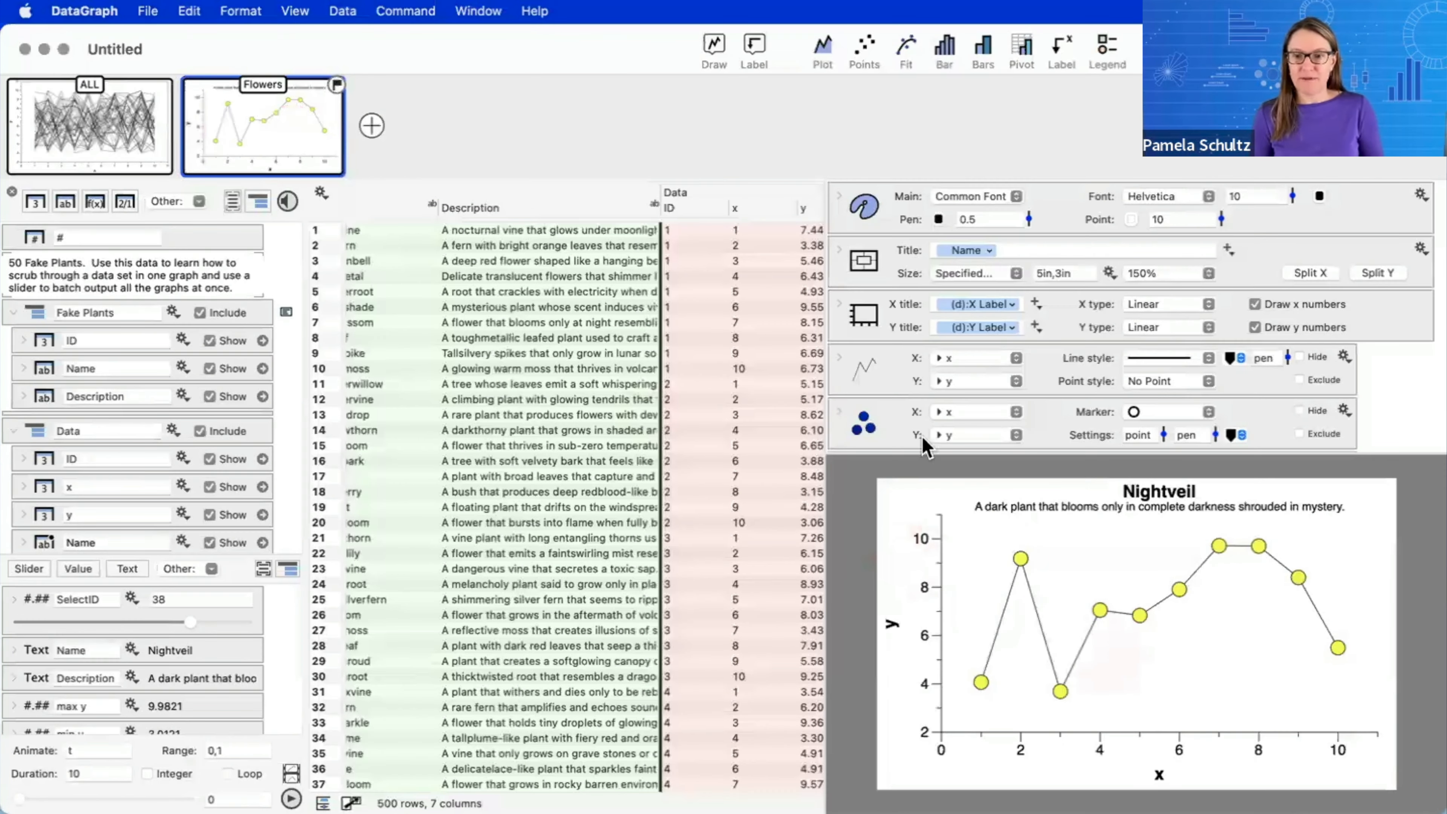
{"action": "left_click_drag", "start_coordinate": [903, 452], "coordinate": [880, 259]}
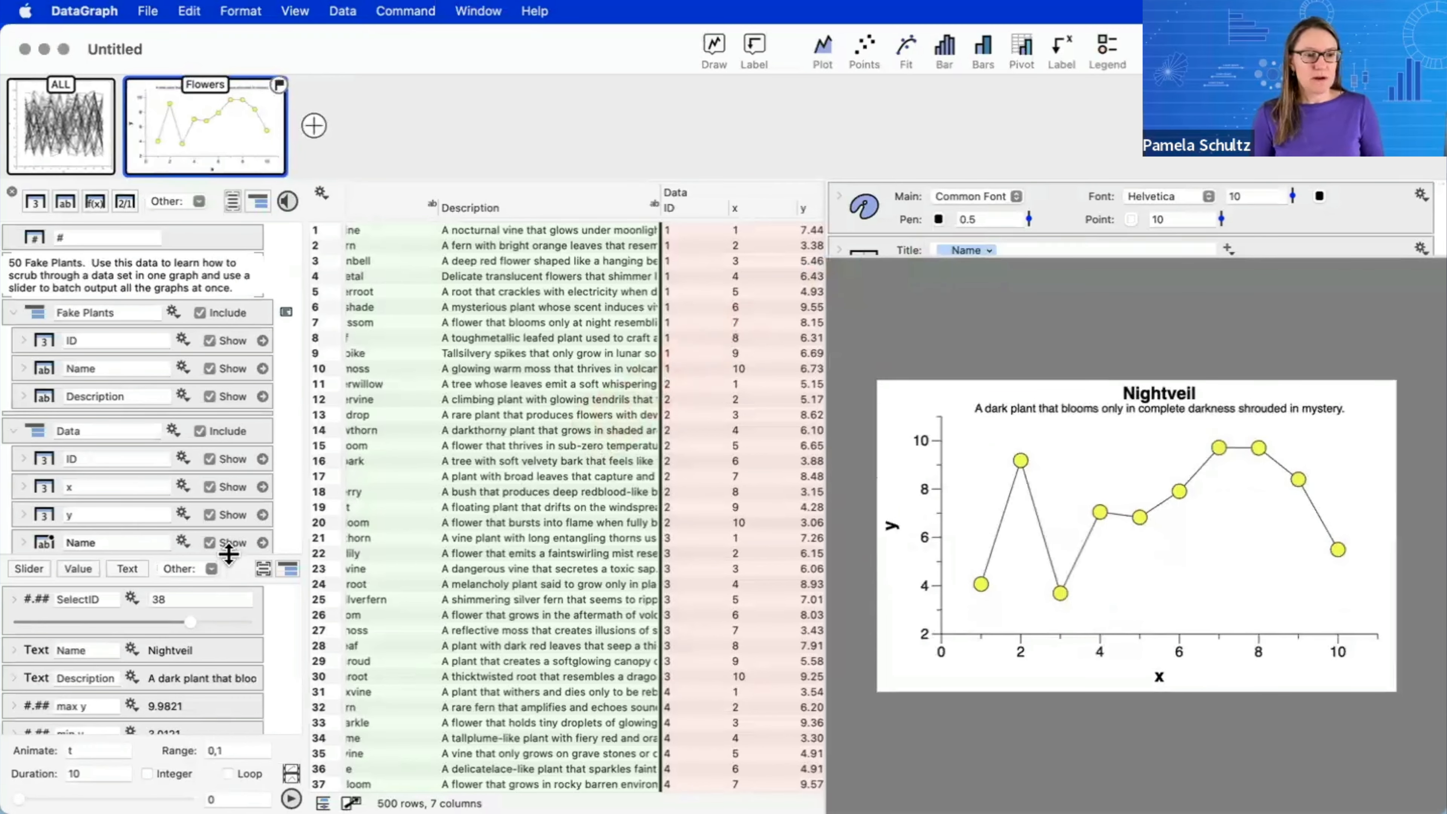
{"action": "left_click_drag", "start_coordinate": [228, 552], "coordinate": [228, 493]}
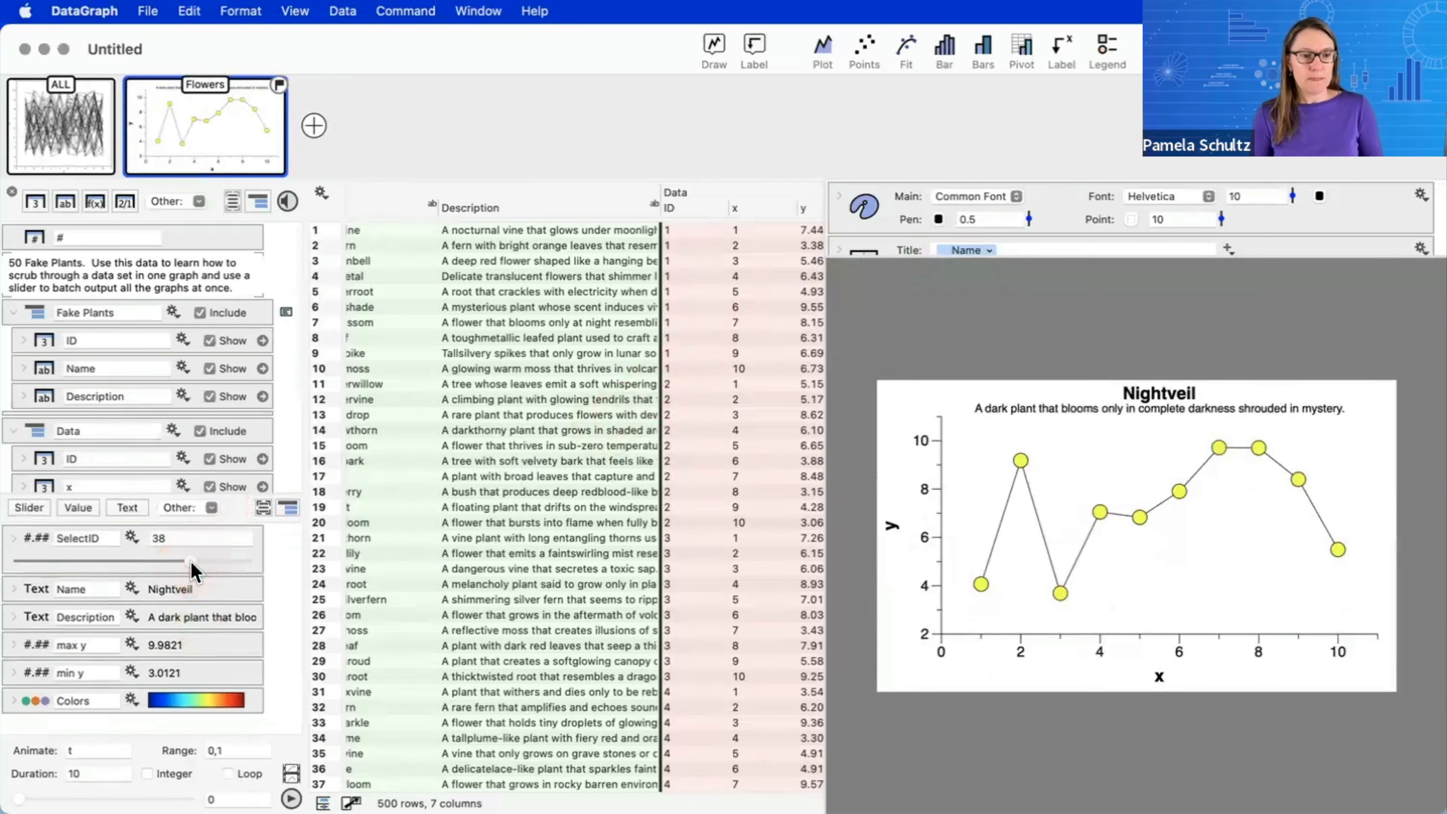
{"action": "left_click_drag", "start_coordinate": [189, 561], "coordinate": [128, 562]}
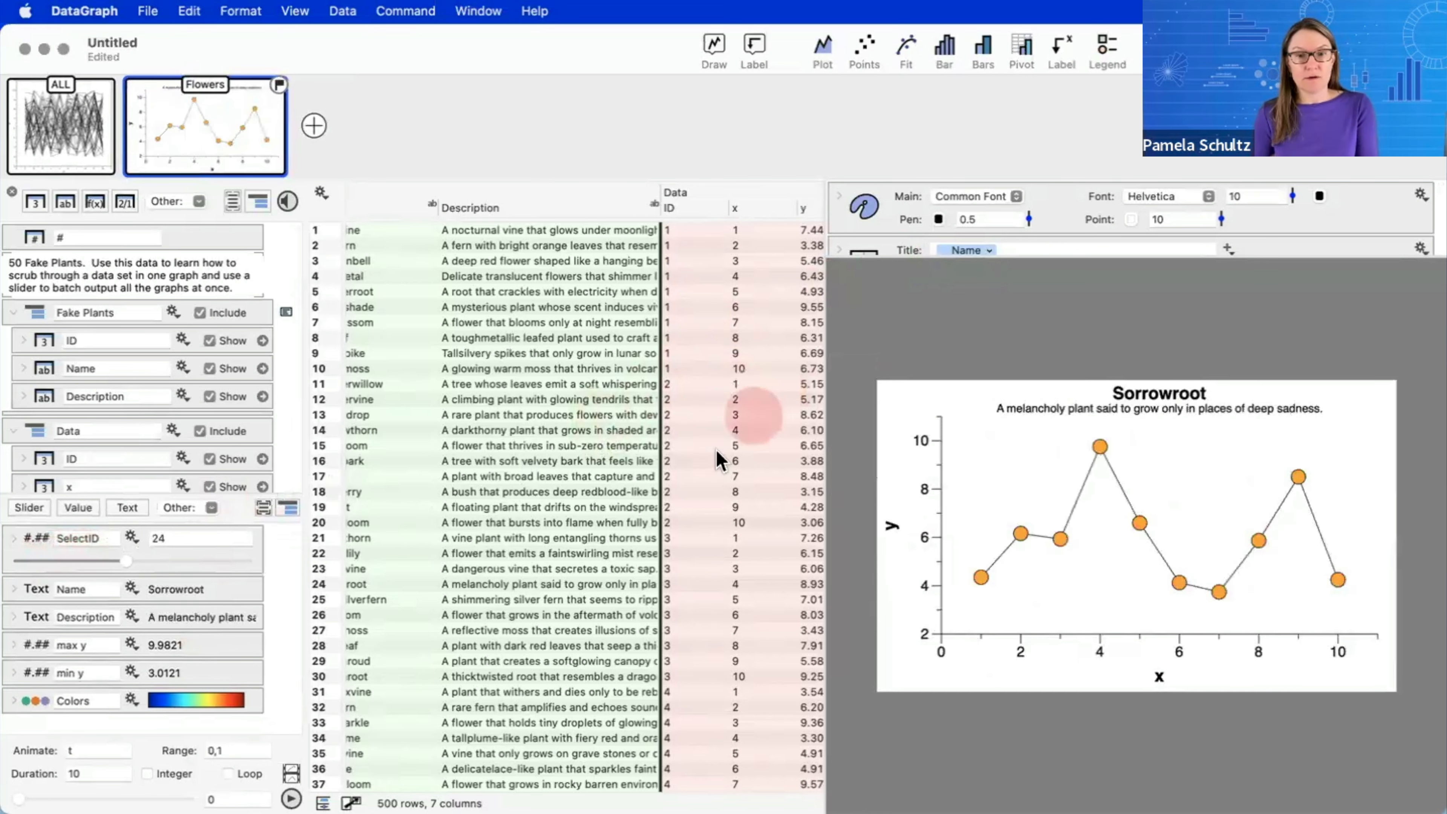
- Exclude the Data group from the data table and widen the table area
{"action": "scroll", "coordinate": [706, 456], "scroll_direction": "right", "scroll_amount": 5}
{"action": "scroll", "coordinate": [696, 467], "scroll_direction": "right", "scroll_amount": 2}
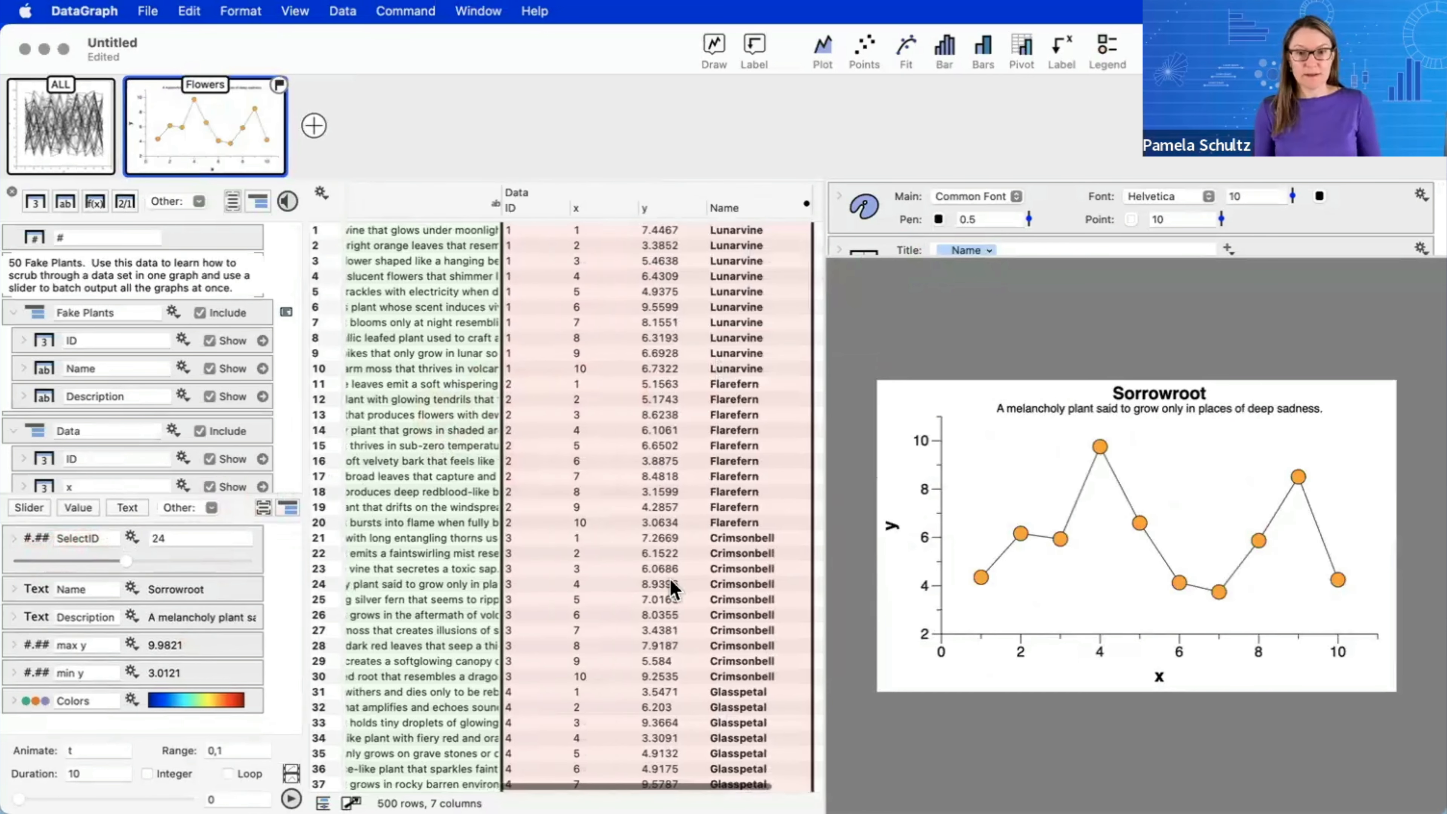
{"action": "scroll", "coordinate": [675, 590], "scroll_direction": "left", "scroll_amount": 3}
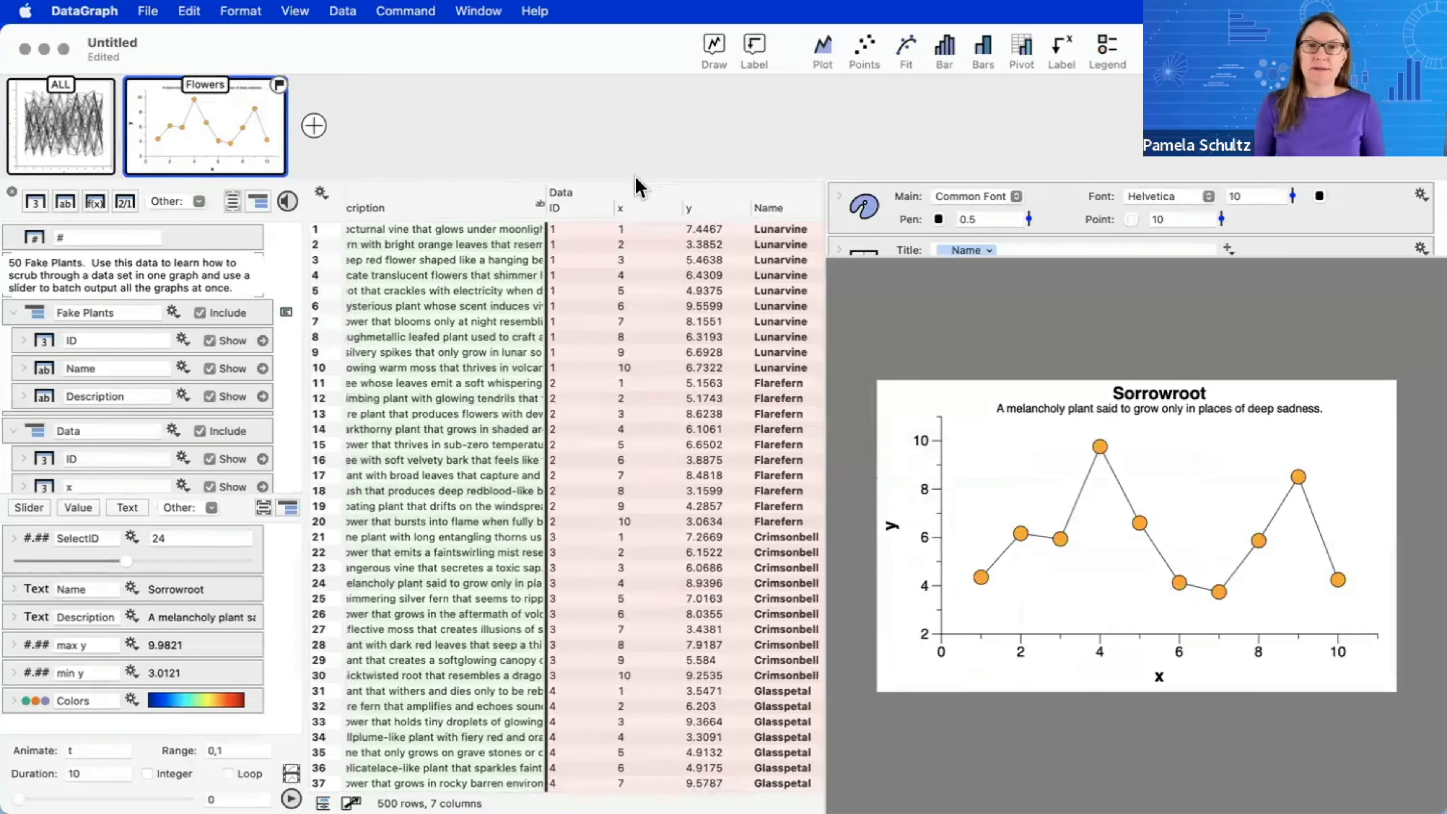
{"action": "scroll", "coordinate": [609, 300], "scroll_direction": "left", "scroll_amount": 10}
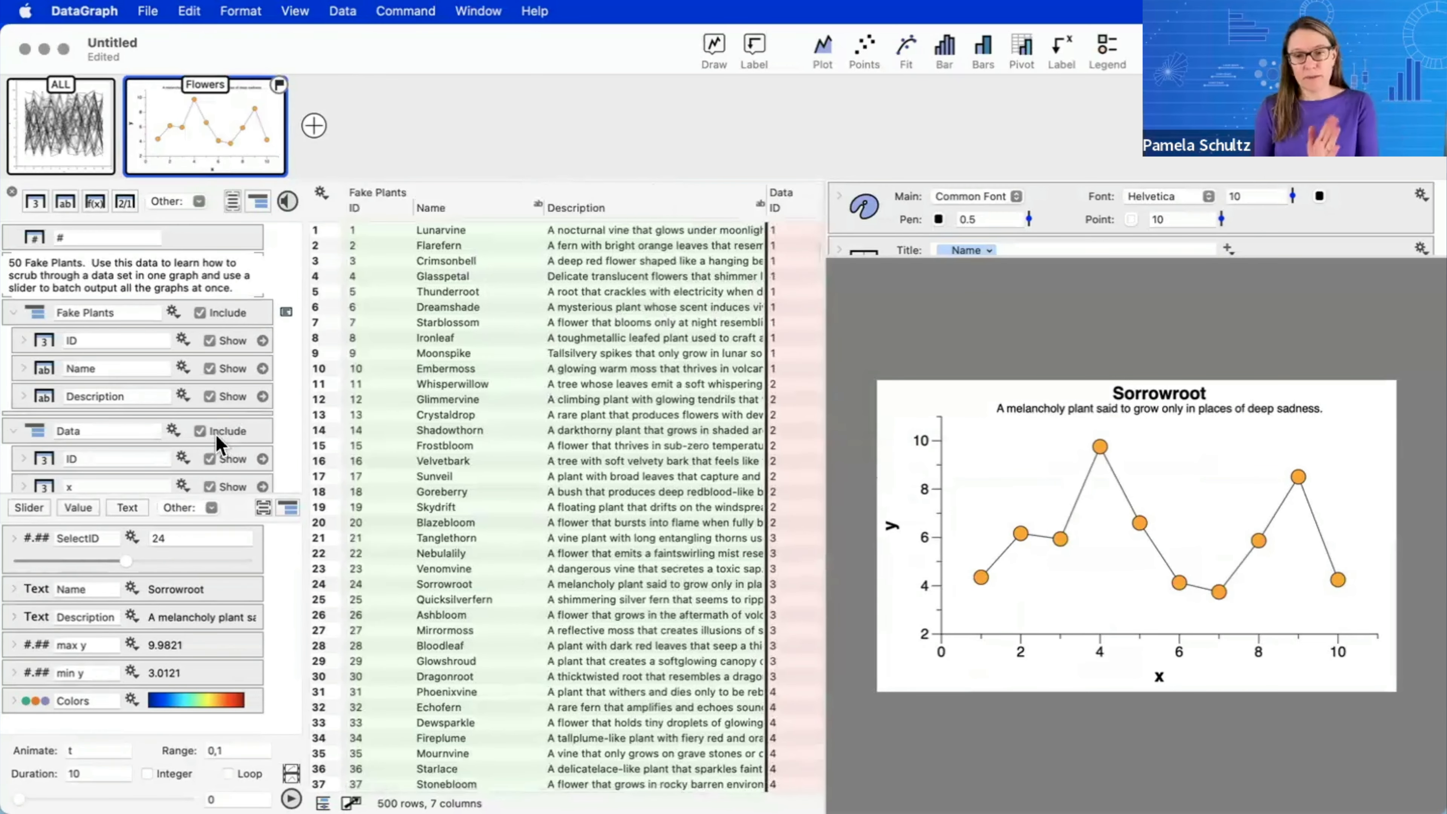
{"action": "left_click", "coordinate": [200, 431]}
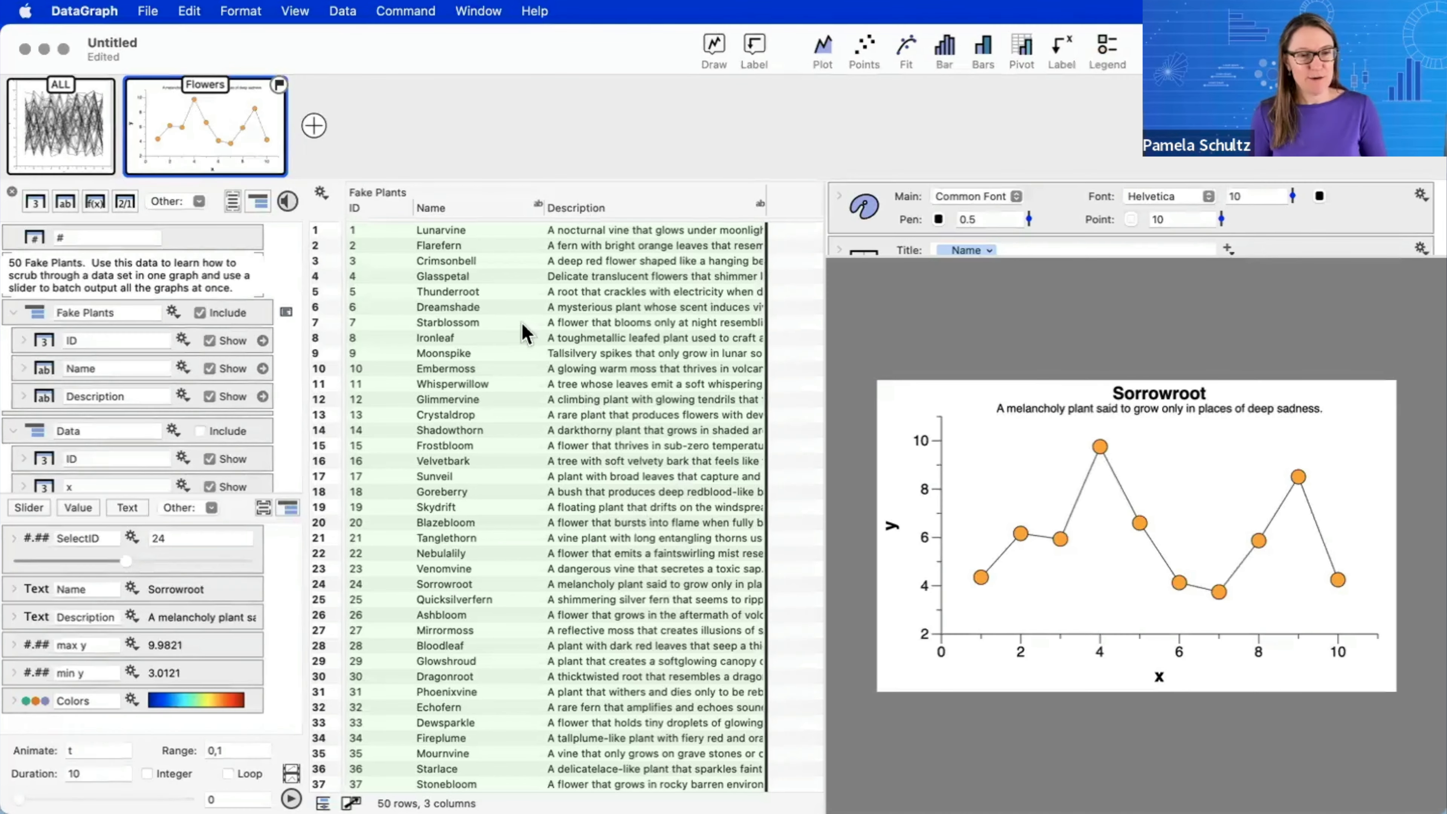
{"action": "scroll", "coordinate": [530, 335], "scroll_direction": "up", "scroll_amount": 5}
{"action": "scroll", "coordinate": [709, 501], "scroll_direction": "up", "scroll_amount": 5}
{"action": "scroll", "coordinate": [709, 501], "scroll_direction": "left", "scroll_amount": 5}
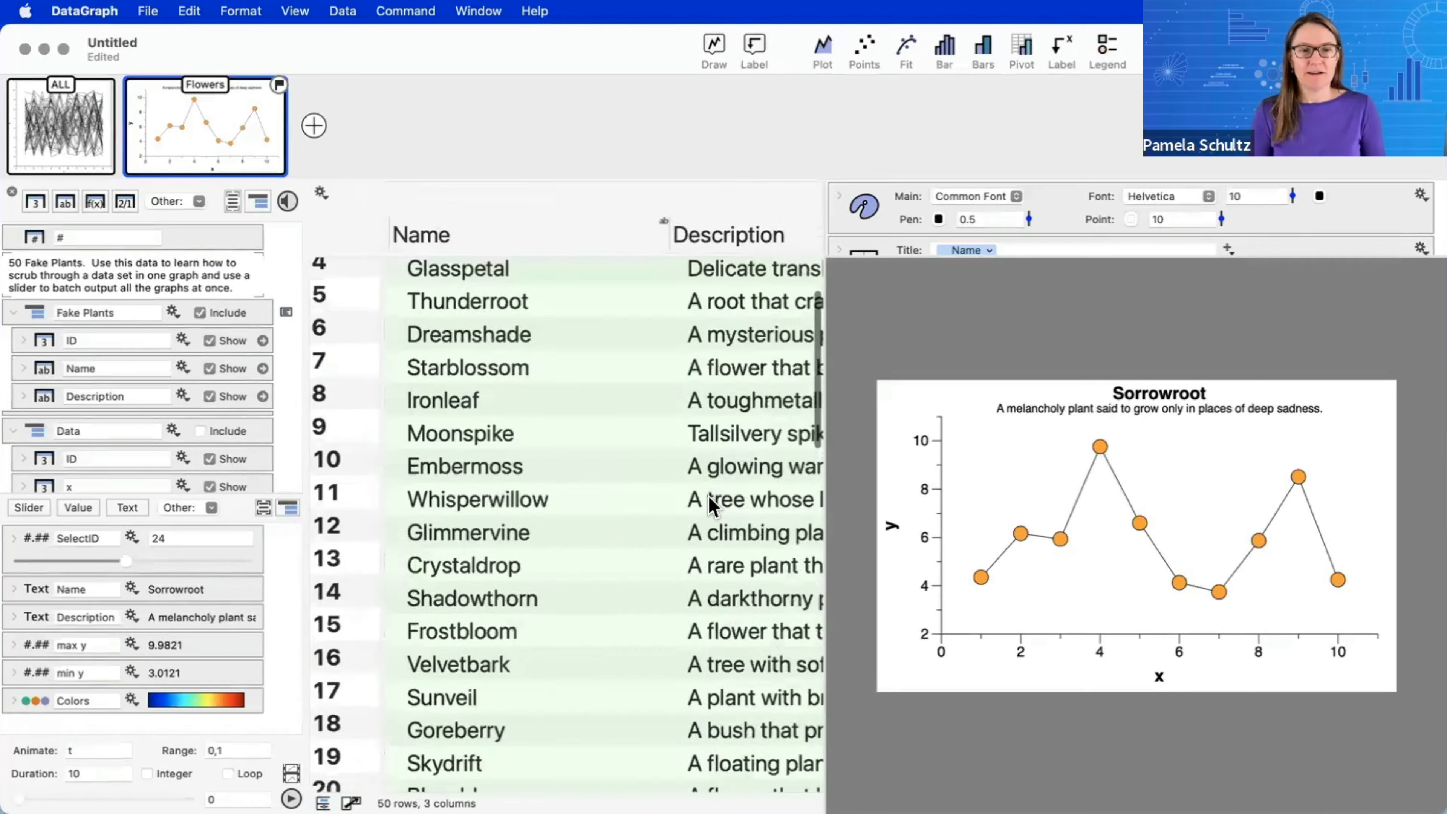
{"action": "left_click_drag", "start_coordinate": [832, 460], "coordinate": [1262, 432]}
- Examine the full list of plants in the Fake Plants group, from the first row to the last
{"action": "left_click", "coordinate": [865, 545]}
{"action": "scroll", "coordinate": [652, 483], "scroll_direction": "down", "scroll_amount": 3}
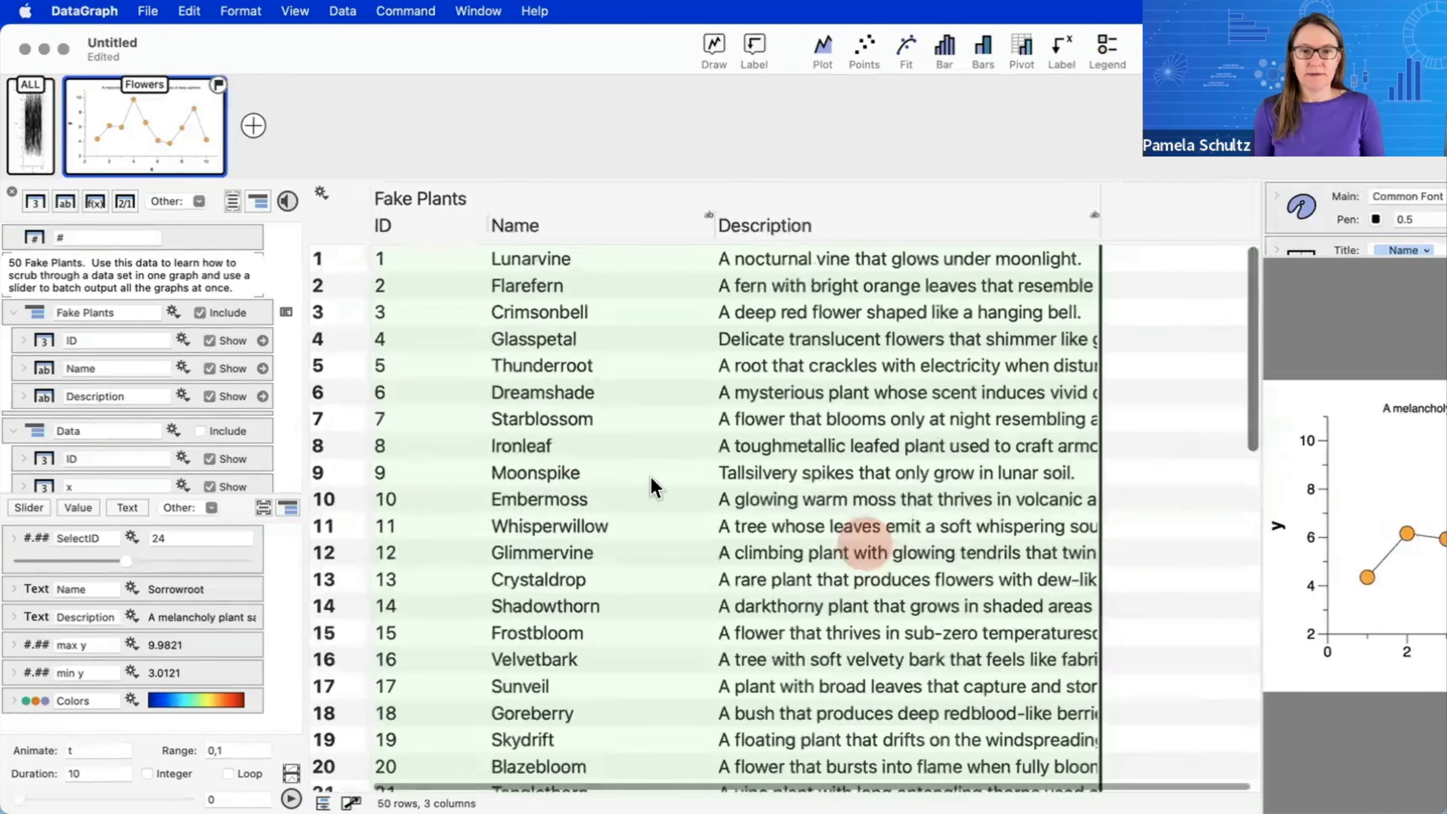
{"action": "scroll", "coordinate": [639, 475], "scroll_direction": "down", "scroll_amount": 12}
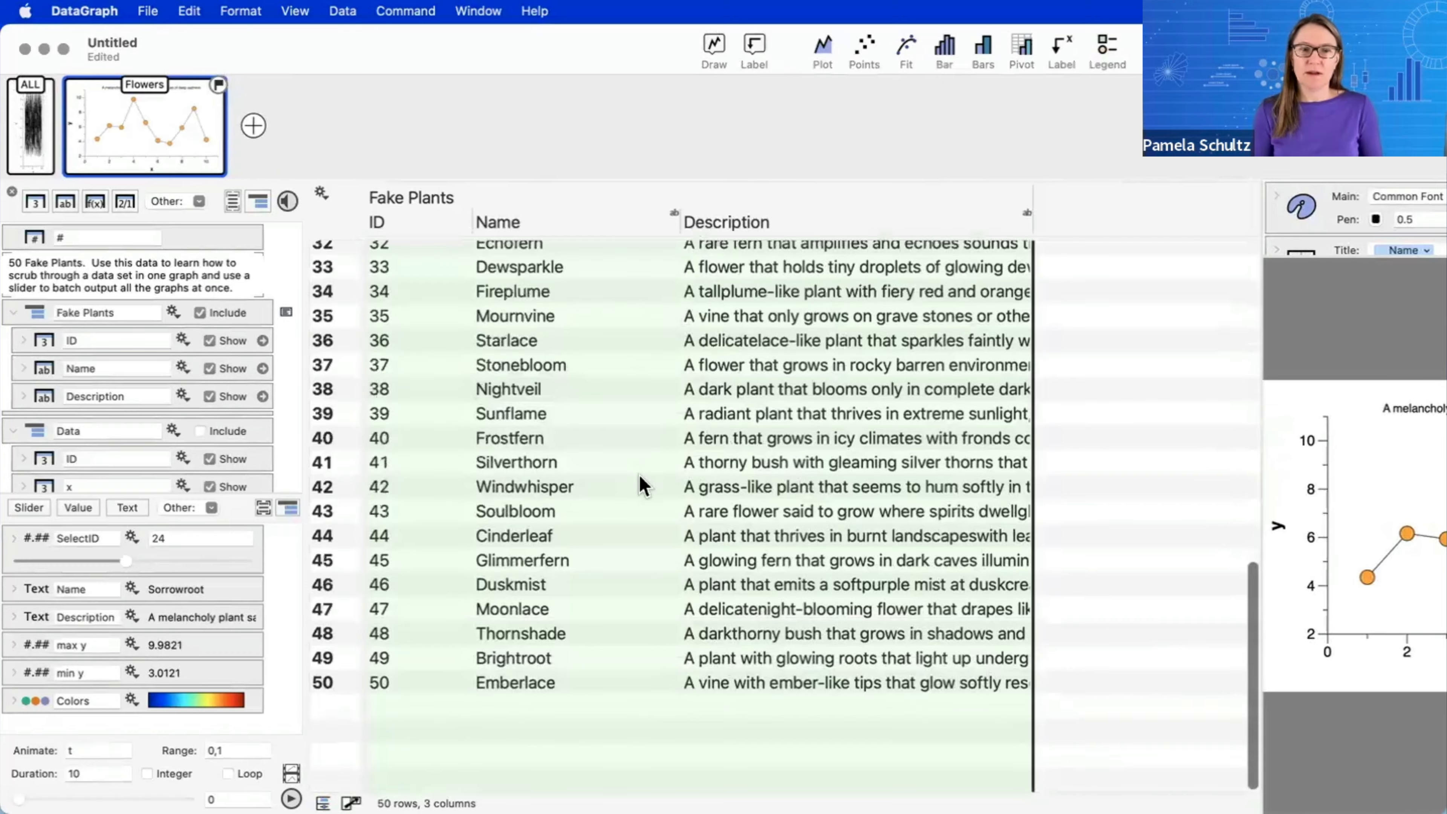
{"action": "scroll", "coordinate": [639, 476], "scroll_direction": "up", "scroll_amount": 12}
{"action": "scroll", "coordinate": [639, 477], "scroll_direction": "down", "scroll_amount": 3}
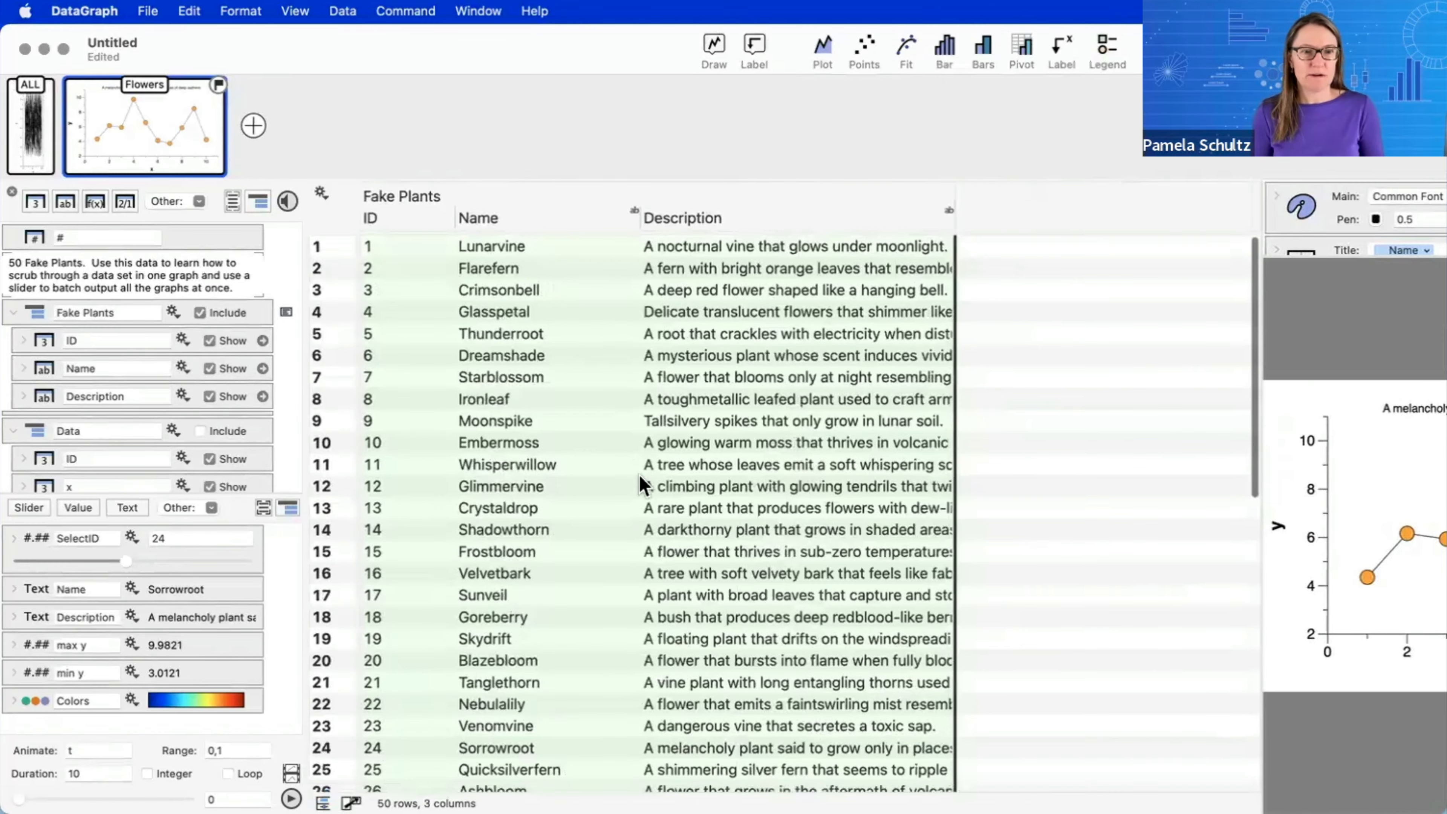
{"action": "scroll", "coordinate": [594, 484], "scroll_direction": "down", "scroll_amount": 3}
{"action": "scroll", "coordinate": [593, 482], "scroll_direction": "up", "scroll_amount": 3}
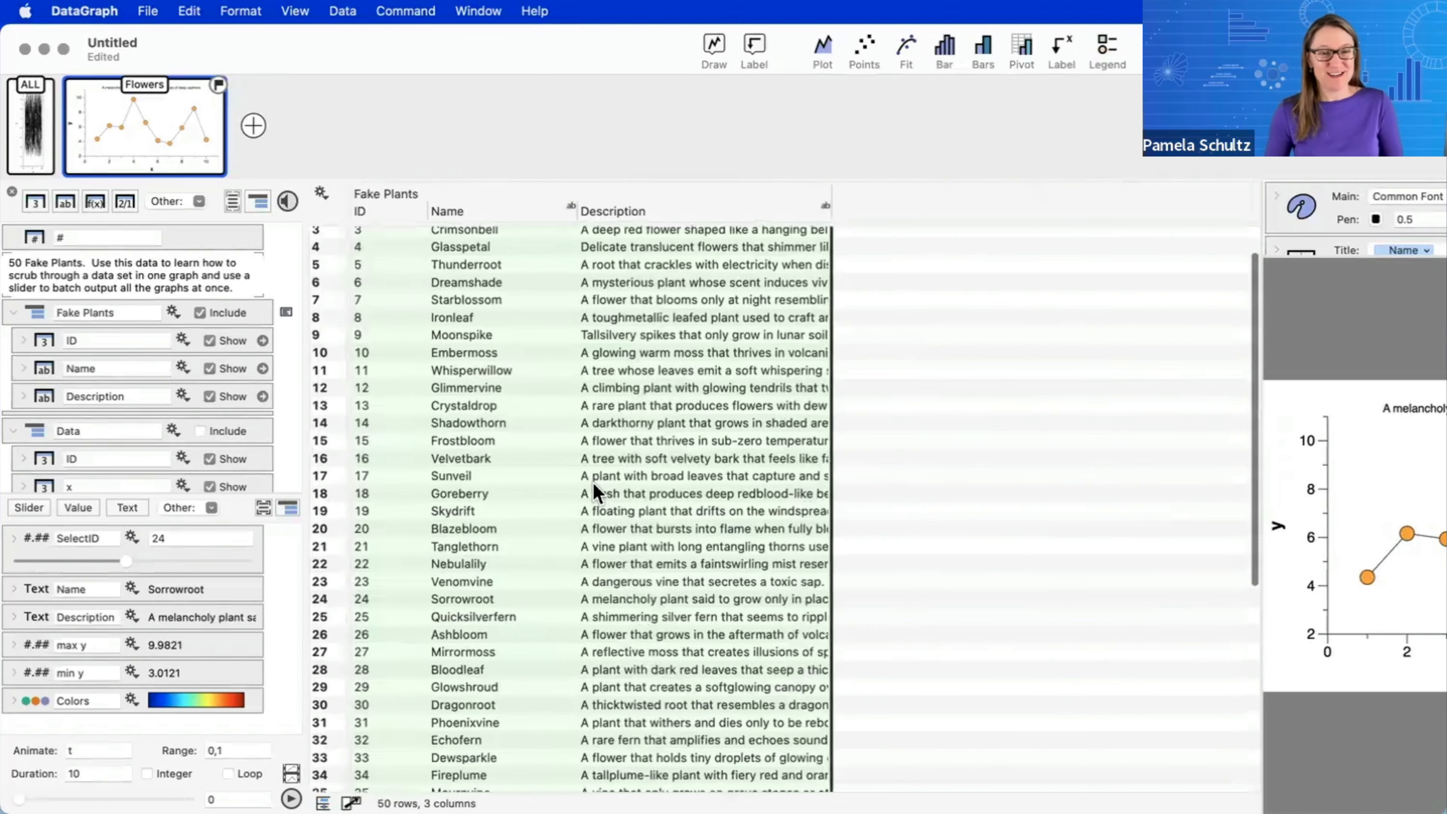
{"action": "scroll", "coordinate": [593, 482], "scroll_direction": "down", "scroll_amount": 3}
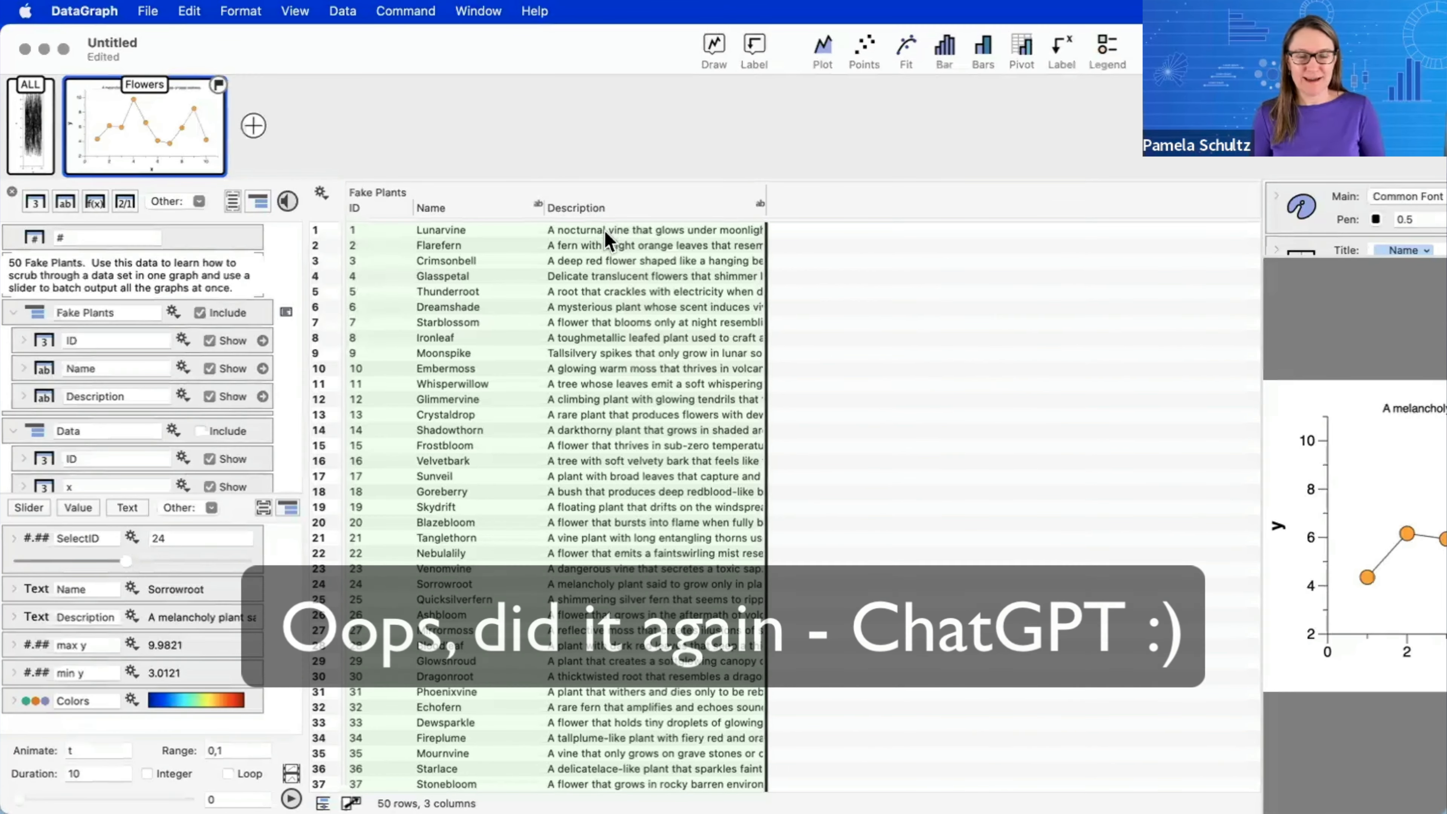
- Display the full descriptions of Lunarvine and Moonspike, and narrow the Description column
{"action": "left_click", "coordinate": [605, 231]}
{"action": "left_click", "coordinate": [605, 231]}
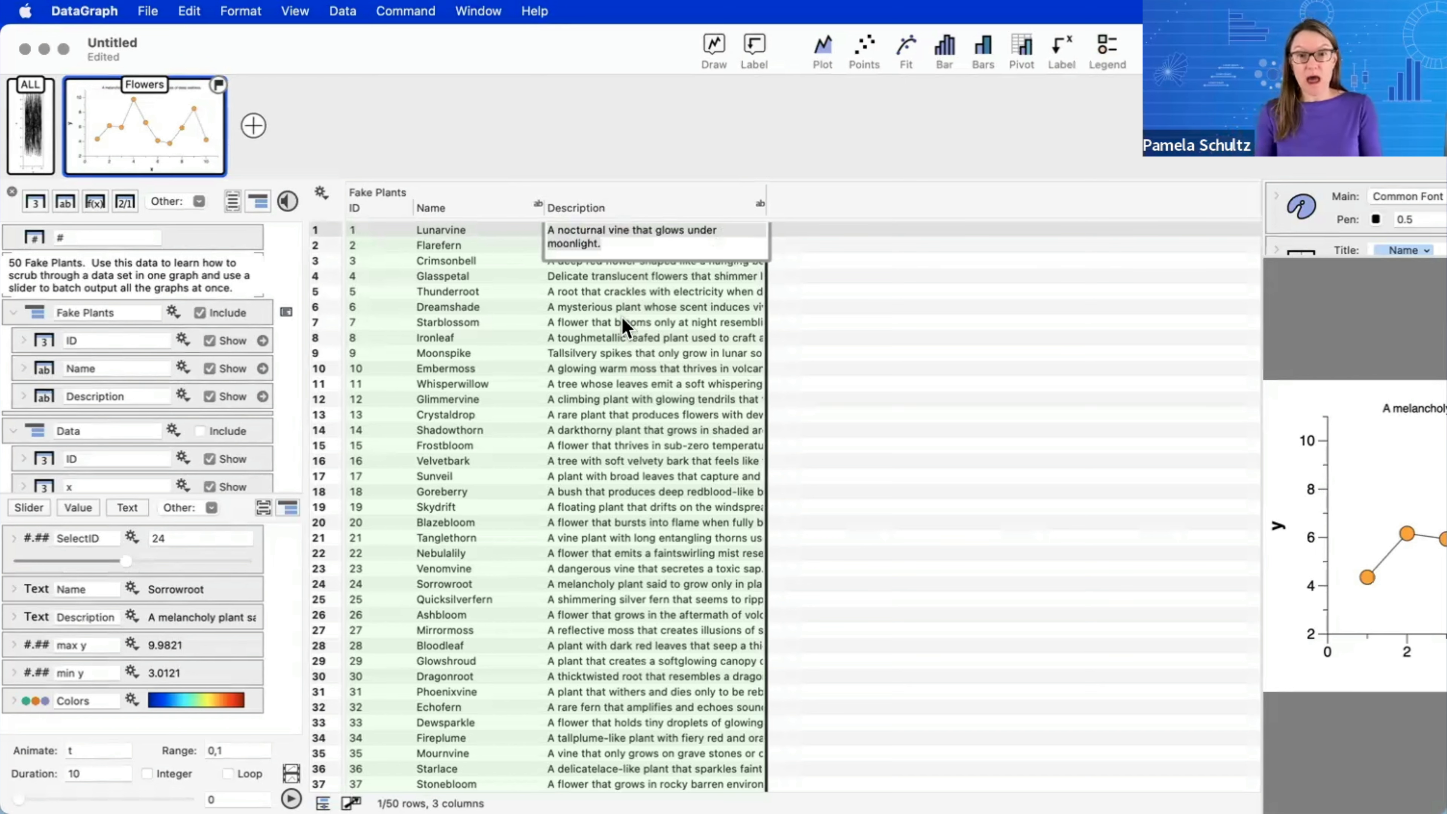
{"action": "left_click", "coordinate": [674, 399]}
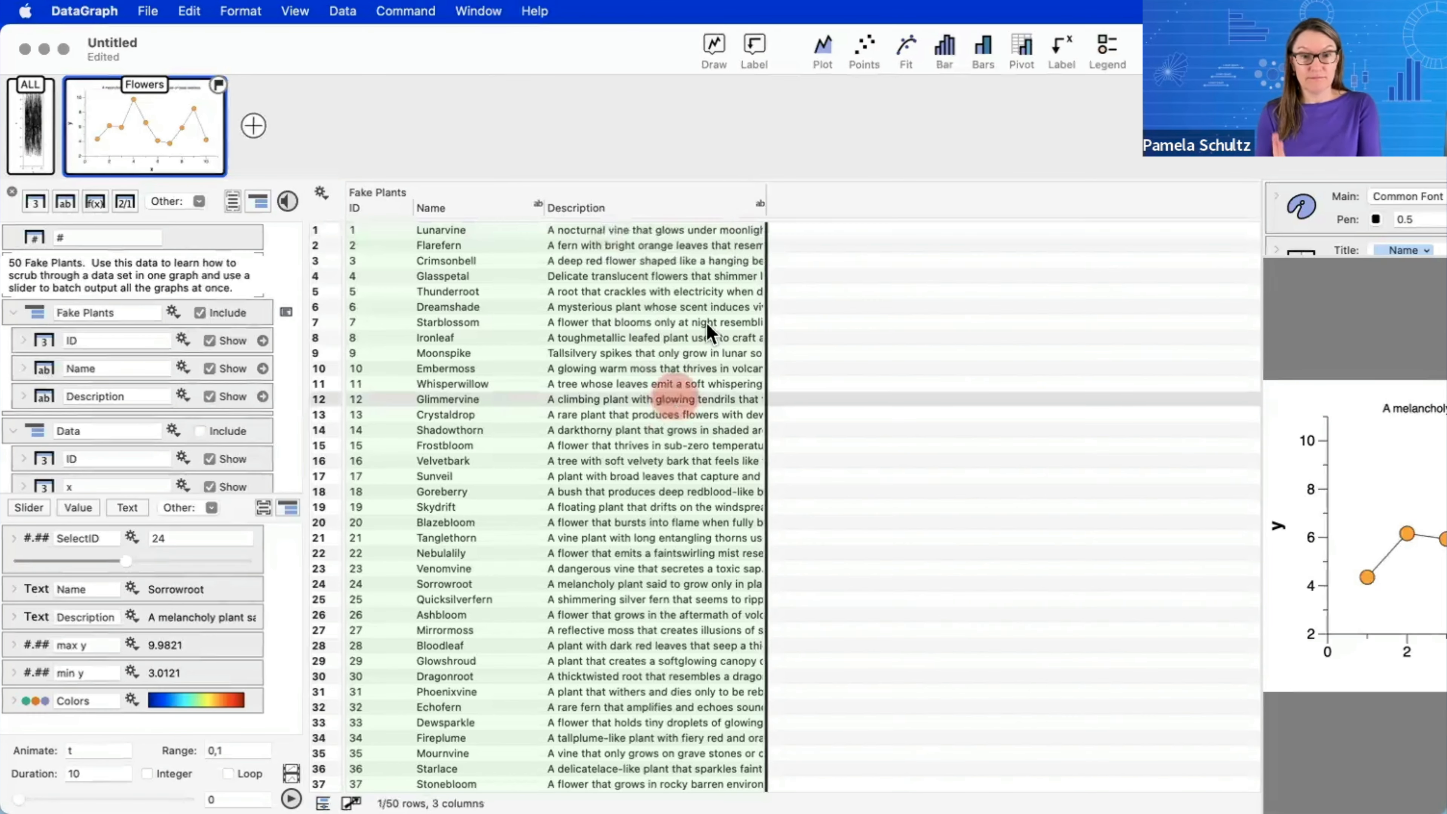
{"action": "left_click_drag", "start_coordinate": [763, 194], "coordinate": [702, 196]}
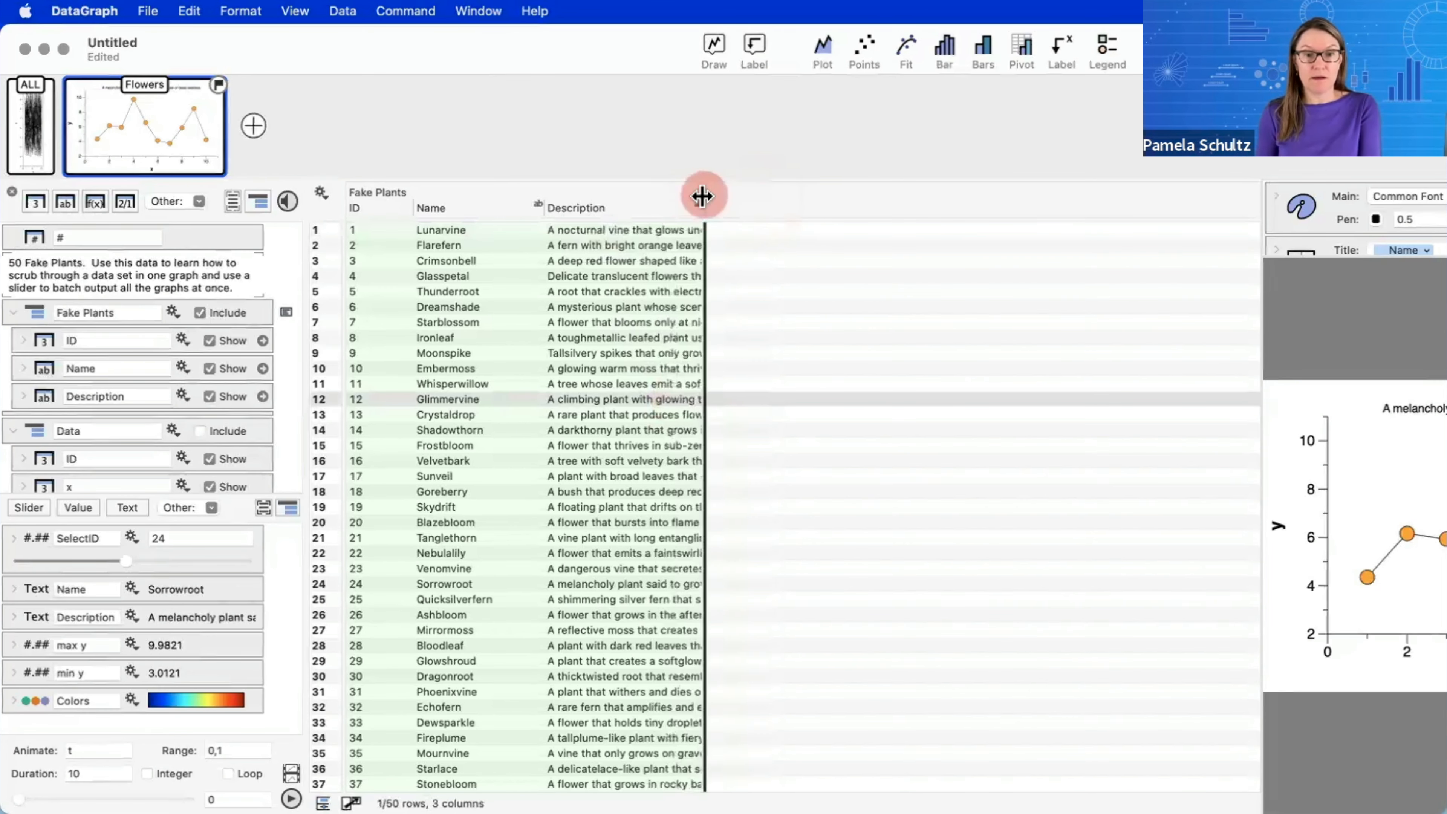
{"action": "double_click", "coordinate": [597, 356]}
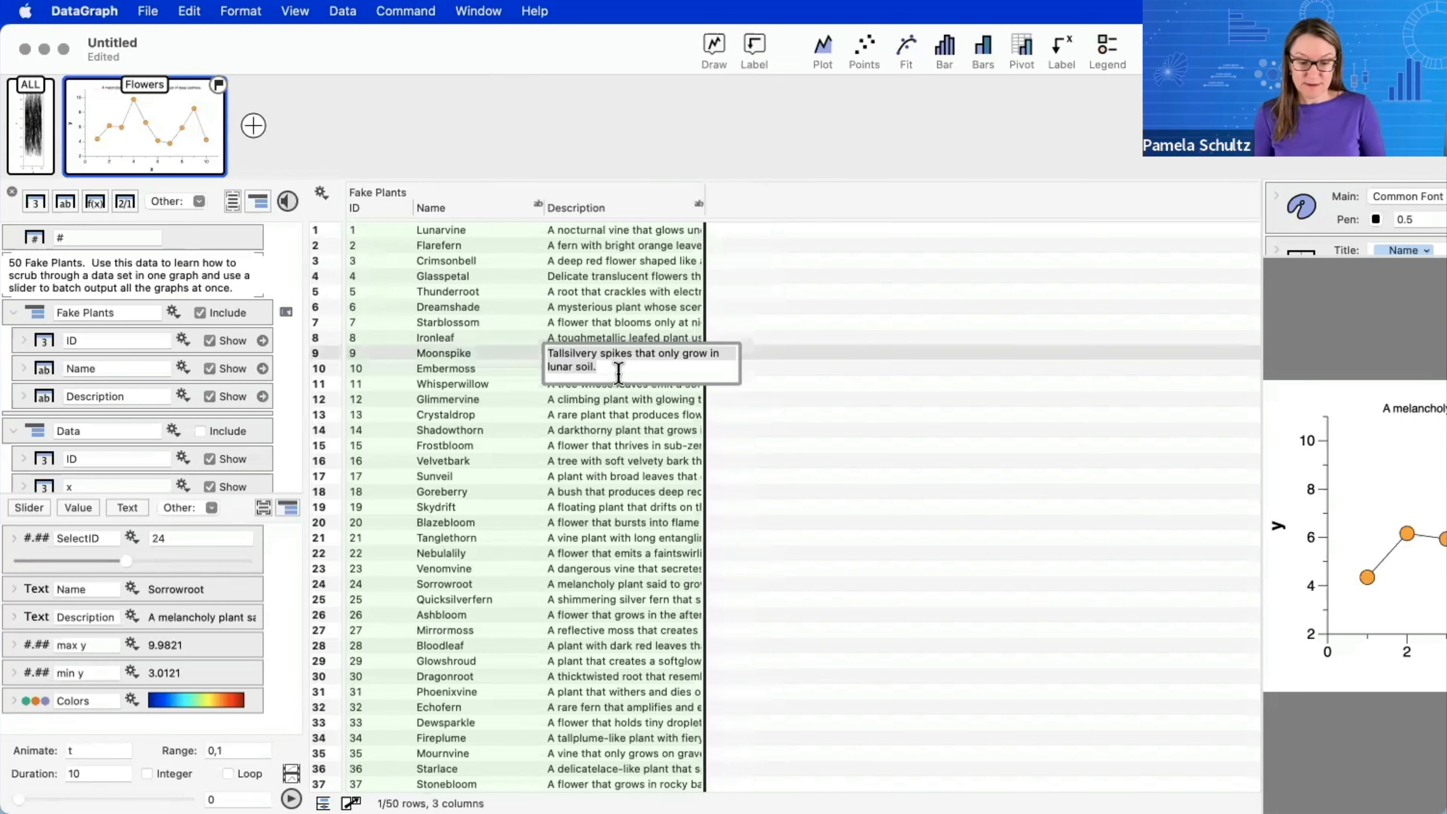
{"action": "left_click", "coordinate": [620, 446]}
{"action": "left_click", "coordinate": [653, 268]}
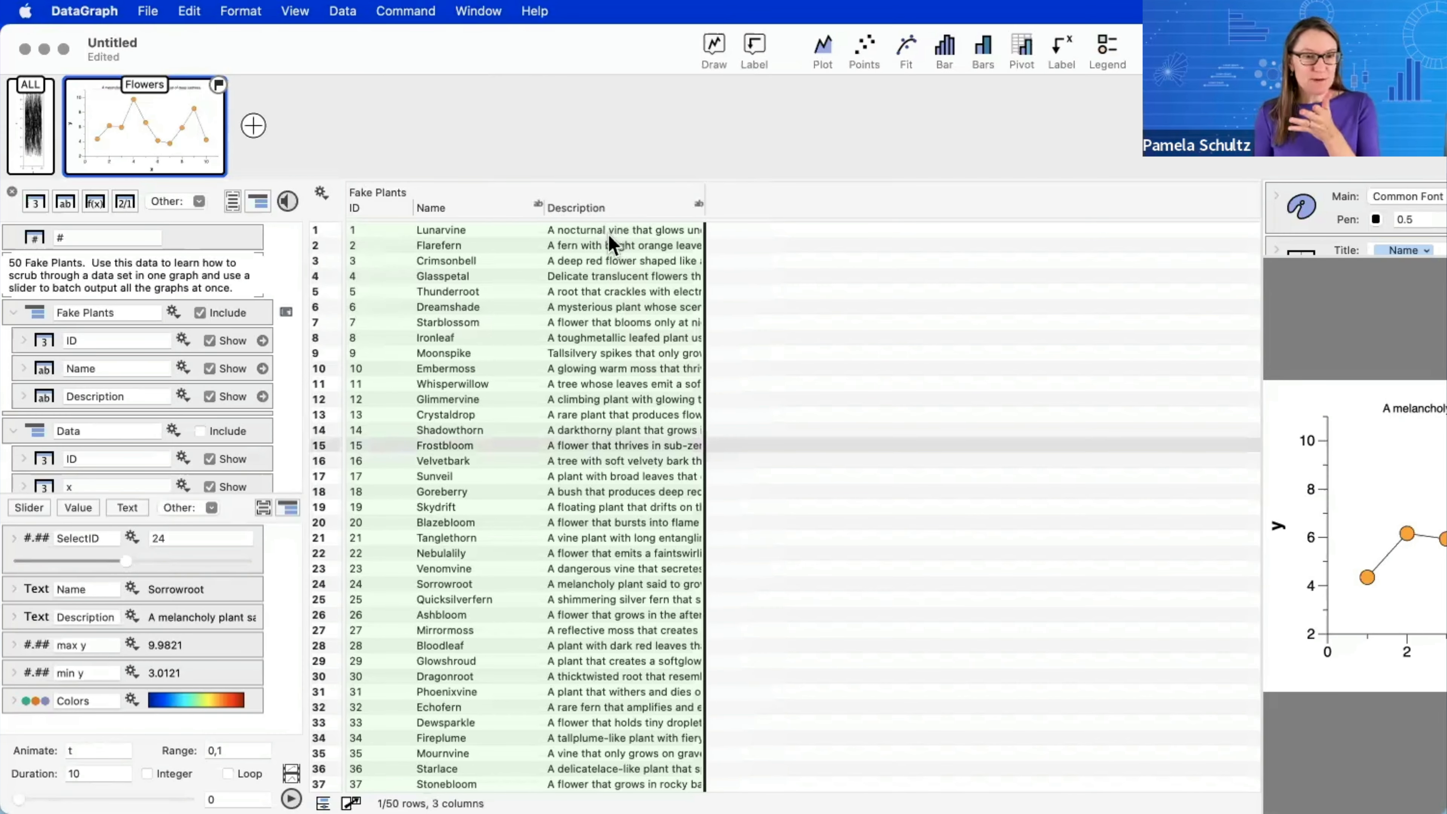
- Examine how each plant name in the Fake Plants group is paired with its own ID and description
{"action": "scroll", "coordinate": [613, 356], "scroll_direction": "down", "scroll_amount": 5}
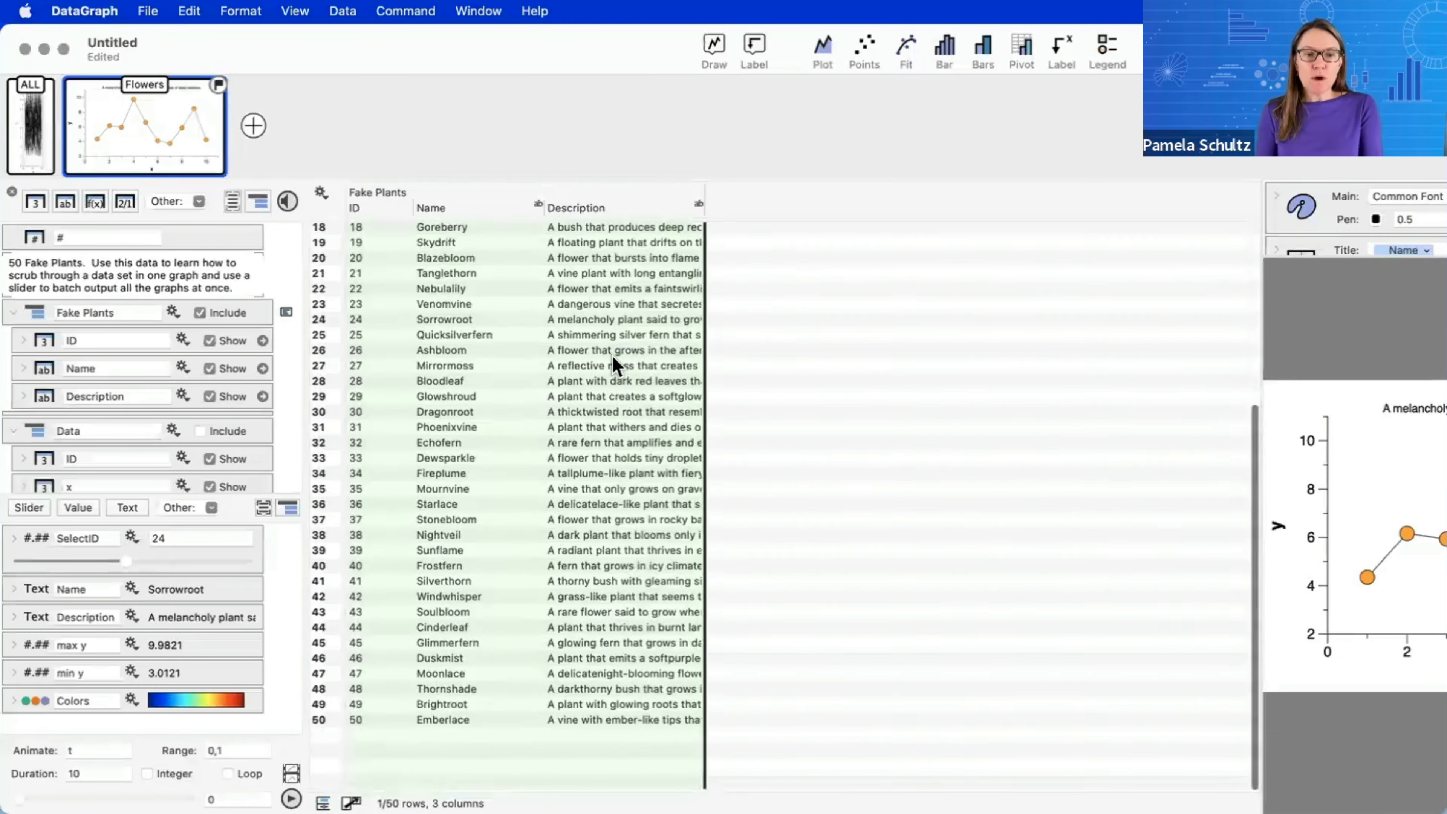
{"action": "scroll", "coordinate": [613, 356], "scroll_direction": "up", "scroll_amount": 5}
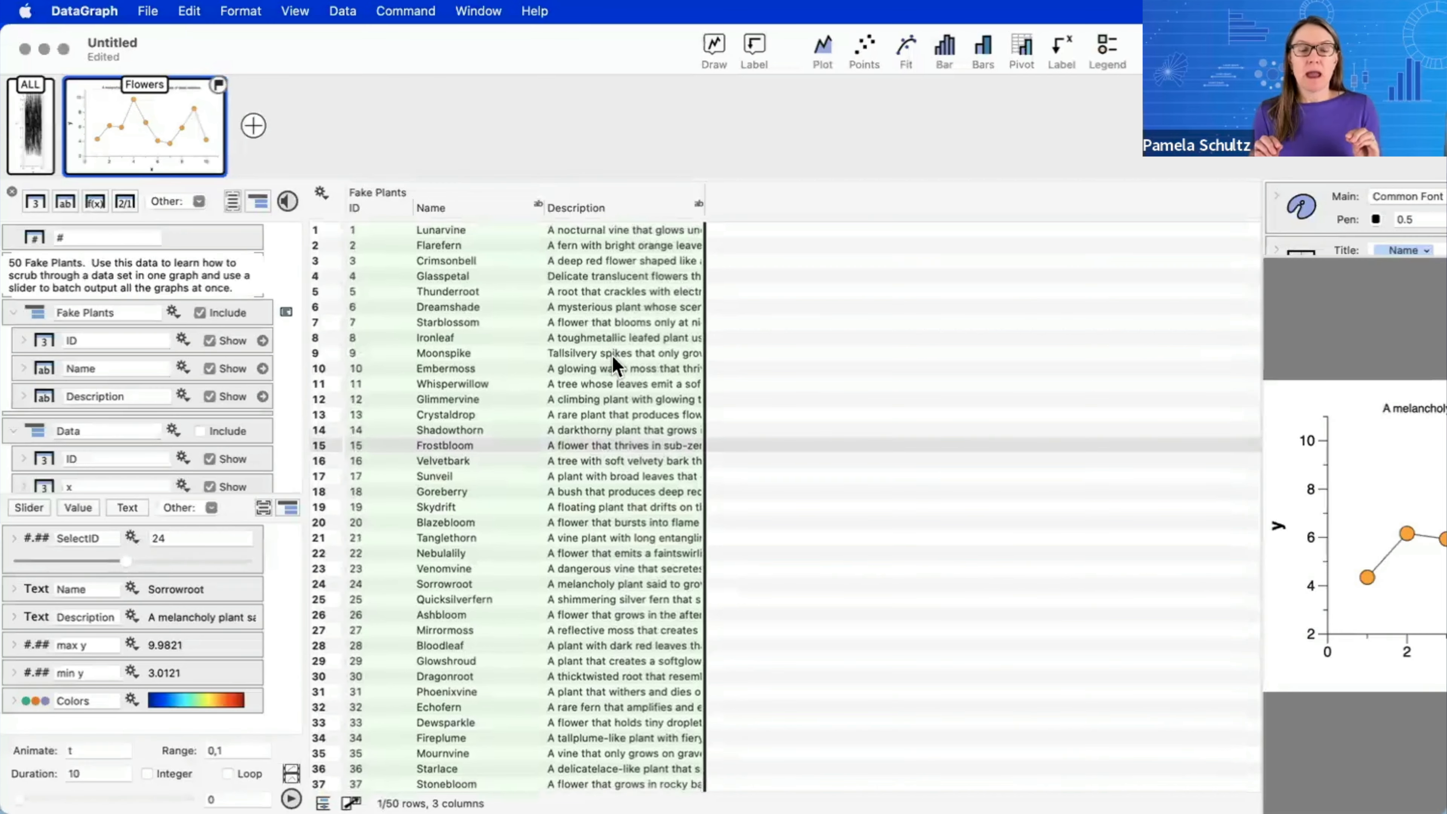
{"action": "scroll", "coordinate": [613, 356], "scroll_direction": "down", "scroll_amount": 3}
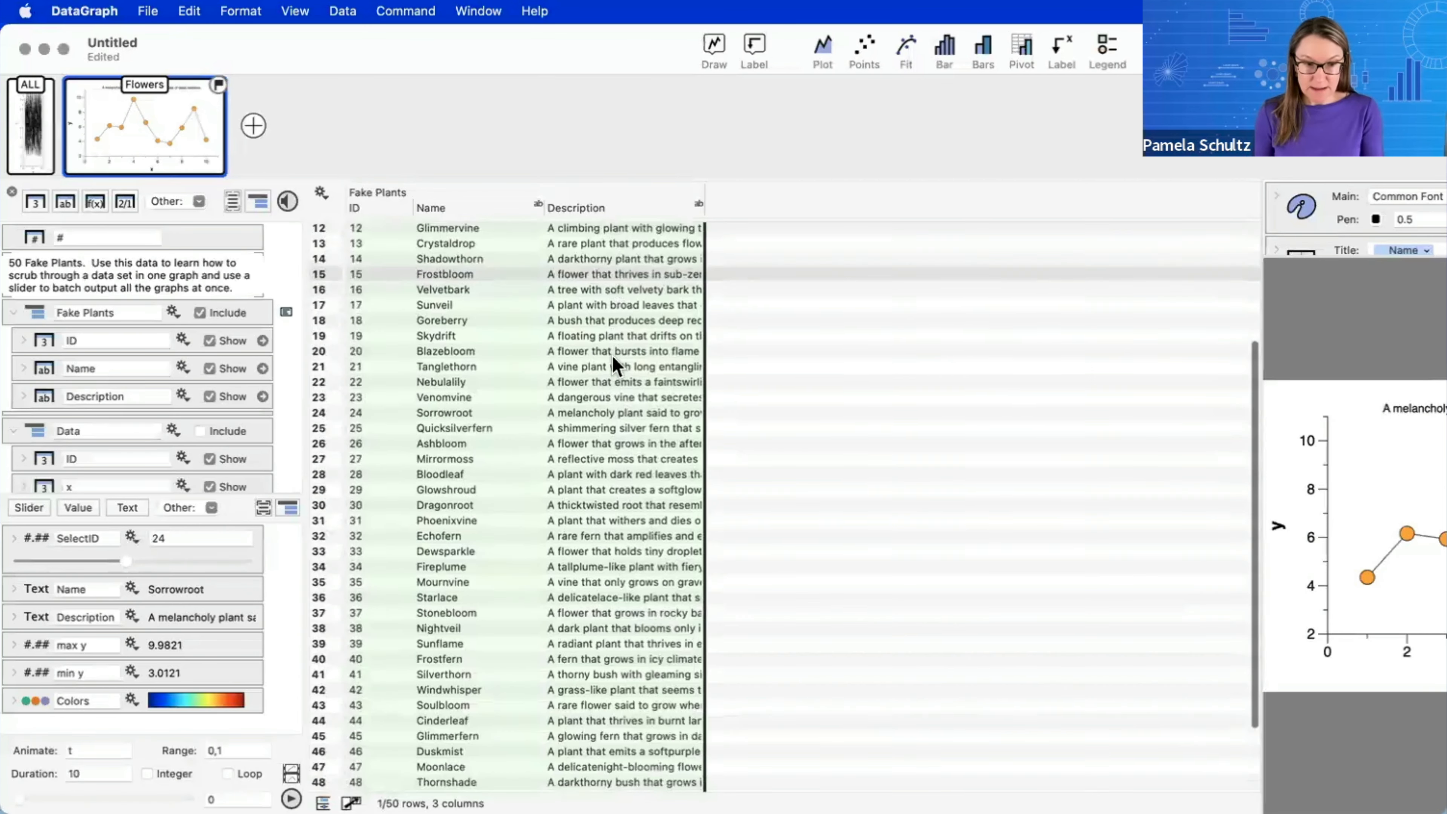
{"action": "scroll", "coordinate": [613, 365], "scroll_direction": "down", "scroll_amount": 2}
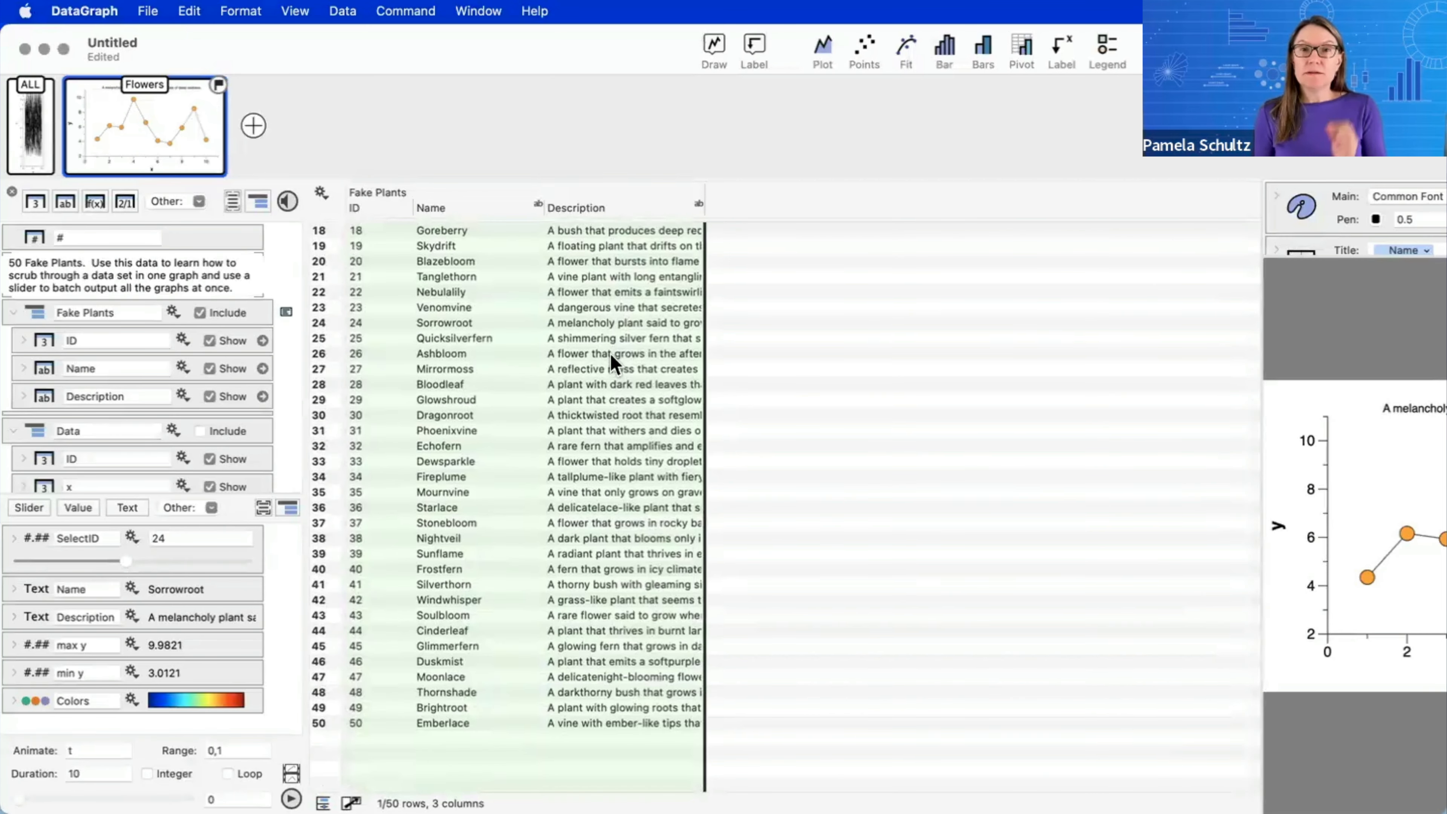
{"action": "scroll", "coordinate": [610, 354], "scroll_direction": "up", "scroll_amount": 2}
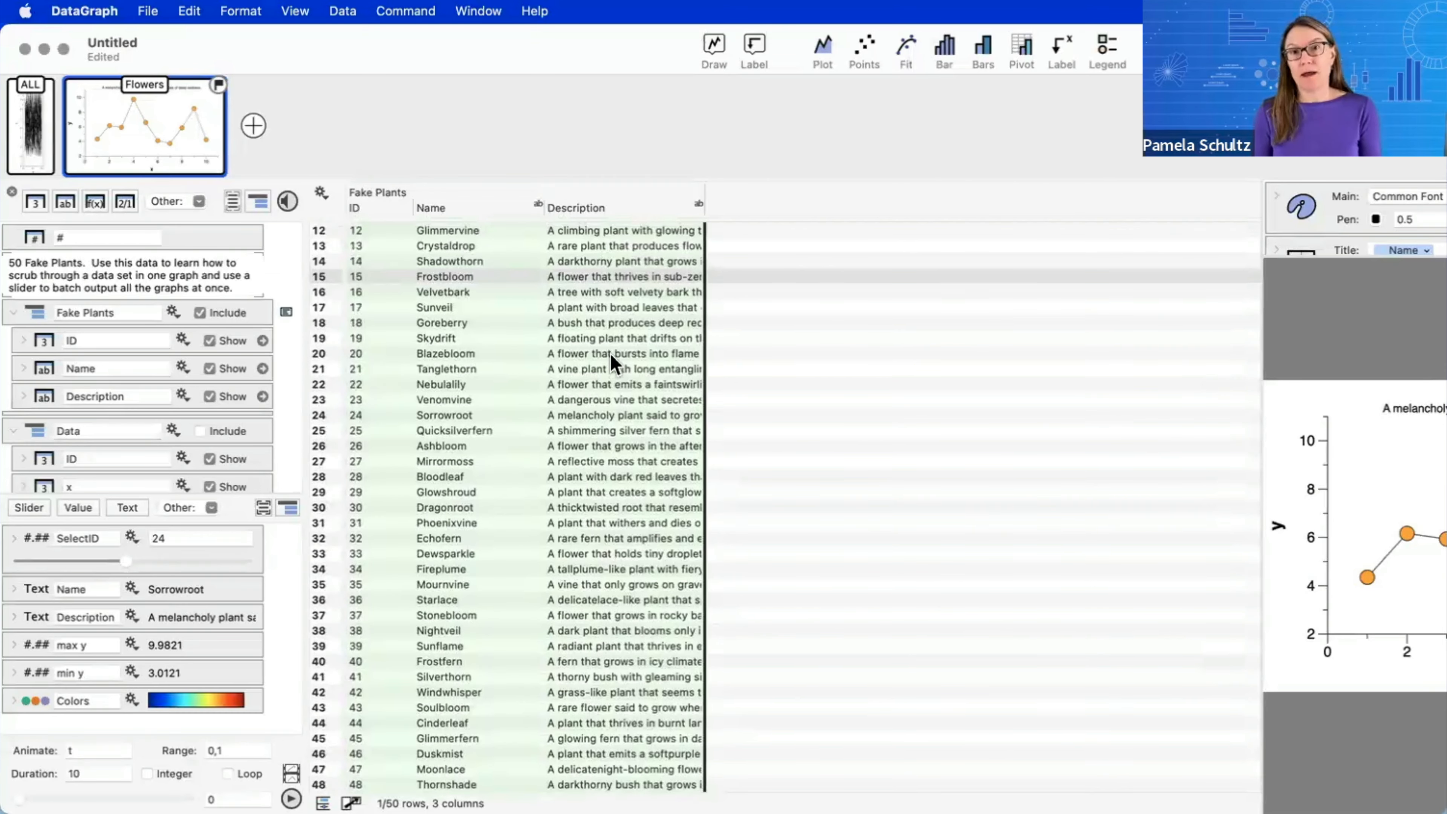
{"action": "scroll", "coordinate": [611, 354], "scroll_direction": "up", "scroll_amount": 2}
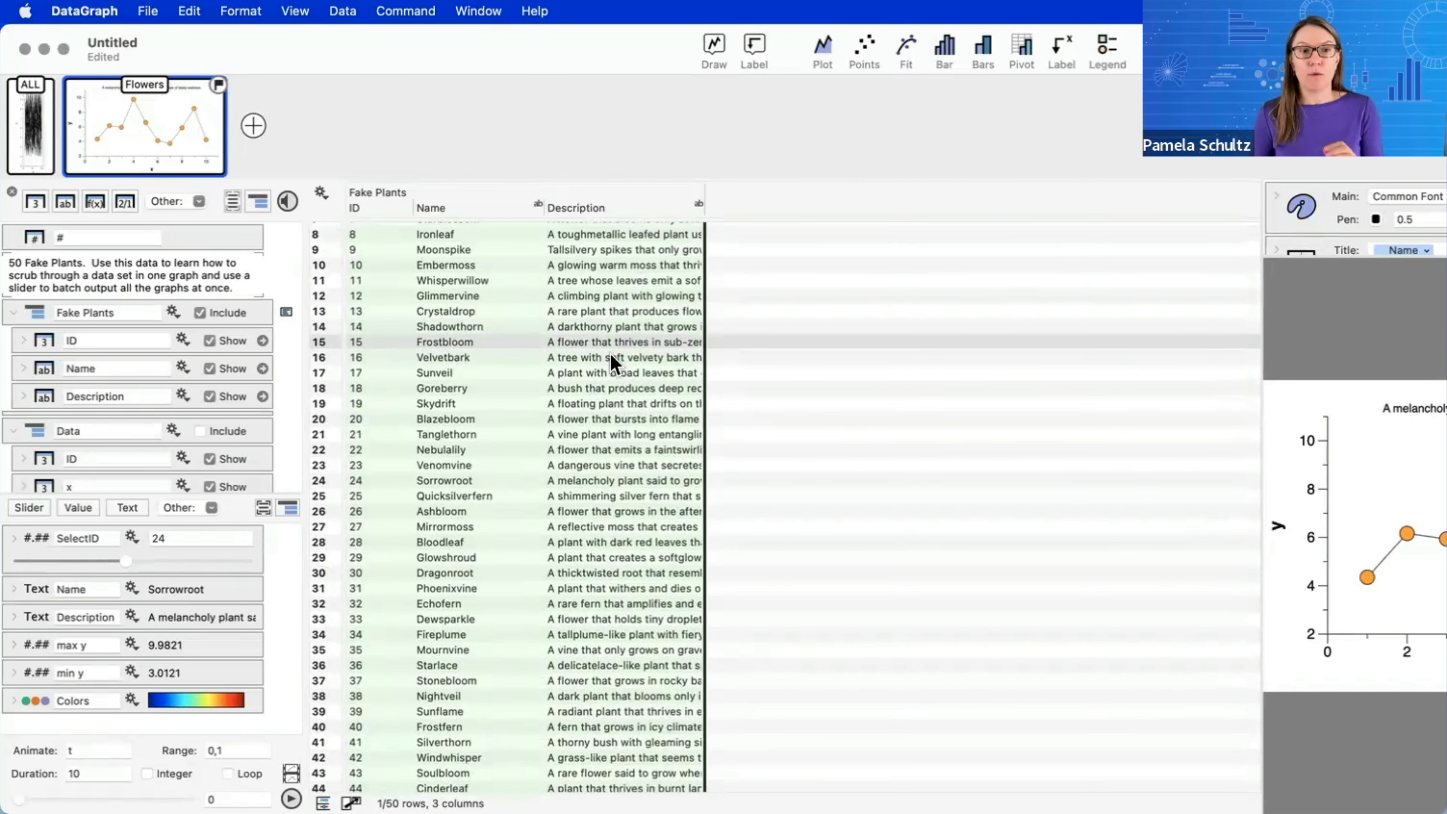
{"action": "scroll", "coordinate": [610, 353], "scroll_direction": "up", "scroll_amount": 4}
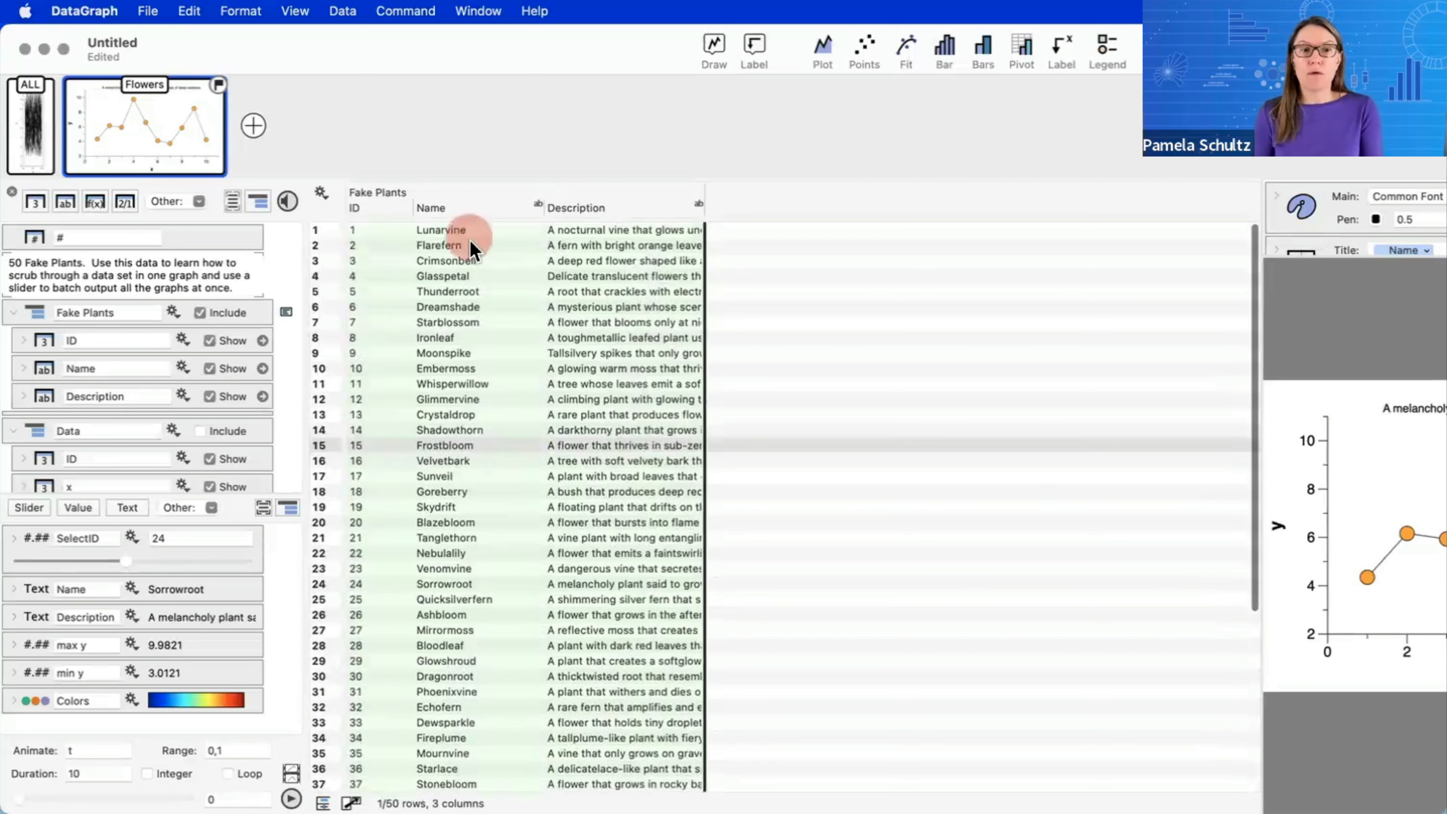
{"action": "left_click", "coordinate": [478, 294]}
{"action": "left_click", "coordinate": [478, 369]}
{"action": "scroll", "coordinate": [492, 504], "scroll_direction": "down", "scroll_amount": 3}
{"action": "scroll", "coordinate": [493, 504], "scroll_direction": "up", "scroll_amount": 3}
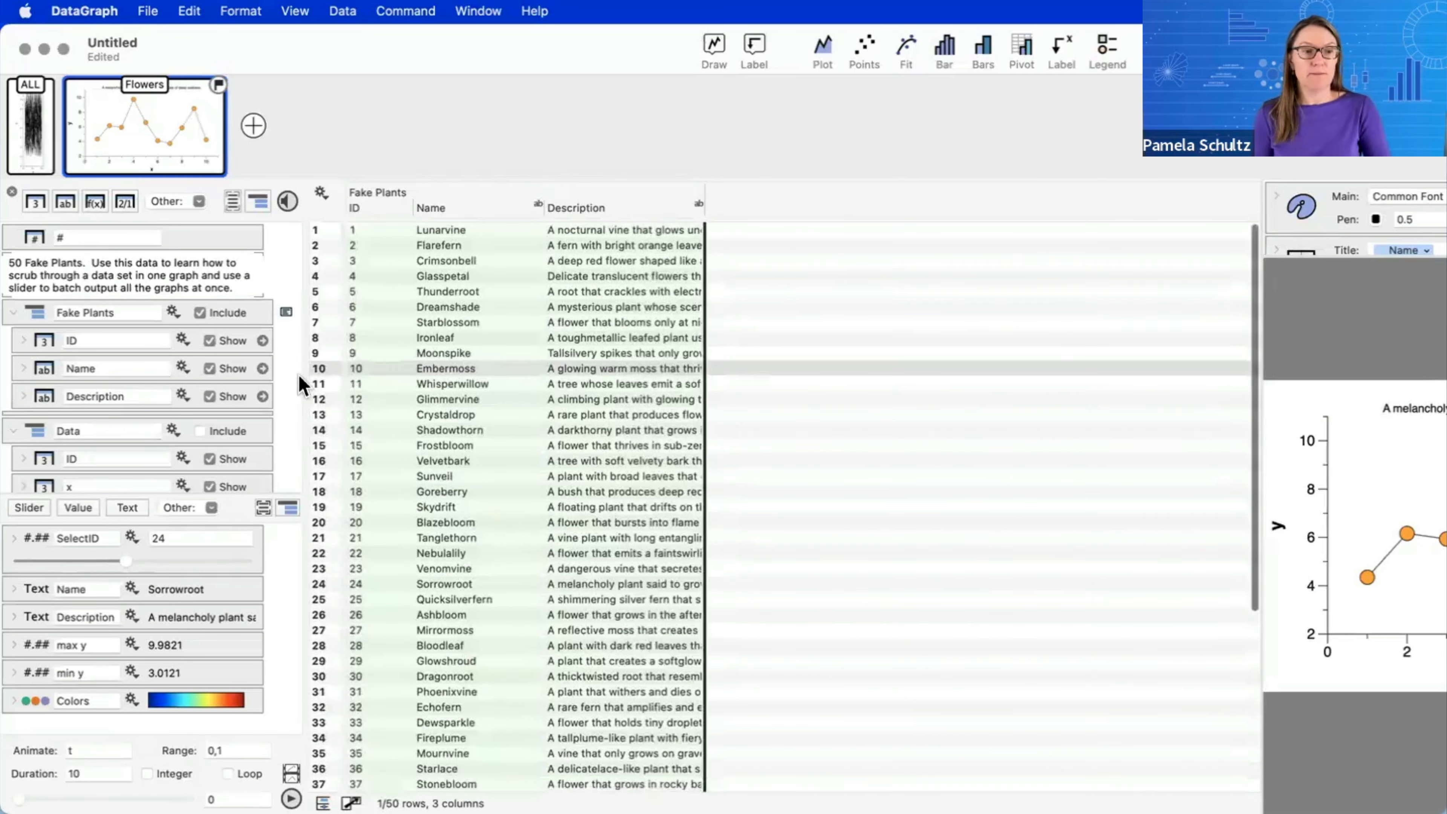
- Exclude the Fake Plants group from the table, include the Data group instead, and select its ID column
{"action": "left_click", "coordinate": [211, 315]}
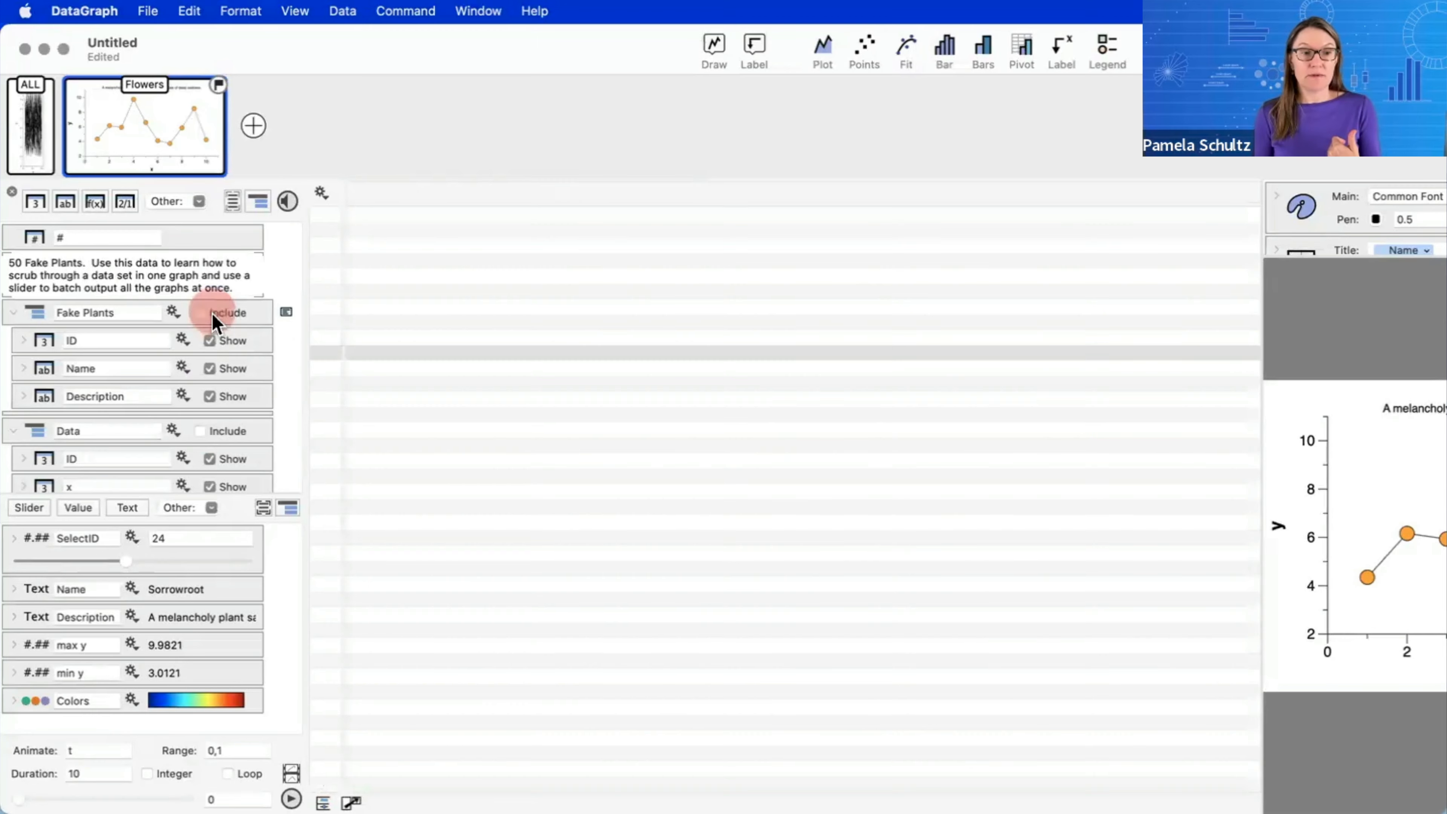
{"action": "left_click", "coordinate": [207, 428]}
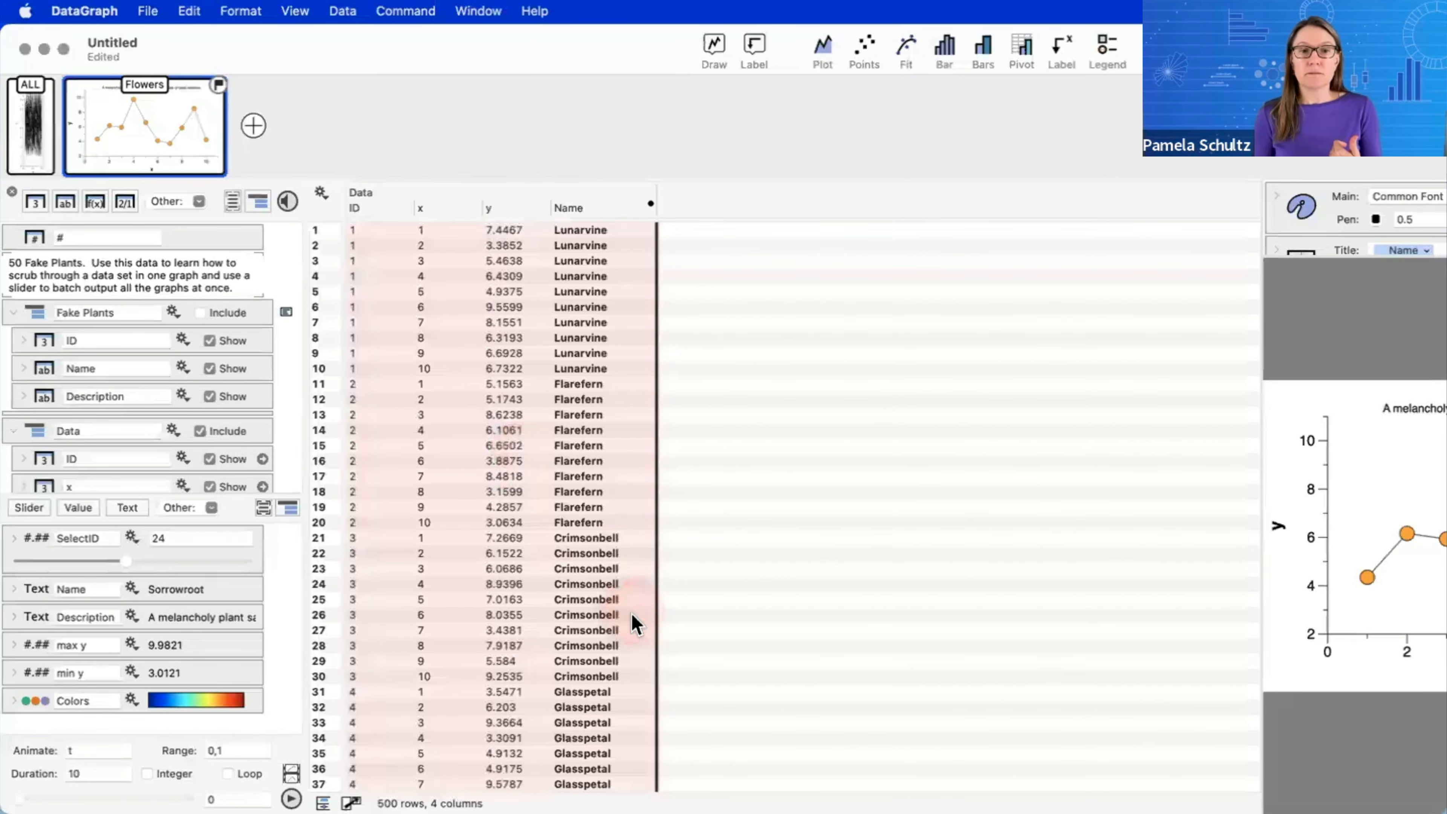
{"action": "left_click_drag", "start_coordinate": [380, 211], "coordinate": [408, 379]}
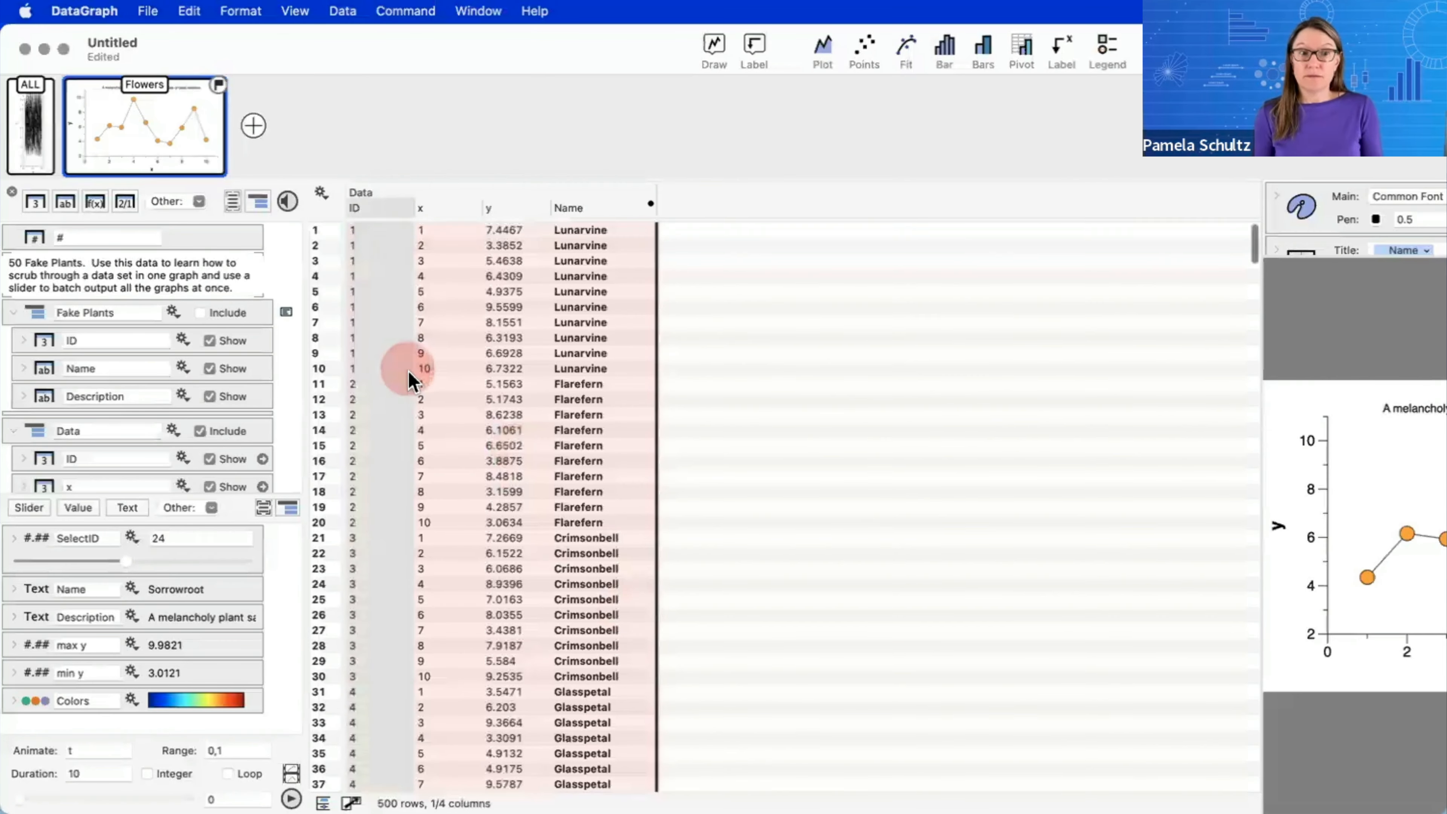
- Include the Fake Plants group to compare its IDs with those of the Data group, and exclude it again
{"action": "left_click", "coordinate": [208, 313]}
{"action": "left_click_drag", "start_coordinate": [454, 243], "coordinate": [428, 217]}
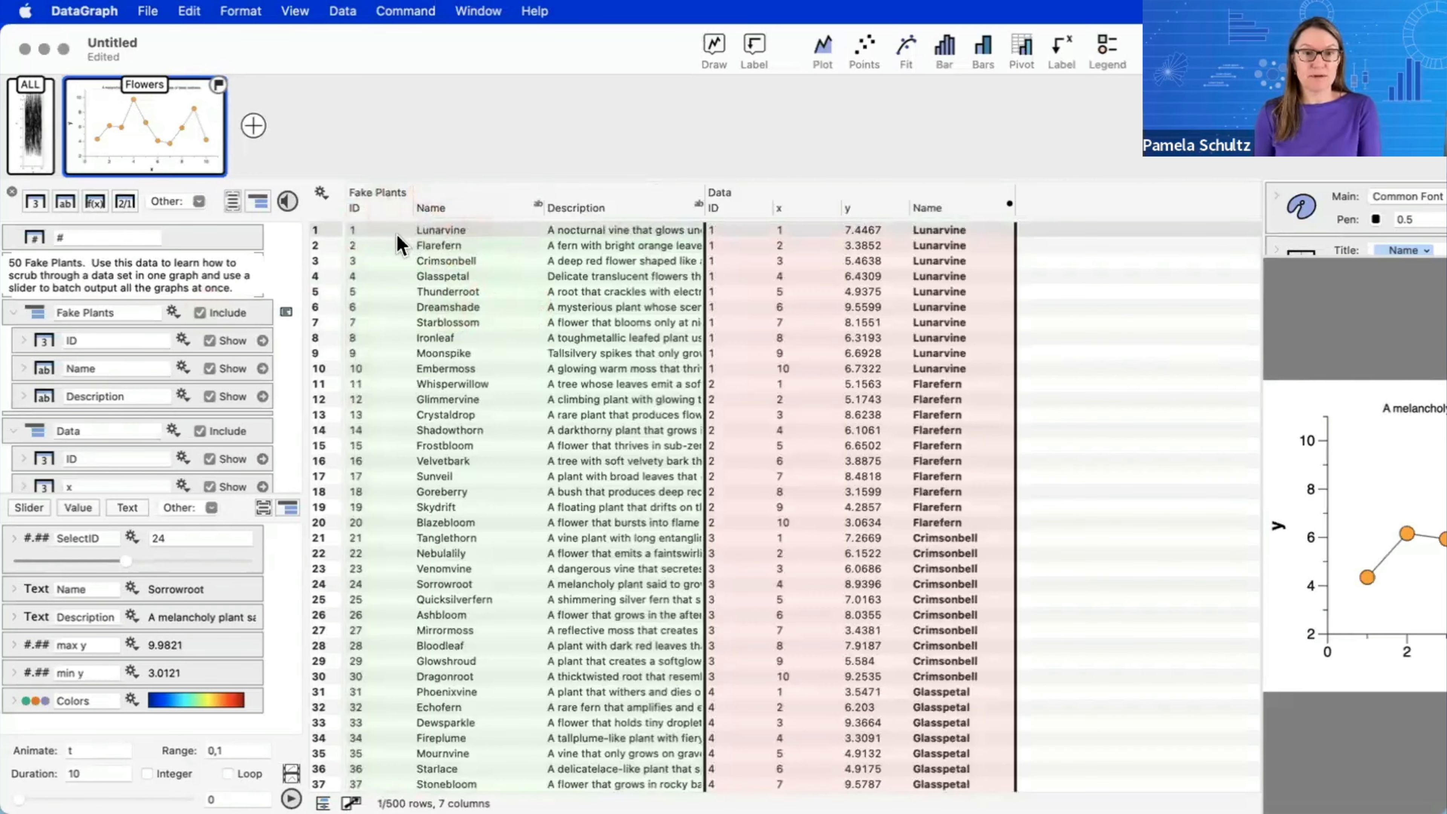
{"action": "left_click", "coordinate": [200, 313]}
{"action": "left_click", "coordinate": [497, 288]}
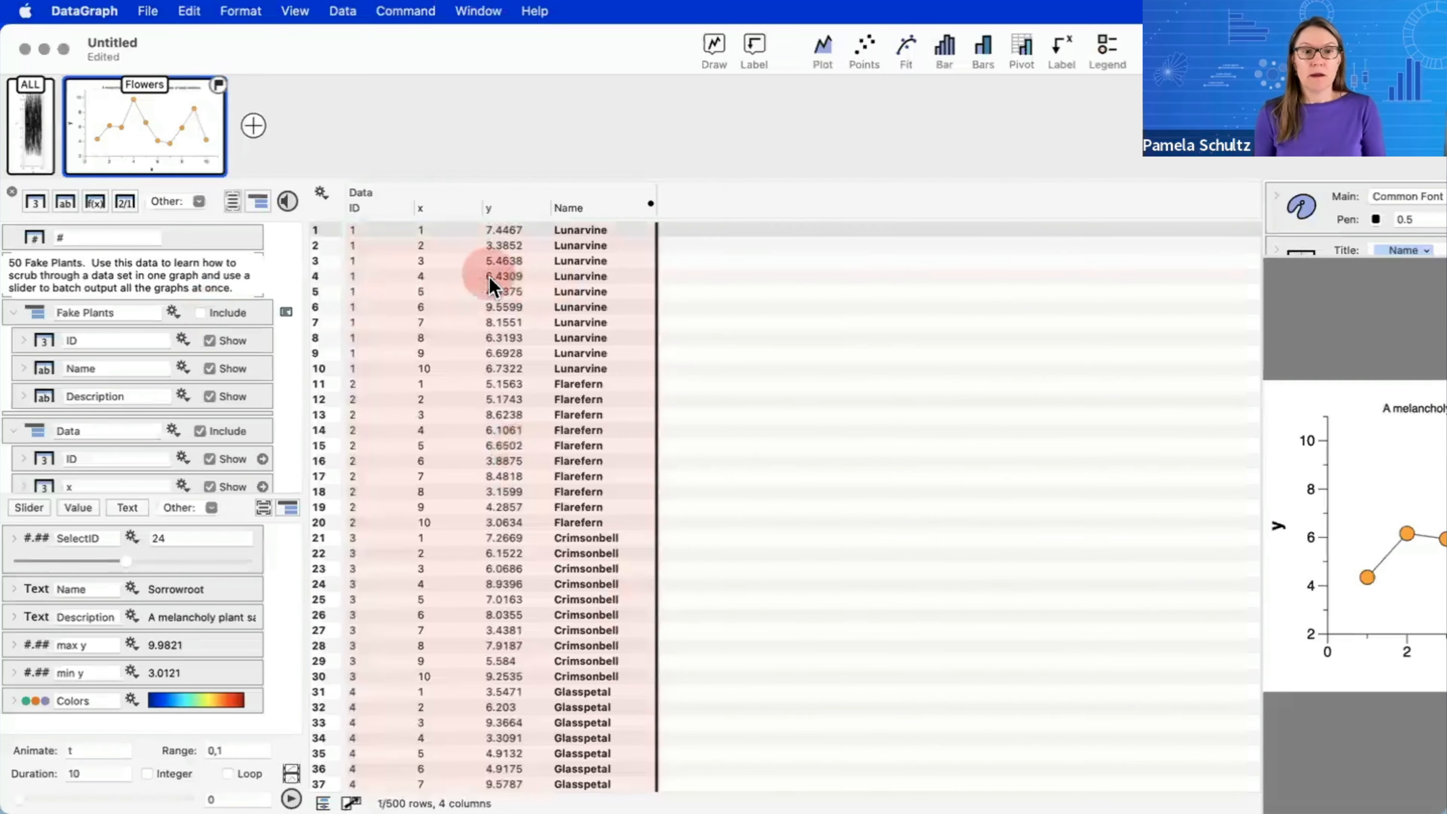
- Examine the ID, x, y and Name values of the first plants in the Data group
{"action": "scroll", "coordinate": [454, 280], "scroll_direction": "up", "scroll_amount": 3}
{"action": "scroll", "coordinate": [436, 316], "scroll_direction": "up", "scroll_amount": 1}
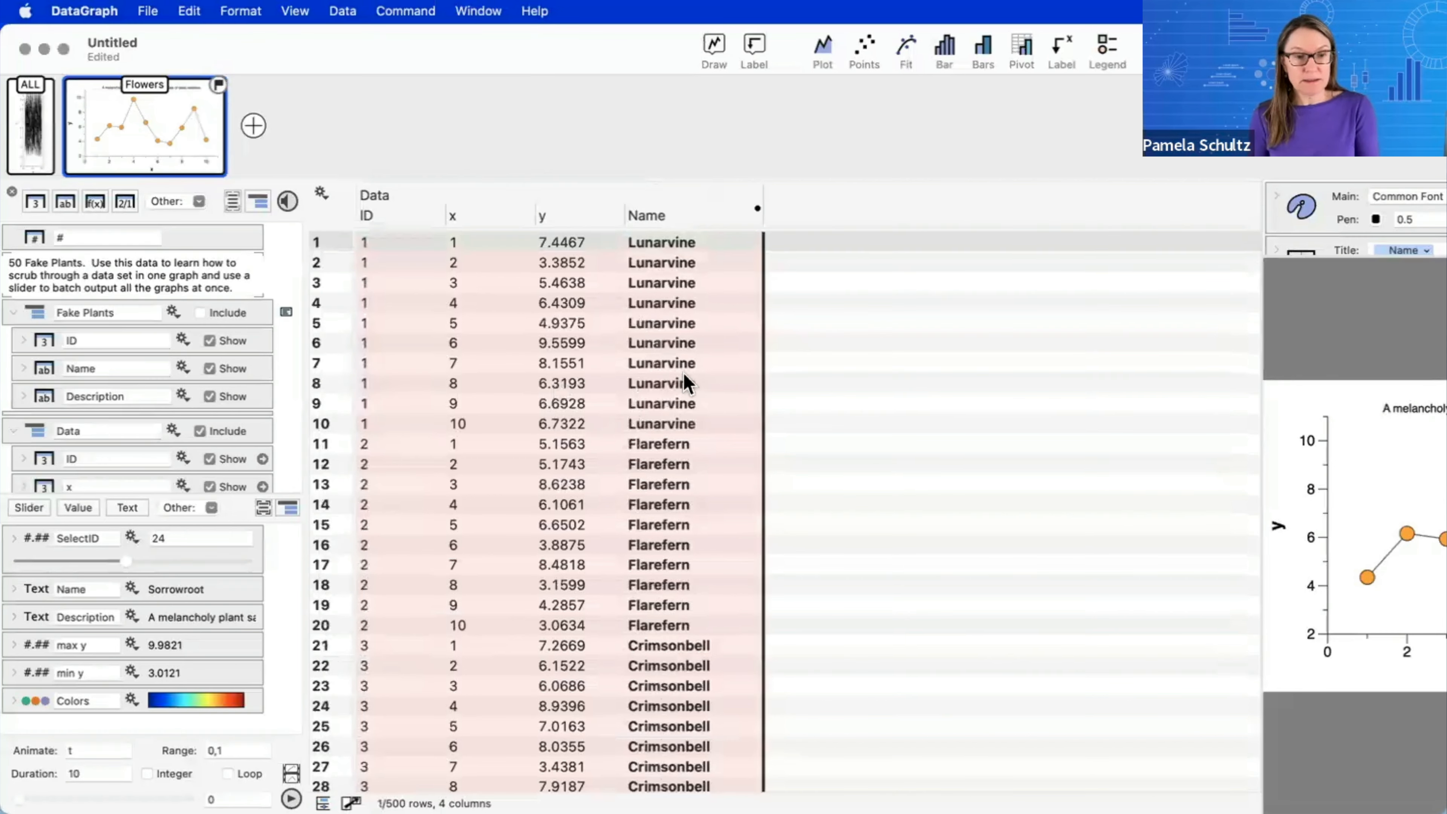
{"action": "scroll", "coordinate": [625, 370], "scroll_direction": "down", "scroll_amount": 3}
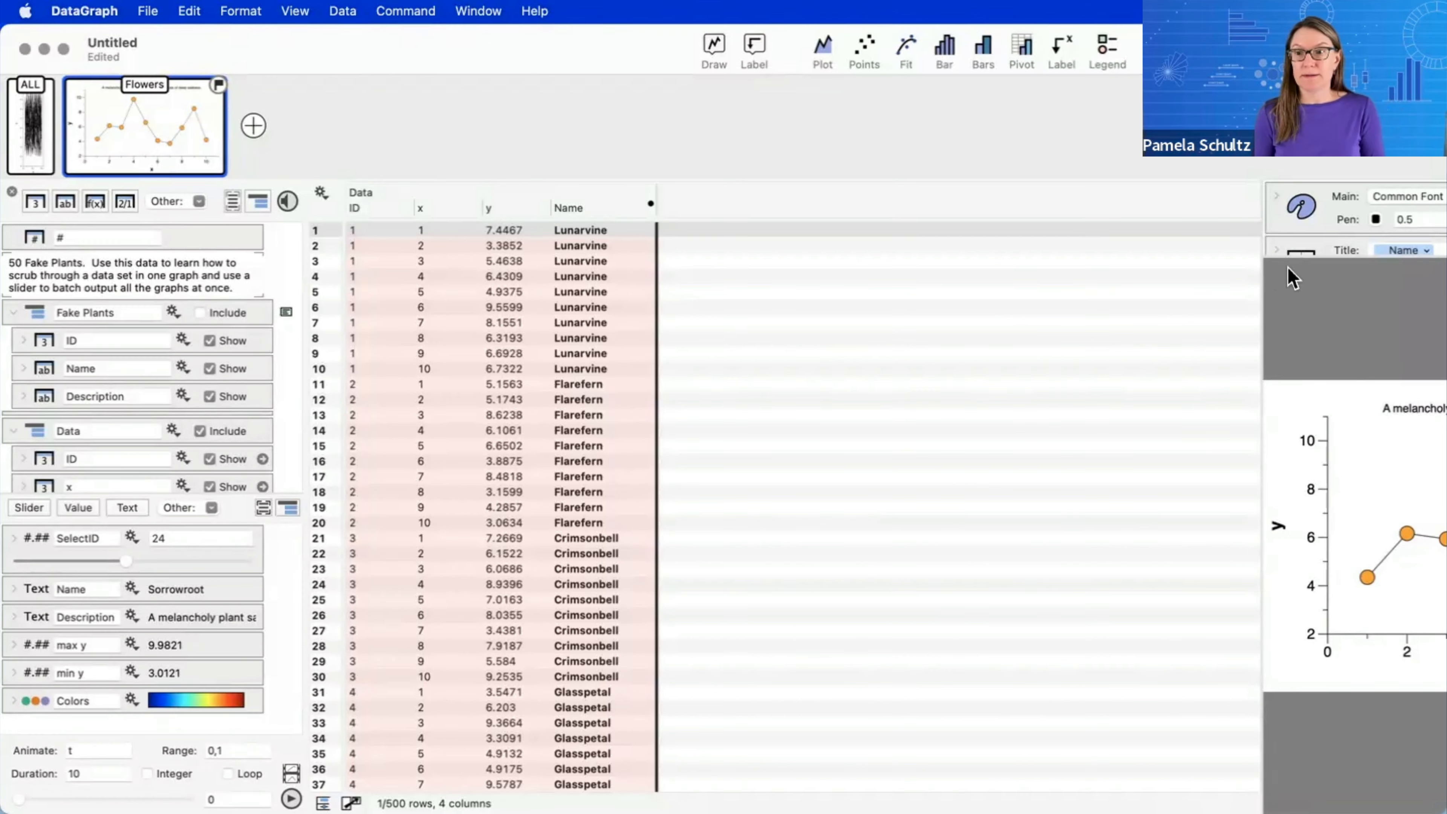
- Include the Fake Plants group beside the Data group and widen the graph area to fit the whole plot
{"action": "left_click_drag", "start_coordinate": [1261, 291], "coordinate": [940, 292]}
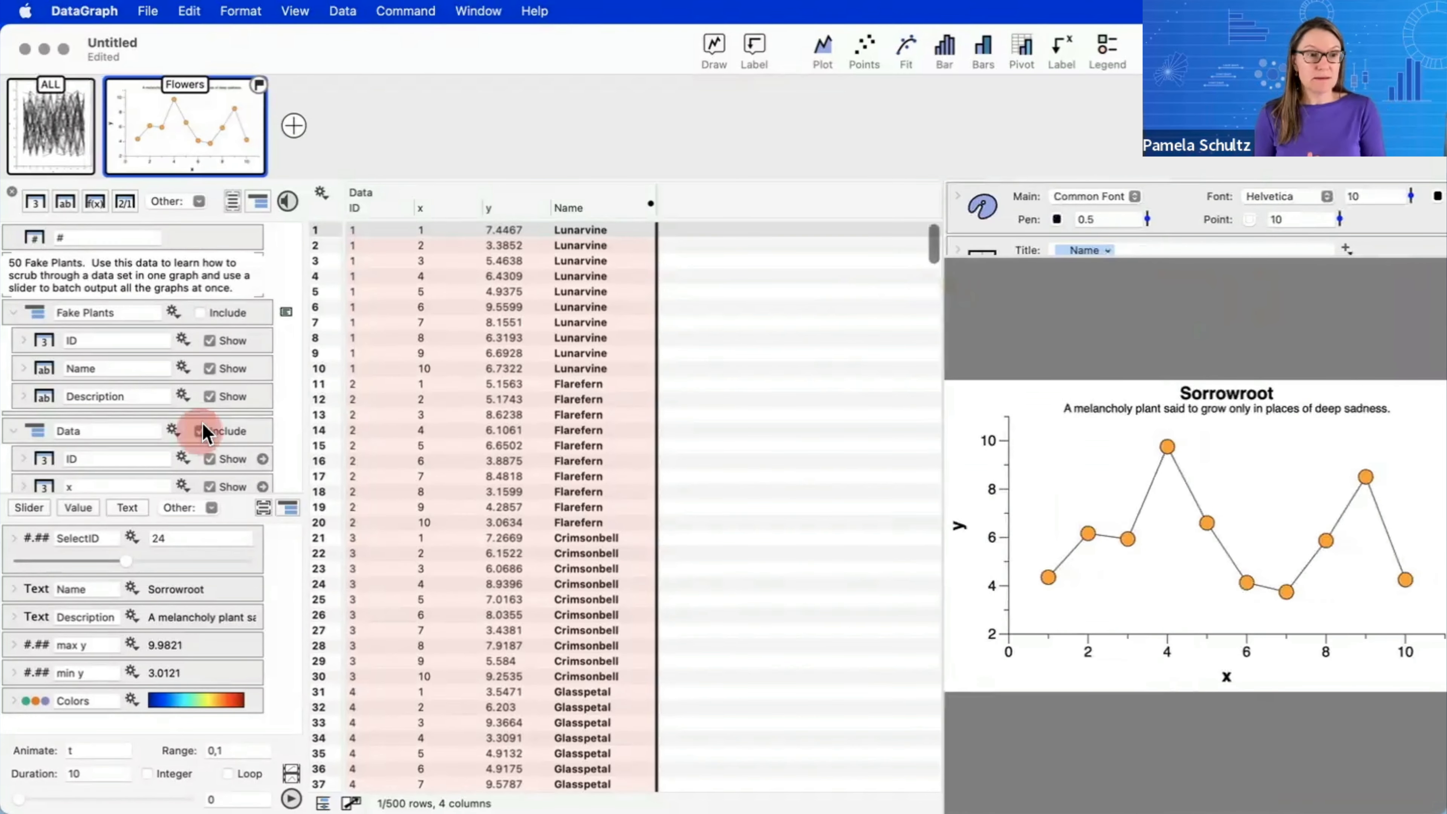
{"action": "left_click", "coordinate": [236, 312]}
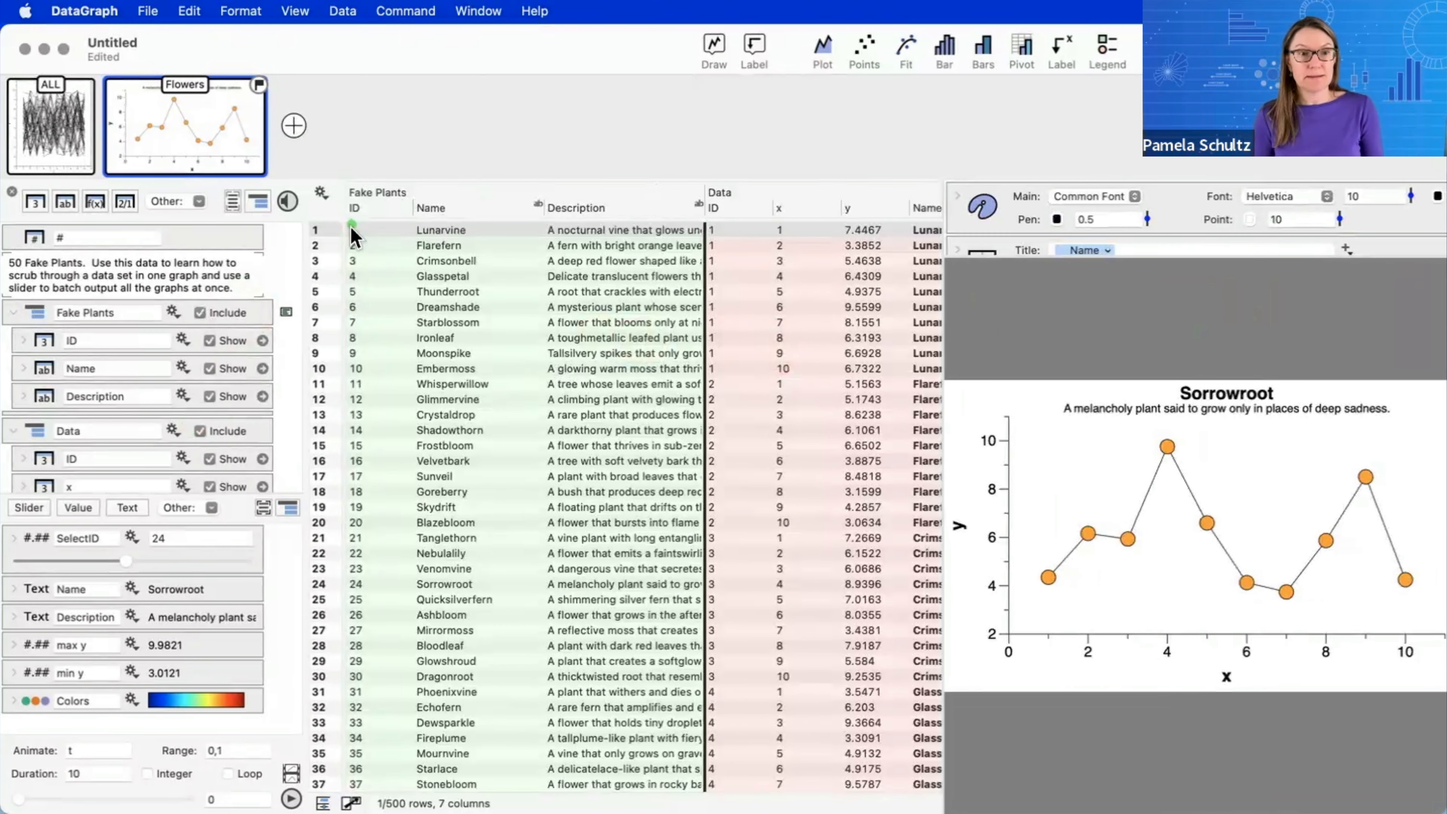
{"action": "mouse_move", "coordinate": [350, 227]}
{"action": "left_mouse_down"}
{"action": "mouse_move", "coordinate": [421, 213]}
{"action": "mouse_move", "coordinate": [327, 213]}
{"action": "left_mouse_up"}
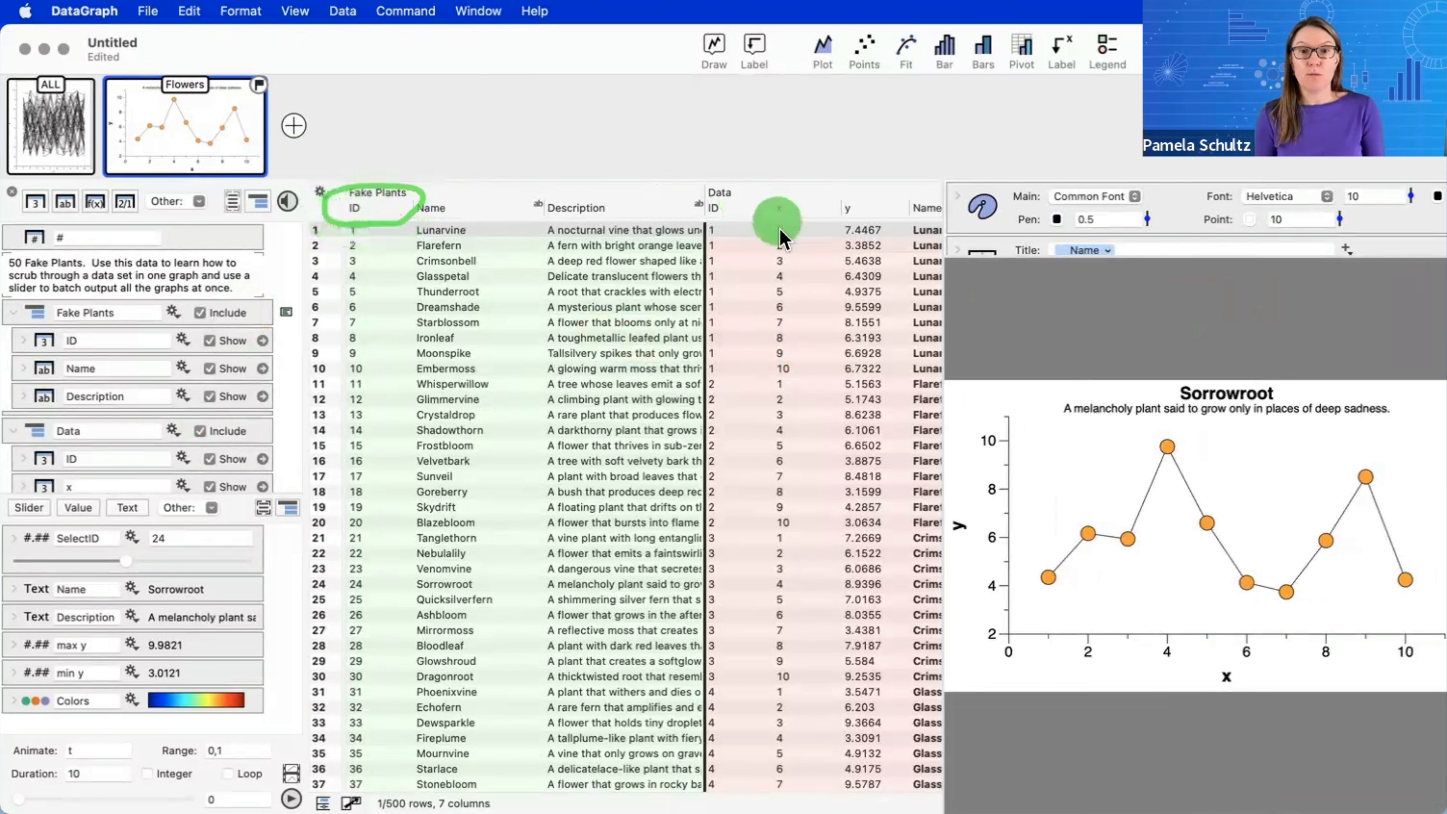
{"action": "mouse_move", "coordinate": [703, 226]}
{"action": "left_mouse_down"}
{"action": "mouse_move", "coordinate": [773, 226]}
{"action": "mouse_move", "coordinate": [698, 189]}
{"action": "left_mouse_up"}
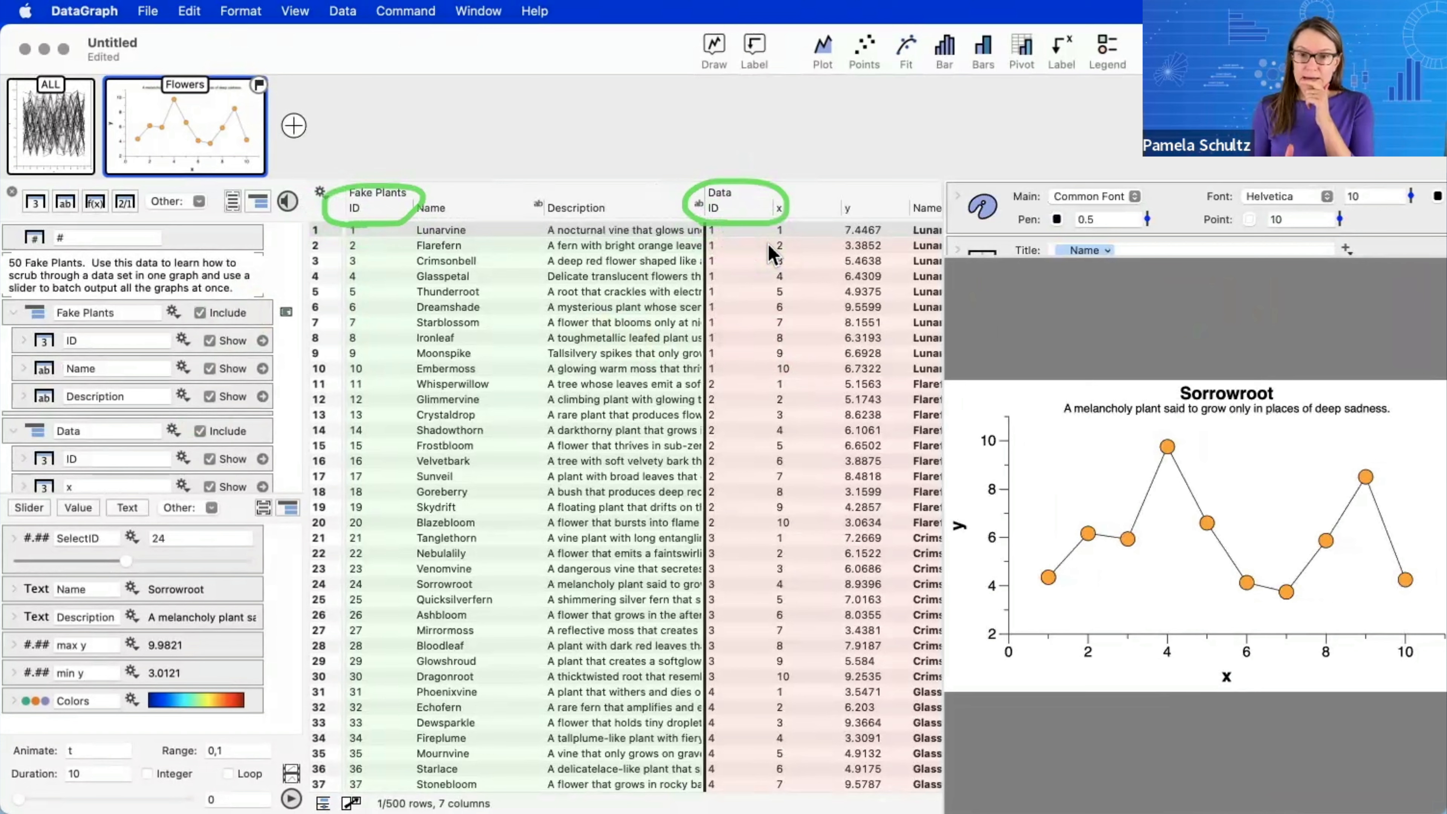
{"action": "left_click_drag", "start_coordinate": [943, 303], "coordinate": [819, 298]}
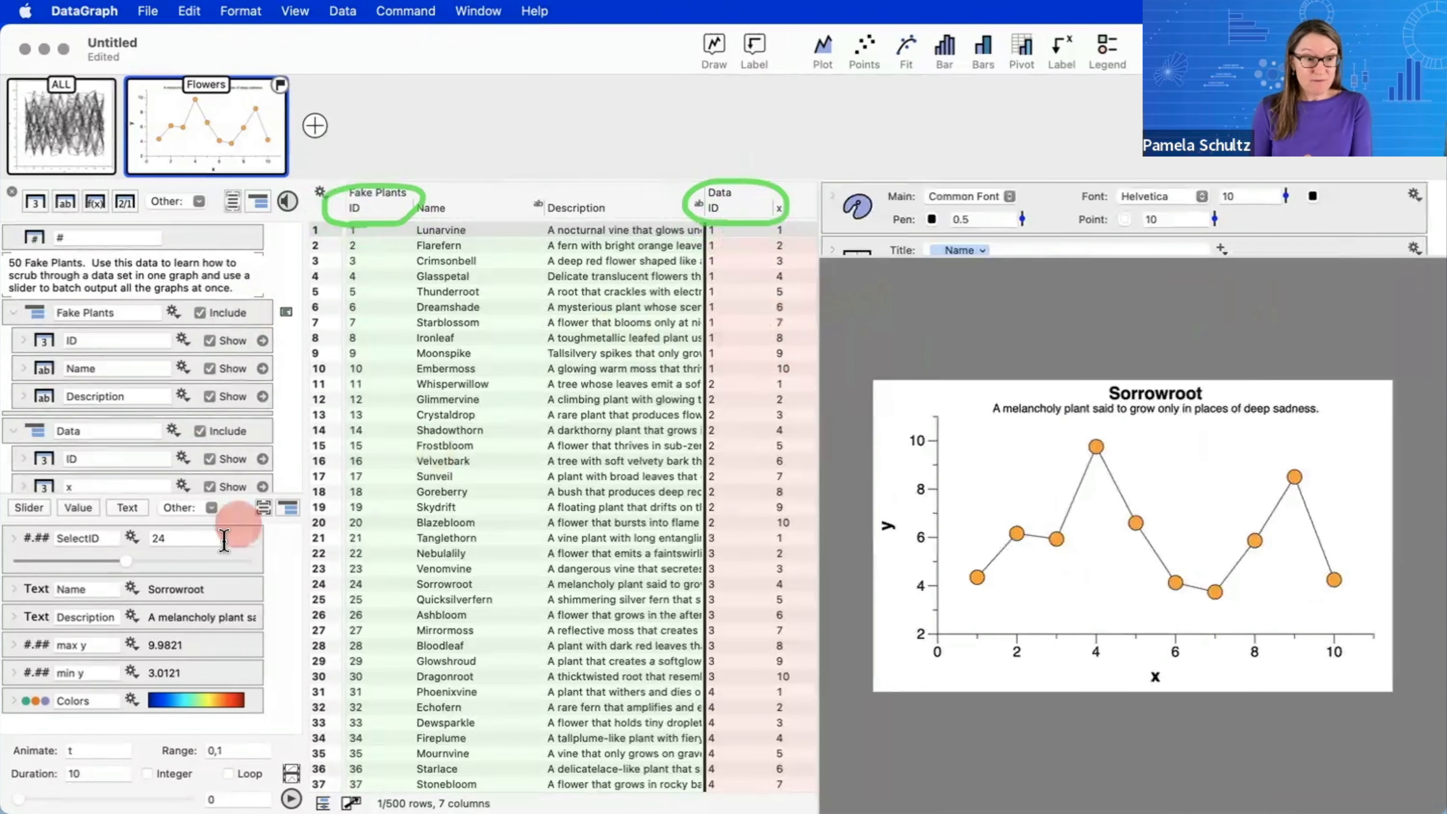
- Scrub the SelectID slider through the plants up to 50 and view its options for exporting graphs for all values
{"action": "mouse_move", "coordinate": [126, 562]}
{"action": "left_mouse_down"}
{"action": "mouse_move", "coordinate": [26, 560]}
{"action": "mouse_move", "coordinate": [110, 565]}
{"action": "left_mouse_up"}
{"action": "left_click_drag", "start_coordinate": [171, 573], "coordinate": [284, 569]}
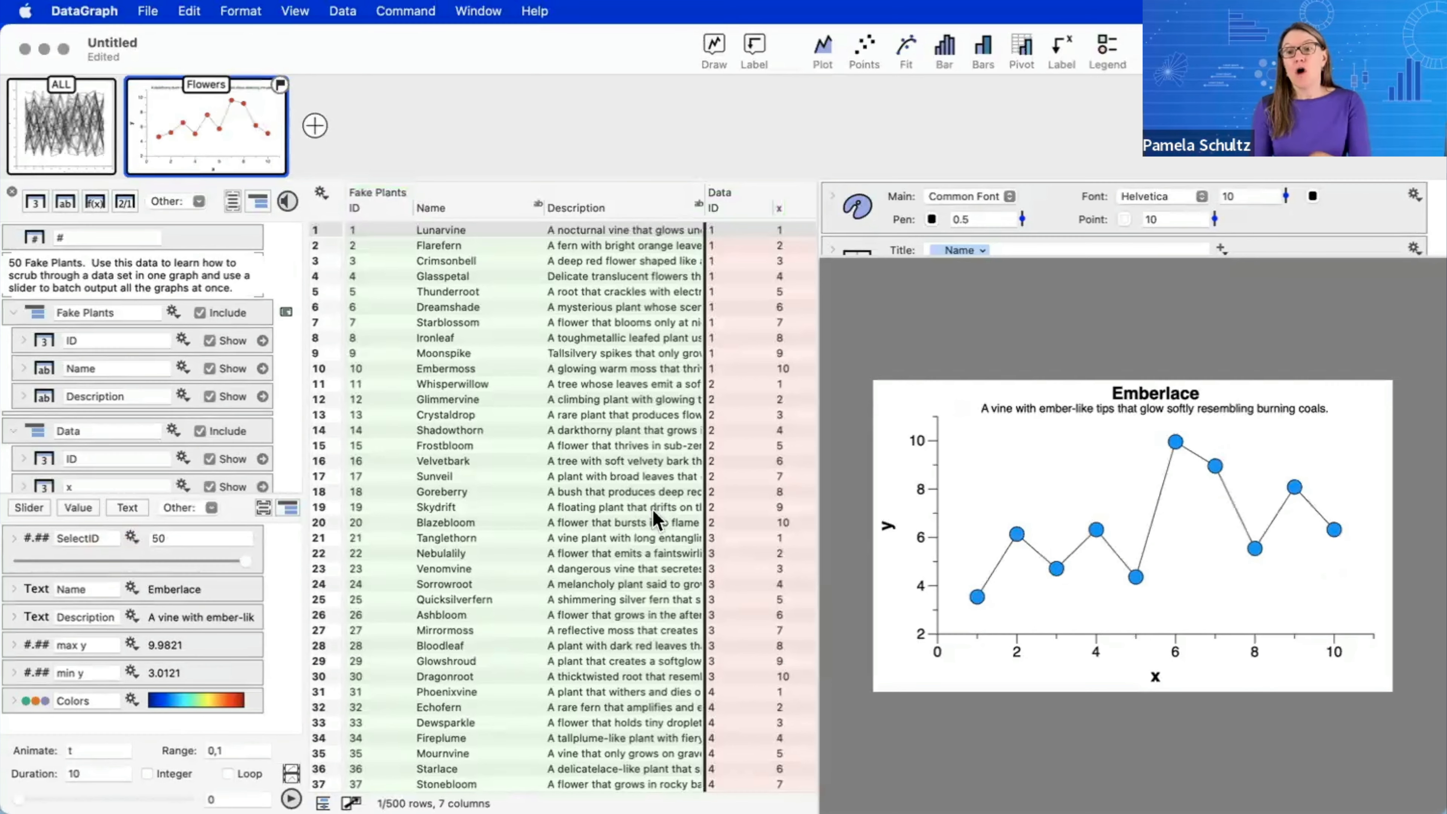
{"action": "left_click", "coordinate": [131, 536]}
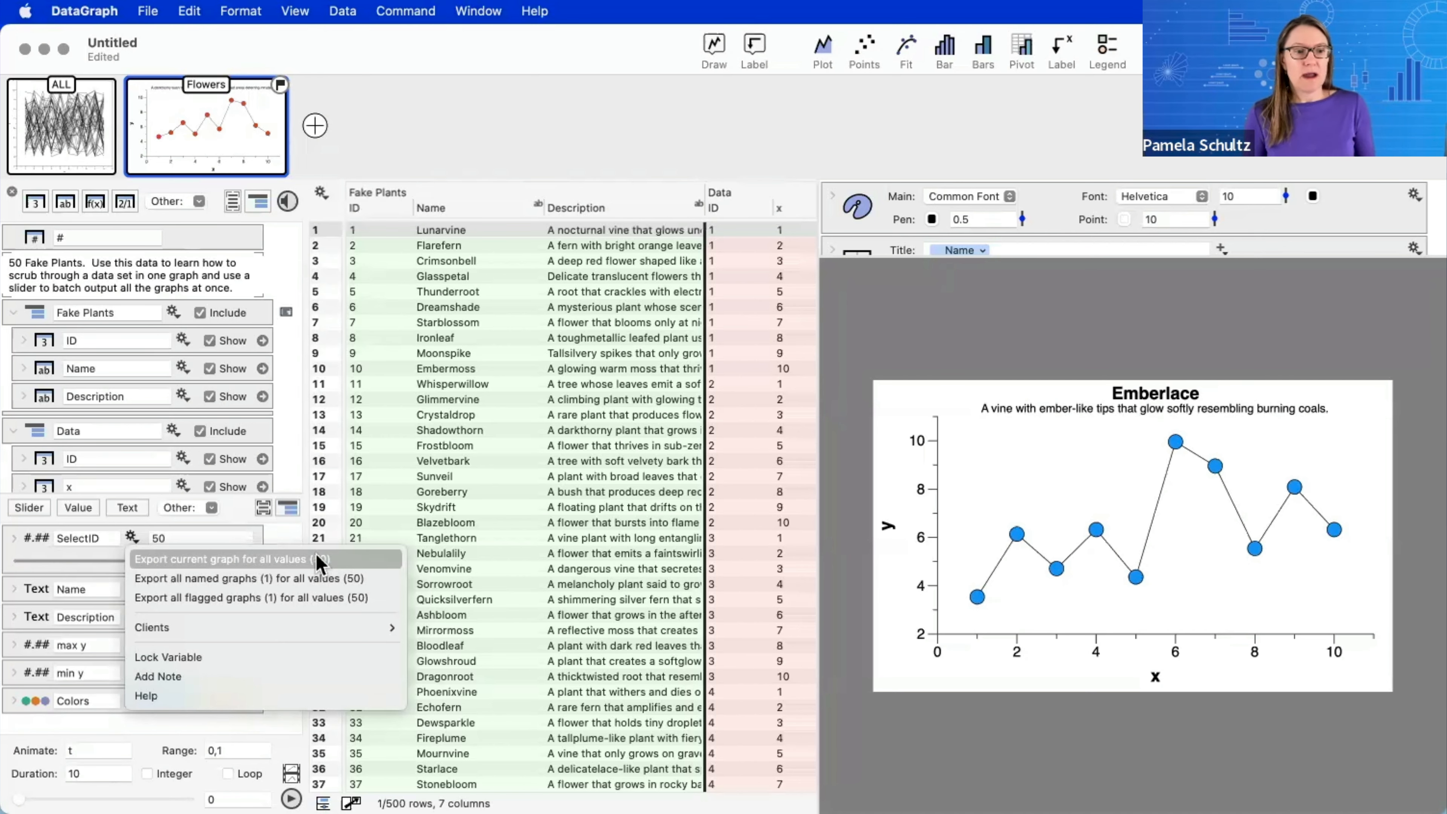
{"action": "left_click", "coordinate": [284, 537]}
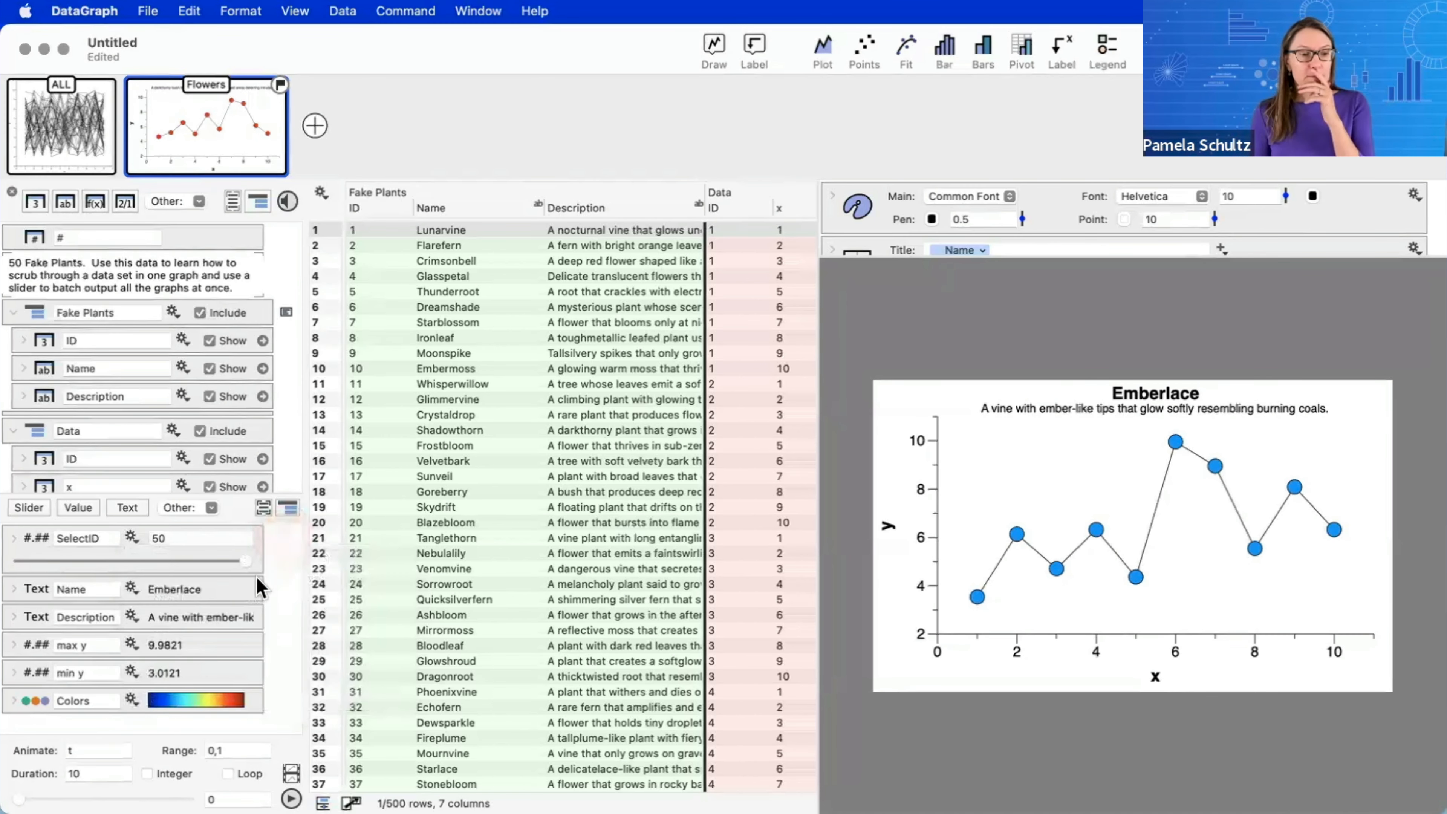
- Reveal the SelectID slider's range and Integer settings, and move the slider to 36
{"action": "left_click_drag", "start_coordinate": [246, 563], "coordinate": [175, 559]}
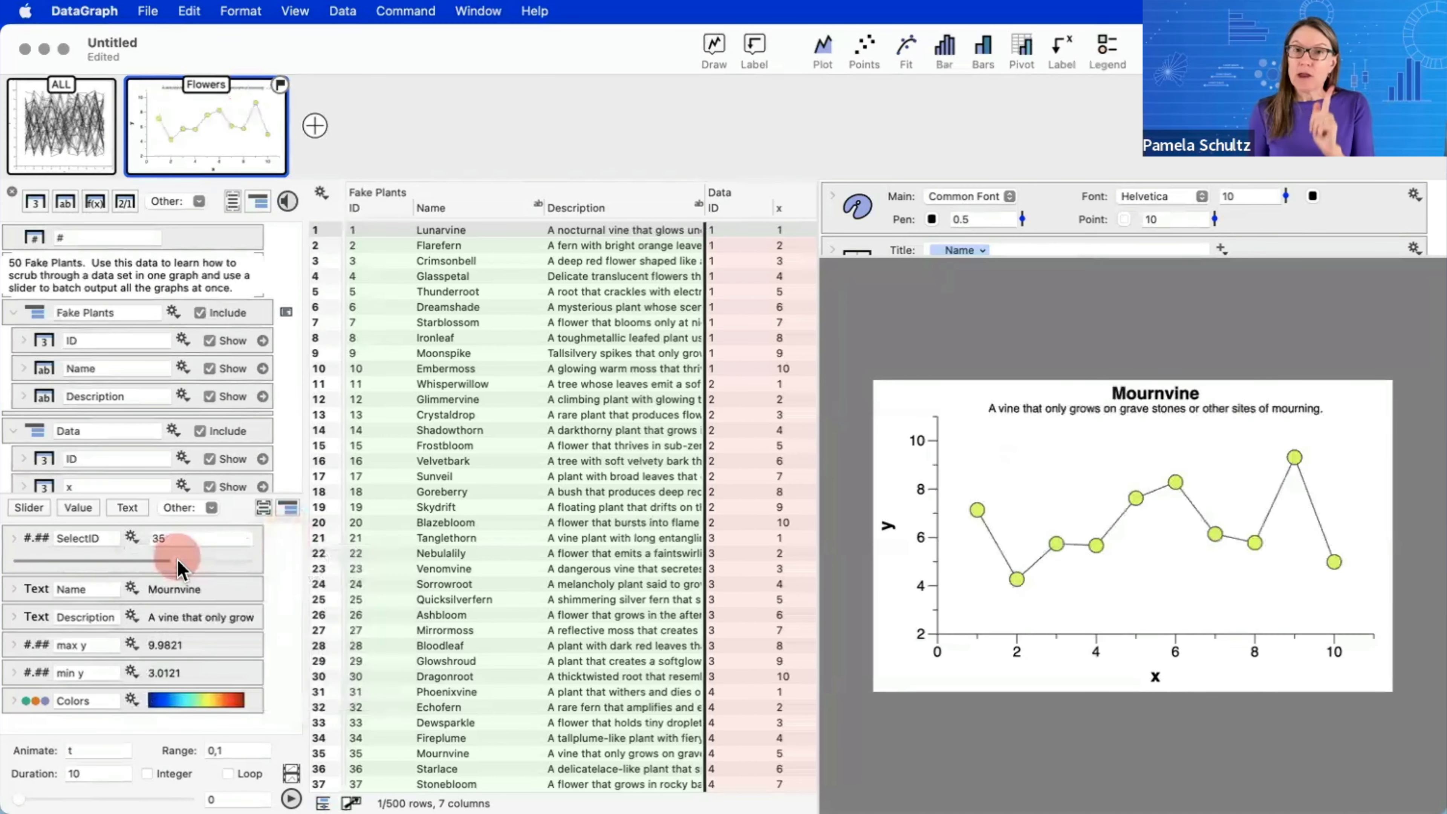
{"action": "left_click", "coordinate": [13, 538]}
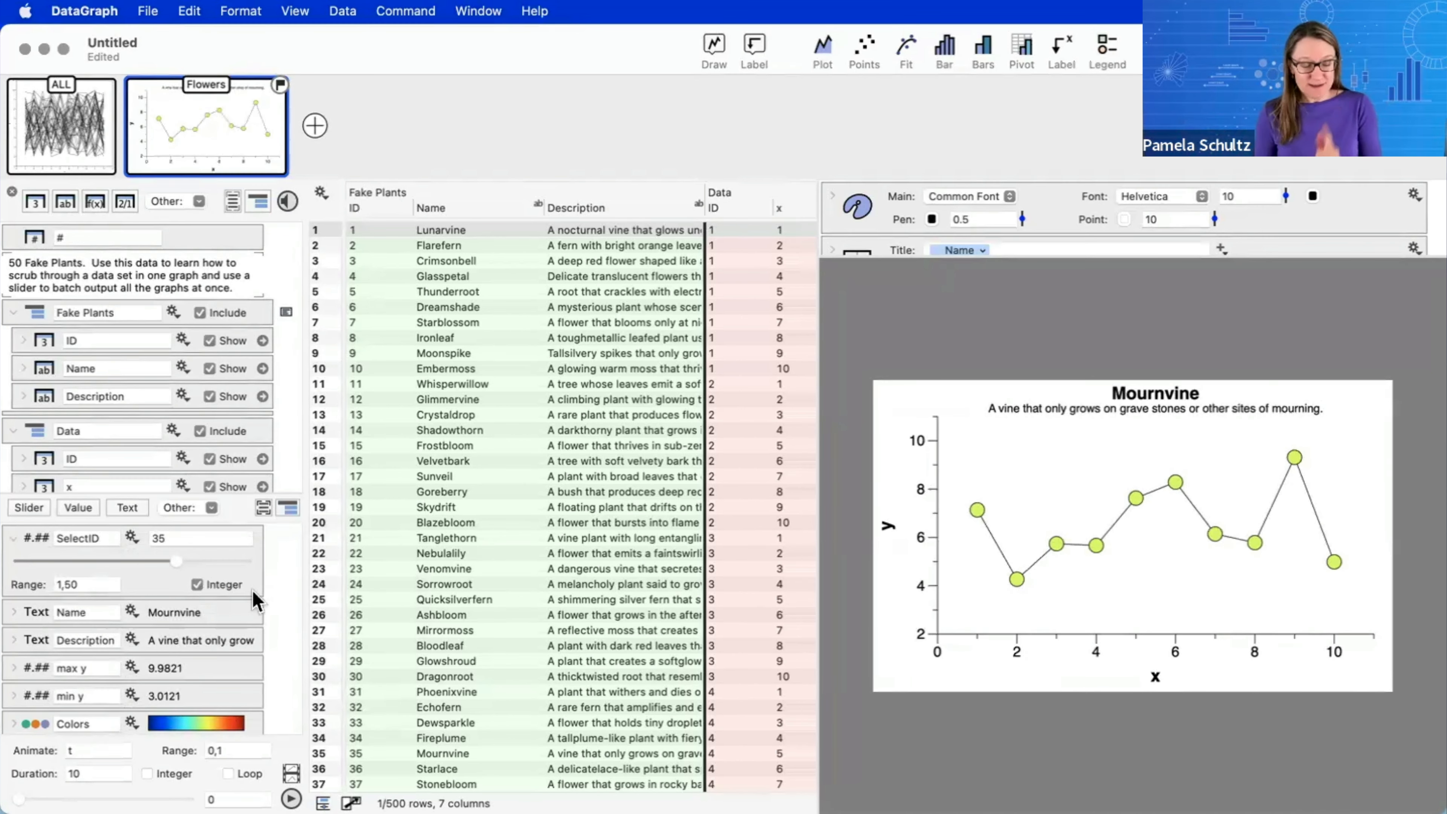
{"action": "left_click", "coordinate": [218, 602]}
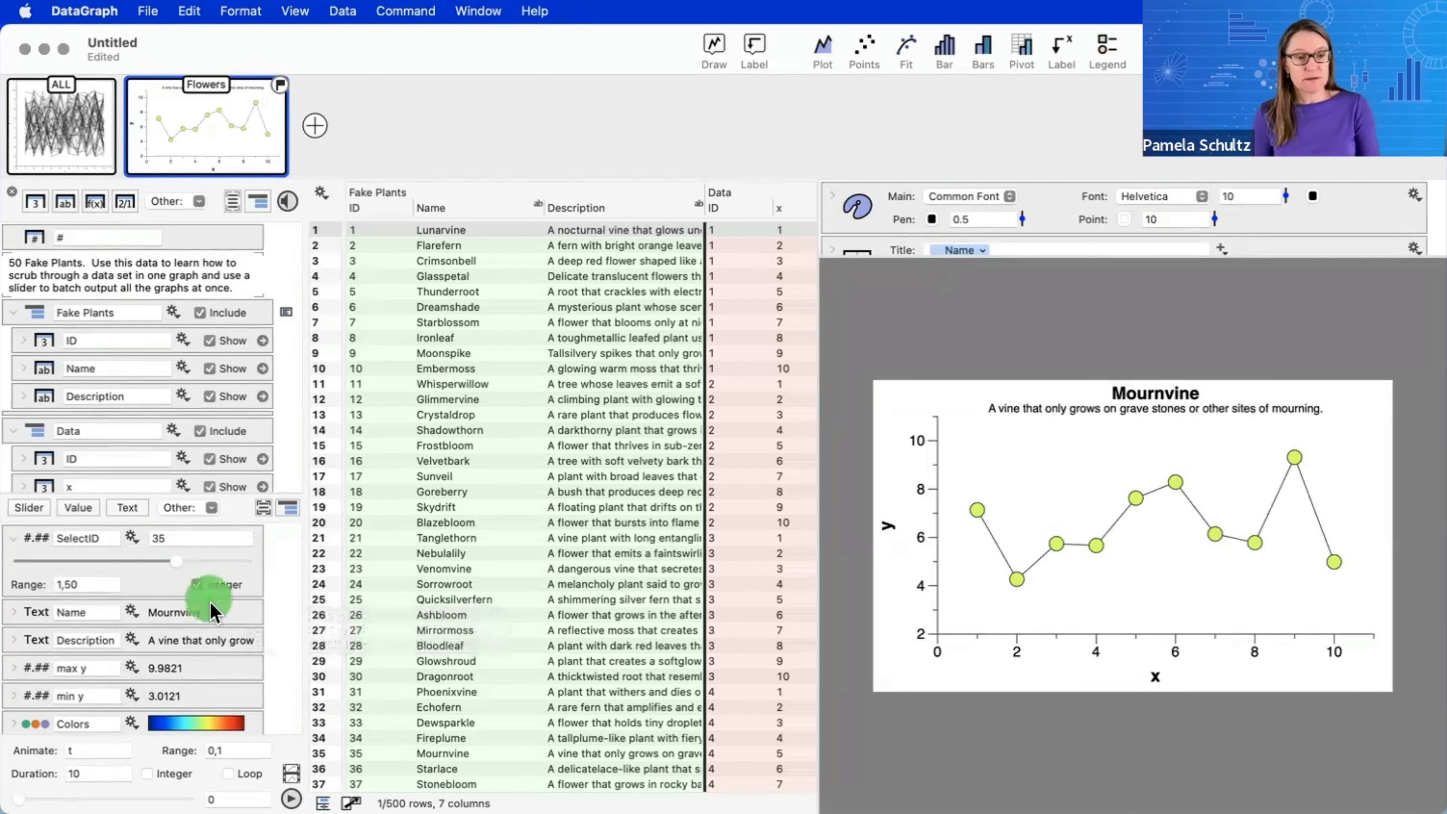
{"action": "mouse_move", "coordinate": [273, 564]}
{"action": "left_mouse_down"}
{"action": "mouse_move", "coordinate": [163, 587]}
{"action": "mouse_move", "coordinate": [250, 598]}
{"action": "left_mouse_up"}
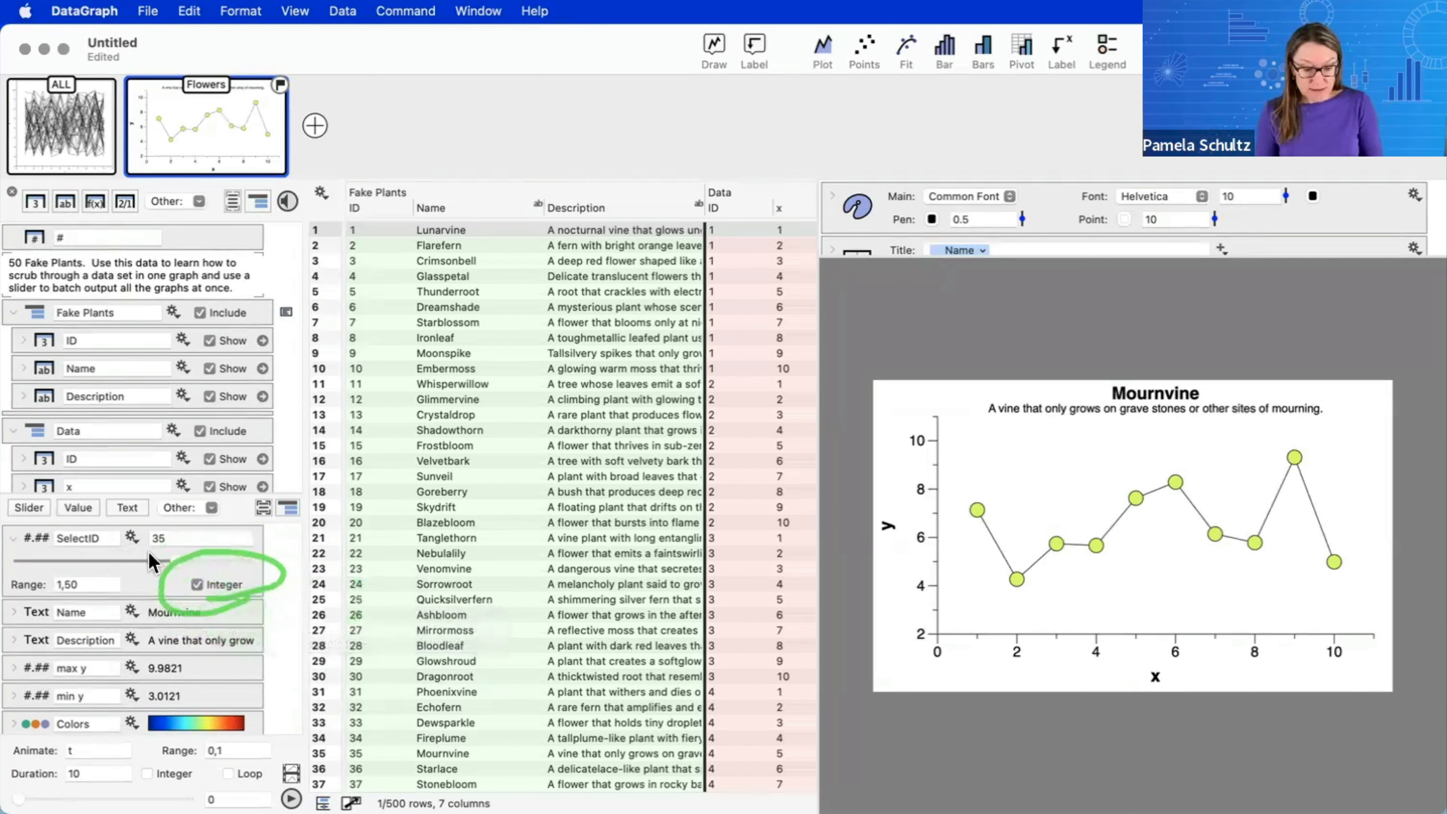
{"action": "mouse_move", "coordinate": [175, 559]}
{"action": "left_mouse_down"}
{"action": "mouse_move", "coordinate": [57, 564]}
{"action": "mouse_move", "coordinate": [188, 576]}
{"action": "left_mouse_up"}
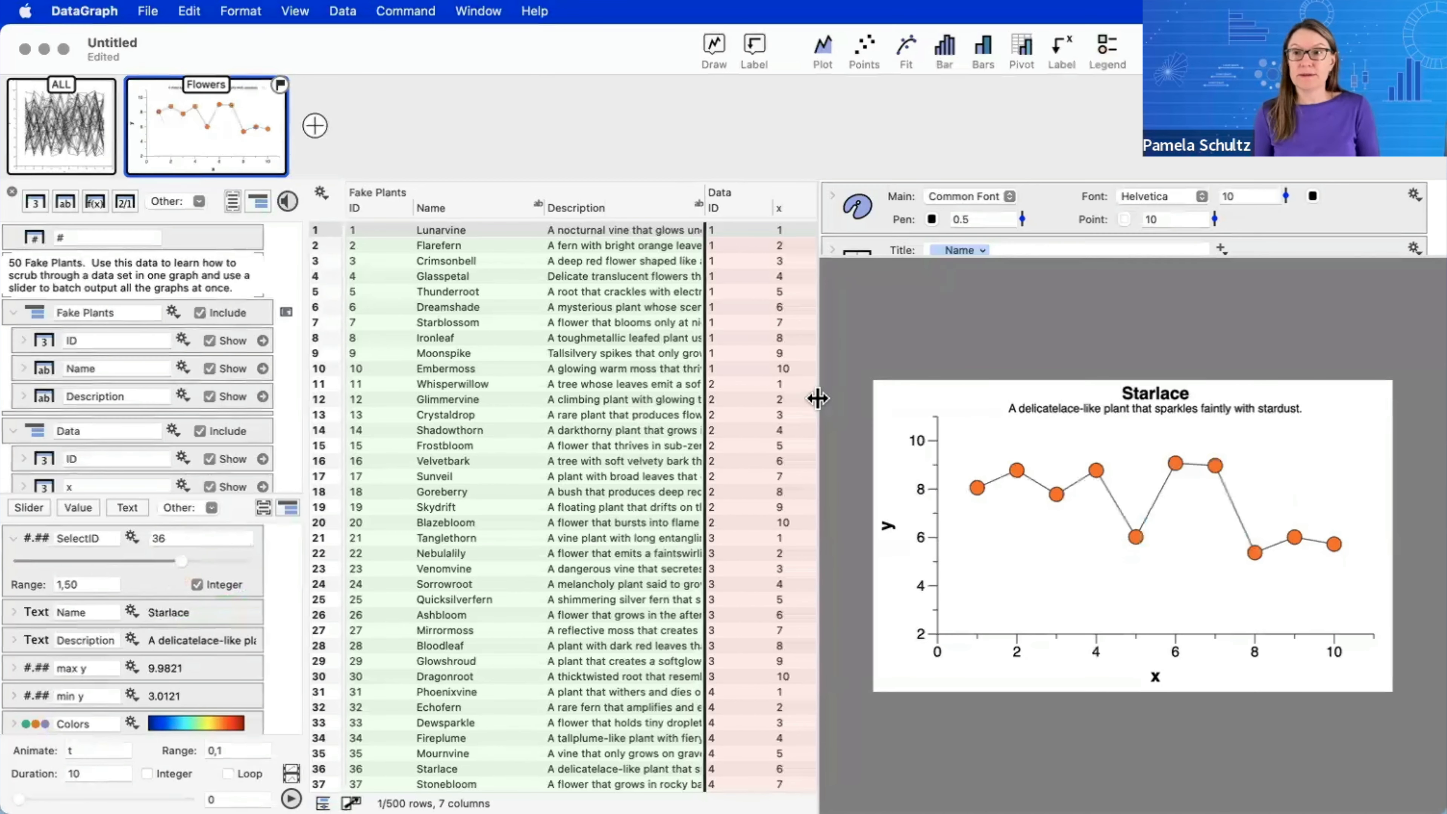
- Widen the table and copy the six columns from the Fake Plants ID through the Data group's y
{"action": "left_click_drag", "start_coordinate": [815, 399], "coordinate": [1040, 397]}
{"action": "left_click", "coordinate": [816, 517]}
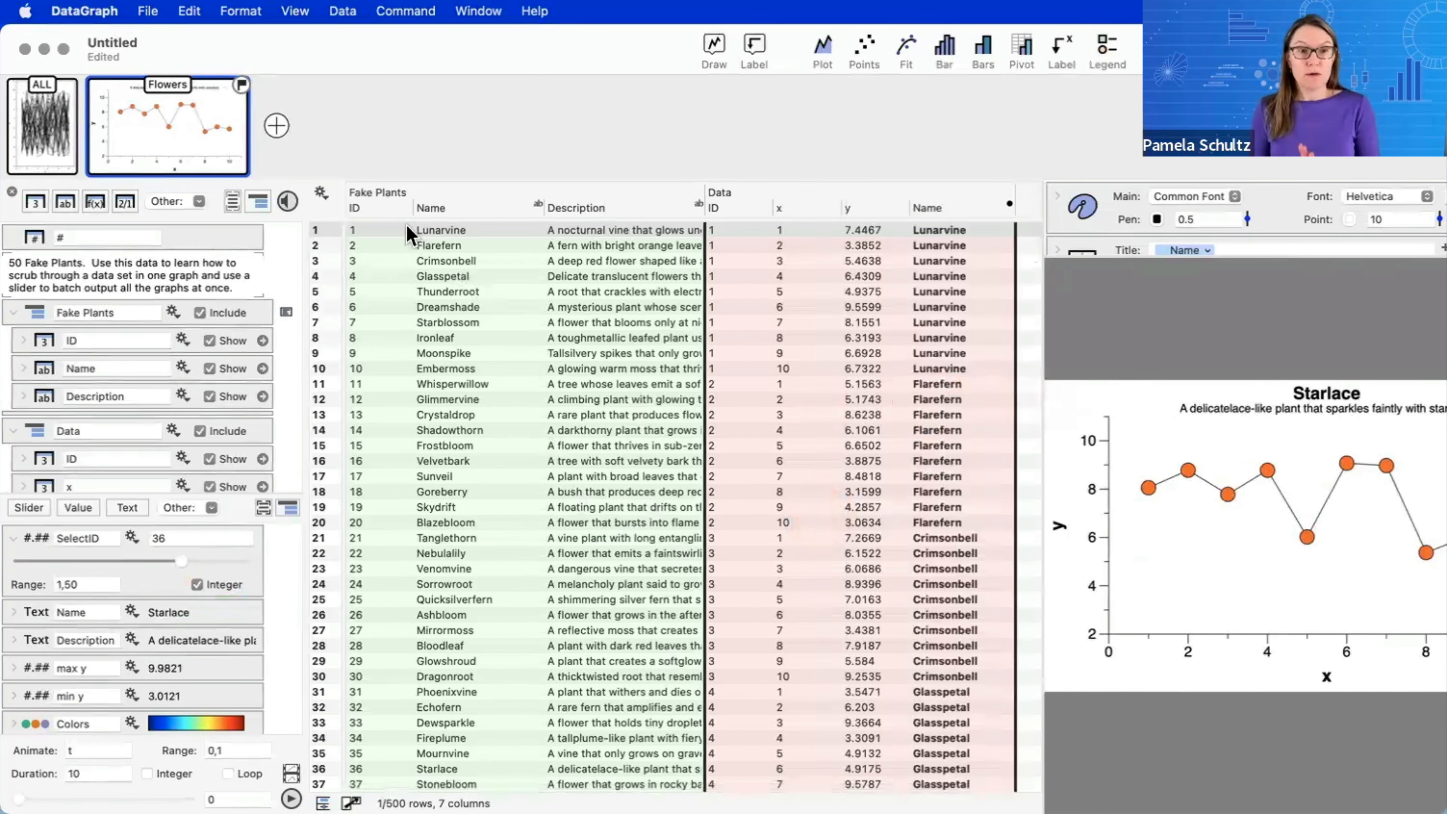
{"action": "left_click", "coordinate": [376, 206]}
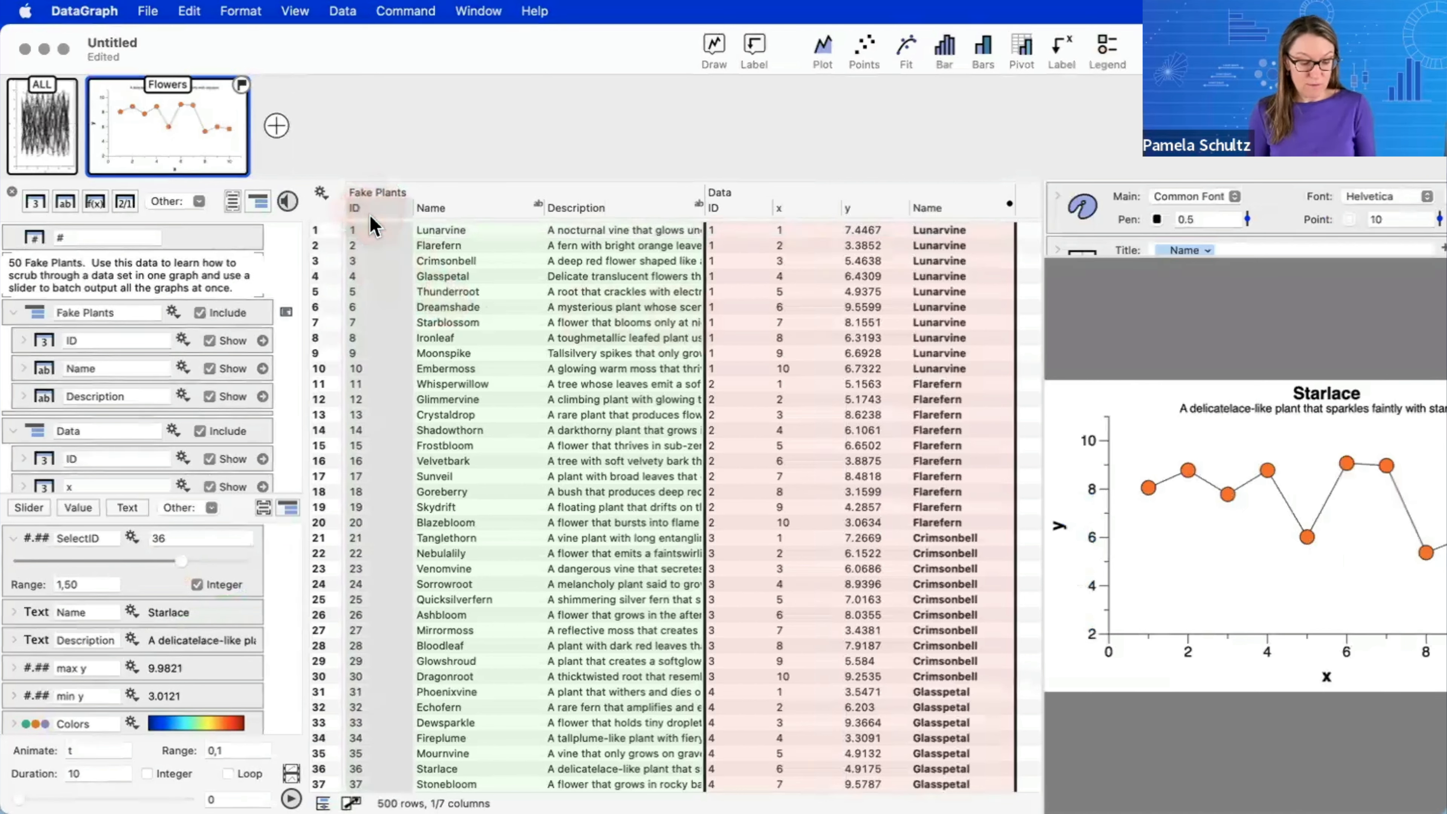
{"action": "left_click", "coordinate": [867, 211], "text": "shift"}
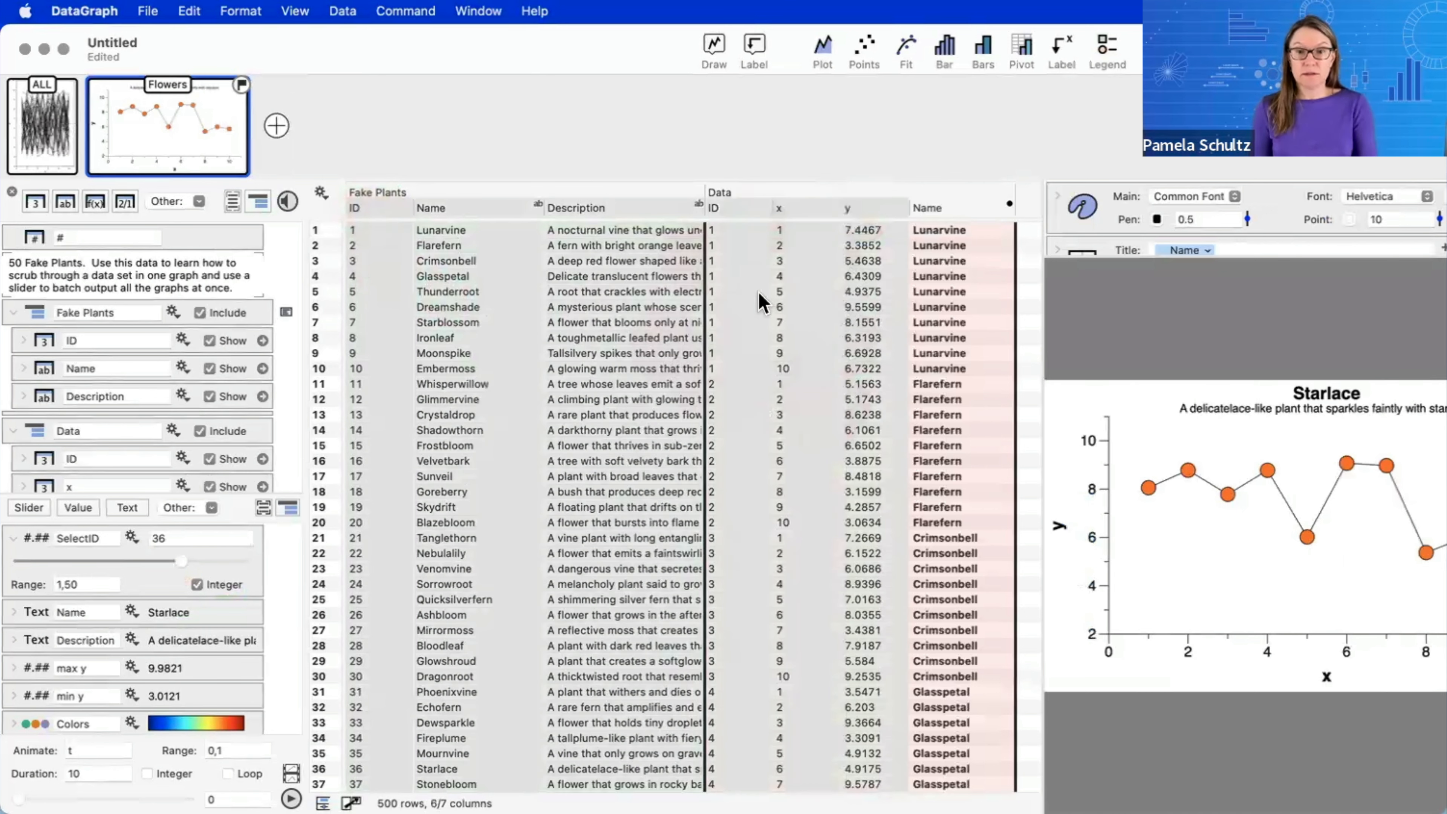
{"action": "scroll", "coordinate": [799, 389], "scroll_direction": "right", "scroll_amount": 1}
{"action": "scroll", "coordinate": [795, 393], "scroll_direction": "left", "scroll_amount": 1}
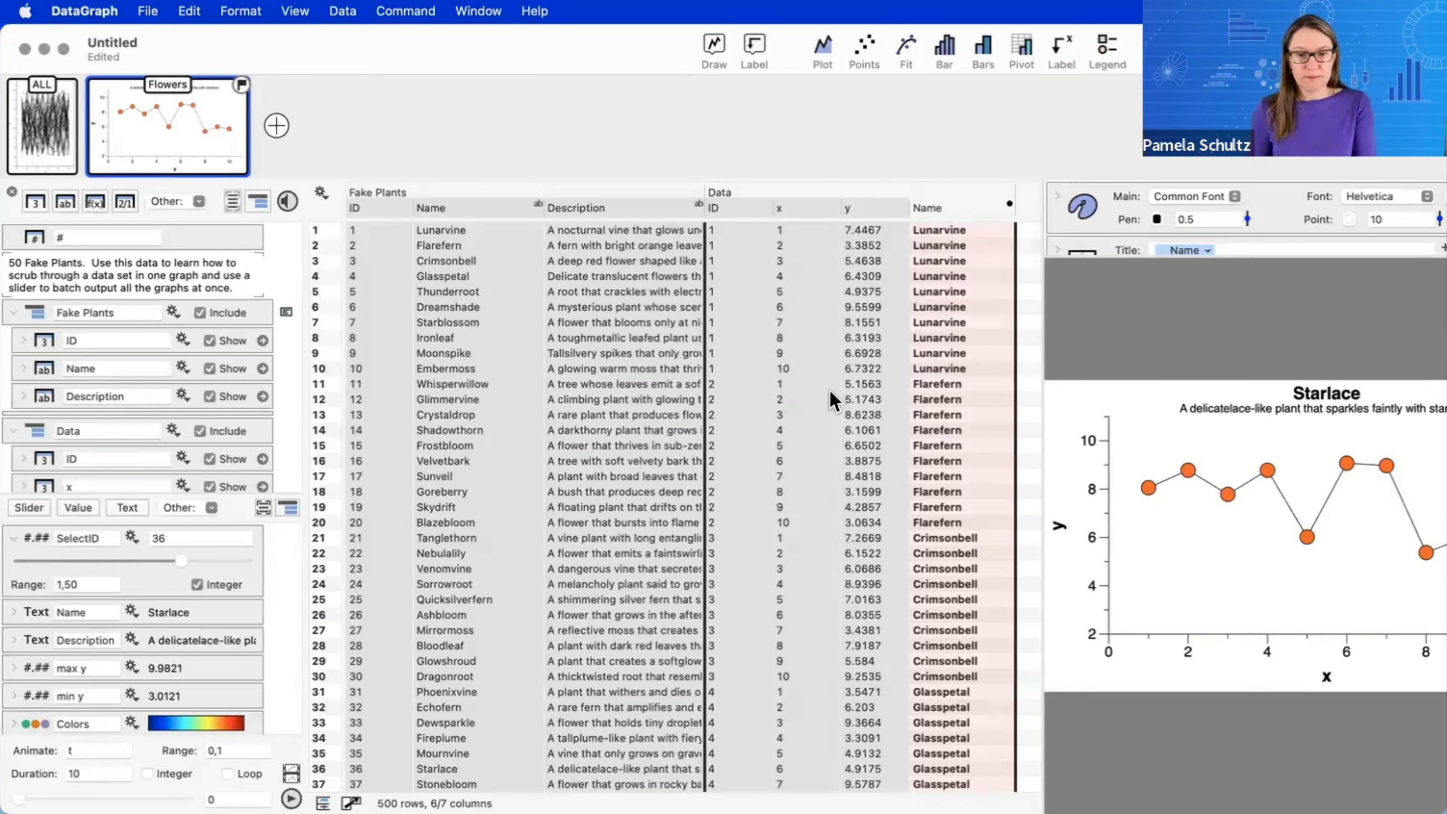
{"action": "scroll", "coordinate": [832, 396], "scroll_direction": "down", "scroll_amount": 10}
{"action": "scroll", "coordinate": [831, 399], "scroll_direction": "up", "scroll_amount": 10}
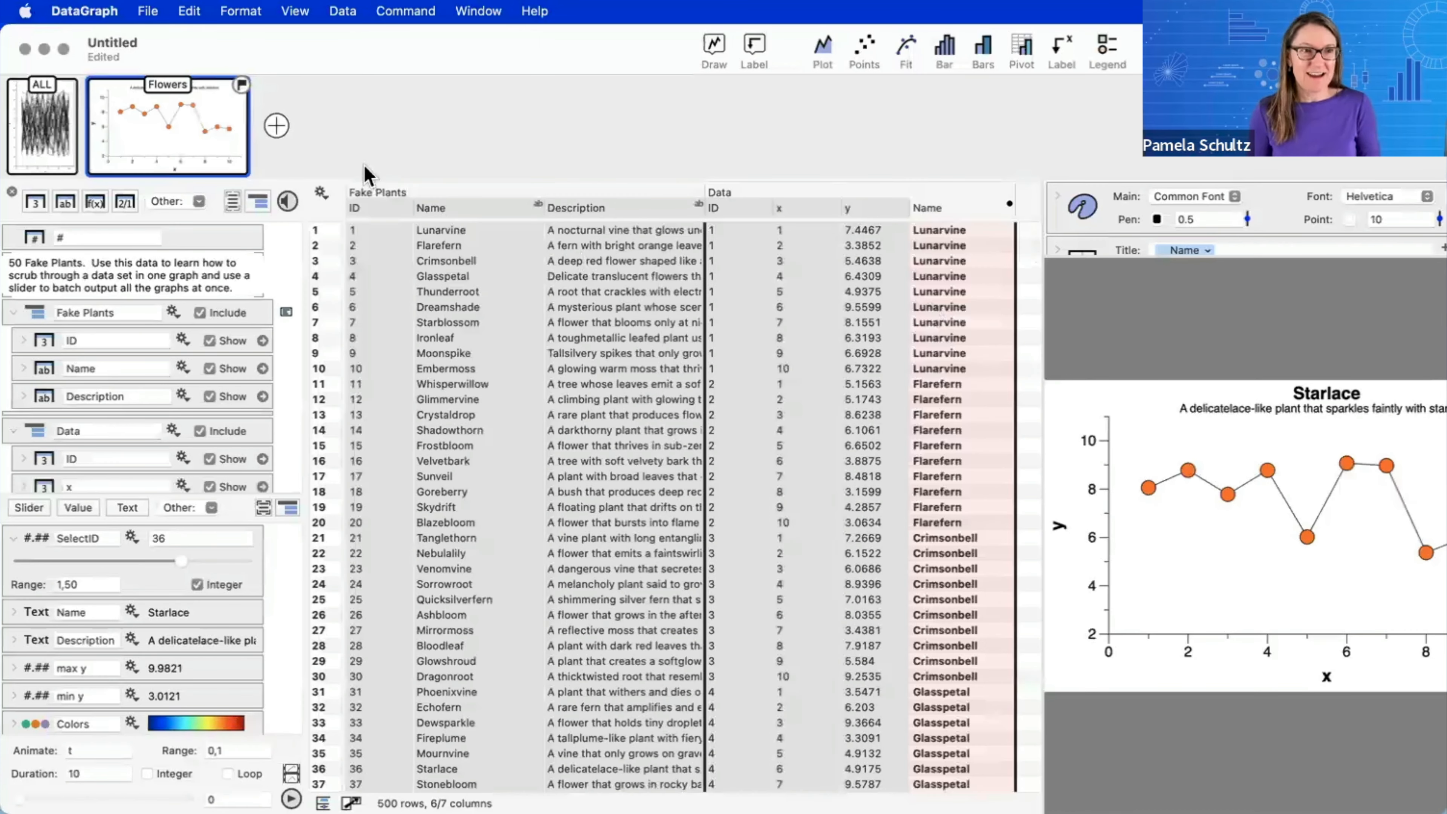
{"action": "left_click", "coordinate": [183, 13]}
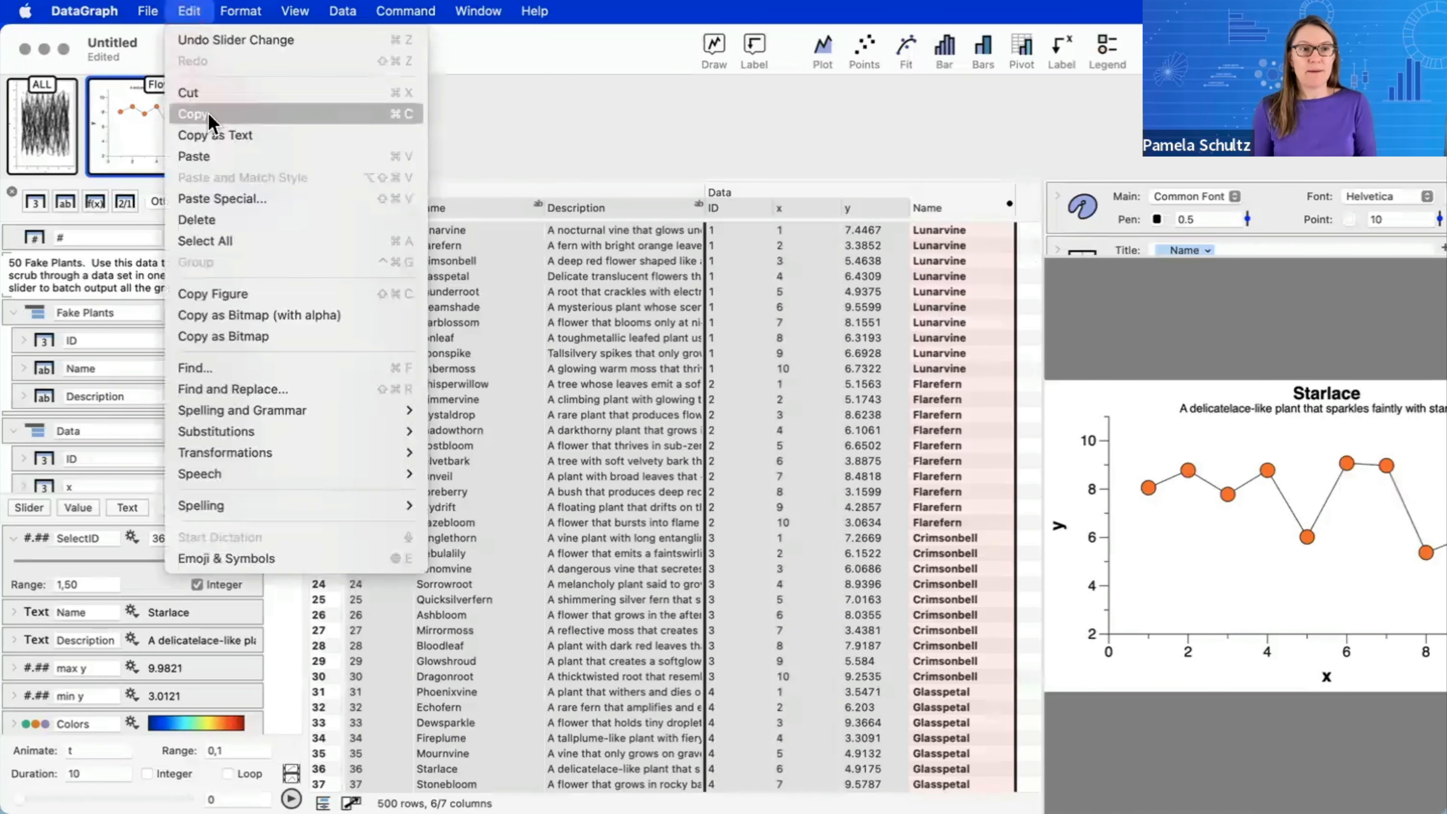
{"action": "left_click", "coordinate": [208, 115]}
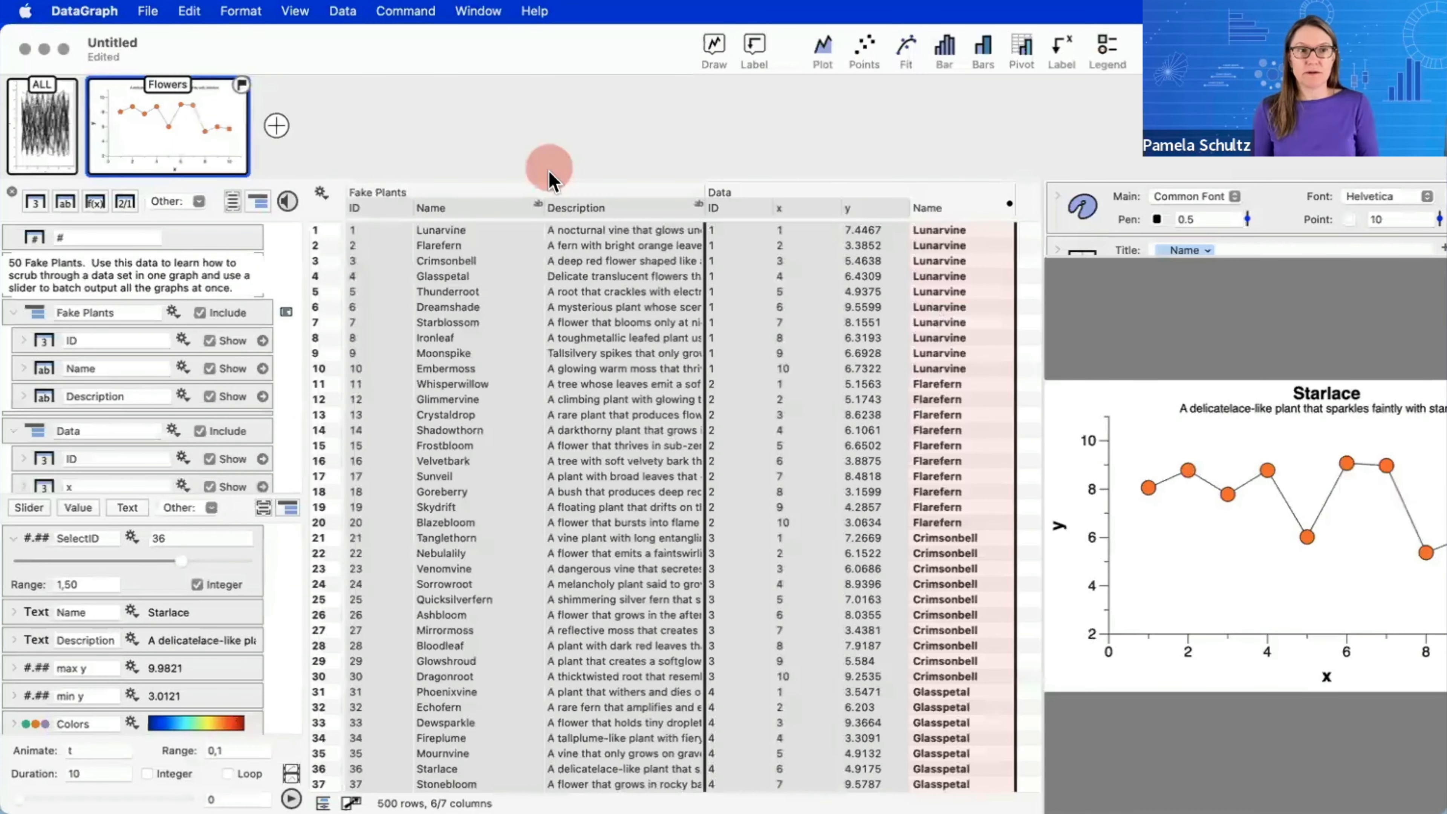
- Create a new document, paste the copied columns into it, and widen the table to show all six
{"action": "left_click", "coordinate": [149, 13]}
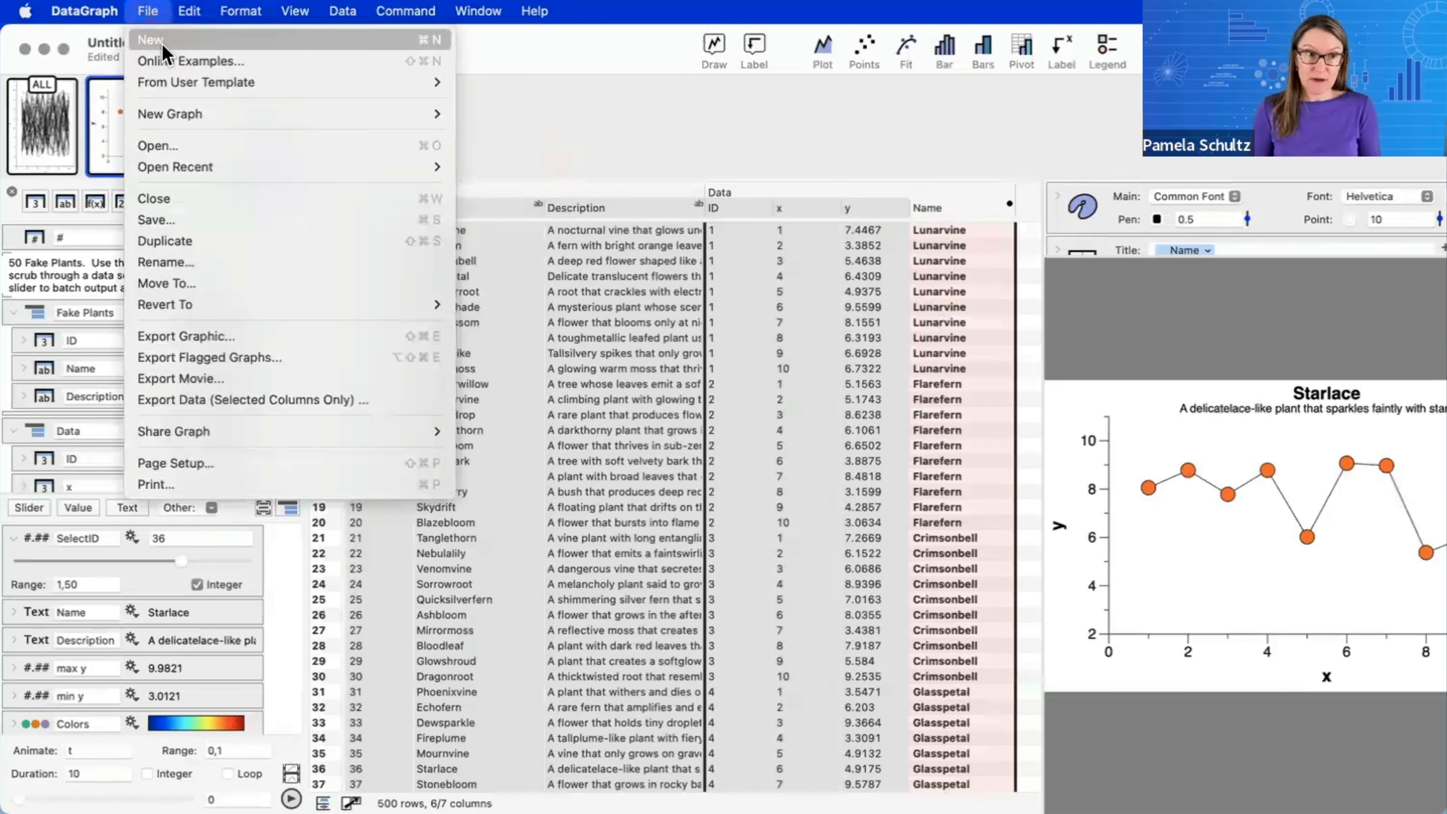
{"action": "left_click", "coordinate": [165, 54]}
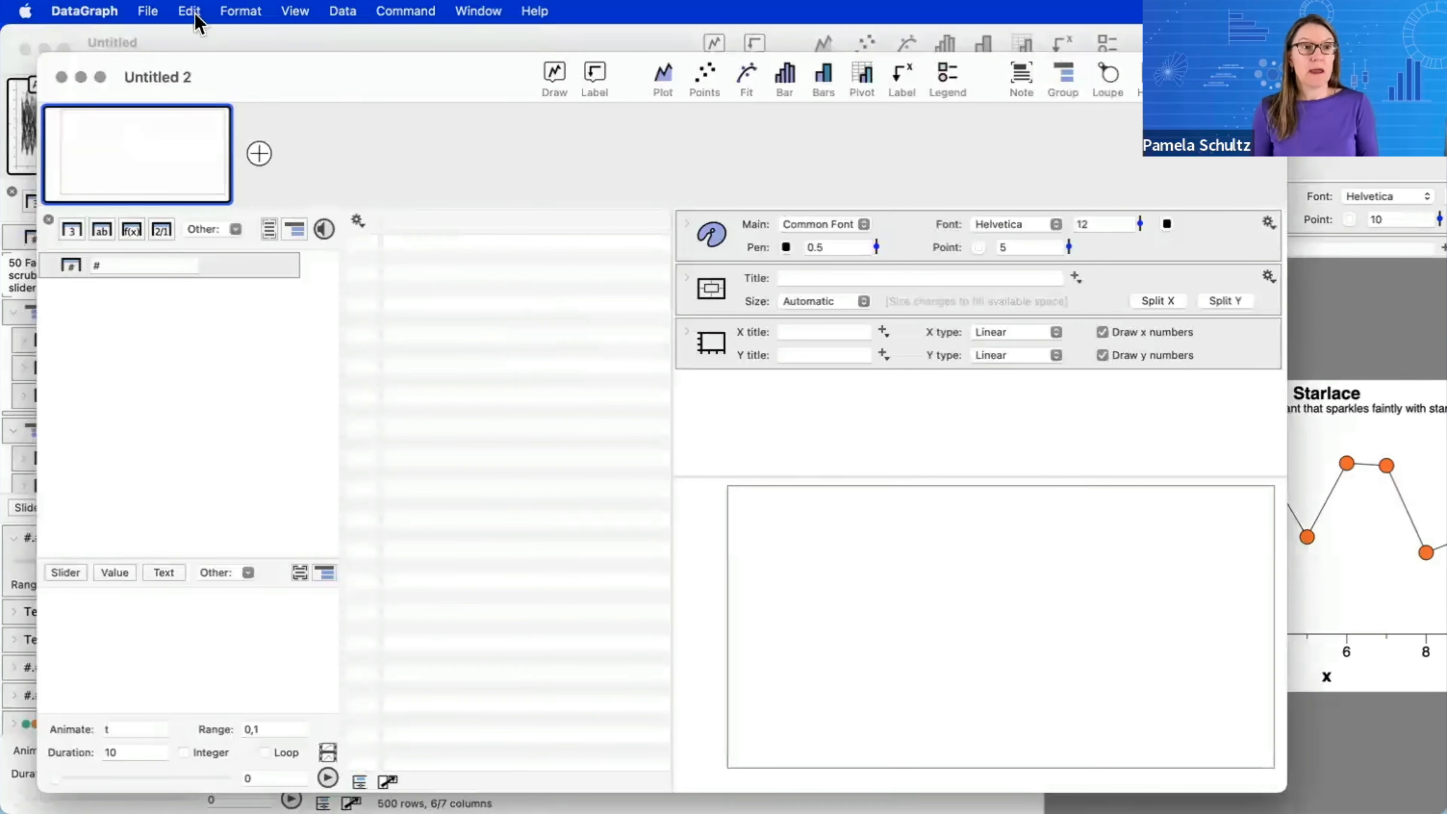
{"action": "left_click", "coordinate": [193, 12]}
{"action": "left_click", "coordinate": [194, 156]}
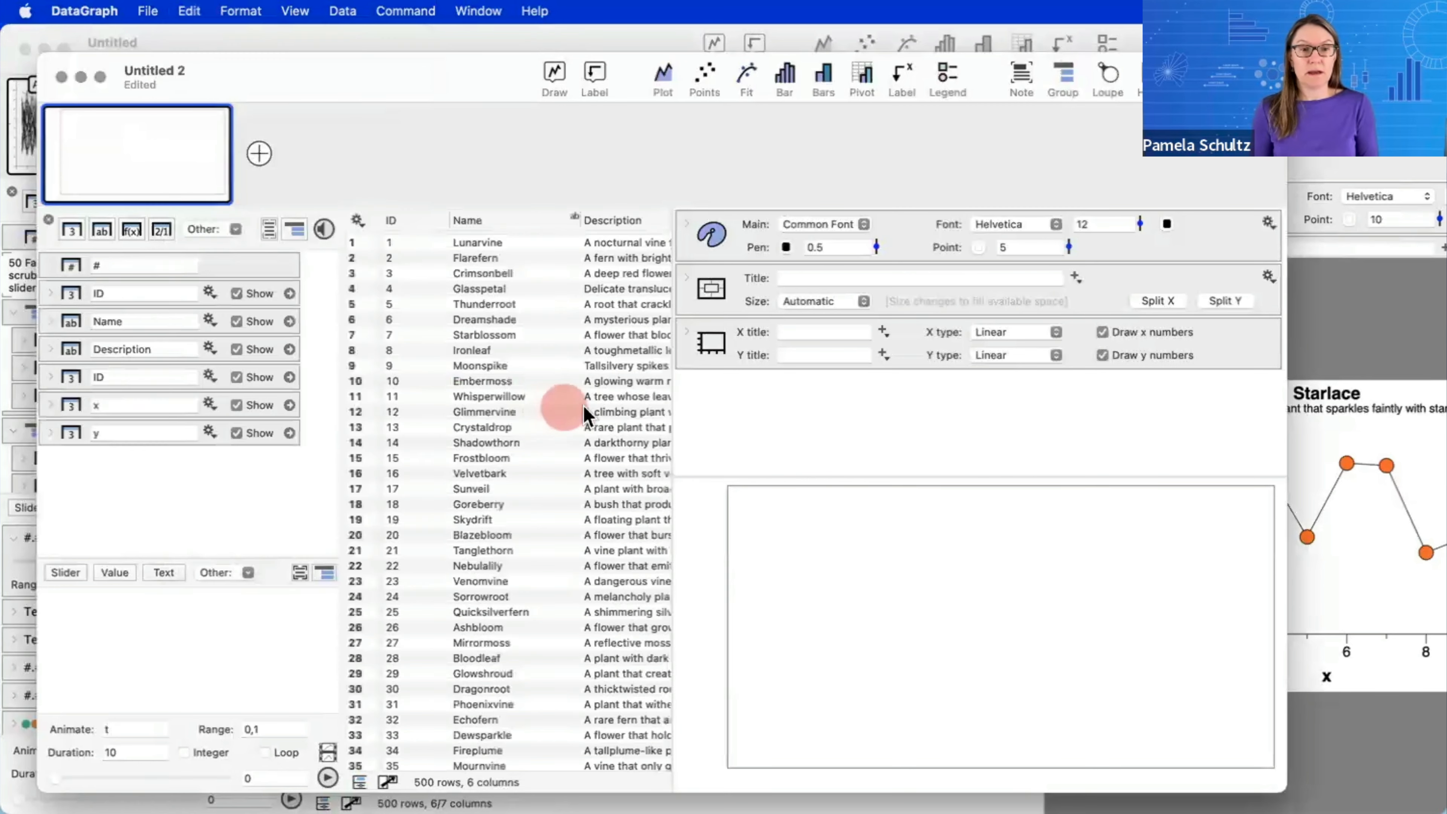
{"action": "left_click_drag", "start_coordinate": [671, 402], "coordinate": [966, 393]}
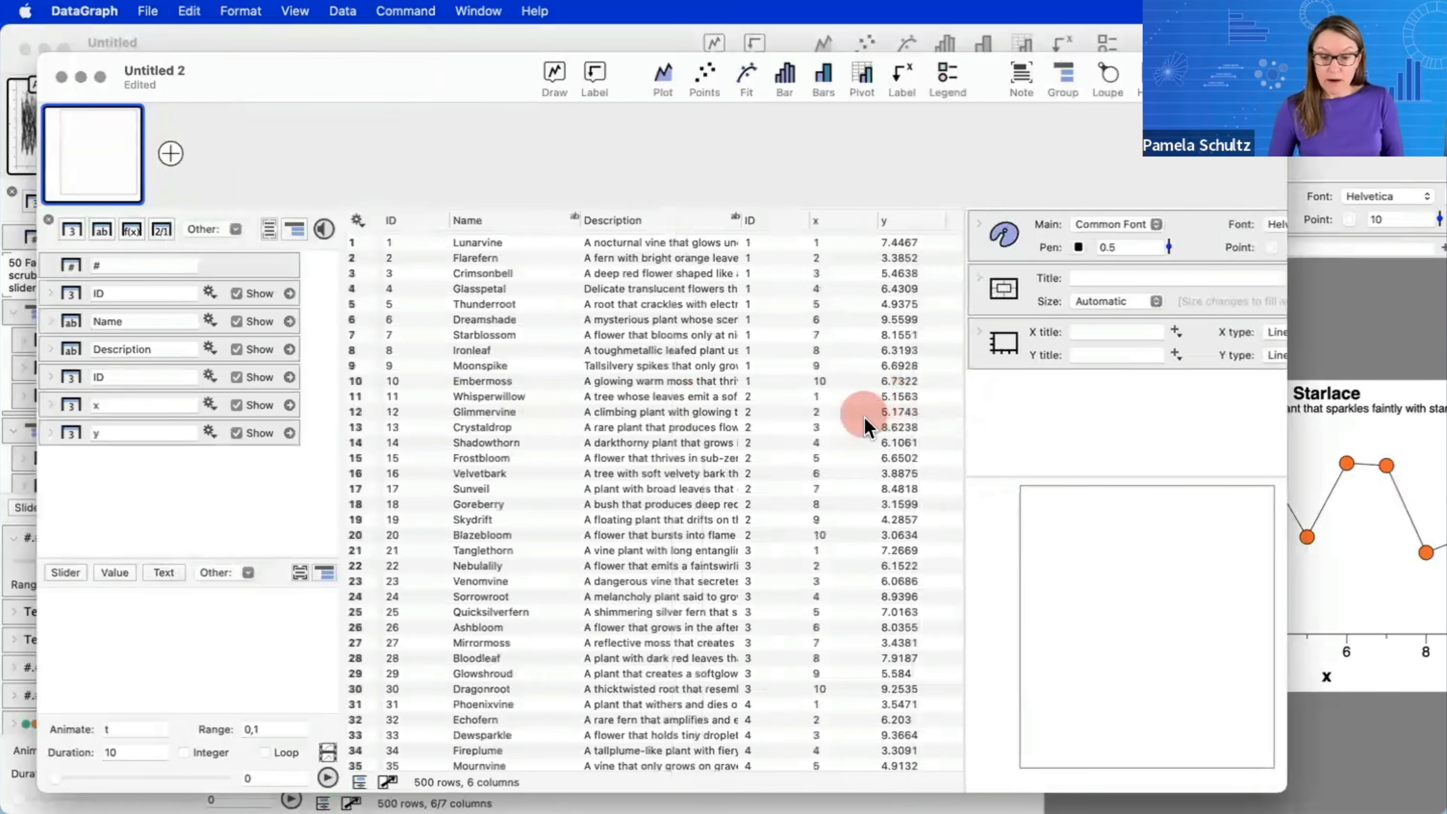
- View the 50 Fake Plants entry in the Data sets category of the online examples, and close the examples window
{"action": "left_click", "coordinate": [150, 12]}
{"action": "left_click", "coordinate": [174, 40]}
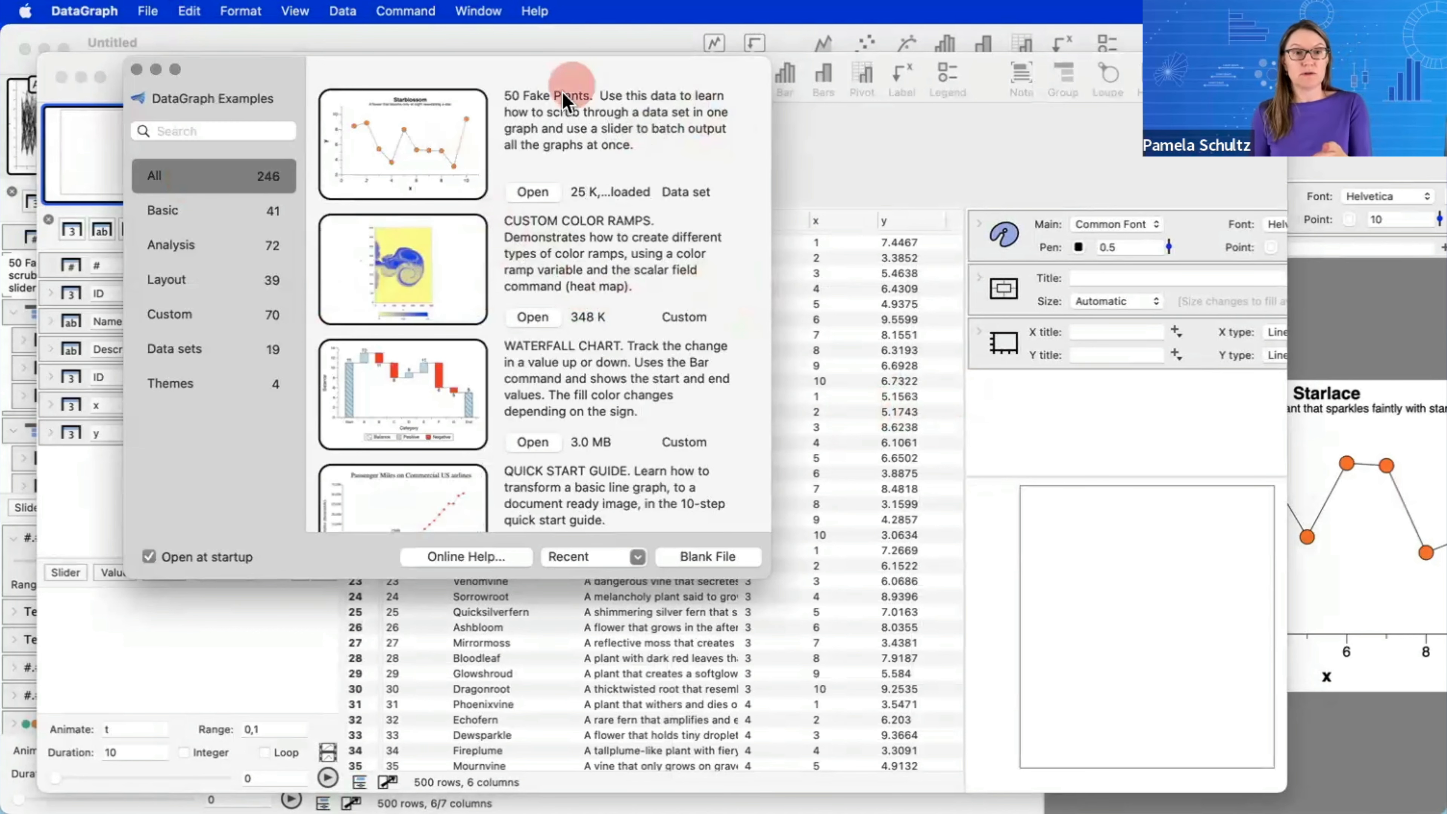
{"action": "left_click", "coordinate": [225, 349]}
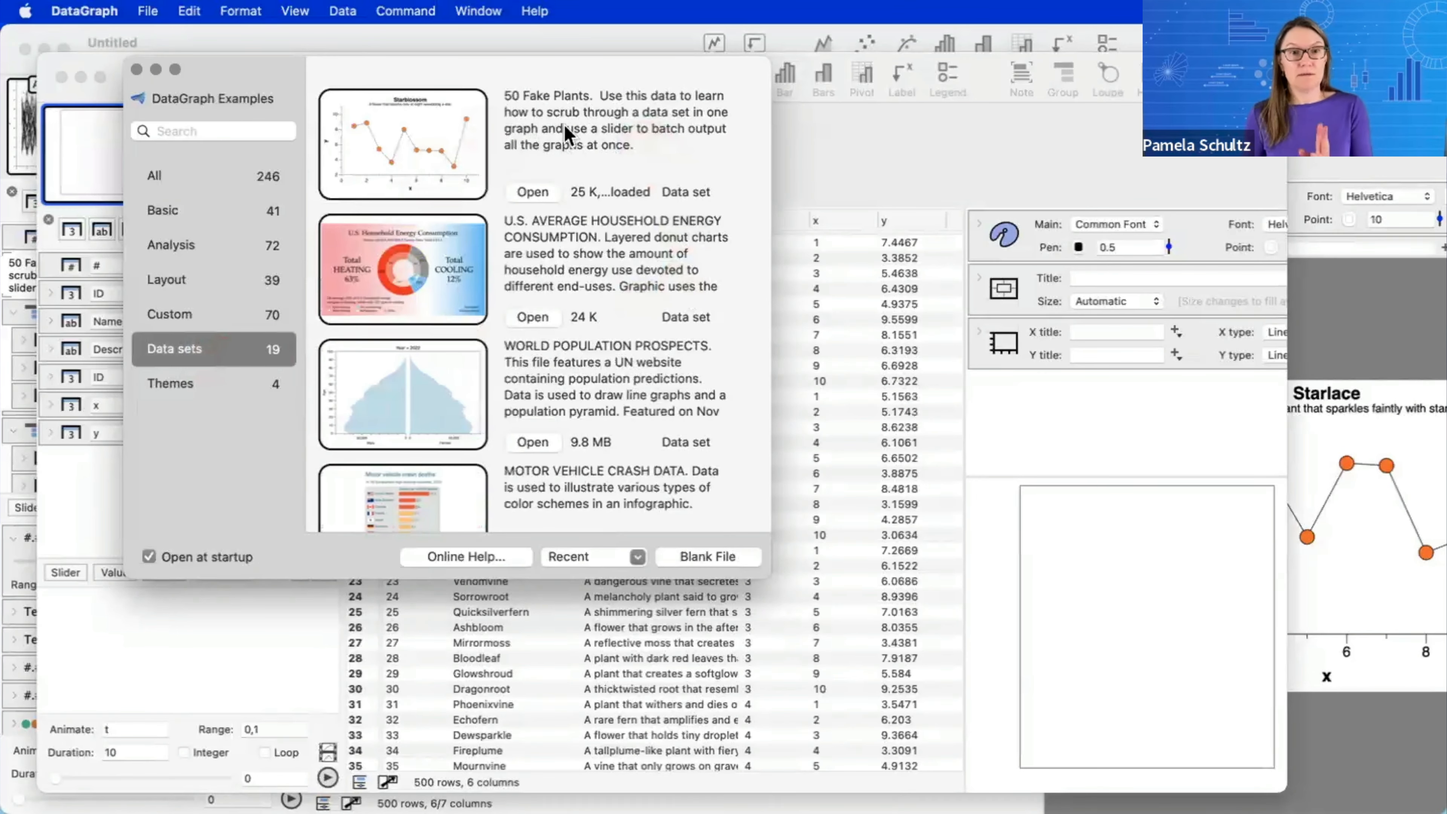
{"action": "left_click", "coordinate": [137, 70]}
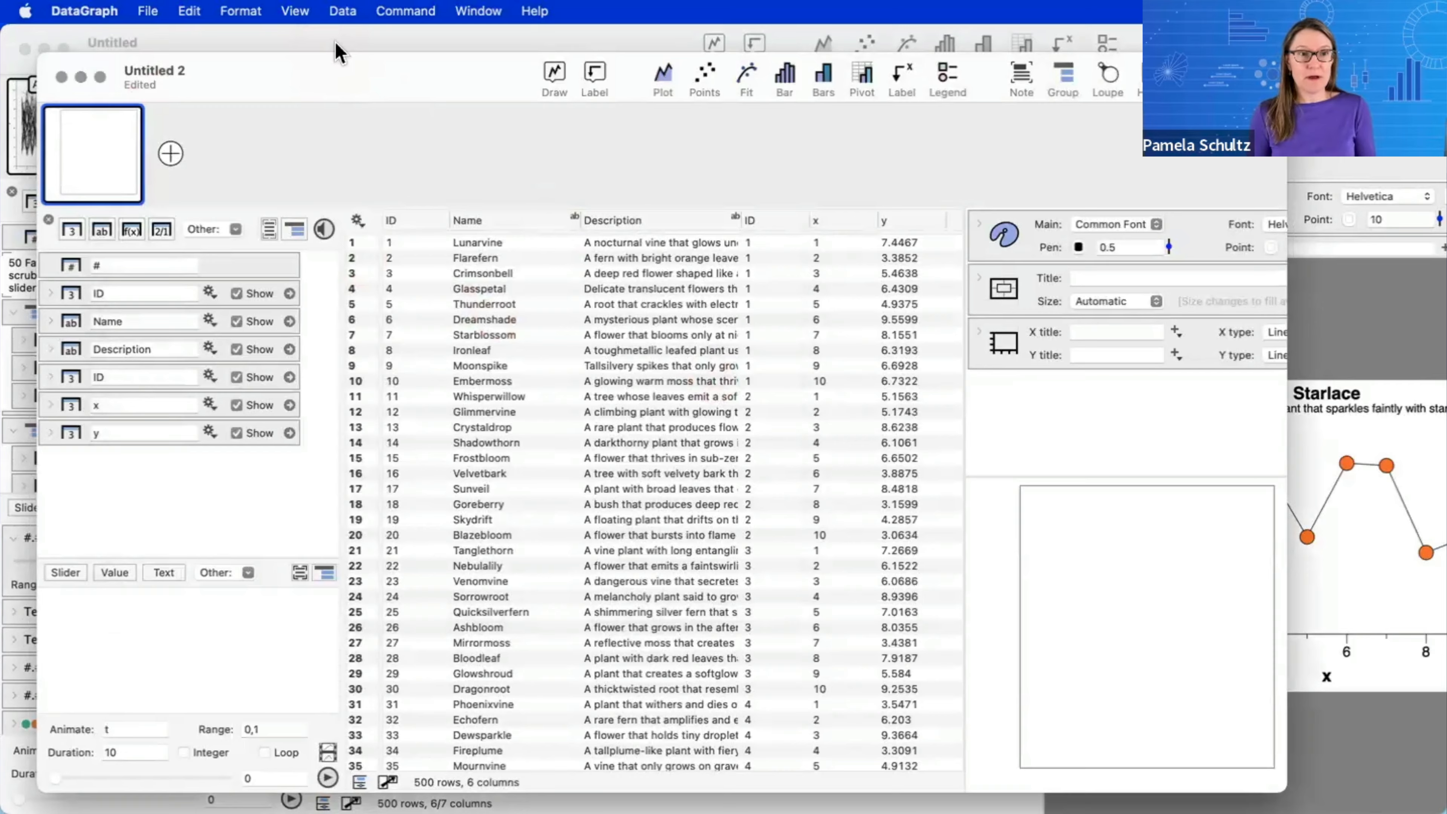
- Move the original document's window out of the way and enlarge the new document's window to fill the screen
{"action": "left_click_drag", "start_coordinate": [375, 31], "coordinate": [1446, 67]}
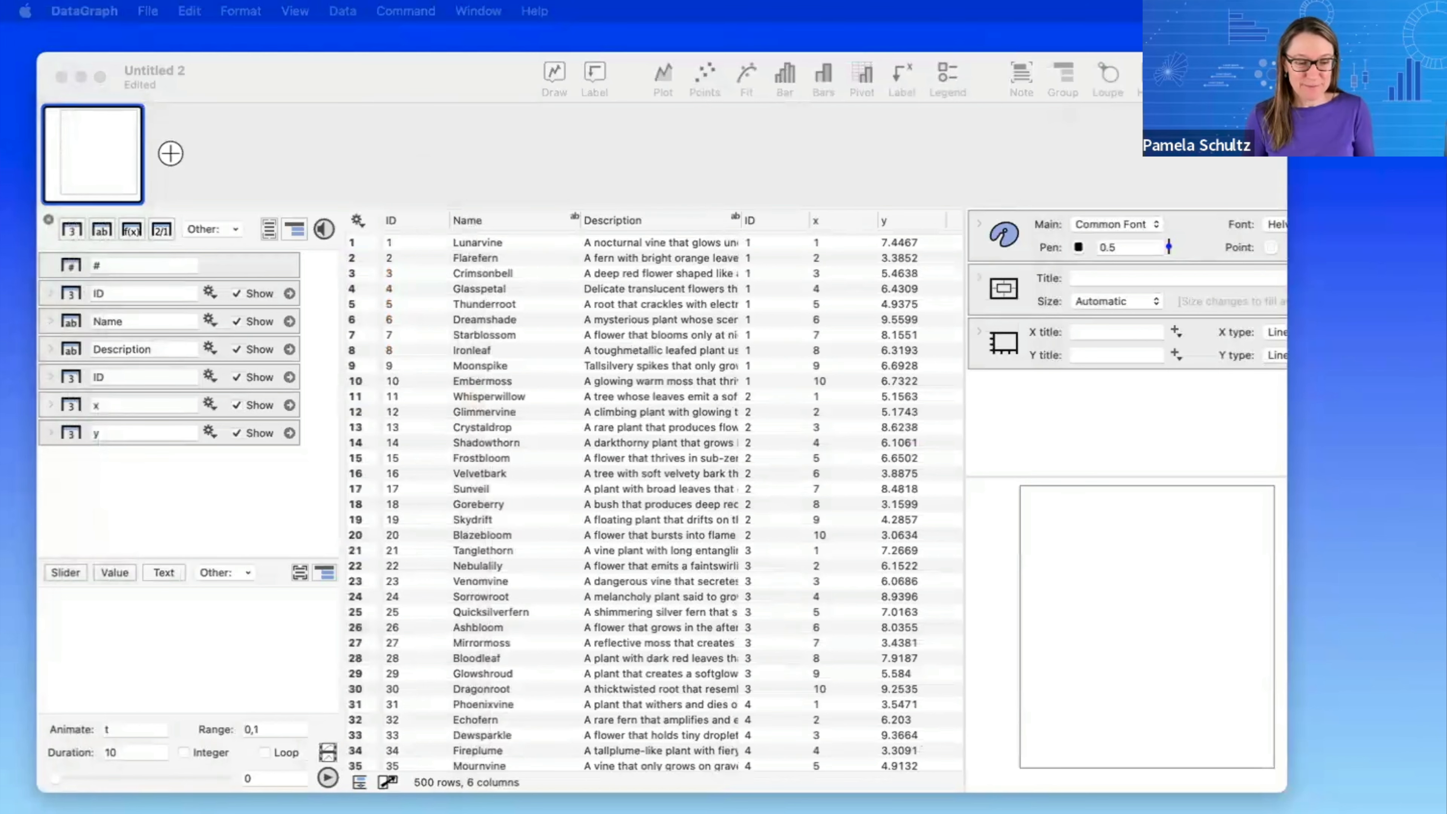
{"action": "double_click", "coordinate": [358, 56]}
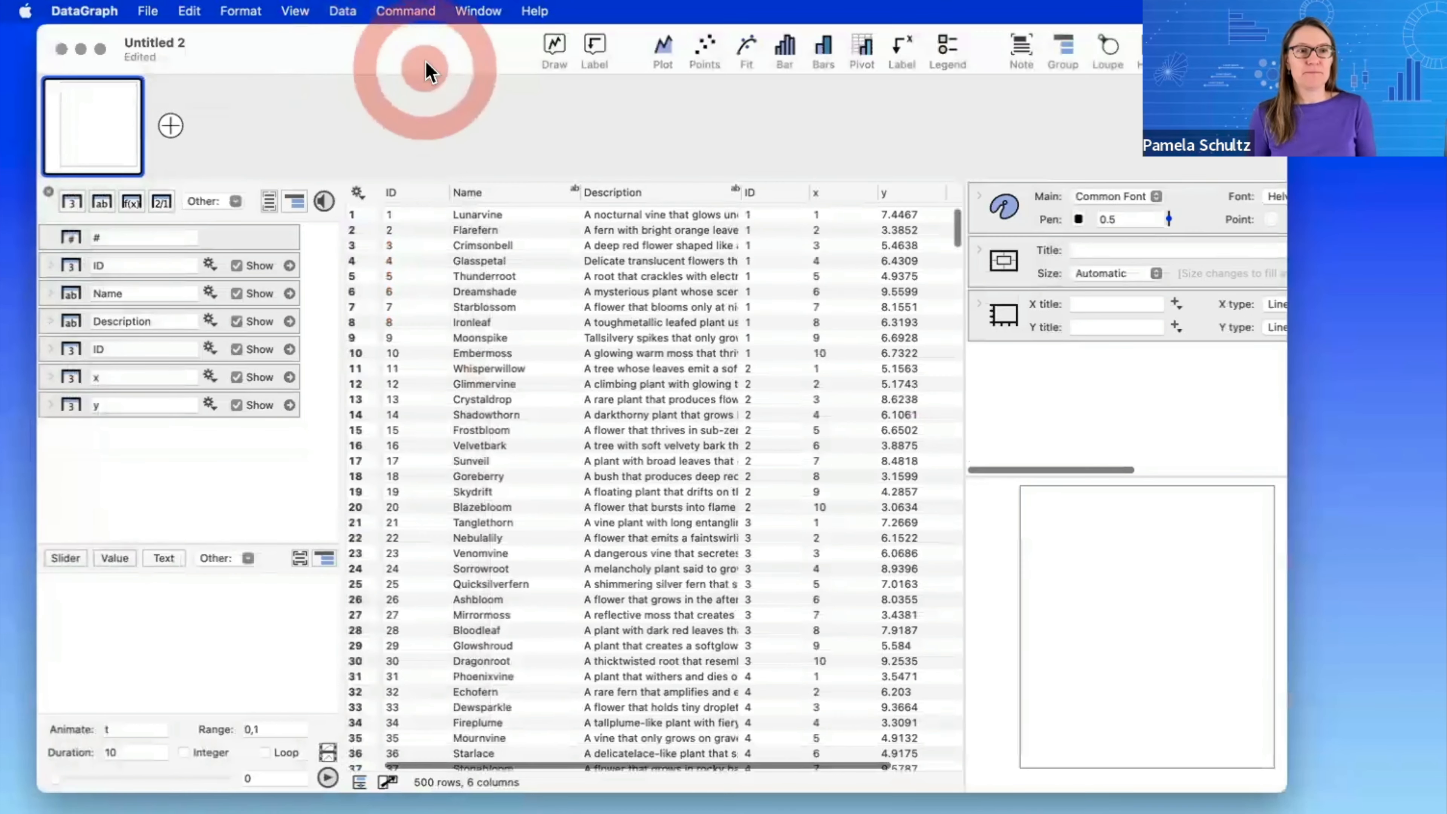
{"action": "double_click", "coordinate": [464, 51]}
{"action": "scroll", "coordinate": [663, 425], "scroll_direction": "down", "scroll_amount": 1}
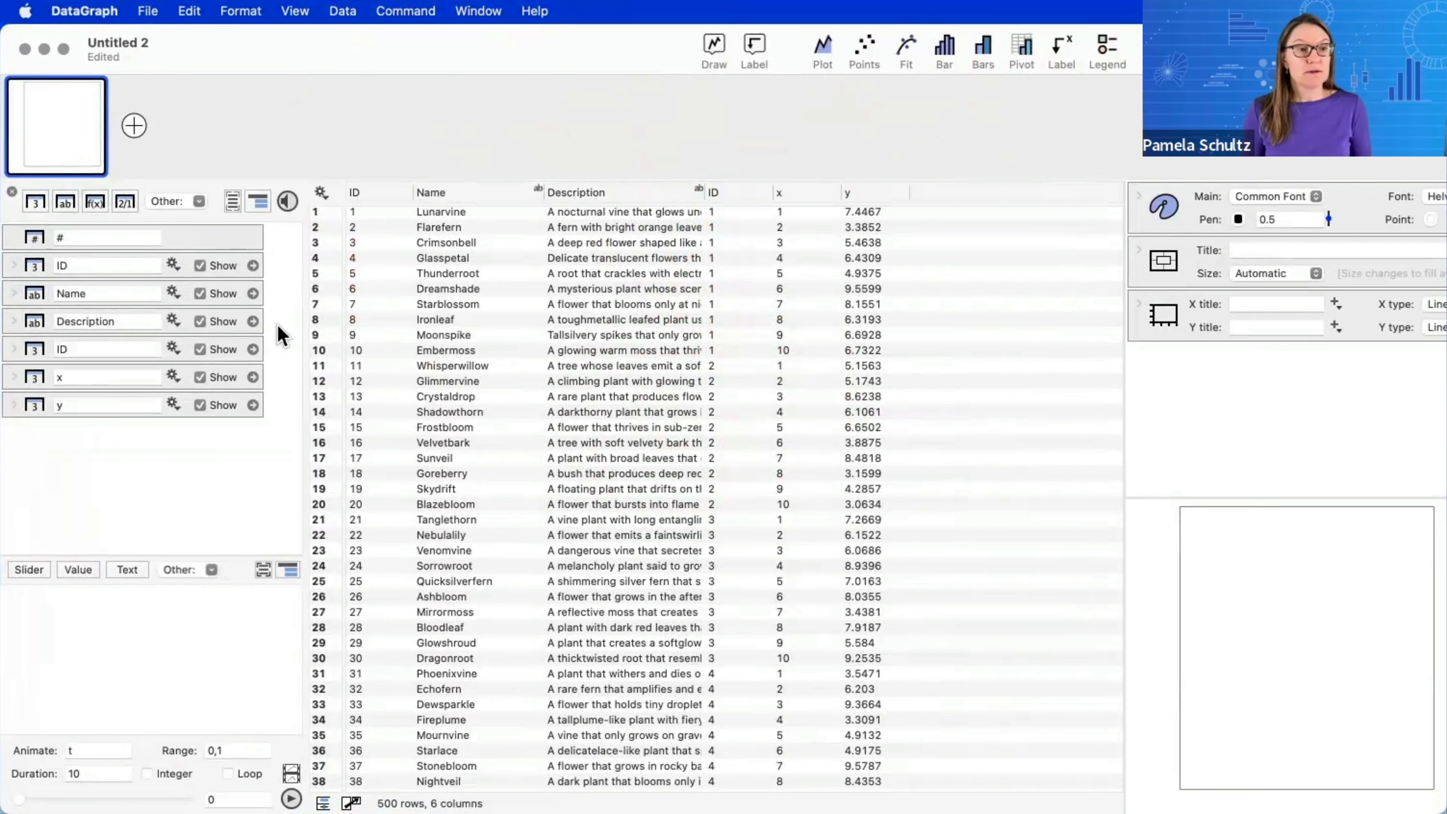
- Group the first ID, Name and Description columns and name the group Names
{"action": "left_click_drag", "start_coordinate": [278, 335], "coordinate": [244, 265]}
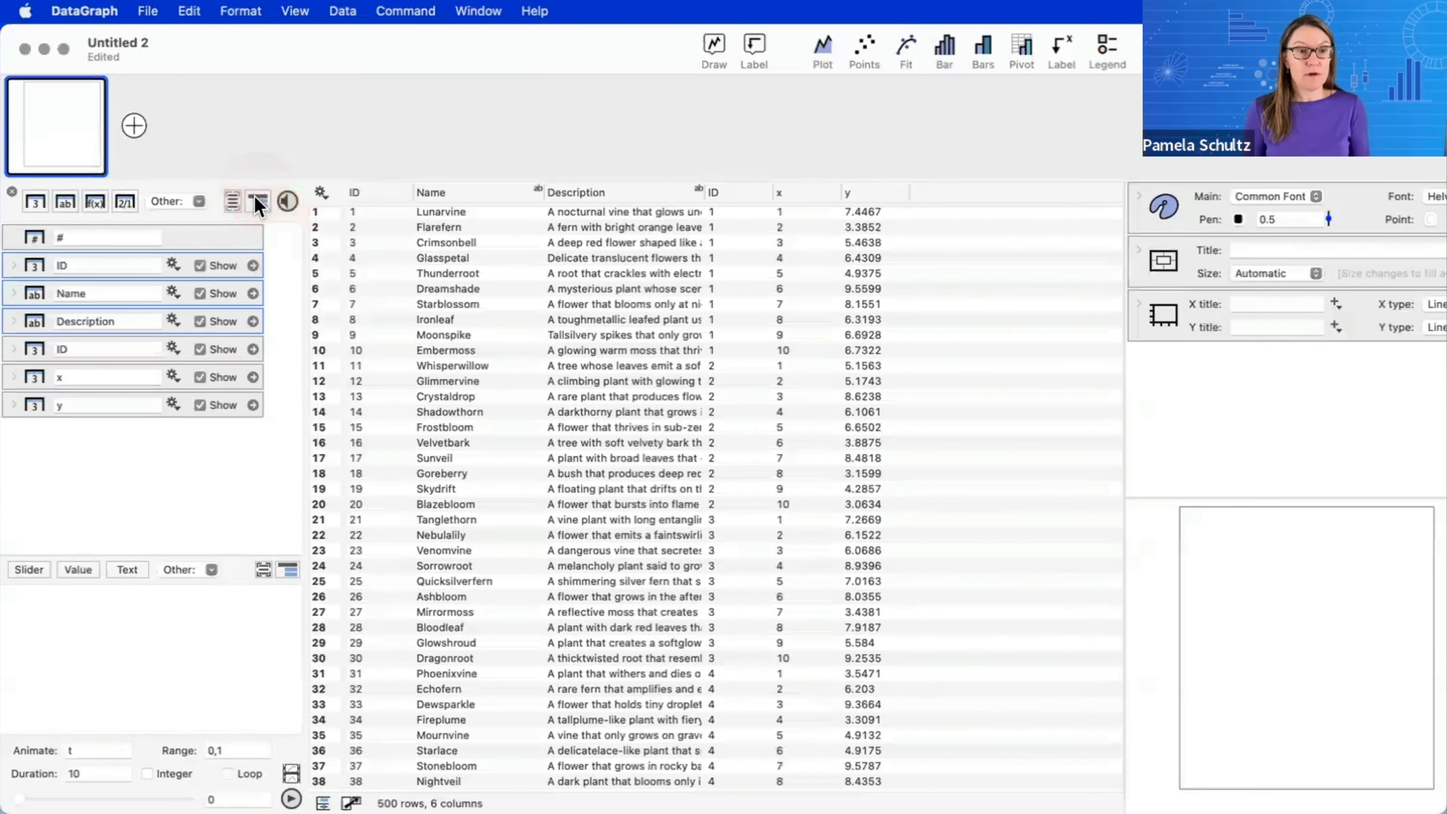
{"action": "left_click", "coordinate": [258, 203]}
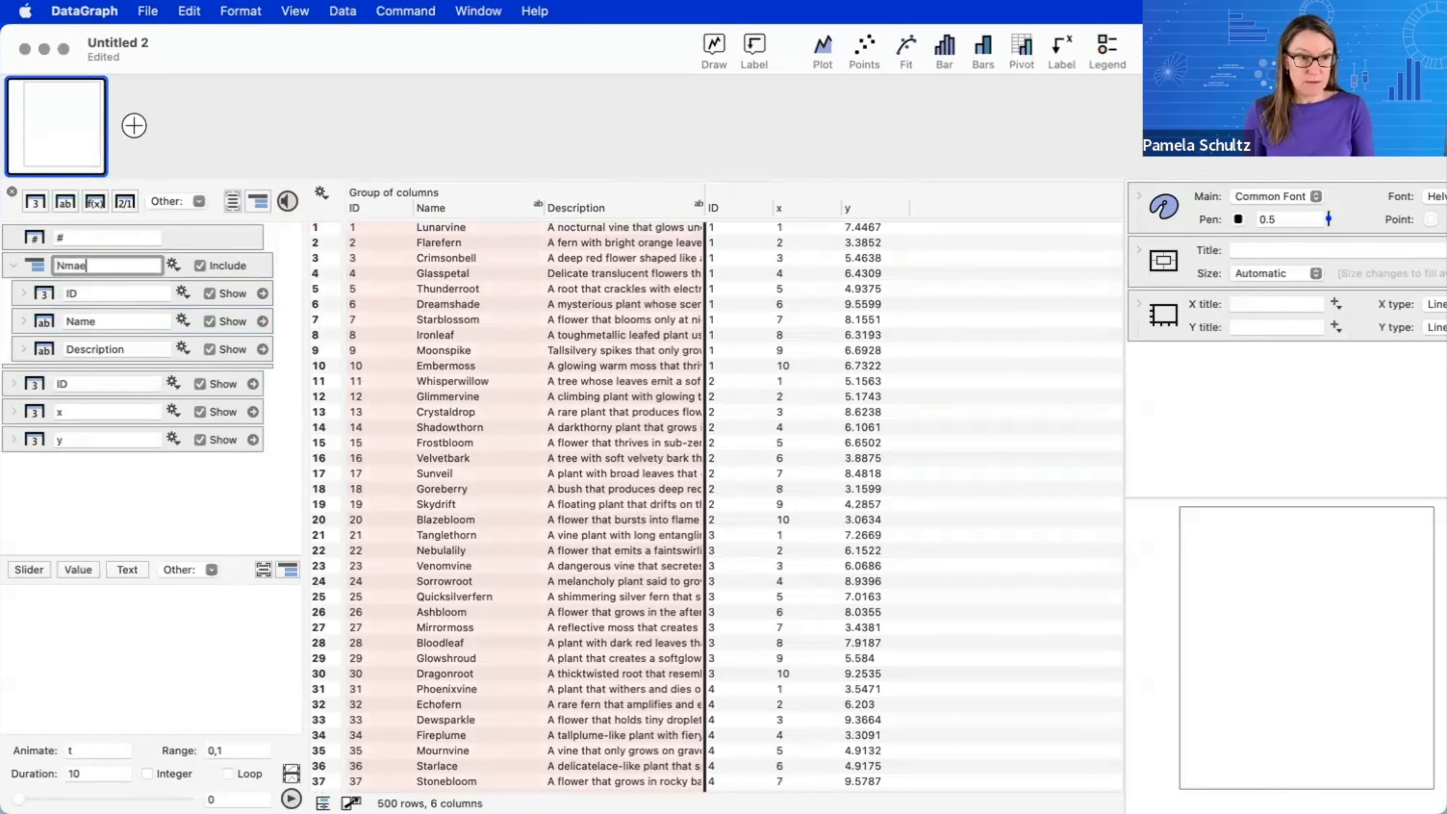
{"action": "key", "text": "Return"}
- Group the ungrouped ID, x and y columns and name the group Data
{"action": "left_click_drag", "start_coordinate": [279, 446], "coordinate": [242, 390]}
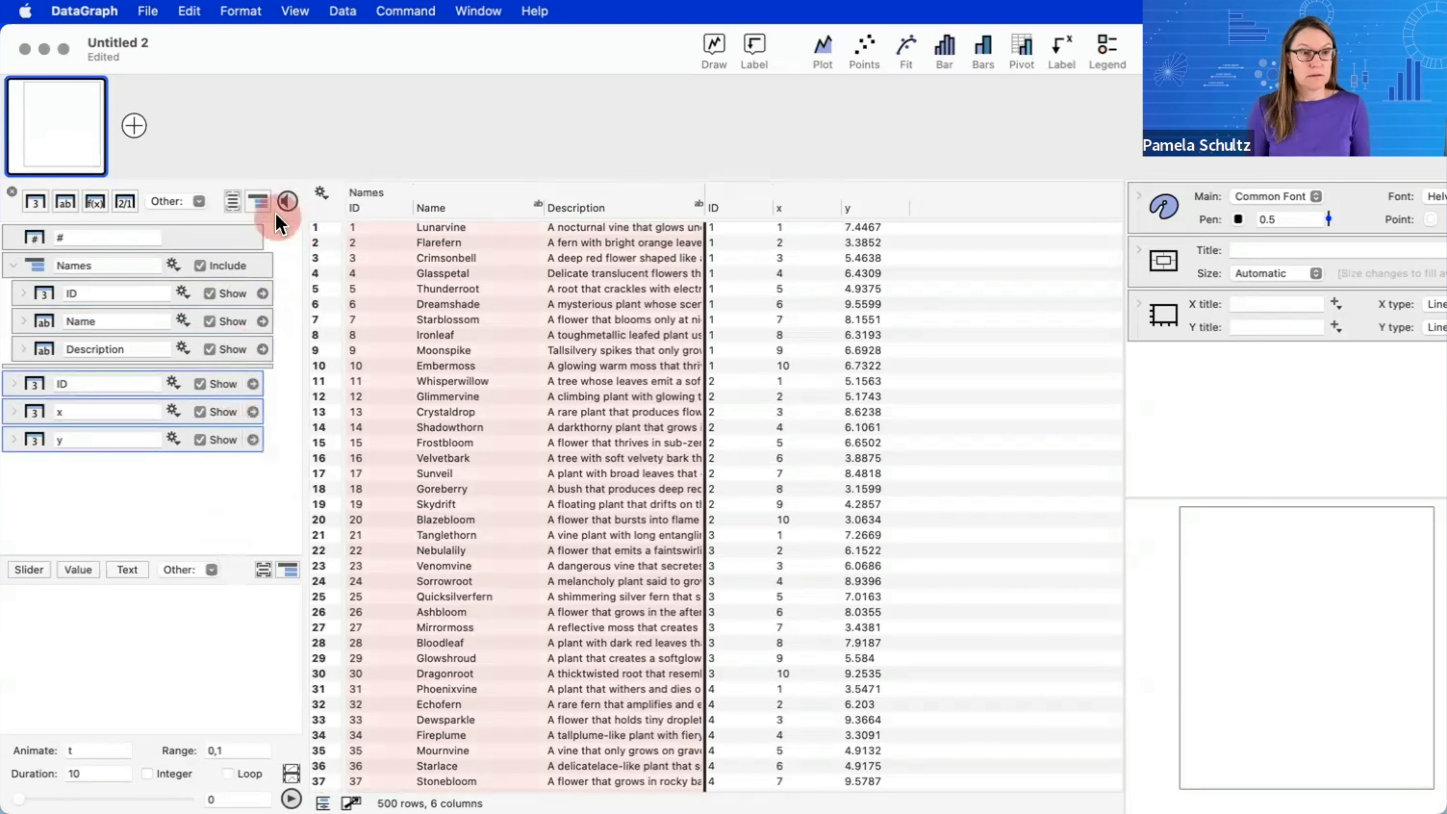
{"action": "left_click", "coordinate": [258, 203]}
{"action": "type", "text": "Data"}
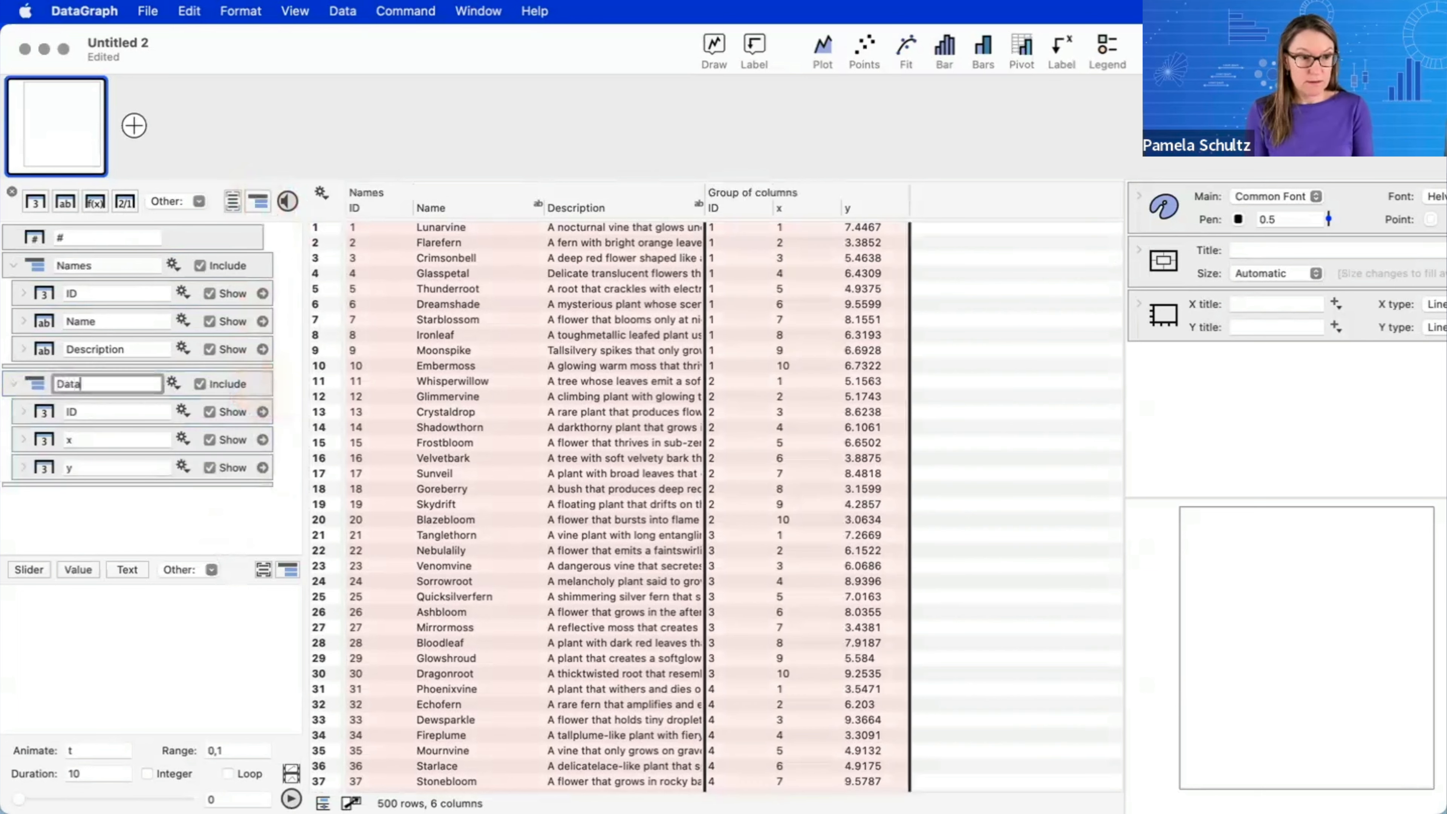
{"action": "key", "text": "Return"}
{"action": "left_click", "coordinate": [219, 512]}
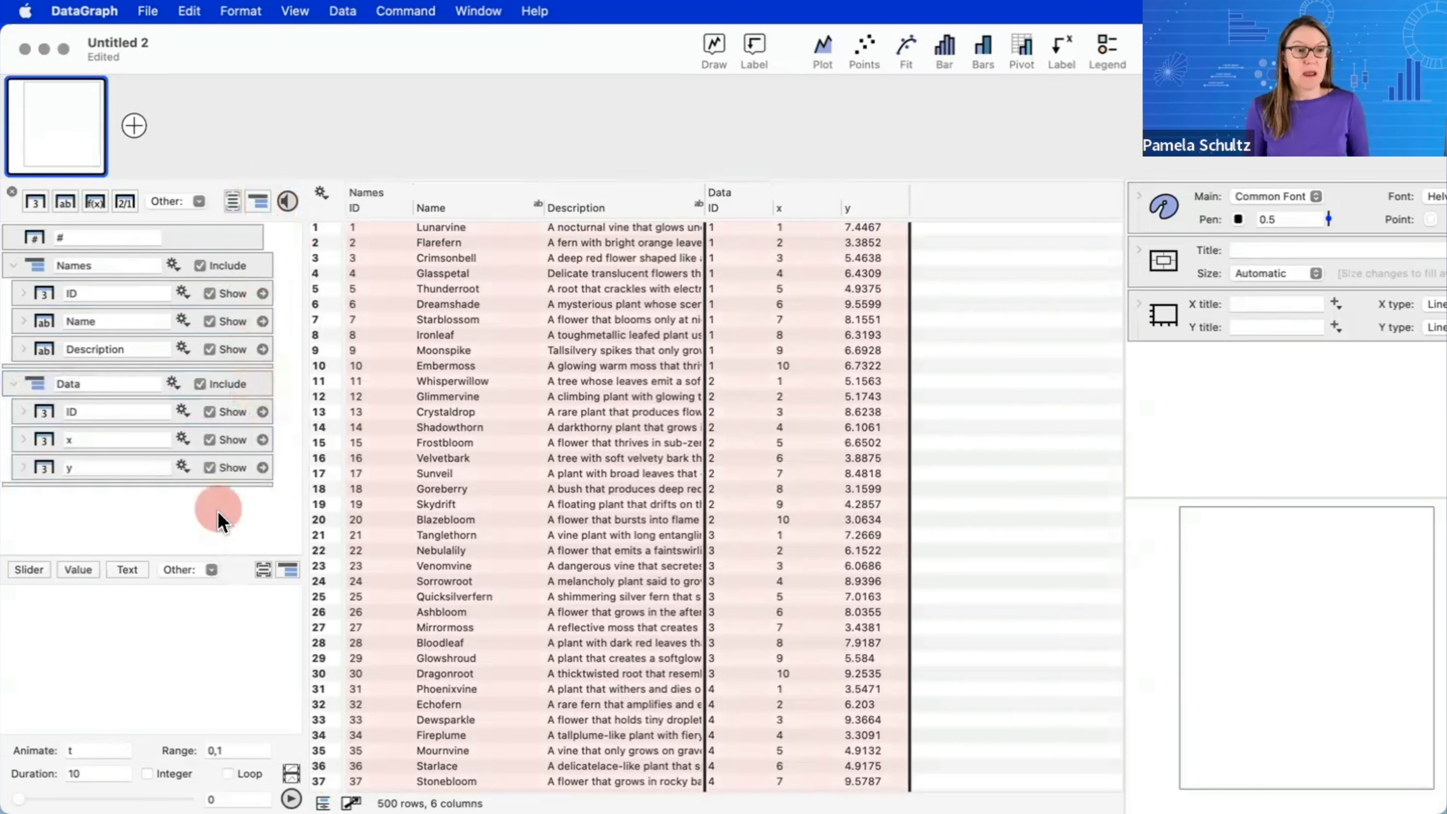
- Set the Names group's background color to green and slightly narrow its Description column in the table
{"action": "left_click", "coordinate": [173, 264]}
{"action": "mouse_move", "coordinate": [228, 403]}
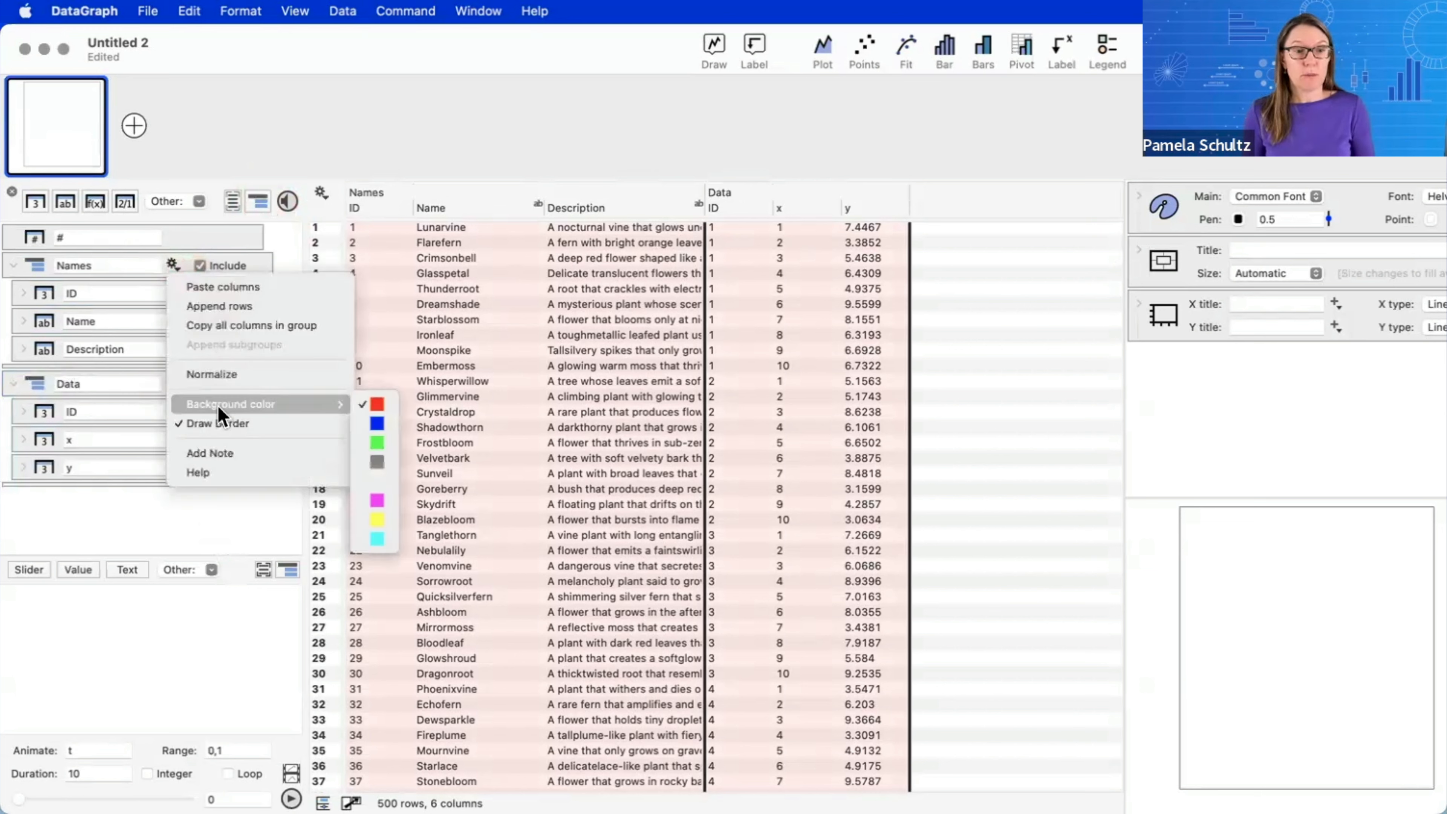
{"action": "left_click", "coordinate": [376, 451]}
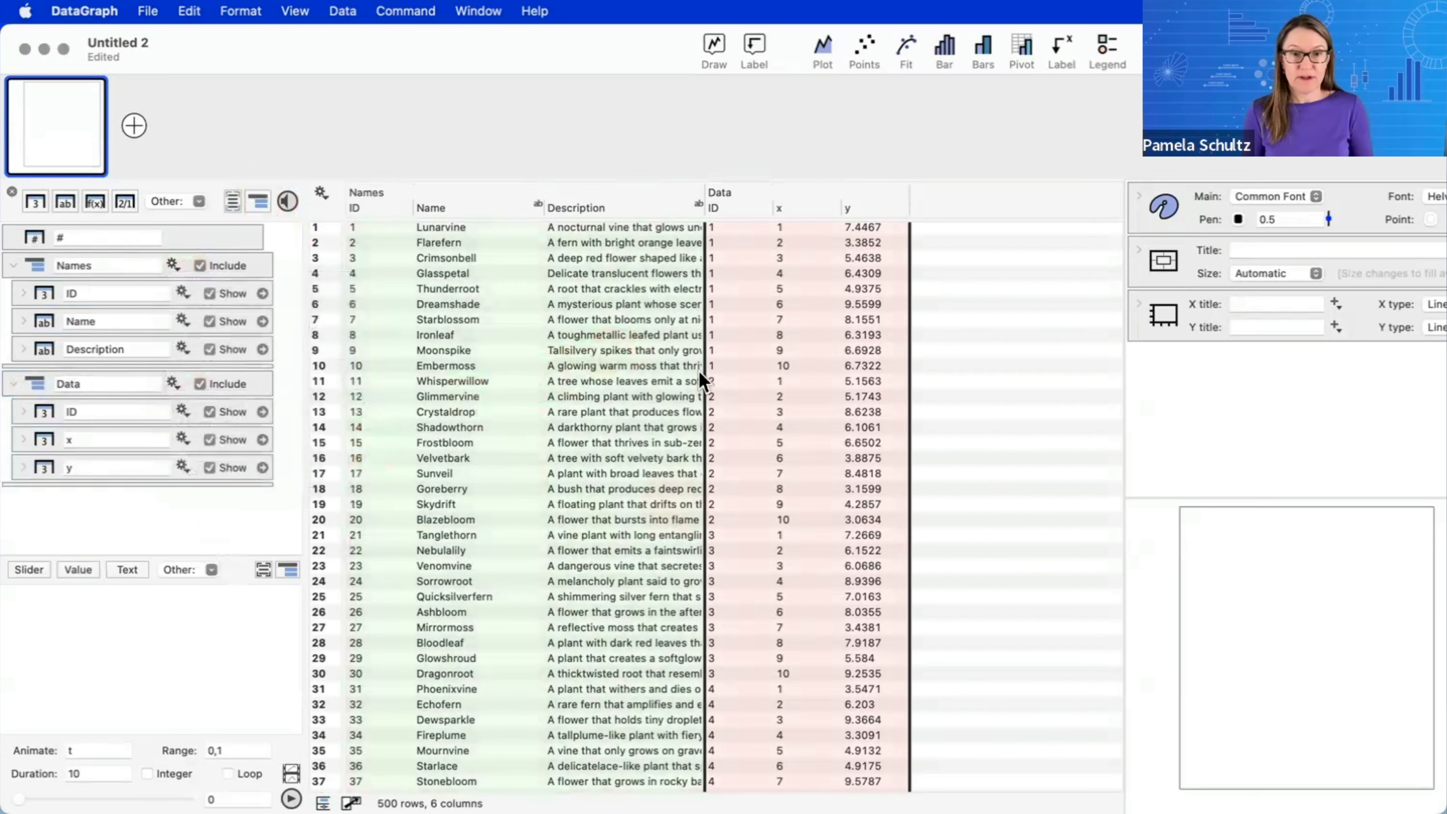
{"action": "mouse_move", "coordinate": [706, 190]}
{"action": "left_mouse_down"}
{"action": "mouse_move", "coordinate": [748, 193]}
{"action": "mouse_move", "coordinate": [701, 192]}
{"action": "left_mouse_up"}
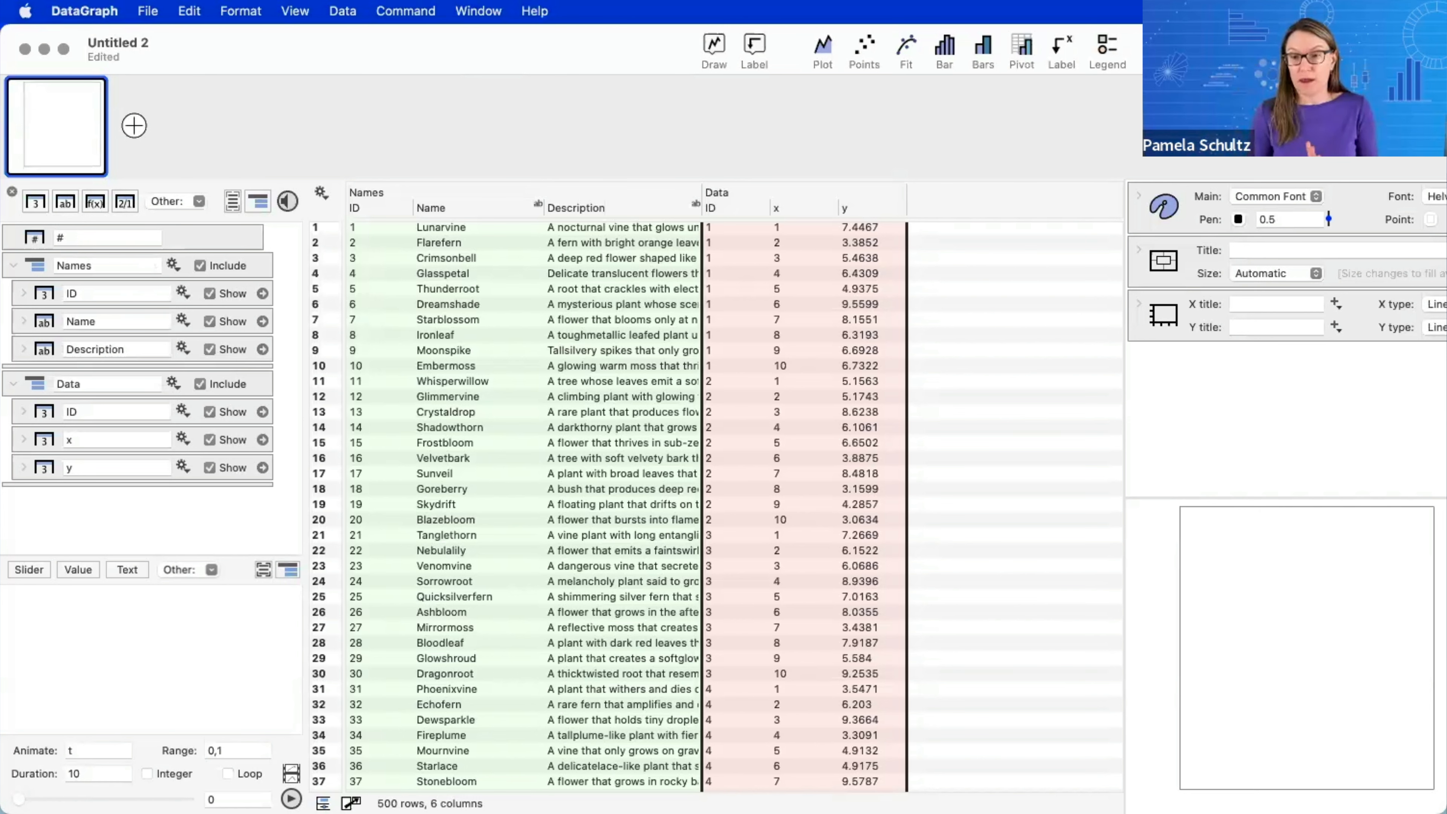
- Add a line plot of the Data group's x and y columns and widen the graph area
{"action": "left_click_drag", "start_coordinate": [1121, 399], "coordinate": [985, 391]}
{"action": "mouse_move", "coordinate": [788, 217]}
{"action": "left_mouse_down"}
{"action": "mouse_move", "coordinate": [851, 193]}
{"action": "mouse_move", "coordinate": [856, 219]}
{"action": "mouse_move", "coordinate": [800, 219]}
{"action": "left_mouse_up"}
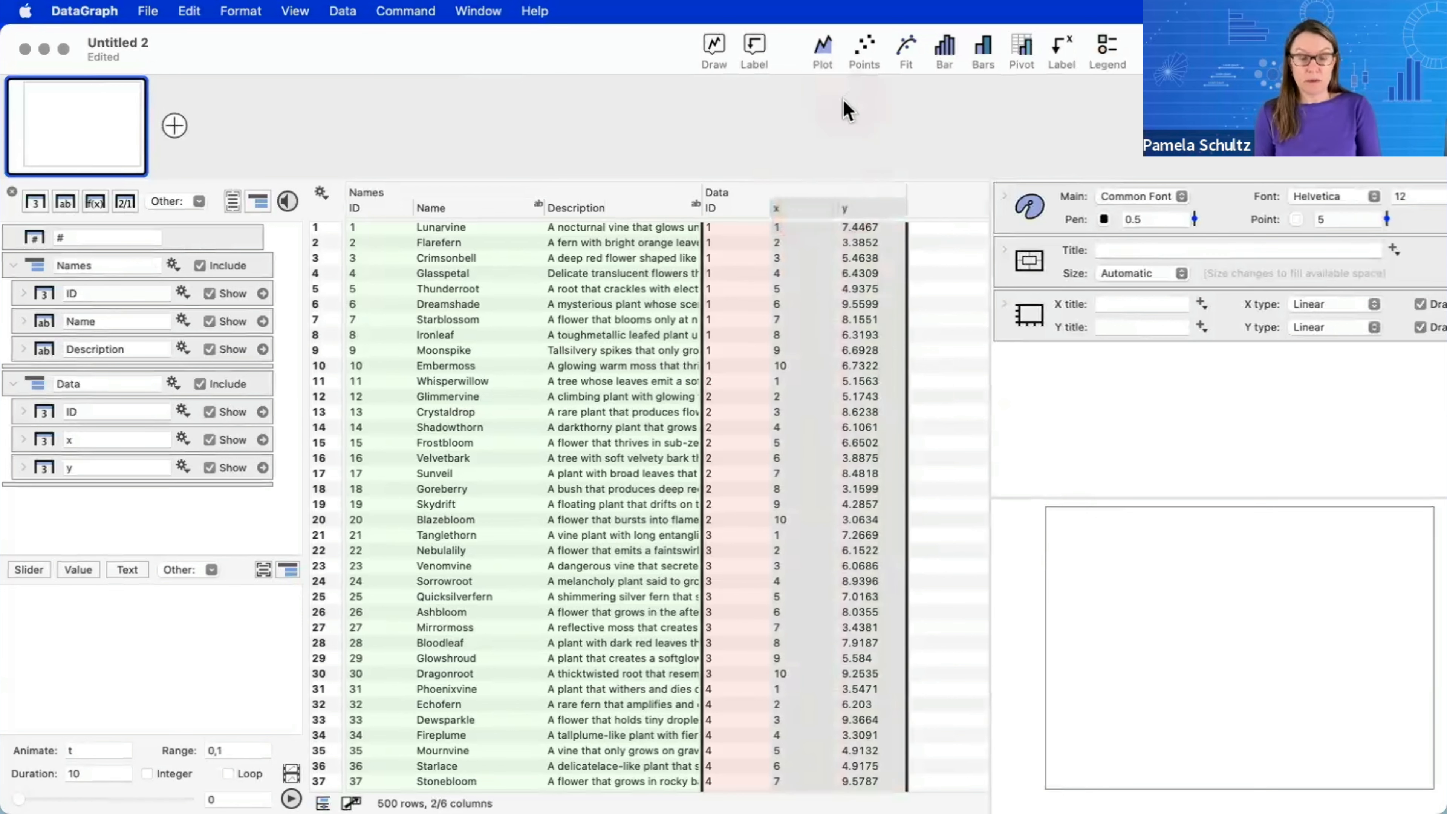
{"action": "left_click", "coordinate": [823, 52]}
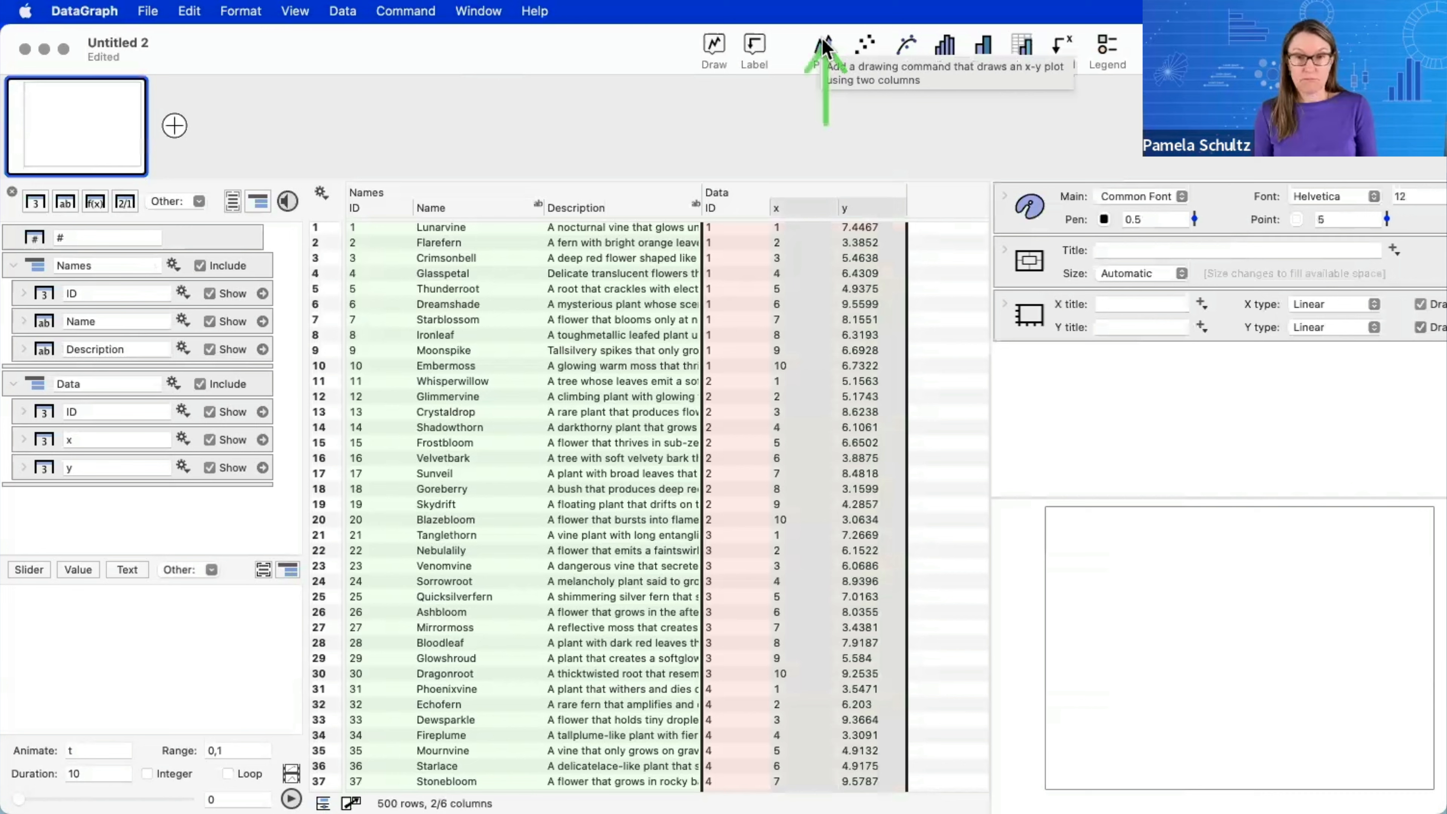
{"action": "left_click", "coordinate": [823, 51]}
{"action": "left_click", "coordinate": [993, 479]}
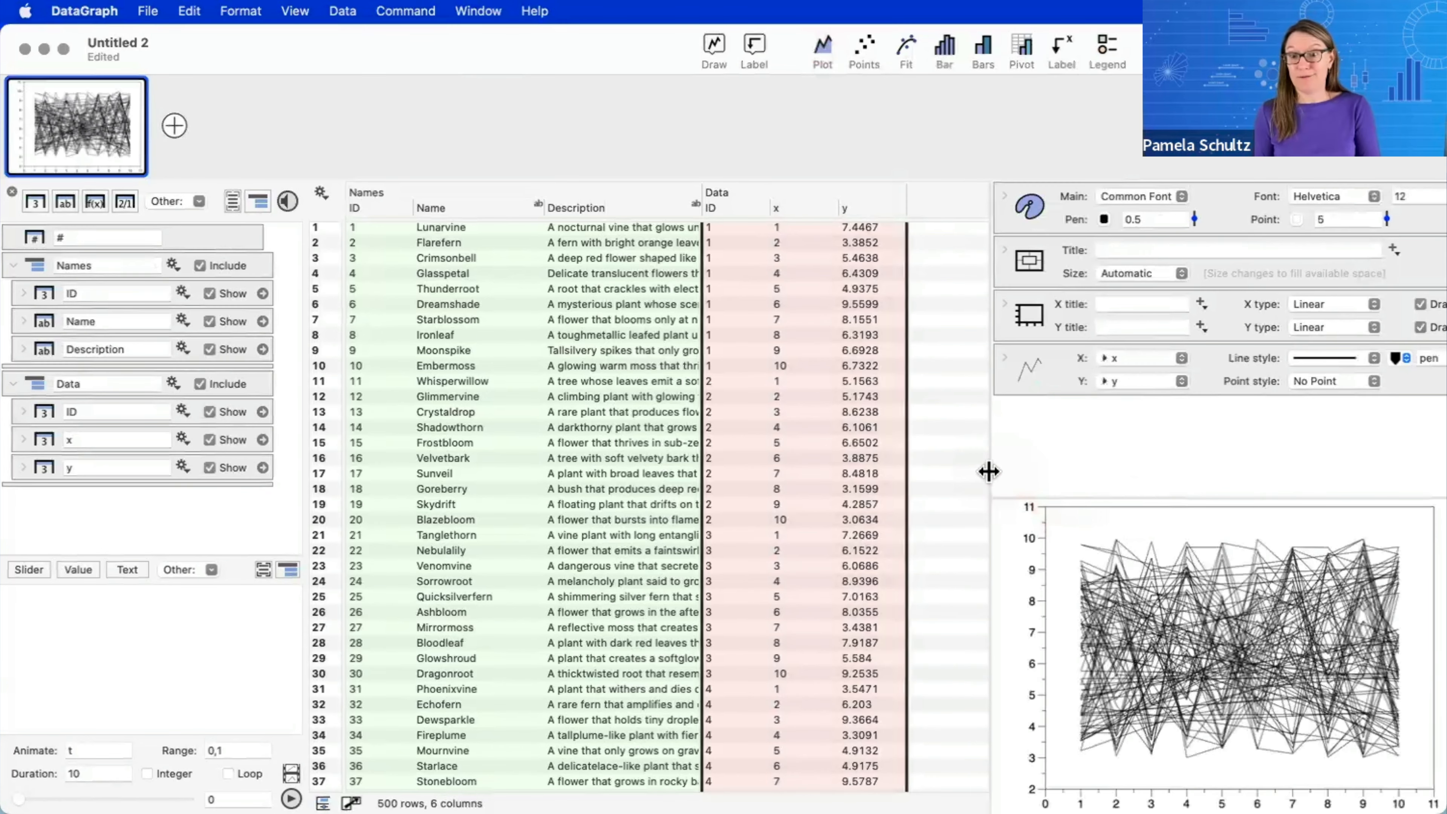
{"action": "left_click_drag", "start_coordinate": [990, 473], "coordinate": [764, 463]}
{"action": "left_click", "coordinate": [842, 379]}
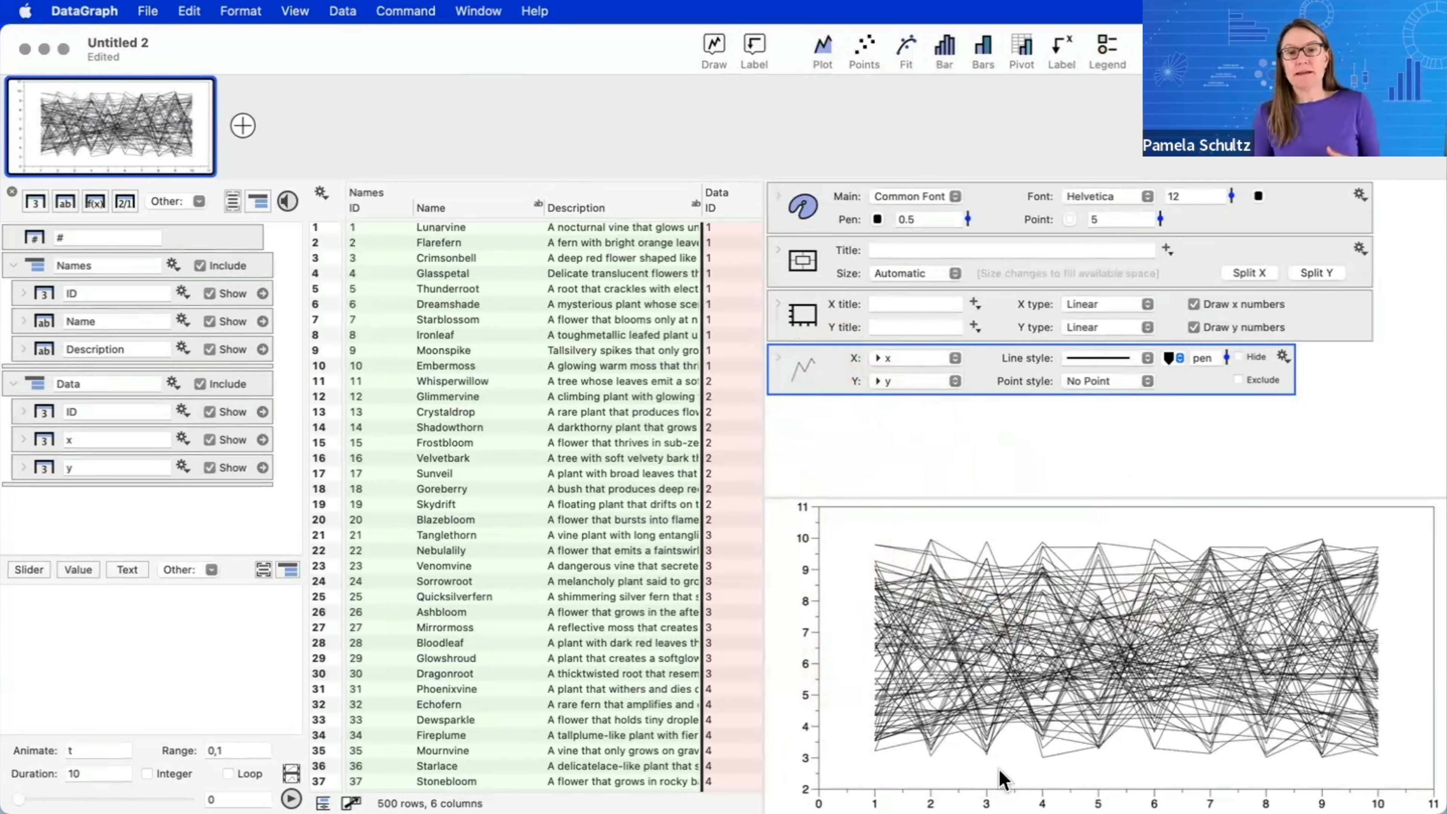
- Exclude the Names group from the table and highlight in turn the ten-row blocks for IDs 1, 2 and 3
{"action": "left_click", "coordinate": [203, 266]}
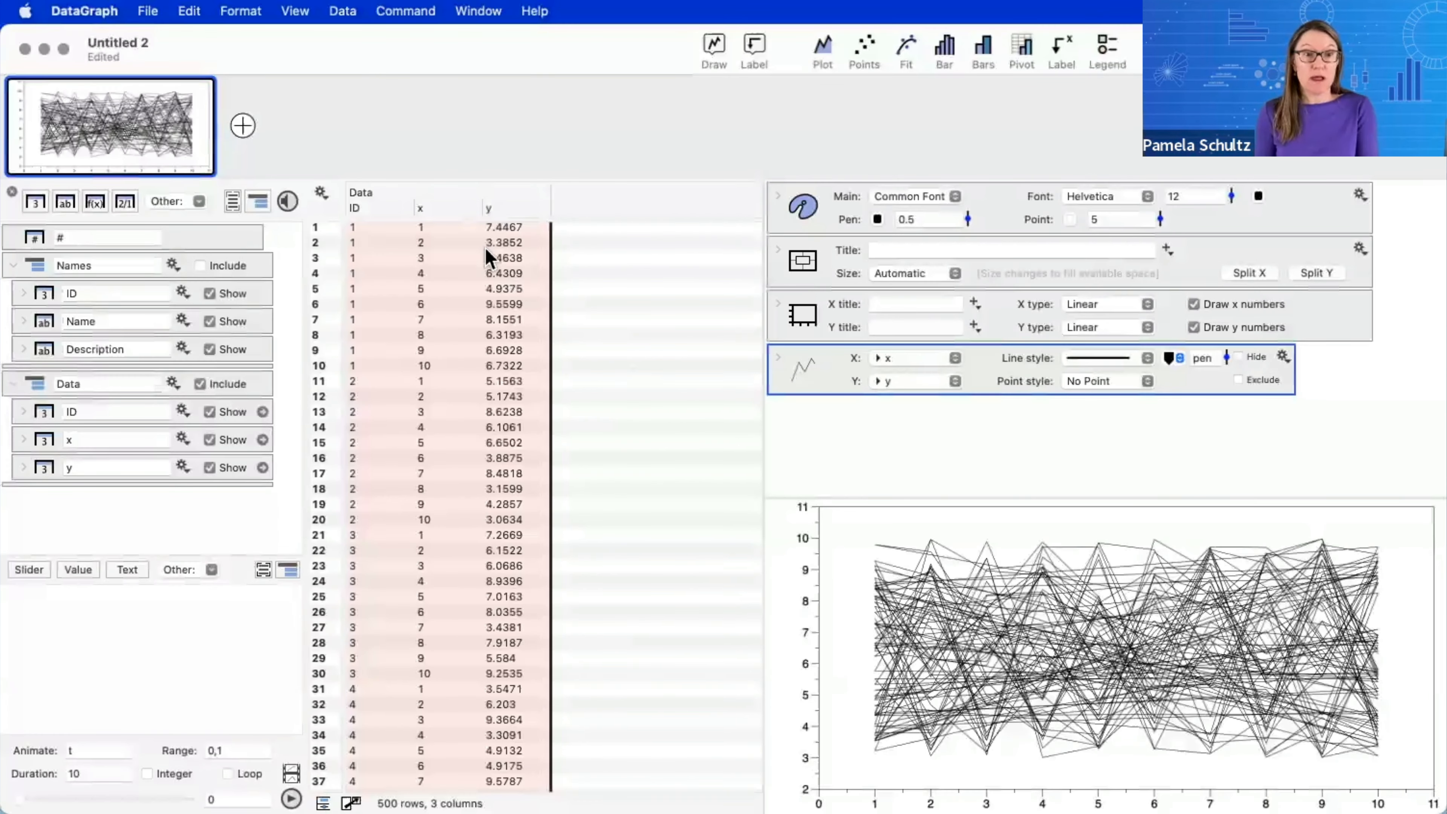
{"action": "left_click", "coordinate": [443, 231]}
{"action": "left_click", "coordinate": [443, 367], "text": "shift"}
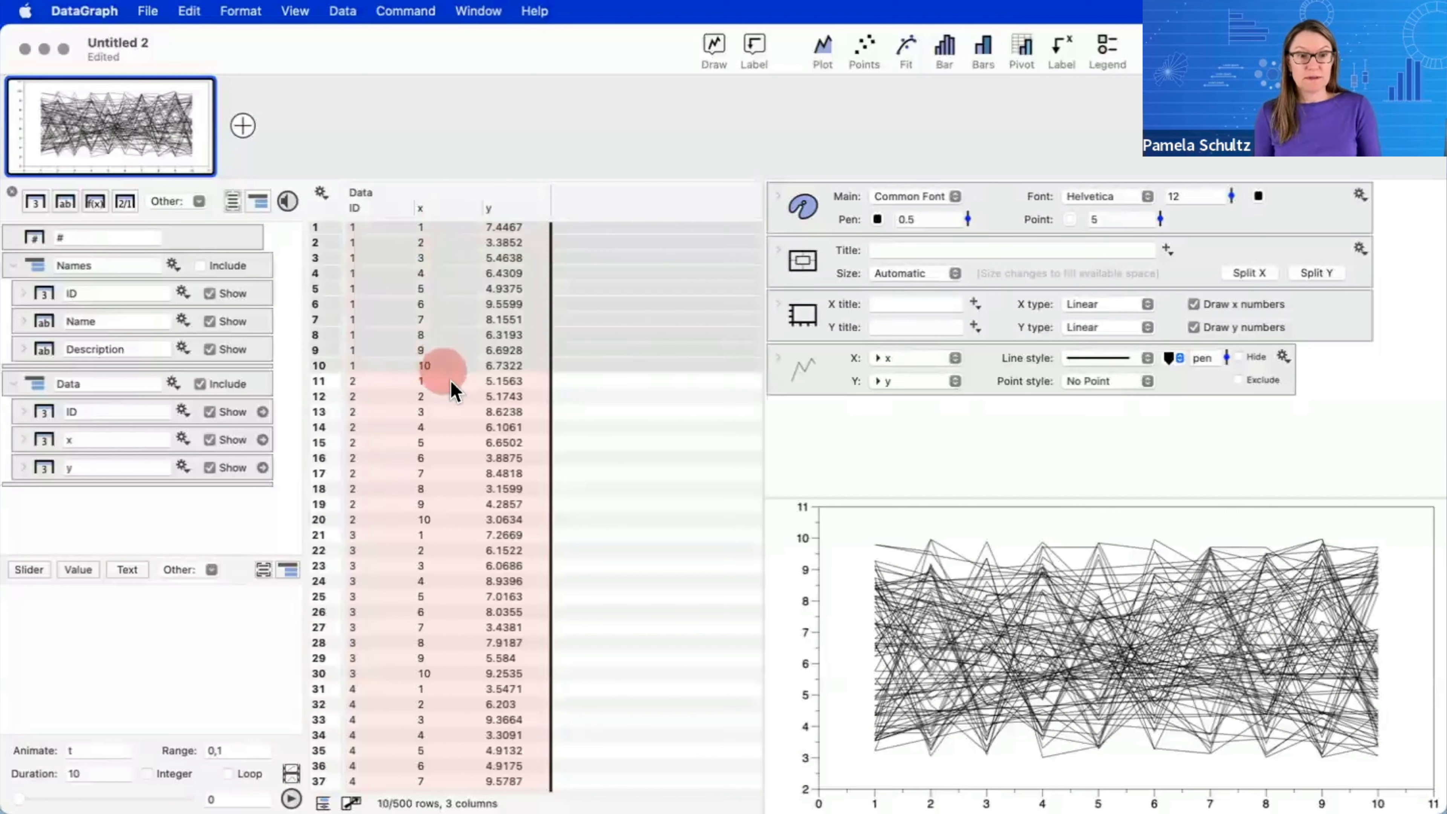
{"action": "left_click", "coordinate": [443, 381]}
{"action": "left_click", "coordinate": [423, 519], "text": "shift"}
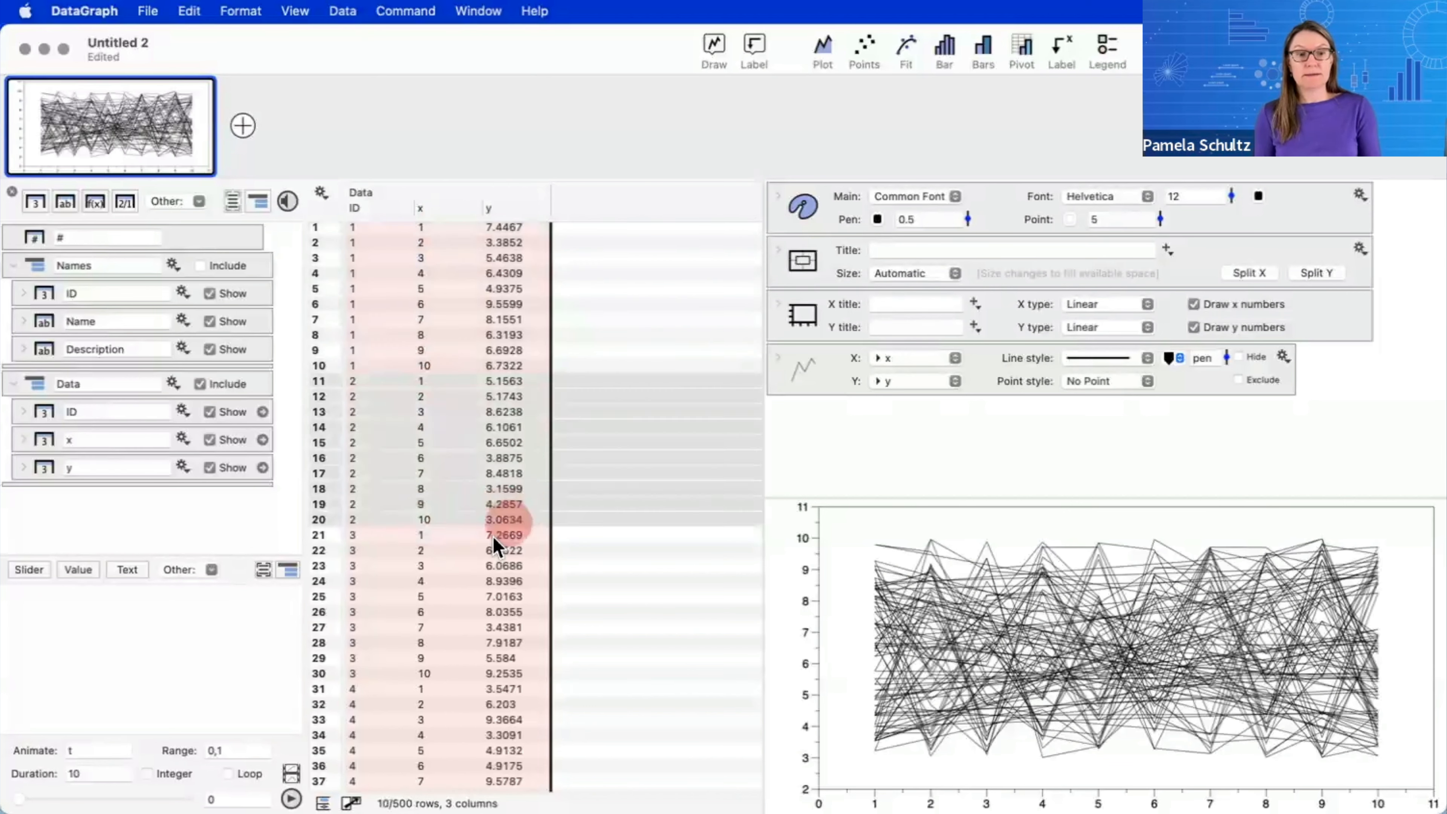
{"action": "left_click", "coordinate": [441, 538]}
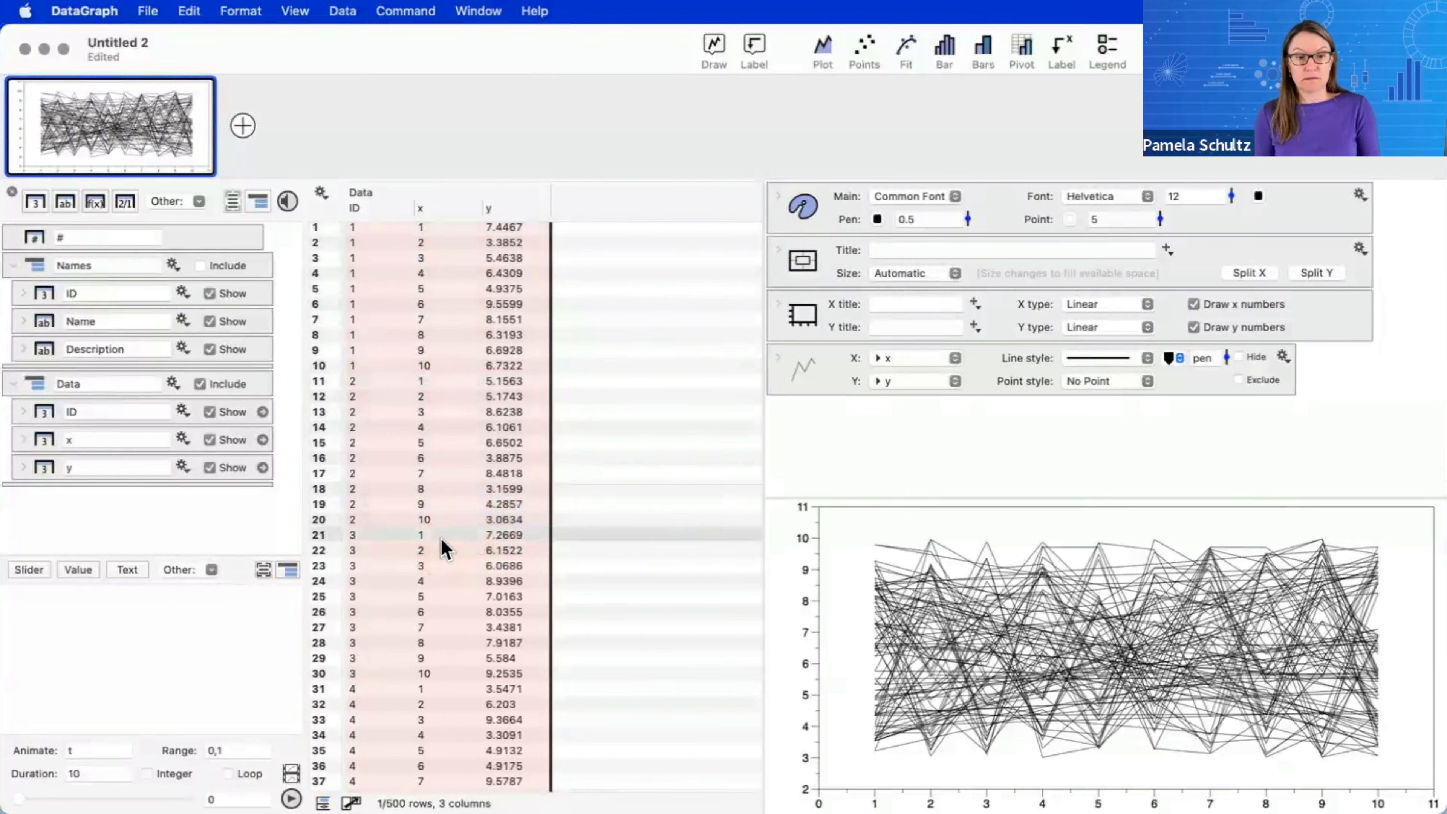
{"action": "left_click", "coordinate": [440, 674], "text": "shift"}
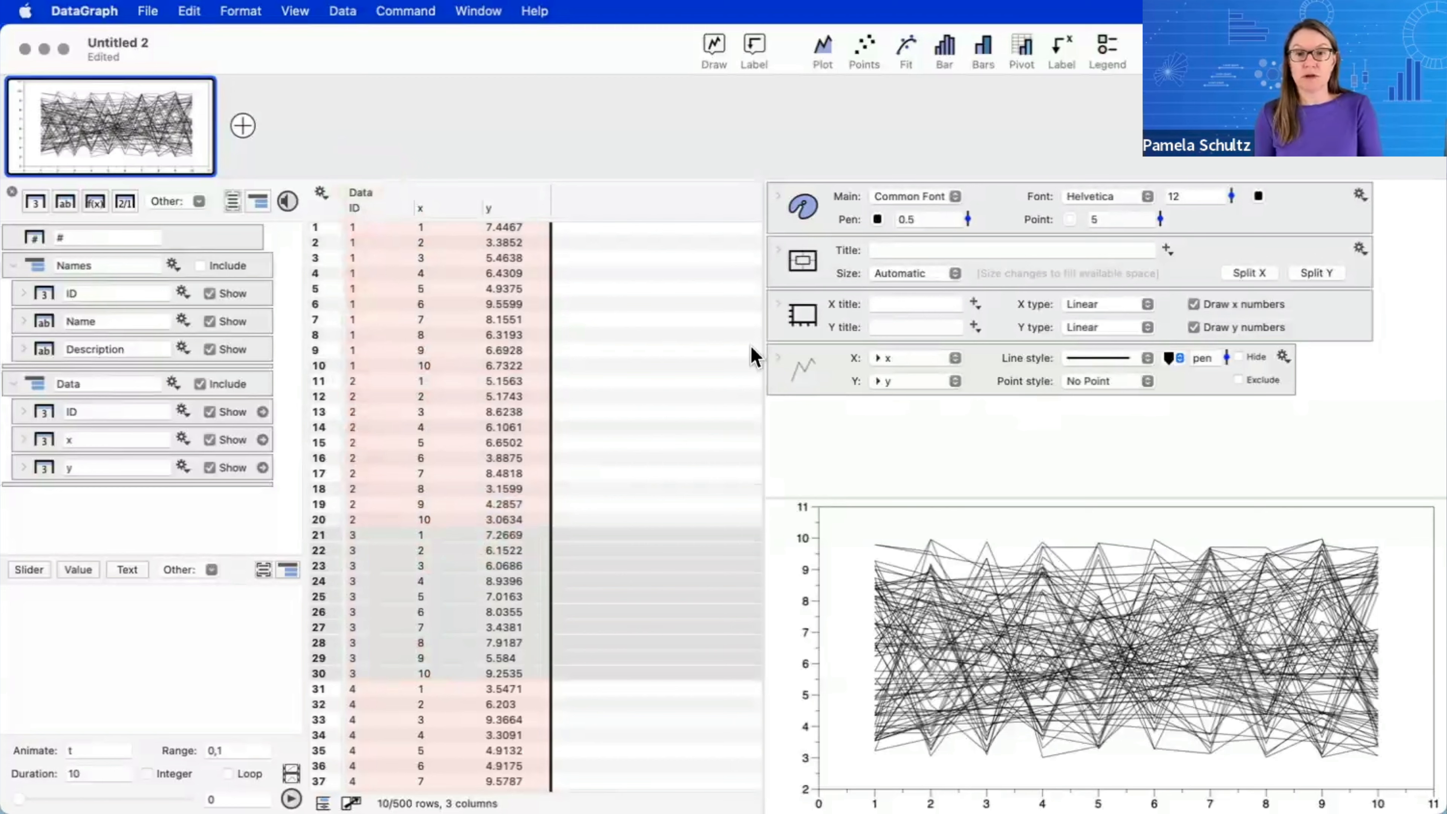
- Set the plot to connect points only if x increases, and check the table rows where x restarts
{"action": "left_click", "coordinate": [778, 359]}
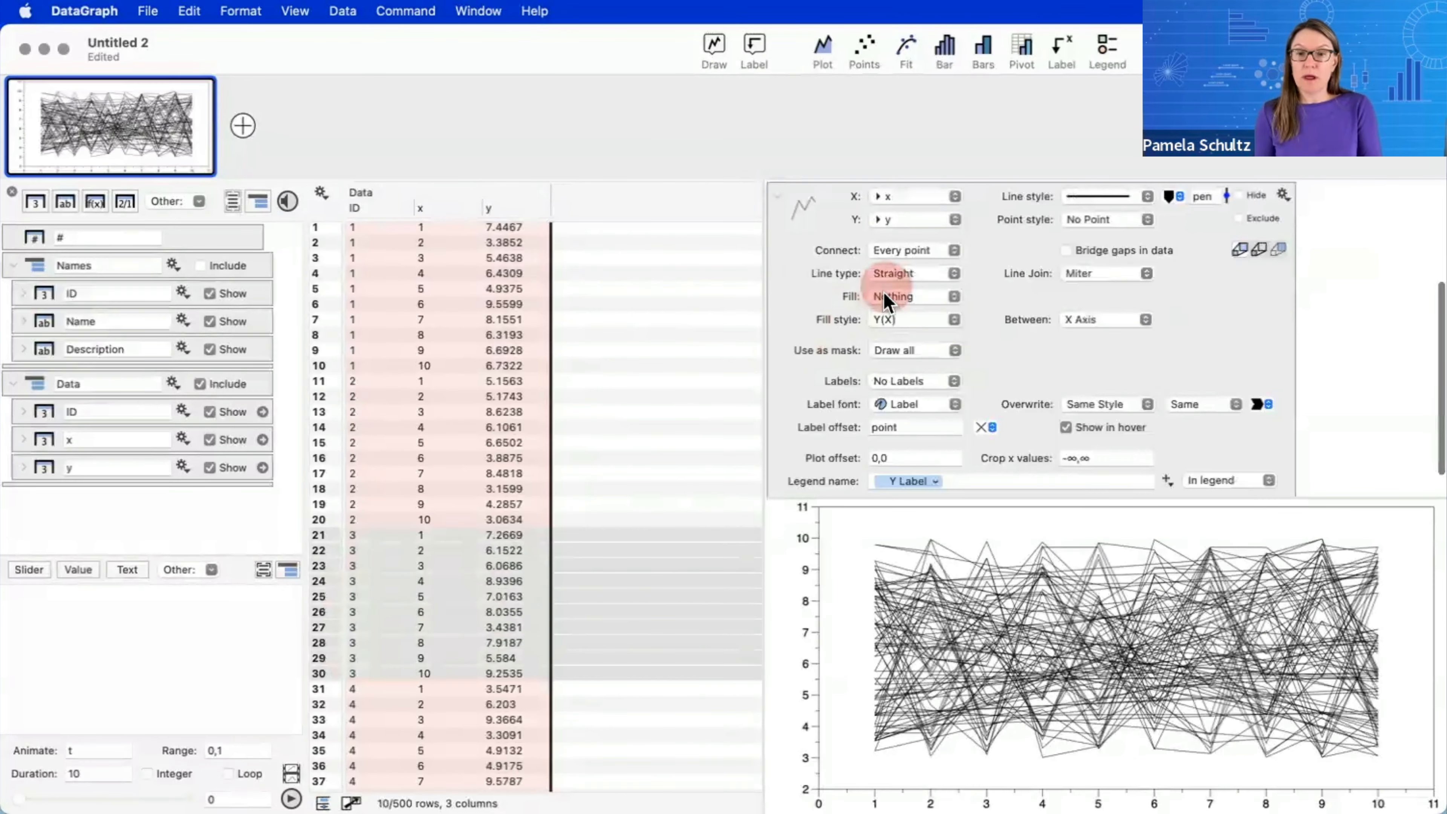
{"action": "scroll", "coordinate": [856, 315], "scroll_direction": "up", "scroll_amount": 1}
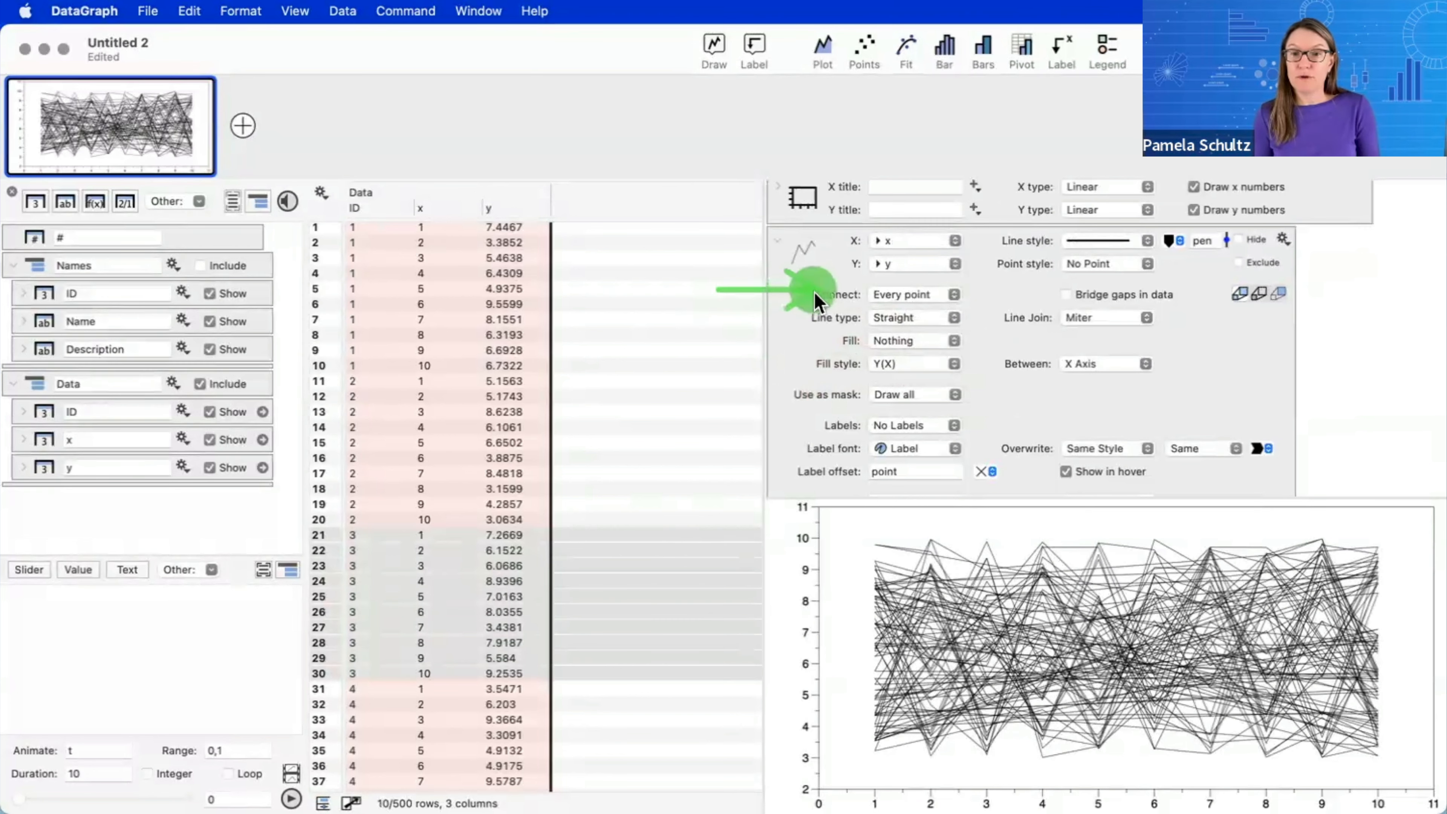
{"action": "left_click", "coordinate": [909, 294]}
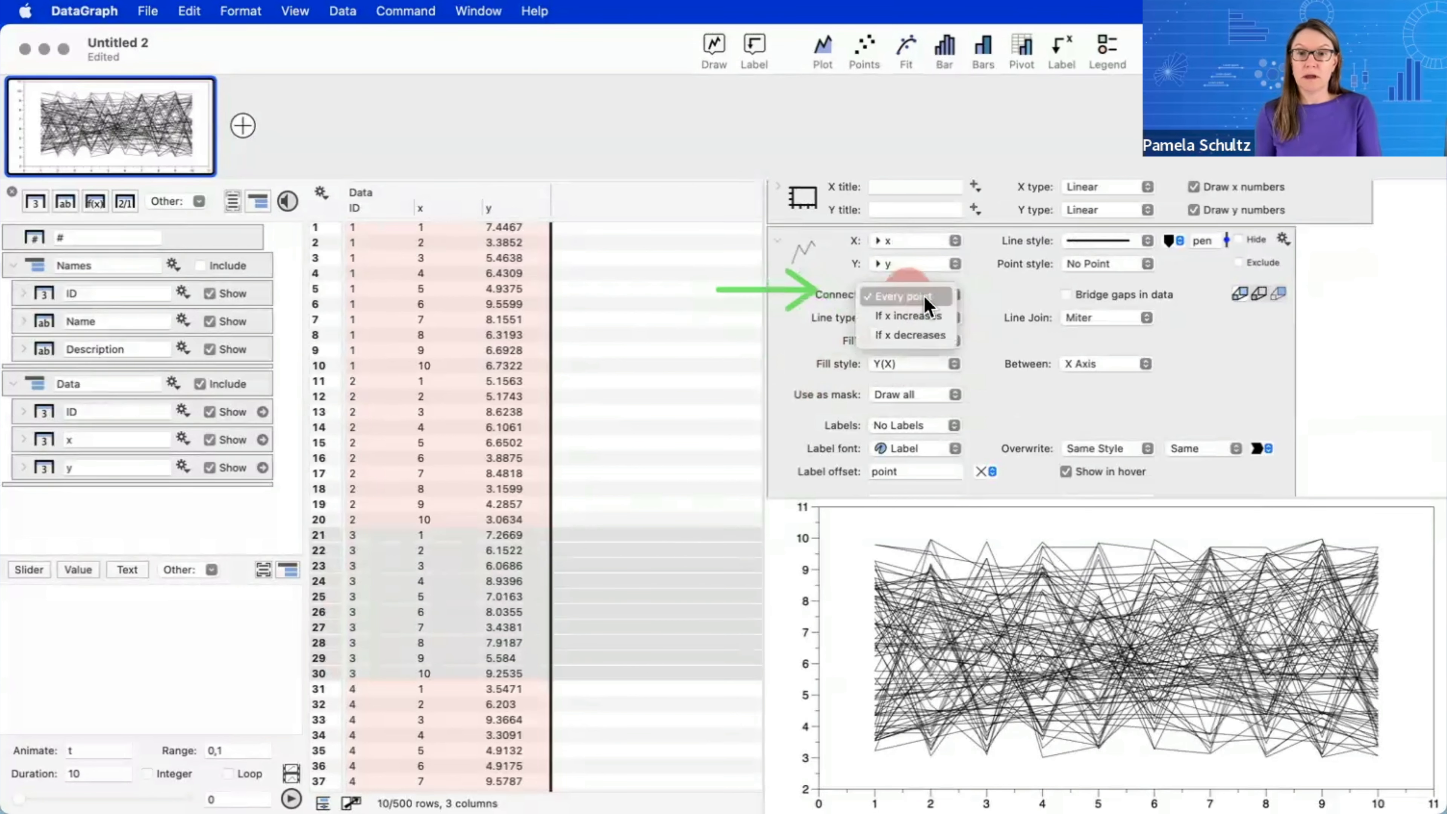
{"action": "left_click", "coordinate": [935, 319]}
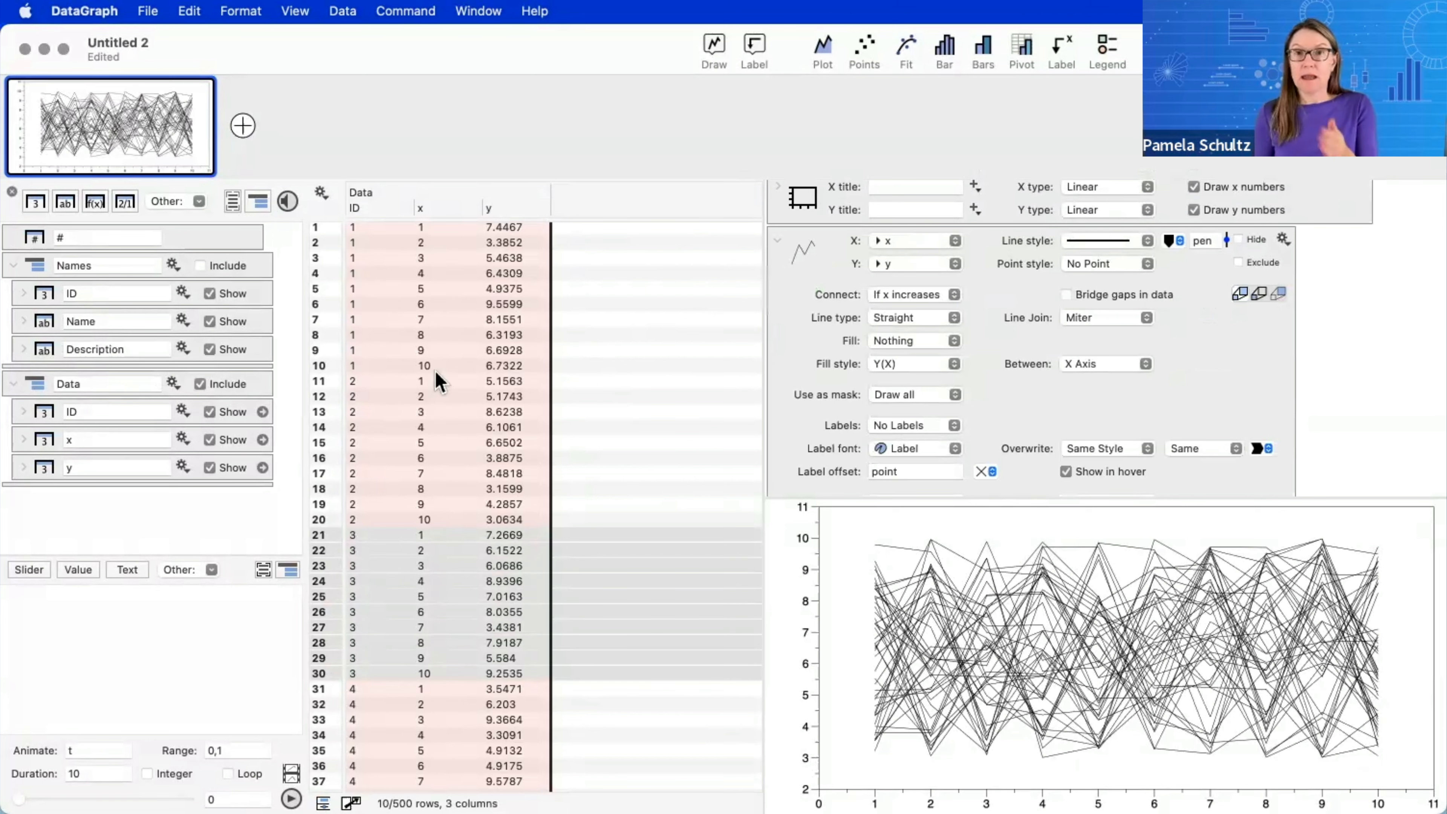
{"action": "left_click", "coordinate": [443, 218]}
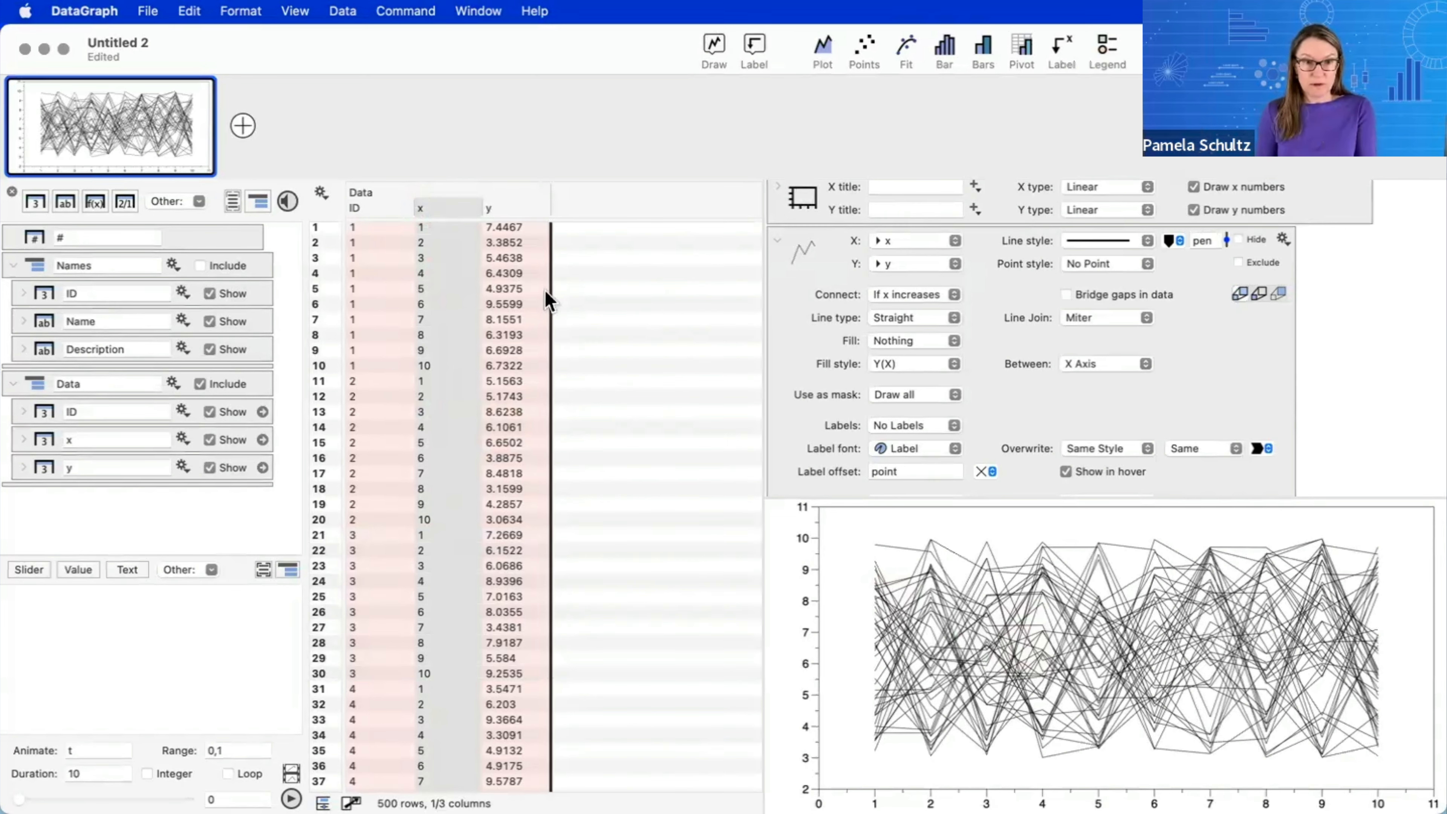
{"action": "left_click", "coordinate": [434, 228]}
{"action": "left_click", "coordinate": [427, 381]}
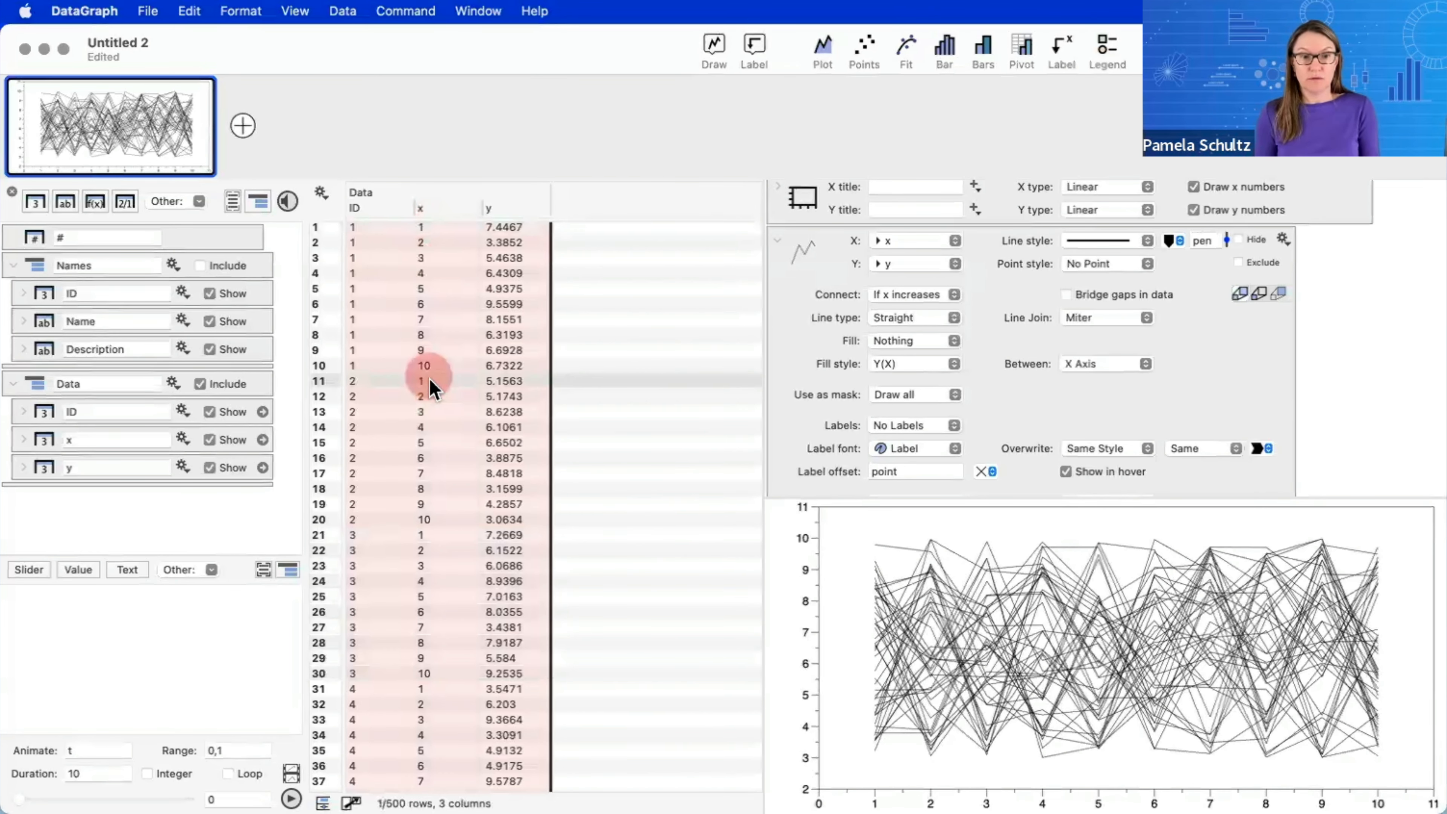
{"action": "left_click", "coordinate": [450, 536]}
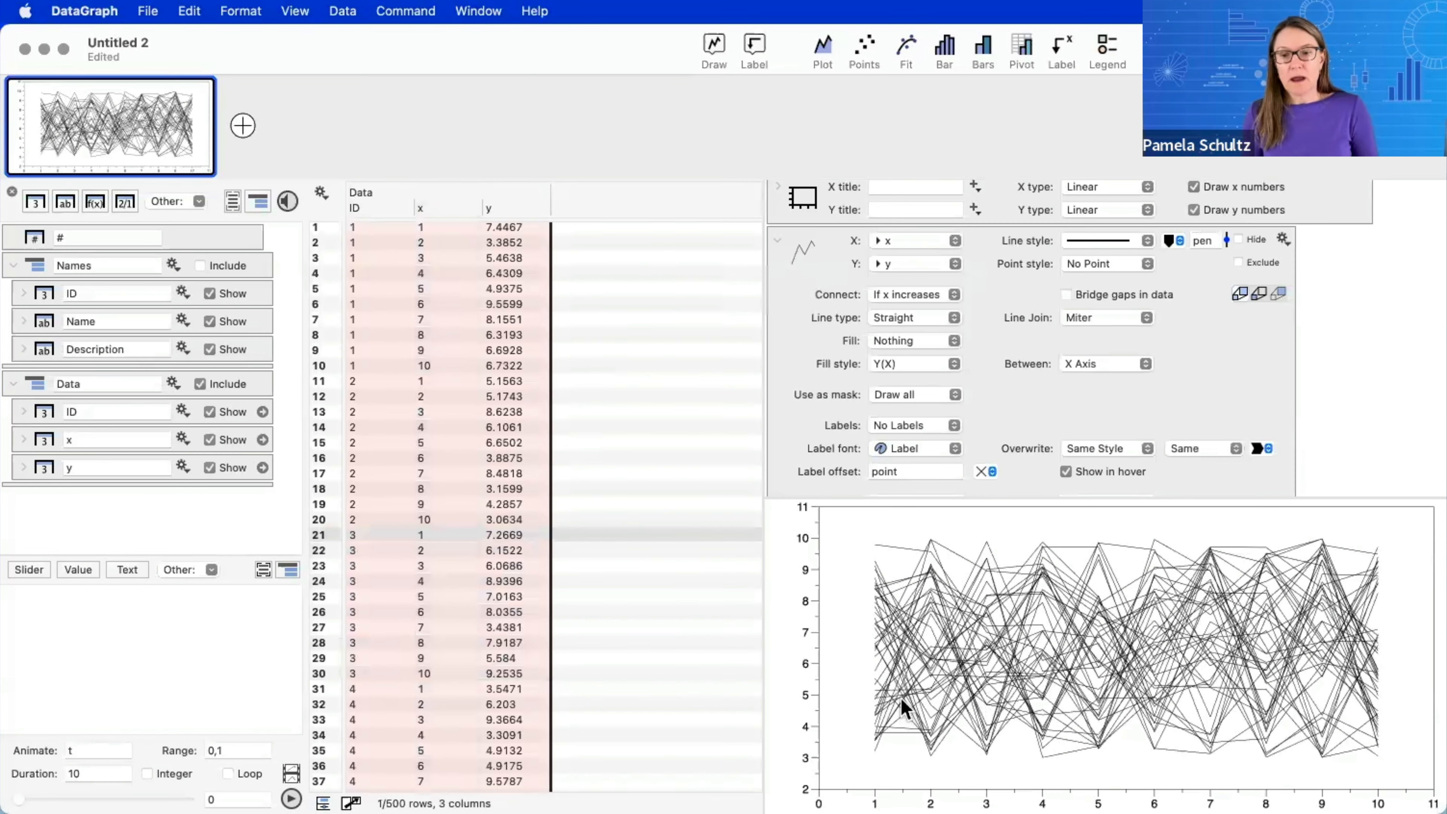
{"action": "left_click", "coordinate": [781, 251]}
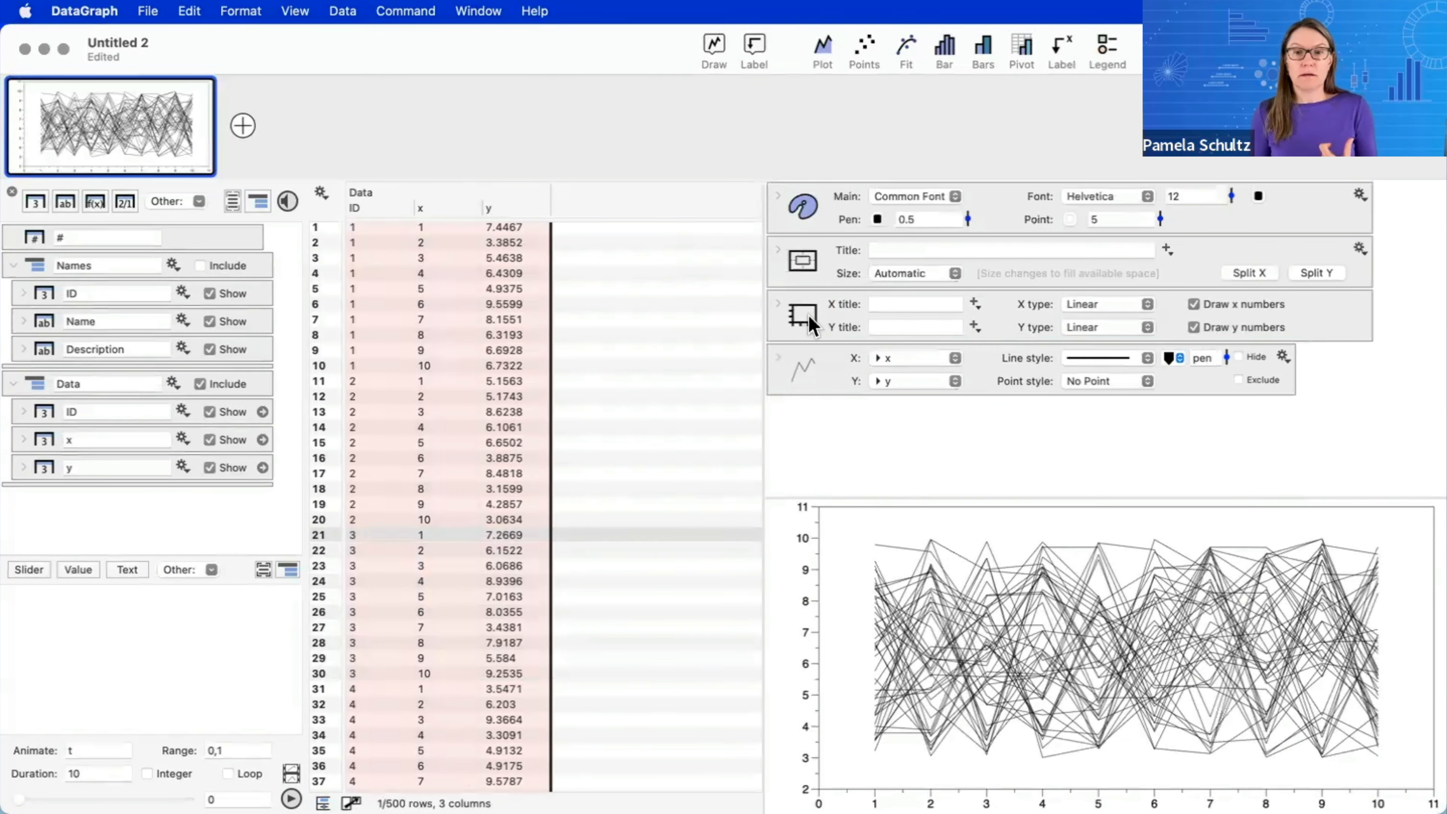
- Link the axis titles to the plot's column names, using X Label for the x axis and Y Label for the y axis
{"action": "left_click", "coordinate": [975, 303]}
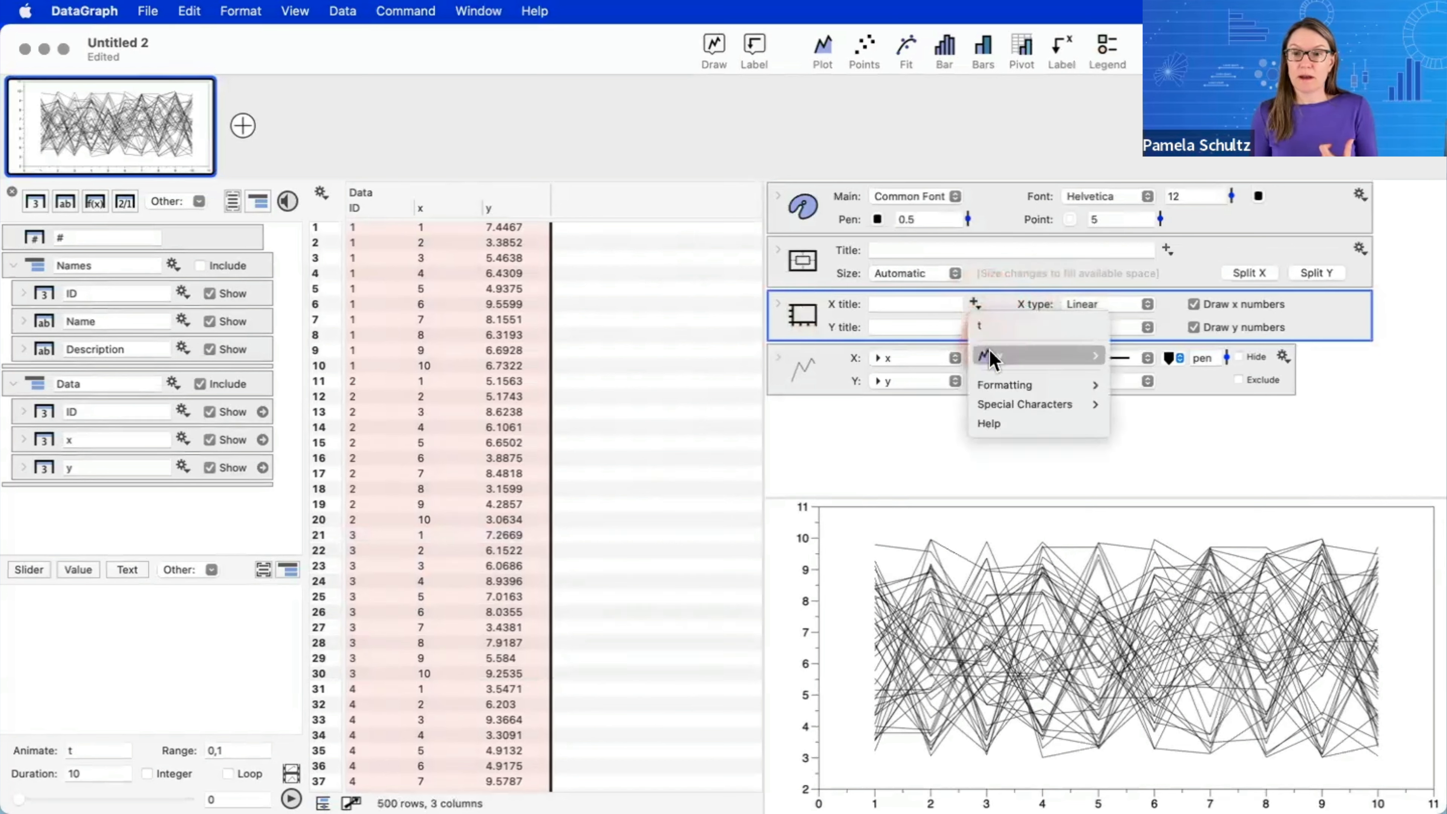
{"action": "mouse_move", "coordinate": [991, 356]}
{"action": "left_click", "coordinate": [1117, 357]}
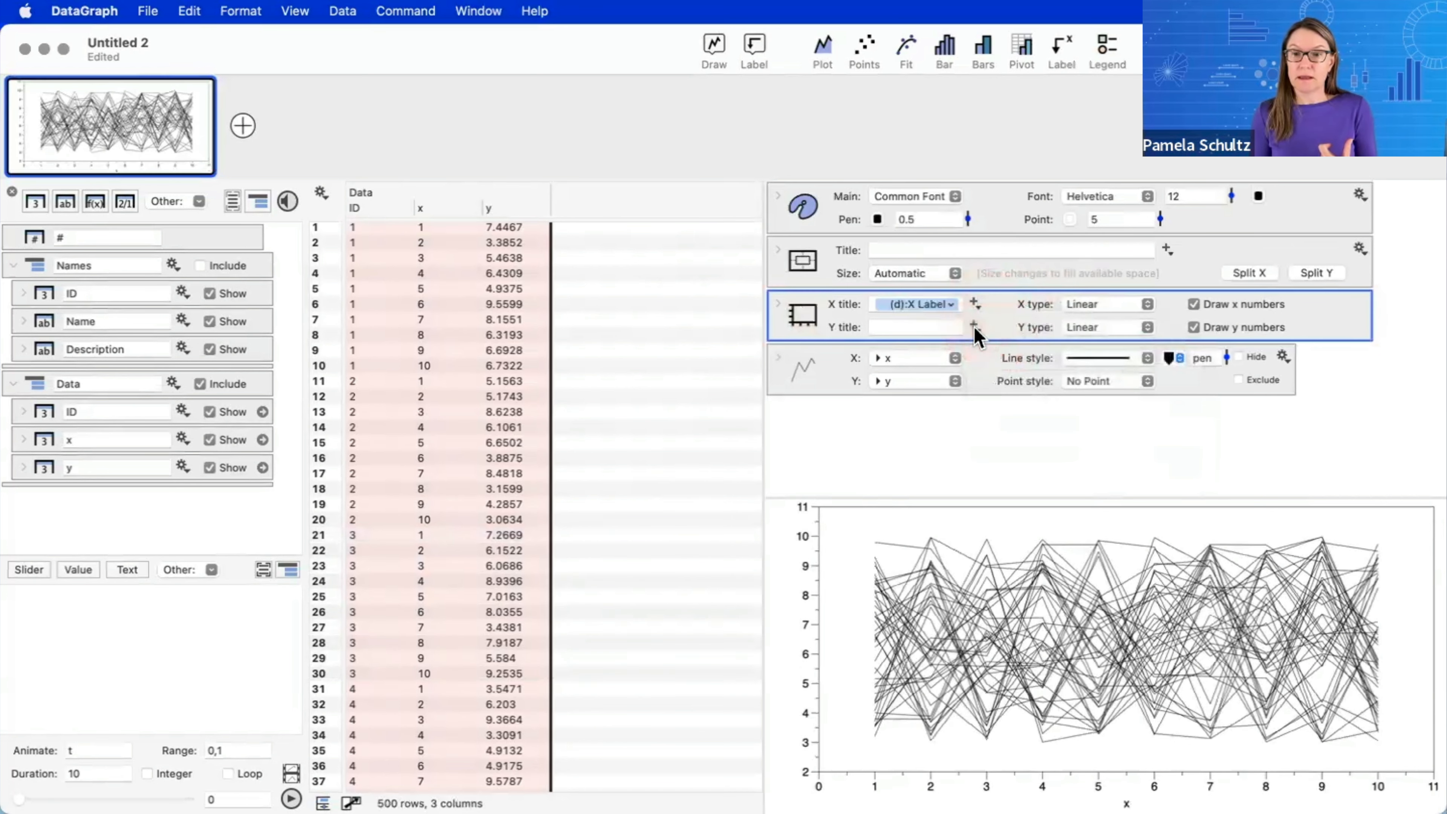
{"action": "left_click", "coordinate": [975, 326]}
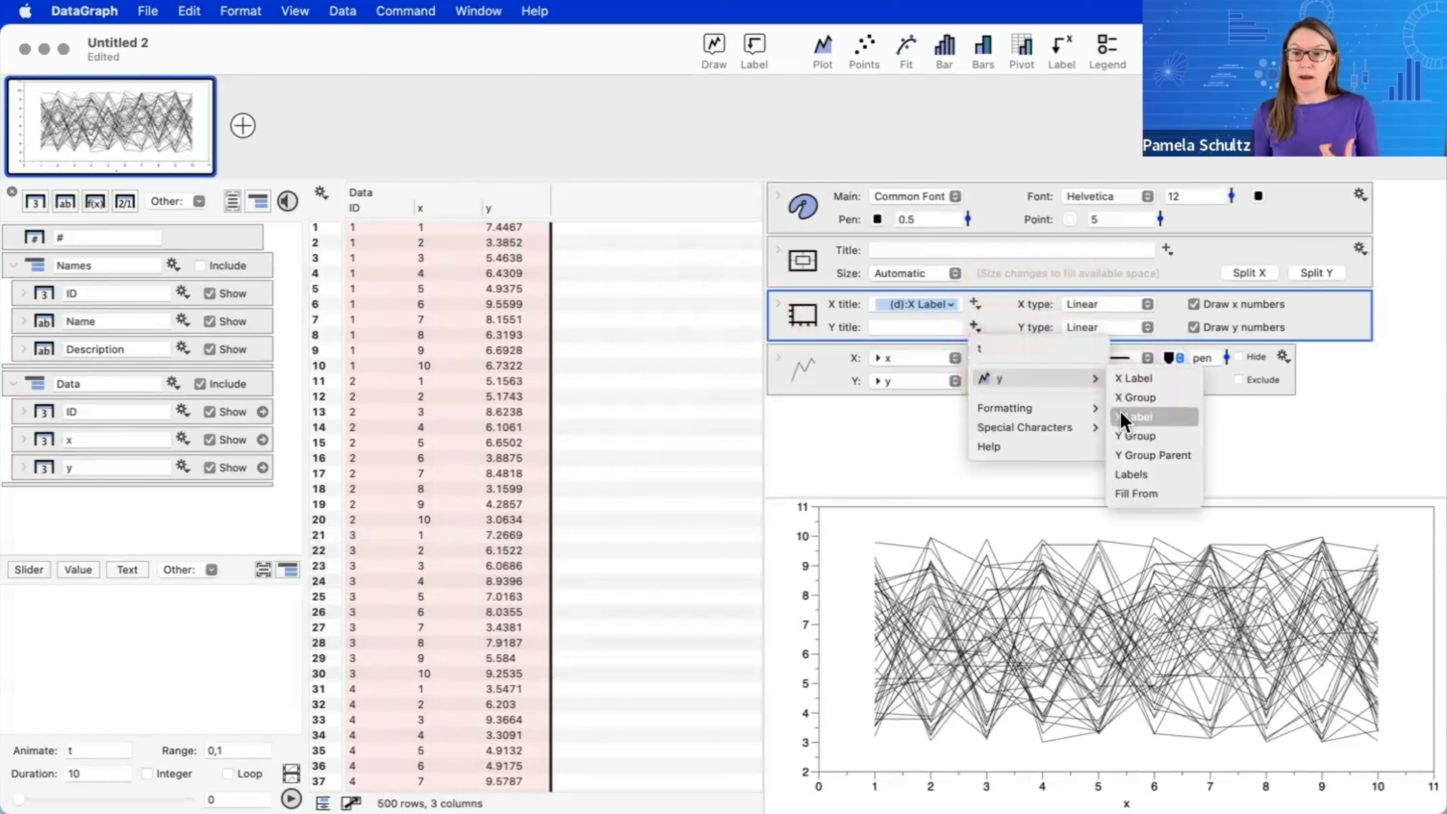
{"action": "left_click", "coordinate": [1133, 416]}
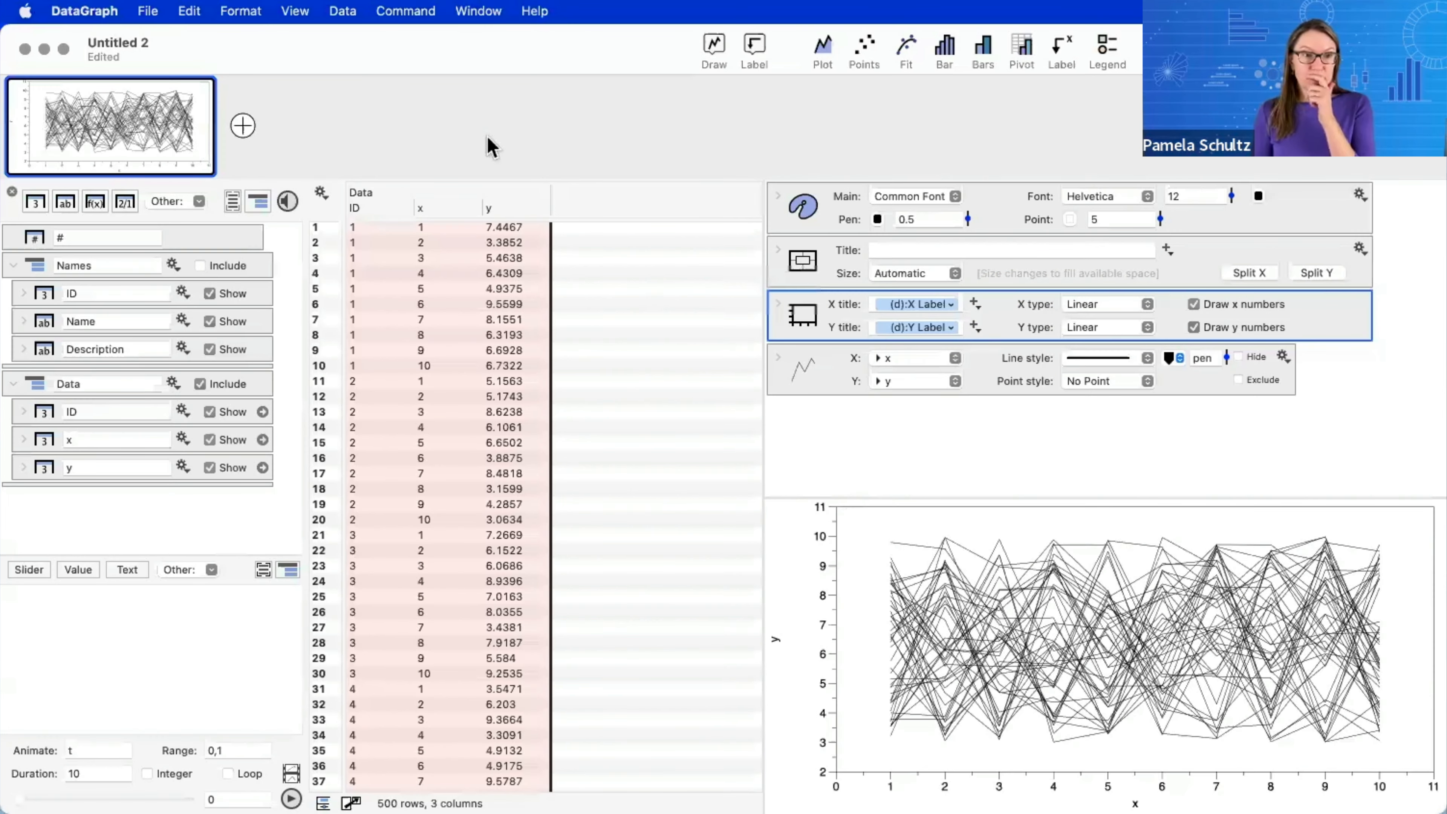
- Duplicate the graph and mask the copy's plot by the Data group's ID column
{"action": "mouse_move", "coordinate": [29, 153]}
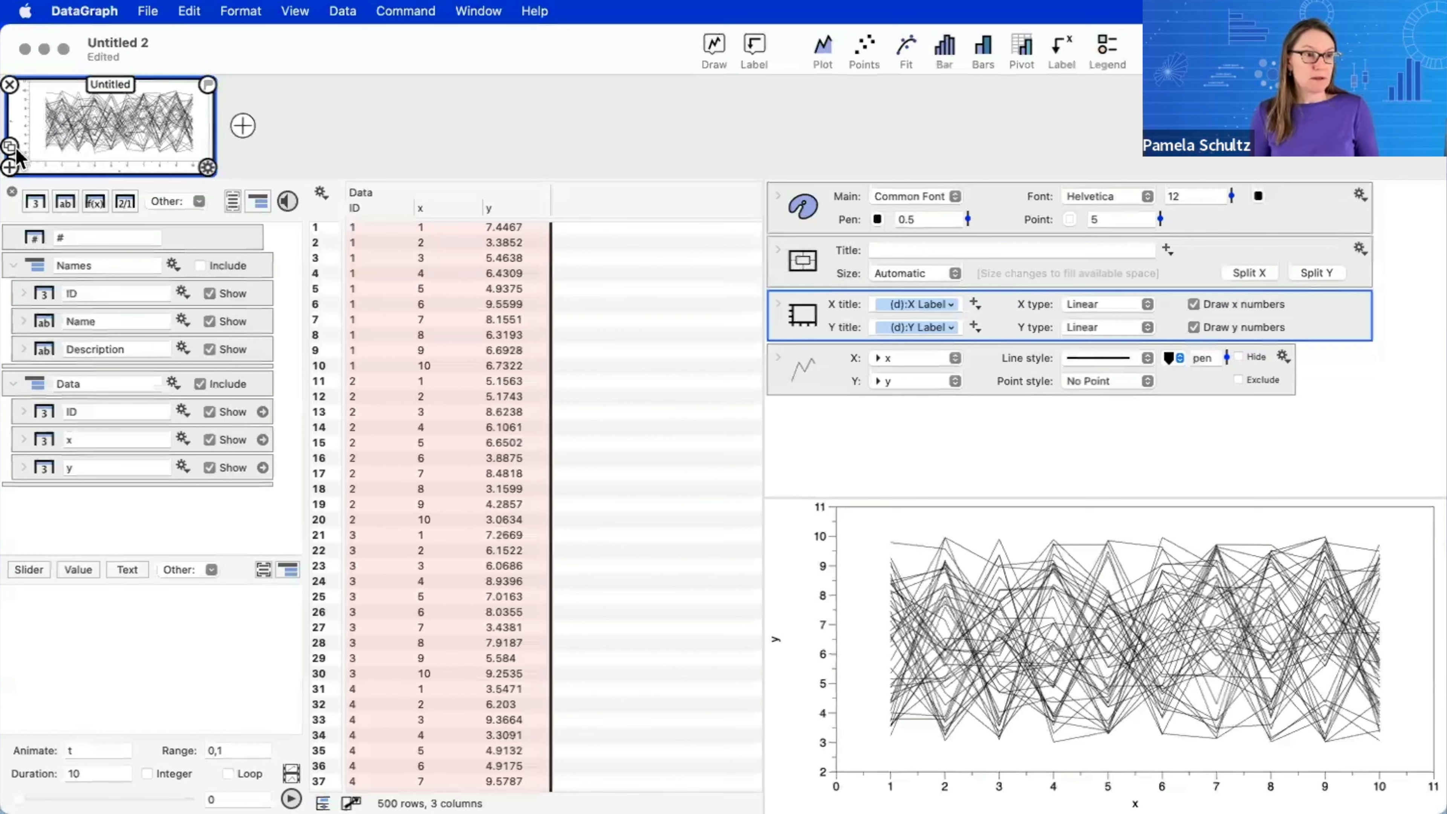
{"action": "left_click", "coordinate": [10, 147]}
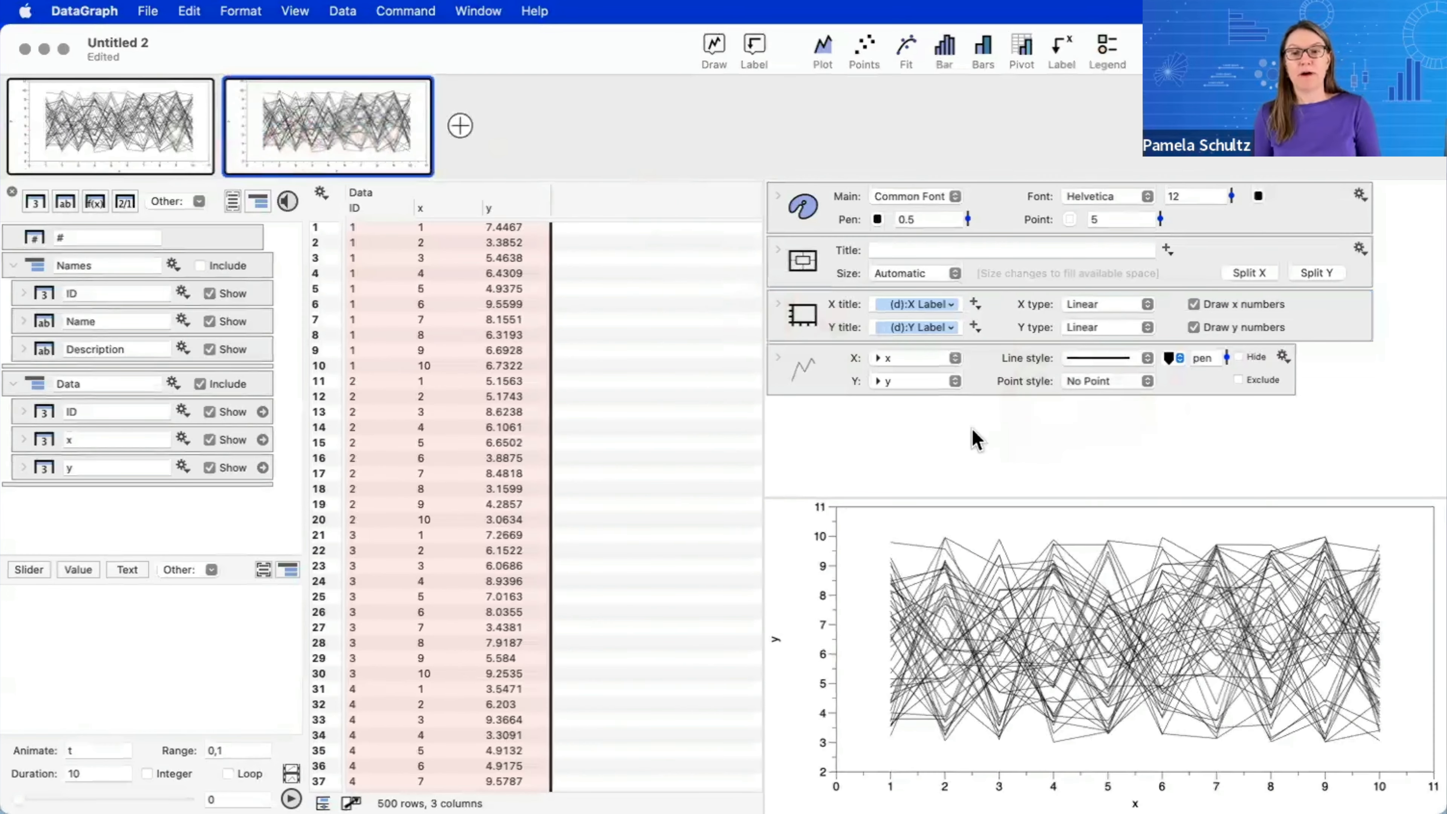
{"action": "left_click", "coordinate": [776, 361]}
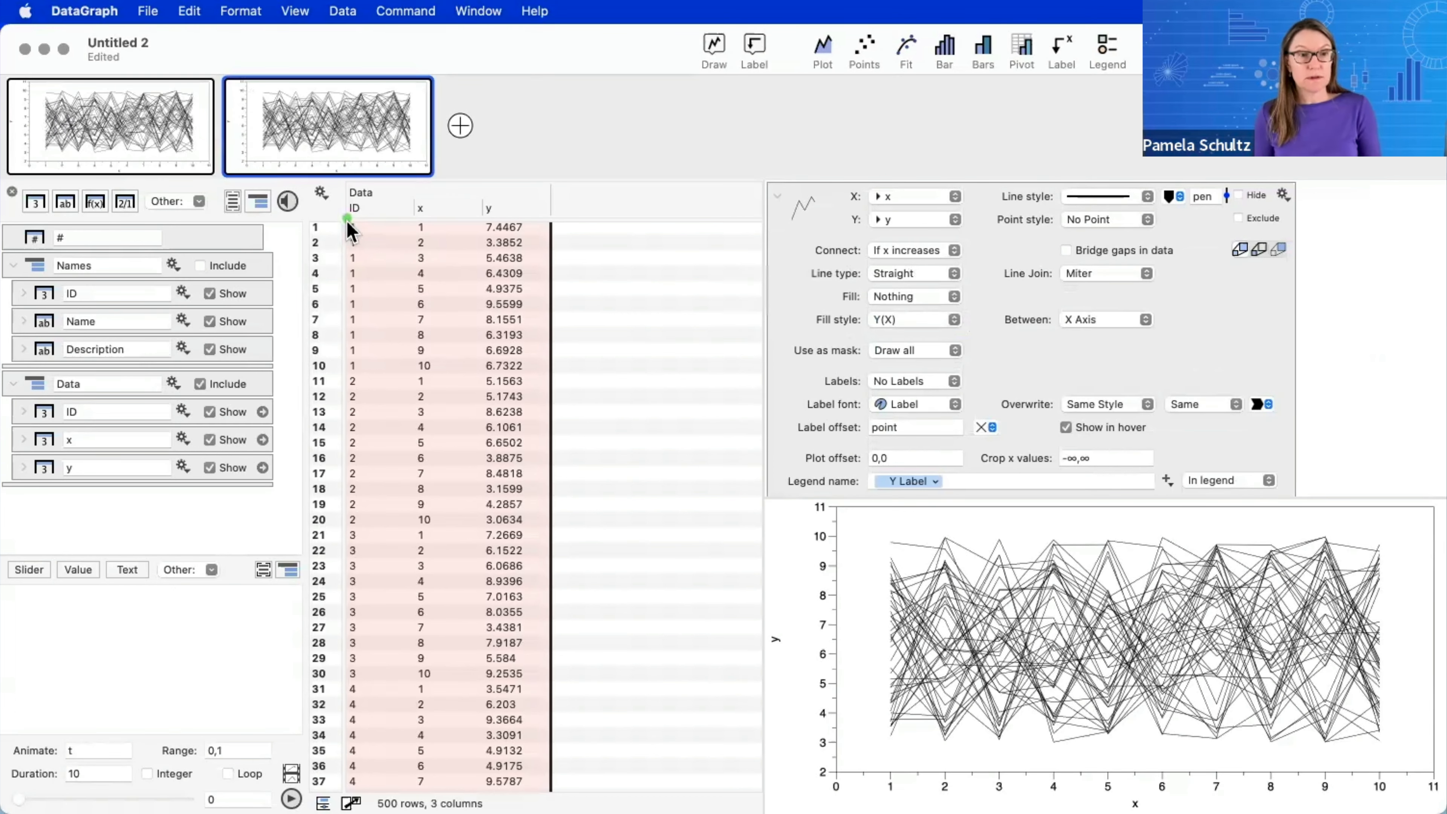
{"action": "left_click_drag", "start_coordinate": [349, 221], "coordinate": [558, 374]}
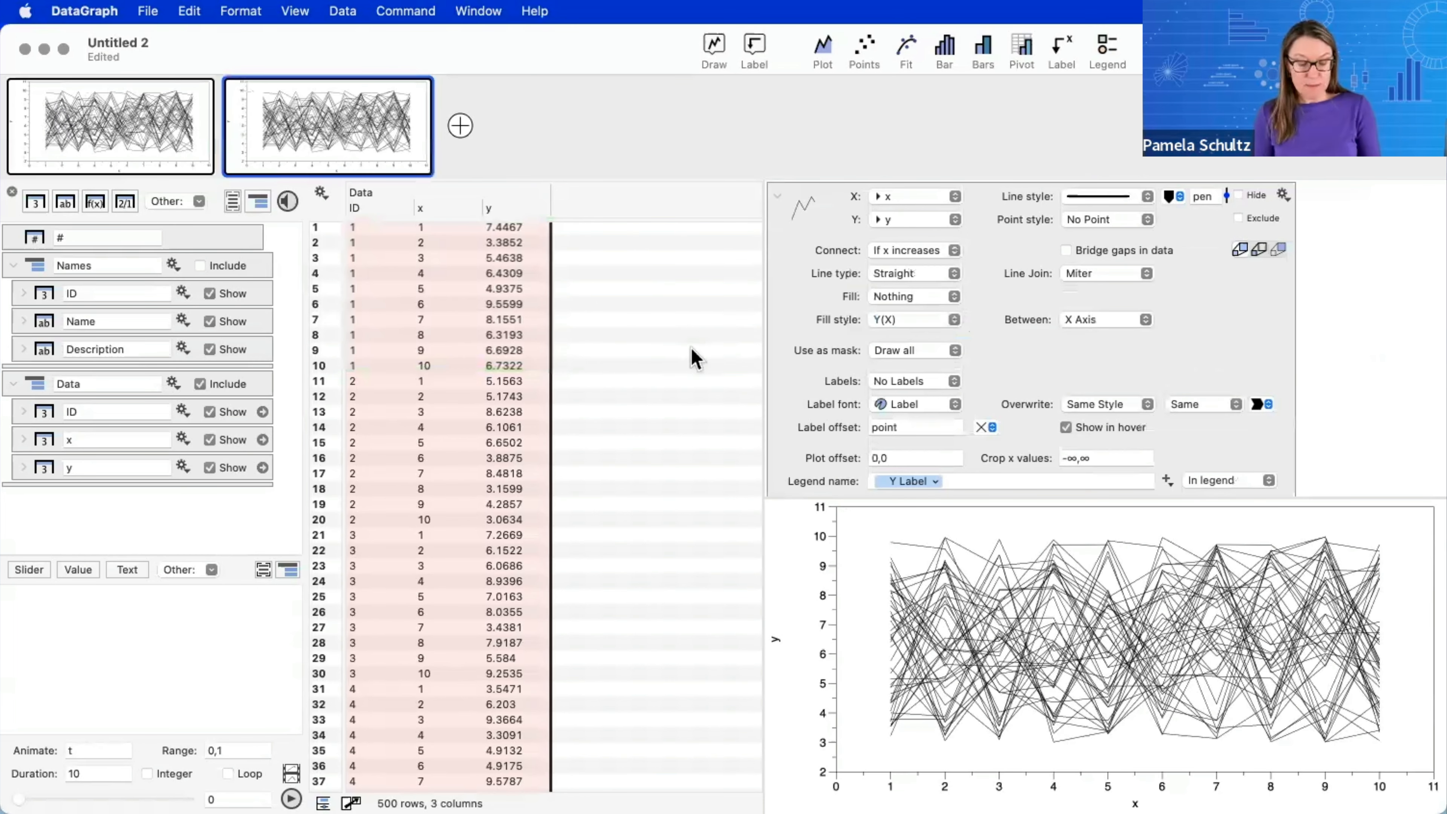
{"action": "left_click_drag", "start_coordinate": [627, 350], "coordinate": [789, 358]}
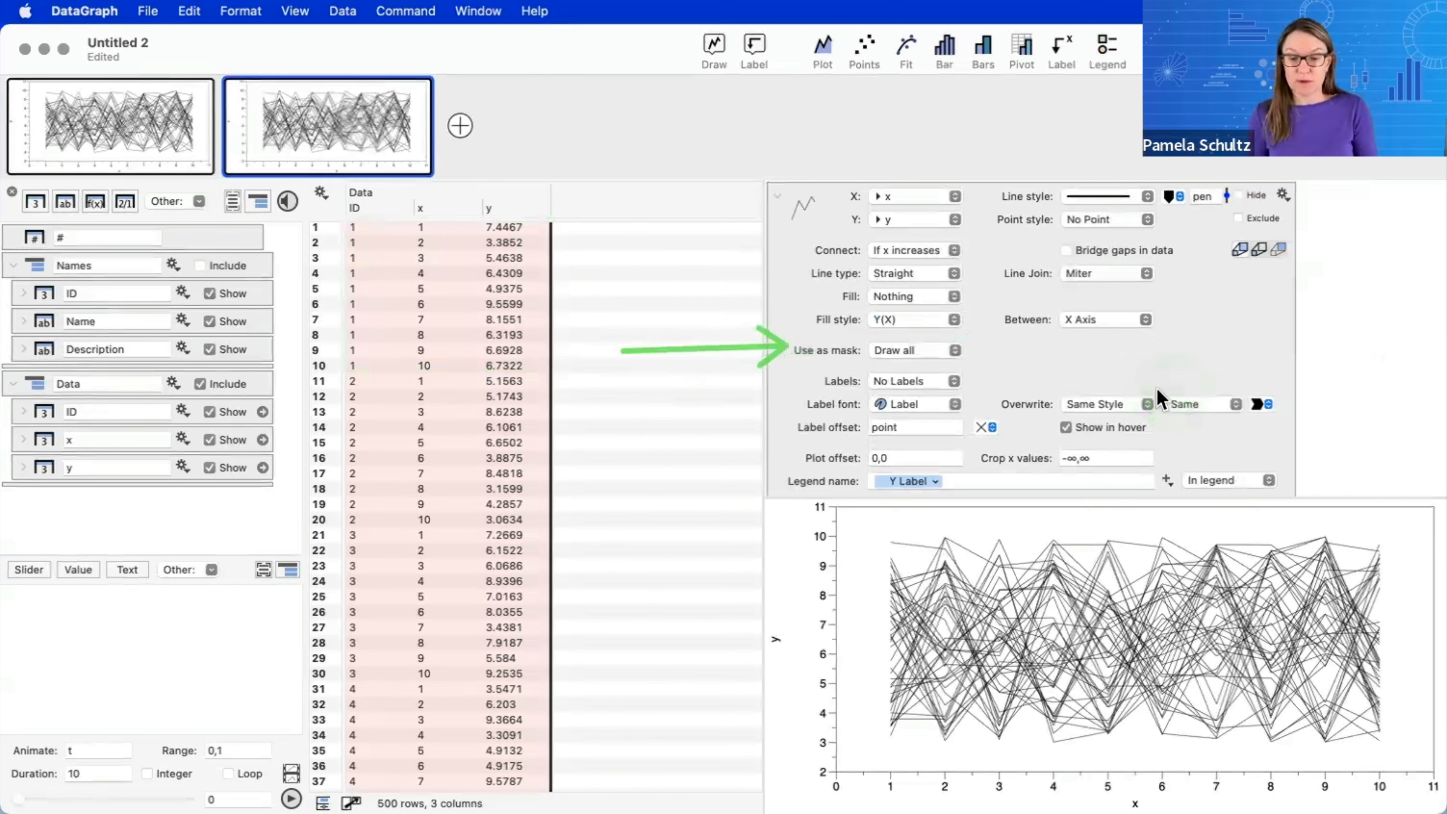
{"action": "left_click", "coordinate": [912, 346]}
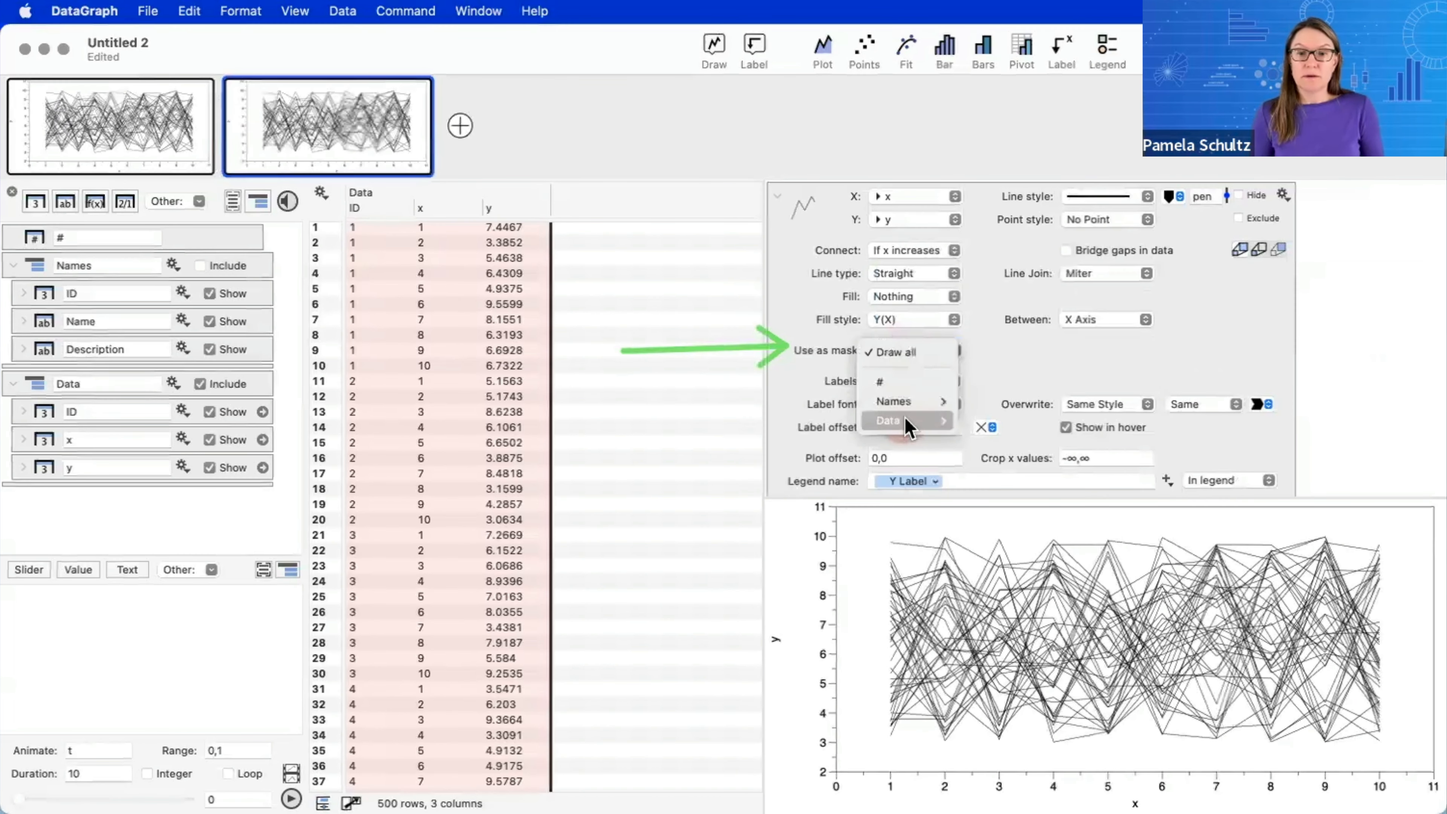
{"action": "mouse_move", "coordinate": [905, 421]}
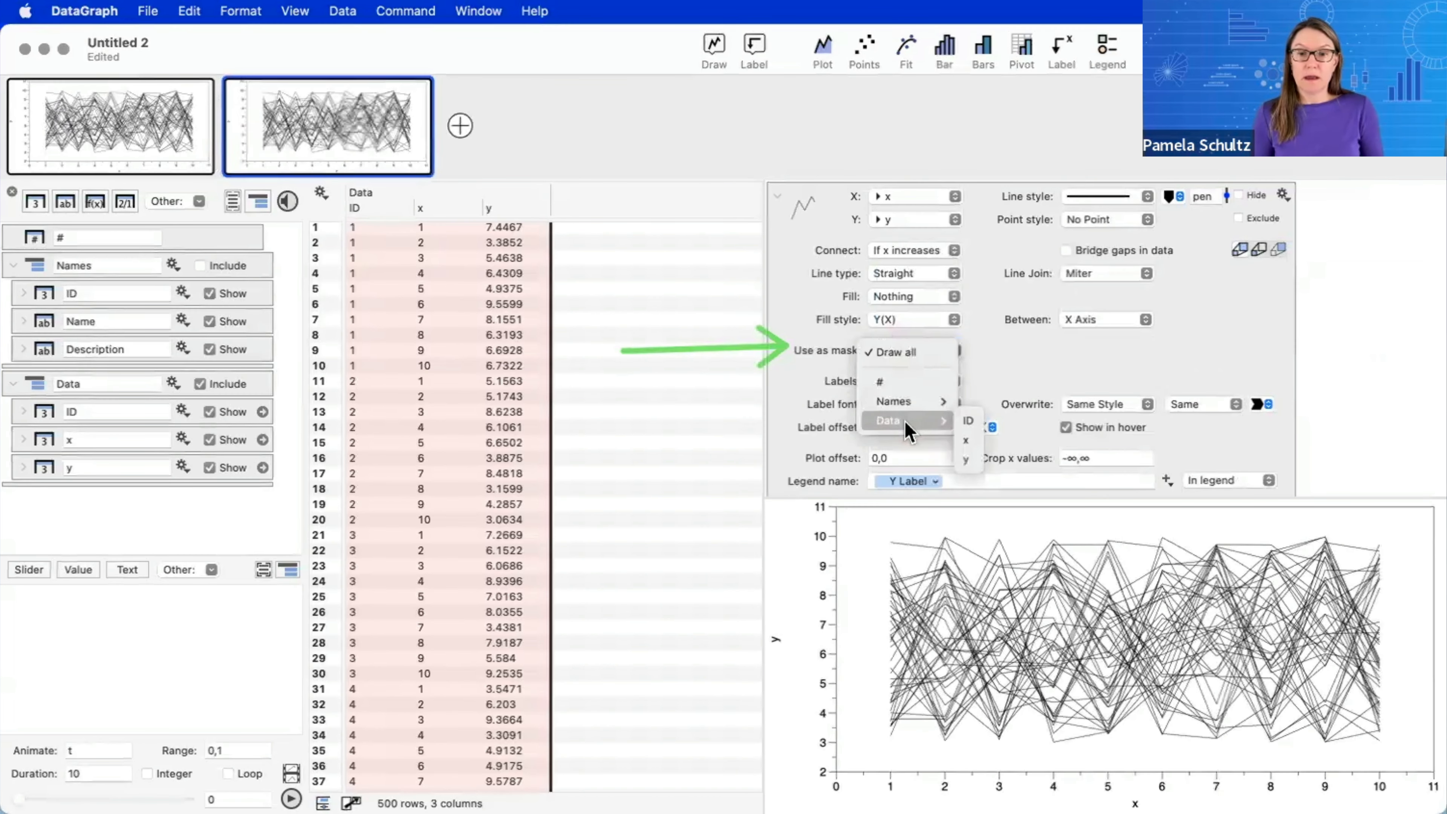
{"action": "left_click", "coordinate": [968, 423]}
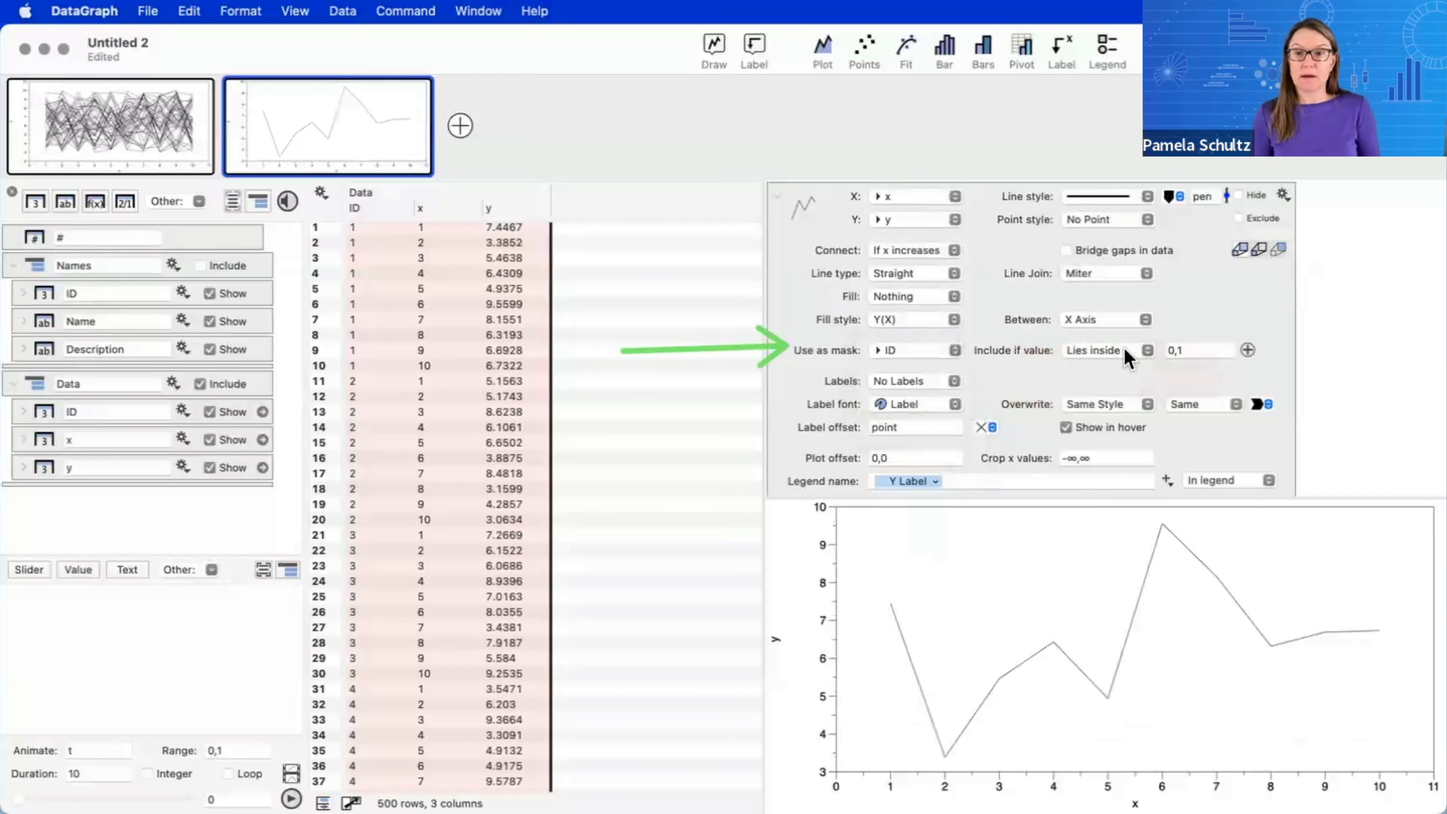
- Set the plot's mask to include only rows whose ID equals 3
{"action": "left_click", "coordinate": [1130, 359]}
{"action": "left_click", "coordinate": [1103, 404]}
{"action": "left_click", "coordinate": [1194, 350]}
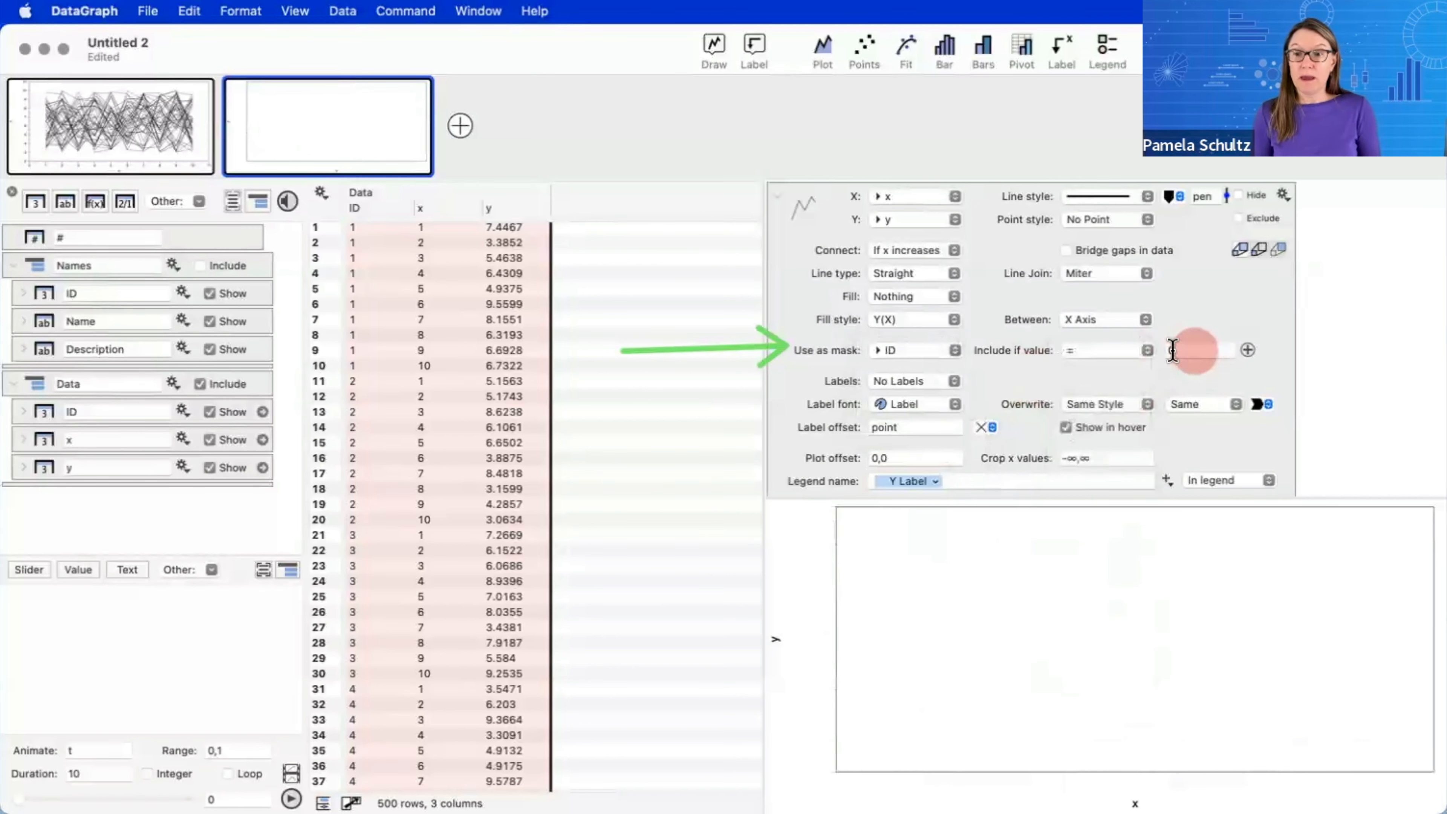
{"action": "type", "text": "3"}
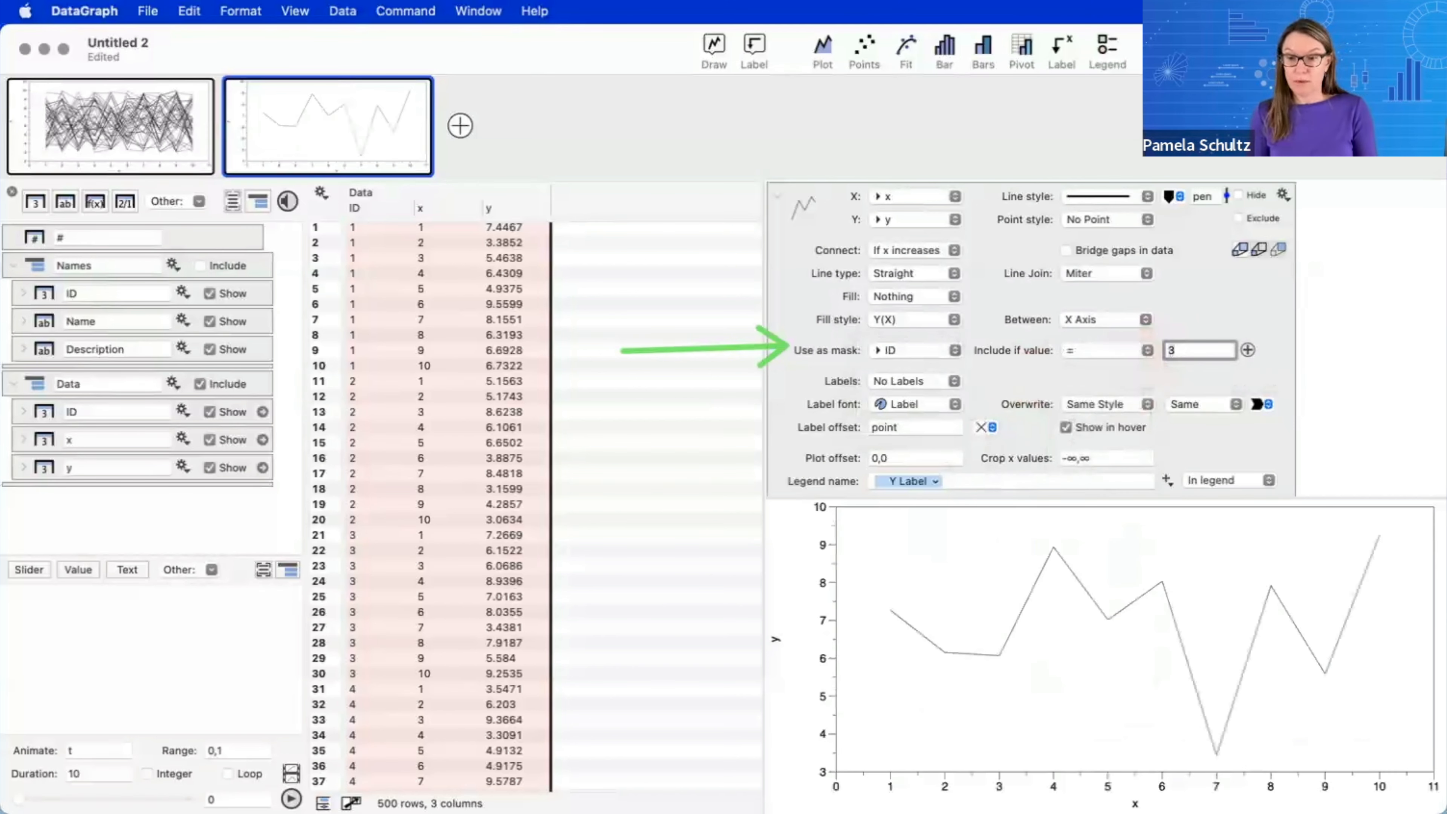
- Try other IDs as the mask value, including 6, and end with 2
{"action": "key", "text": "BackSpace"}
{"action": "type", "text": "6"}
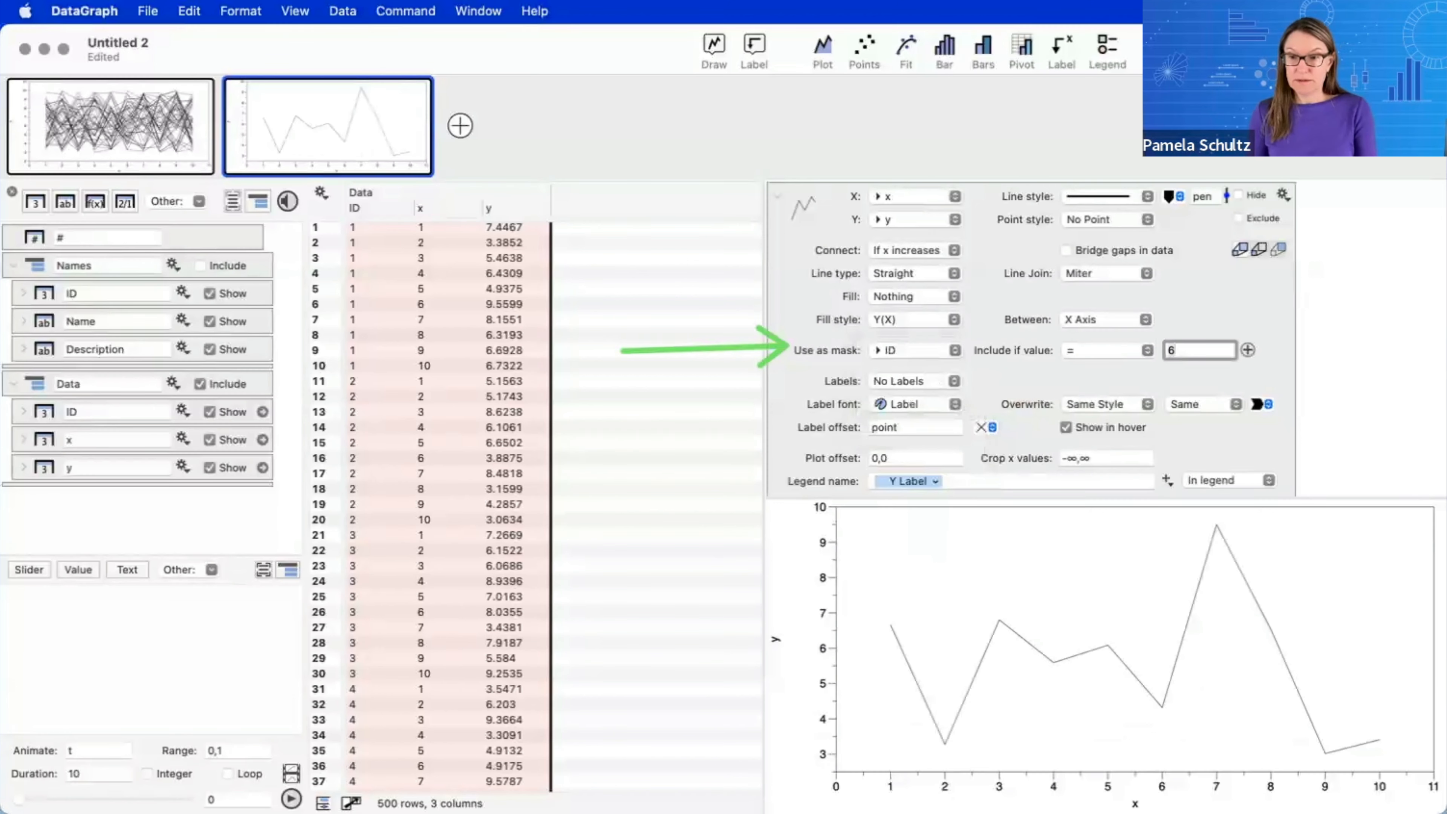
{"action": "key", "text": "BackSpace"}
{"action": "type", "text": "3"}
{"action": "key", "text": "BackSpace"}
{"action": "type", "text": "7"}
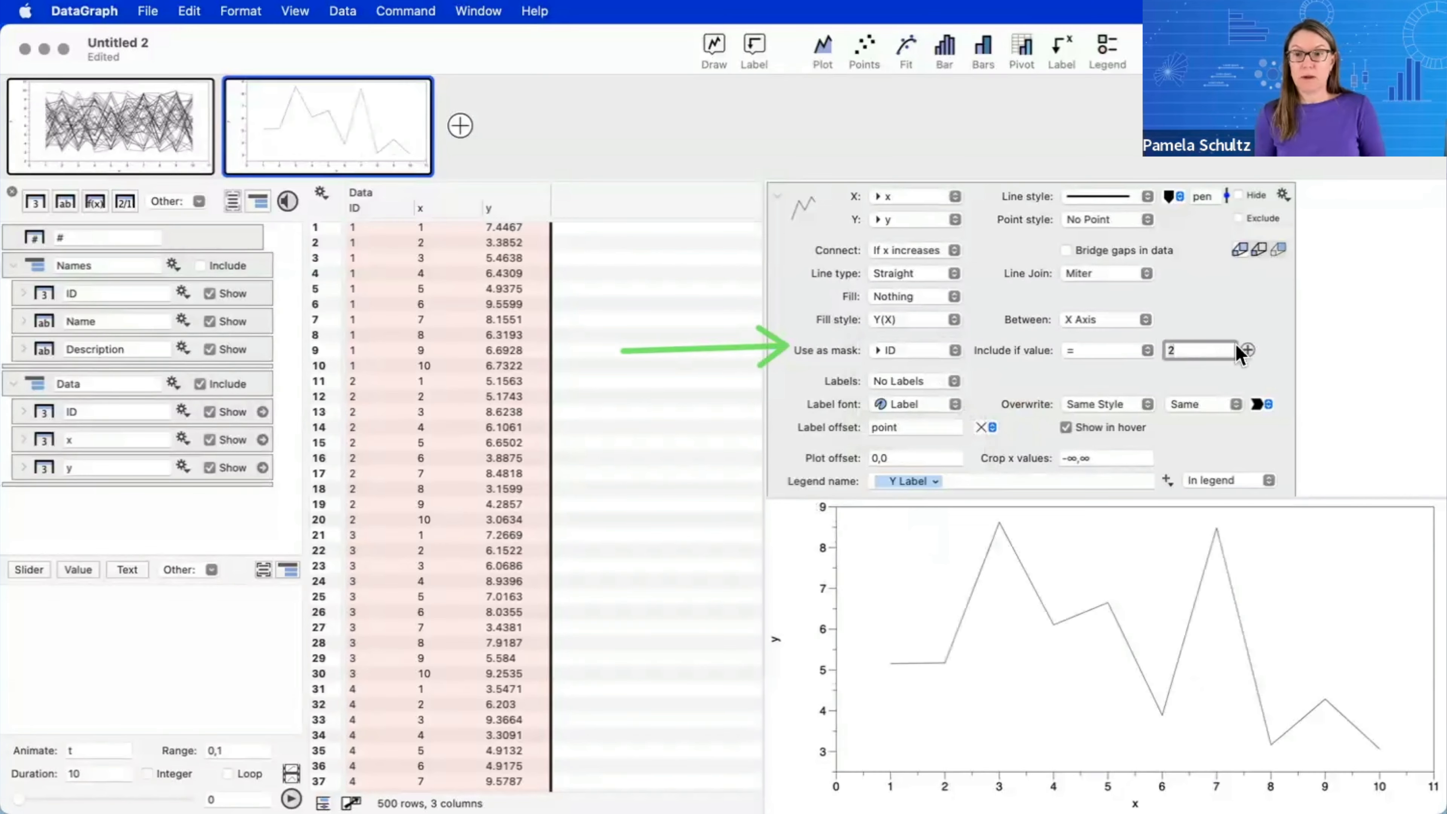
{"action": "left_click", "coordinate": [1196, 308]}
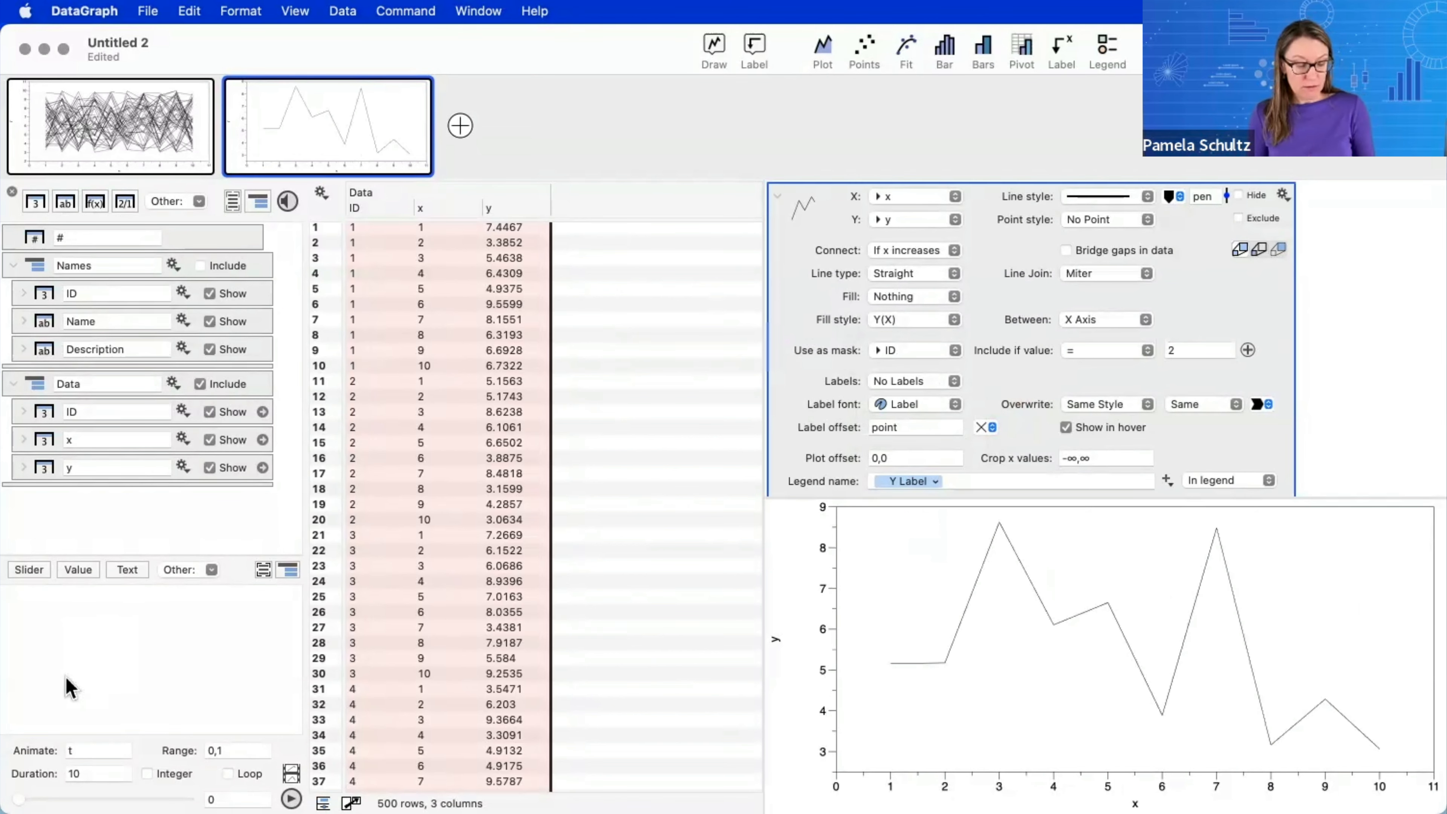
- Add a slider variable with range 1,50, restrict it to integers, and move it to 26
{"action": "left_click_drag", "start_coordinate": [51, 675], "coordinate": [44, 604]}
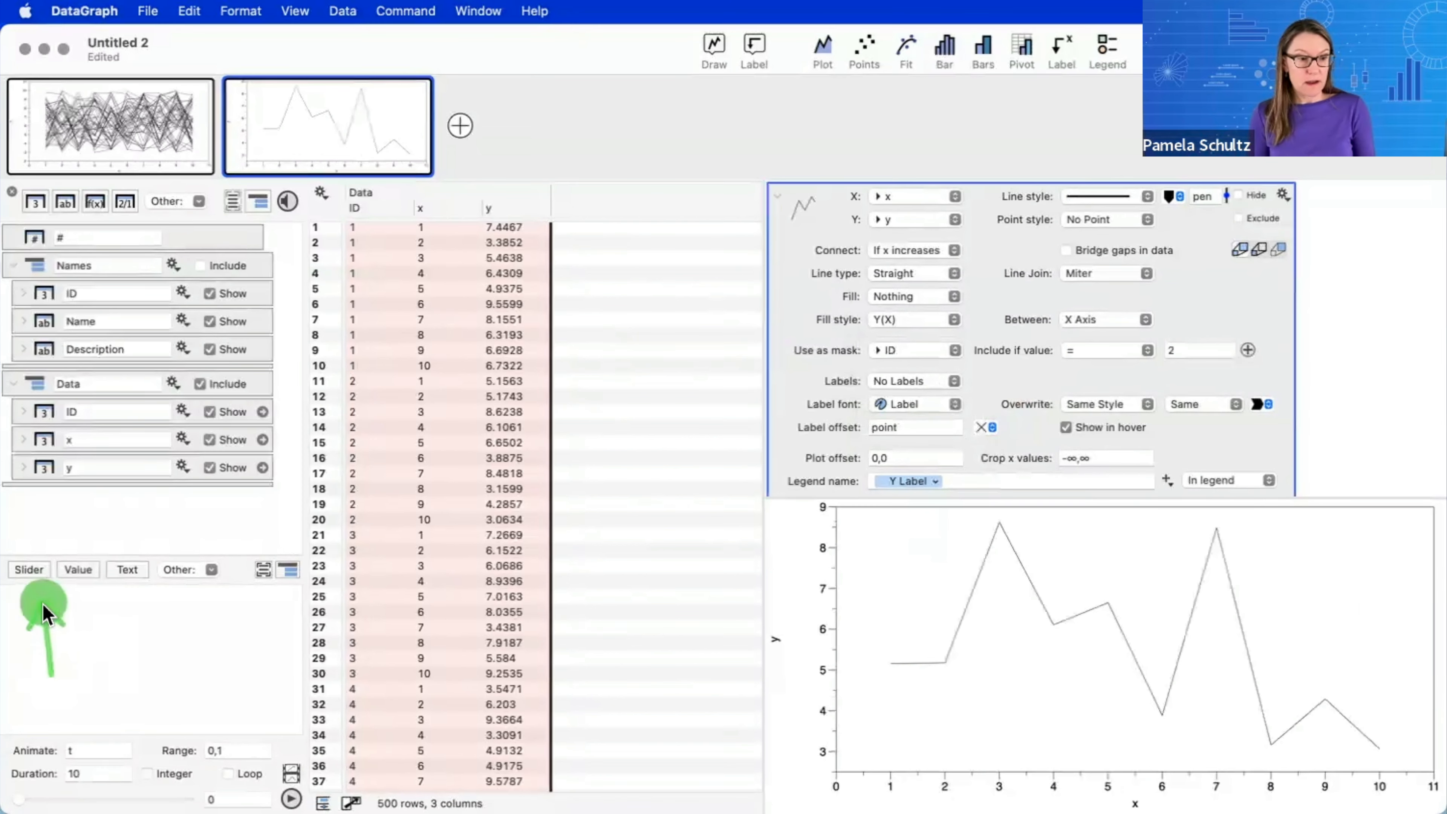
{"action": "left_click", "coordinate": [30, 569]}
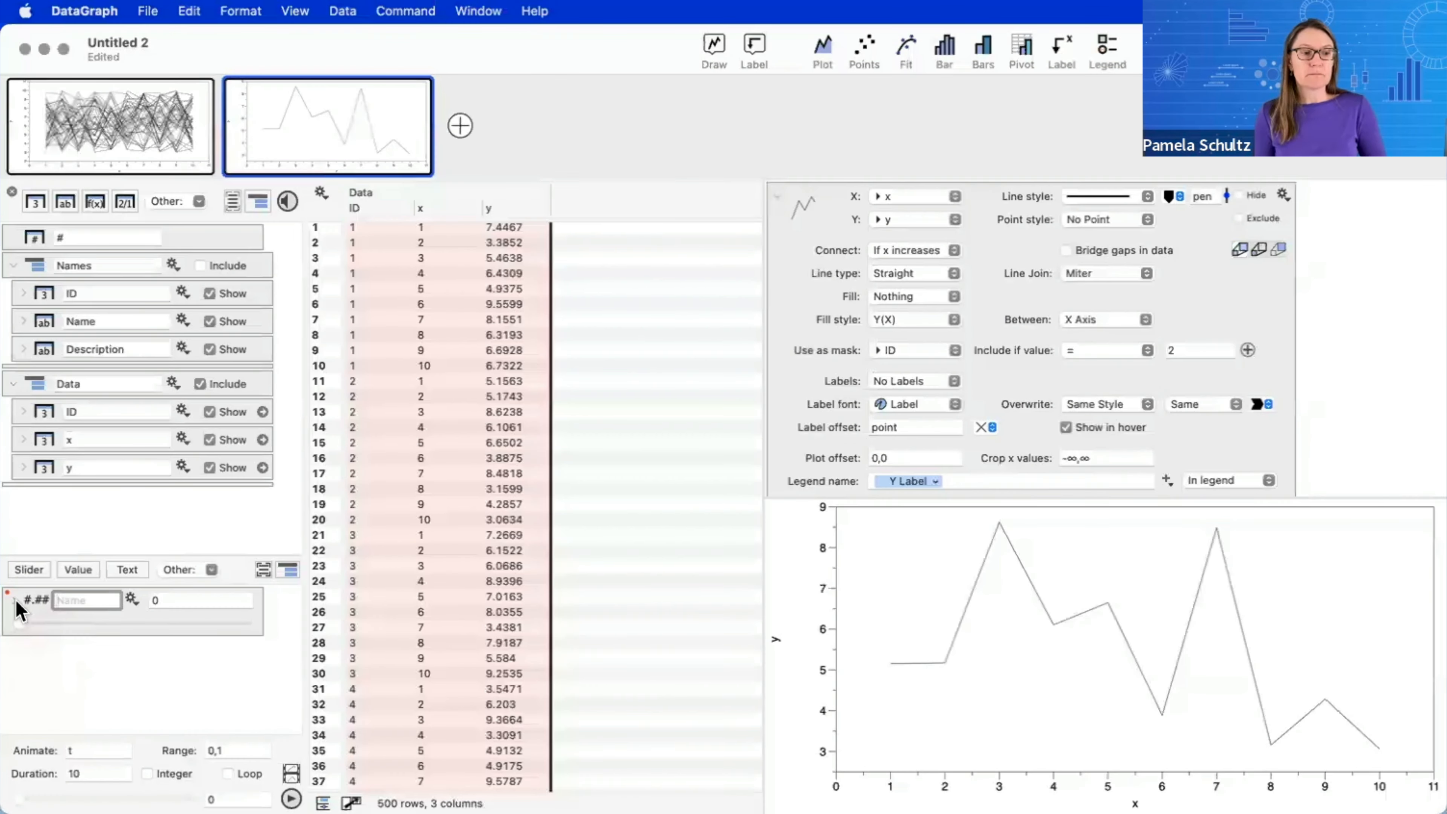
{"action": "left_click", "coordinate": [15, 601]}
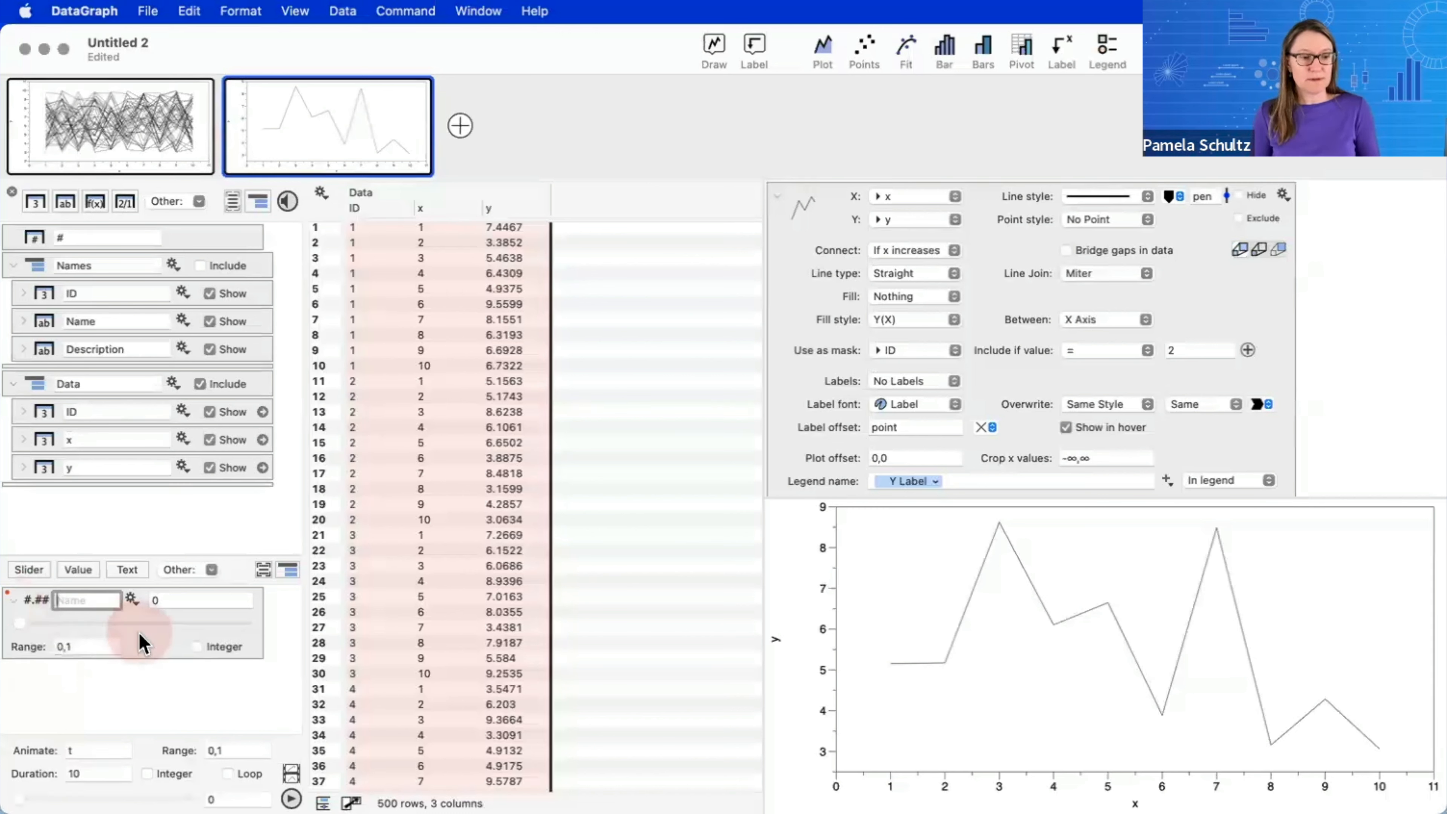
{"action": "left_click", "coordinate": [176, 625]}
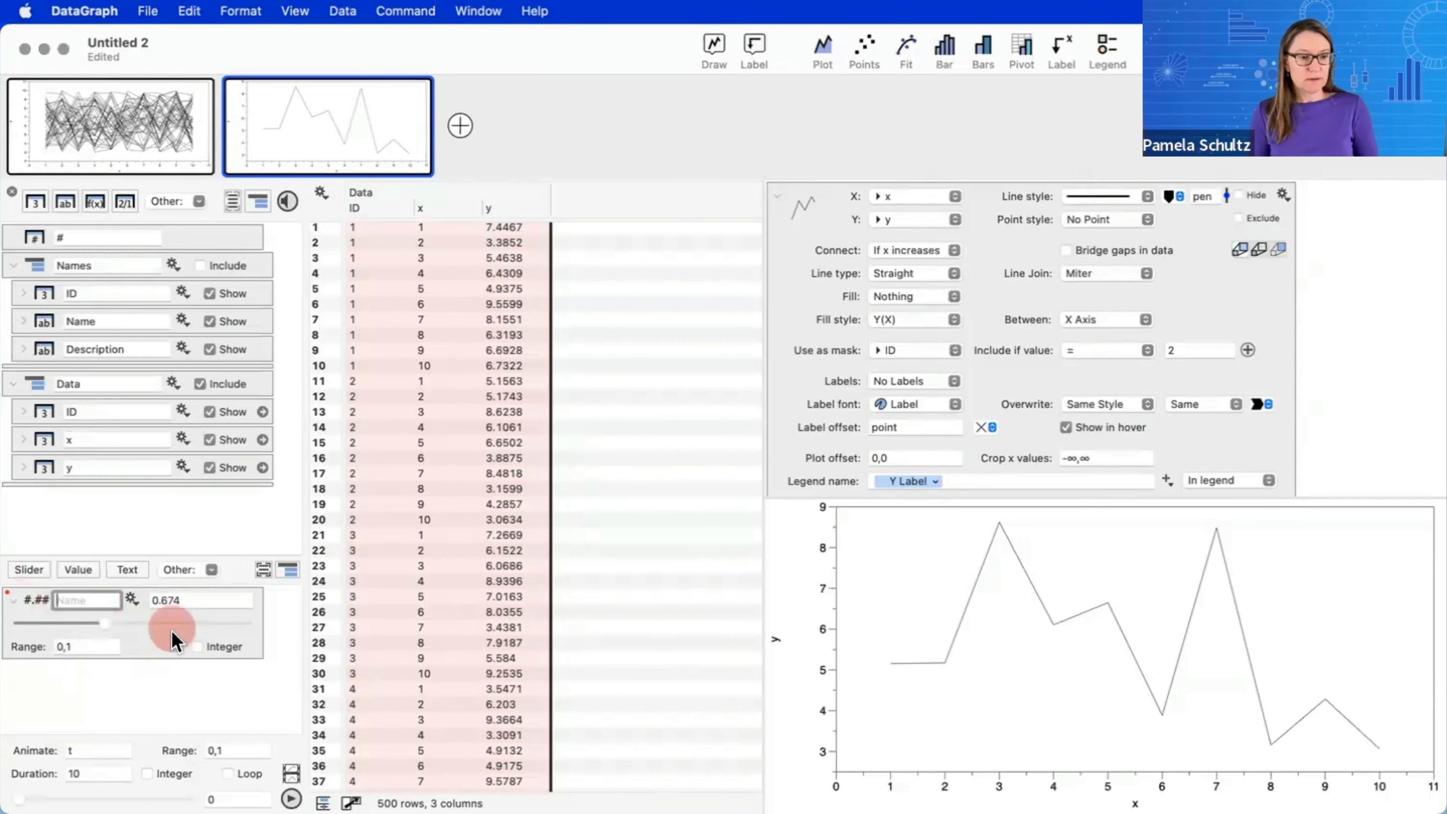
{"action": "left_click", "coordinate": [75, 646]}
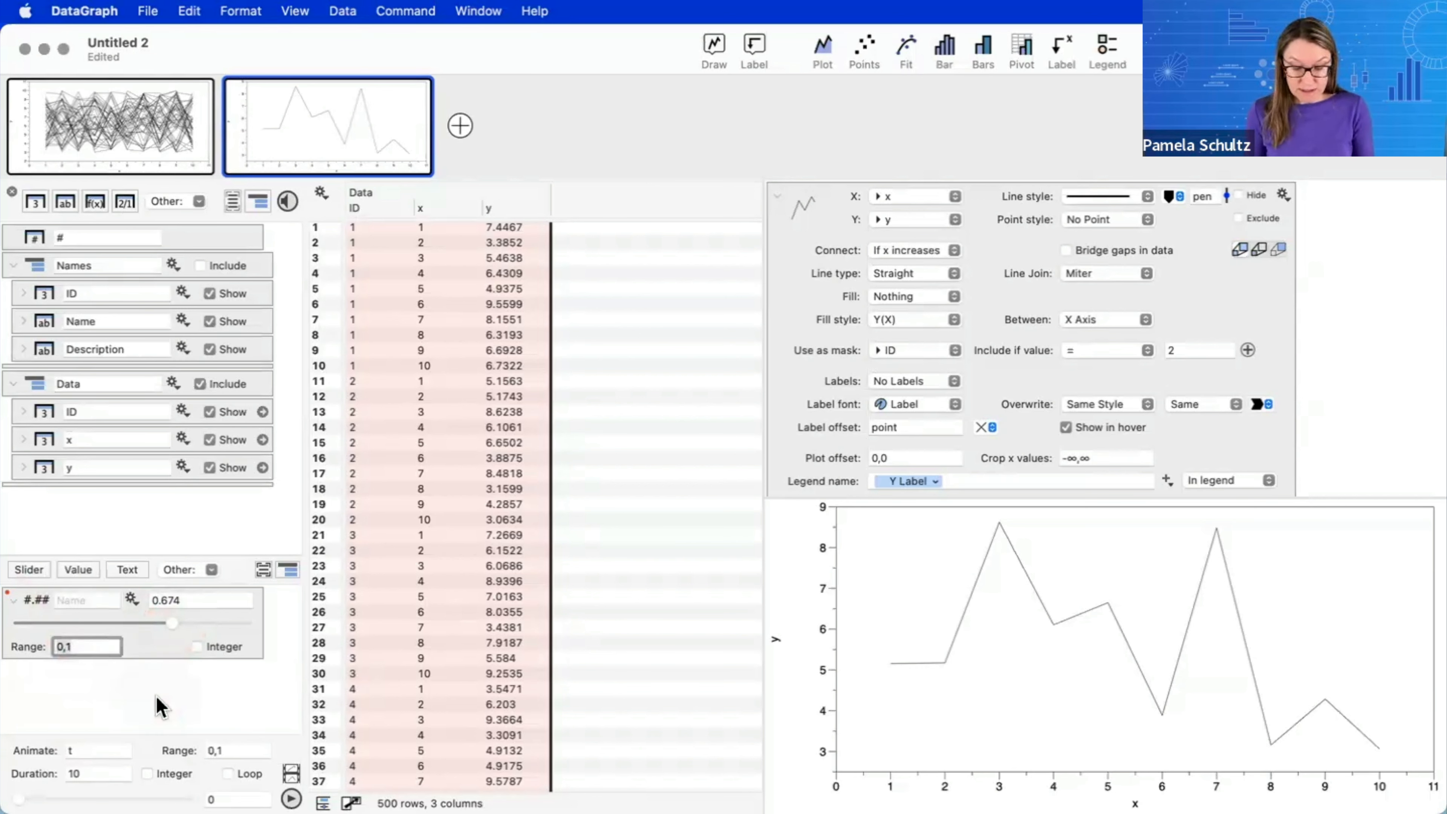
{"action": "key", "text": "Return"}
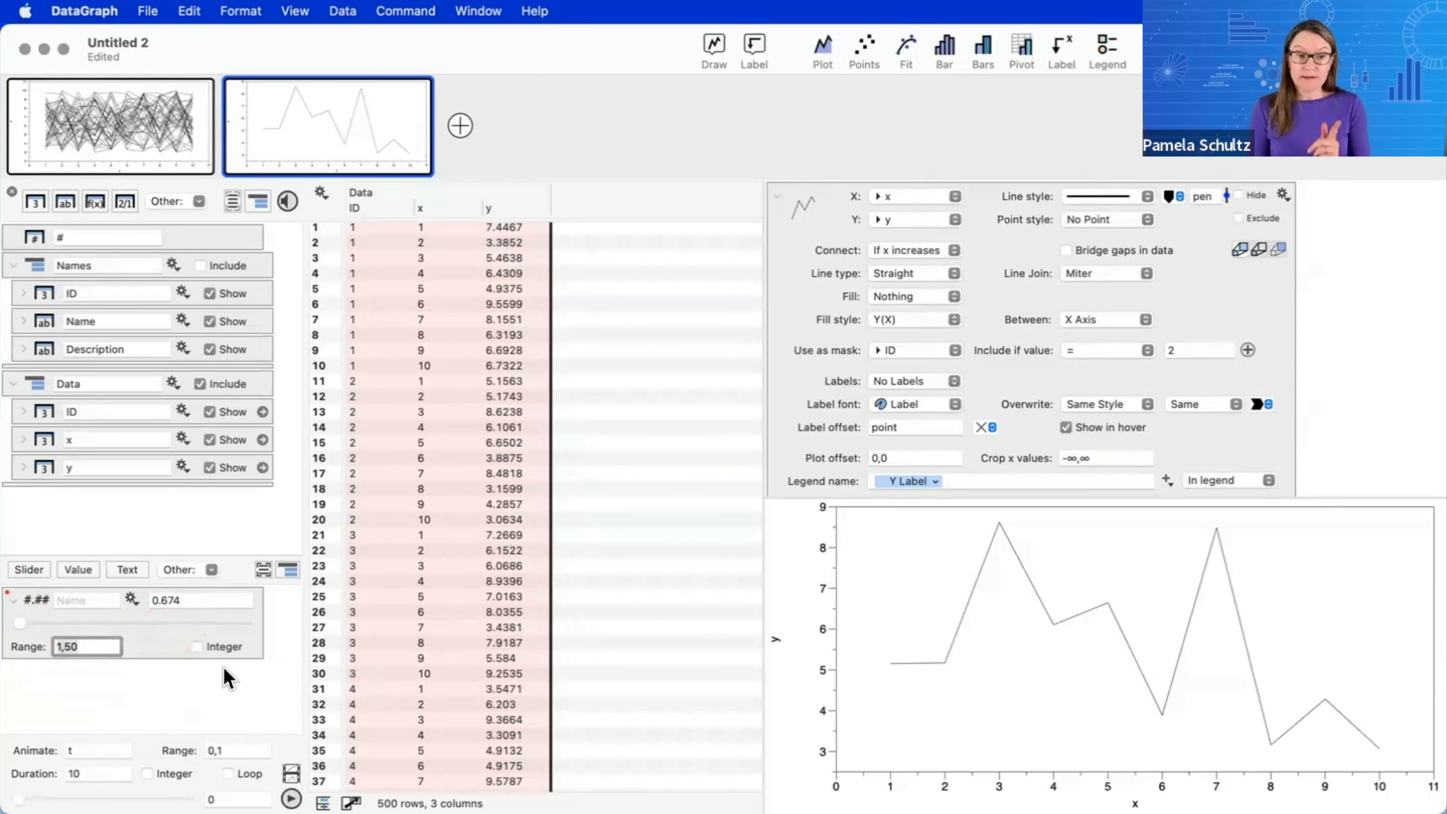
{"action": "left_click", "coordinate": [199, 648]}
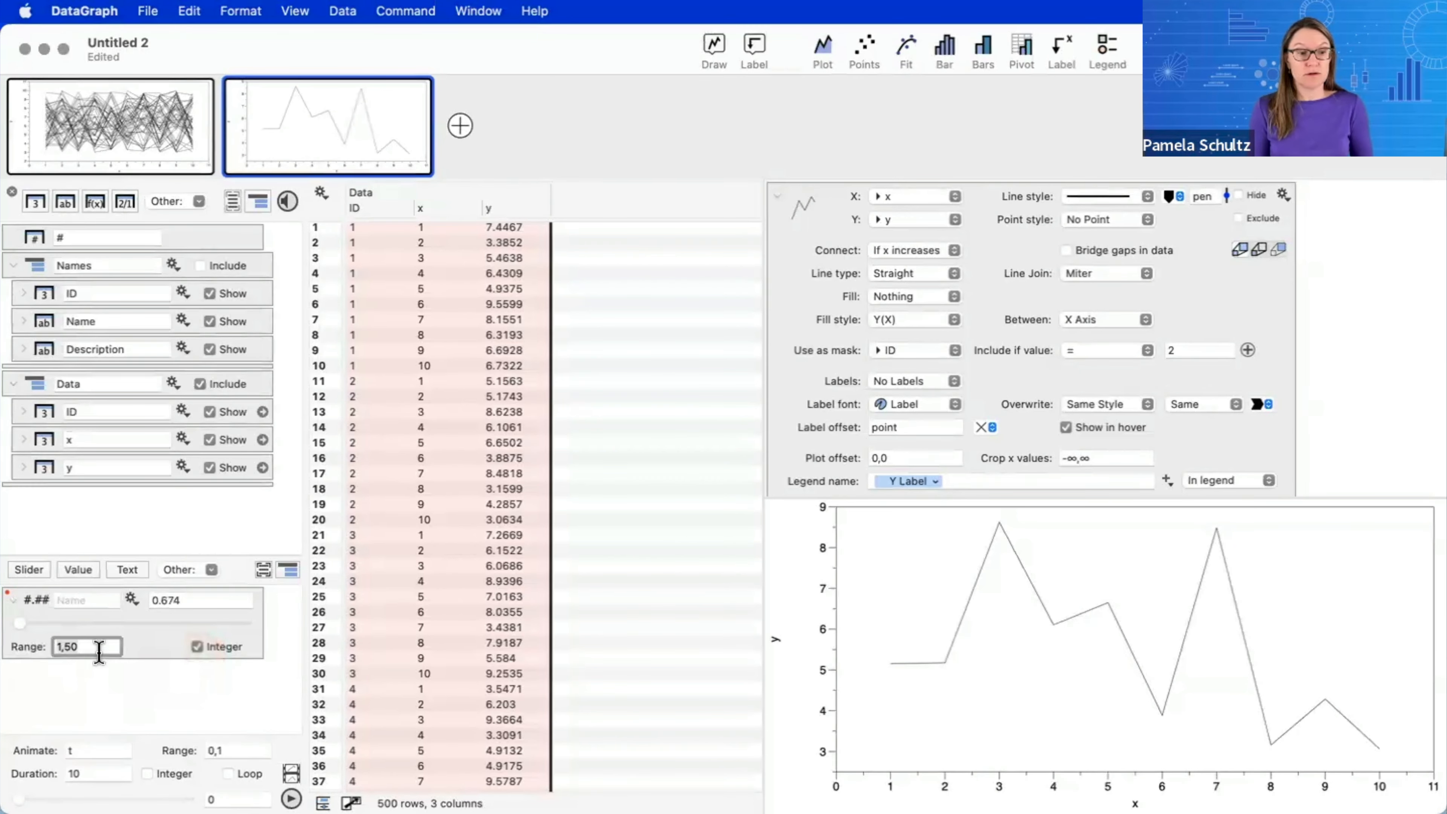
{"action": "left_click_drag", "start_coordinate": [25, 630], "coordinate": [136, 649]}
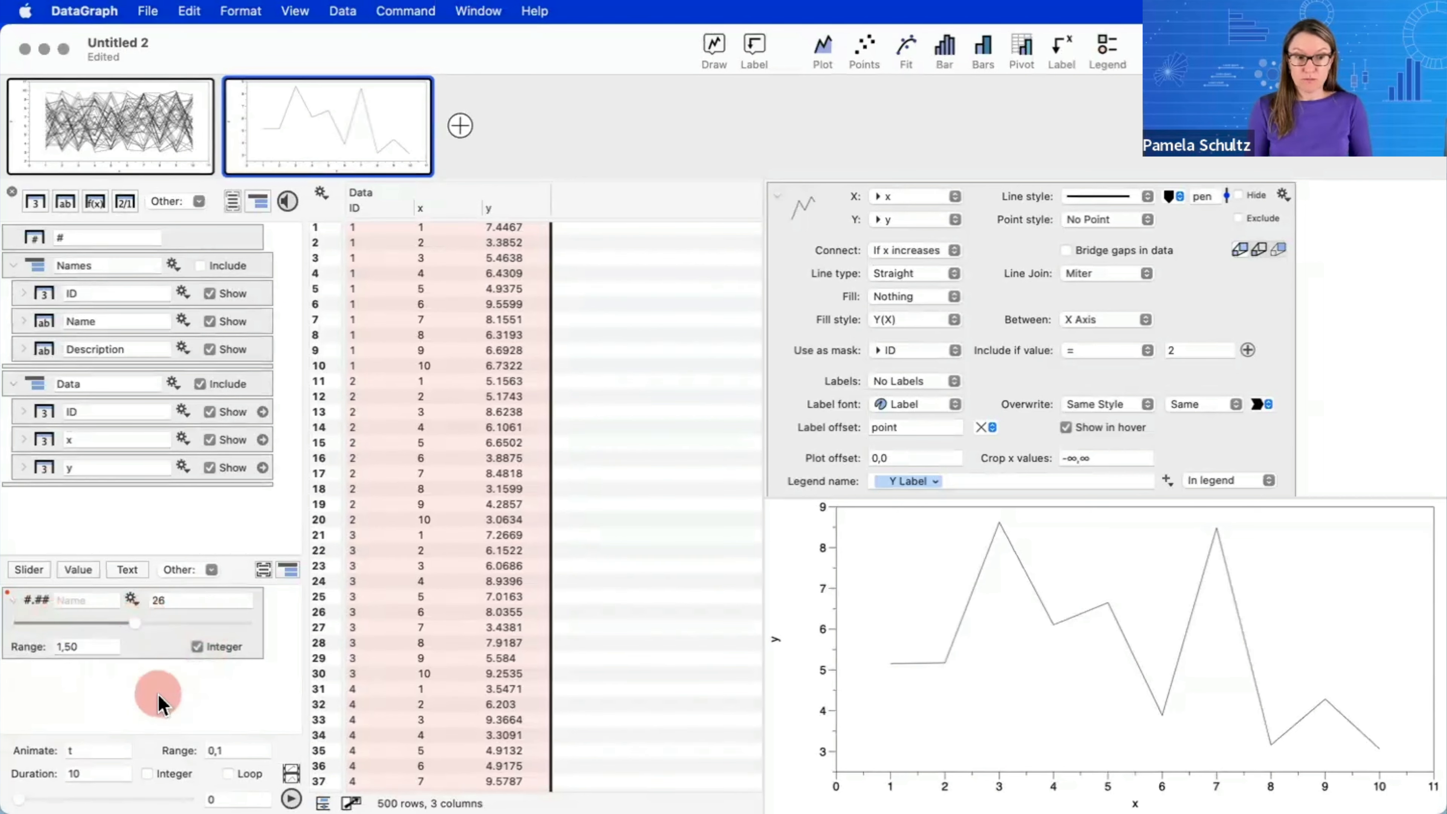
- Name the slider variable SelectID
{"action": "left_click", "coordinate": [81, 597]}
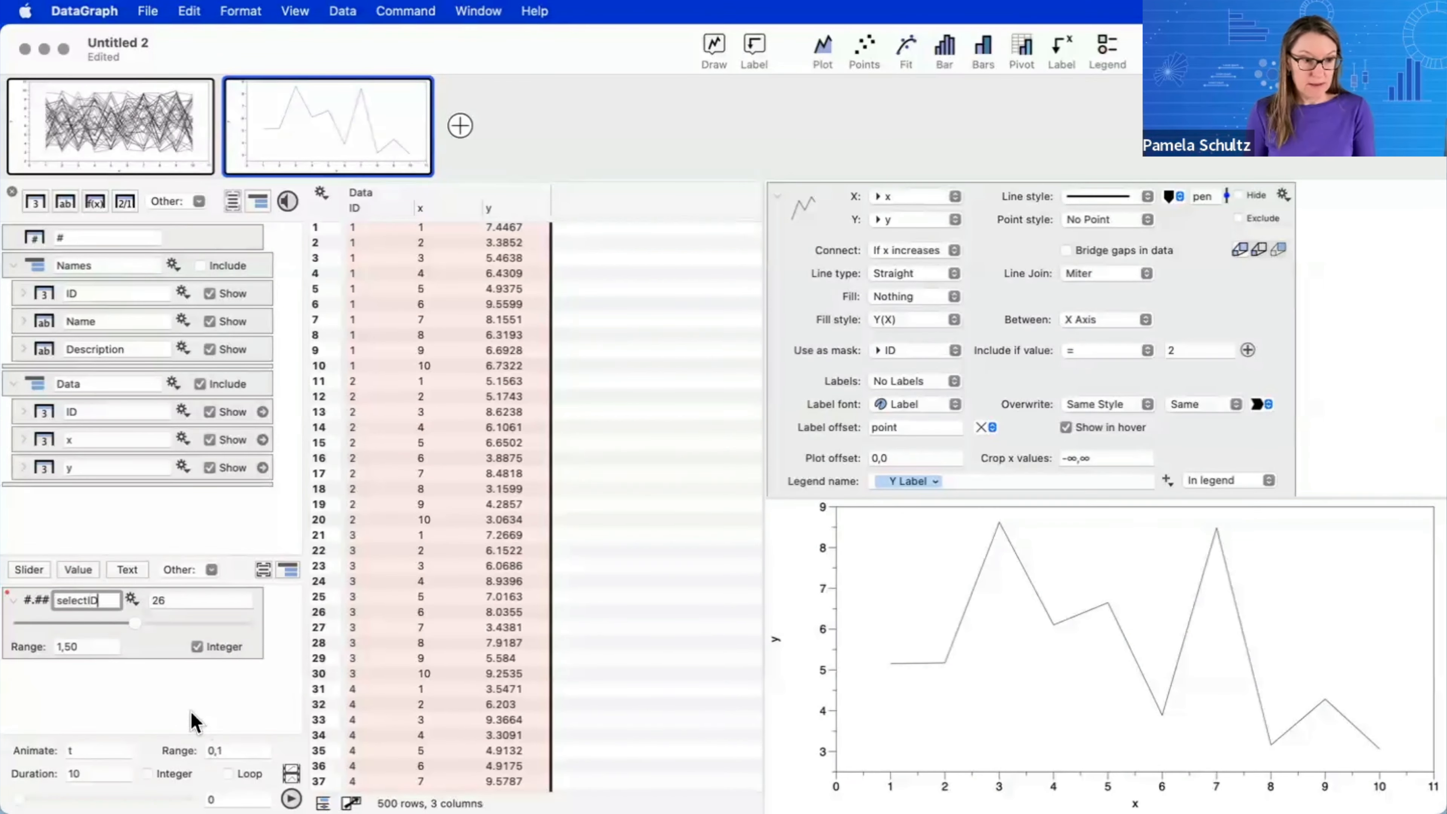
{"action": "left_click", "coordinate": [52, 603]}
{"action": "type", "text": "S"}
{"action": "left_click", "coordinate": [136, 685]}
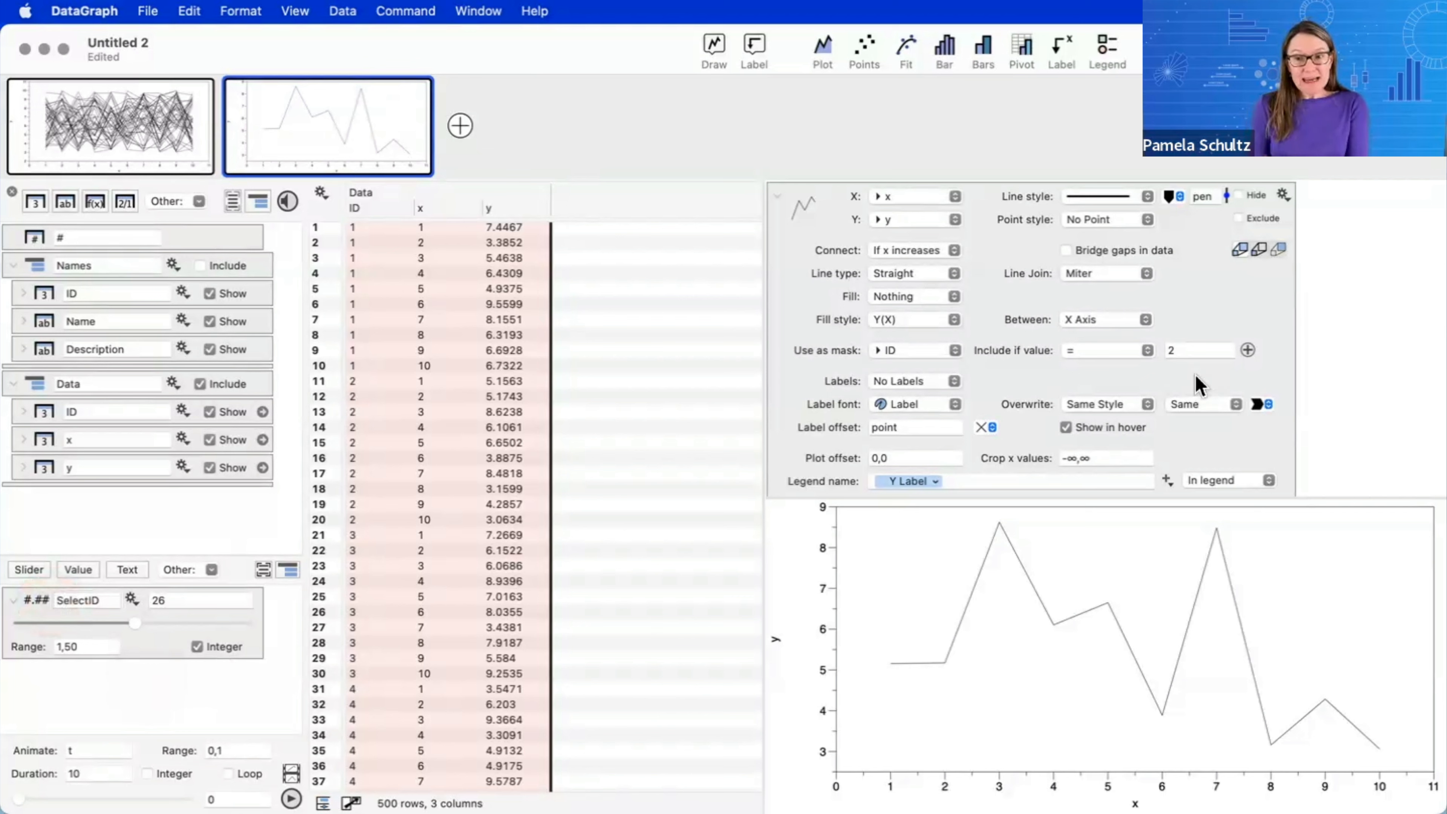
- Replace the mask's comparison value with the SelectID variable and move the slider to 22 to test the plot
{"action": "left_click", "coordinate": [1193, 349]}
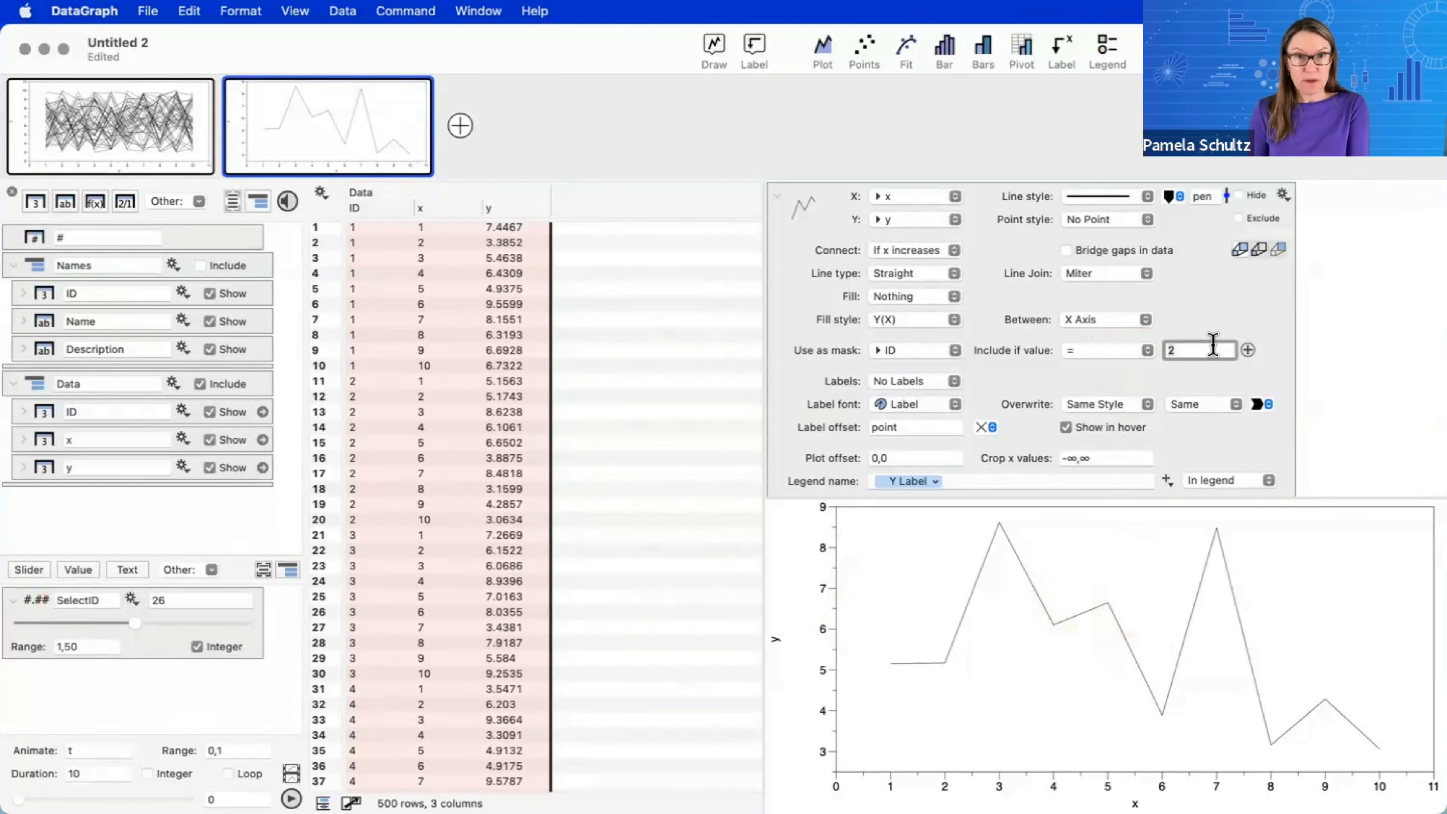
{"action": "left_click", "coordinate": [102, 600]}
{"action": "left_click", "coordinate": [189, 11]}
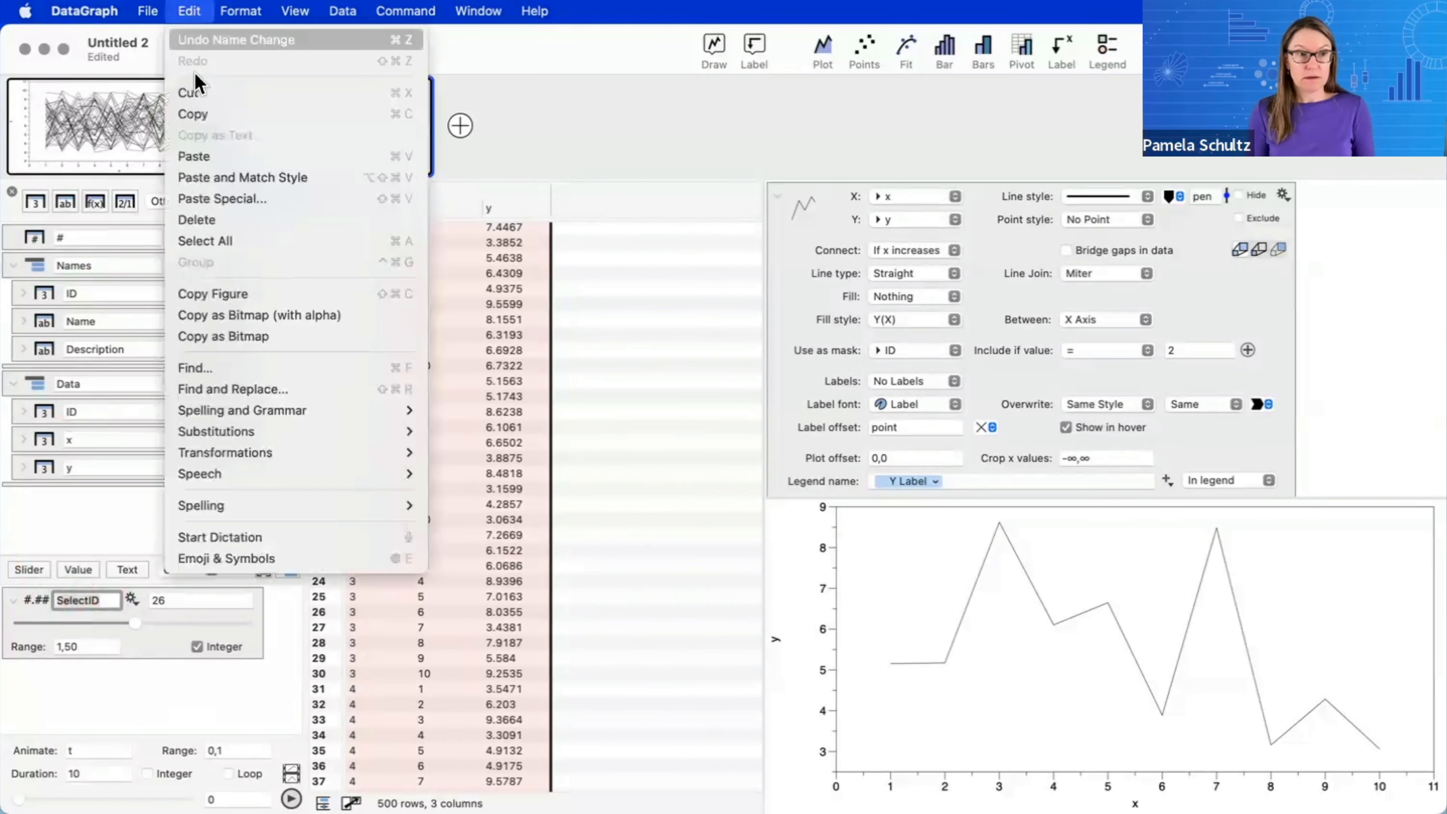
{"action": "left_click", "coordinate": [219, 115]}
{"action": "left_click", "coordinate": [1190, 350]}
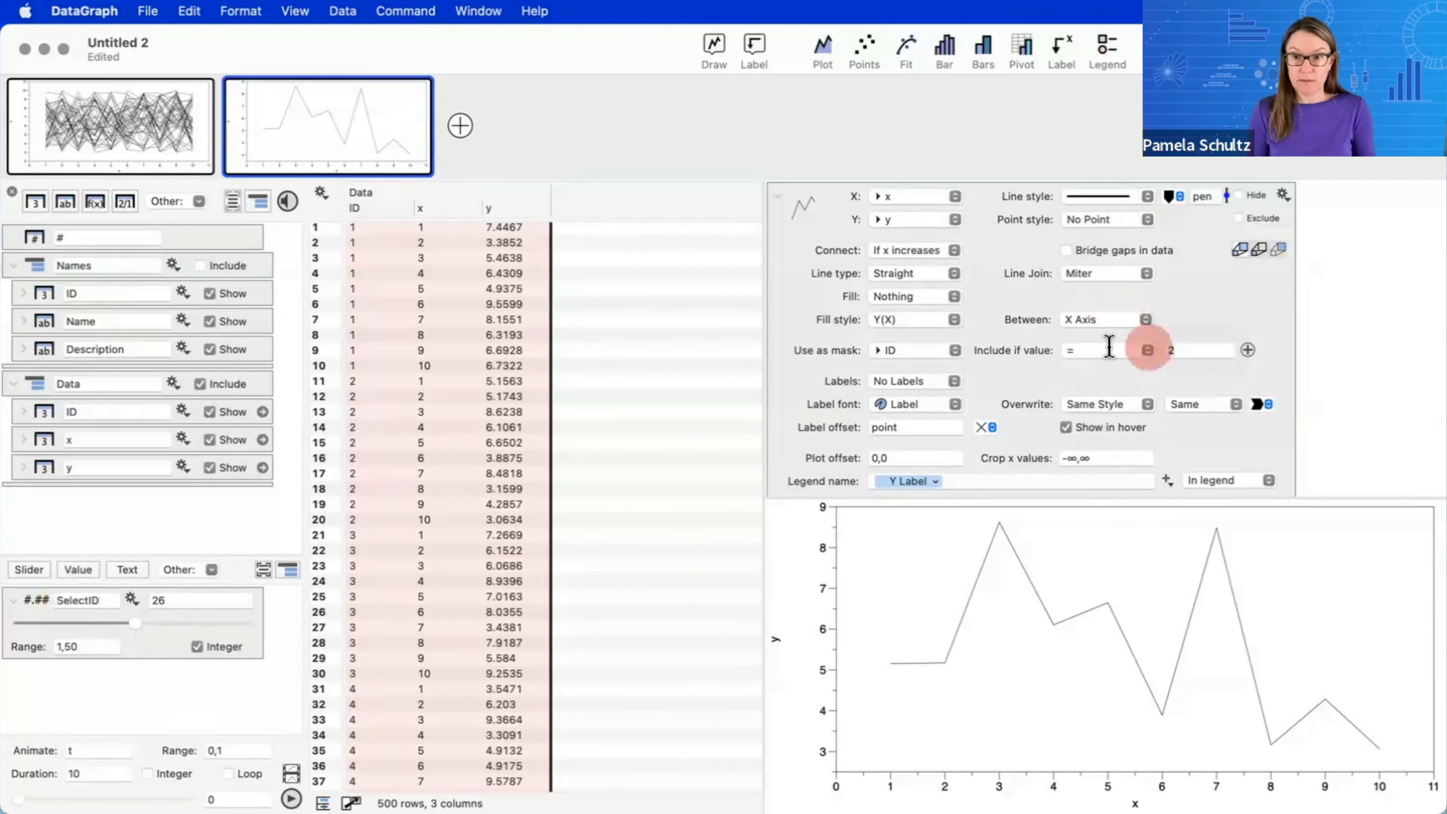
{"action": "key", "text": "super+v"}
{"action": "left_click", "coordinate": [1224, 299]}
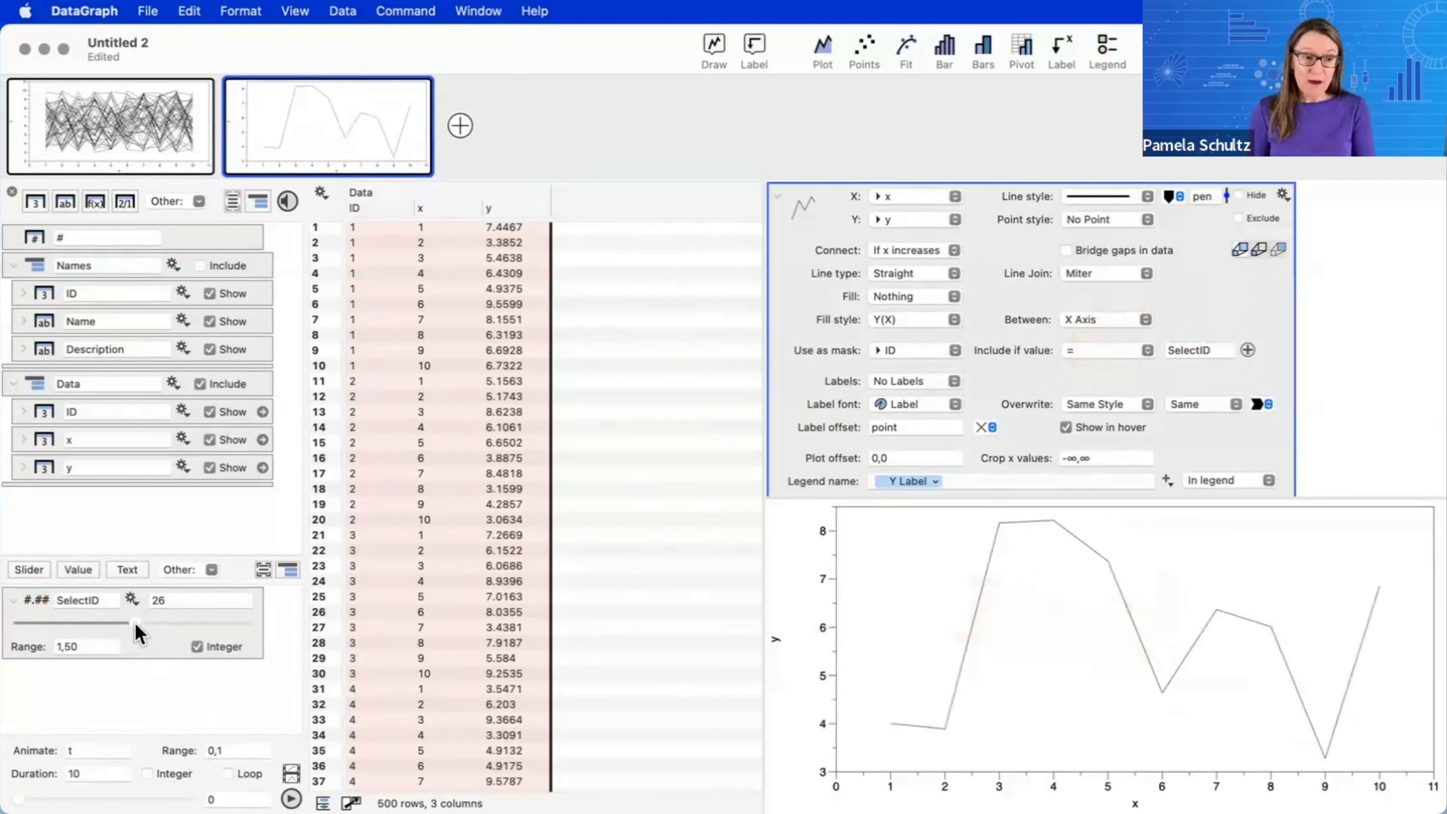
{"action": "mouse_move", "coordinate": [131, 621]}
{"action": "left_mouse_down"}
{"action": "mouse_move", "coordinate": [79, 622]}
{"action": "mouse_move", "coordinate": [181, 627]}
{"action": "mouse_move", "coordinate": [116, 623]}
{"action": "left_mouse_up"}
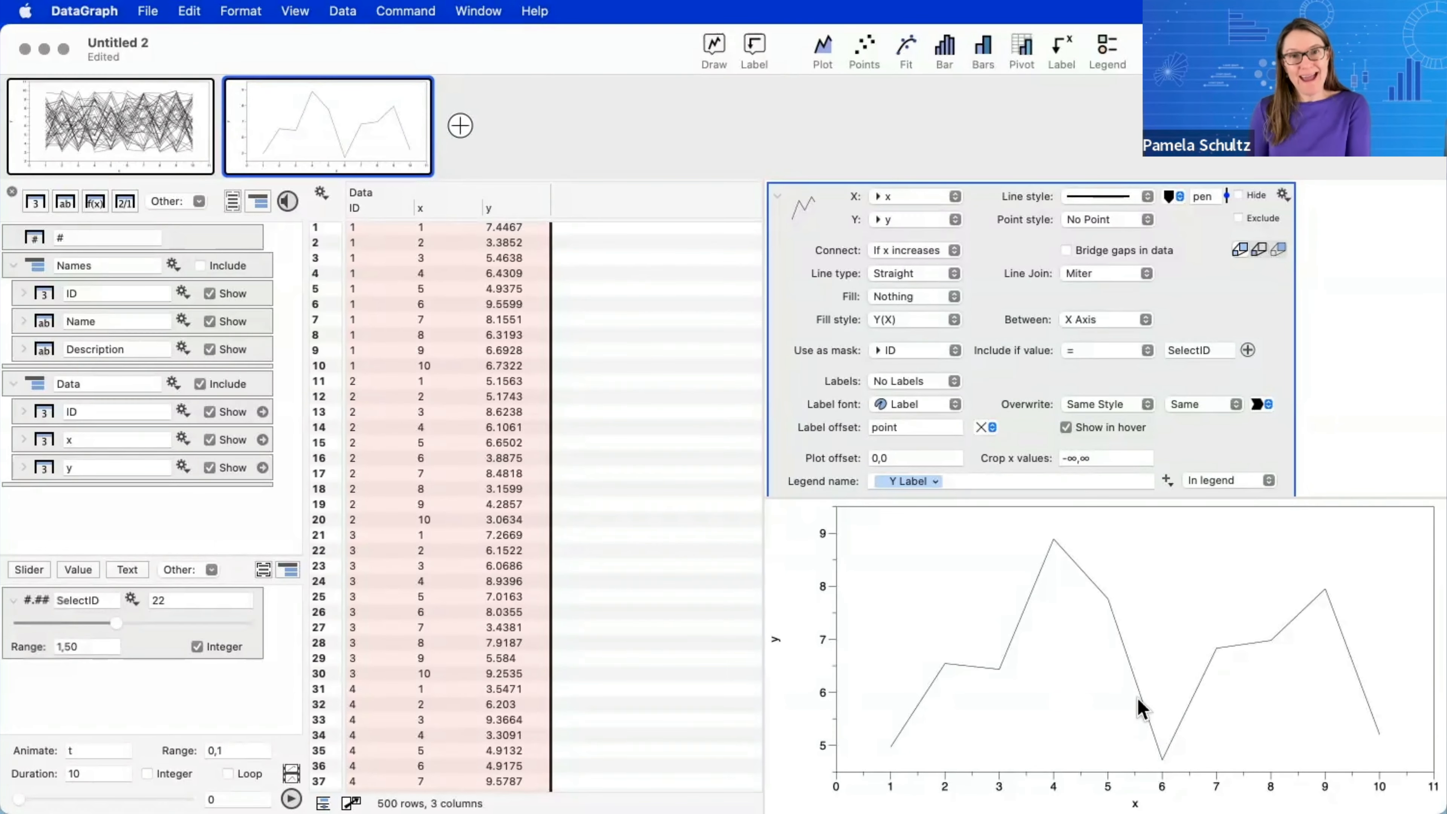
- Include the Names group in the data table again and view its columns beside the Data group
{"action": "left_click", "coordinate": [204, 264]}
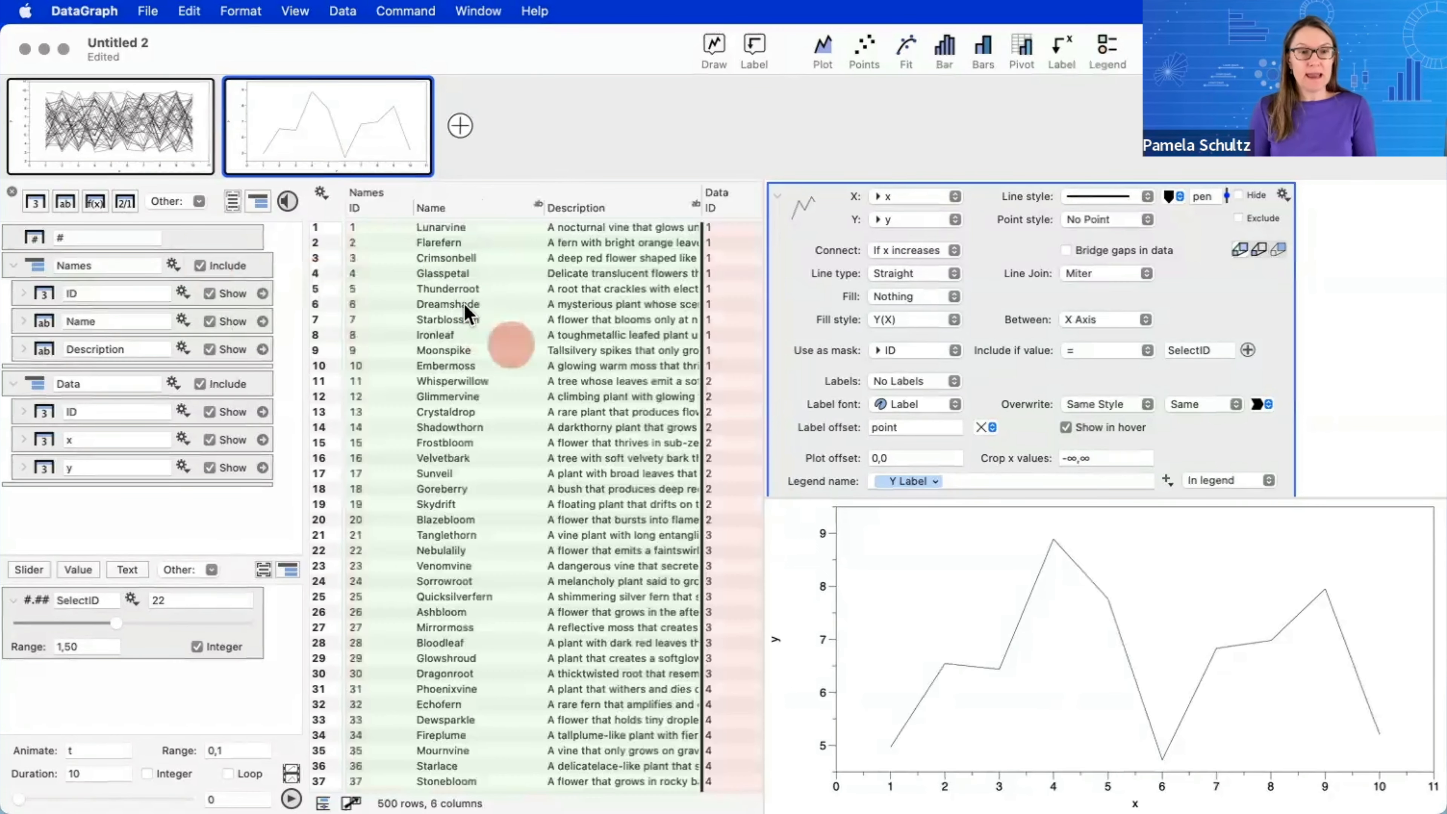
{"action": "scroll", "coordinate": [555, 381], "scroll_direction": "right", "scroll_amount": 2}
{"action": "scroll", "coordinate": [555, 381], "scroll_direction": "right", "scroll_amount": 1}
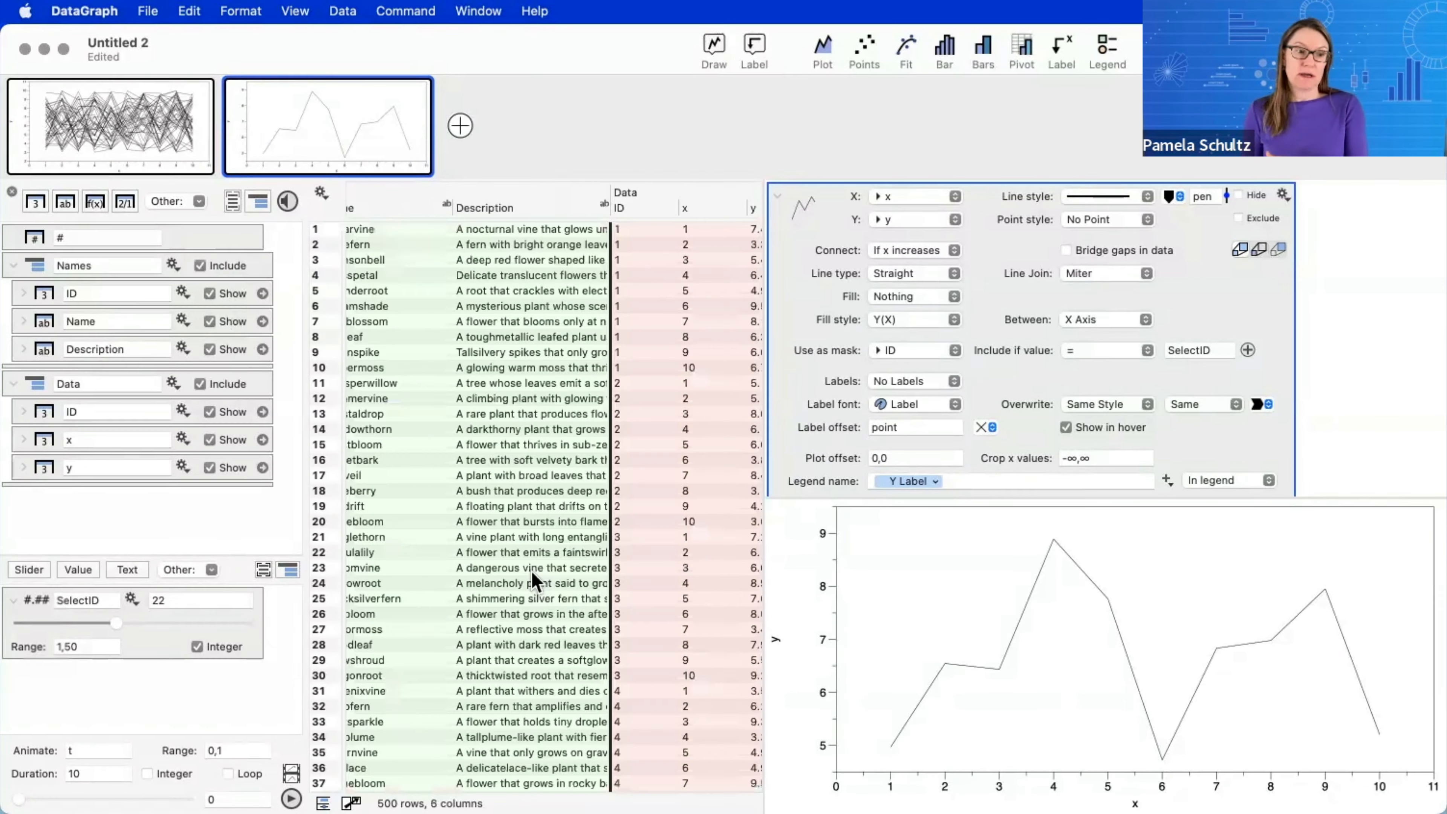
- Collapse the SelectID slider and plot command settings, and enlarge the area that holds the variables
{"action": "left_click", "coordinate": [13, 600]}
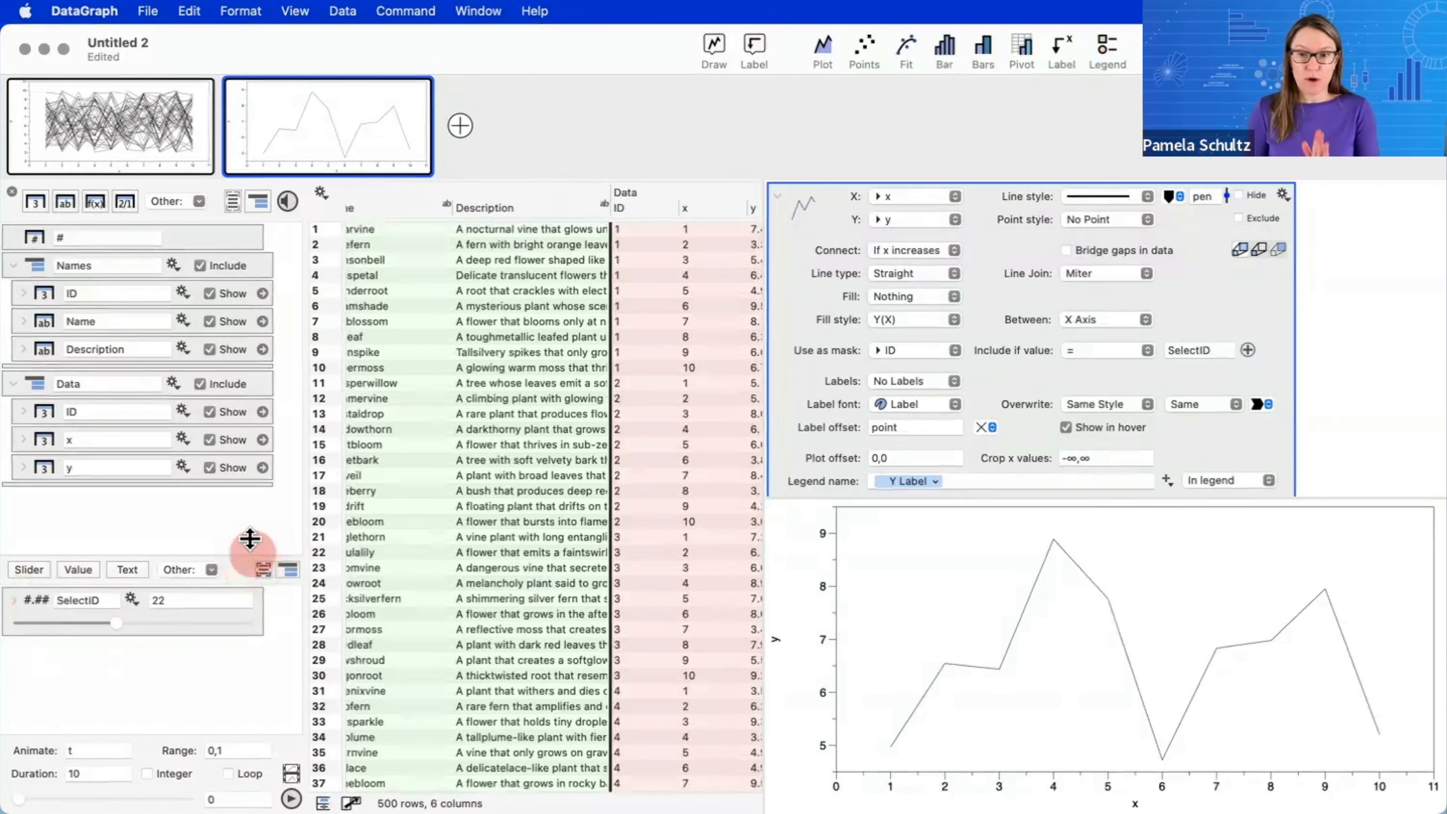
{"action": "left_click_drag", "start_coordinate": [249, 551], "coordinate": [250, 523]}
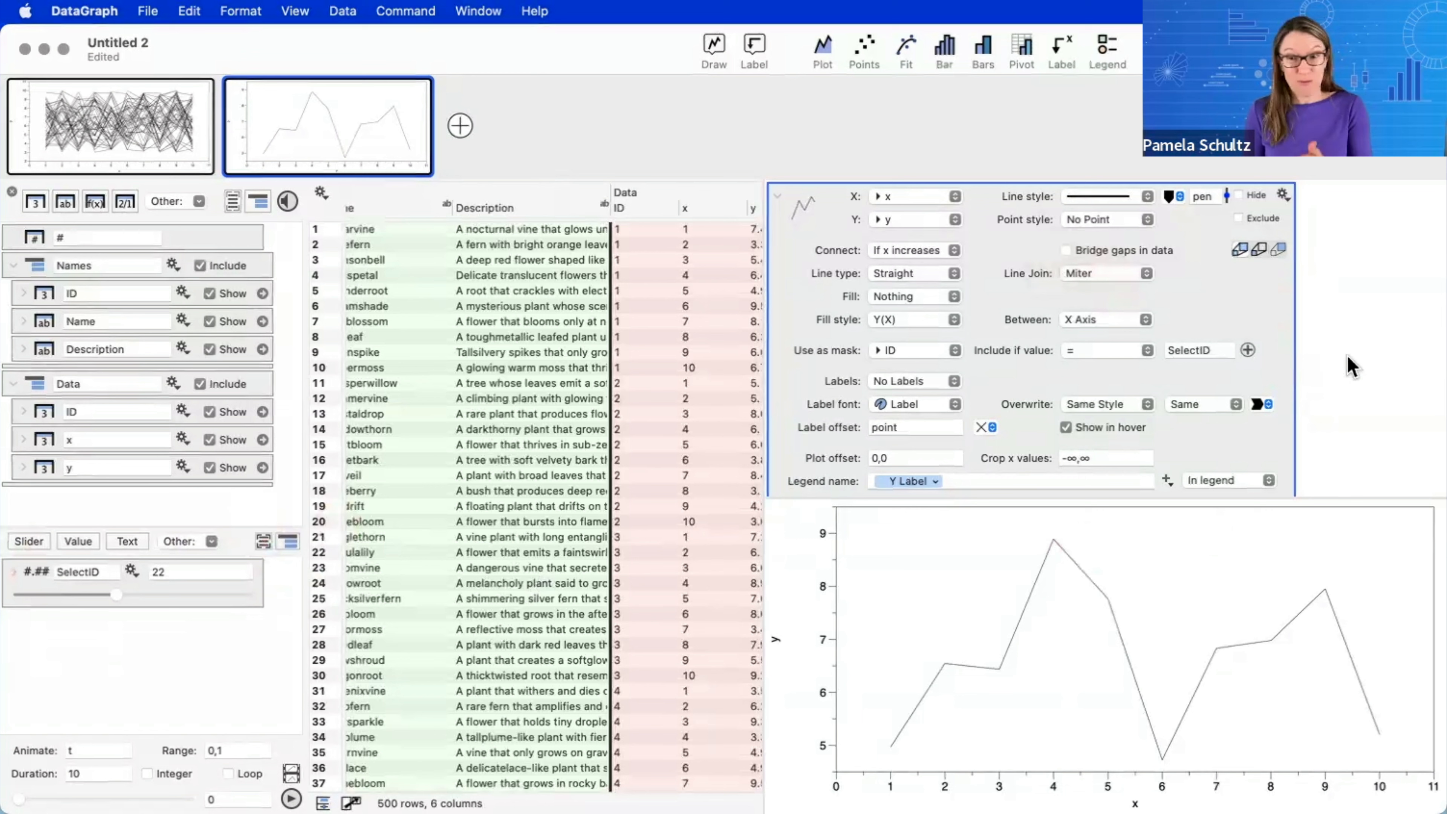
{"action": "left_click", "coordinate": [778, 198]}
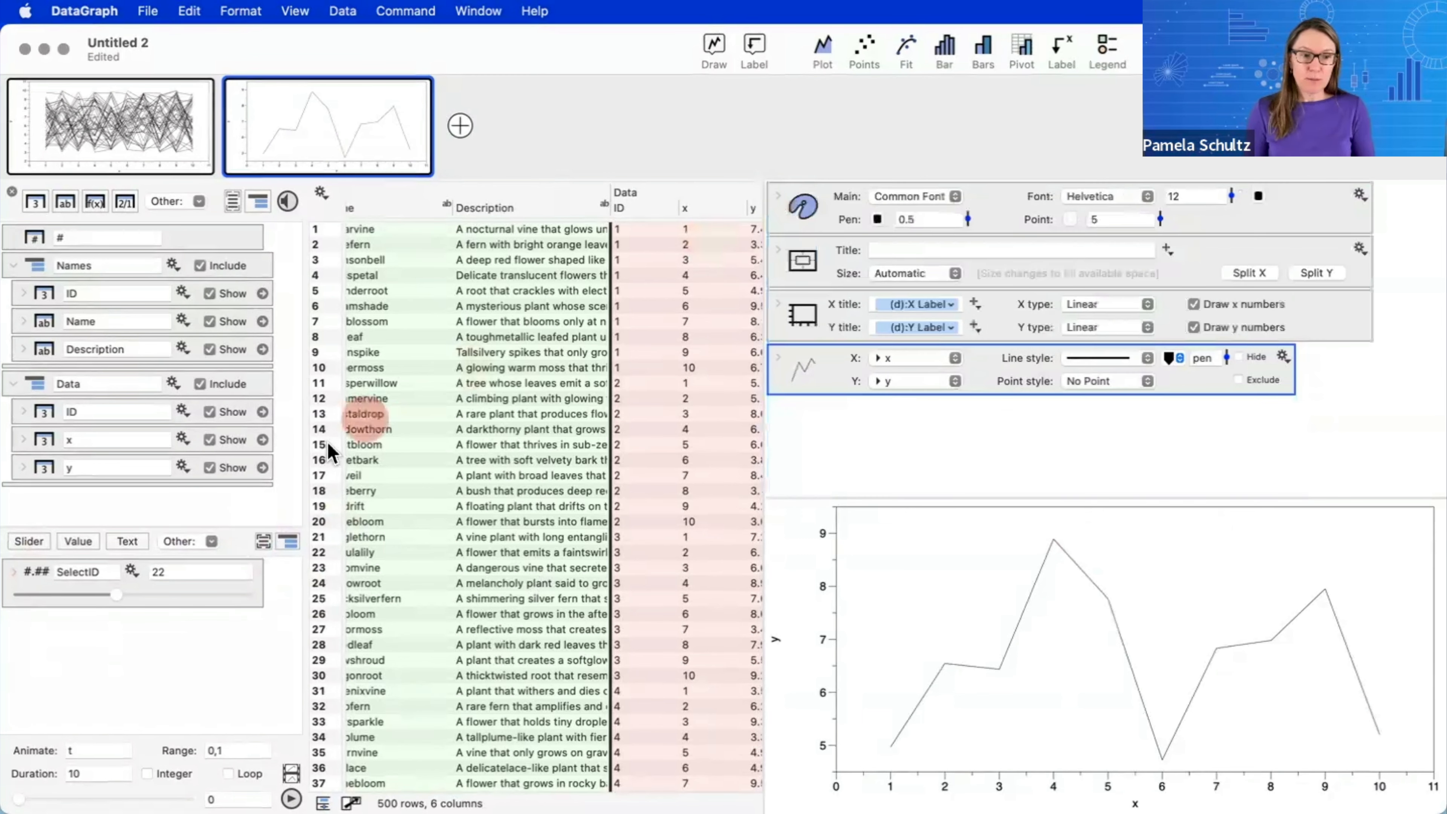
- Add a Text from Column variable below the SelectID slider and expand its settings
{"action": "left_click", "coordinate": [212, 541]}
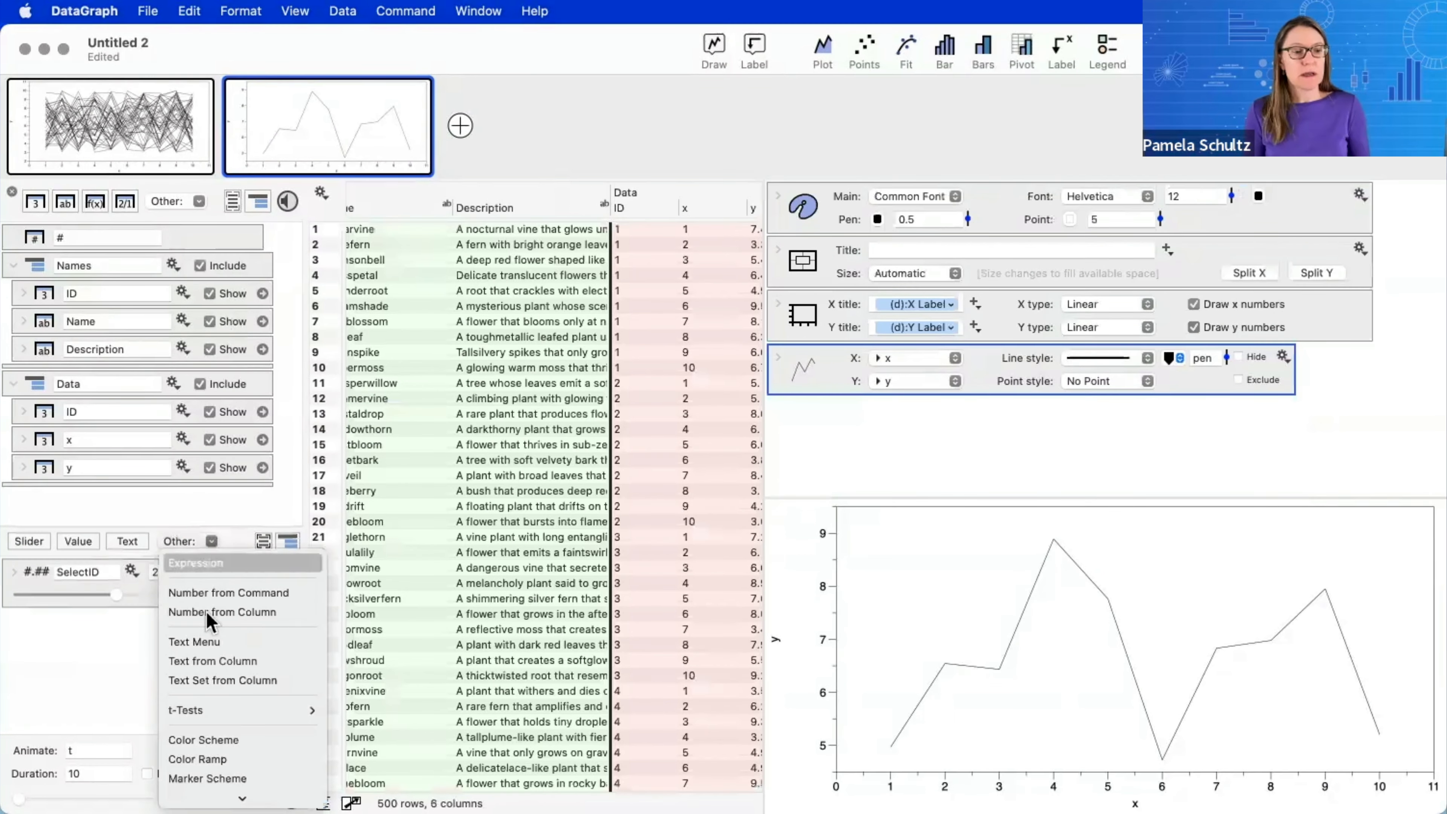
{"action": "left_click", "coordinate": [251, 666]}
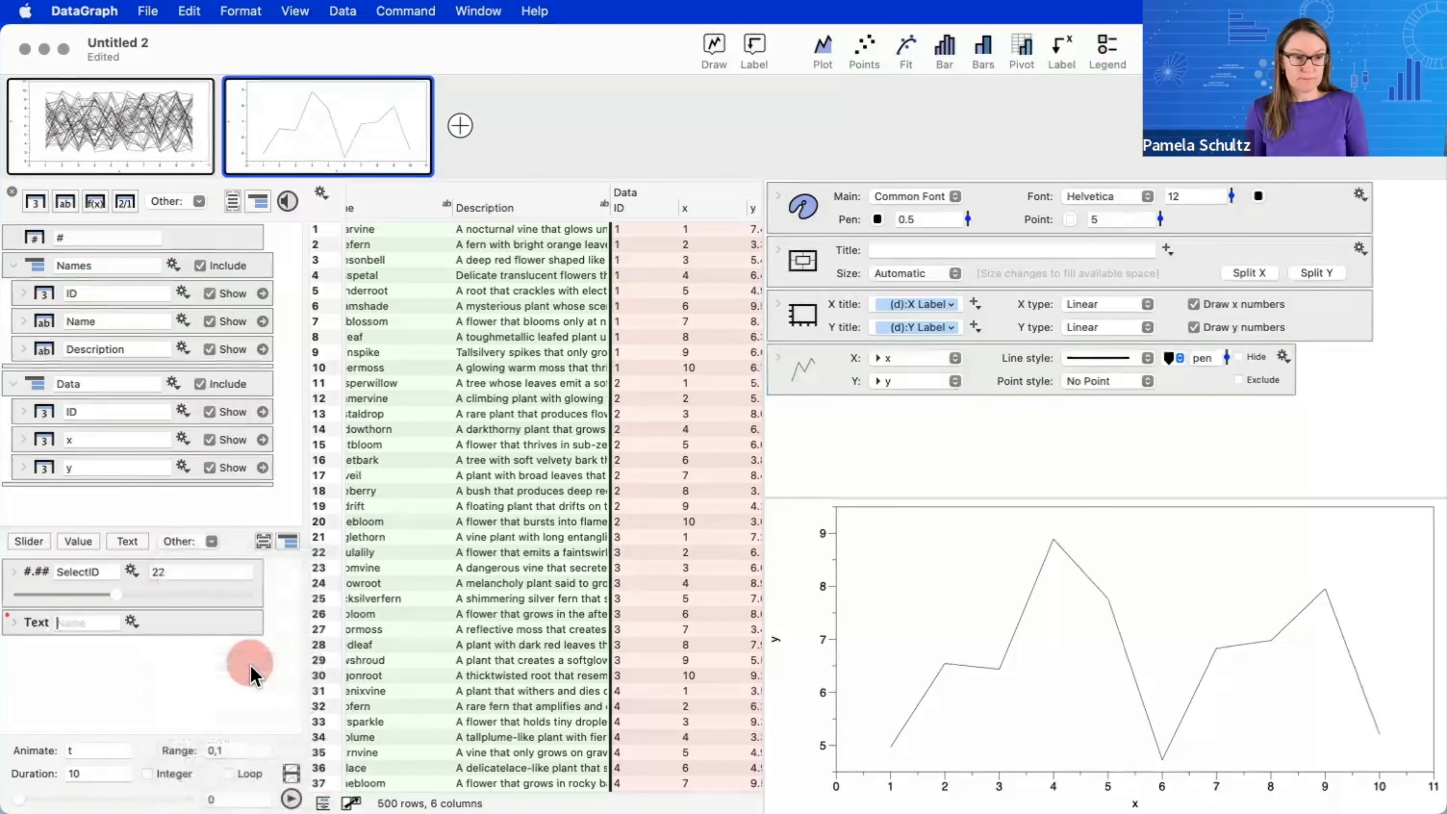
{"action": "left_click", "coordinate": [14, 625]}
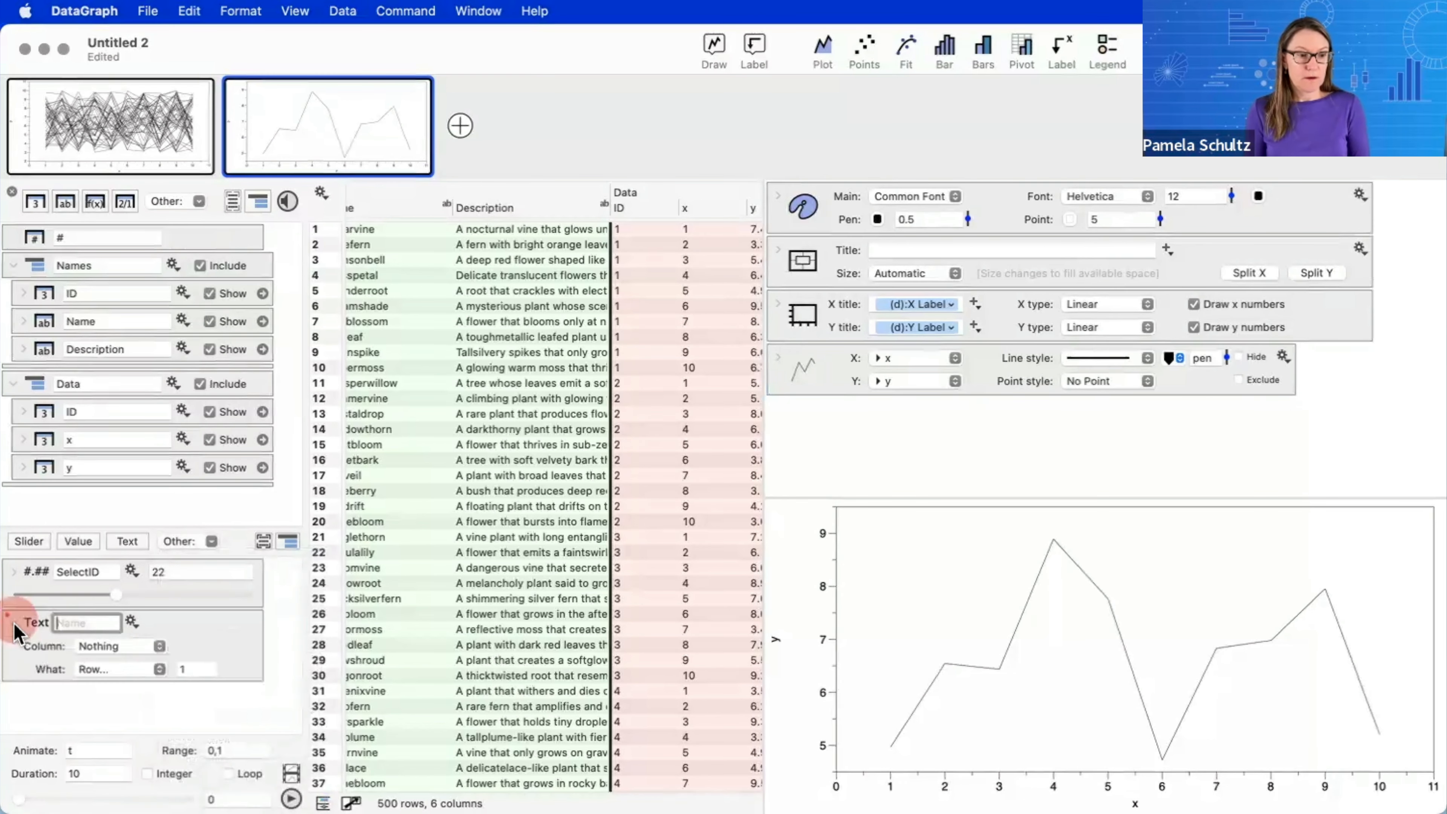
{"action": "left_click", "coordinate": [222, 636]}
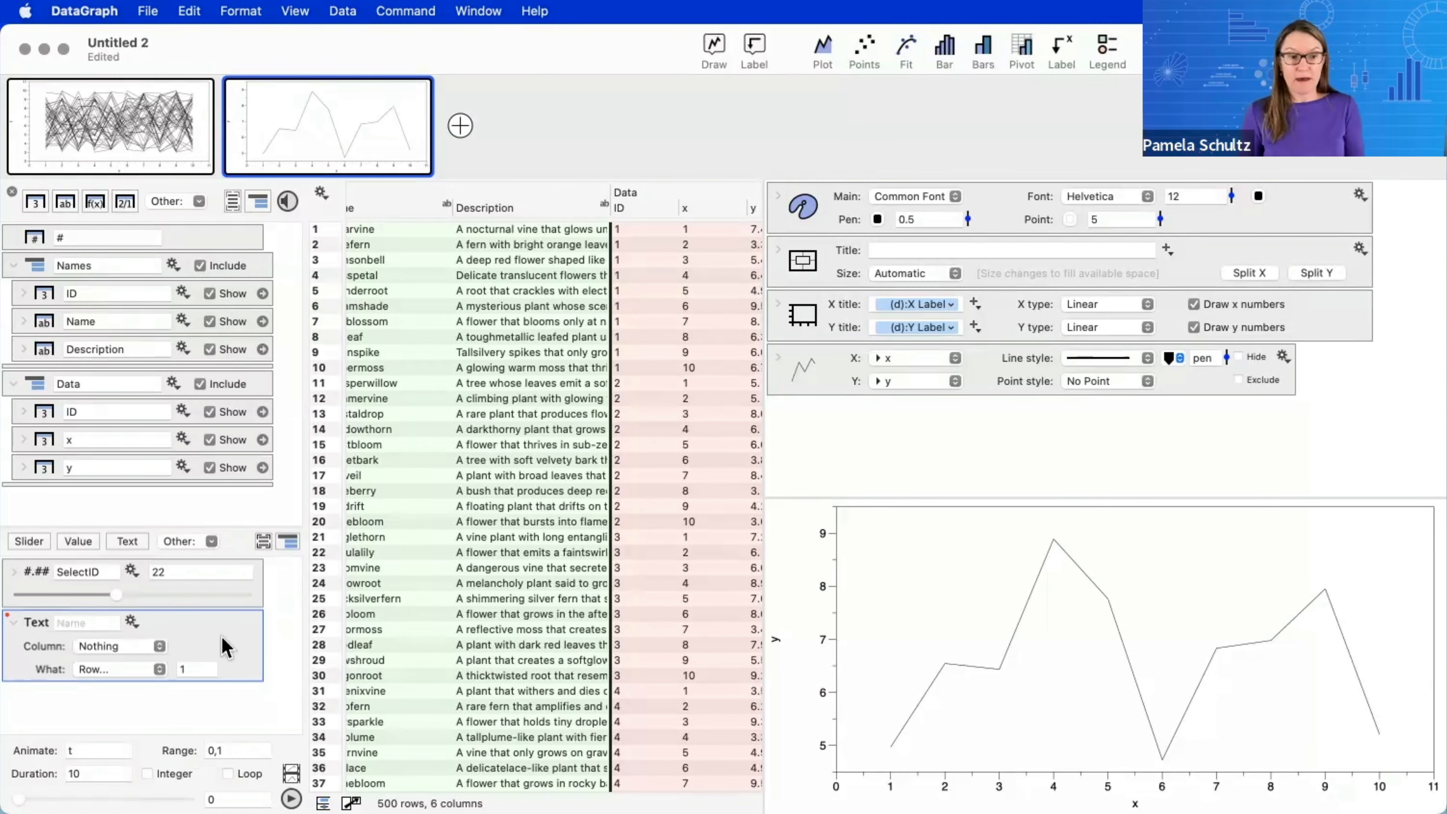
- Set the new text variable to read from the Name column of the Names group
{"action": "scroll", "coordinate": [443, 501], "scroll_direction": "left", "scroll_amount": 5}
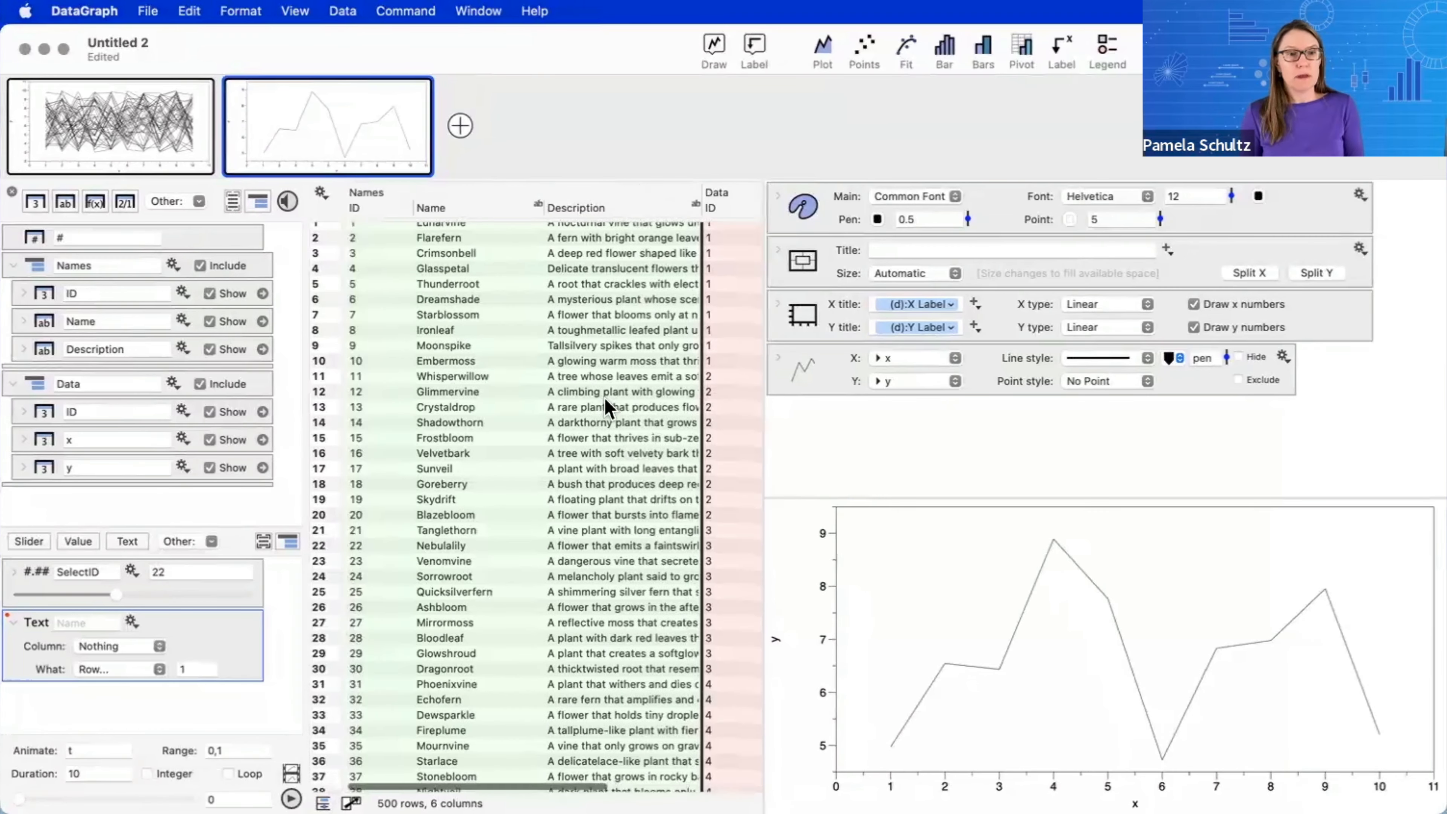
{"action": "scroll", "coordinate": [605, 398], "scroll_direction": "up", "scroll_amount": 1}
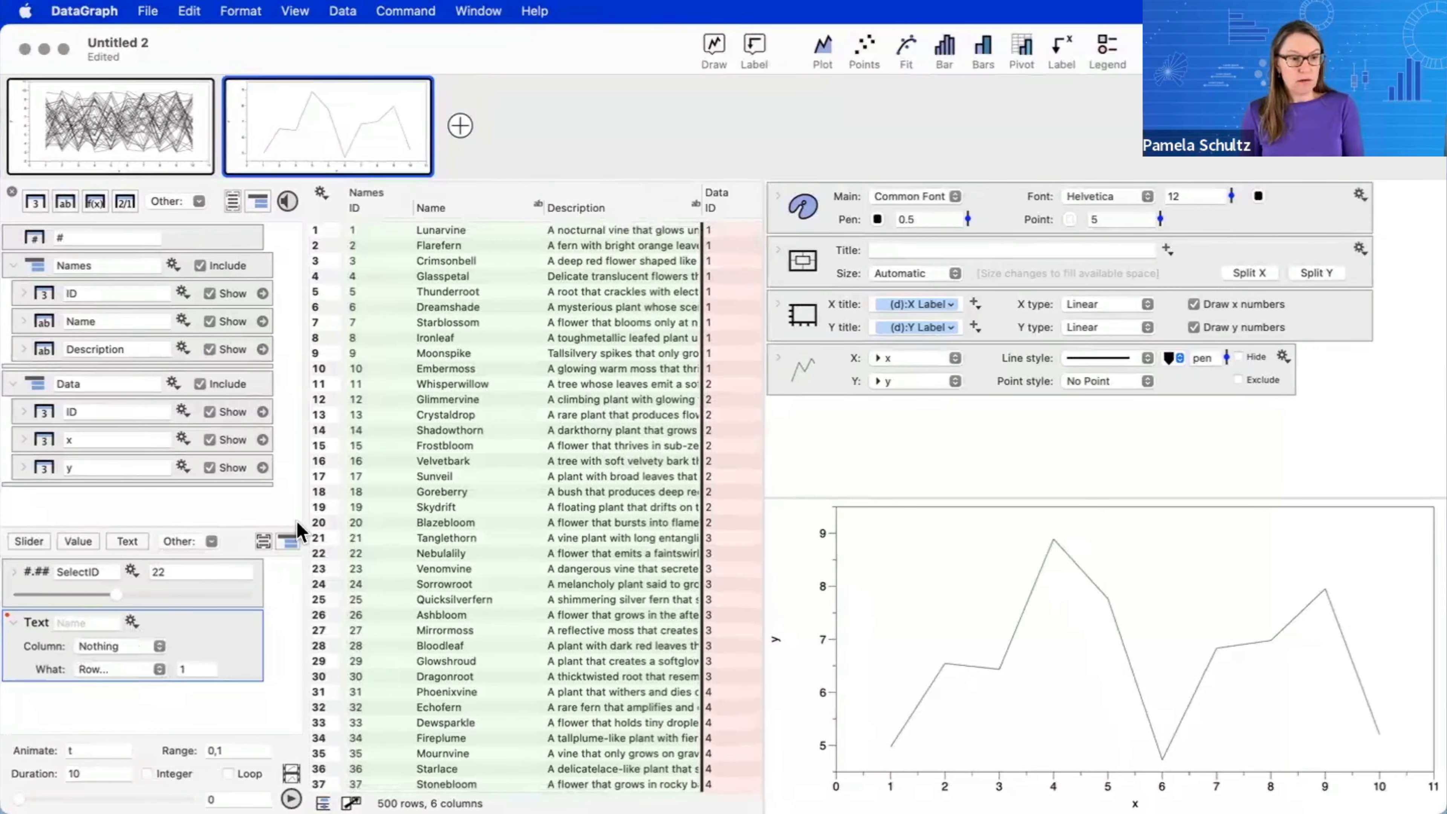
{"action": "left_click", "coordinate": [452, 210]}
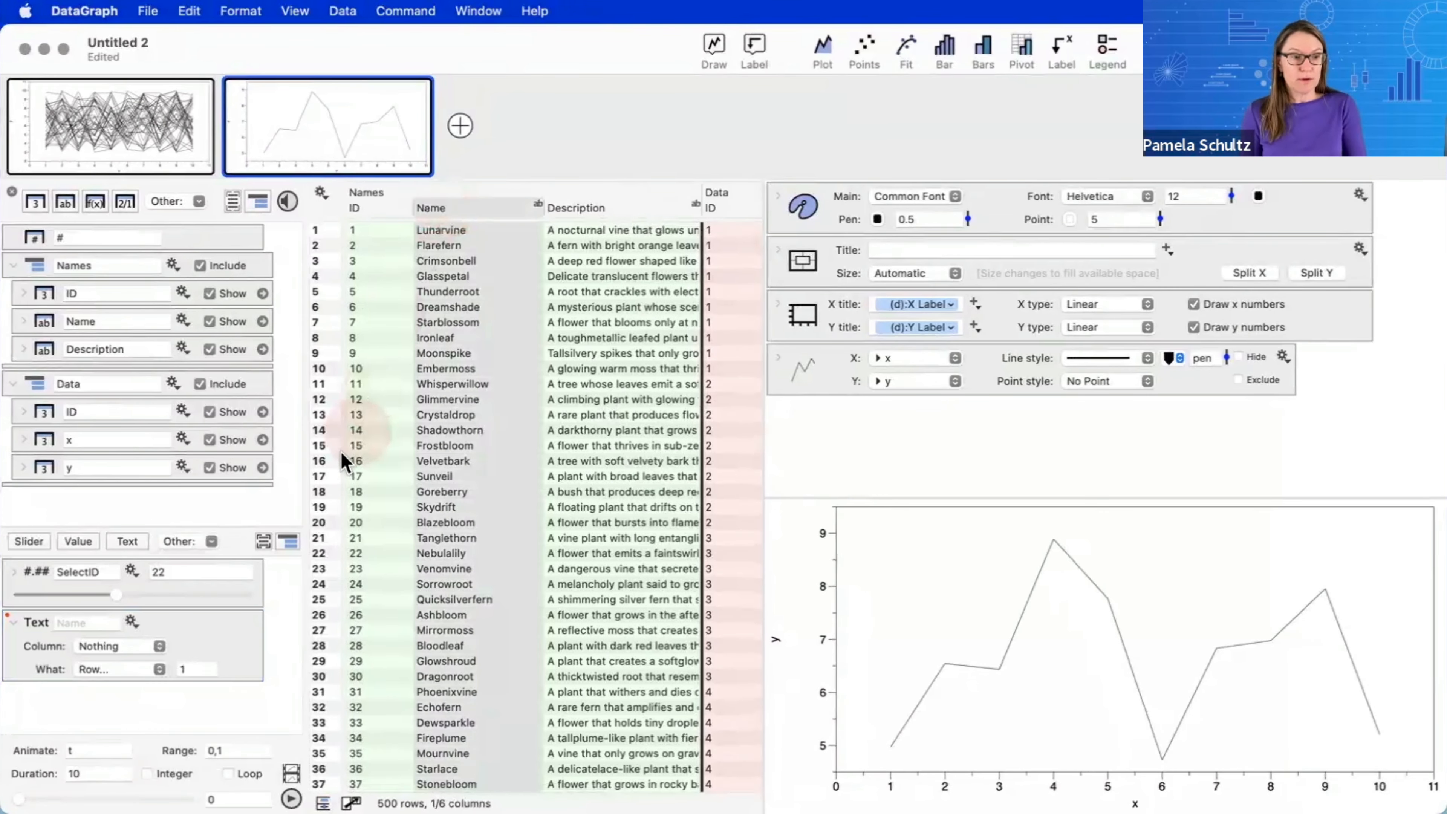
{"action": "left_click", "coordinate": [130, 646]}
{"action": "mouse_move", "coordinate": [120, 700]}
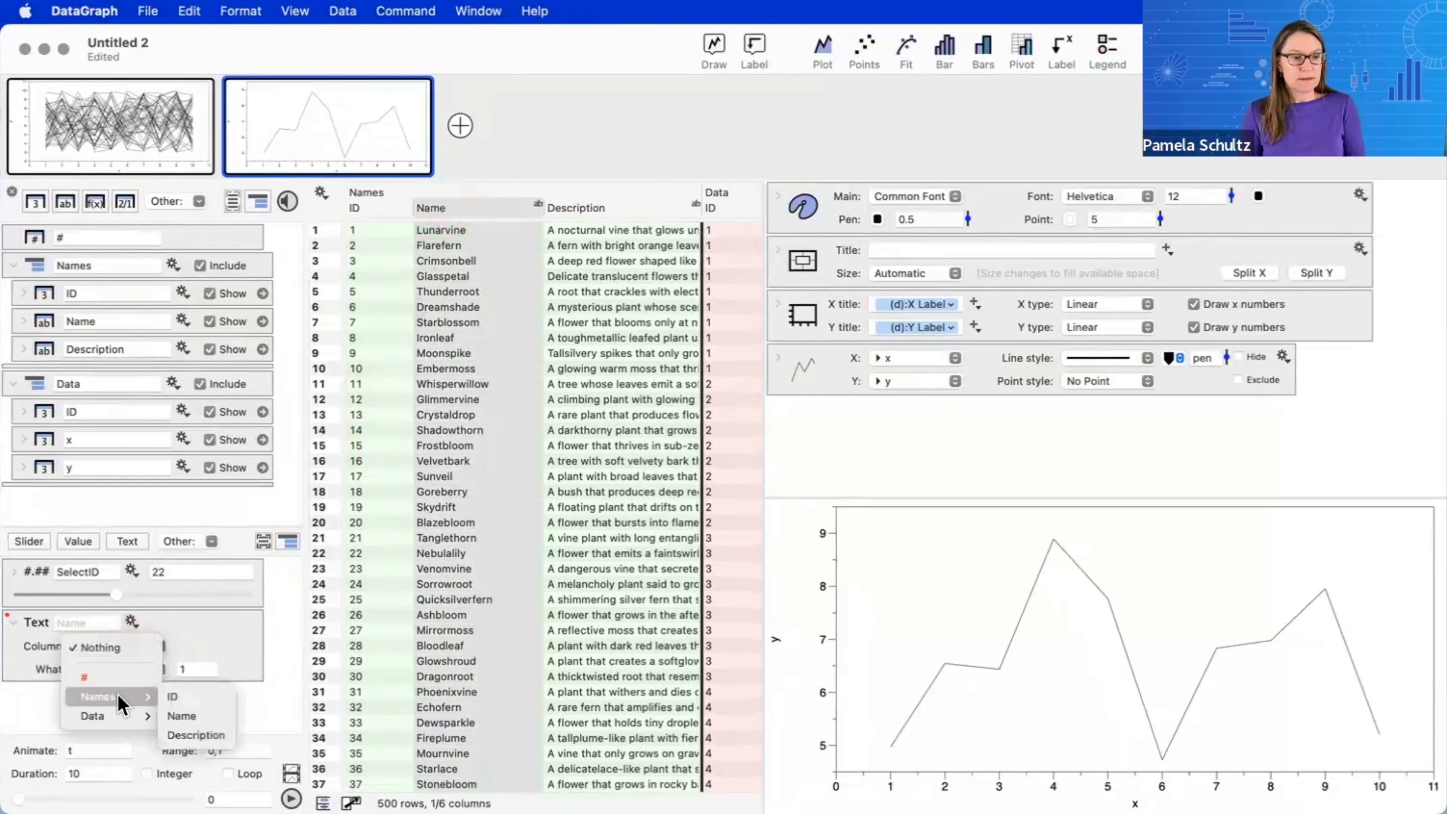
{"action": "left_click", "coordinate": [182, 716]}
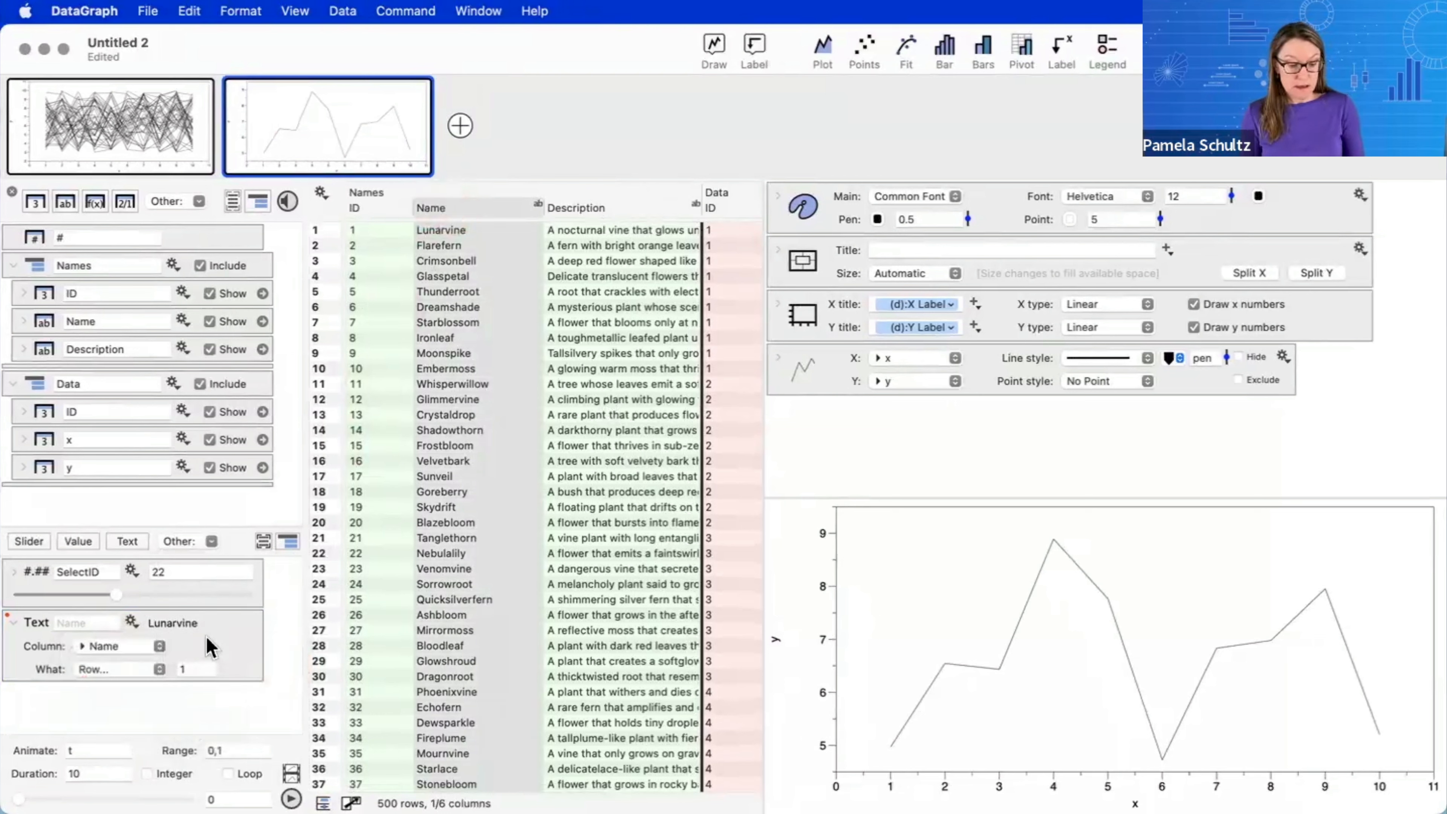
{"action": "left_click_drag", "start_coordinate": [299, 614], "coordinate": [211, 622]}
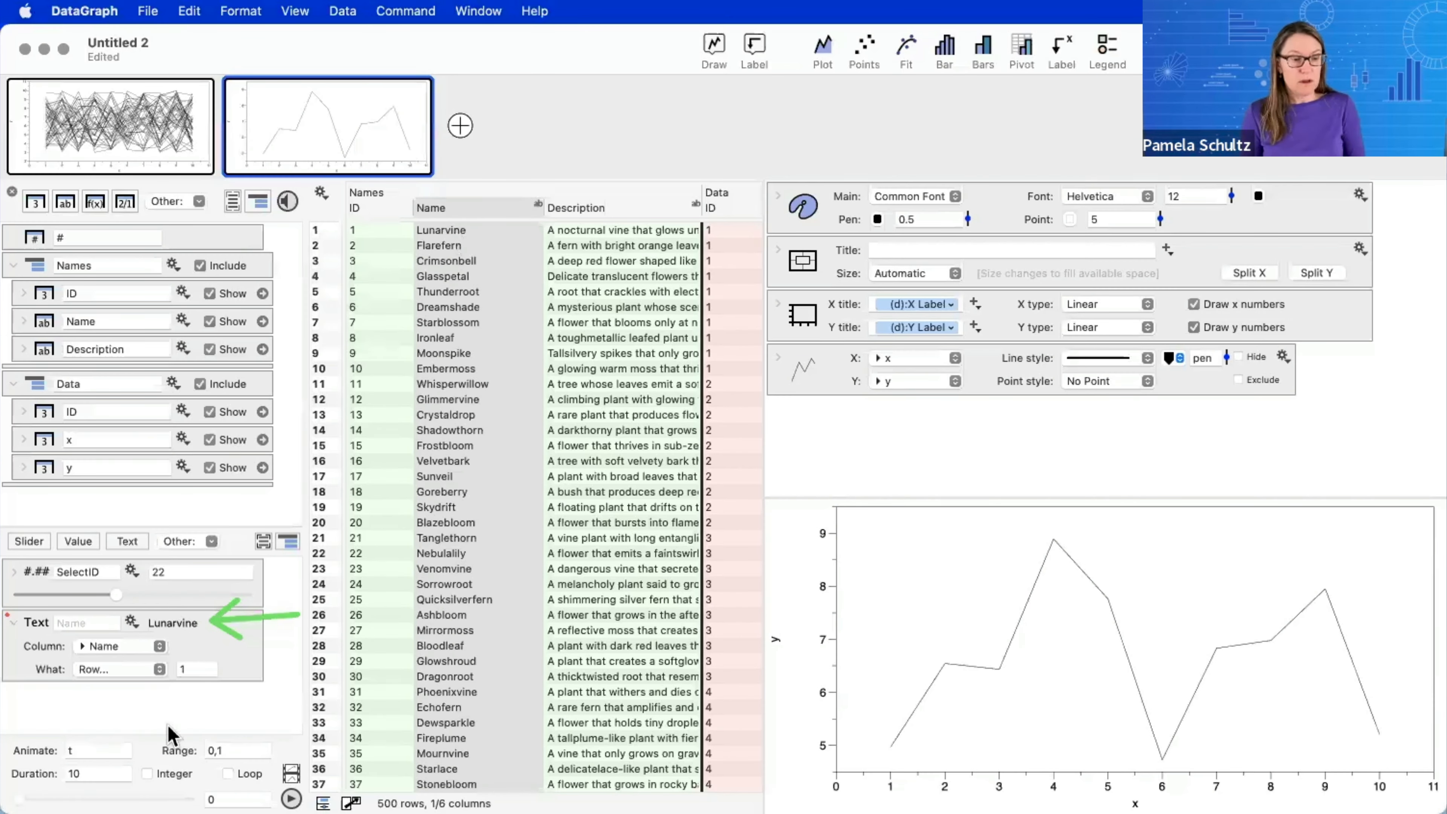
- Try rows 3, 6 and 5 as the row the new text variable reads from the Name column
{"action": "left_click", "coordinate": [192, 672]}
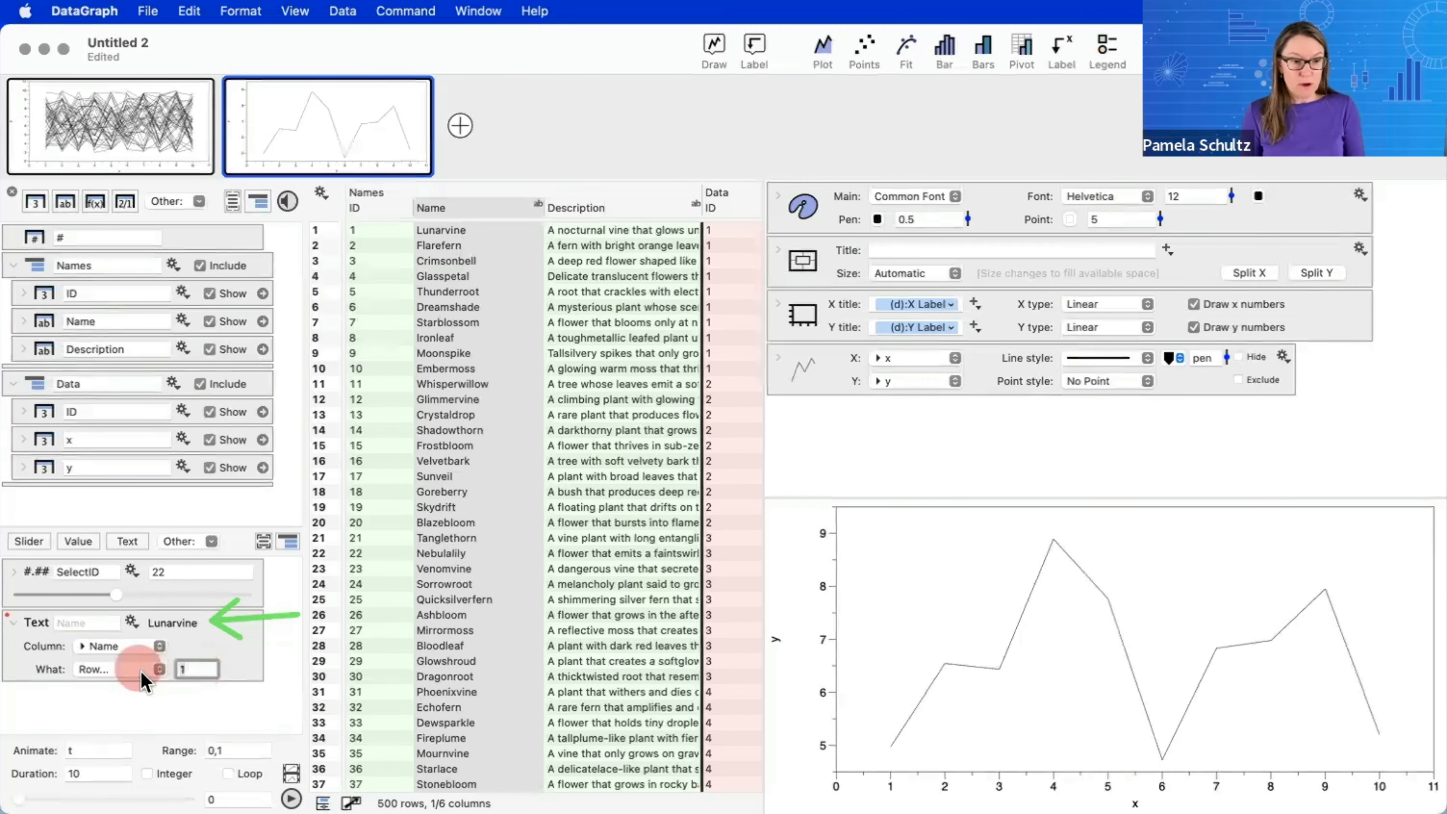
{"action": "type", "text": "3"}
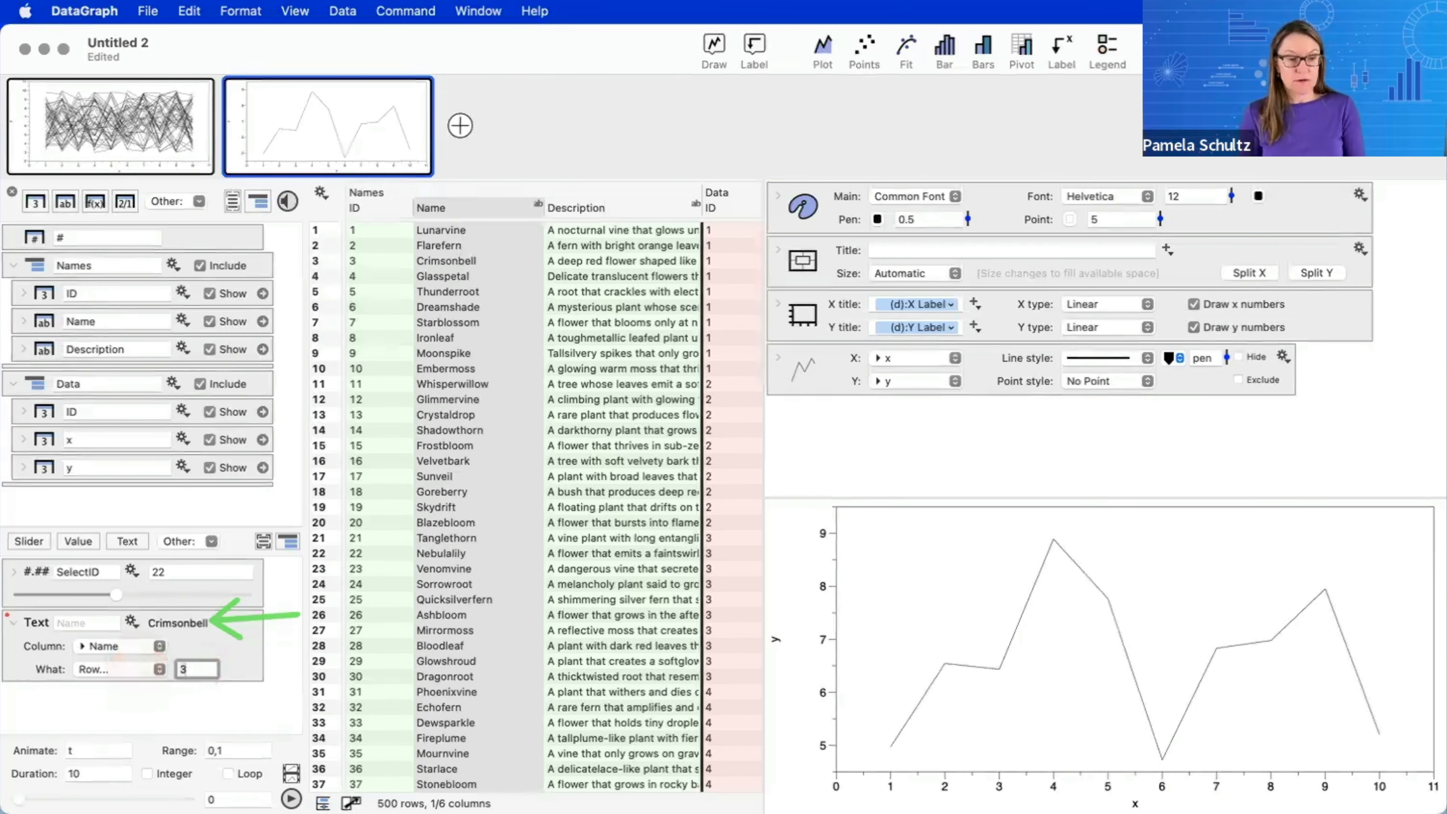
{"action": "key", "text": "BackSpace"}
{"action": "type", "text": "6"}
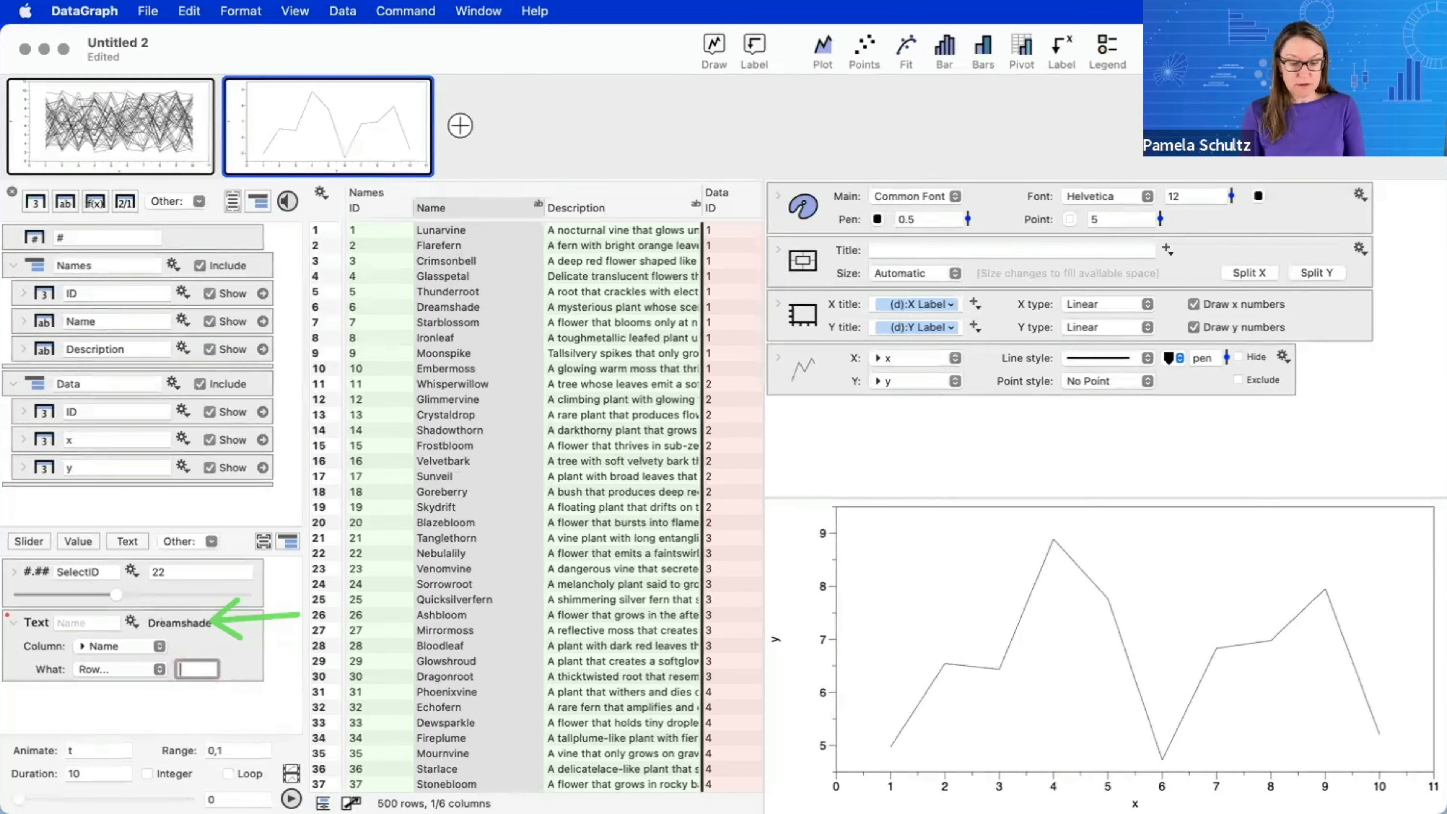
{"action": "type", "text": "5"}
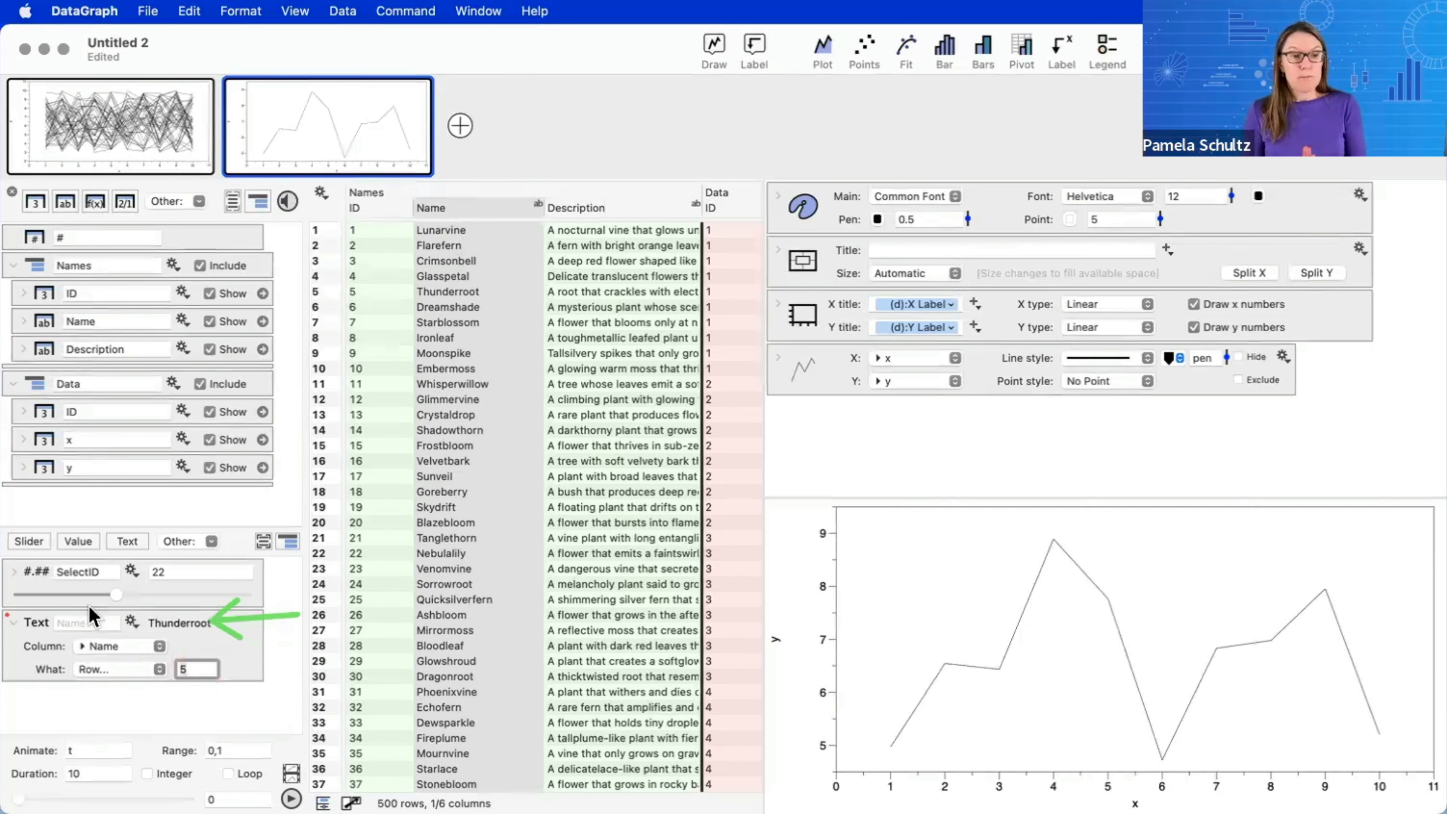
- Set the text variable's row to SelectID, and test the link by moving the SelectID slider to 30
{"action": "left_click", "coordinate": [42, 569]}
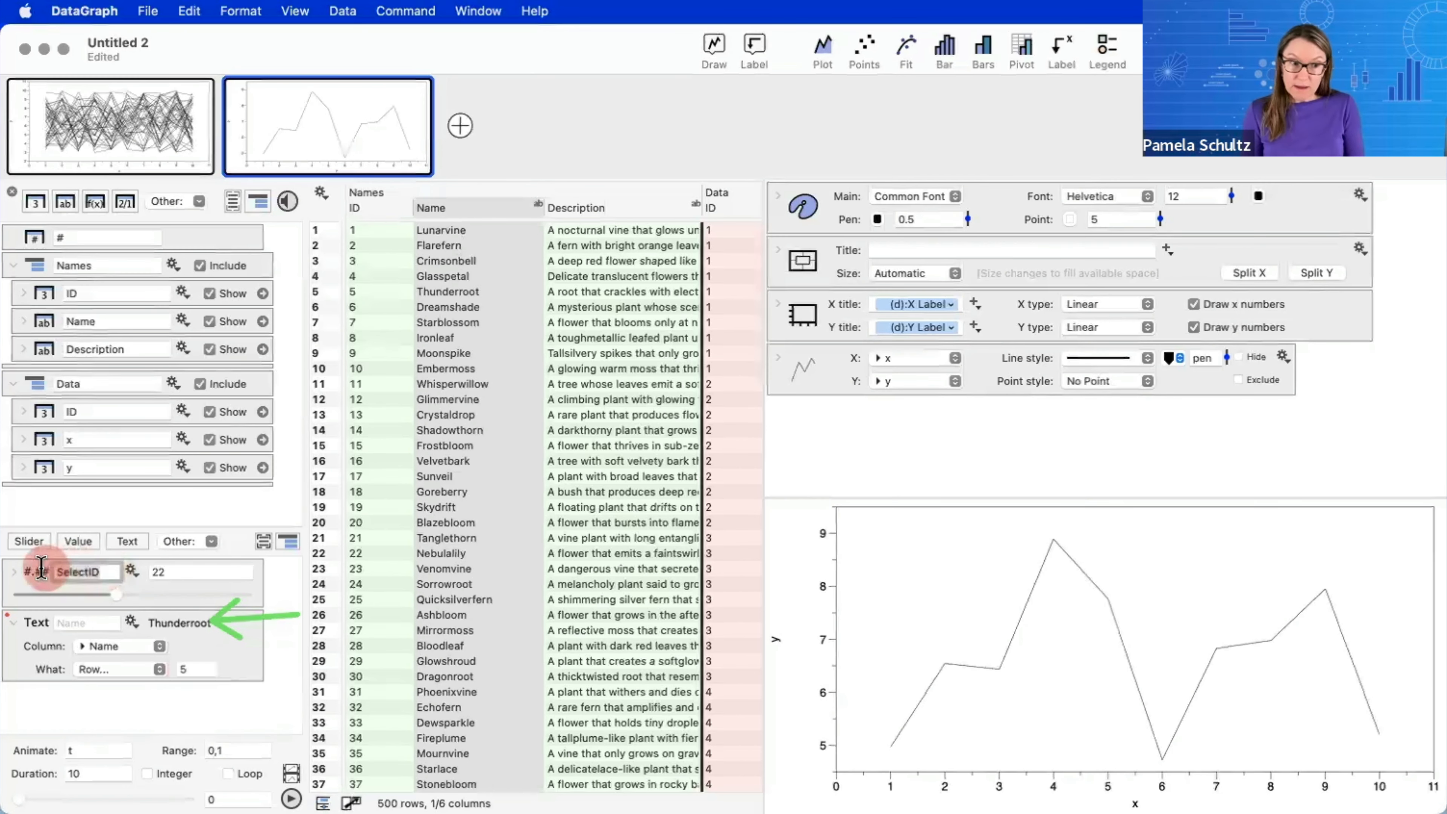
{"action": "left_click", "coordinate": [199, 665]}
{"action": "type", "text": "SelectID"}
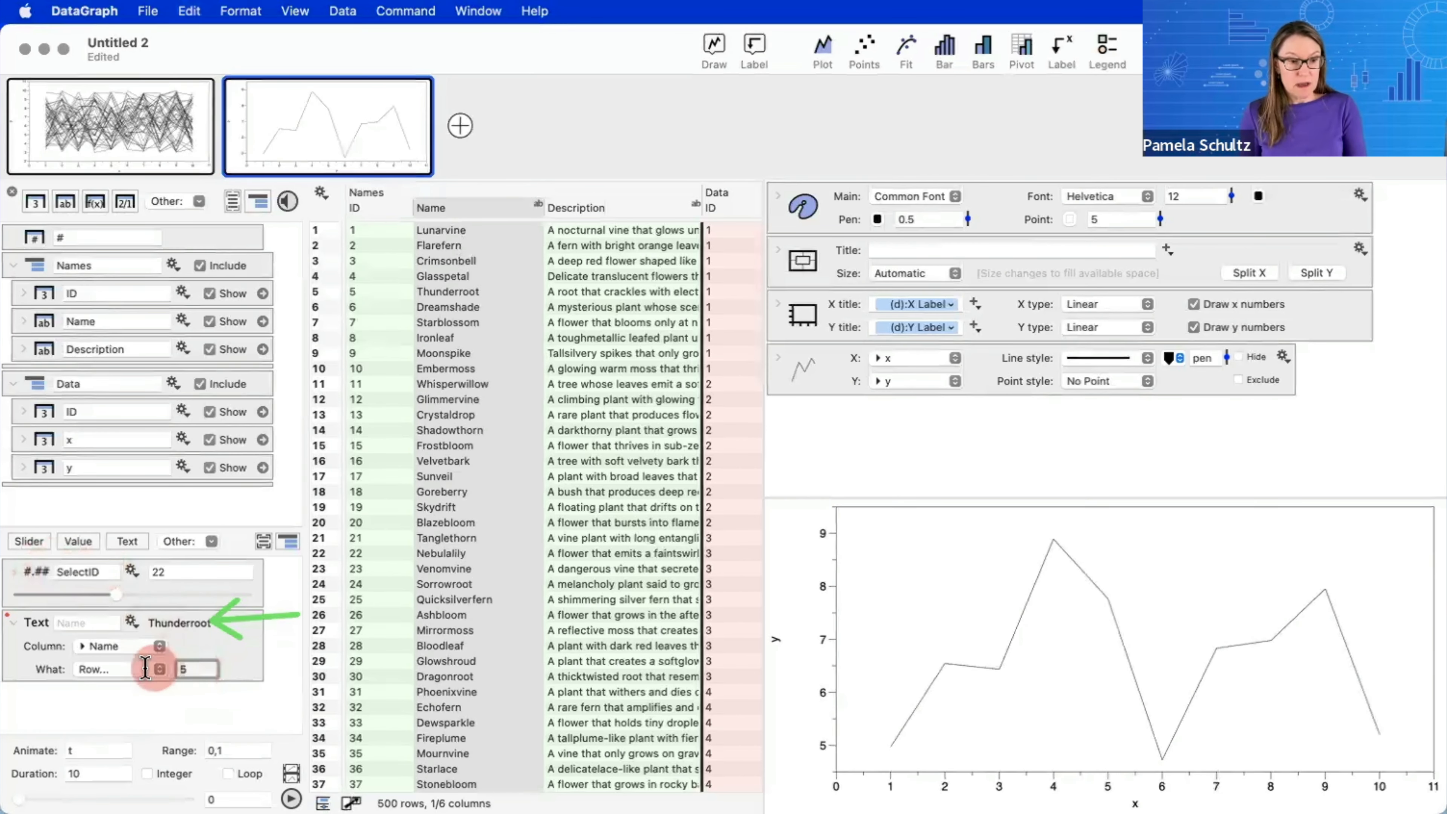
{"action": "key", "text": "Return"}
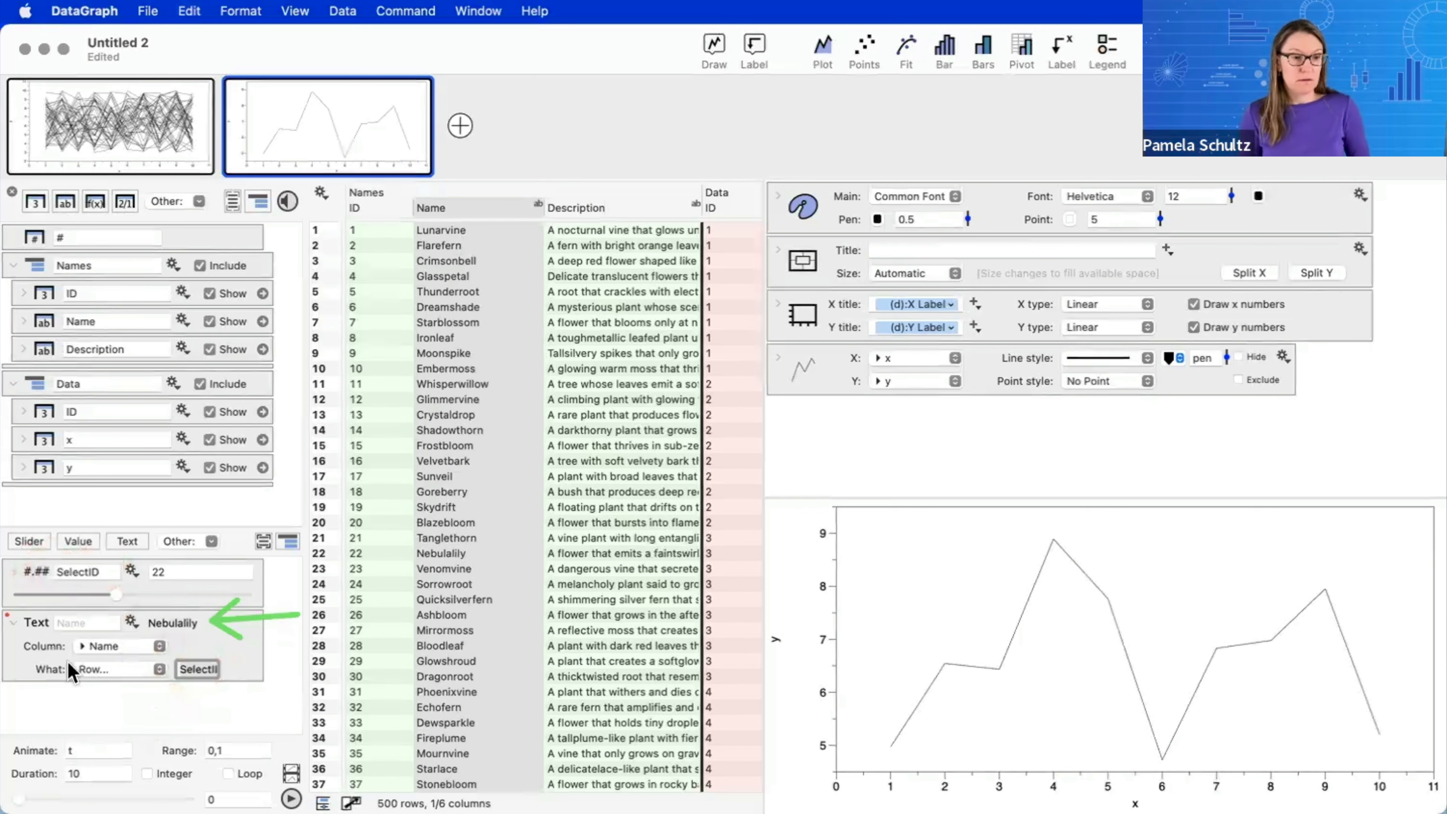
{"action": "left_click_drag", "start_coordinate": [120, 598], "coordinate": [153, 623]}
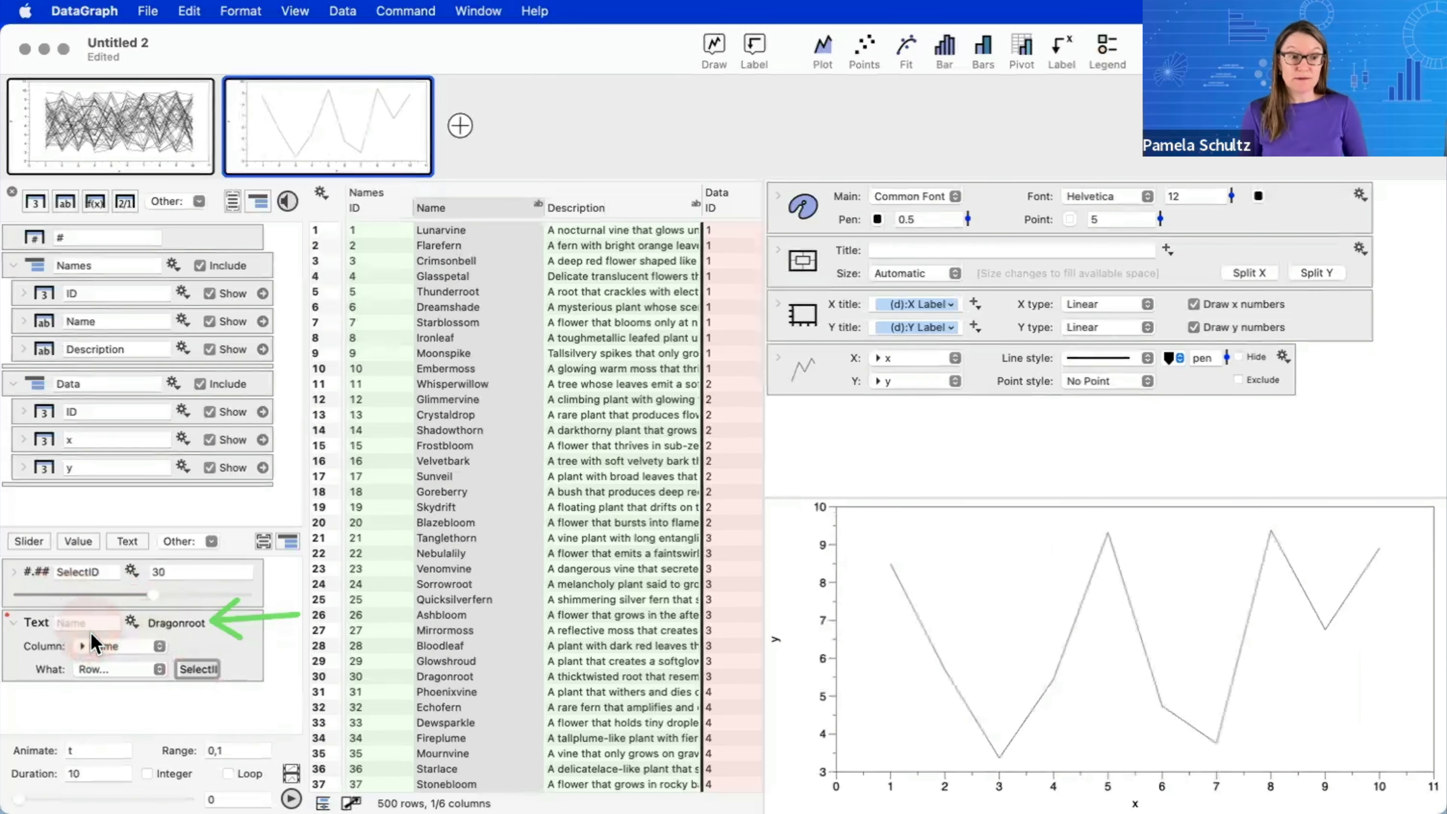
- Name the new text variable "Name"
{"action": "left_click", "coordinate": [85, 622]}
{"action": "type", "text": "Nmae"}
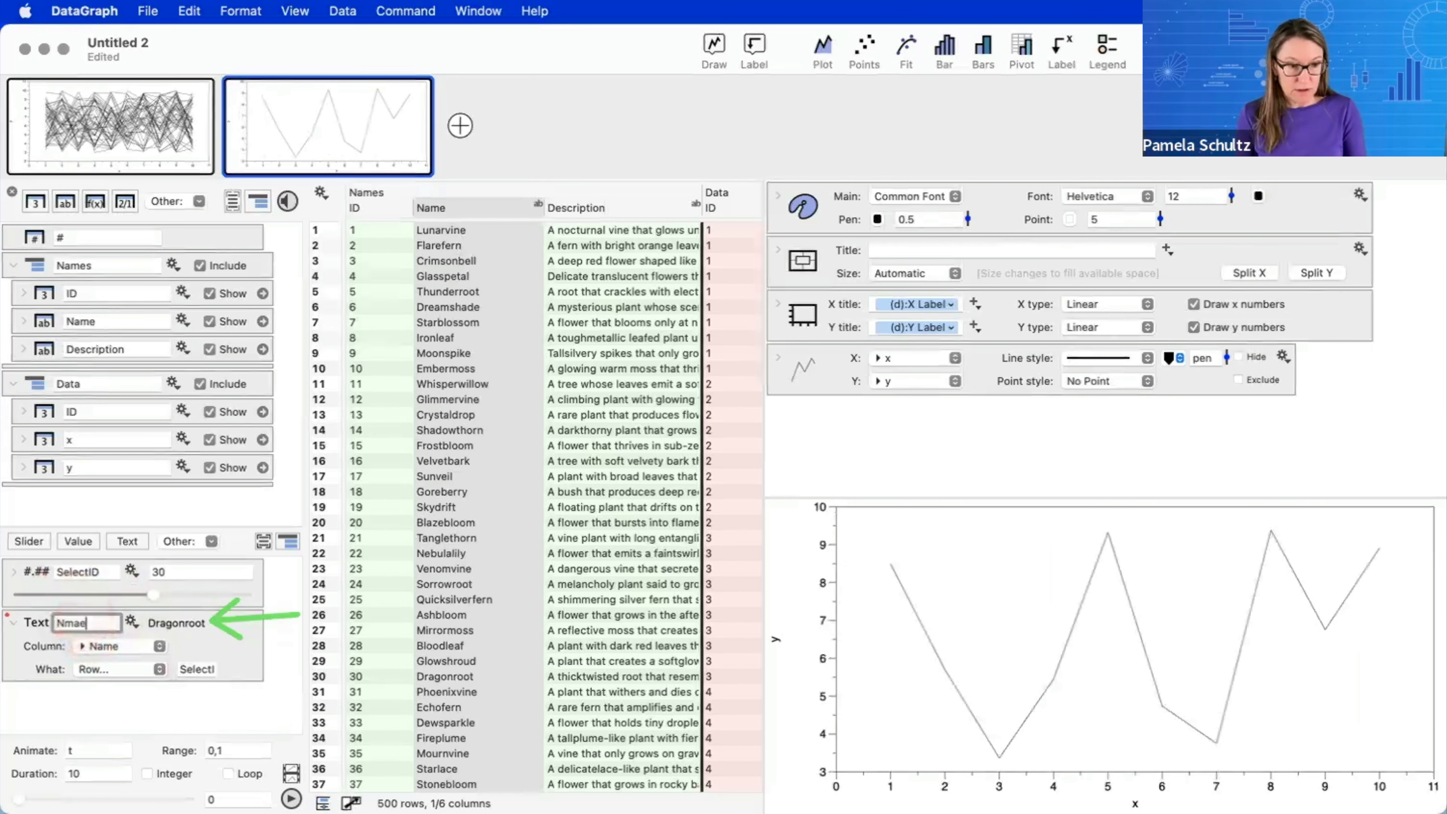
{"action": "left_click", "coordinate": [101, 623]}
{"action": "key", "text": "BackSpace"}
{"action": "key", "text": "BackSpace"}
{"action": "key", "text": "BackSpace"}
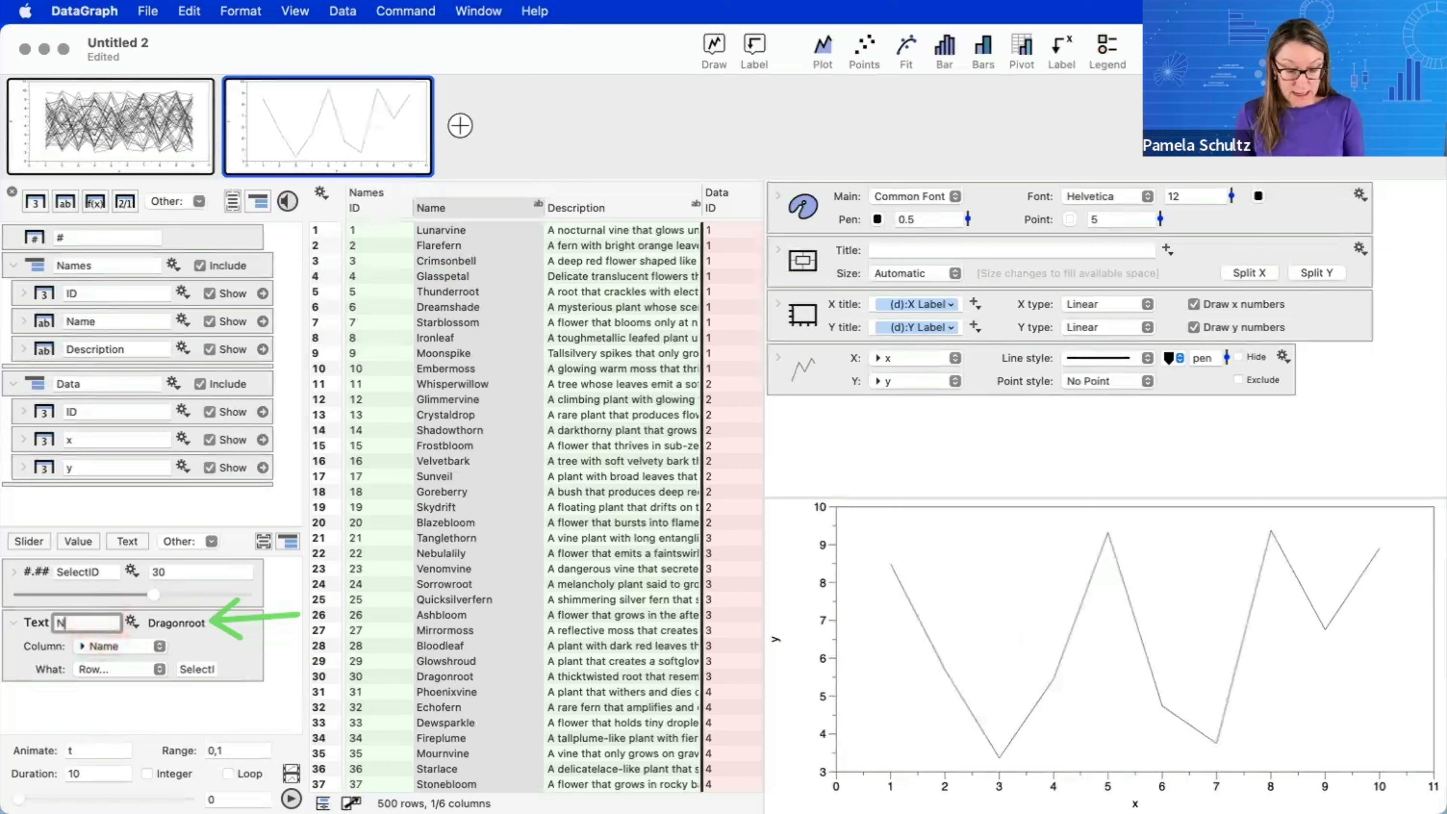
{"action": "type", "text": "ame"}
{"action": "left_click", "coordinate": [138, 725]}
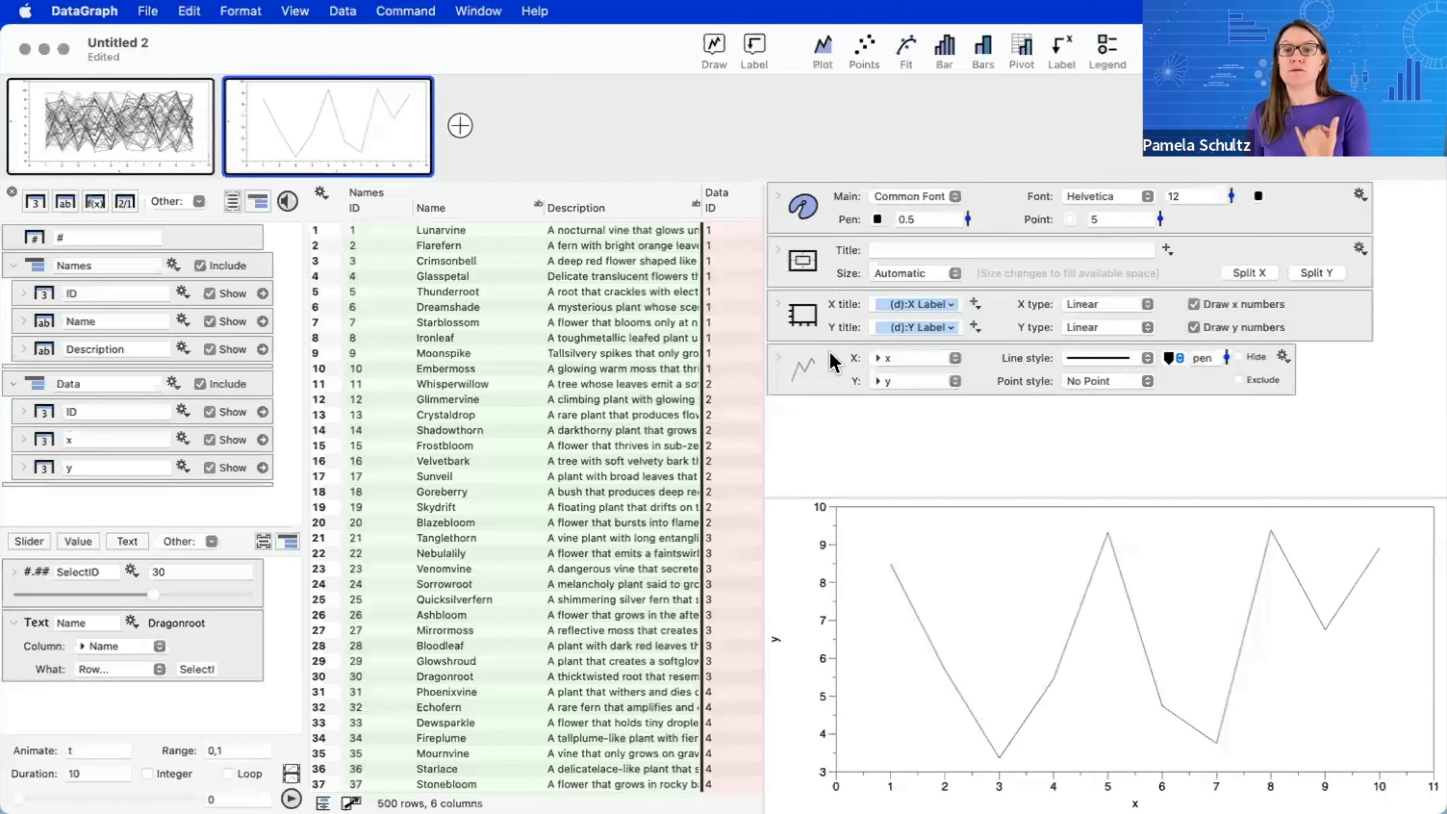
- Insert the Name variable as the graph's title
{"action": "left_click", "coordinate": [860, 235]}
{"action": "left_click_drag", "start_coordinate": [860, 237], "coordinate": [1061, 251]}
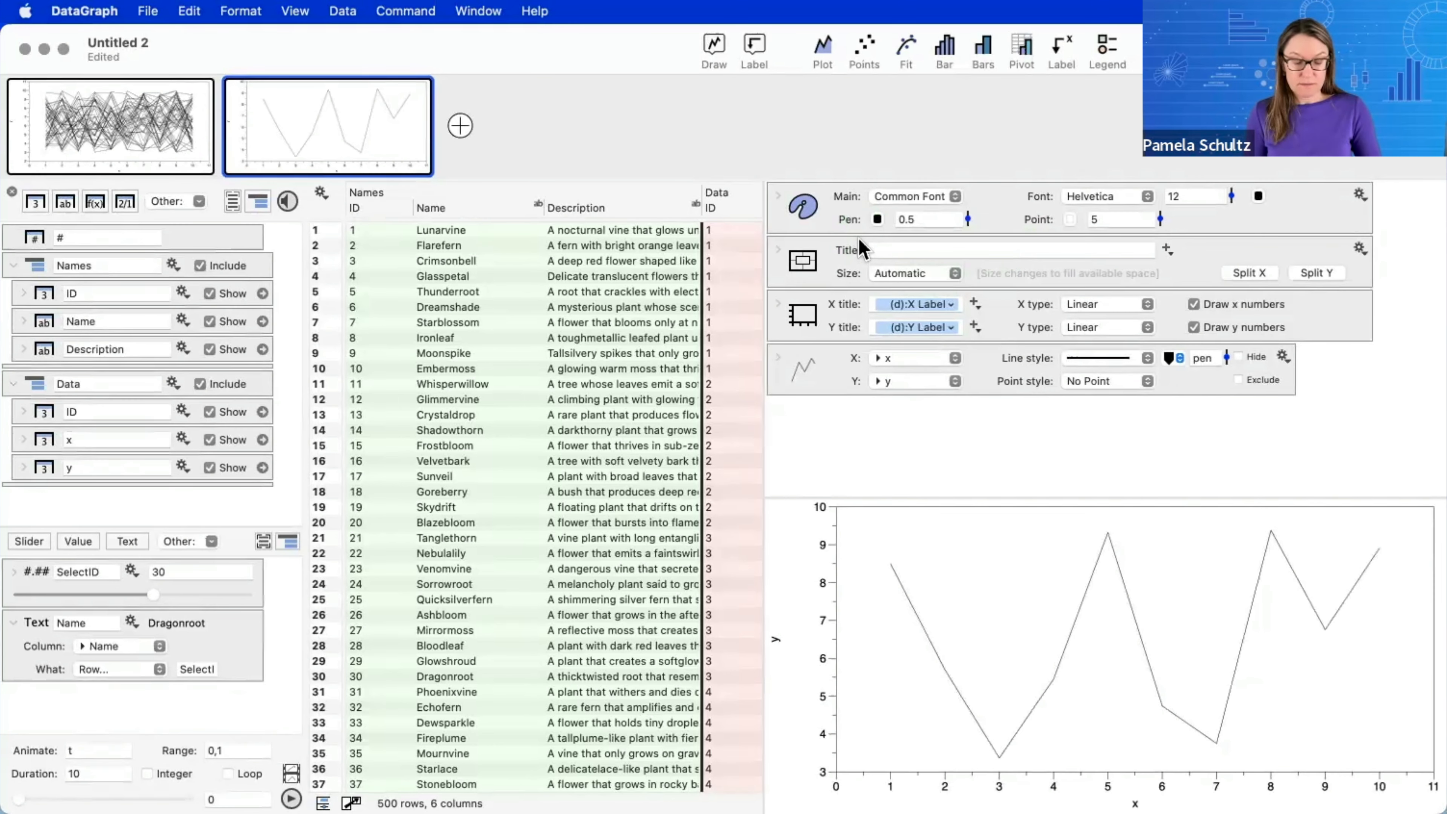
{"action": "left_click_drag", "start_coordinate": [859, 243], "coordinate": [1156, 264]}
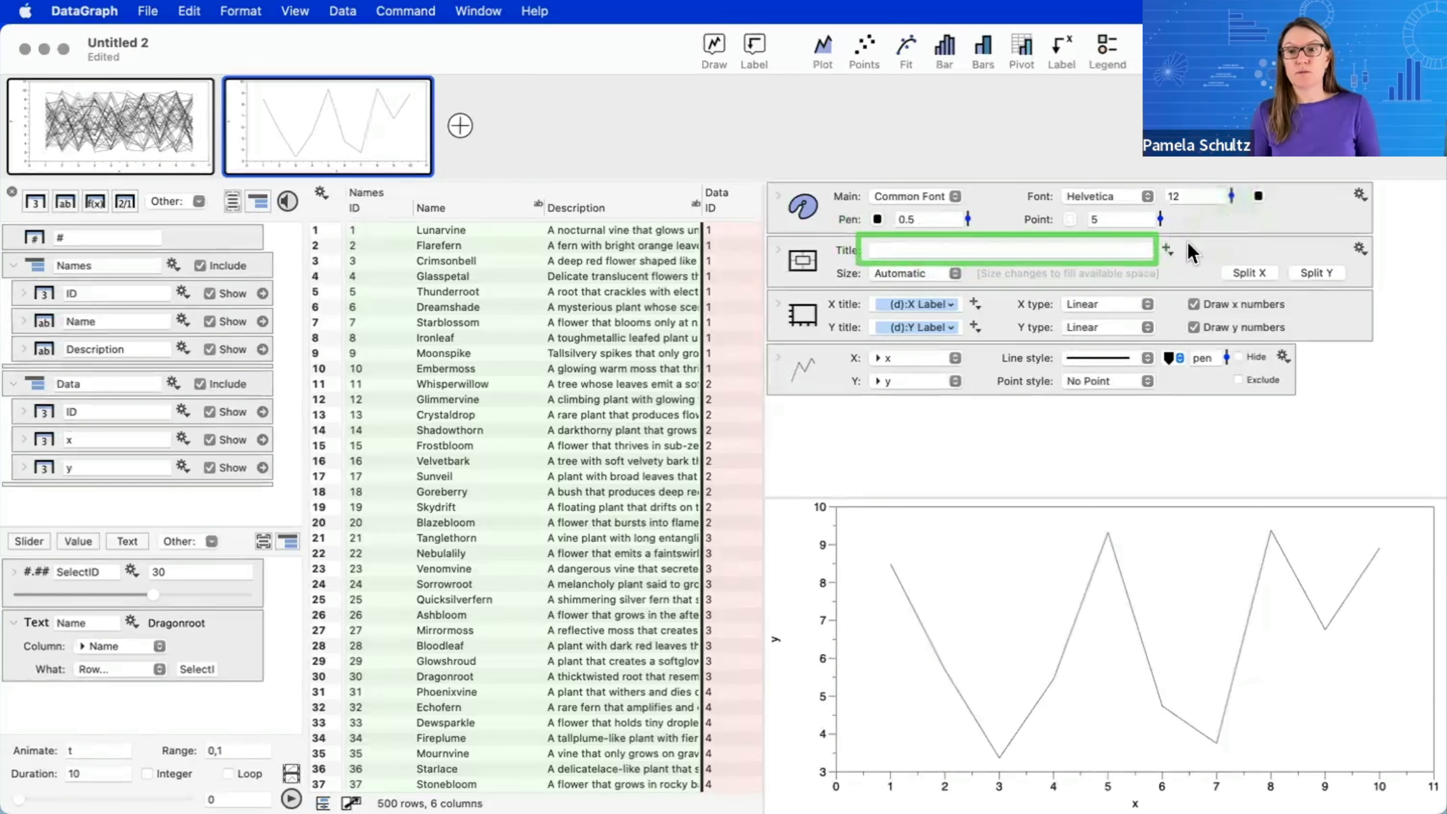
{"action": "left_click", "coordinate": [1166, 248]}
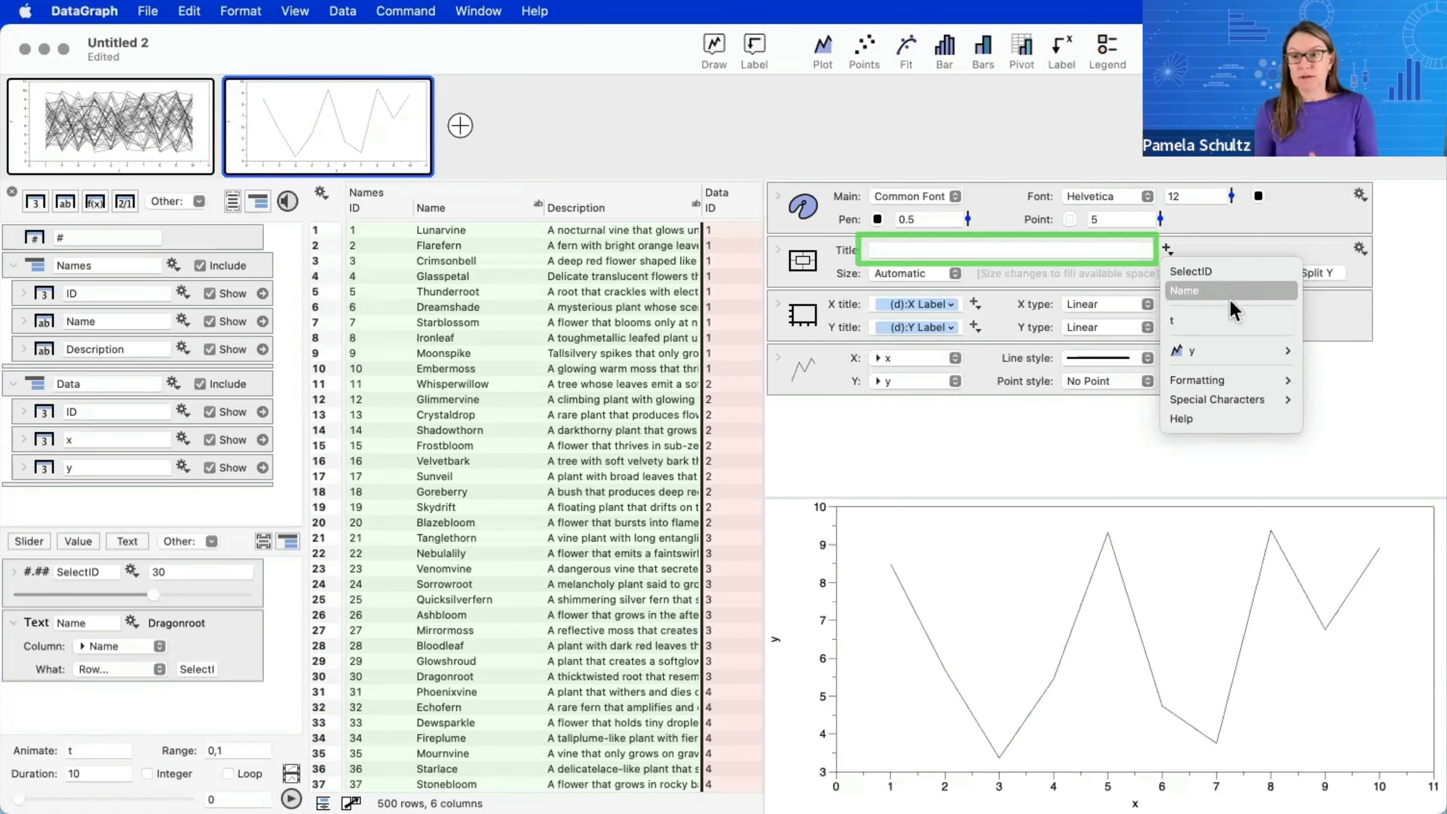
{"action": "left_click", "coordinate": [1200, 291]}
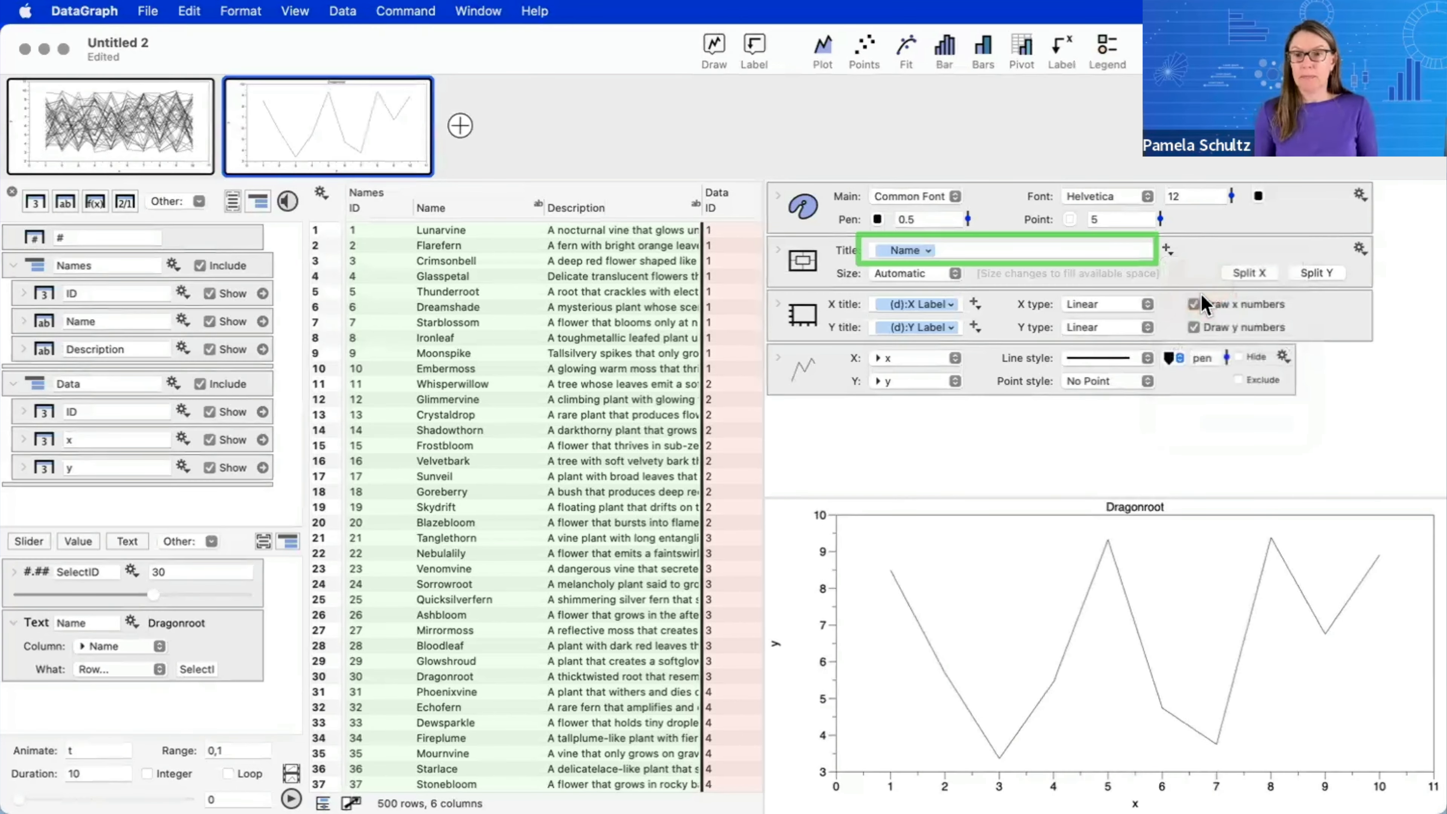
{"action": "left_click", "coordinate": [917, 465]}
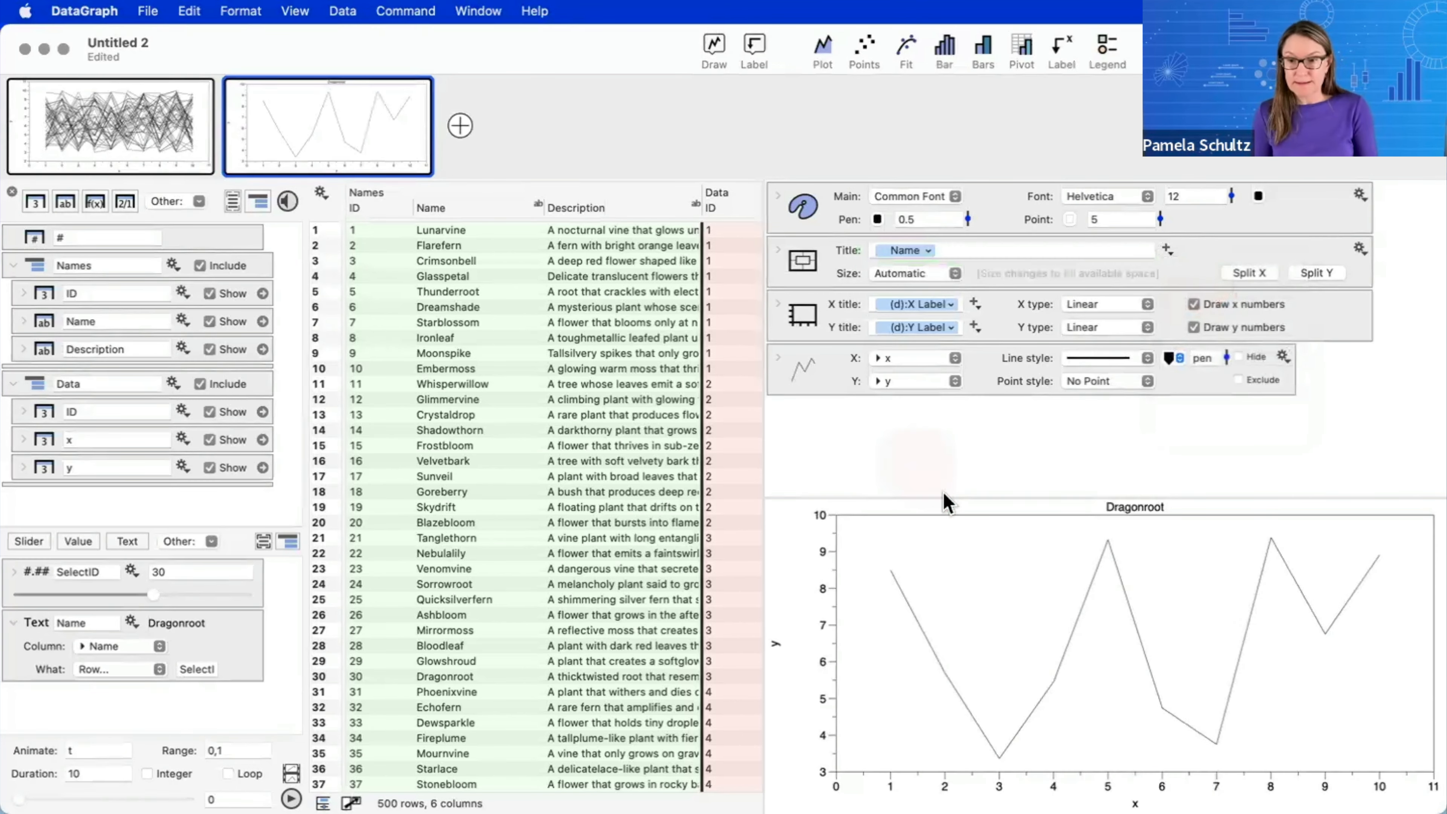
- Move the SelectID slider to 38 and increase the graph's main font size to 15
{"action": "mouse_move", "coordinate": [1118, 544]}
{"action": "left_mouse_down"}
{"action": "mouse_move", "coordinate": [1152, 468]}
{"action": "mouse_move", "coordinate": [1098, 490]}
{"action": "mouse_move", "coordinate": [1113, 533]}
{"action": "mouse_move", "coordinate": [1066, 478]}
{"action": "mouse_move", "coordinate": [1190, 563]}
{"action": "left_mouse_up"}
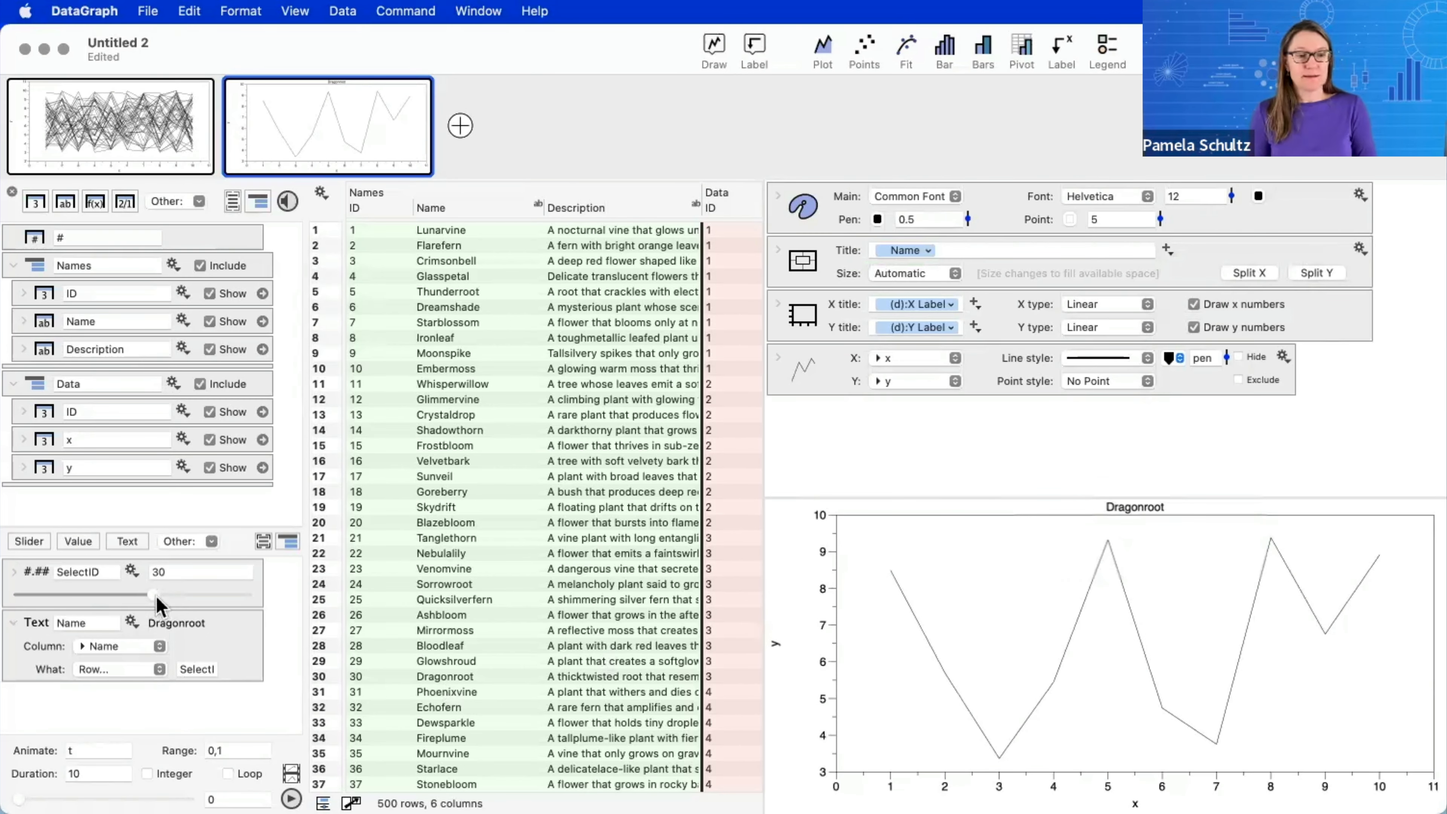
{"action": "left_click_drag", "start_coordinate": [157, 597], "coordinate": [196, 605]}
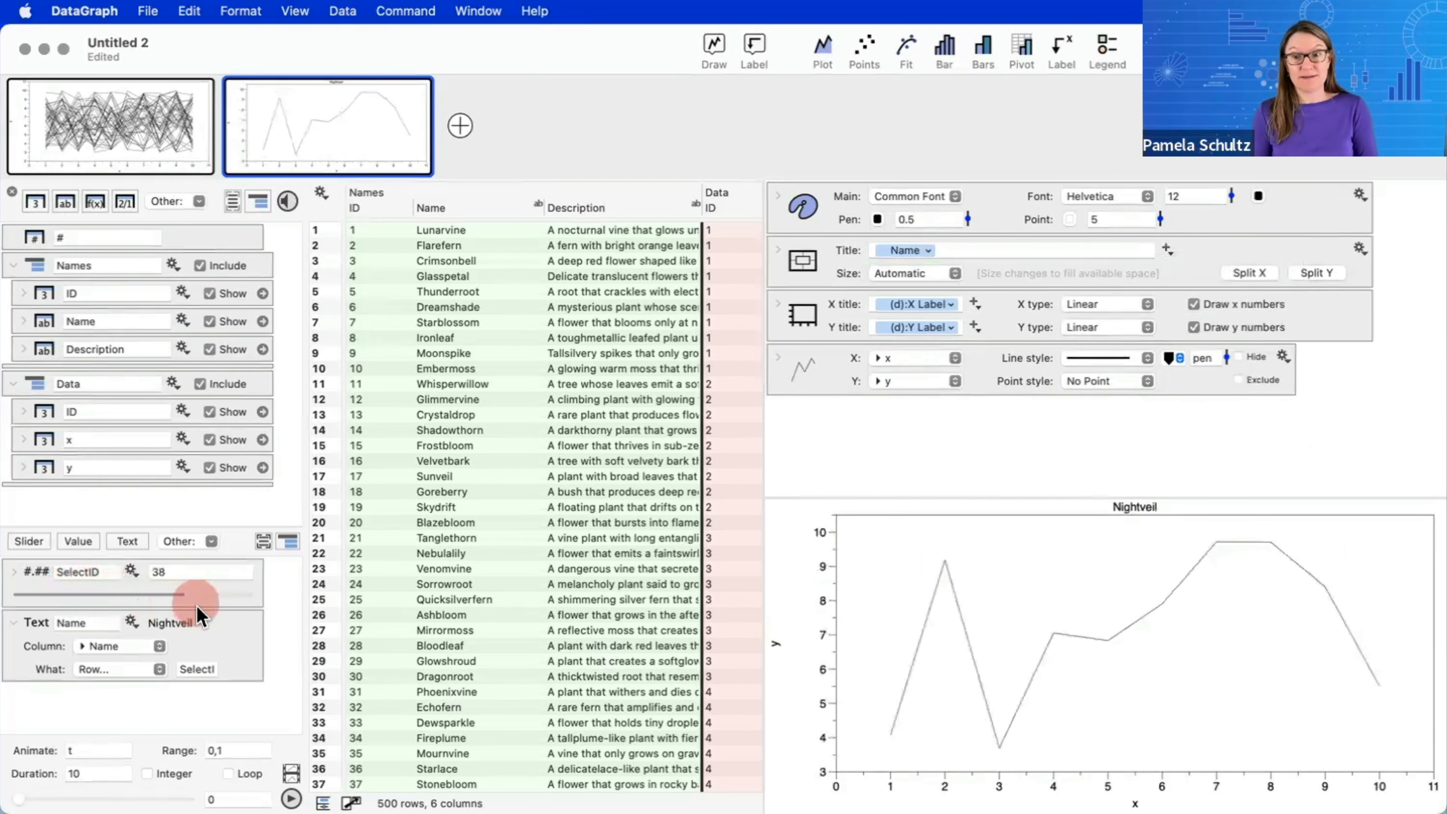
{"action": "left_click_drag", "start_coordinate": [1232, 202], "coordinate": [1230, 194]}
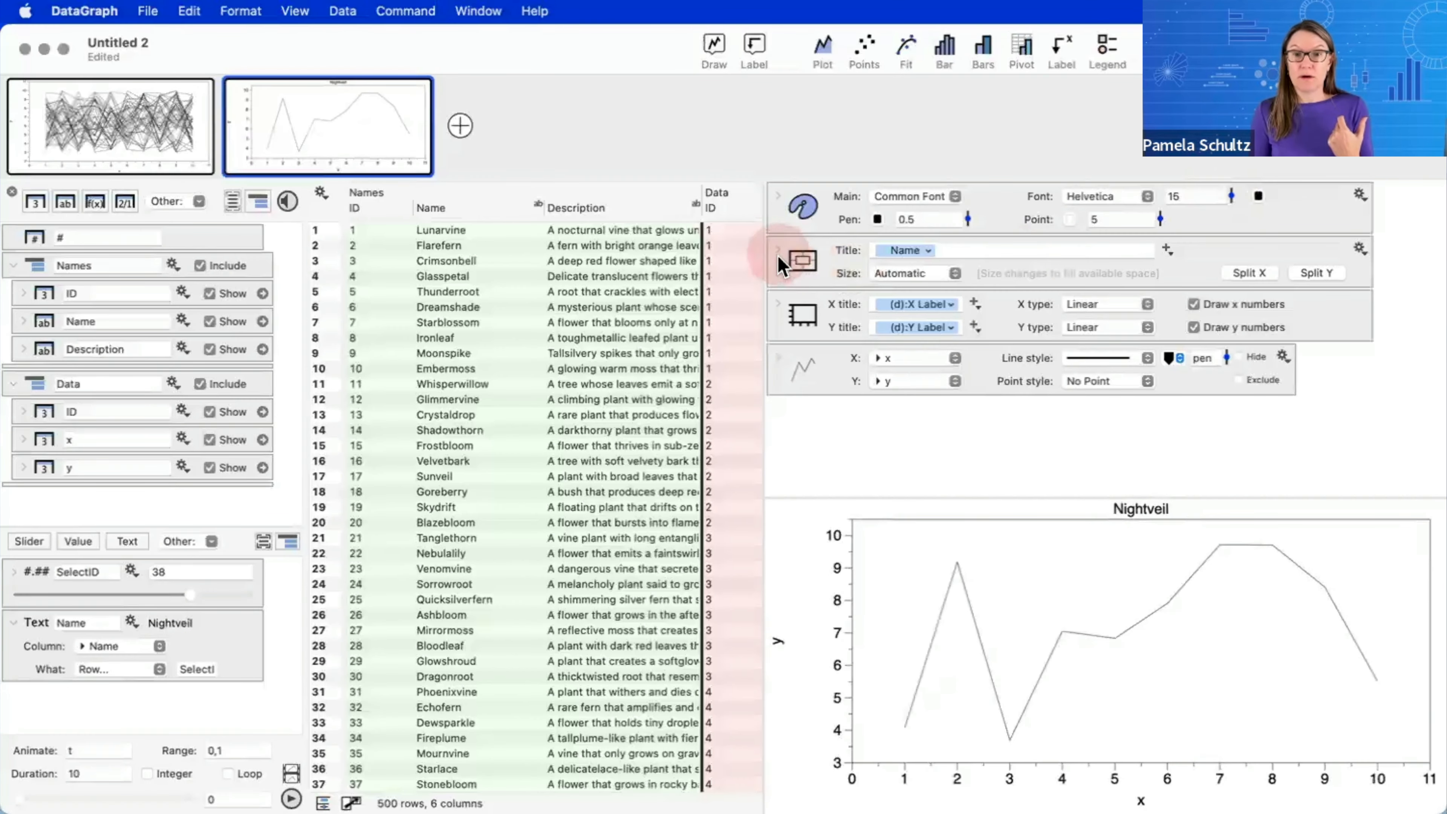
- Make the graph title bold and 30% larger than the main font, and move the SelectID slider to 41
{"action": "left_click", "coordinate": [779, 305]}
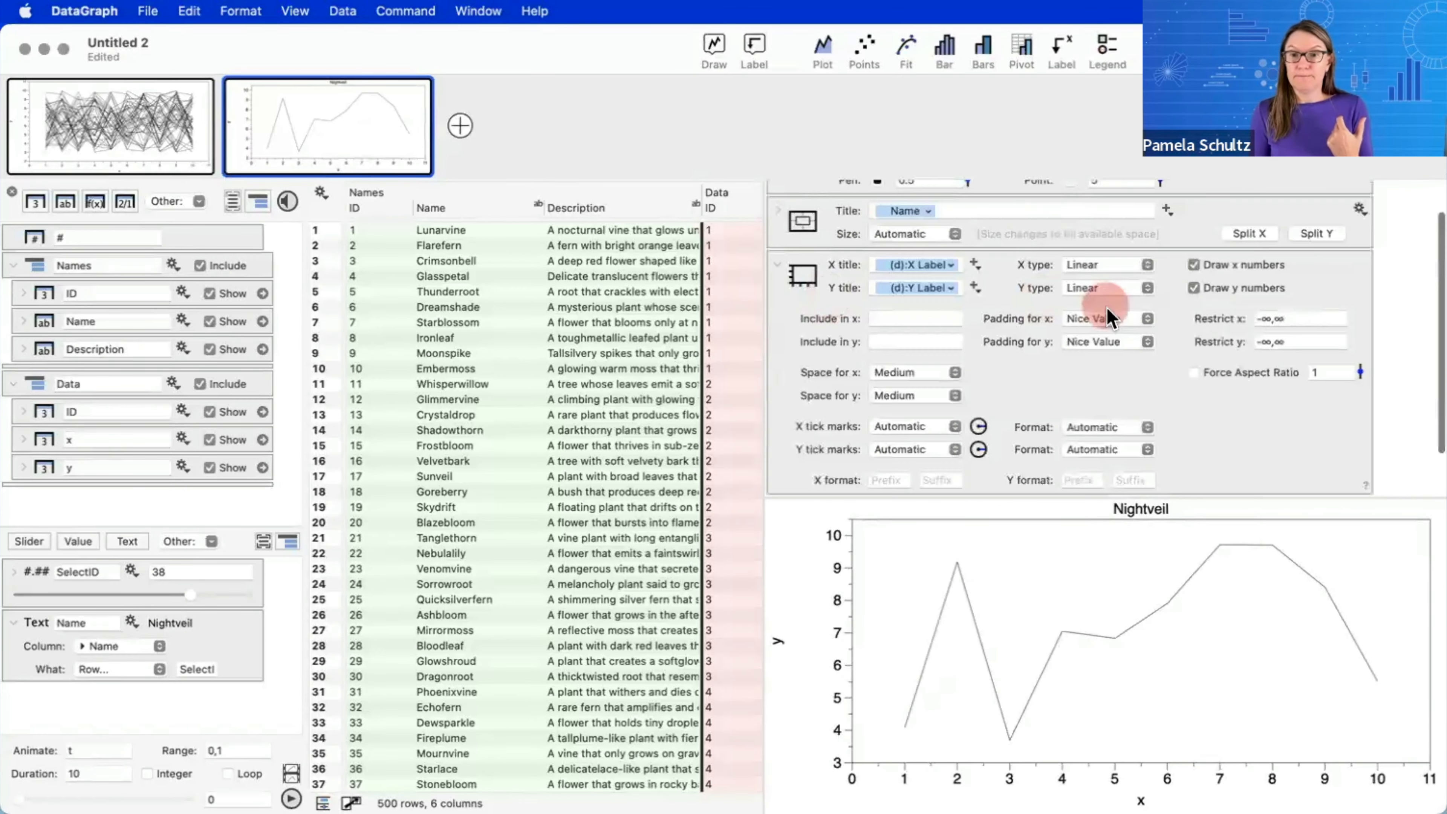
{"action": "left_click", "coordinate": [779, 212]}
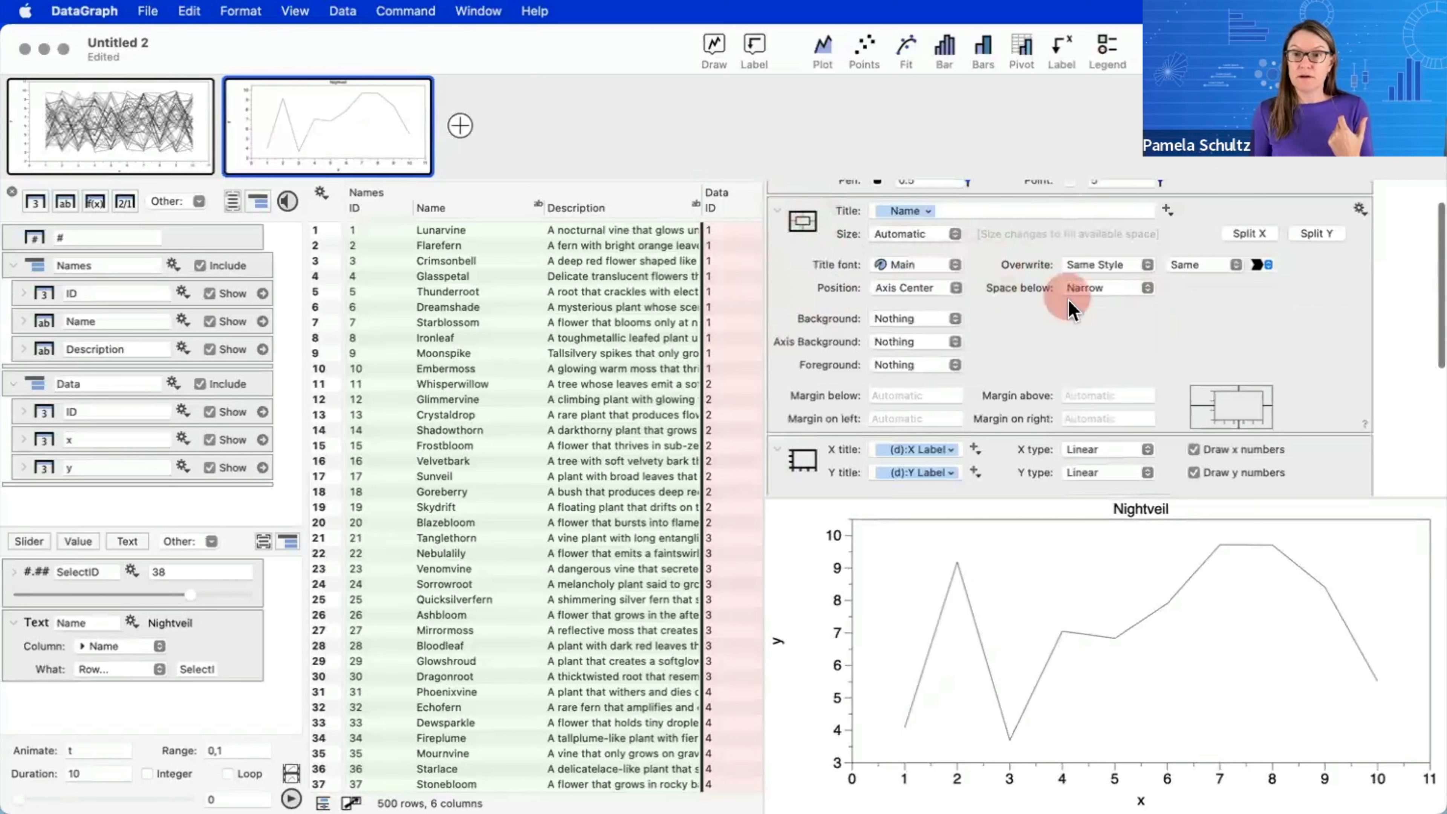
{"action": "scroll", "coordinate": [968, 310], "scroll_direction": "up", "scroll_amount": 2}
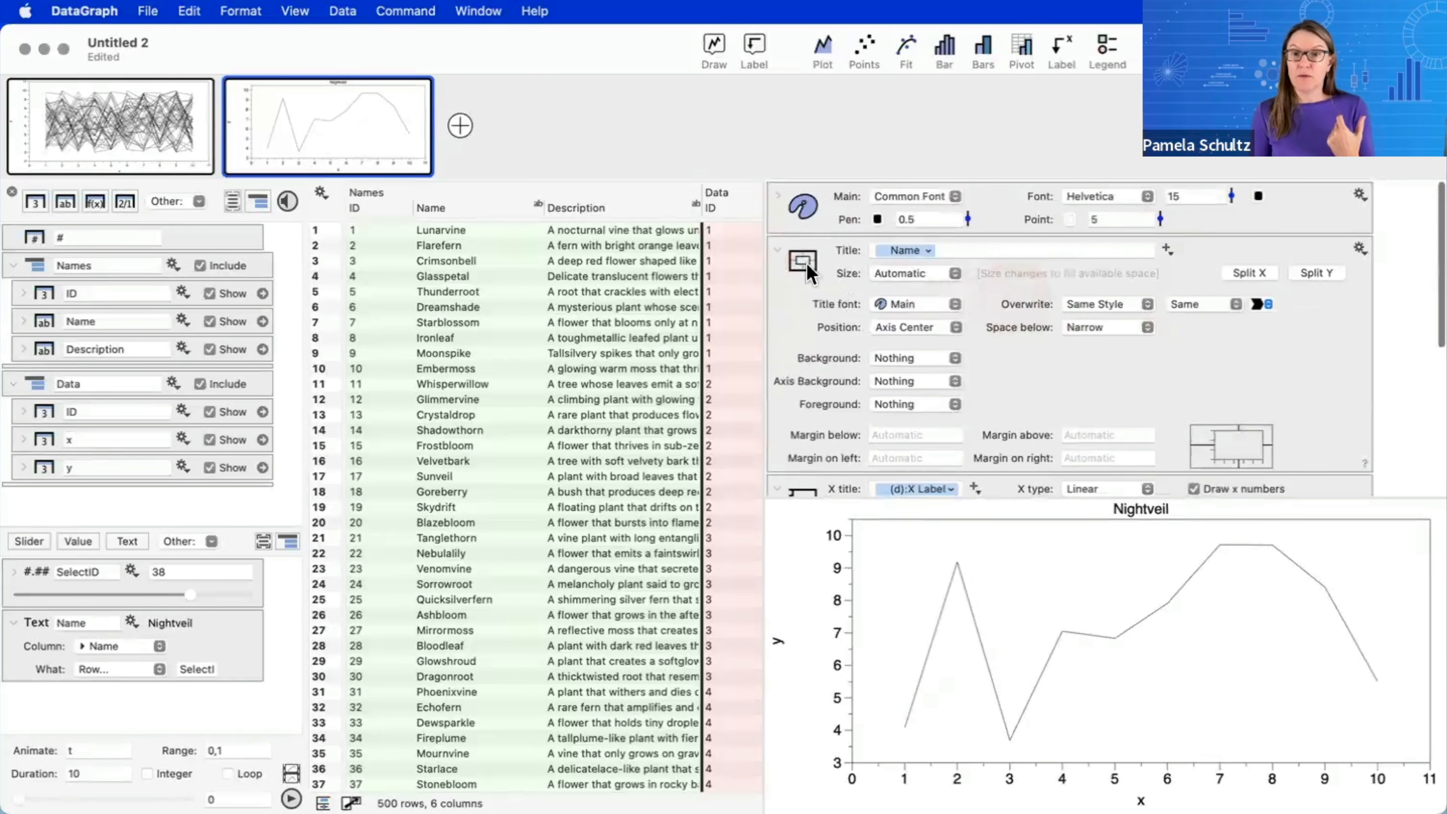
{"action": "left_click", "coordinate": [1199, 306]}
{"action": "left_click", "coordinate": [1194, 379]}
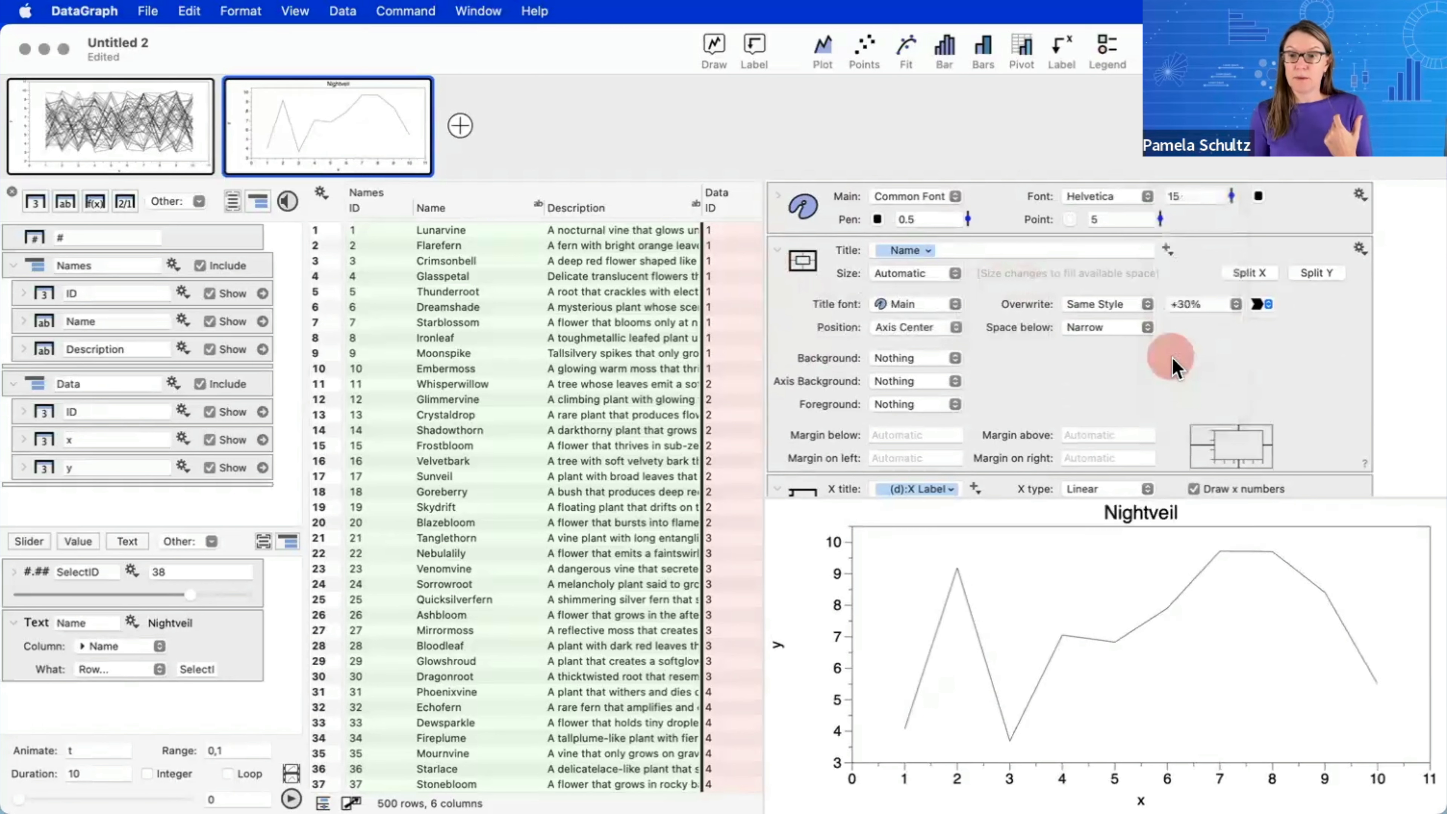
{"action": "left_click", "coordinate": [1106, 314]}
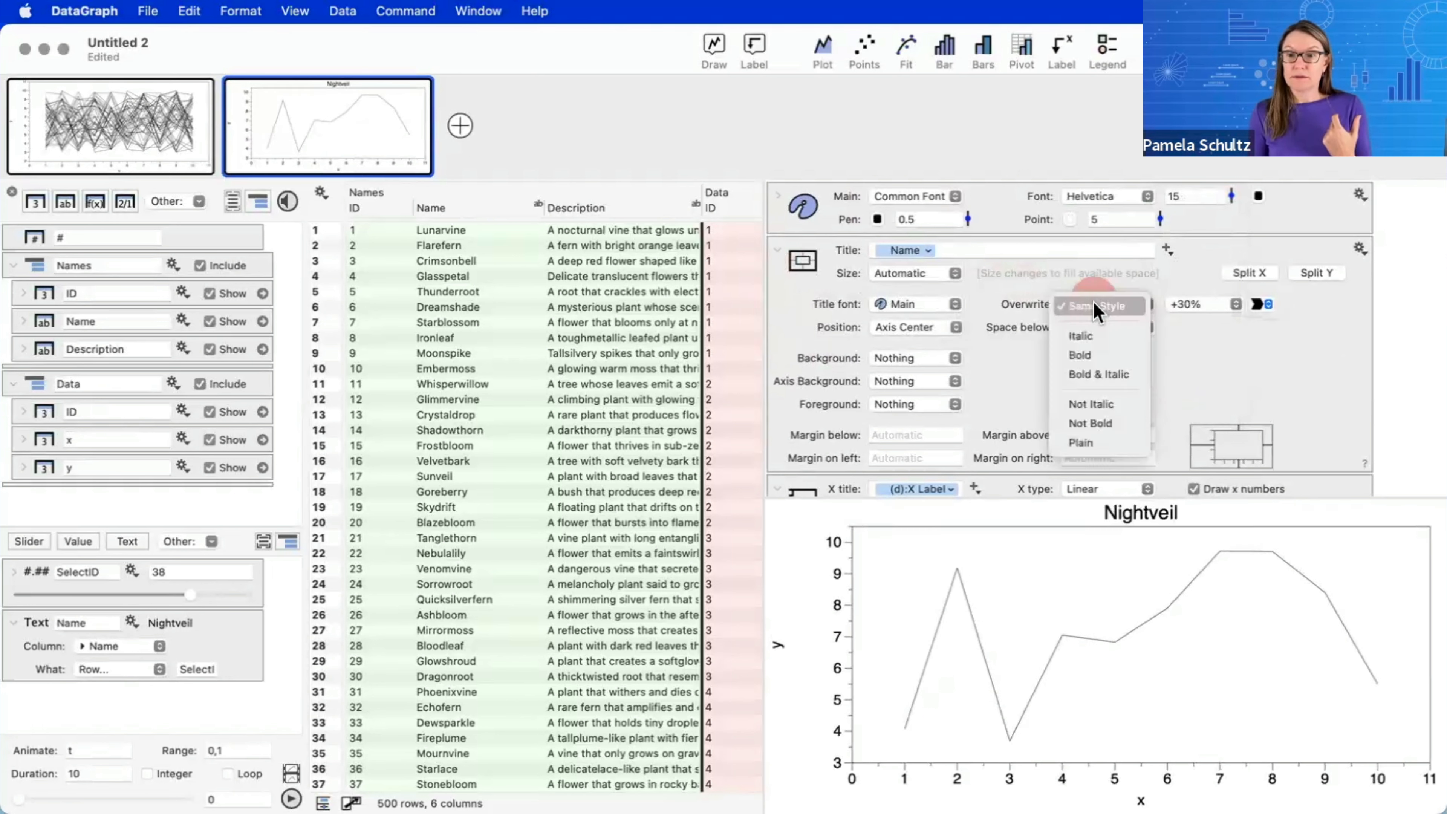
{"action": "left_click", "coordinate": [1105, 354]}
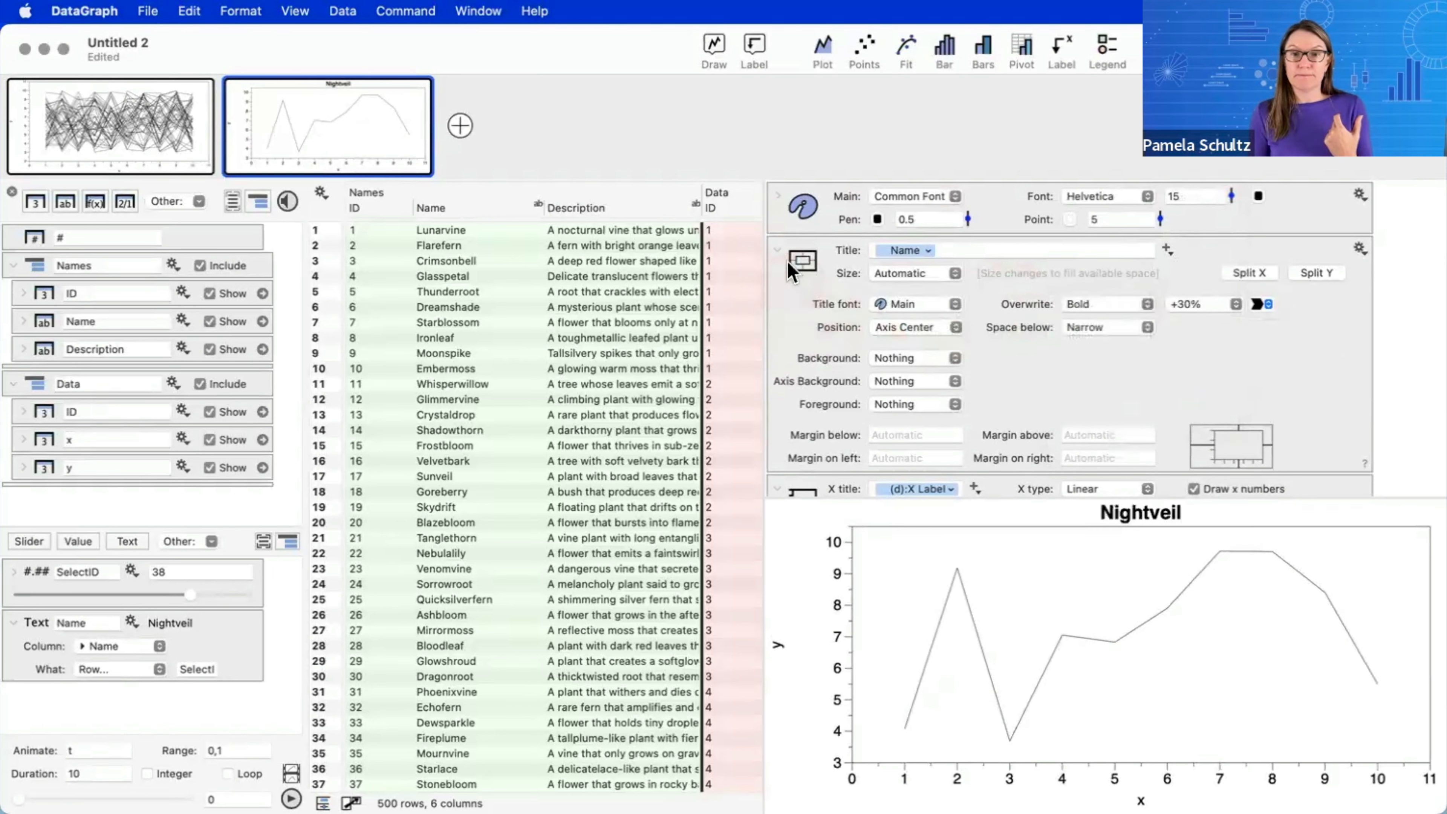
{"action": "left_click", "coordinate": [778, 249]}
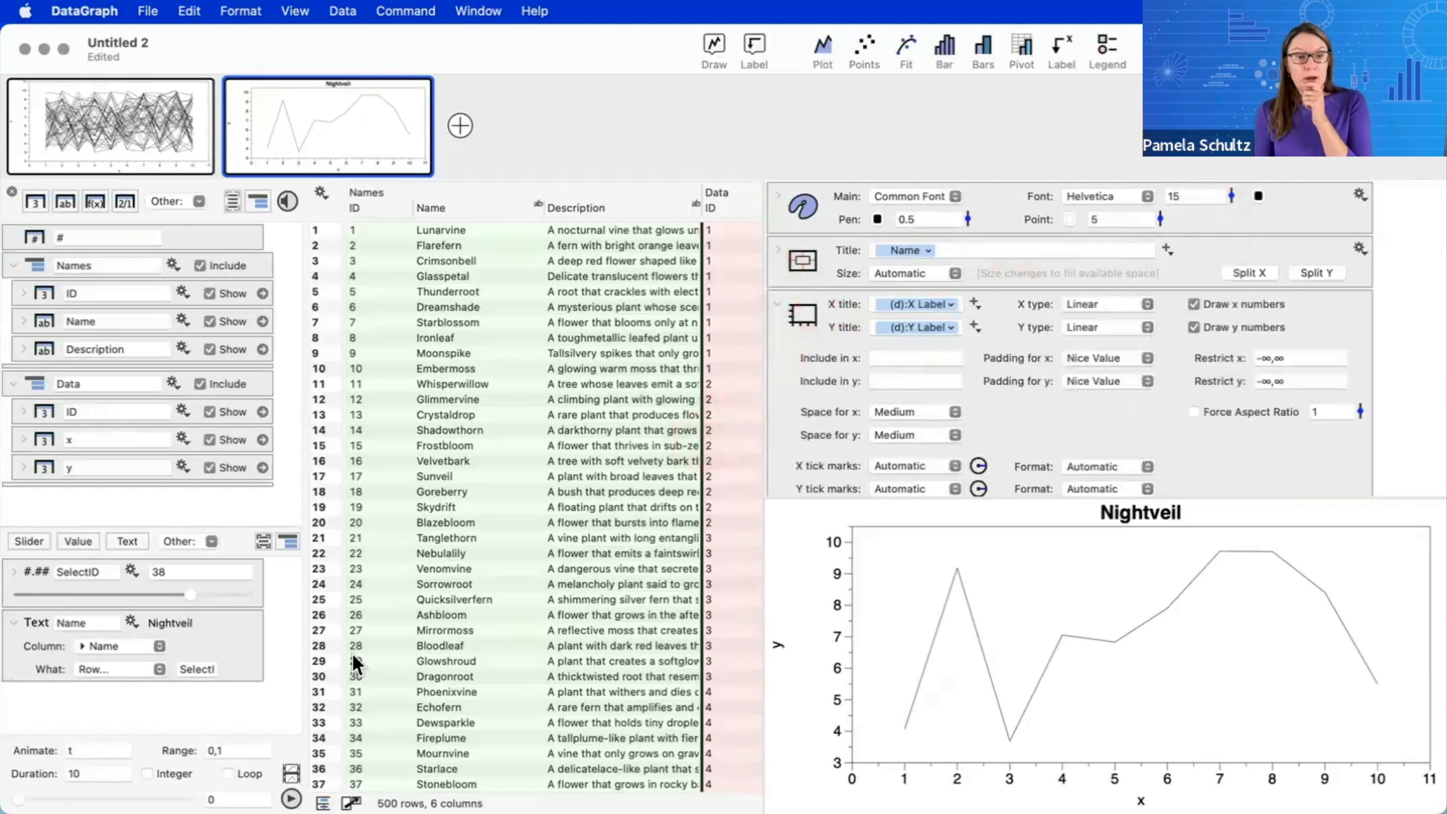
{"action": "mouse_move", "coordinate": [189, 600]}
{"action": "left_mouse_down"}
{"action": "mouse_move", "coordinate": [107, 587]}
{"action": "mouse_move", "coordinate": [208, 599]}
{"action": "left_mouse_up"}
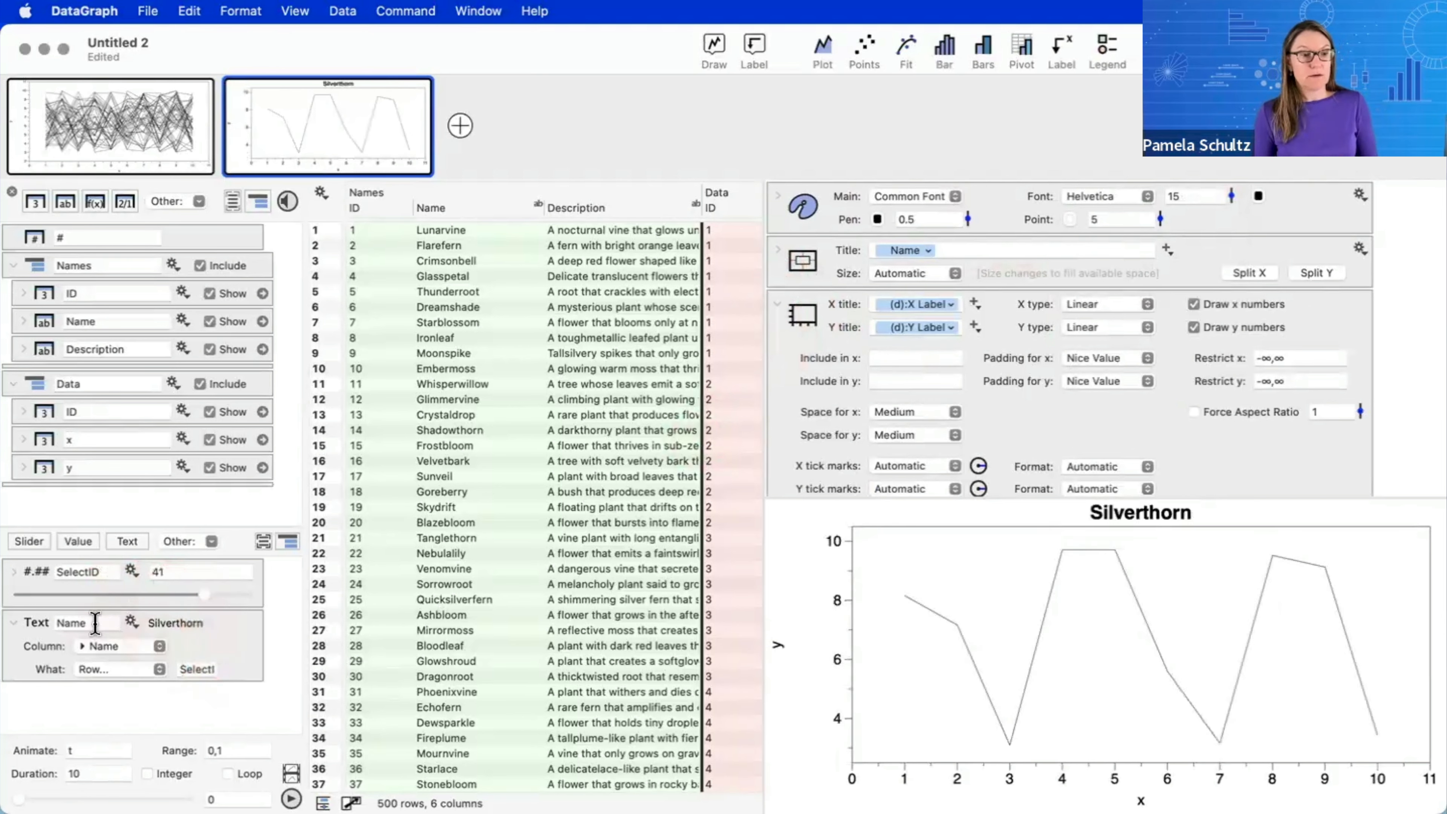
- Collapse the Name text variable's settings and duplicate the variable by copying and pasting it
{"action": "left_click", "coordinate": [15, 625]}
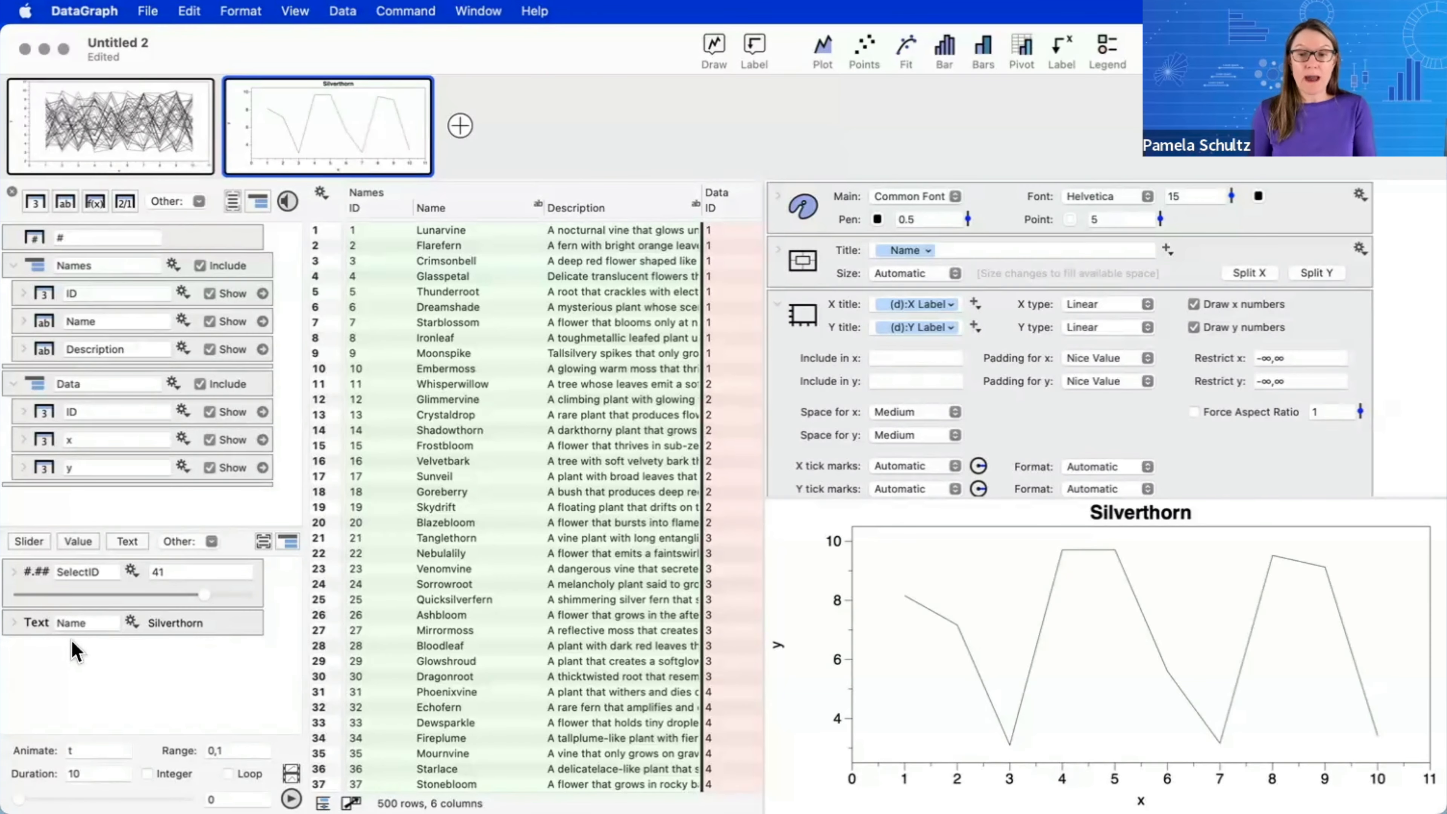
{"action": "left_click", "coordinate": [37, 625]}
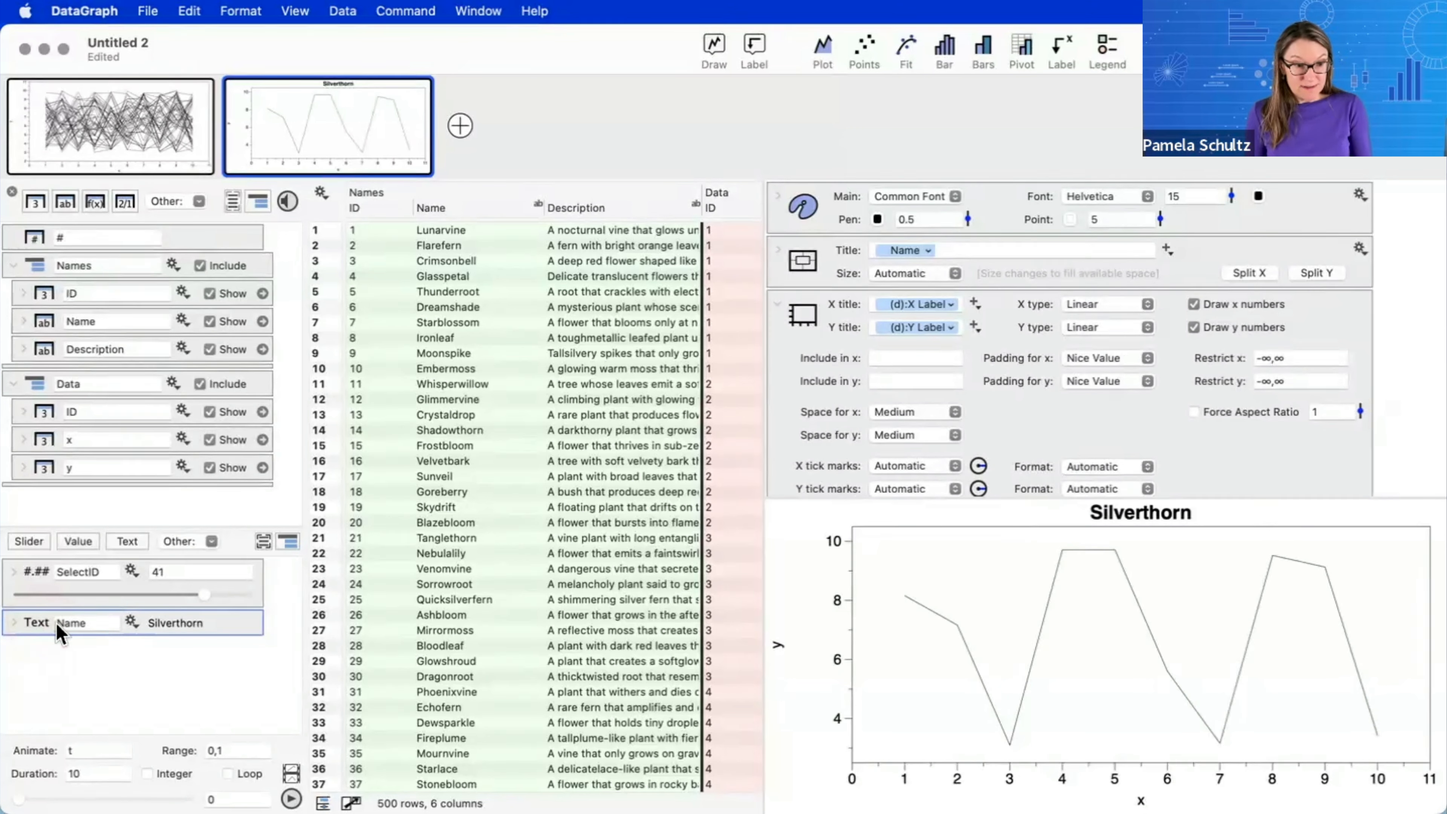
{"action": "left_click", "coordinate": [197, 8]}
{"action": "left_click", "coordinate": [194, 115]}
{"action": "left_click", "coordinate": [187, 15]}
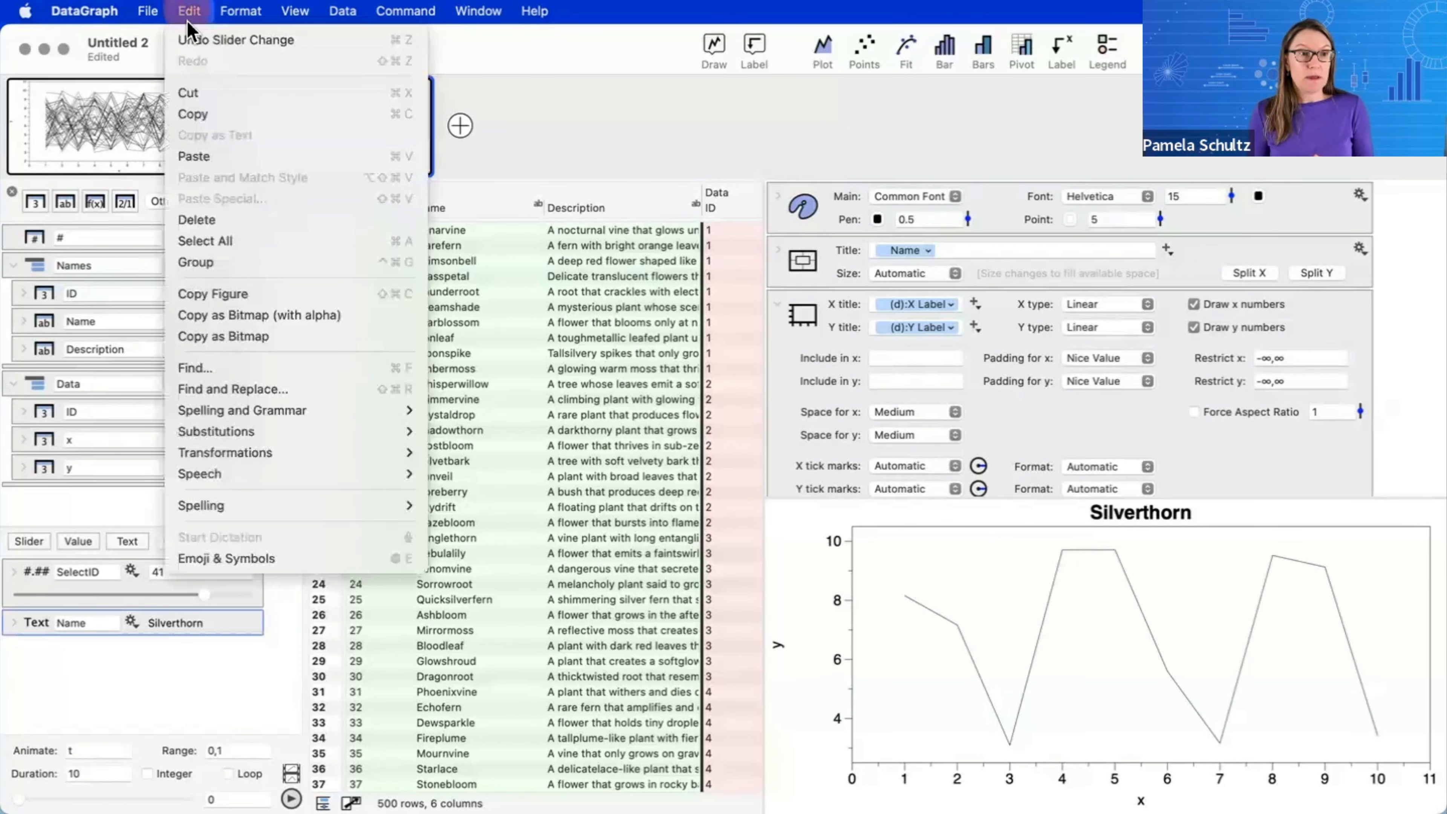
{"action": "left_click", "coordinate": [199, 157]}
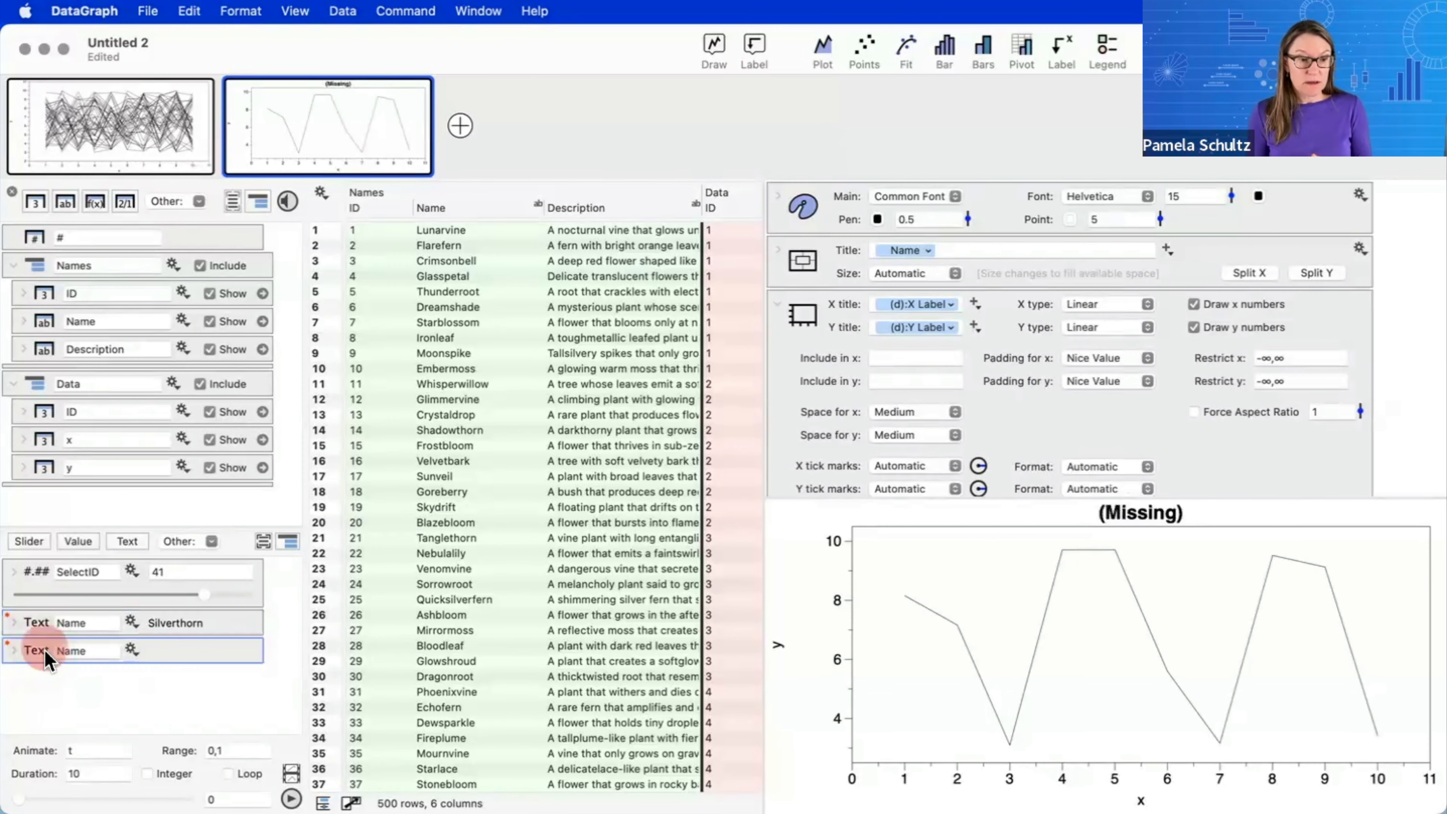
- Rename the duplicated text variable to "Description" and set it to read from the Description column of the Names group
{"action": "left_click", "coordinate": [13, 649]}
{"action": "double_click", "coordinate": [68, 649]}
{"action": "type", "text": "Des"}
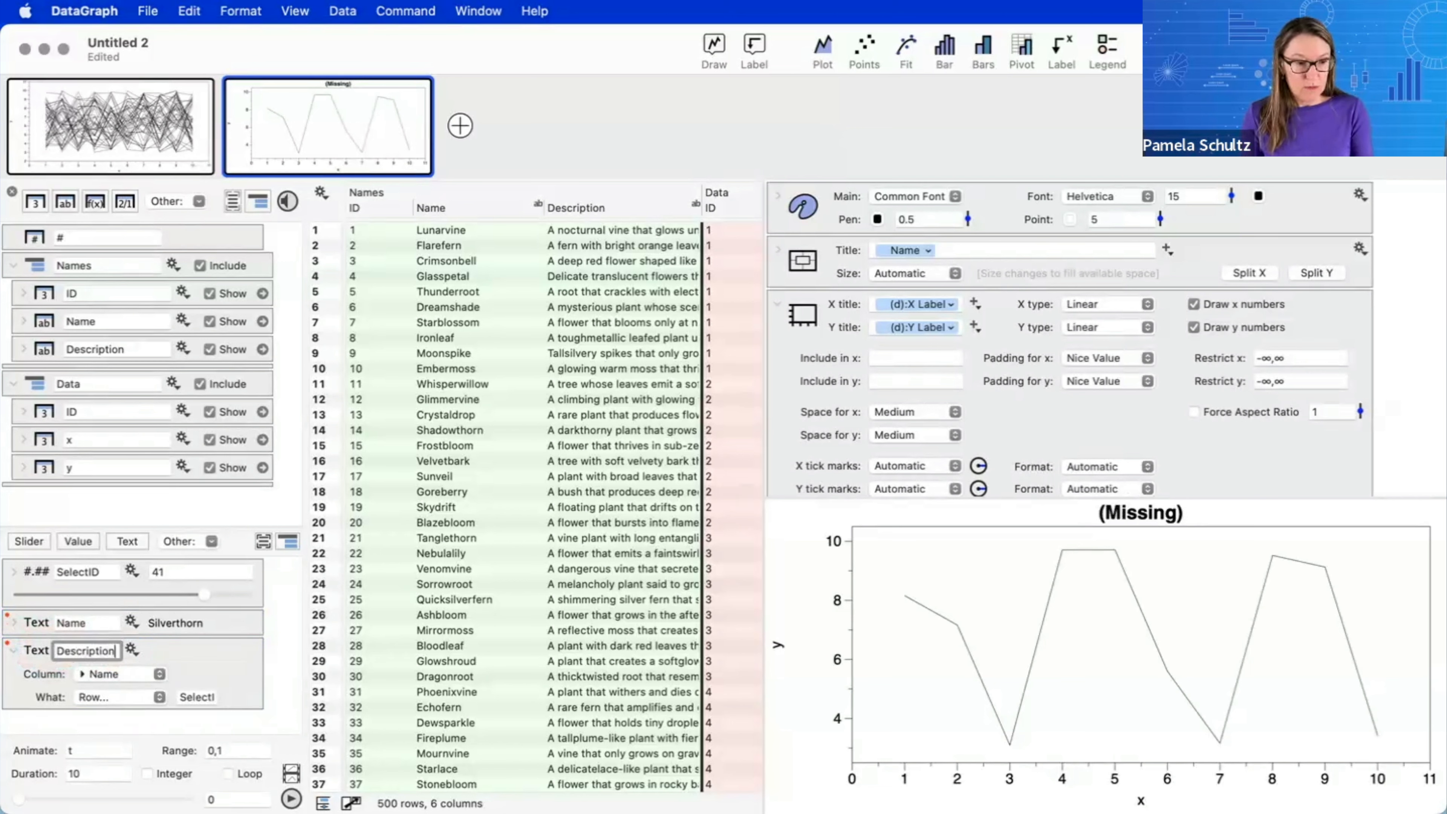
{"action": "type", "text": "cription"}
{"action": "key", "text": "Return"}
{"action": "left_click", "coordinate": [114, 675]}
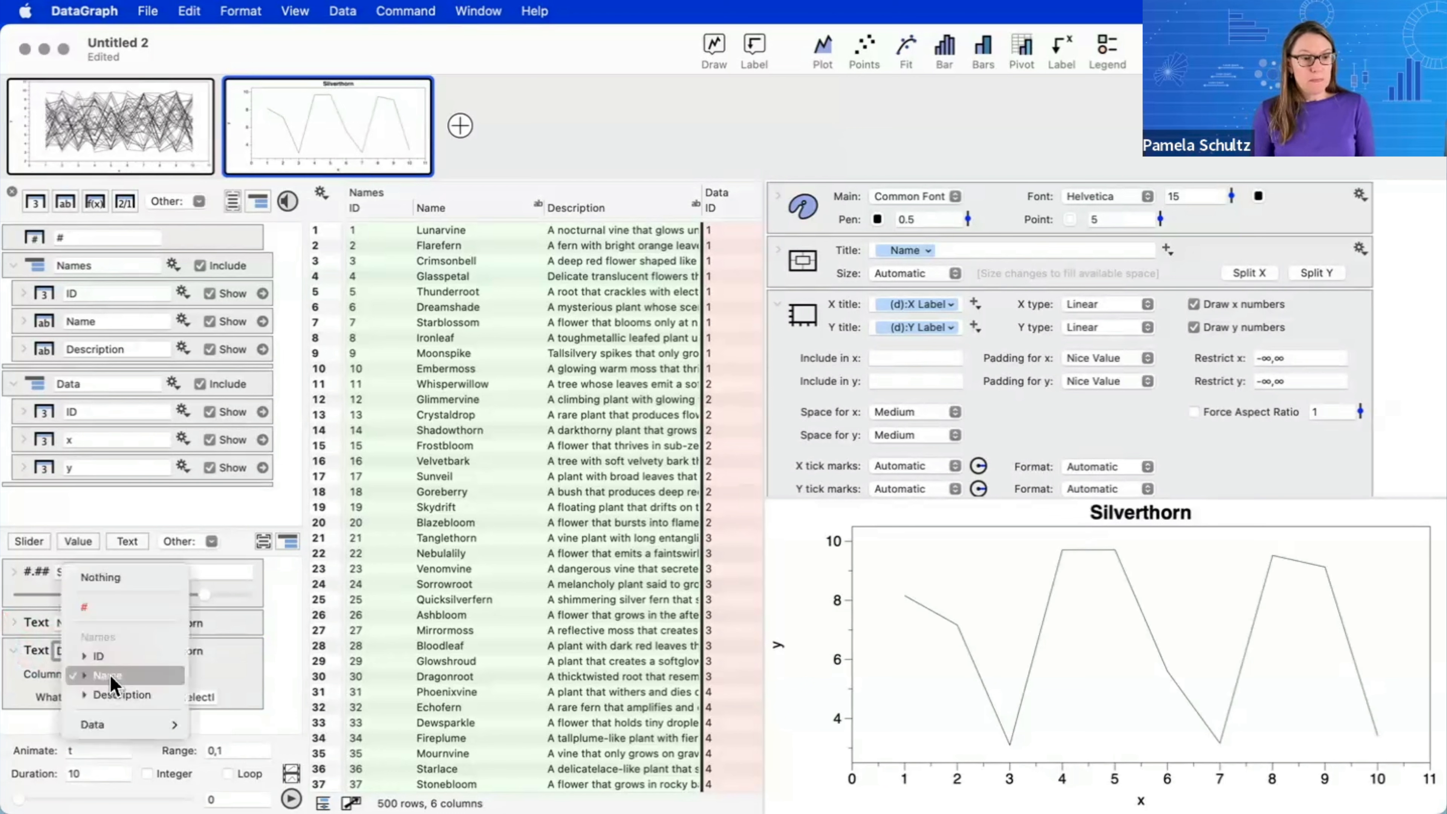
{"action": "left_click", "coordinate": [114, 695]}
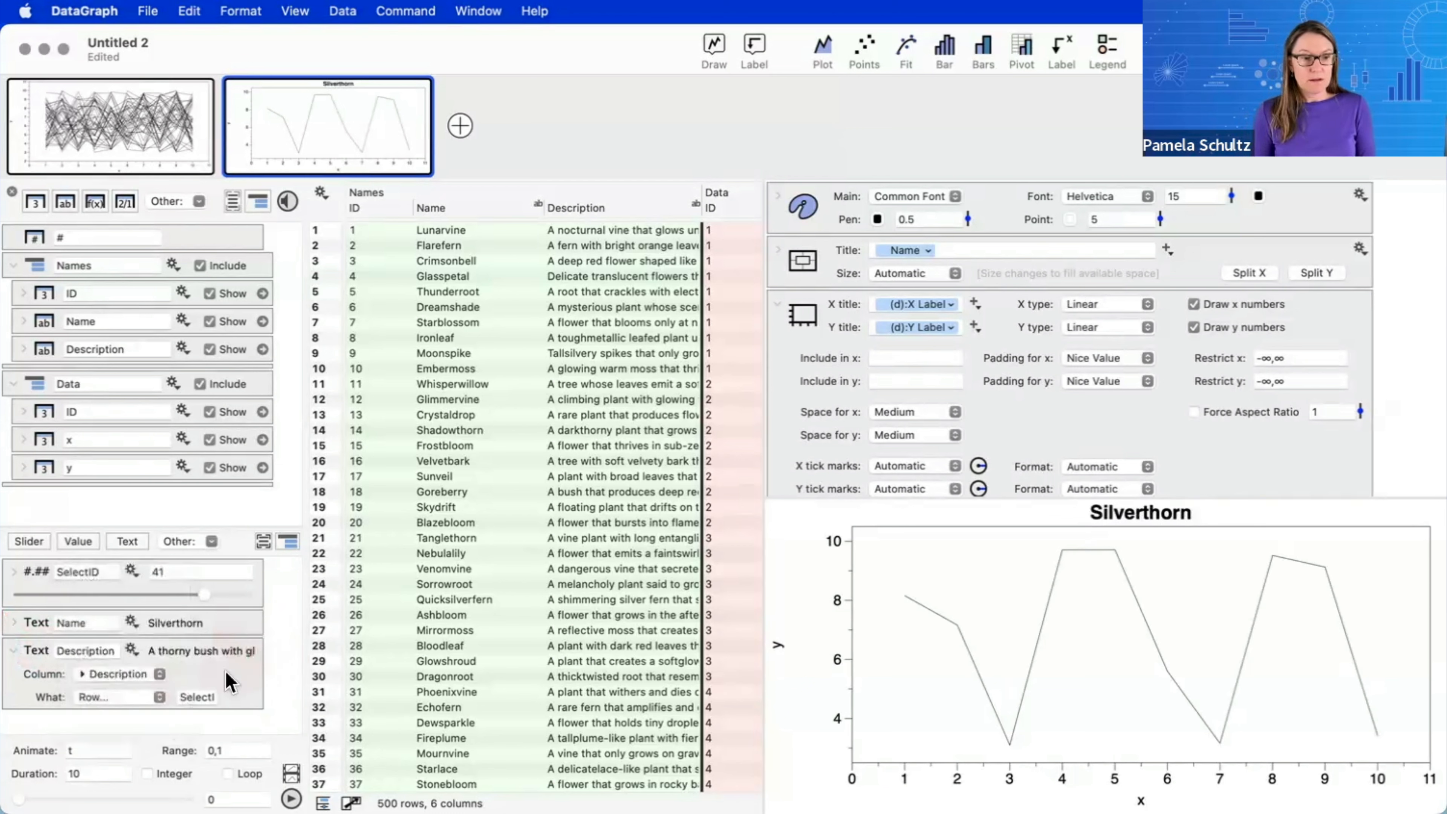
{"action": "left_click", "coordinate": [238, 672]}
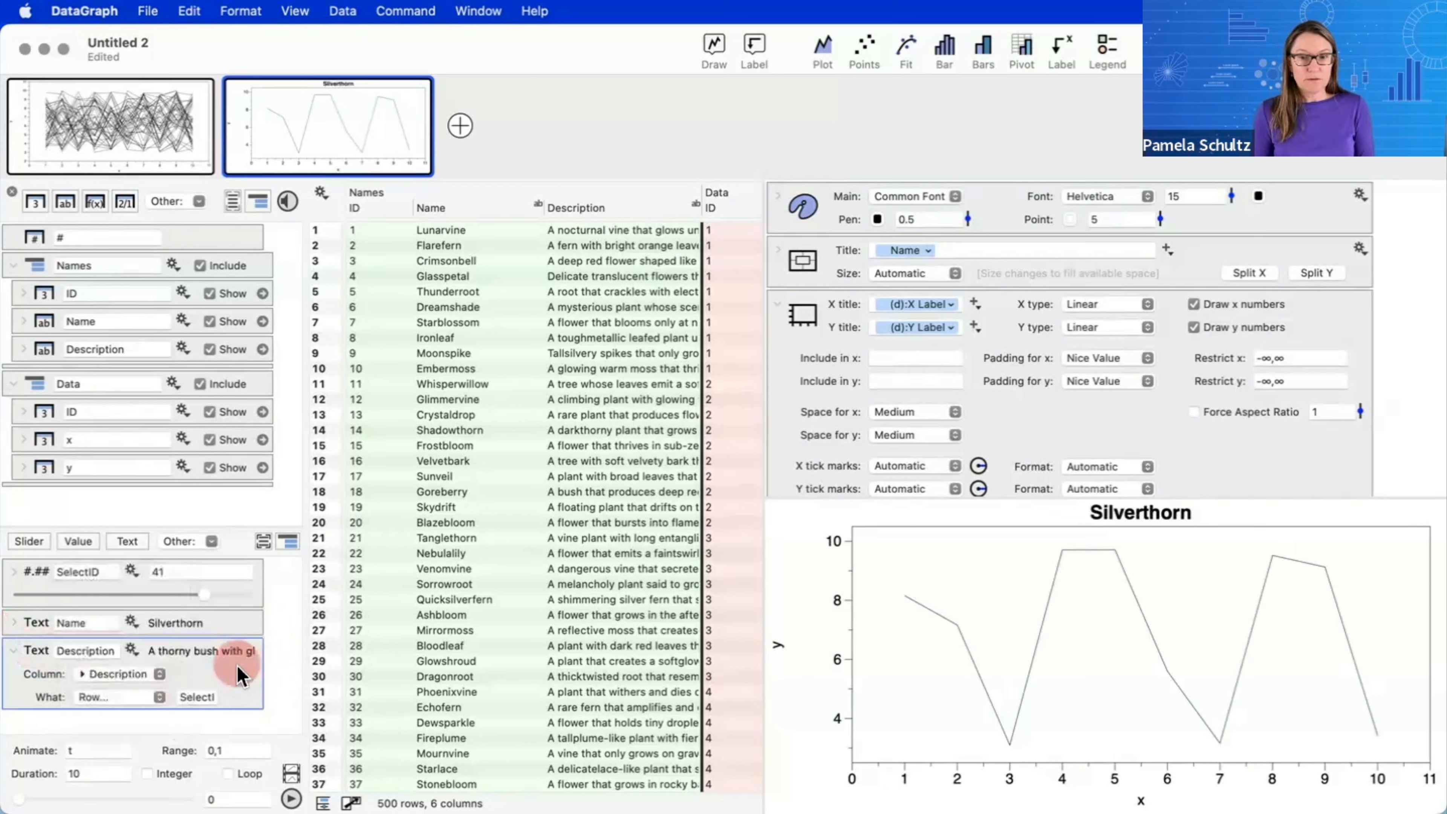
- Collapse the axis settings, add a Text label to the graph and move it inside the upper-left corner to an offset of about 22,25
{"action": "left_click", "coordinate": [778, 303]}
{"action": "left_click", "coordinate": [744, 46]}
{"action": "left_click", "coordinate": [754, 50]}
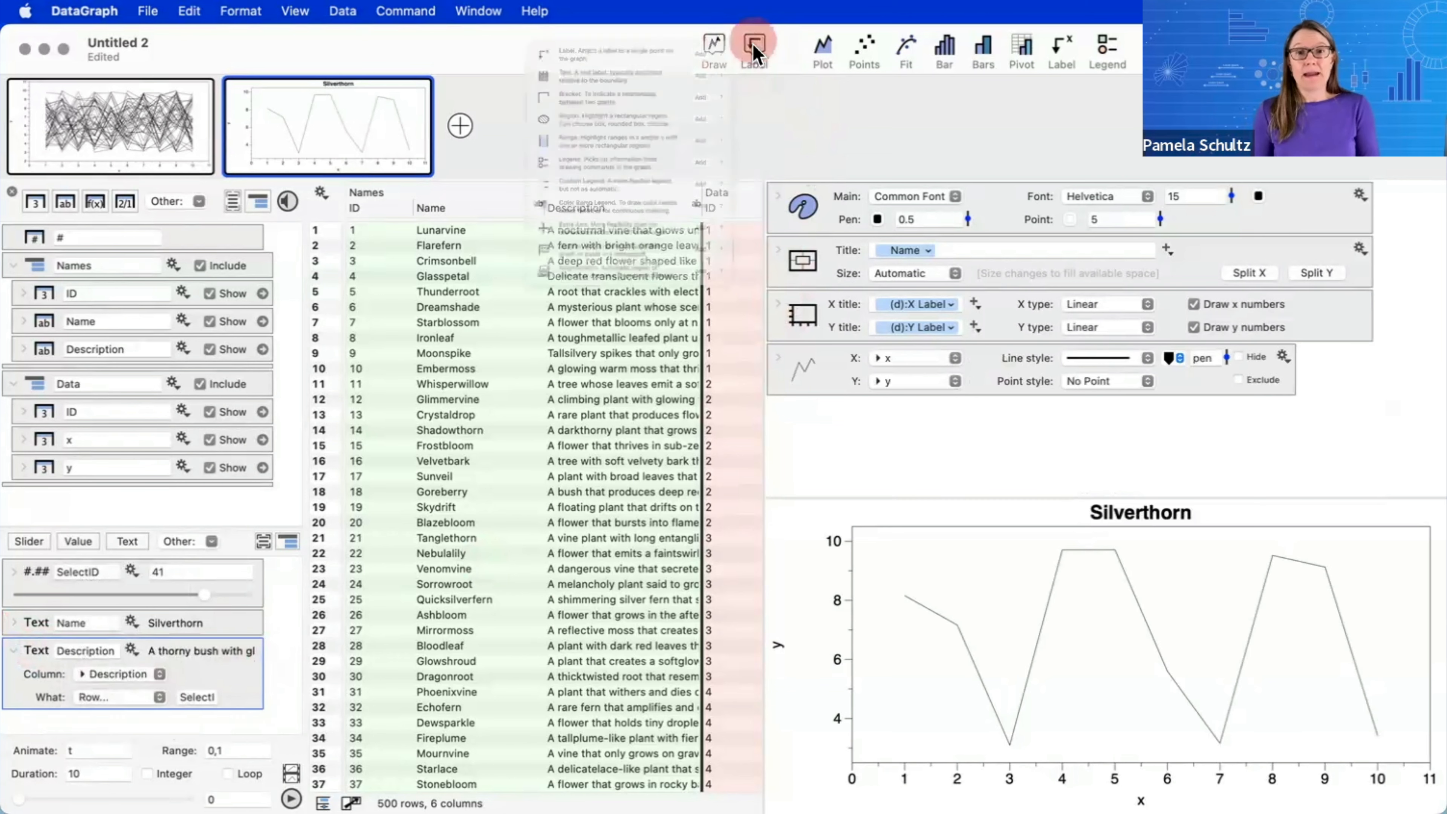
{"action": "left_click", "coordinate": [662, 108]}
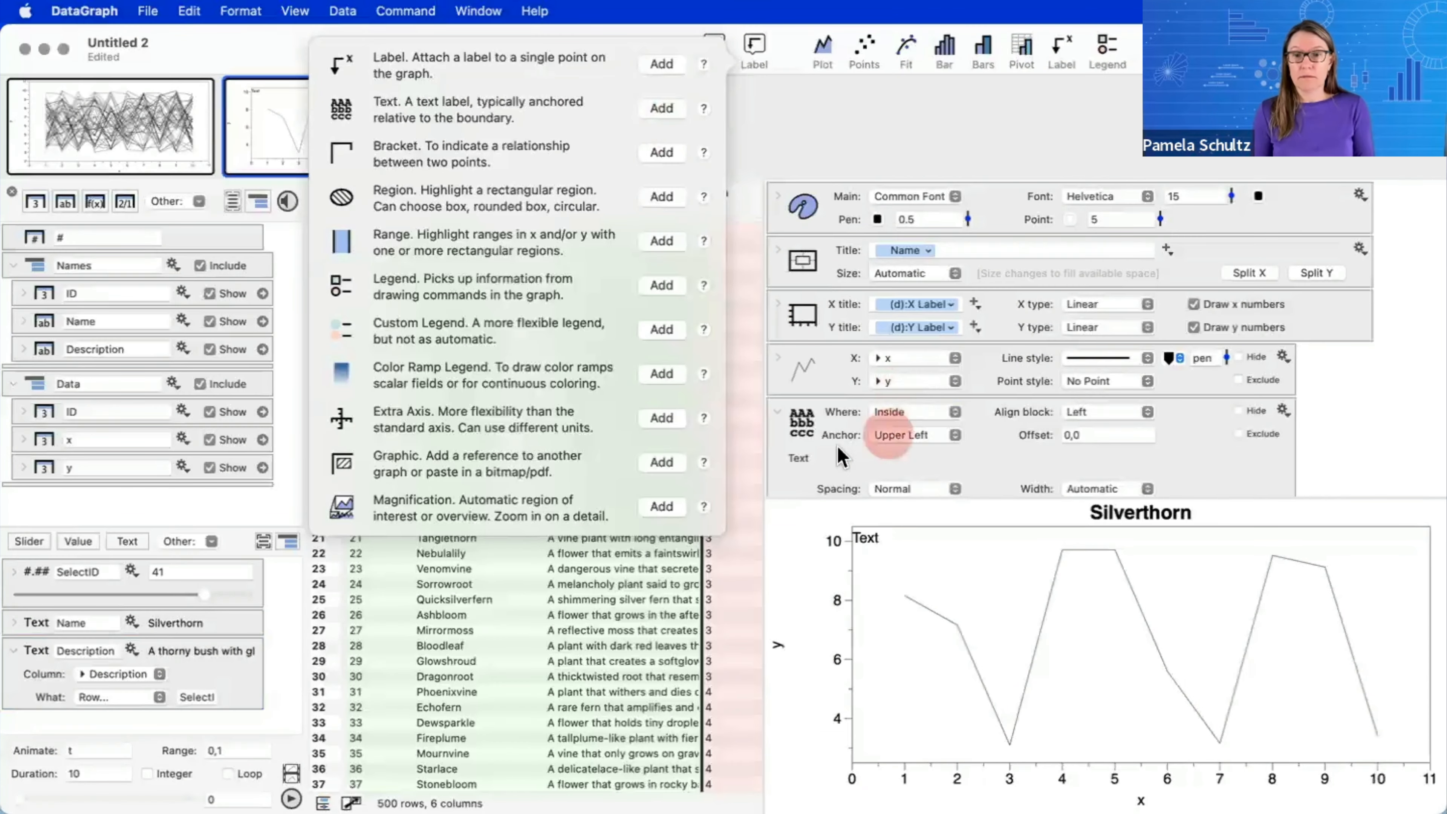
{"action": "left_click", "coordinate": [837, 447]}
{"action": "scroll", "coordinate": [838, 430], "scroll_direction": "down", "scroll_amount": 4}
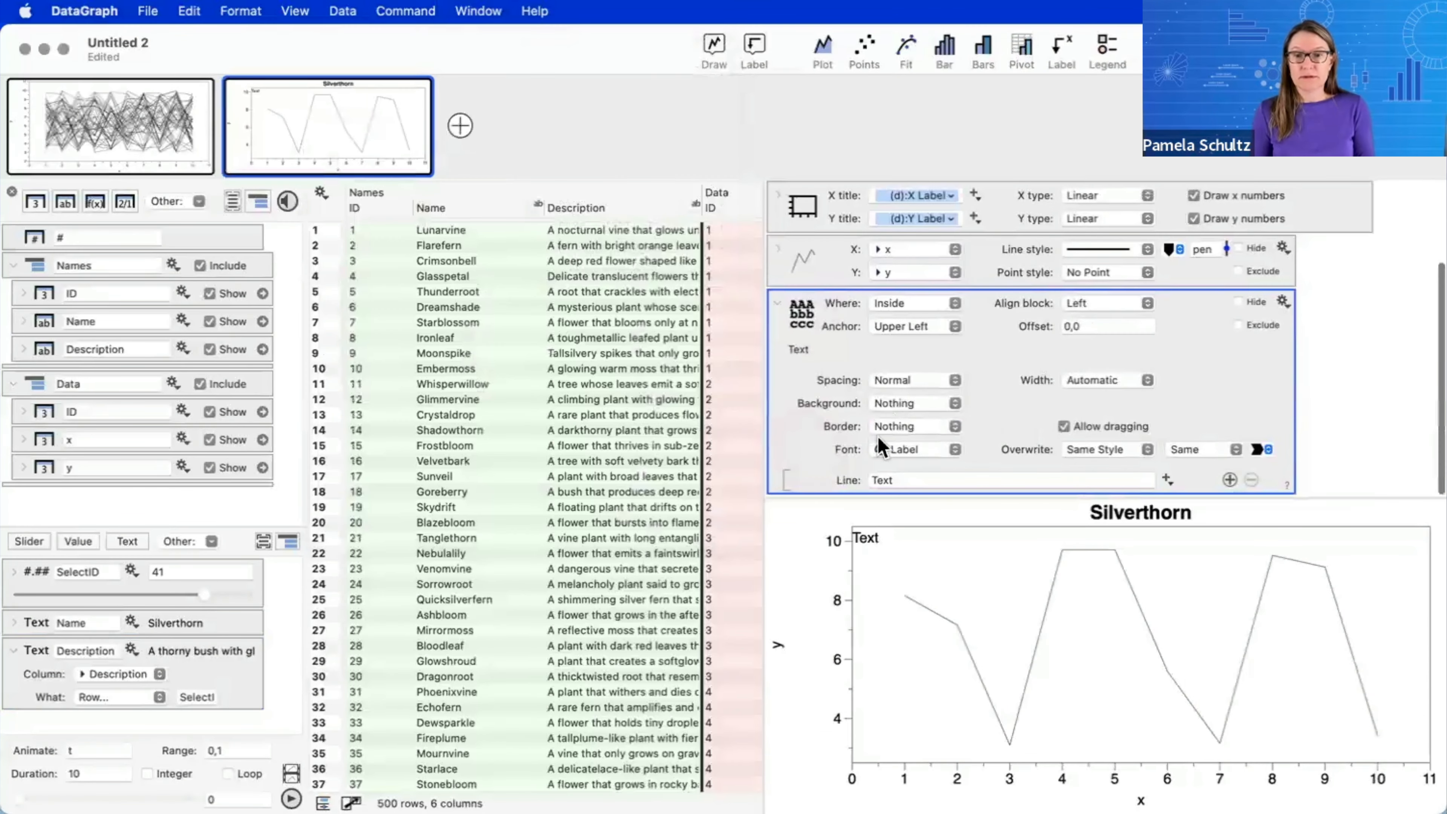
{"action": "left_click_drag", "start_coordinate": [870, 538], "coordinate": [892, 562]}
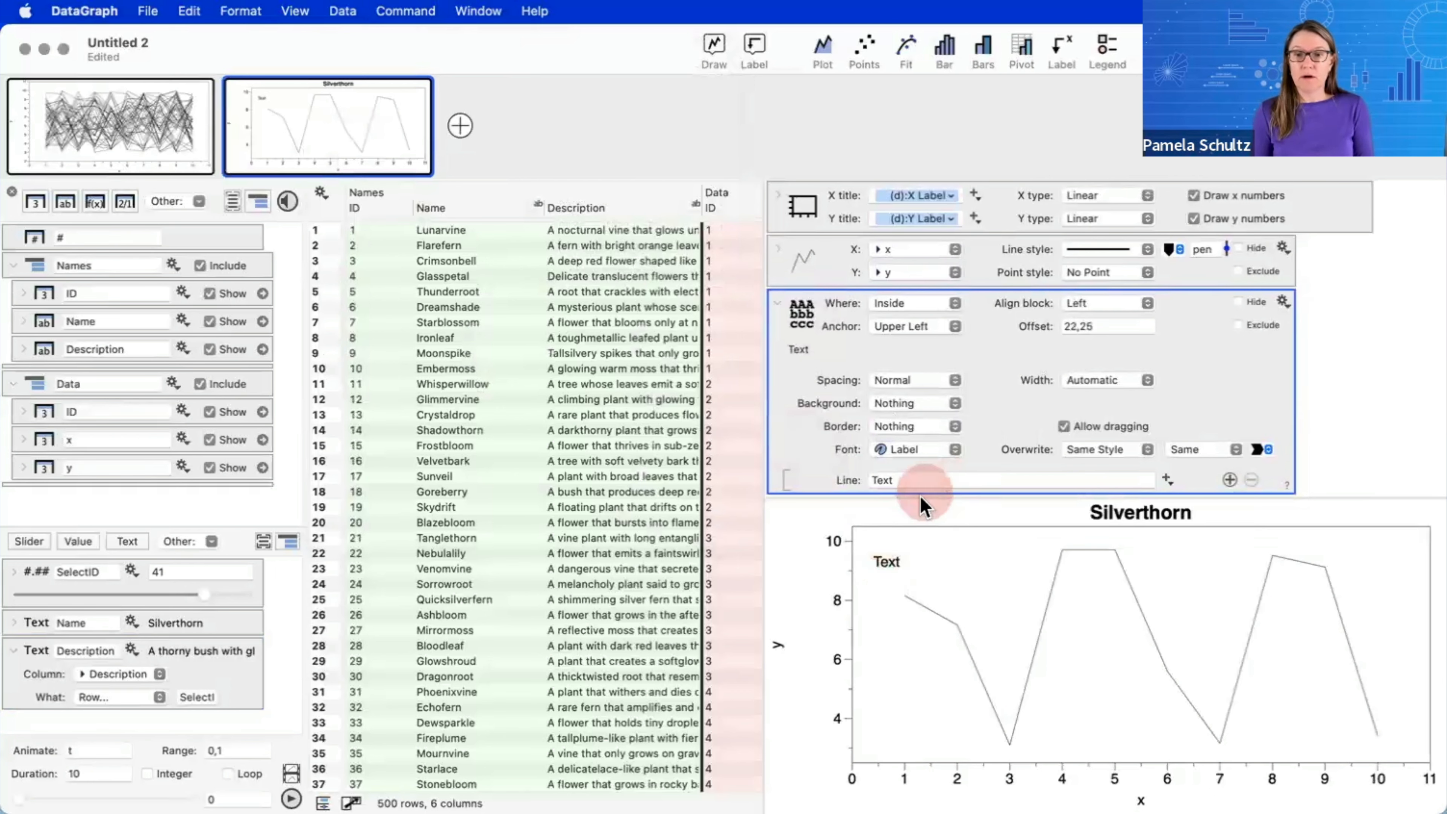
- Replace the label's text with the Description variable and move the label above the curve, to an offset of about 45,2
{"action": "left_click", "coordinate": [904, 479]}
{"action": "key", "text": "BackSpace"}
{"action": "key", "text": "BackSpace"}
{"action": "key", "text": "BackSpace"}
{"action": "key", "text": "BackSpace"}
{"action": "left_click", "coordinate": [1166, 479]}
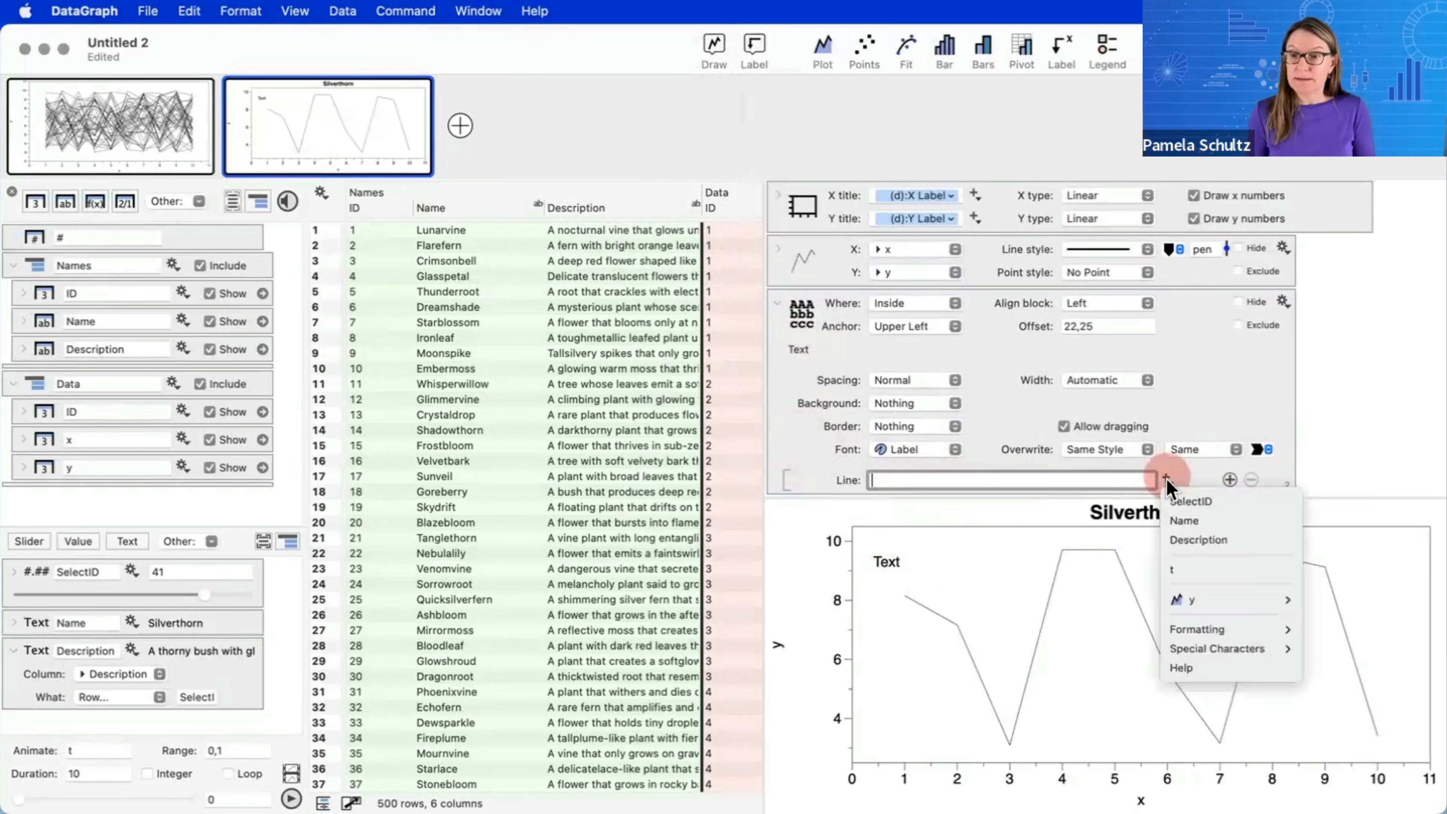
{"action": "left_click", "coordinate": [1192, 535]}
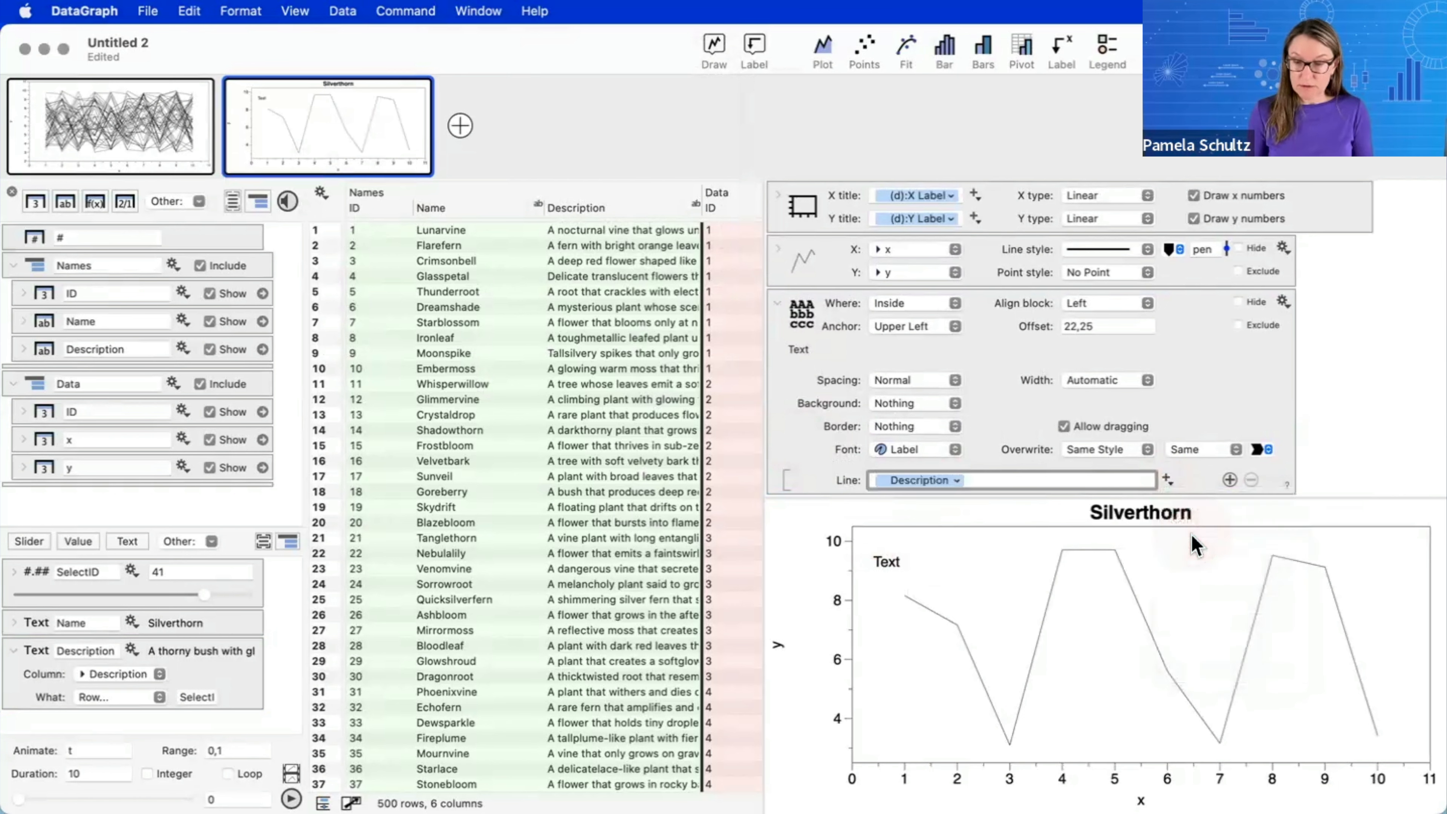
{"action": "mouse_move", "coordinate": [1039, 563]}
{"action": "left_mouse_down"}
{"action": "mouse_move", "coordinate": [1030, 537]}
{"action": "mouse_move", "coordinate": [1054, 539]}
{"action": "left_mouse_up"}
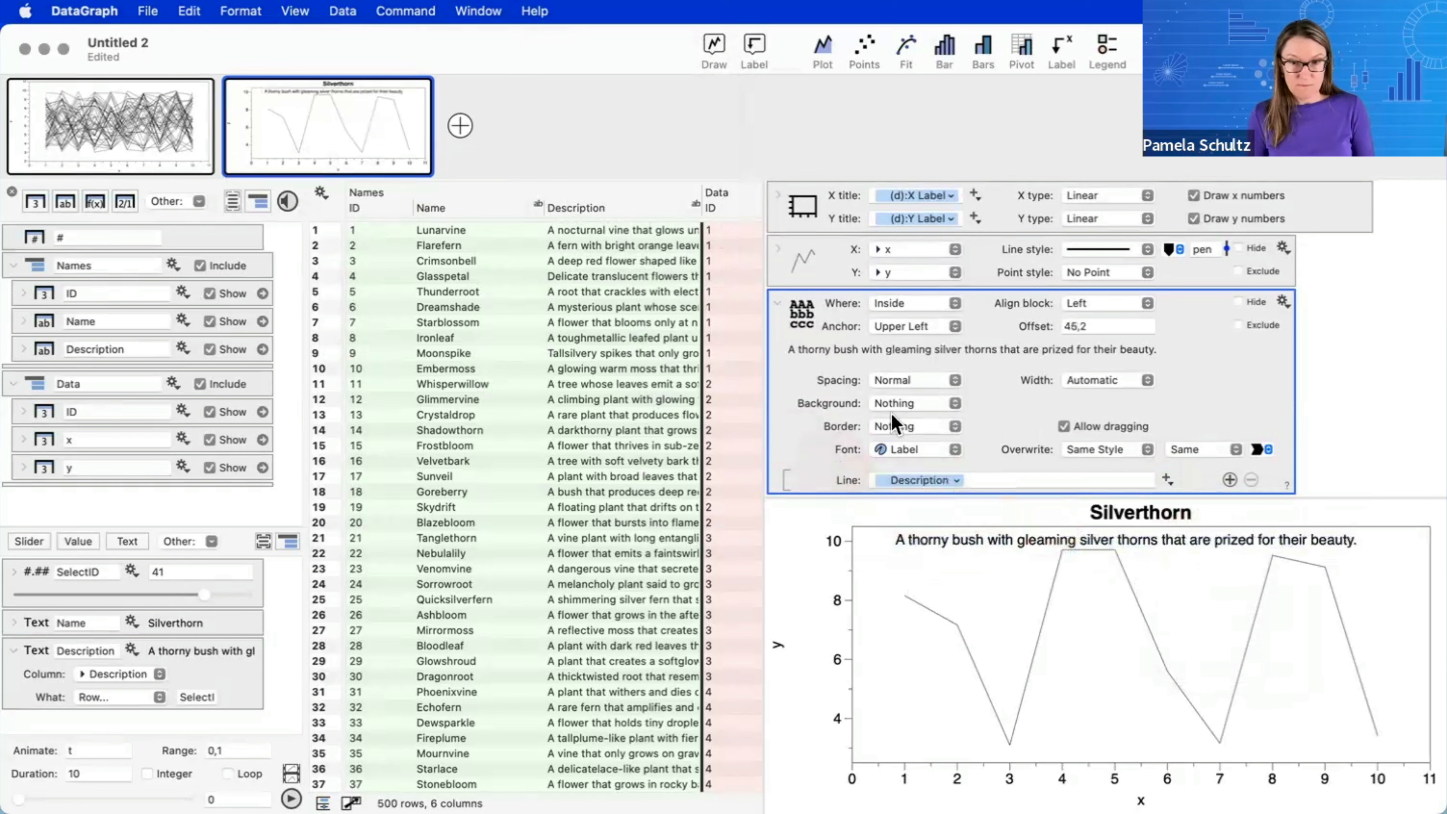
- Anchor the description label at Upper Center and set its block alignment to Center
{"action": "left_click", "coordinate": [904, 326]}
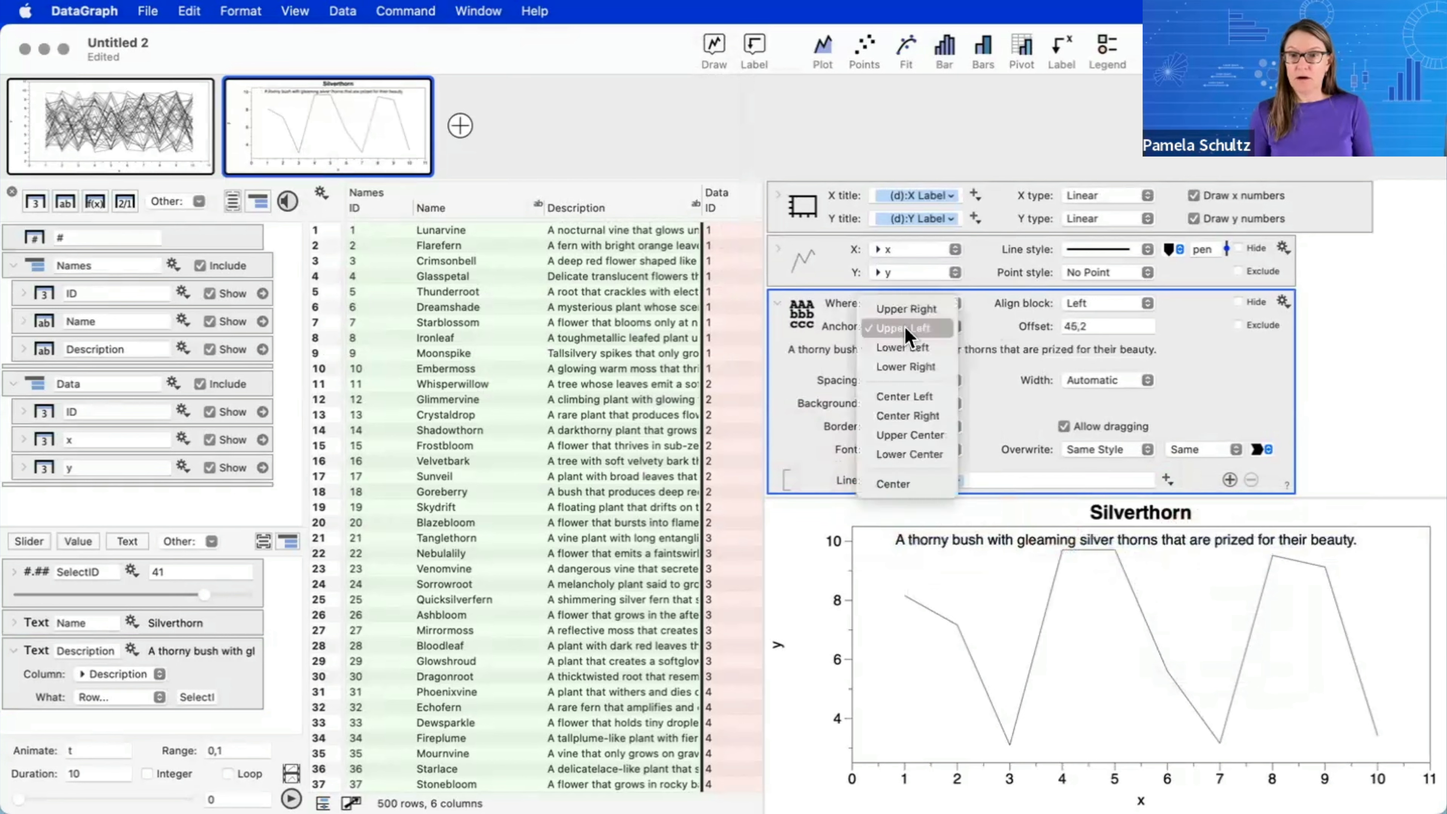
{"action": "left_click", "coordinate": [901, 435]}
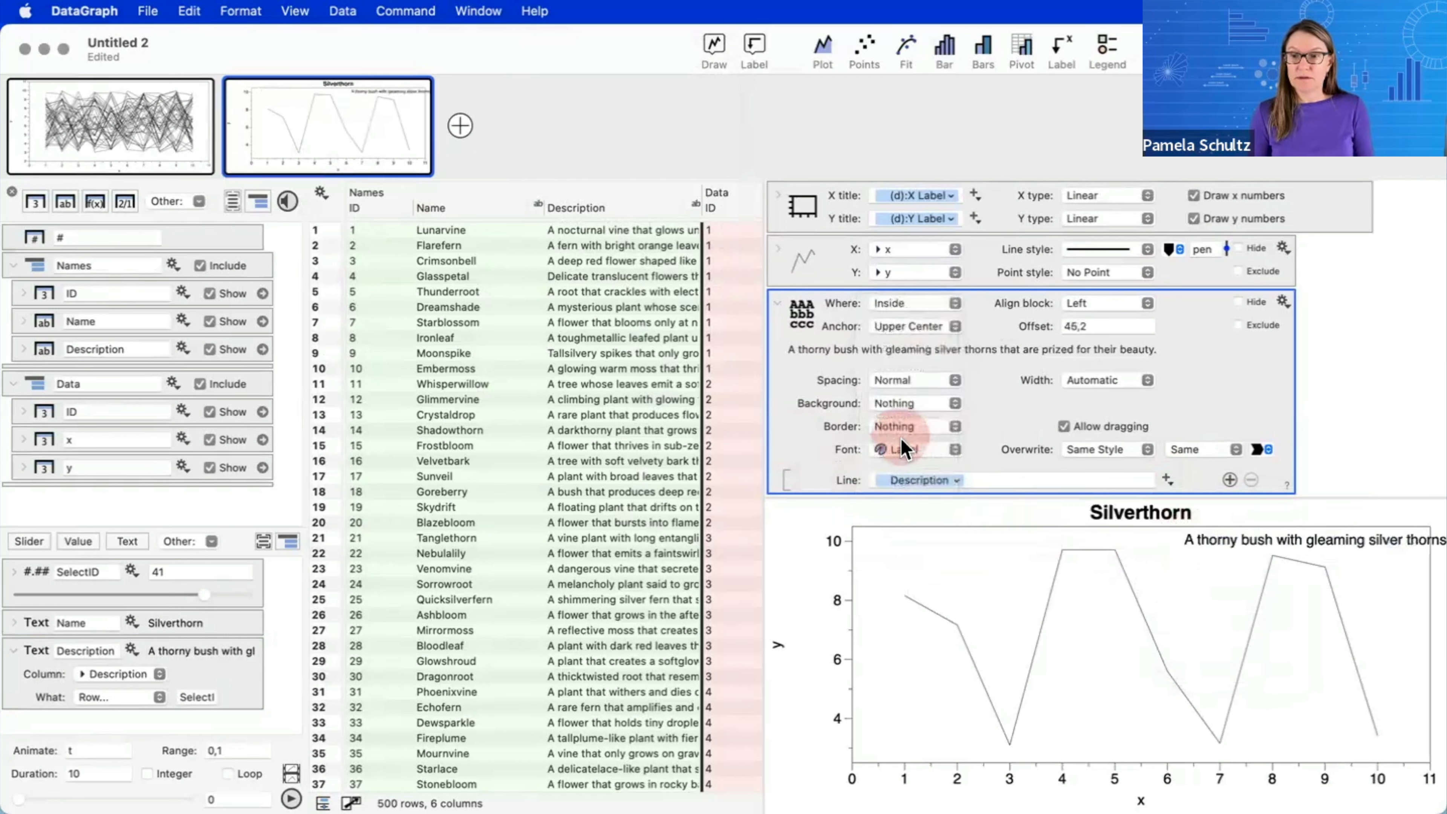
{"action": "left_click", "coordinate": [1108, 305]}
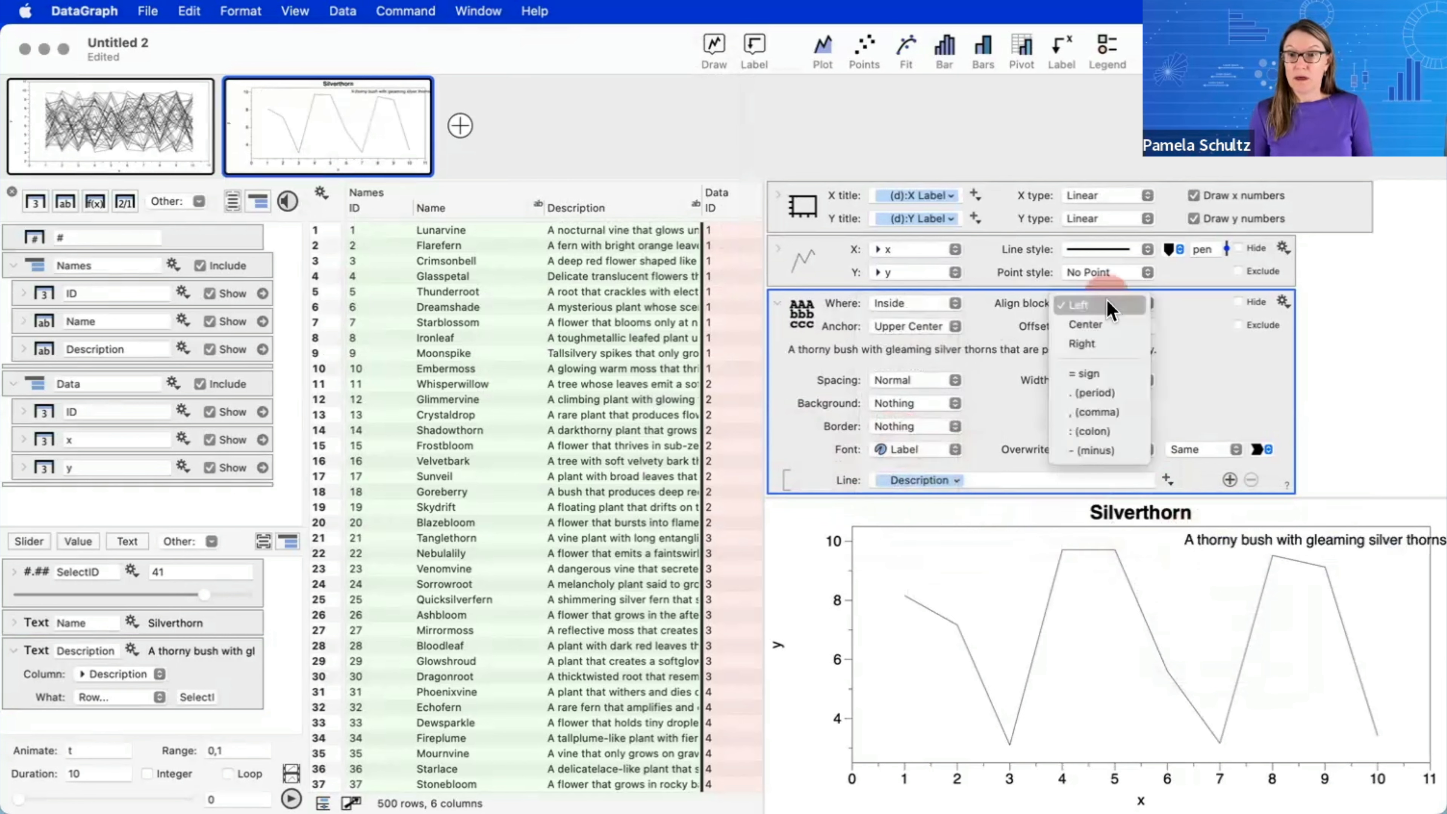
{"action": "left_click", "coordinate": [1105, 324]}
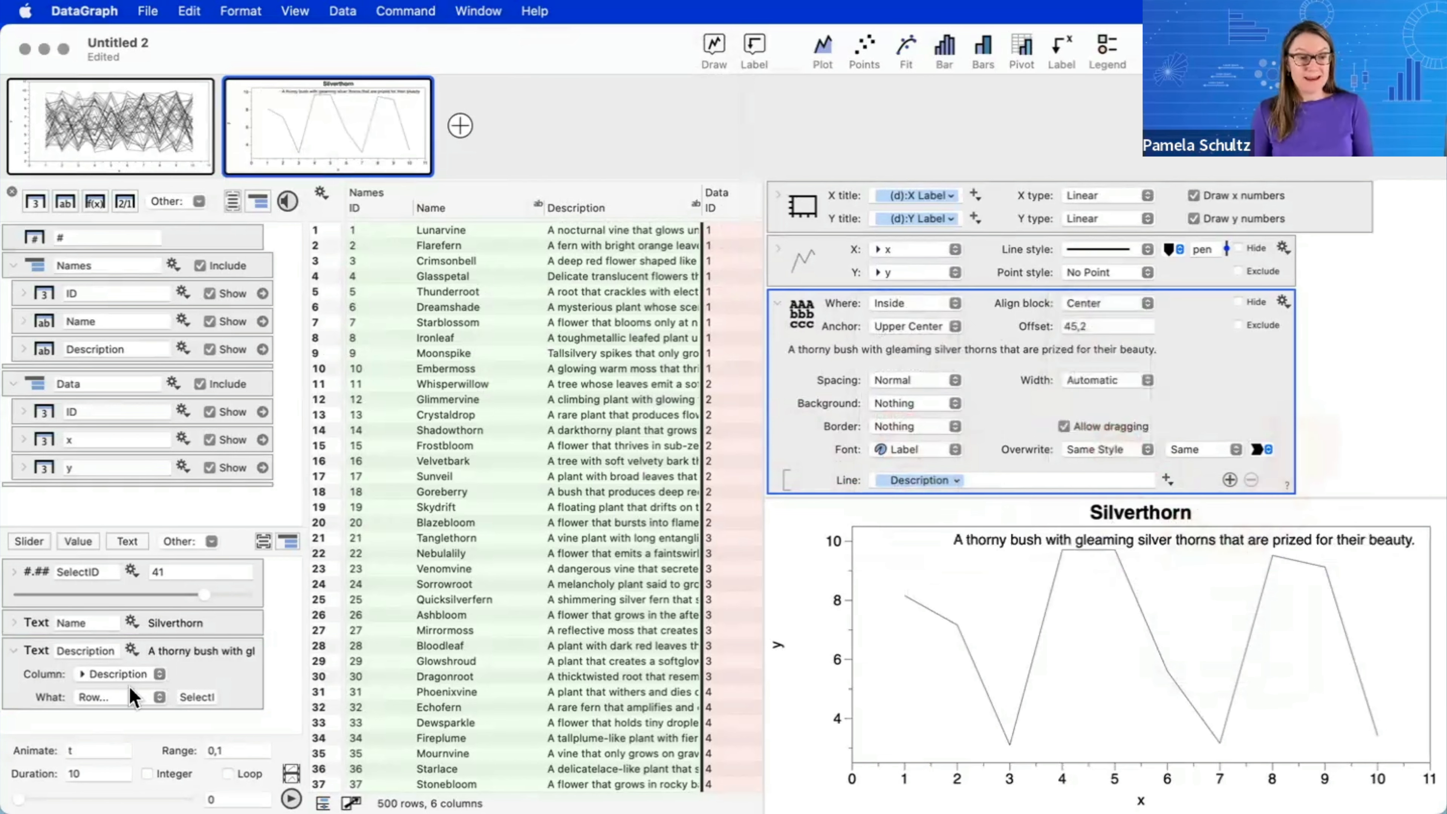
- Reset the description label's offset to 0,0 and scrub the SelectID slider to 32
{"action": "mouse_move", "coordinate": [207, 597]}
{"action": "left_mouse_down"}
{"action": "mouse_move", "coordinate": [134, 596]}
{"action": "mouse_move", "coordinate": [207, 599]}
{"action": "left_mouse_up"}
{"action": "left_click", "coordinate": [1198, 345]}
{"action": "left_click", "coordinate": [1116, 327]}
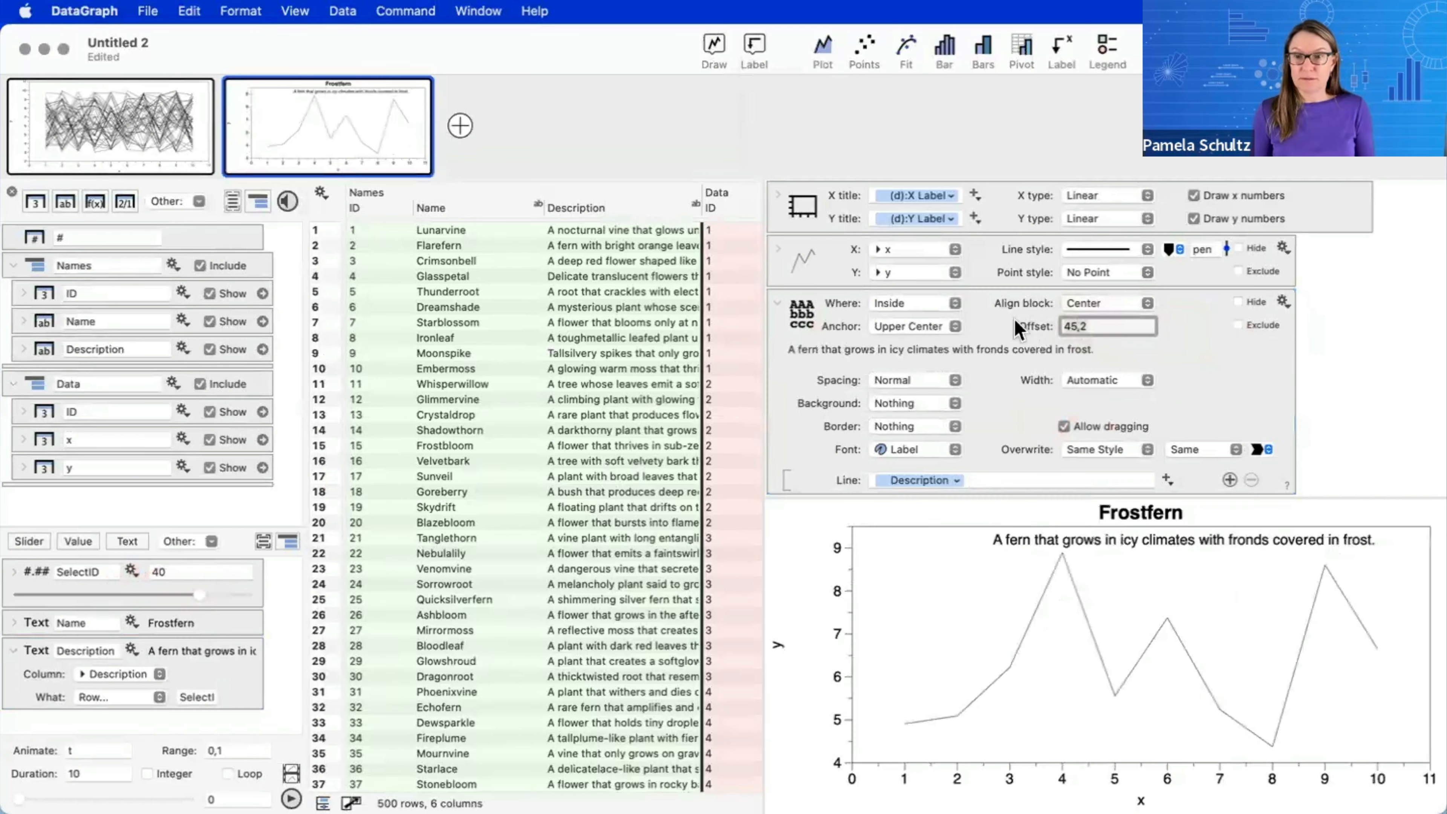
{"action": "type", "text": "0"}
{"action": "key", "text": "Return"}
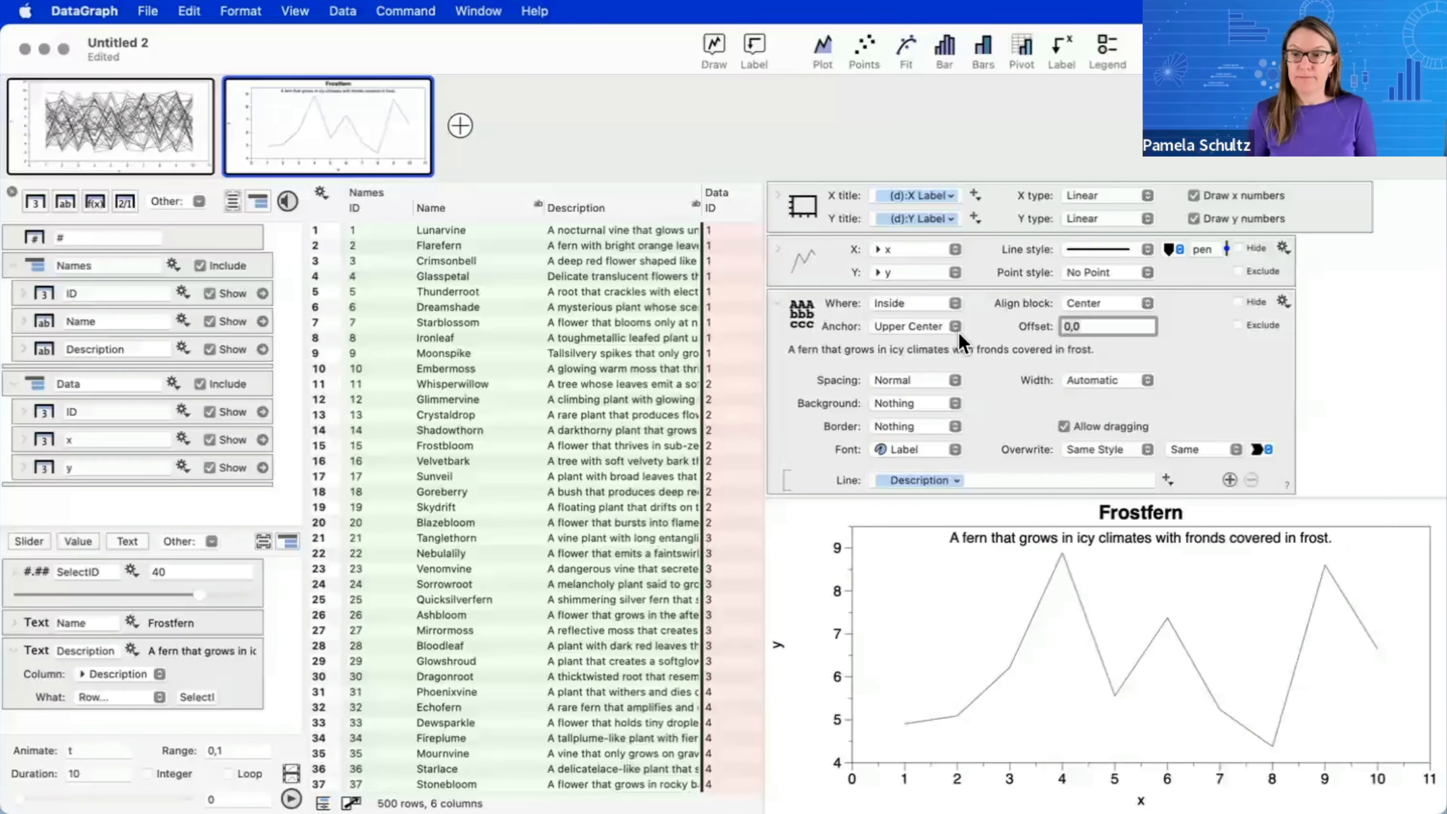
{"action": "left_click_drag", "start_coordinate": [200, 596], "coordinate": [156, 593]}
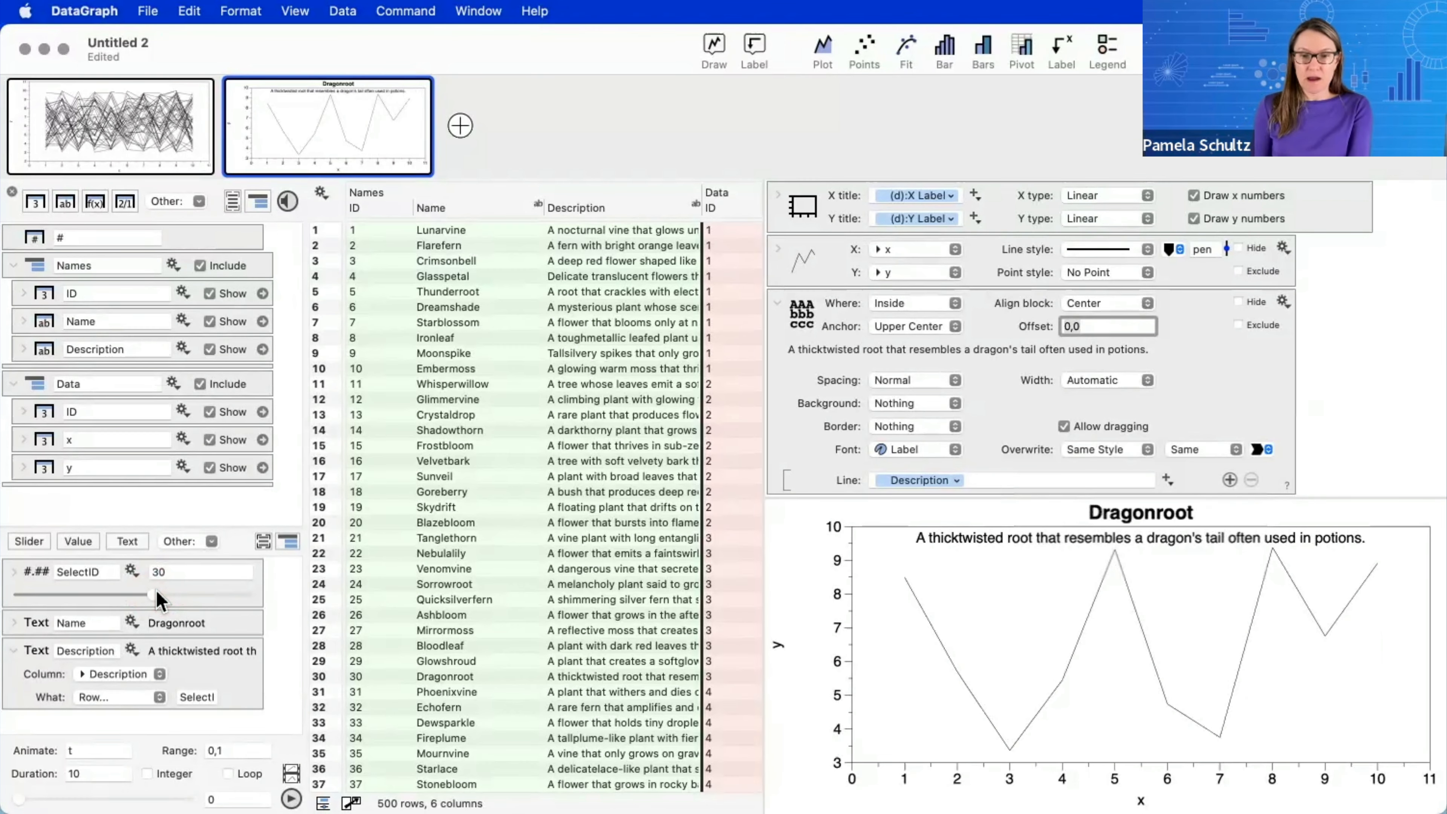
{"action": "mouse_move", "coordinate": [156, 595]}
{"action": "left_mouse_down"}
{"action": "mouse_move", "coordinate": [122, 595]}
{"action": "mouse_move", "coordinate": [193, 600]}
{"action": "mouse_move", "coordinate": [169, 596]}
{"action": "left_mouse_up"}
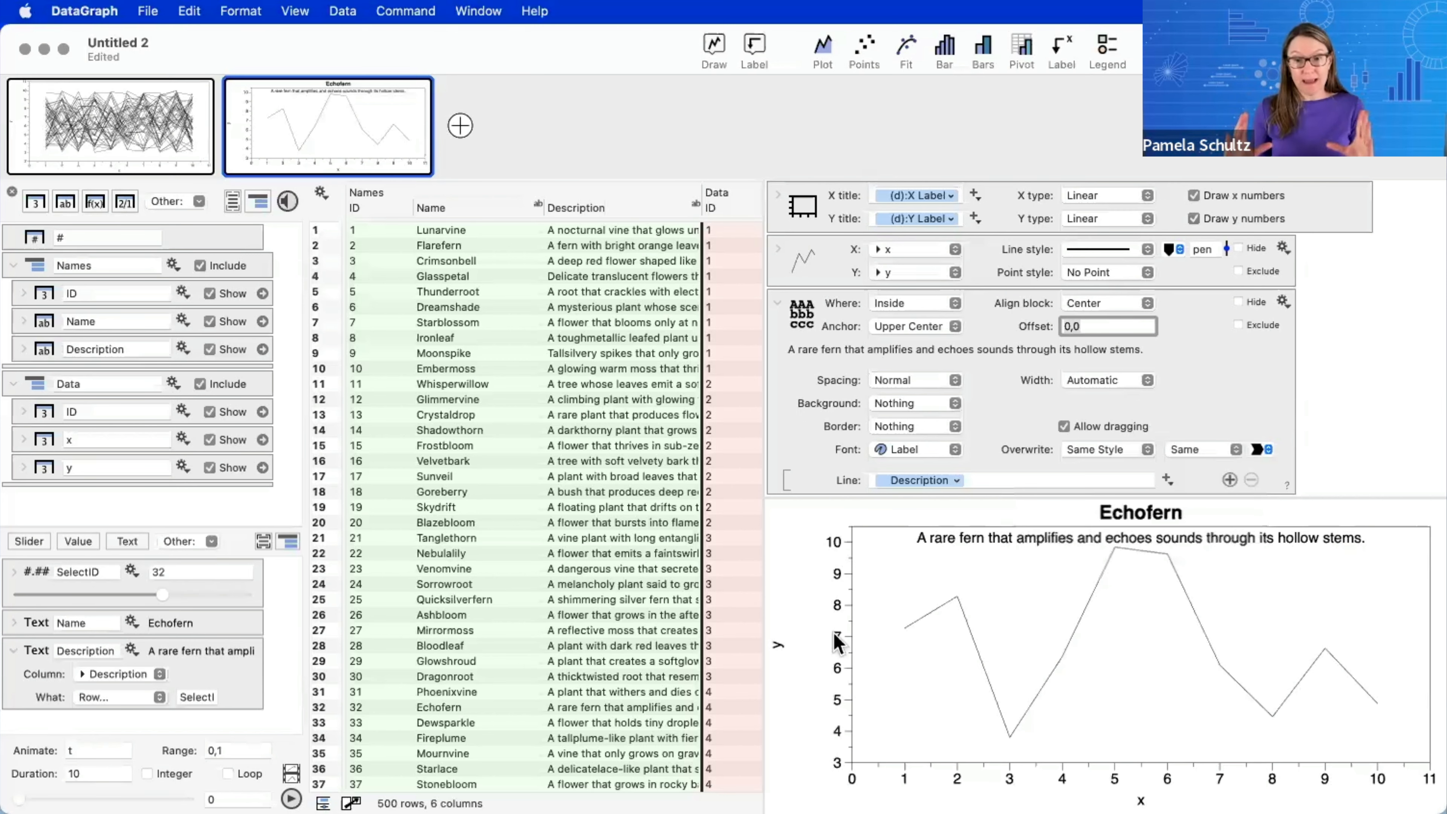
- Collapse the text label's settings, set the axis to include 0,10 in y, and move the SelectID slider to 48
{"action": "left_click", "coordinate": [776, 304]}
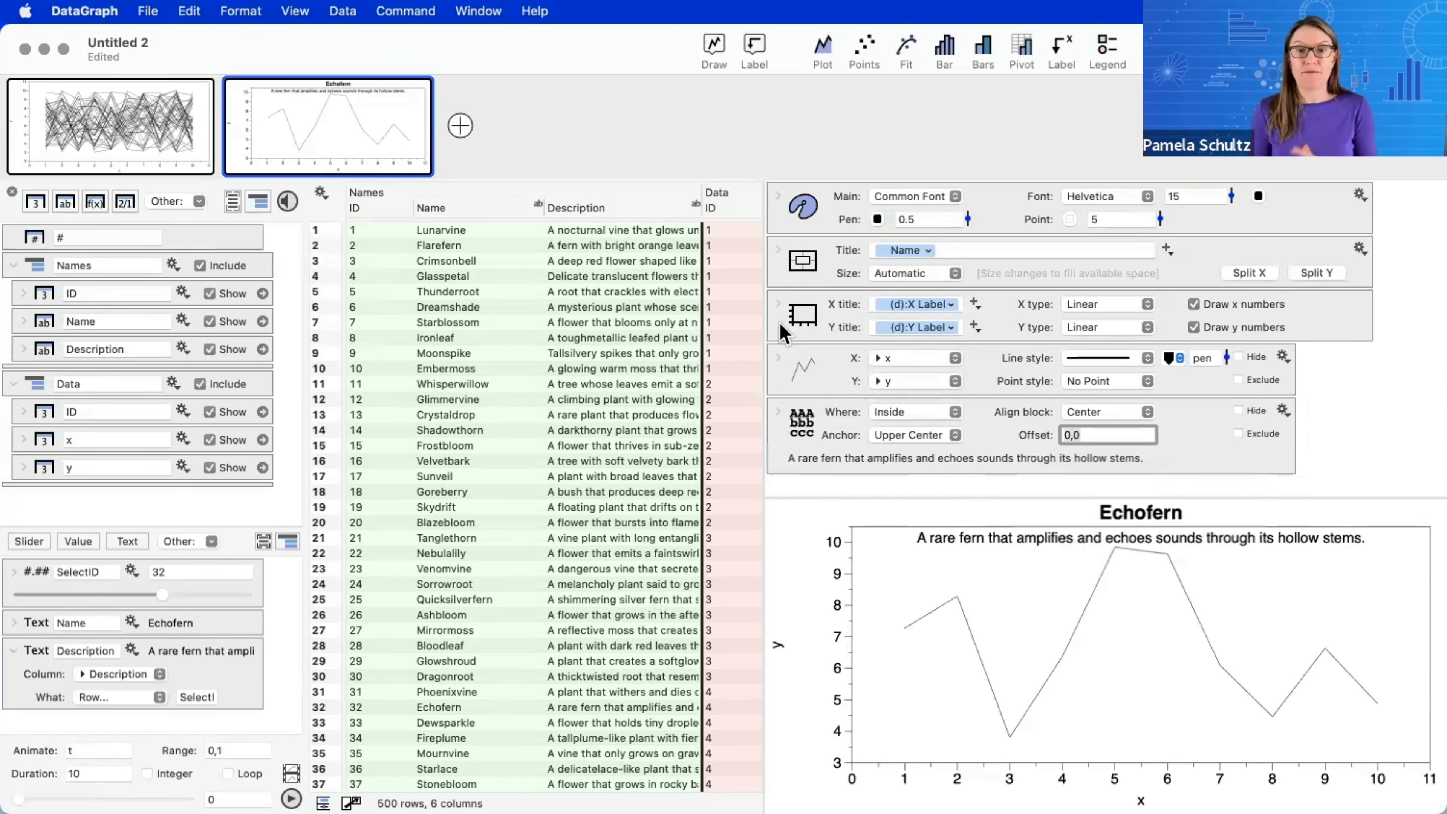
{"action": "left_click", "coordinate": [779, 303]}
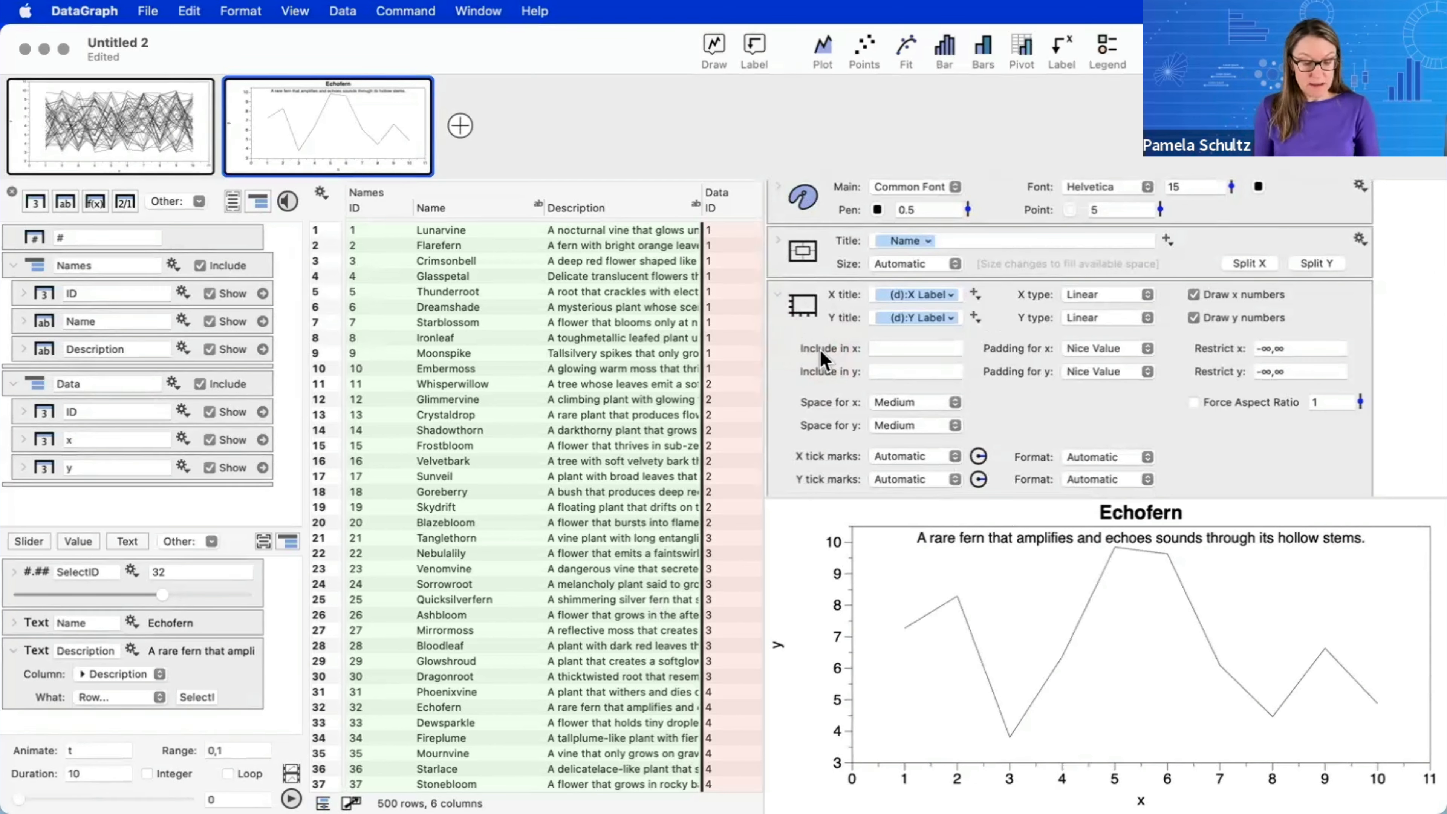
{"action": "left_click_drag", "start_coordinate": [789, 332], "coordinate": [909, 353]}
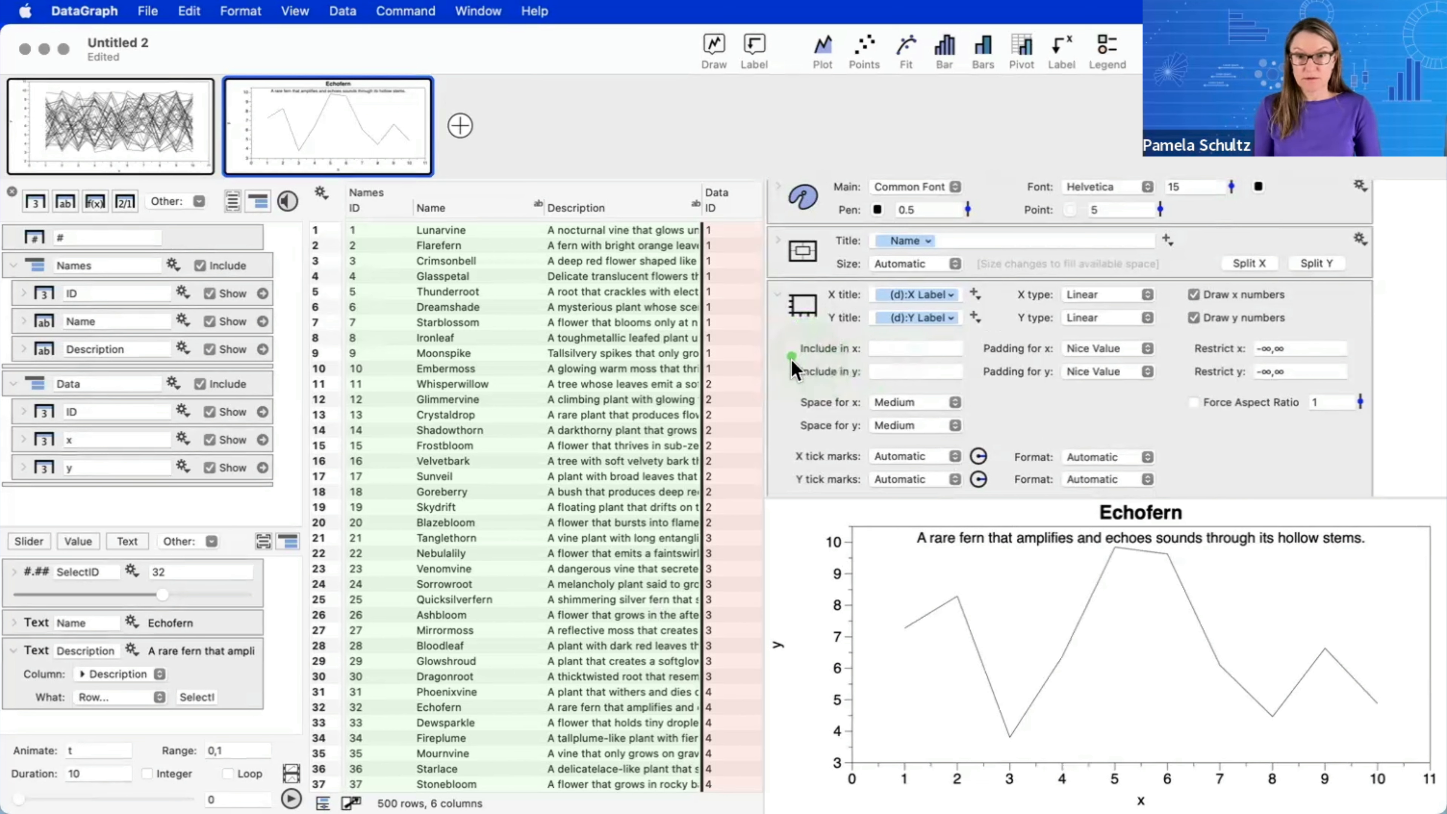
{"action": "left_click_drag", "start_coordinate": [791, 360], "coordinate": [975, 392]}
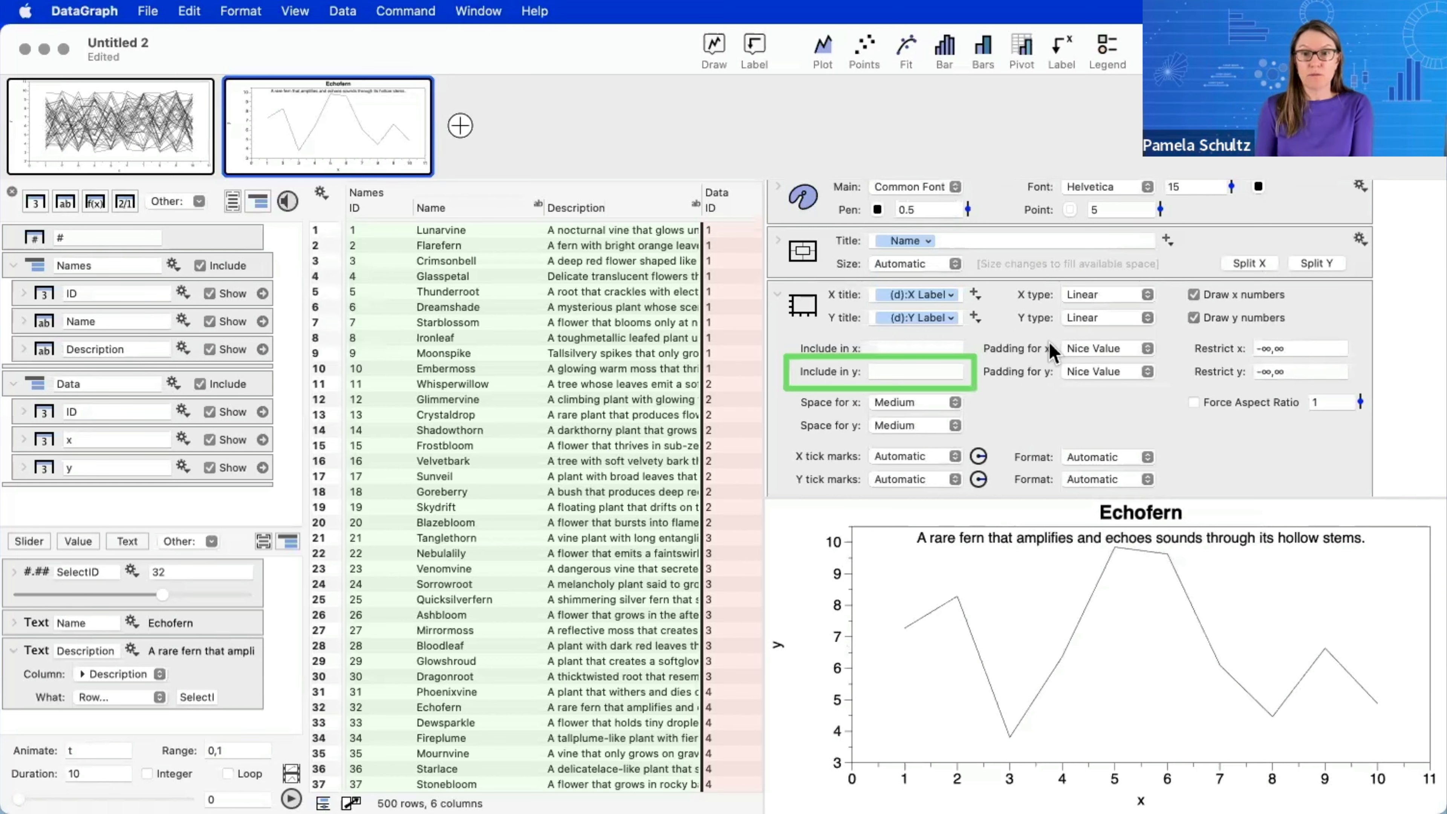
{"action": "left_click", "coordinate": [914, 374]}
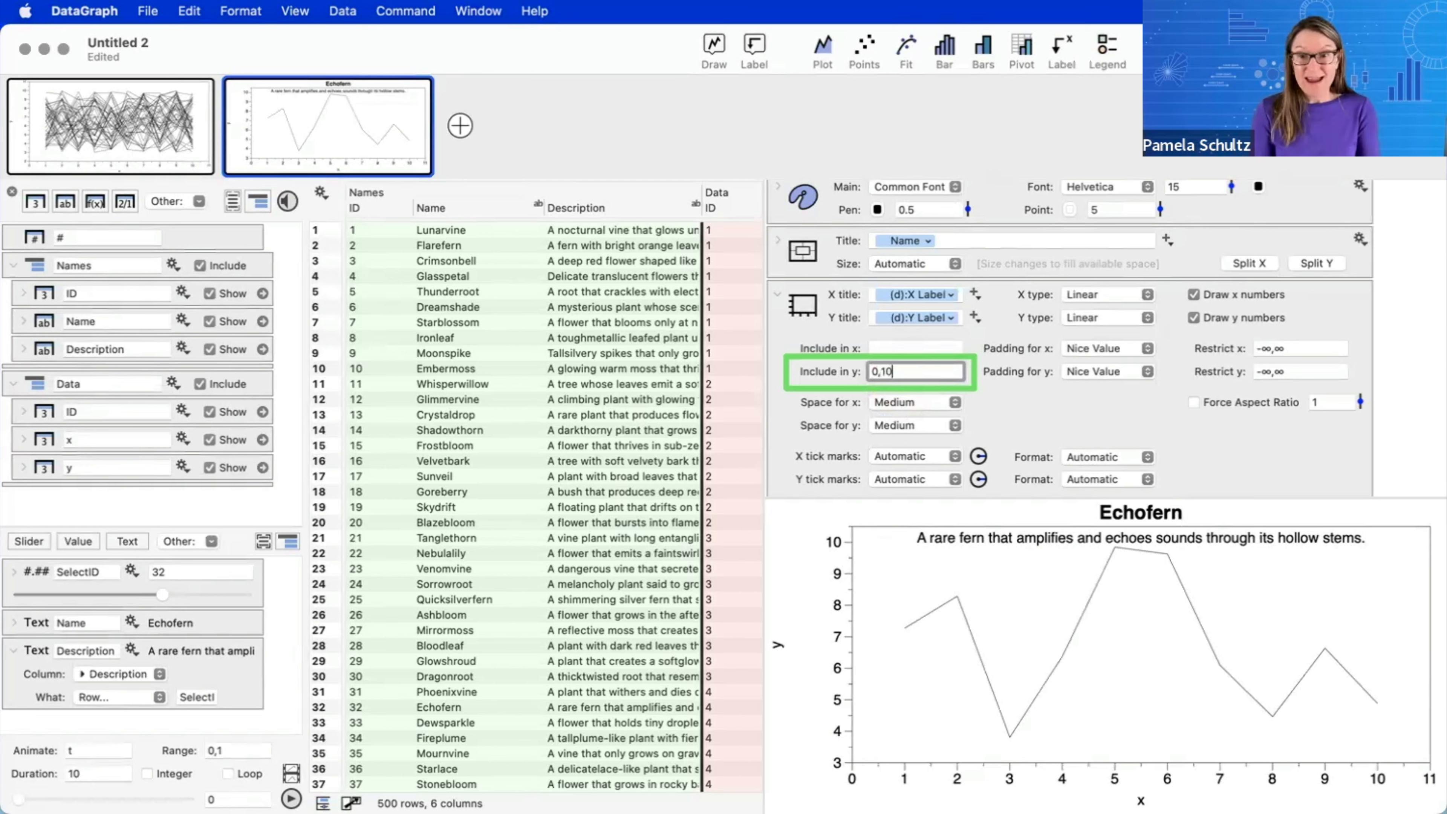
{"action": "key", "text": "Return"}
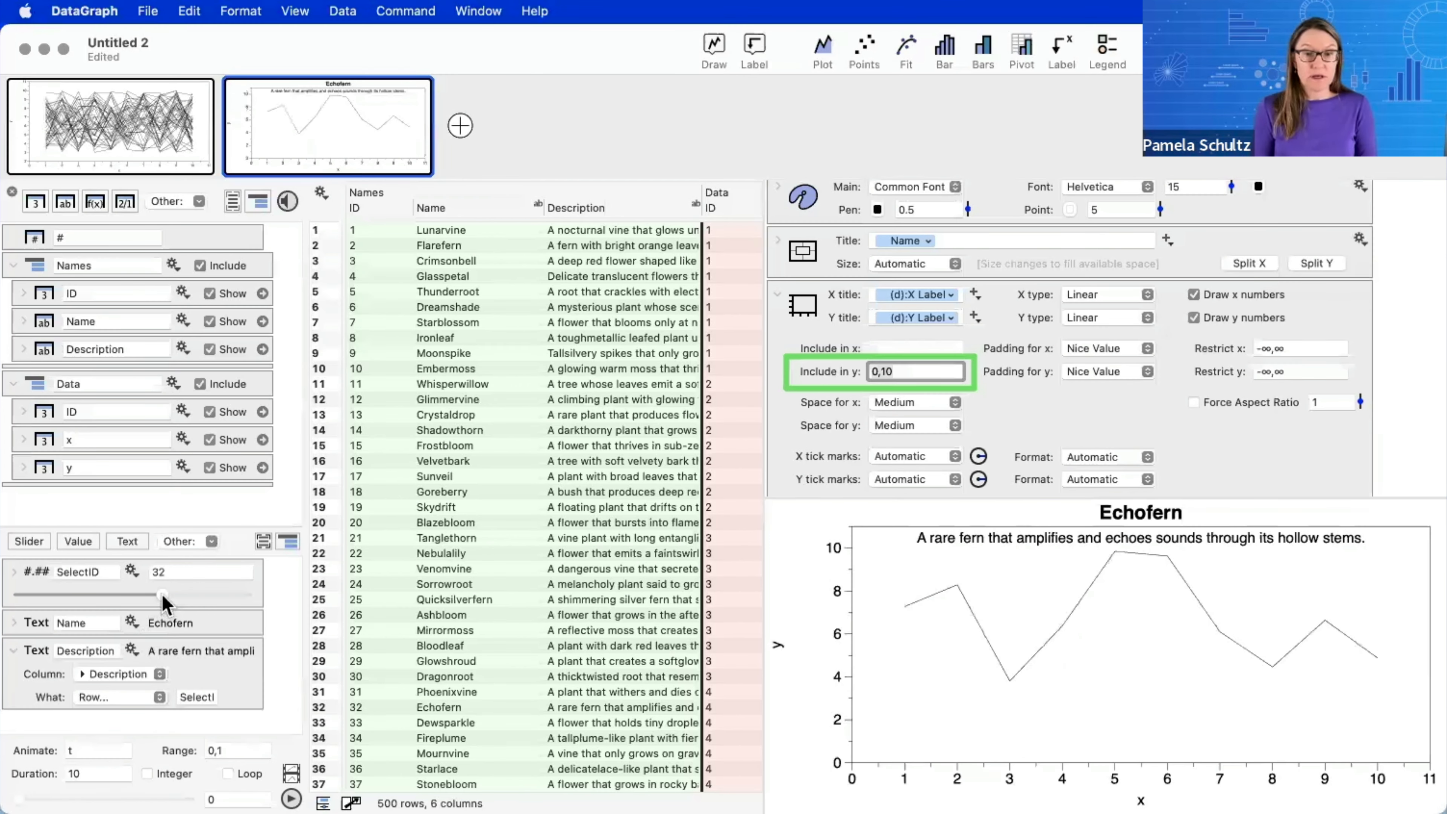
{"action": "left_click_drag", "start_coordinate": [164, 596], "coordinate": [238, 608]}
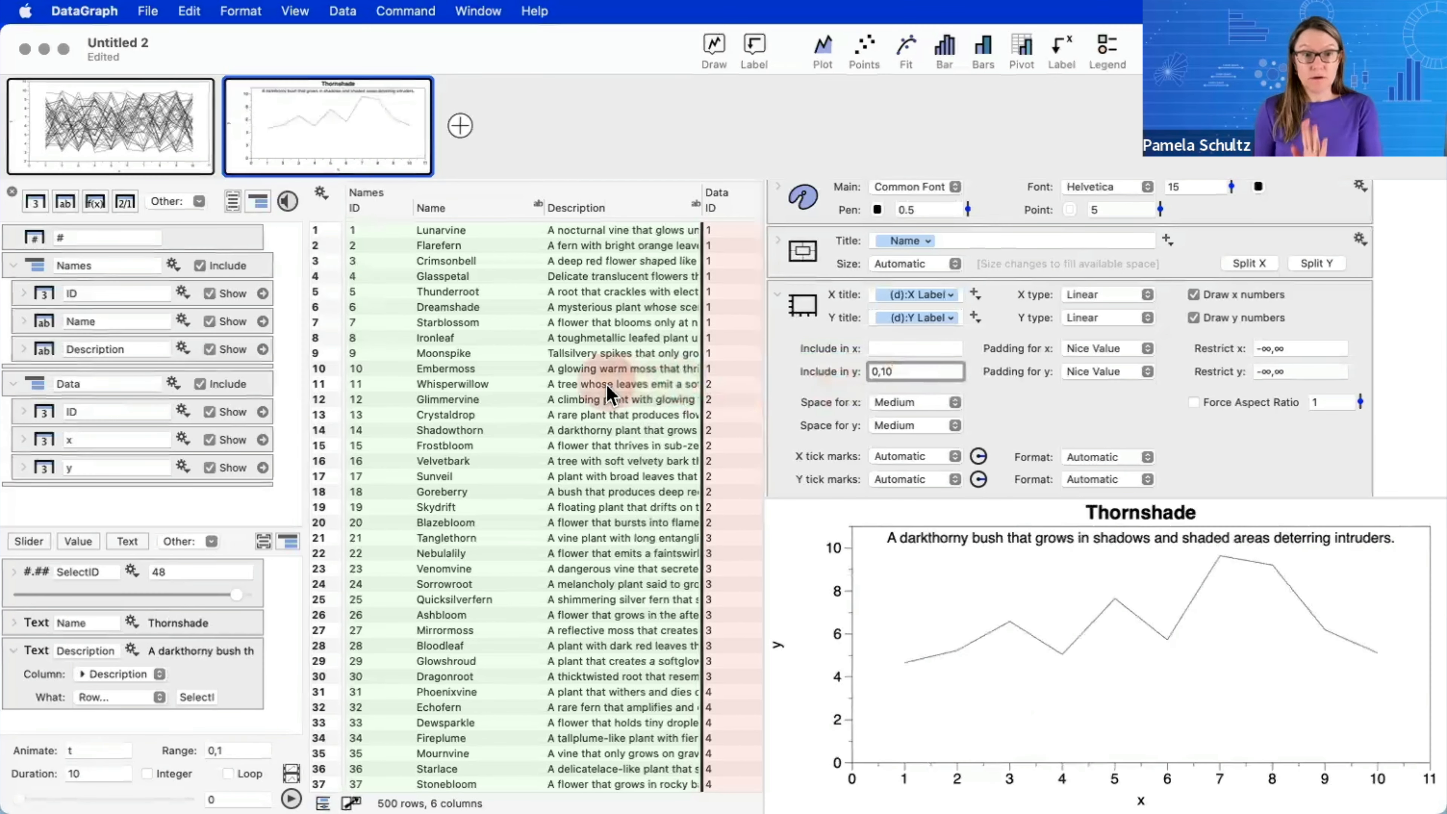
- Enlarge the variables area and create number variables for the maximum and minimum of the Data group's y column
{"action": "scroll", "coordinate": [608, 391], "scroll_direction": "right", "scroll_amount": 3}
{"action": "scroll", "coordinate": [607, 392], "scroll_direction": "right", "scroll_amount": 6}
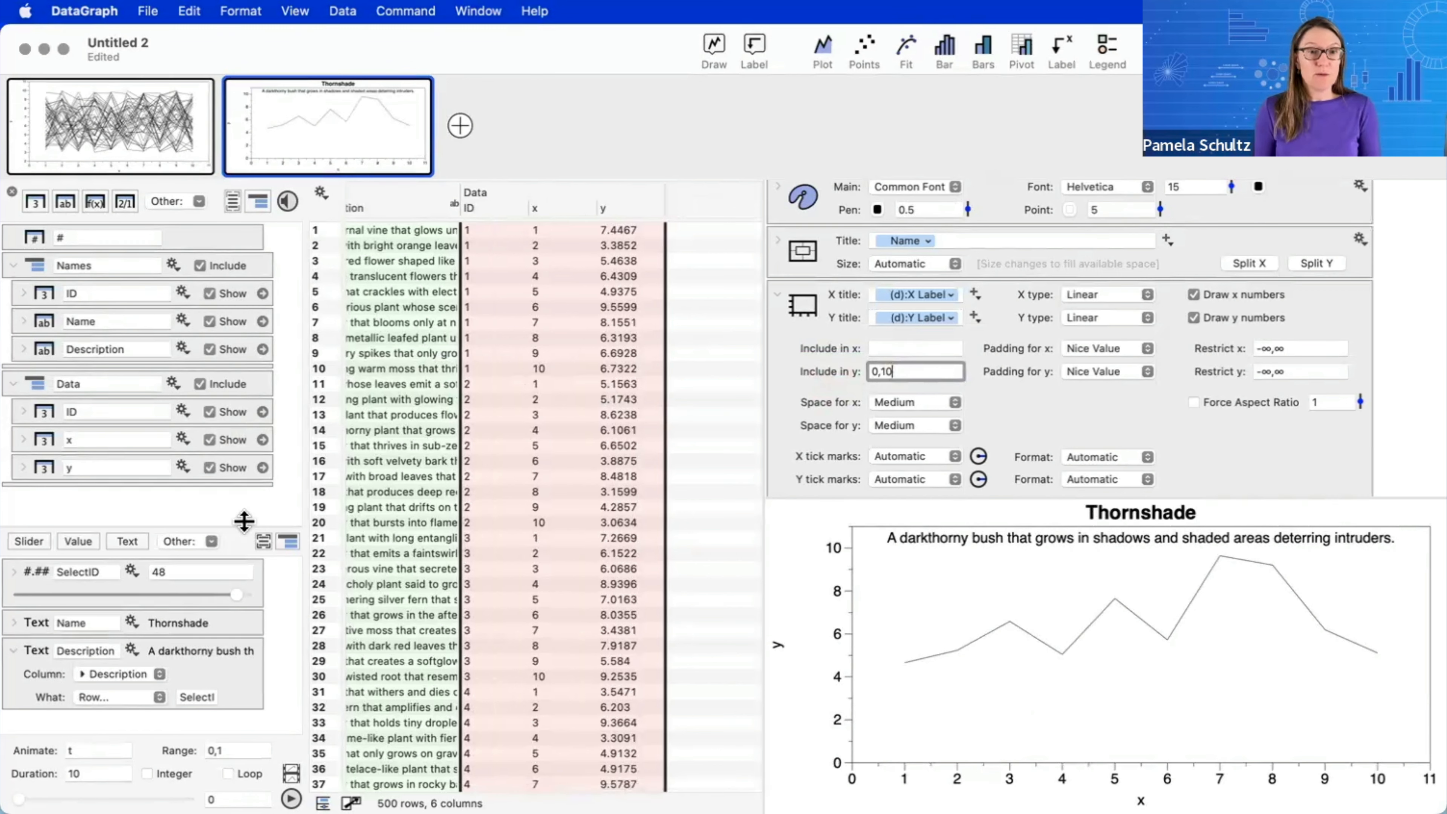
{"action": "left_click_drag", "start_coordinate": [242, 517], "coordinate": [242, 453]}
{"action": "left_click", "coordinate": [633, 215]}
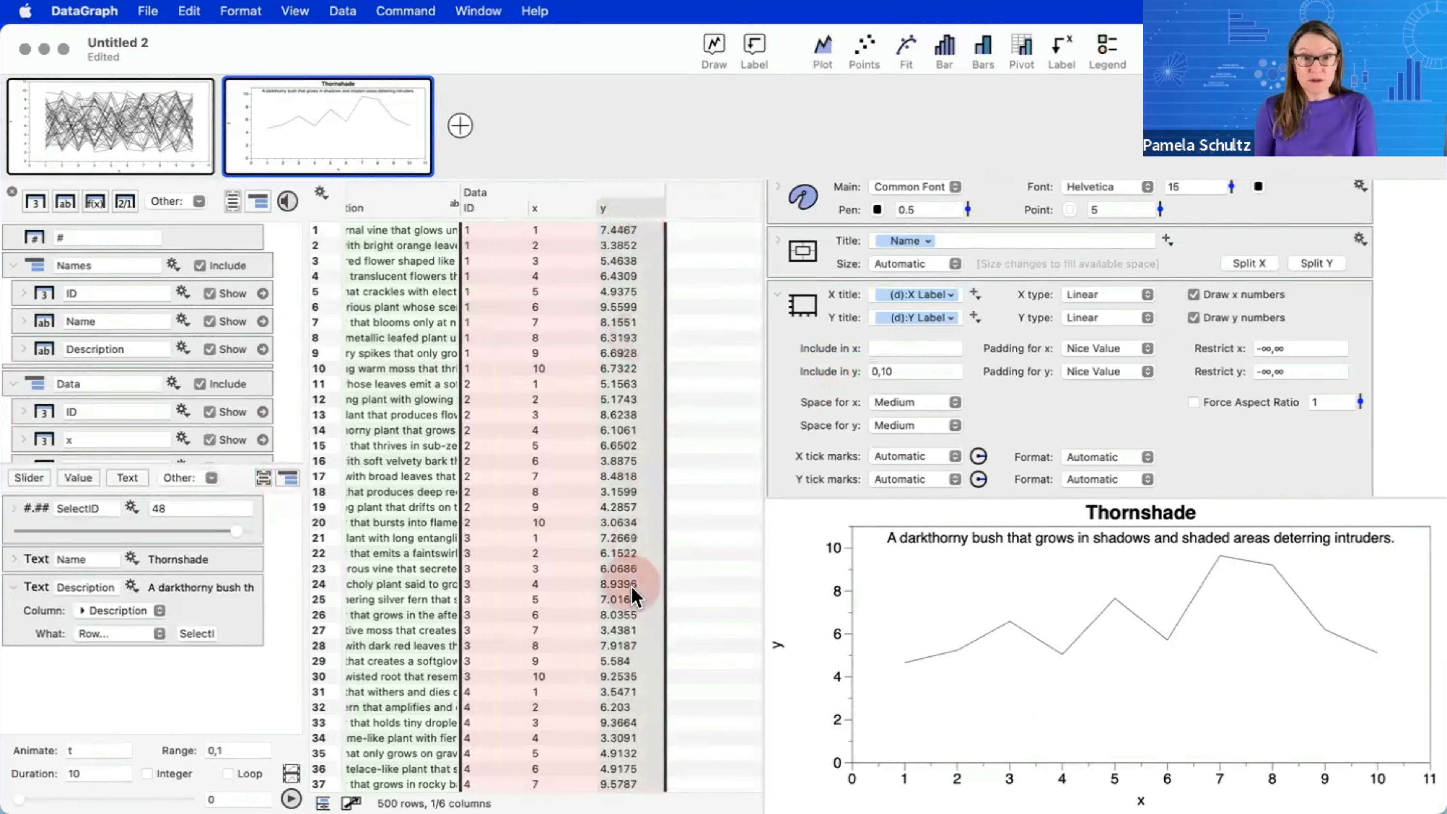
{"action": "left_click", "coordinate": [633, 216]}
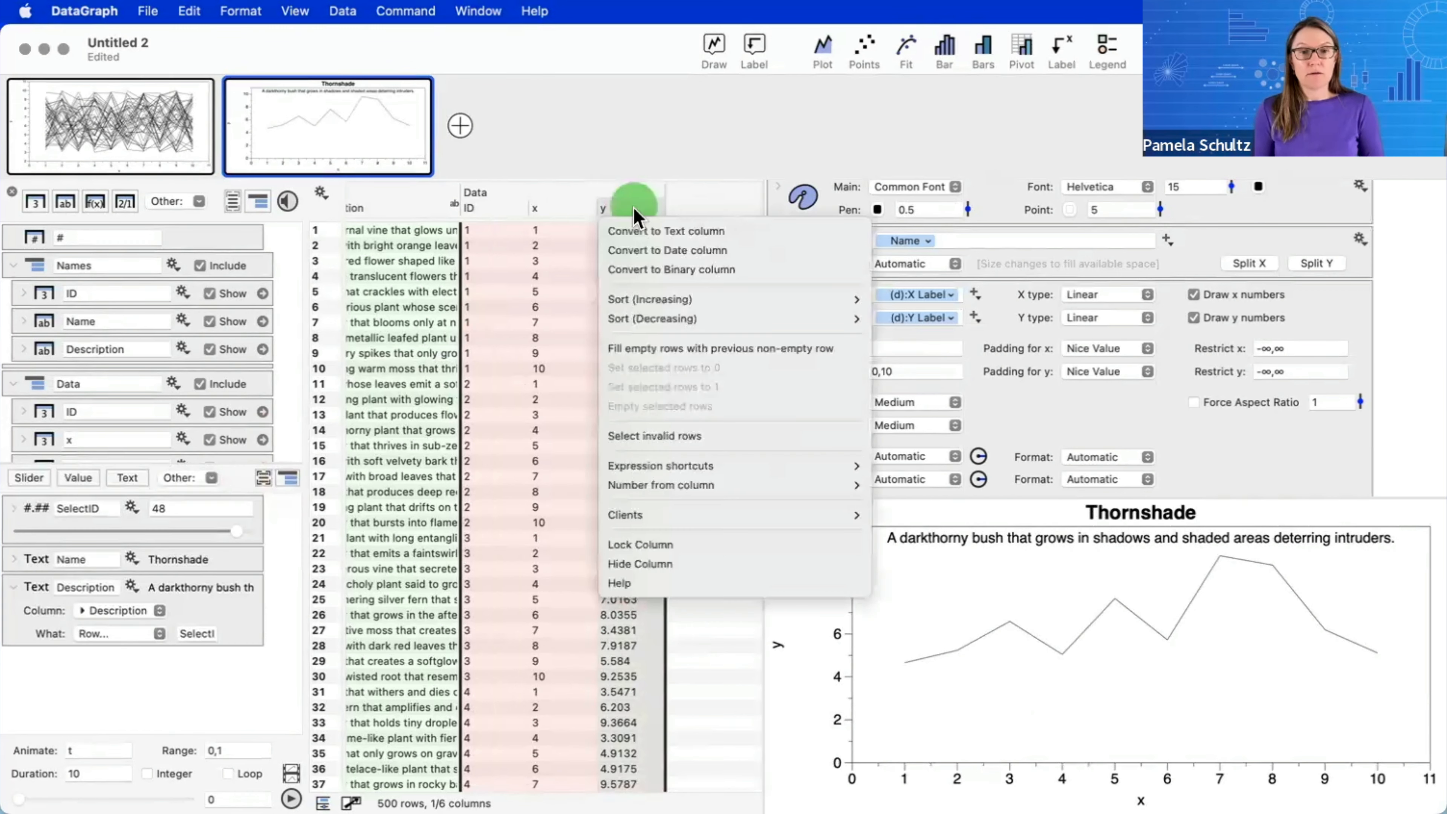
{"action": "mouse_move", "coordinate": [666, 496]}
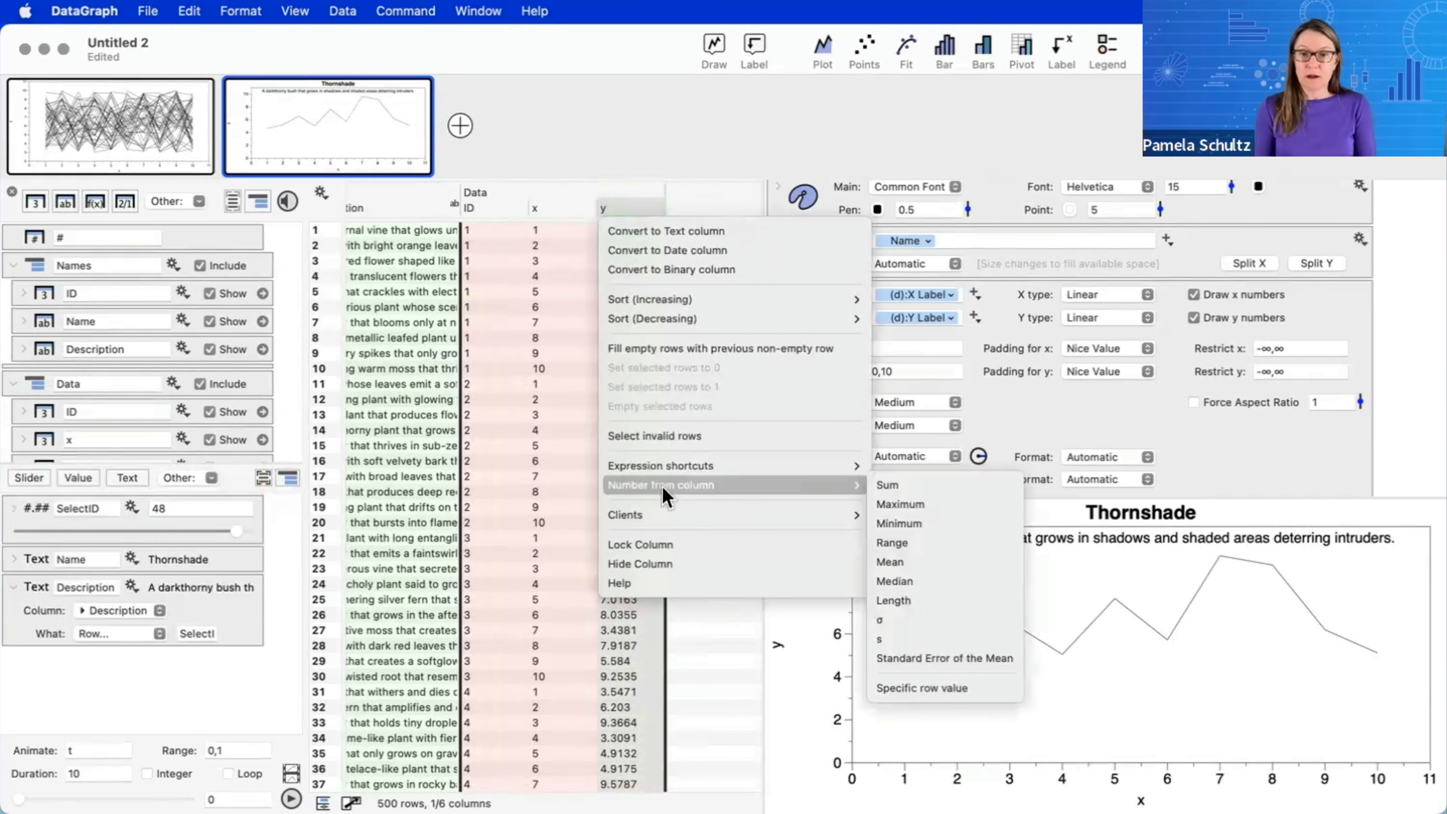
{"action": "left_click", "coordinate": [930, 505]}
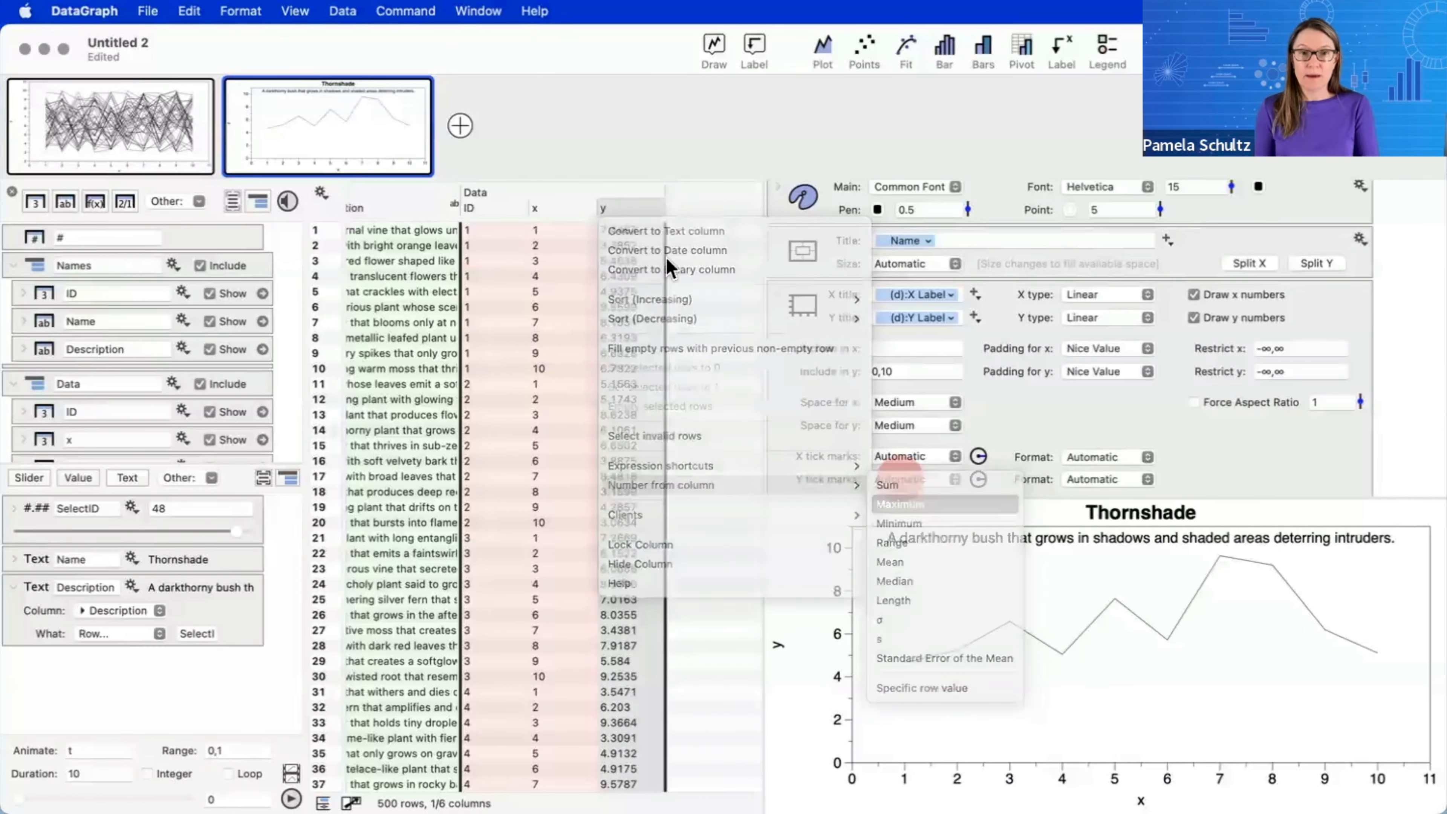
{"action": "left_click", "coordinate": [631, 210]}
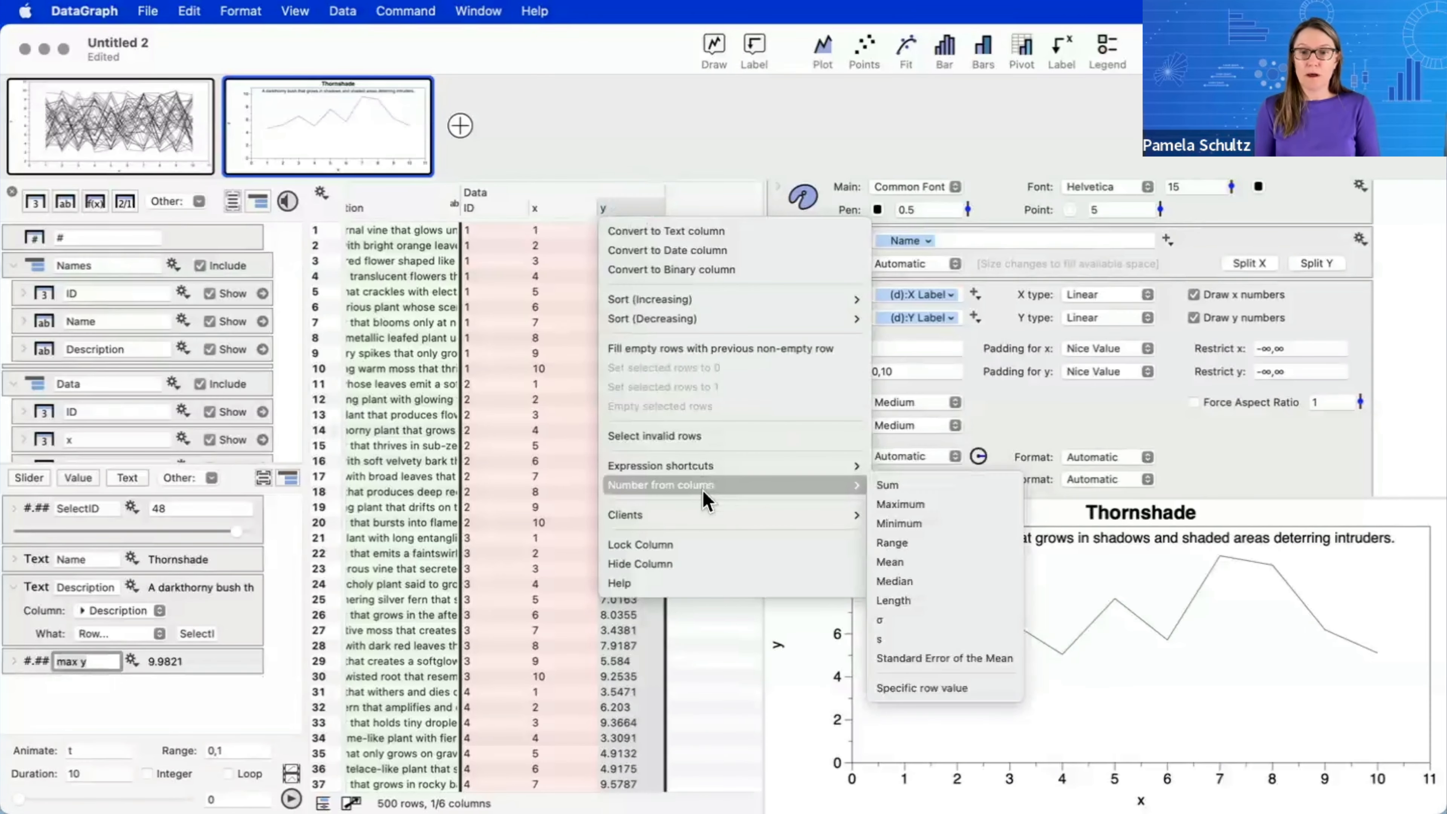
{"action": "left_click", "coordinate": [918, 525]}
{"action": "left_click", "coordinate": [208, 683]}
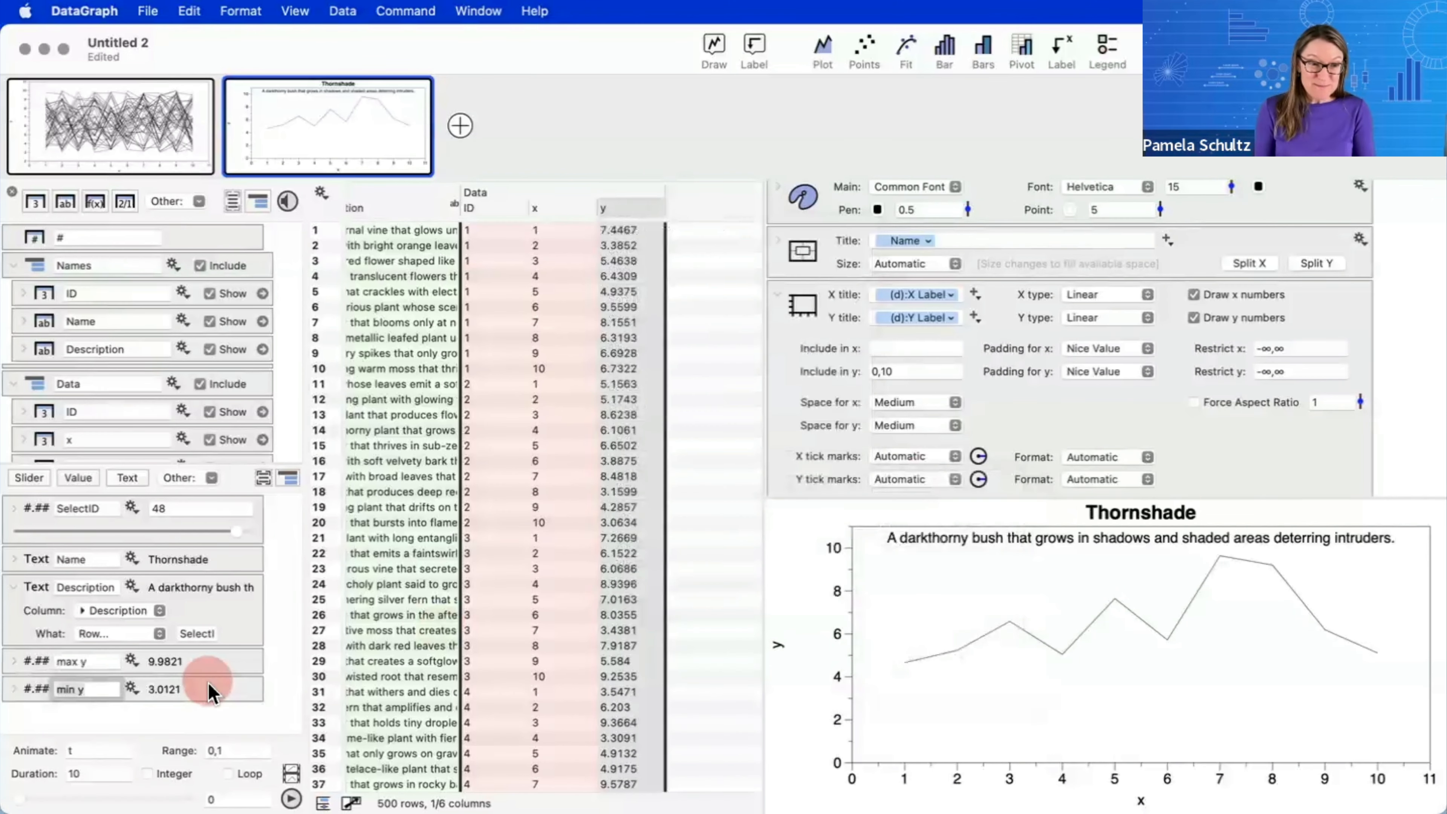
- Replace the 0 in the axis's Include in y setting with the quoted variable name "min y", giving "min y",10
{"action": "left_click", "coordinate": [101, 661]}
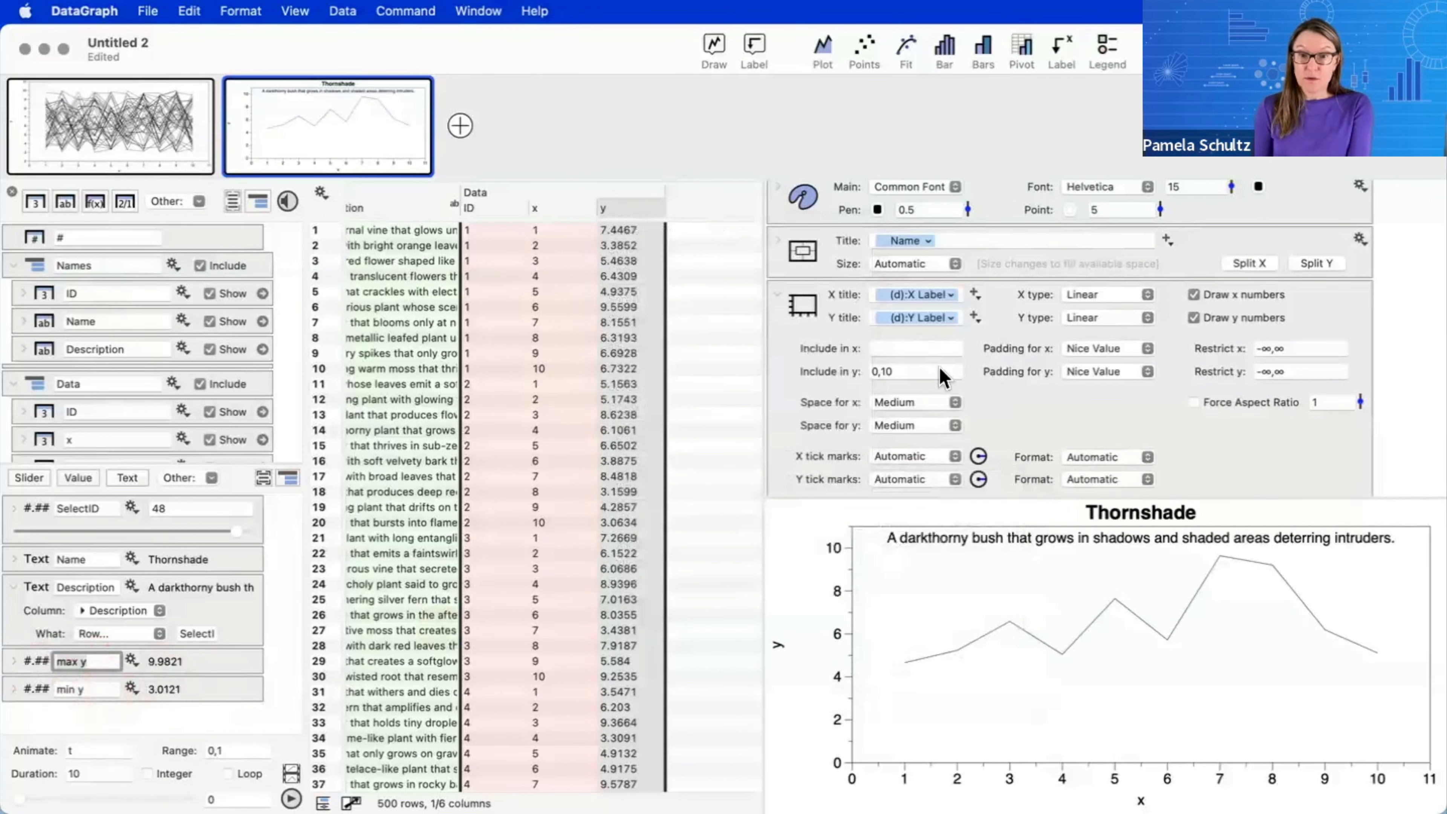
{"action": "left_click", "coordinate": [92, 688]}
{"action": "key", "text": "super+c"}
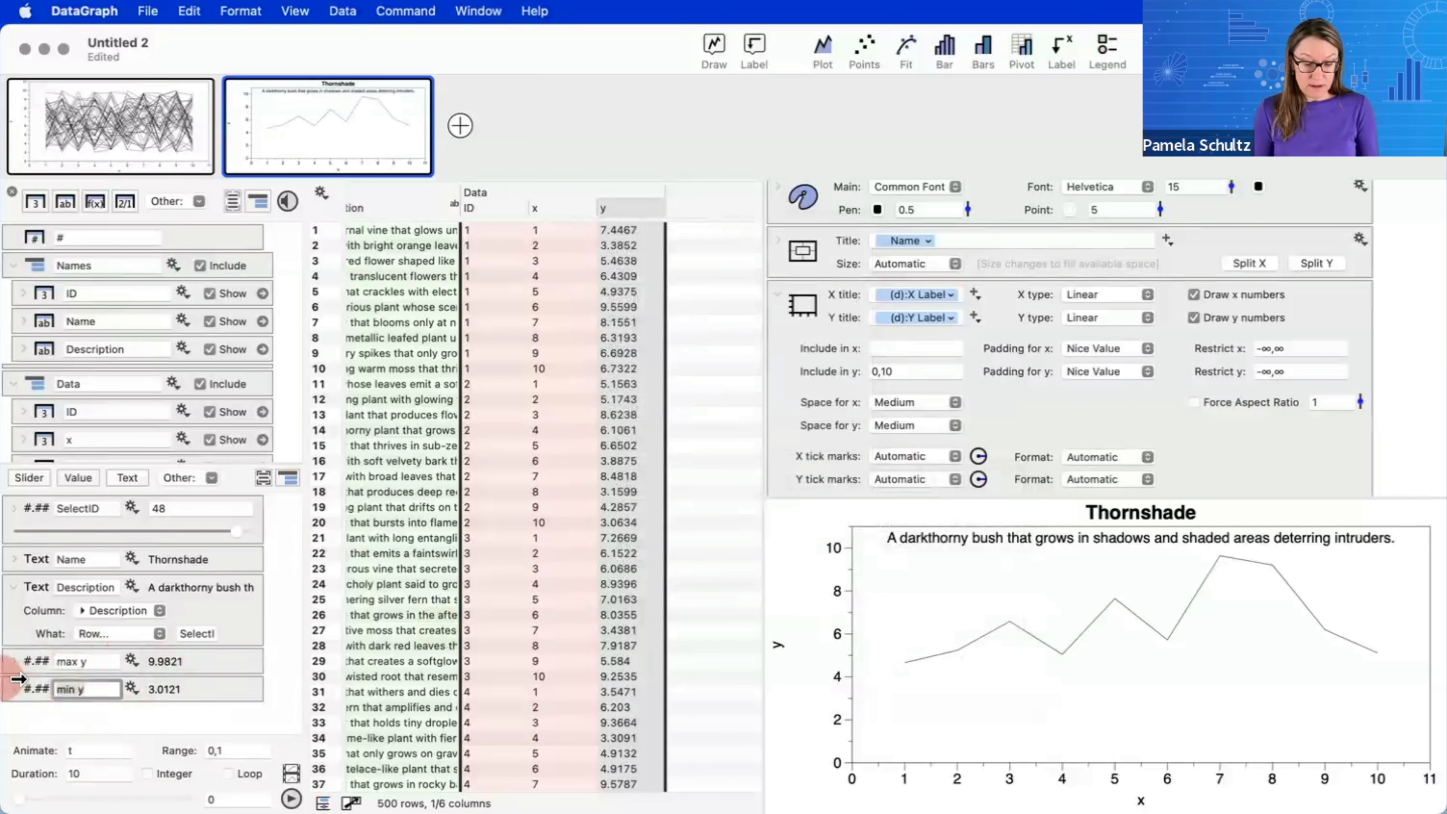
{"action": "left_click", "coordinate": [877, 371]}
{"action": "key", "text": "BackSpace"}
{"action": "type", "text": "\""}
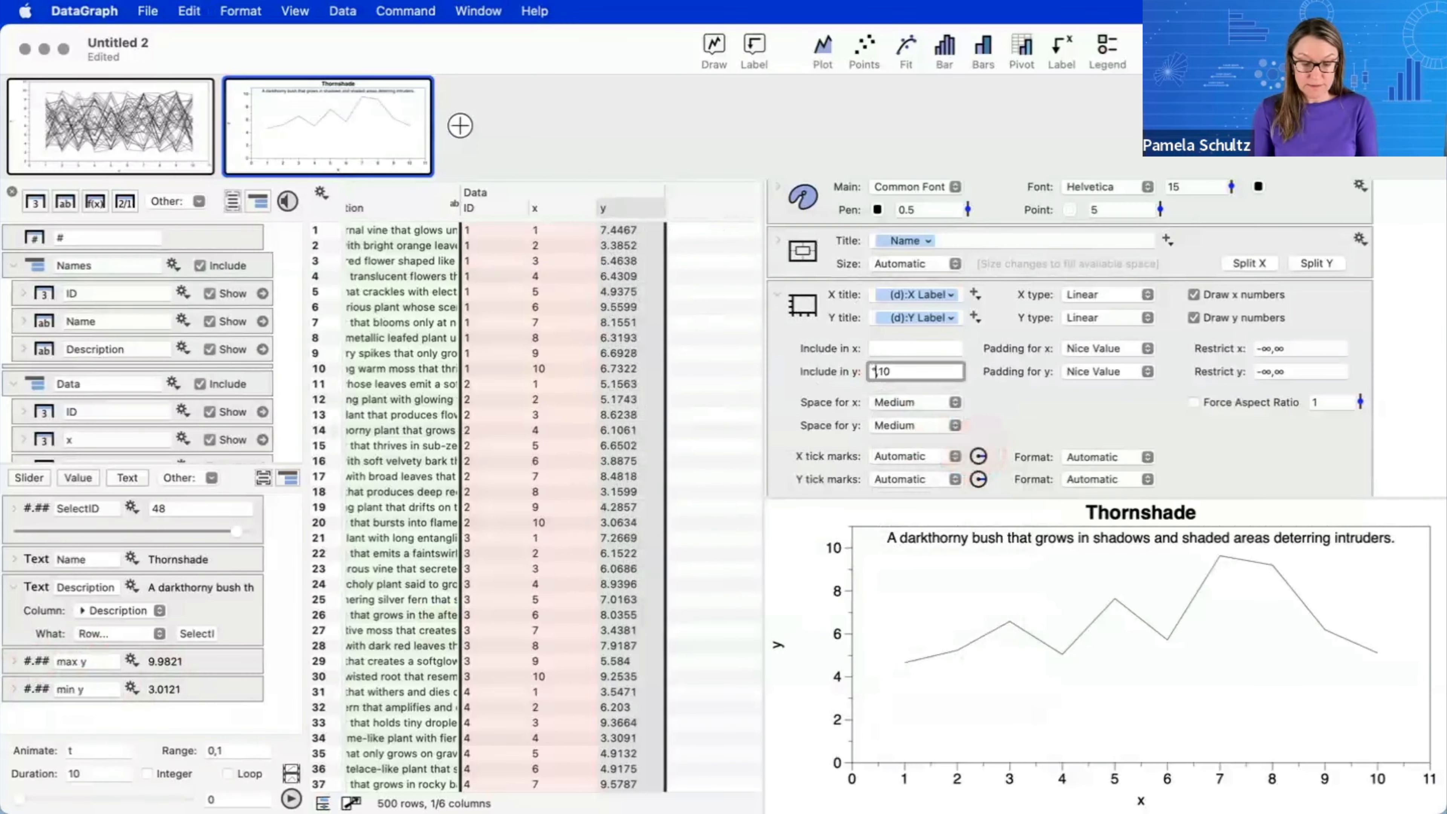
{"action": "key", "text": "super+v"}
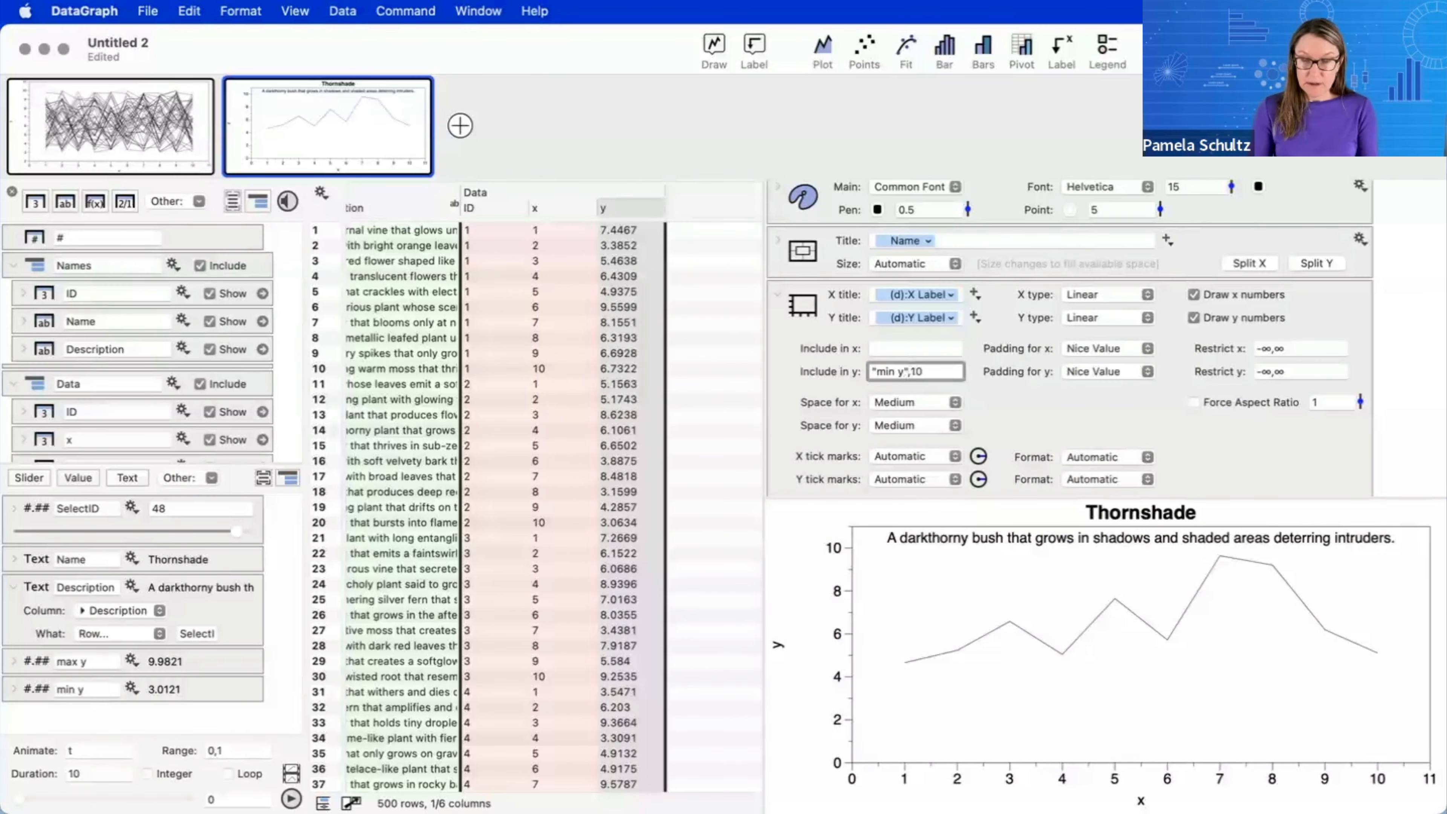
{"action": "key", "text": "Return"}
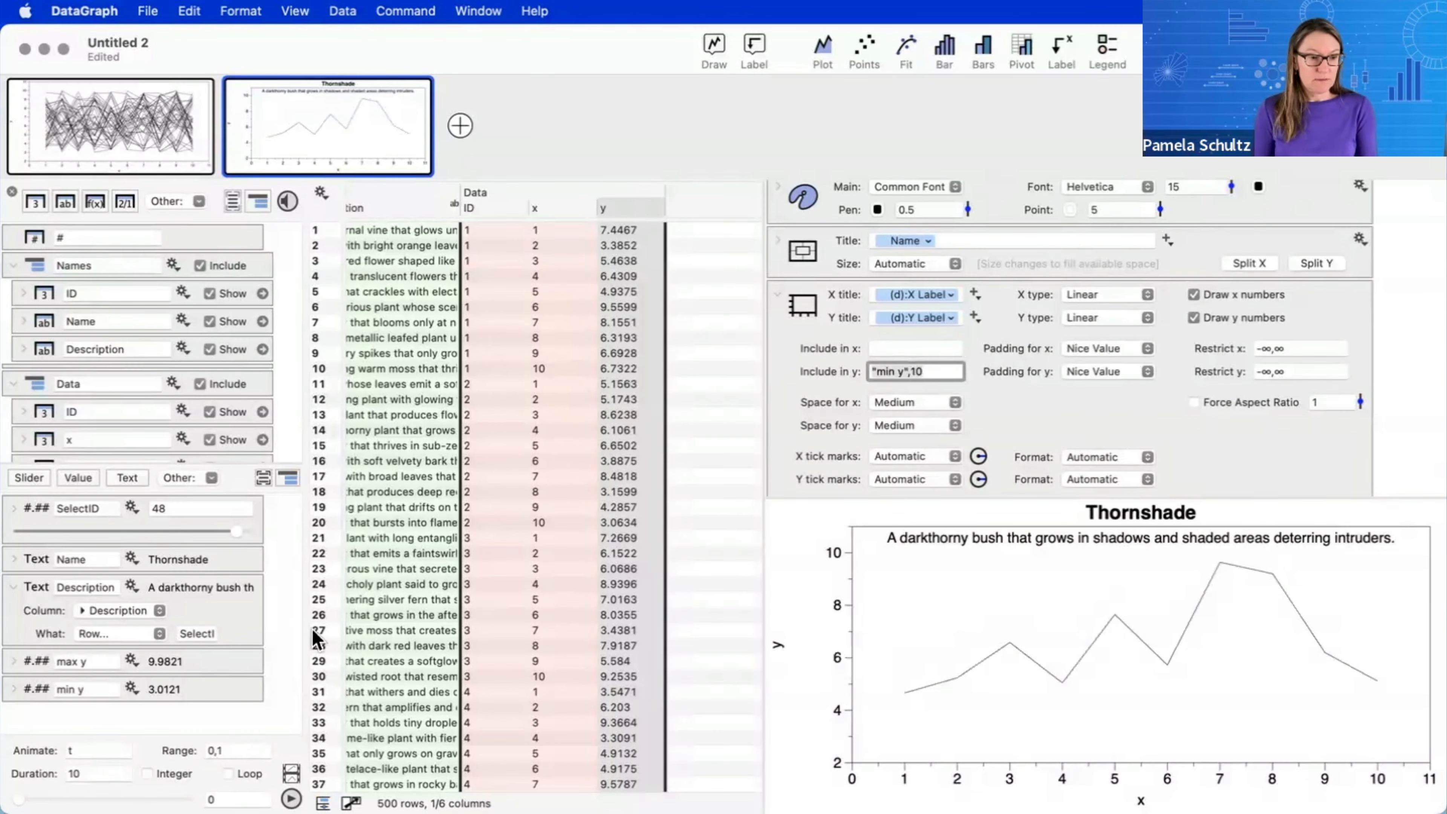
- Replace the 10 in the axis's Include in y setting with the quoted variable name "max y", giving "min y","max y"
{"action": "left_click", "coordinate": [31, 660]}
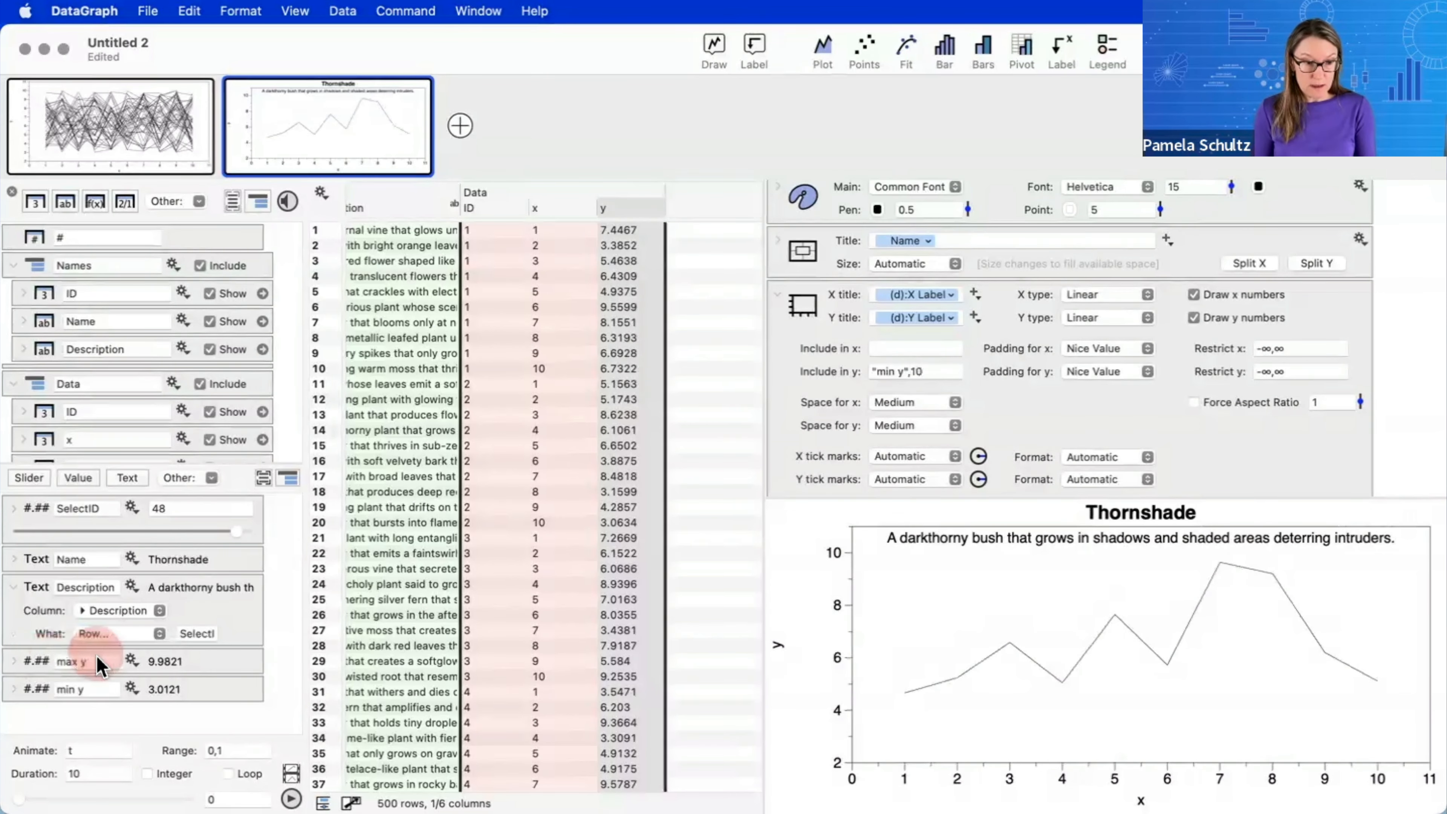
{"action": "left_click_drag", "start_coordinate": [91, 662], "coordinate": [42, 662]}
{"action": "key", "text": "super+c"}
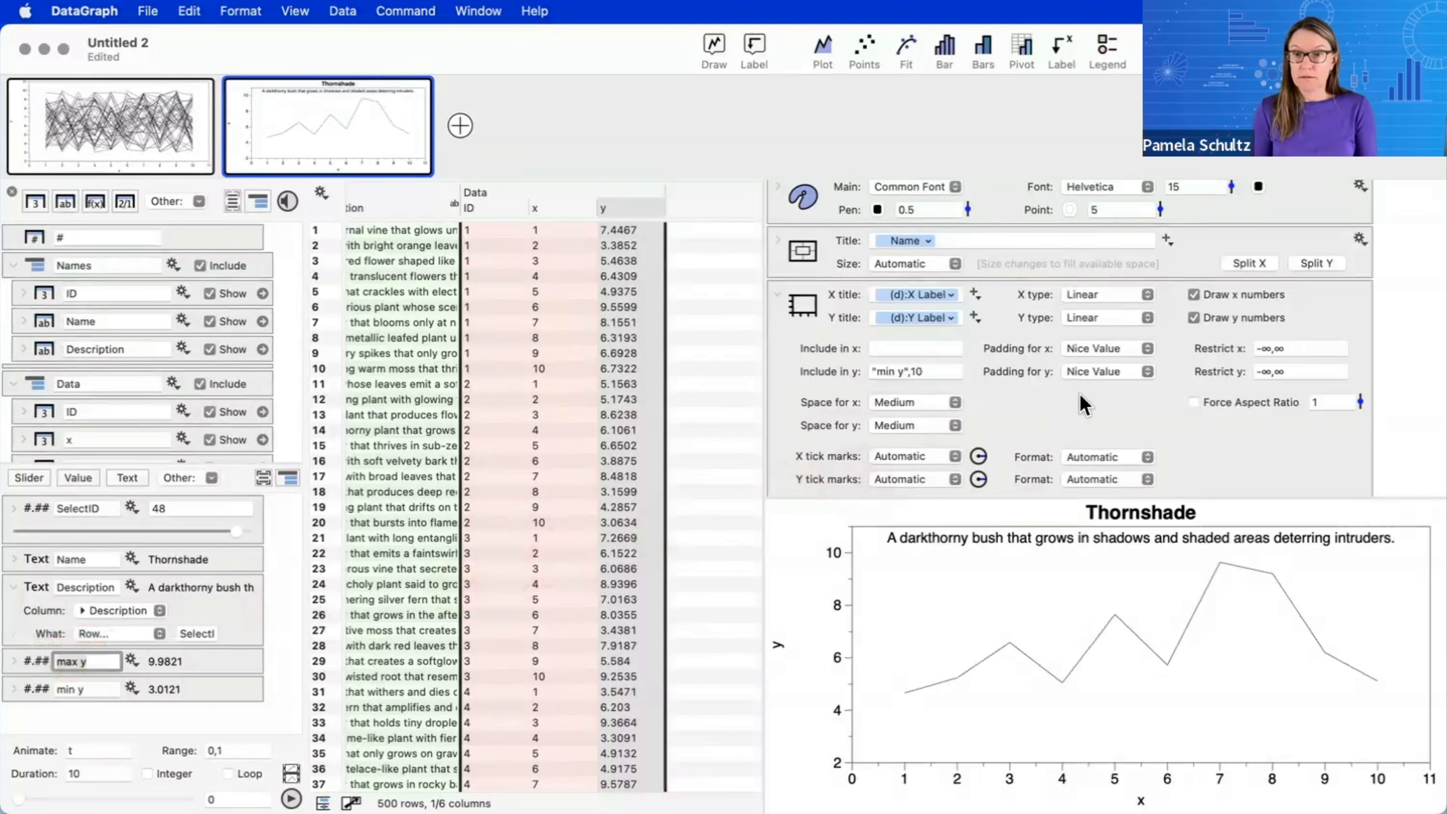
{"action": "left_click", "coordinate": [926, 372]}
{"action": "key", "text": "BackSpace"}
{"action": "key", "text": "BackSpace"}
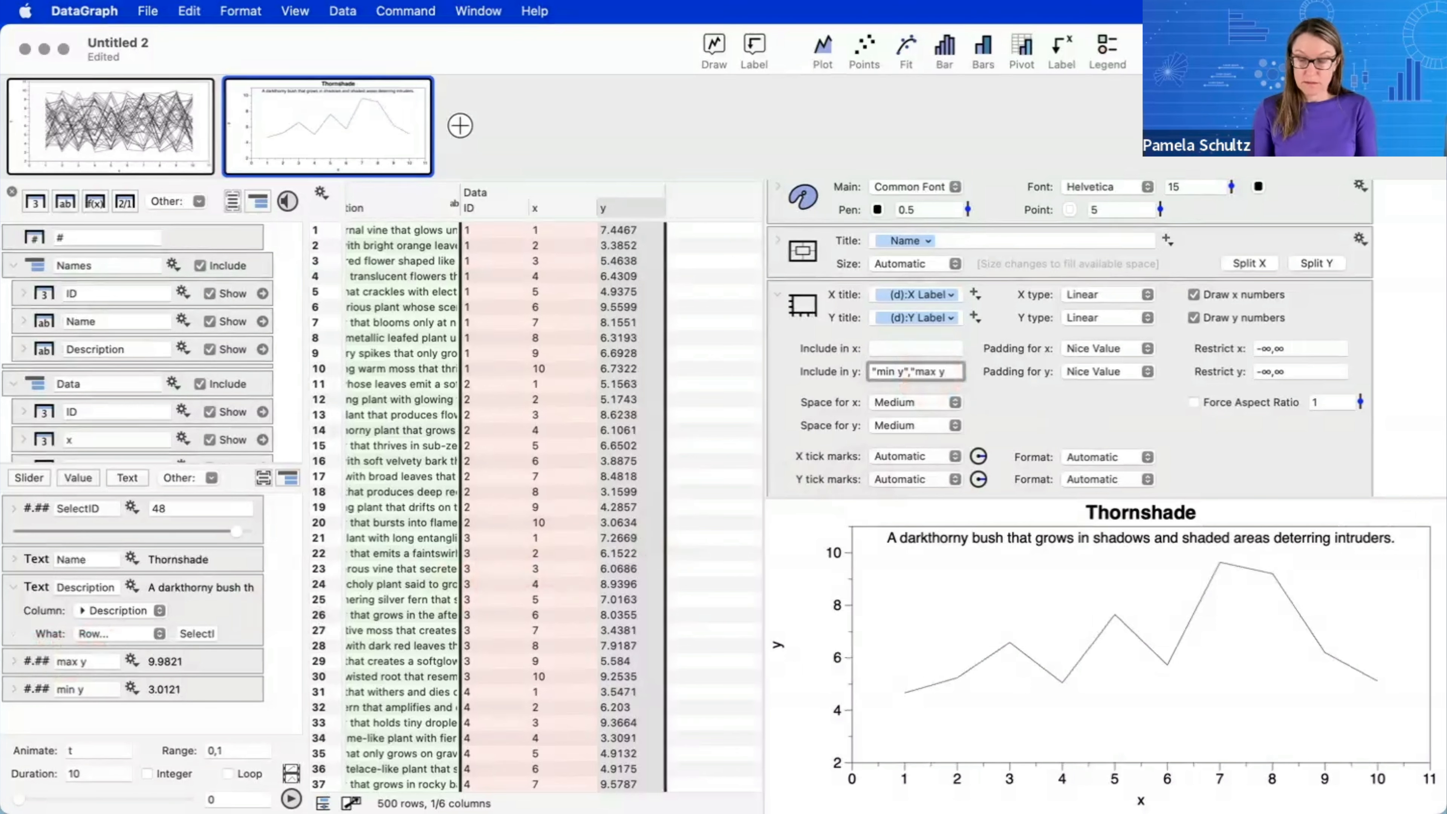
{"action": "key", "text": "Return"}
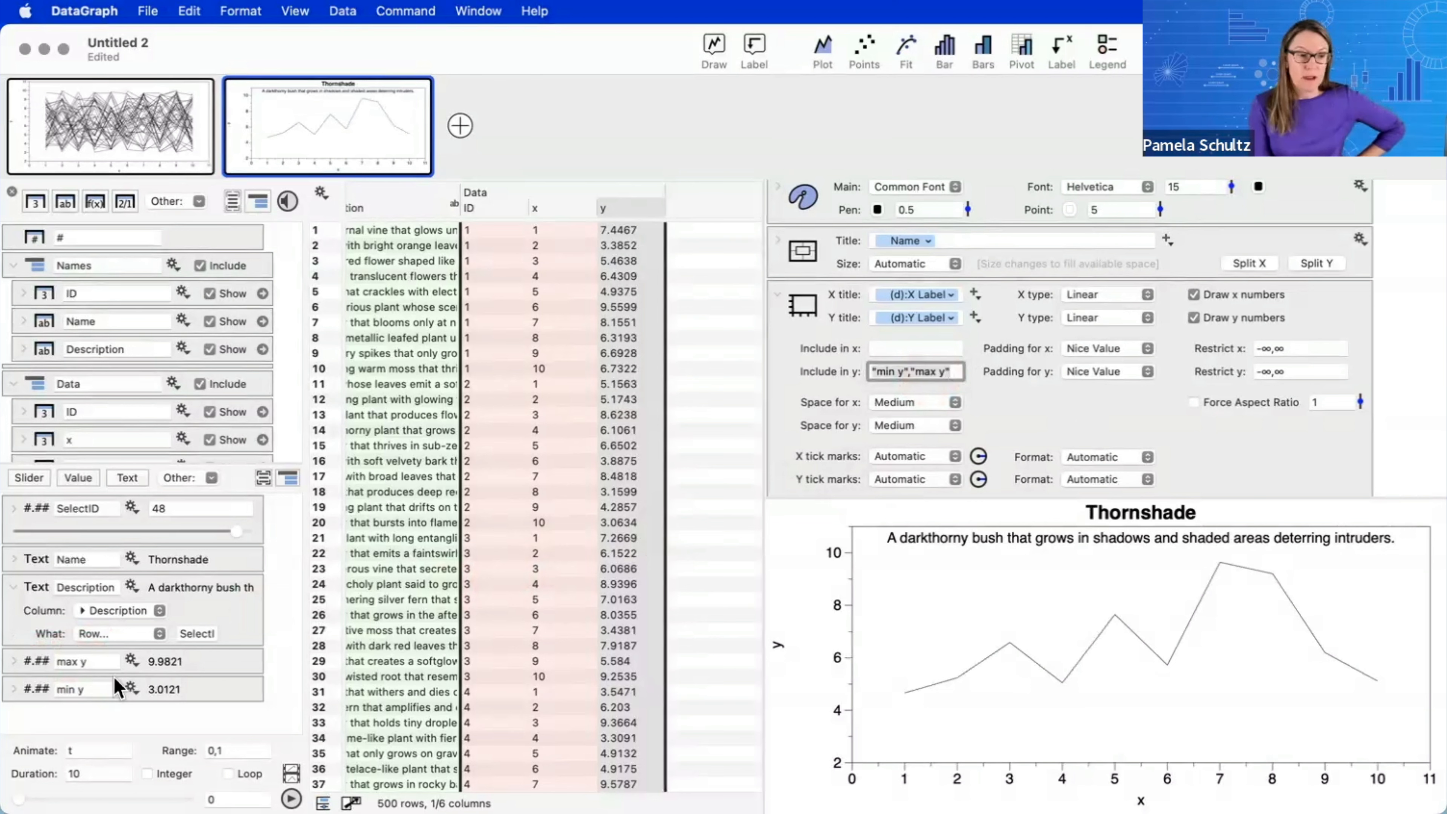
- Scrub the SelectID slider to 18 and make the graph area taller
{"action": "left_click_drag", "start_coordinate": [238, 536], "coordinate": [98, 531]}
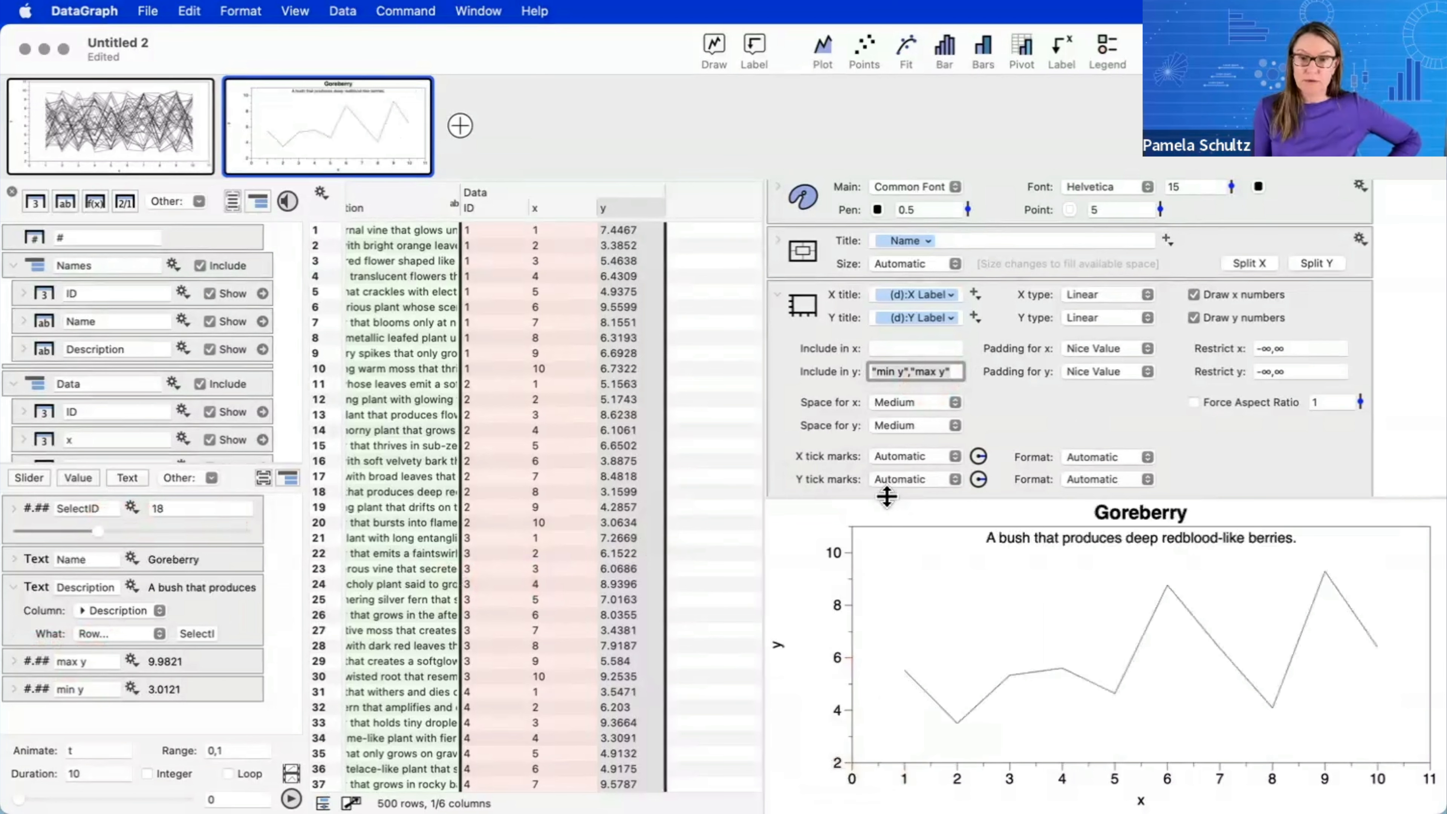
{"action": "left_click_drag", "start_coordinate": [886, 495], "coordinate": [877, 465]}
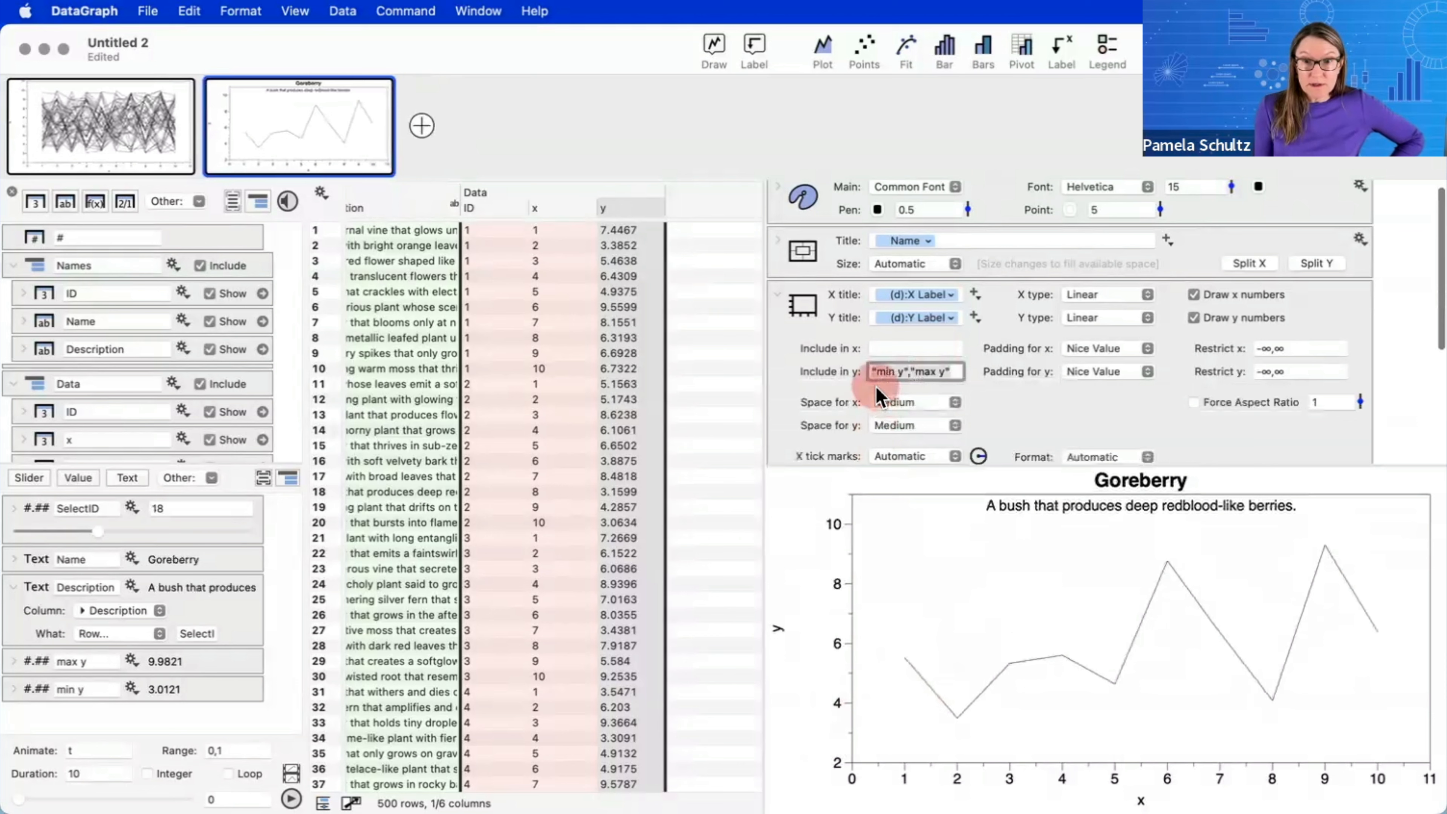
- Add 0 in front of the variables in the axis's Include in y setting and move the SelectID slider to 16
{"action": "left_click", "coordinate": [872, 372]}
{"action": "type", "text": "0,"}
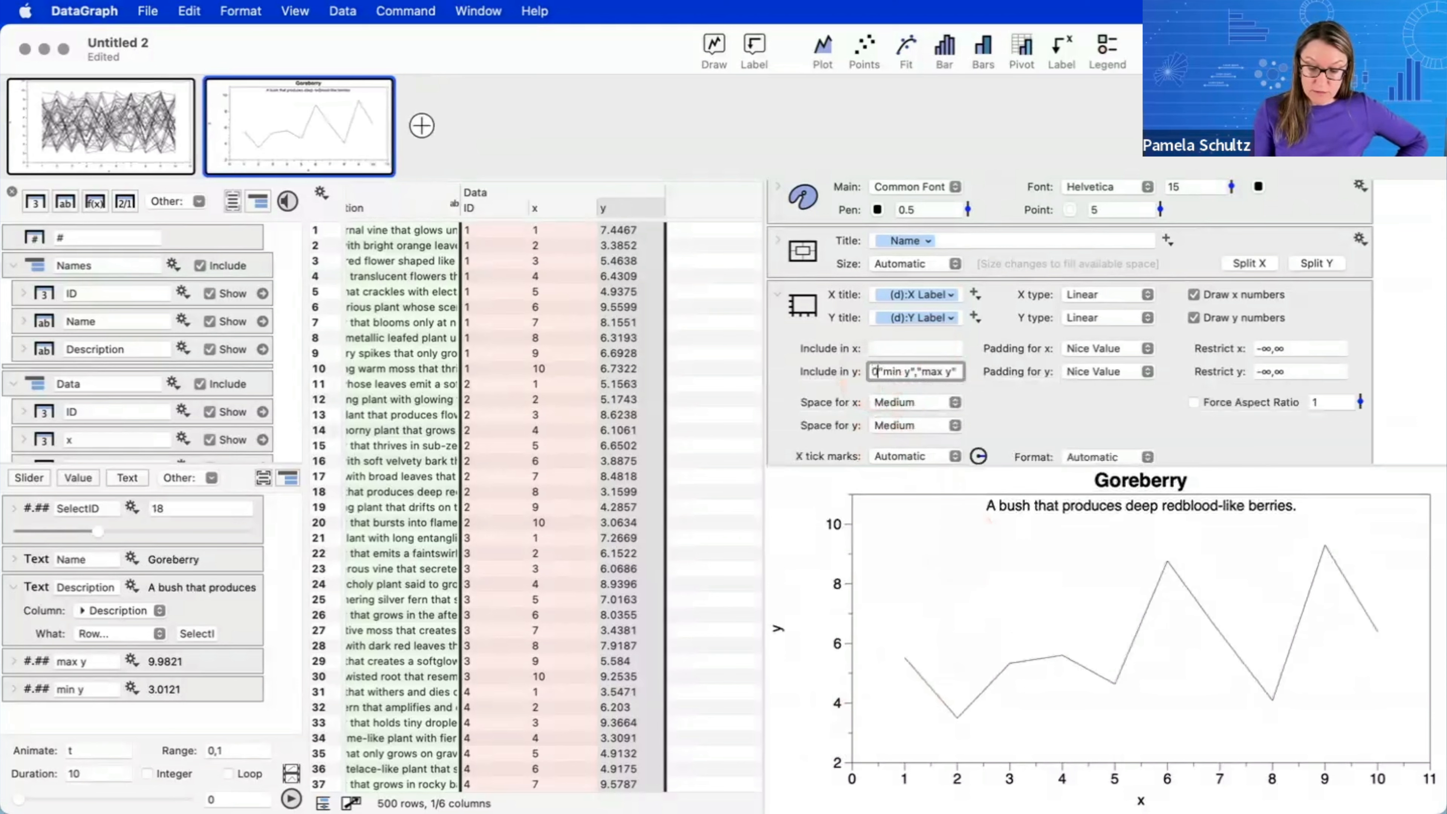
{"action": "key", "text": "Return"}
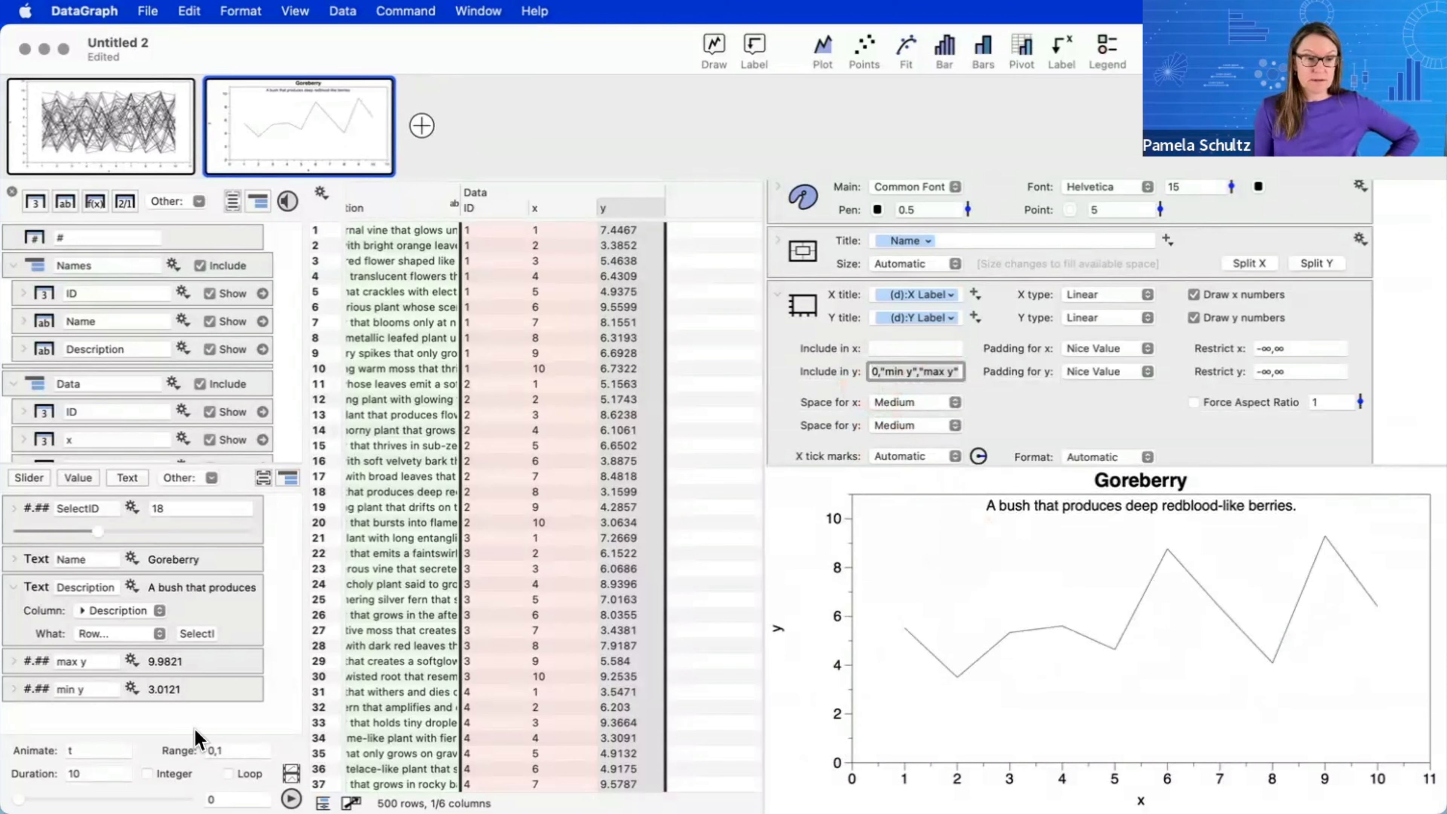
{"action": "mouse_move", "coordinate": [104, 543]}
{"action": "left_mouse_down"}
{"action": "mouse_move", "coordinate": [122, 535]}
{"action": "mouse_move", "coordinate": [42, 536]}
{"action": "mouse_move", "coordinate": [178, 550]}
{"action": "mouse_move", "coordinate": [94, 544]}
{"action": "left_mouse_up"}
- Remove the leading 0 from the axis's Include in y setting and collapse the axis settings
{"action": "left_click", "coordinate": [879, 372]}
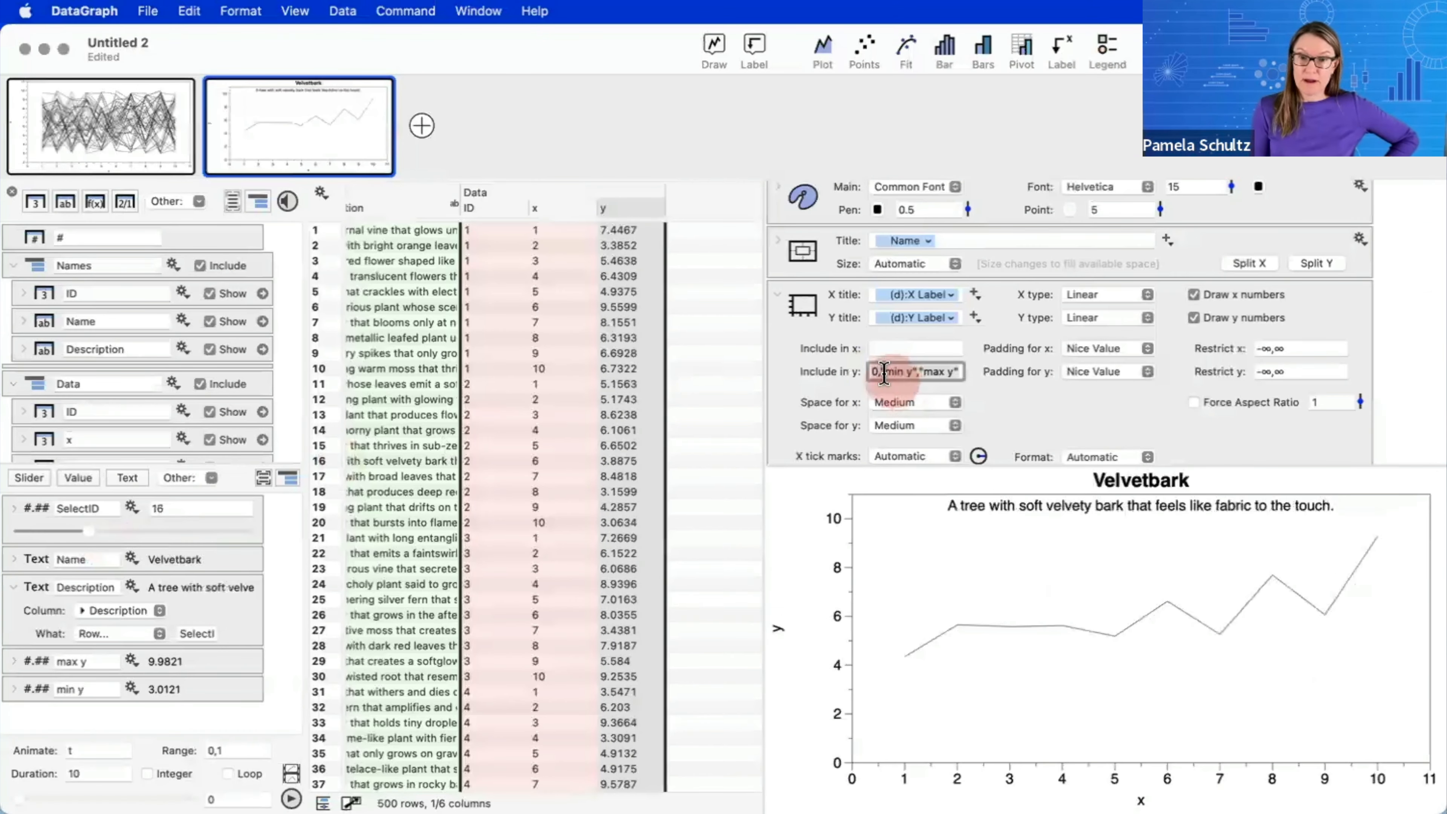
{"action": "left_click", "coordinate": [988, 552]}
{"action": "key", "text": "BackSpace"}
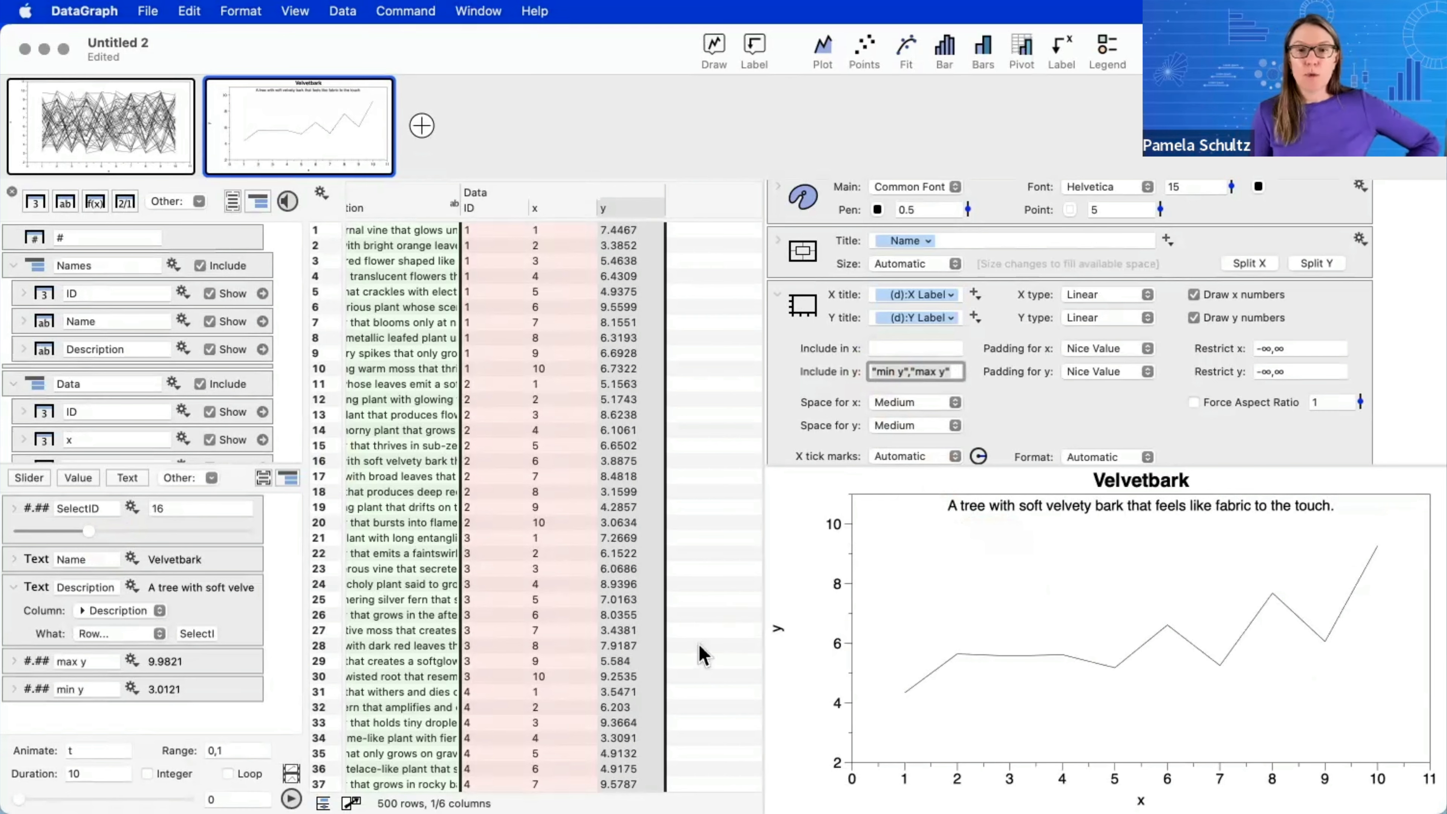
{"action": "left_click", "coordinate": [778, 299]}
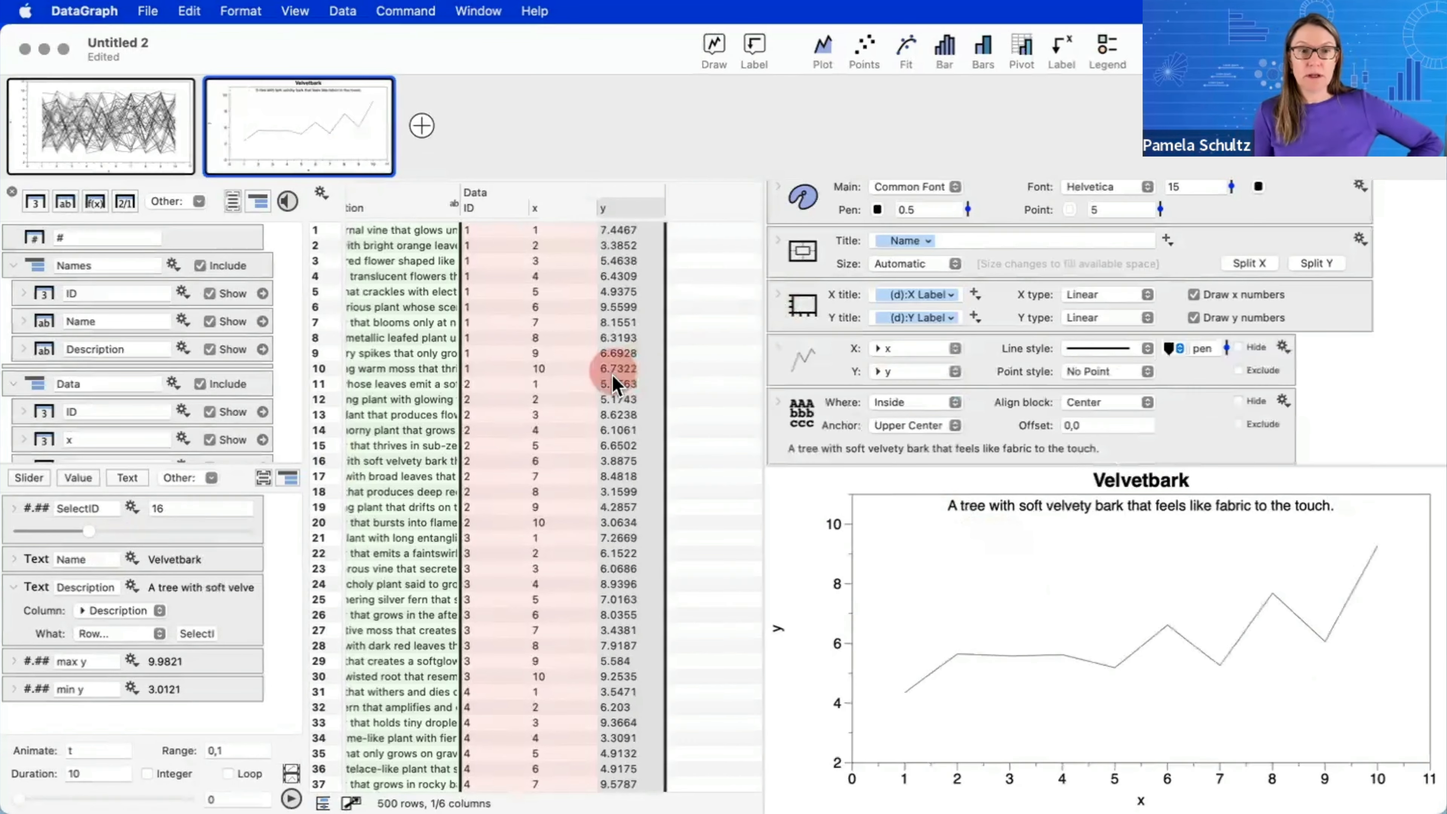
- Hide the Names group's Description column and widen the data table and its y column
{"action": "scroll", "coordinate": [613, 365], "scroll_direction": "left", "scroll_amount": 3}
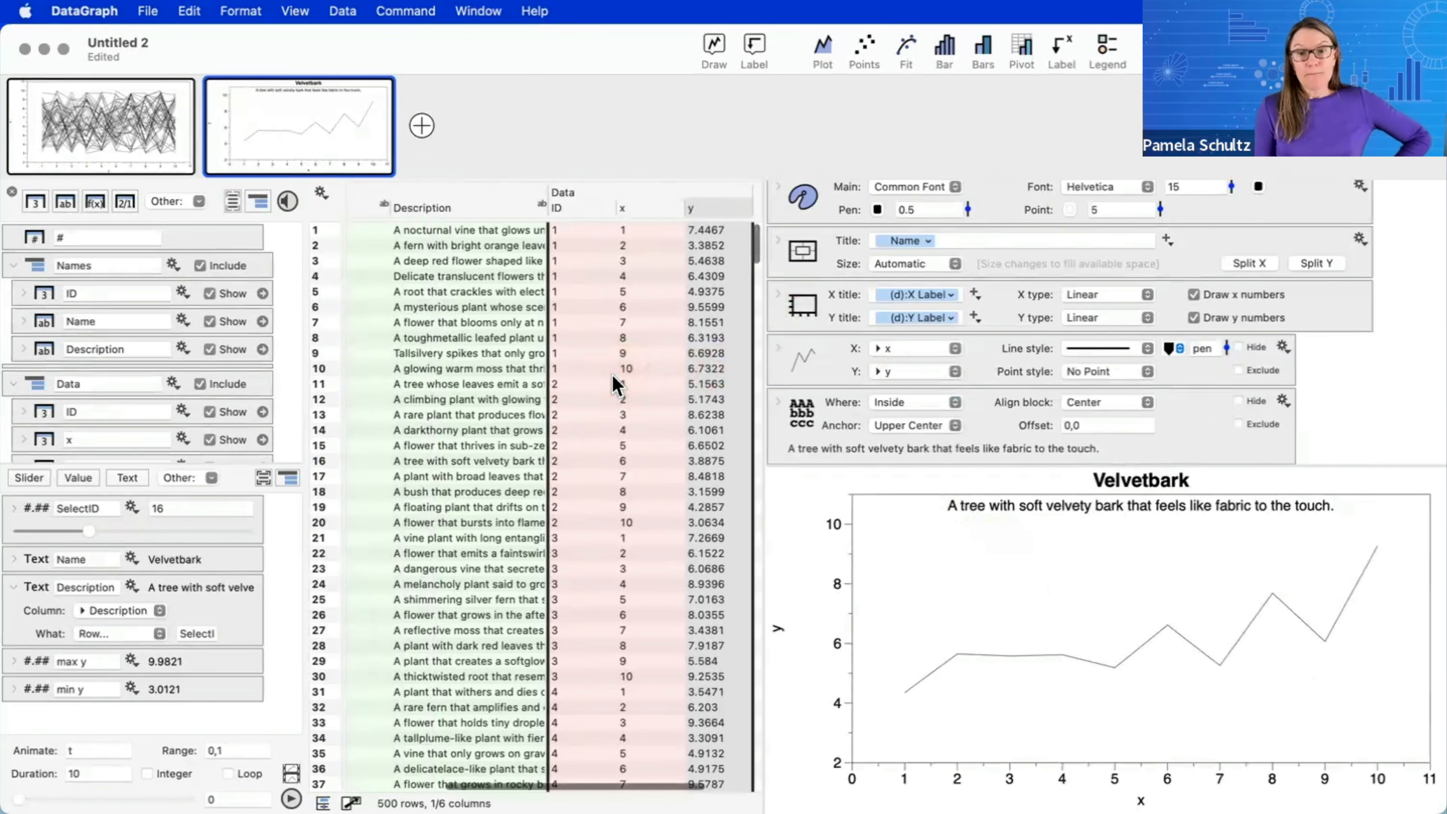
{"action": "scroll", "coordinate": [614, 380], "scroll_direction": "left", "scroll_amount": 5}
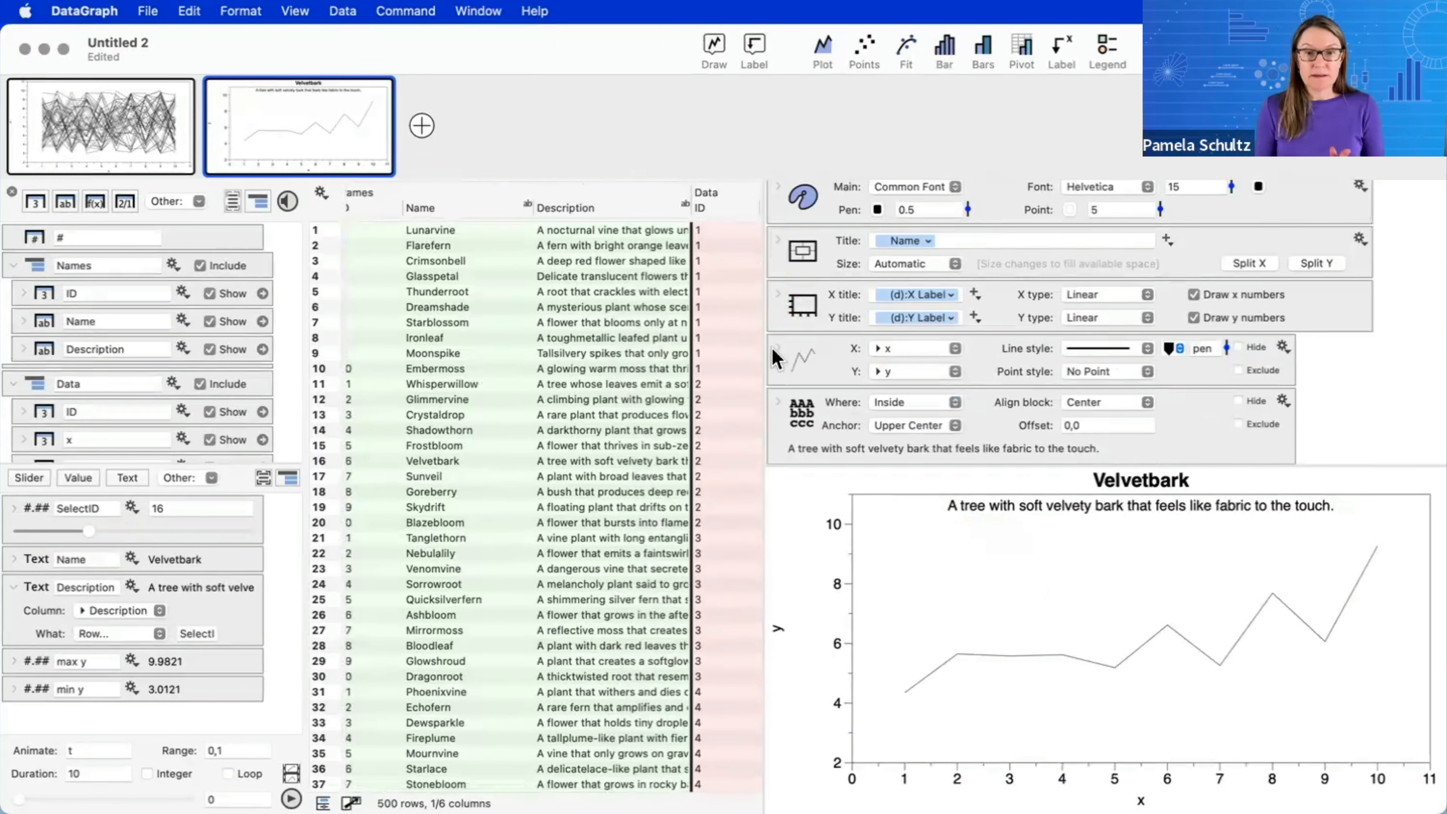
{"action": "left_click", "coordinate": [225, 349]}
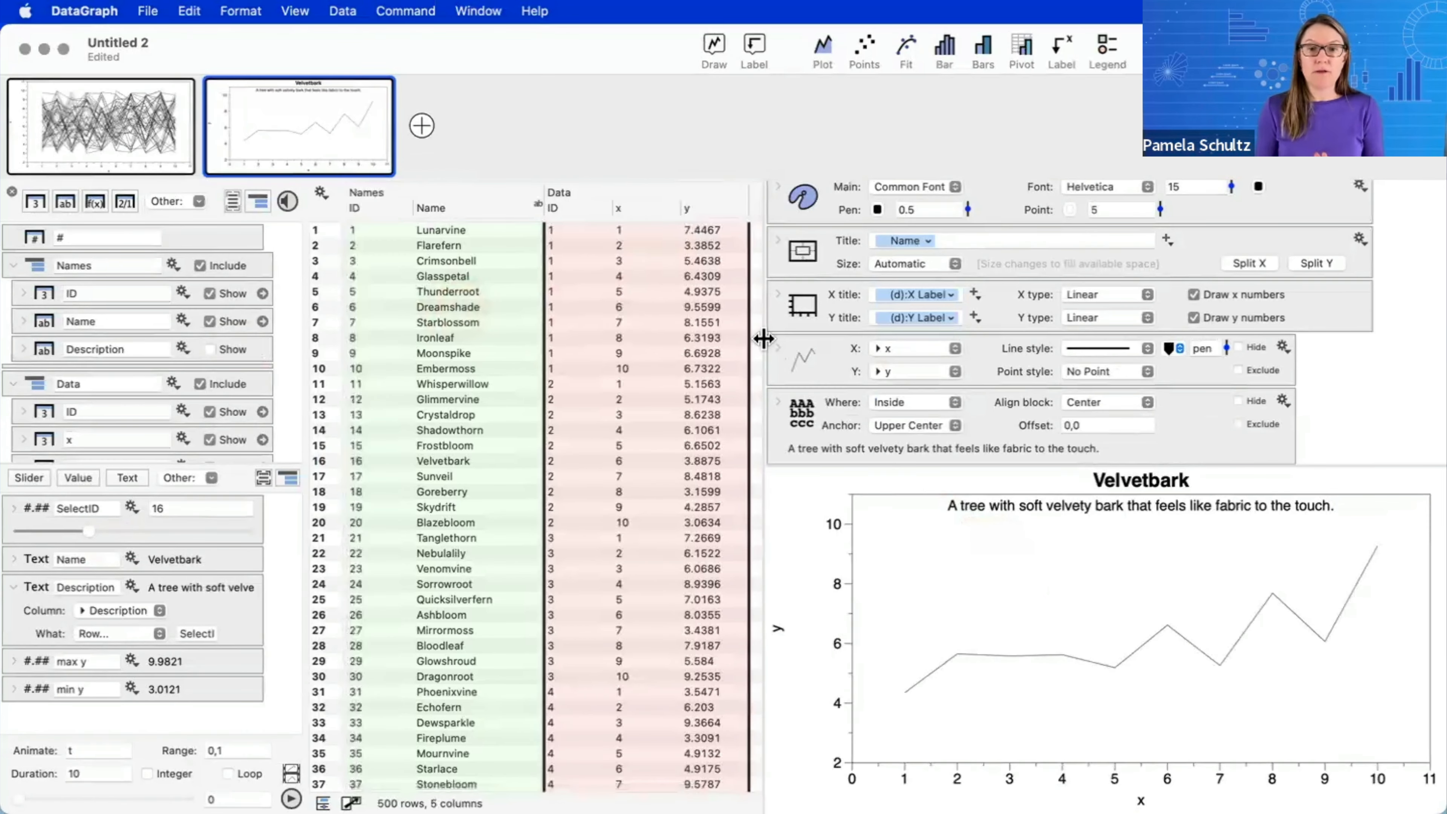
{"action": "left_click_drag", "start_coordinate": [822, 339], "coordinate": [869, 342]}
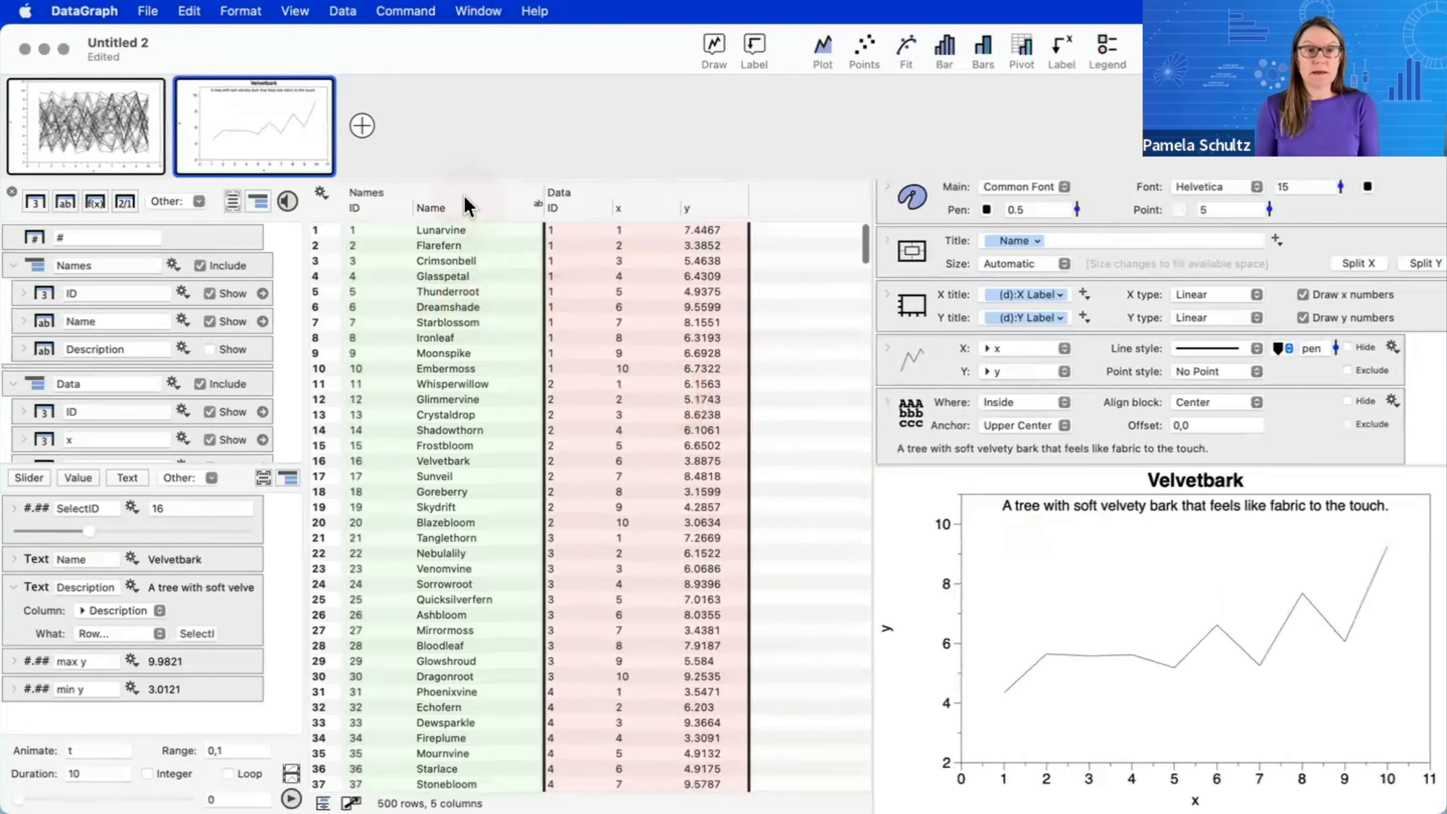
{"action": "left_click", "coordinate": [475, 501]}
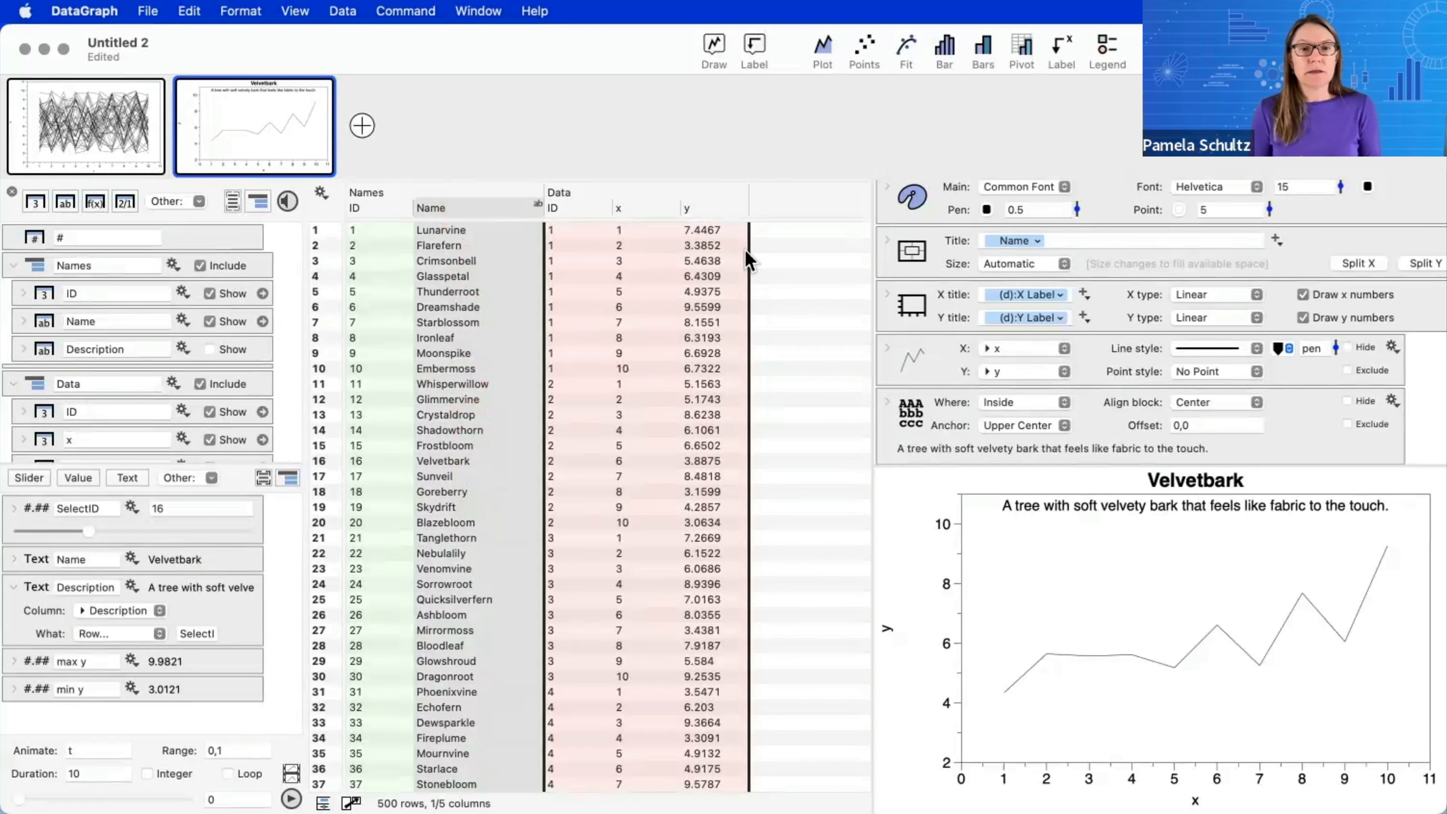
{"action": "left_click_drag", "start_coordinate": [747, 204], "coordinate": [792, 211]}
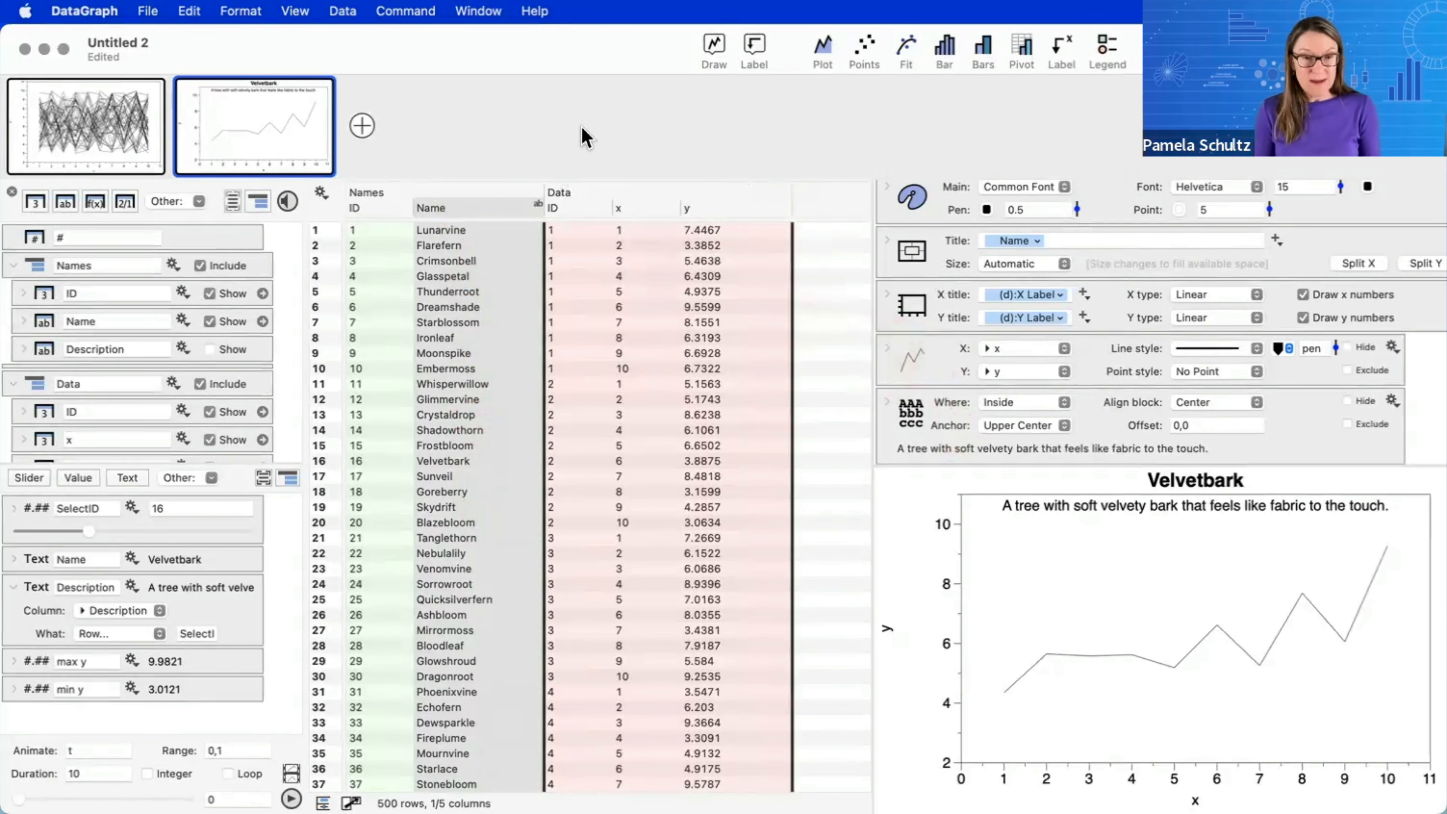
{"action": "mouse_move", "coordinate": [579, 104]}
{"action": "left_mouse_down"}
{"action": "mouse_move", "coordinate": [573, 159]}
{"action": "mouse_move", "coordinate": [722, 178]}
{"action": "mouse_move", "coordinate": [545, 177]}
{"action": "mouse_move", "coordinate": [624, 185]}
{"action": "left_mouse_up"}
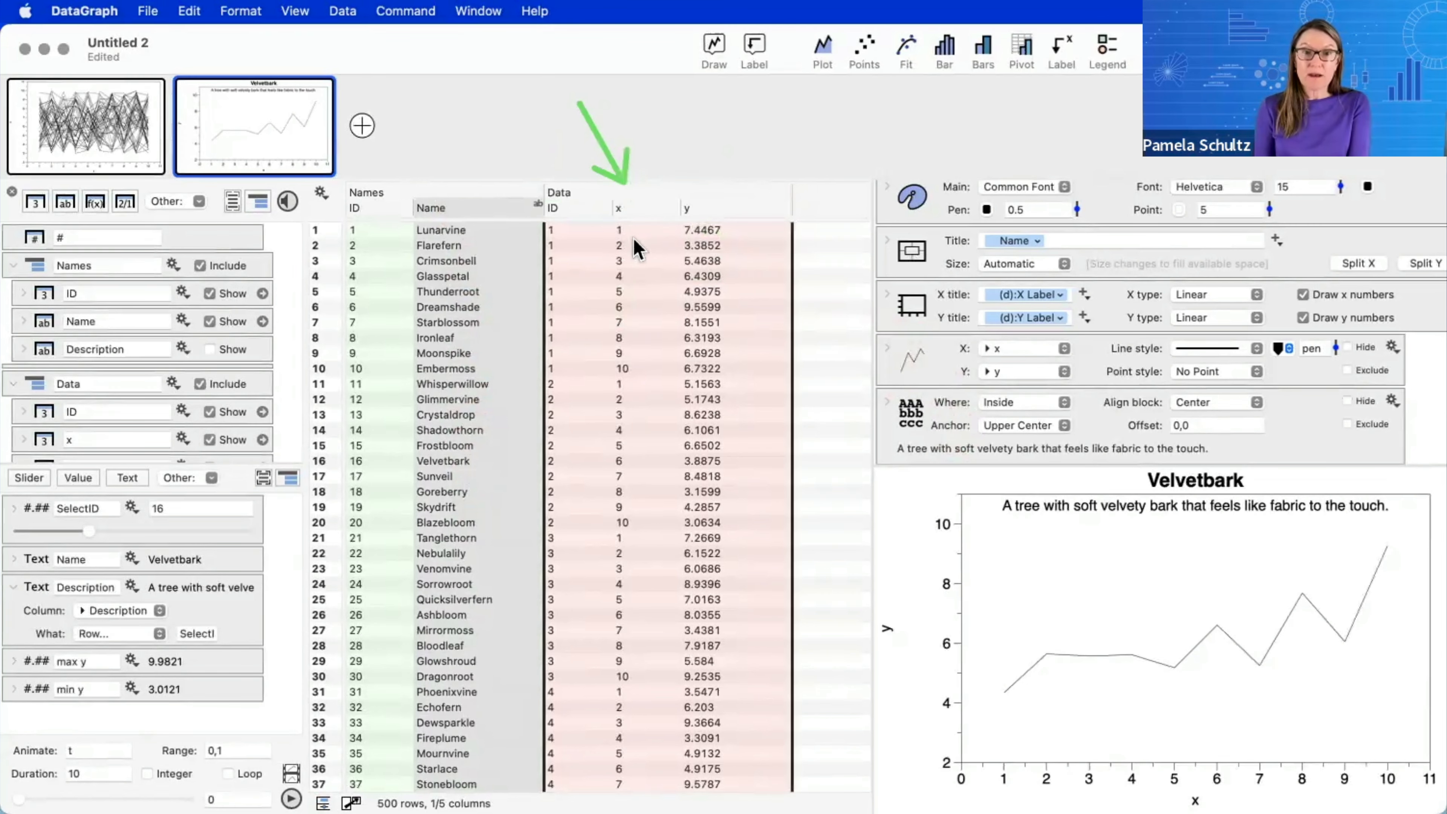
{"action": "left_click", "coordinate": [629, 302]}
{"action": "left_click", "coordinate": [632, 368]}
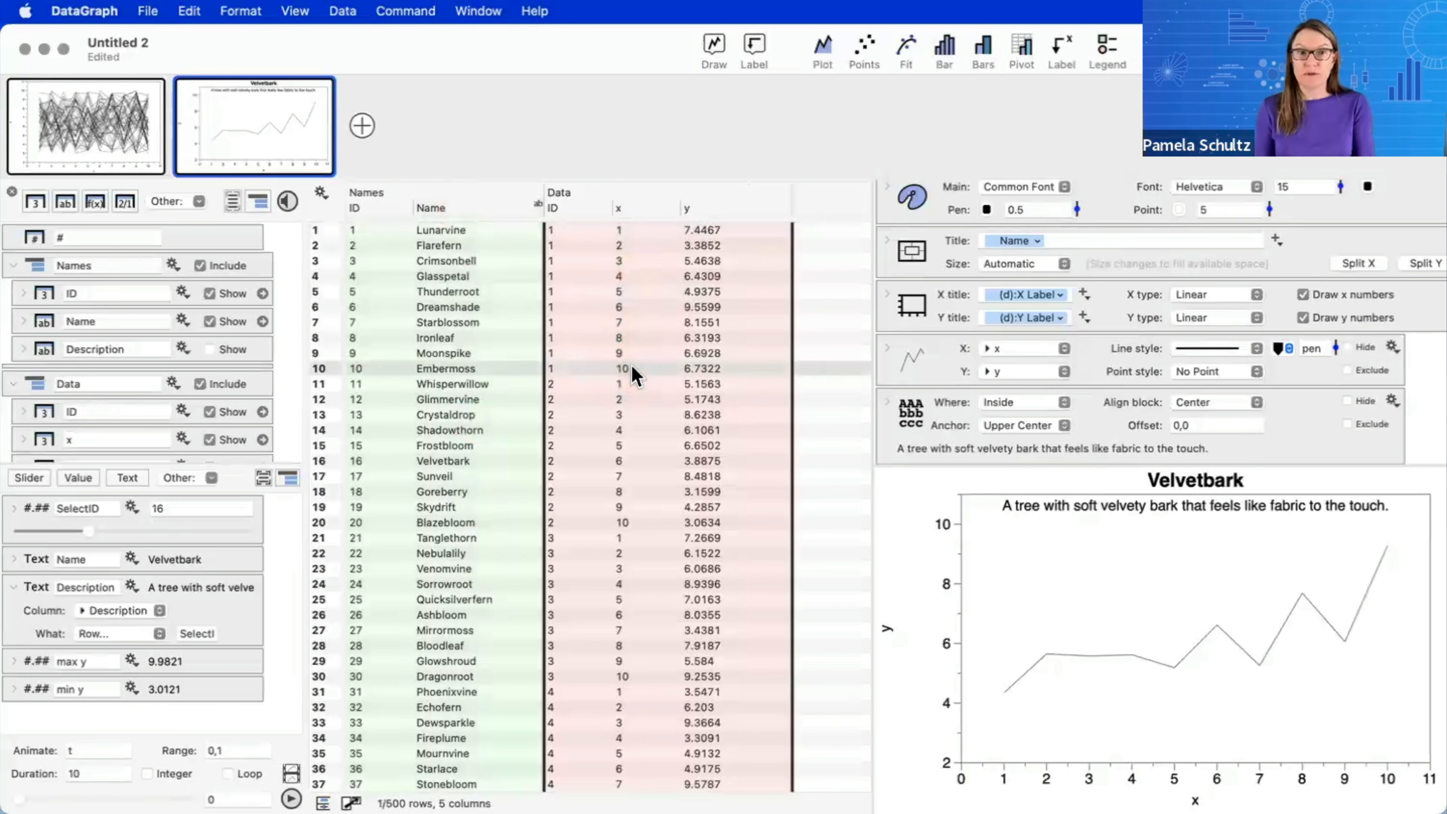
- Map the Data group's ID column to the plant Name column of the Names group
{"action": "left_click", "coordinate": [590, 208]}
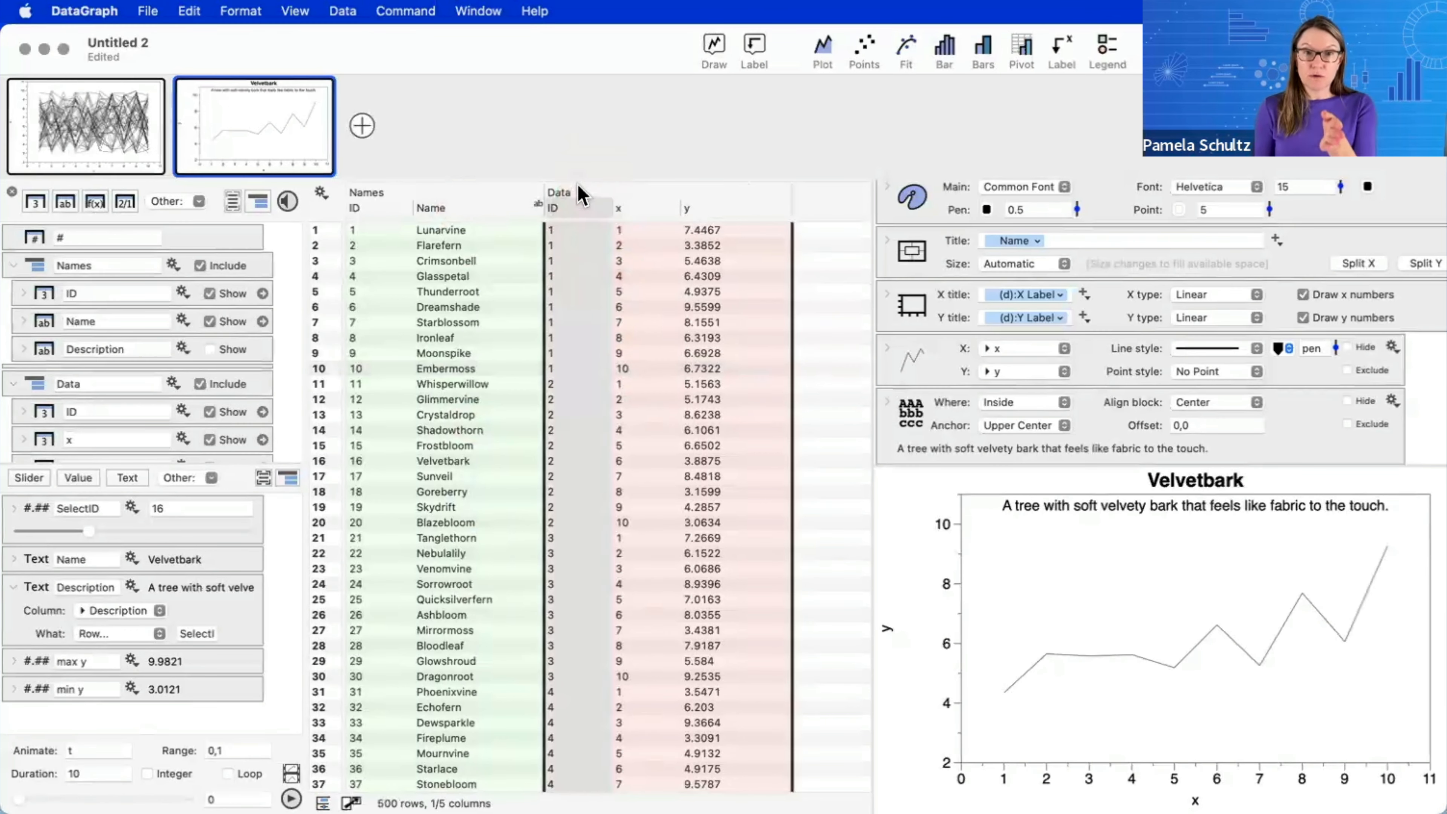
{"action": "right_click", "coordinate": [580, 212]}
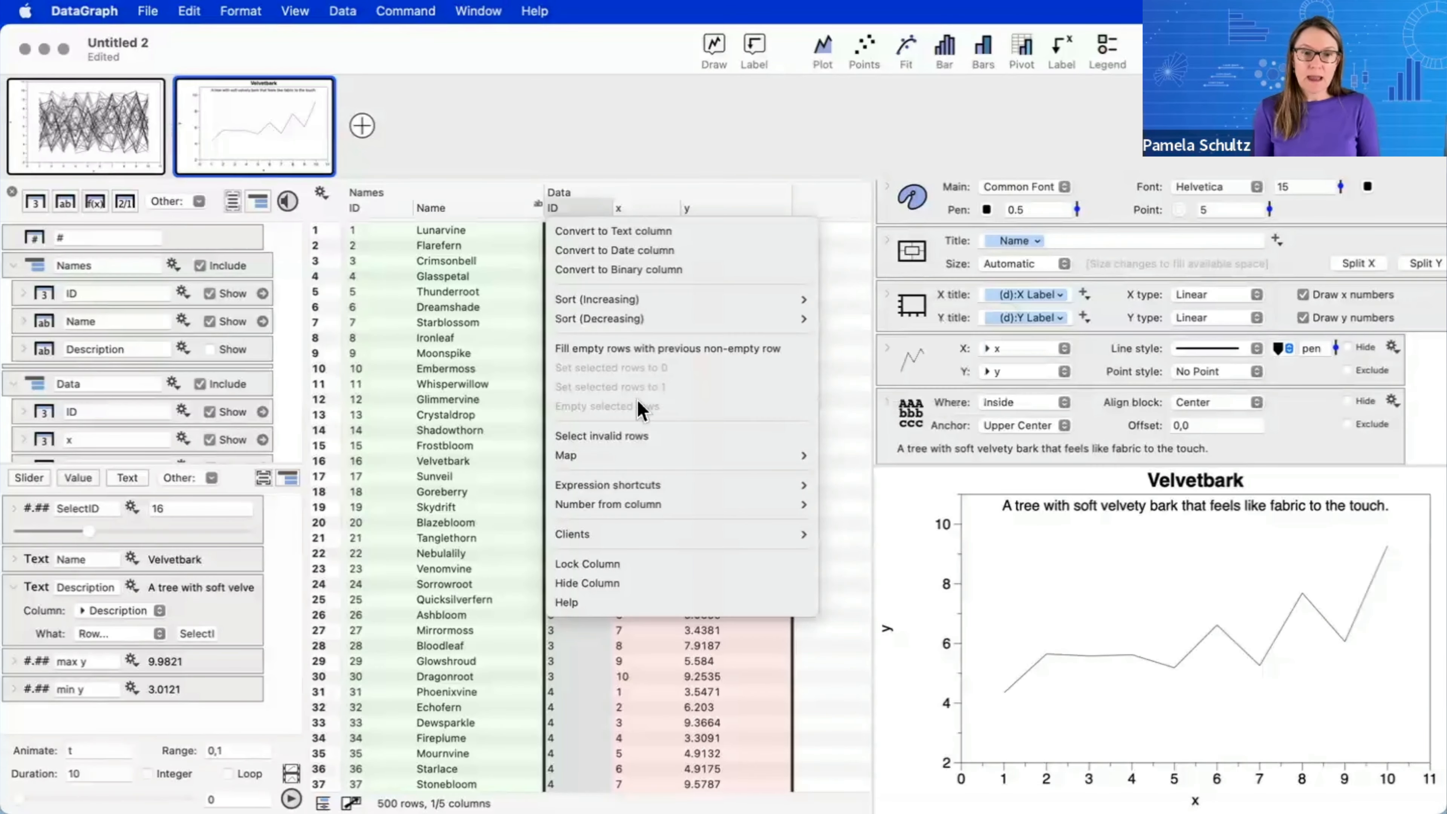
{"action": "mouse_move", "coordinate": [639, 463]}
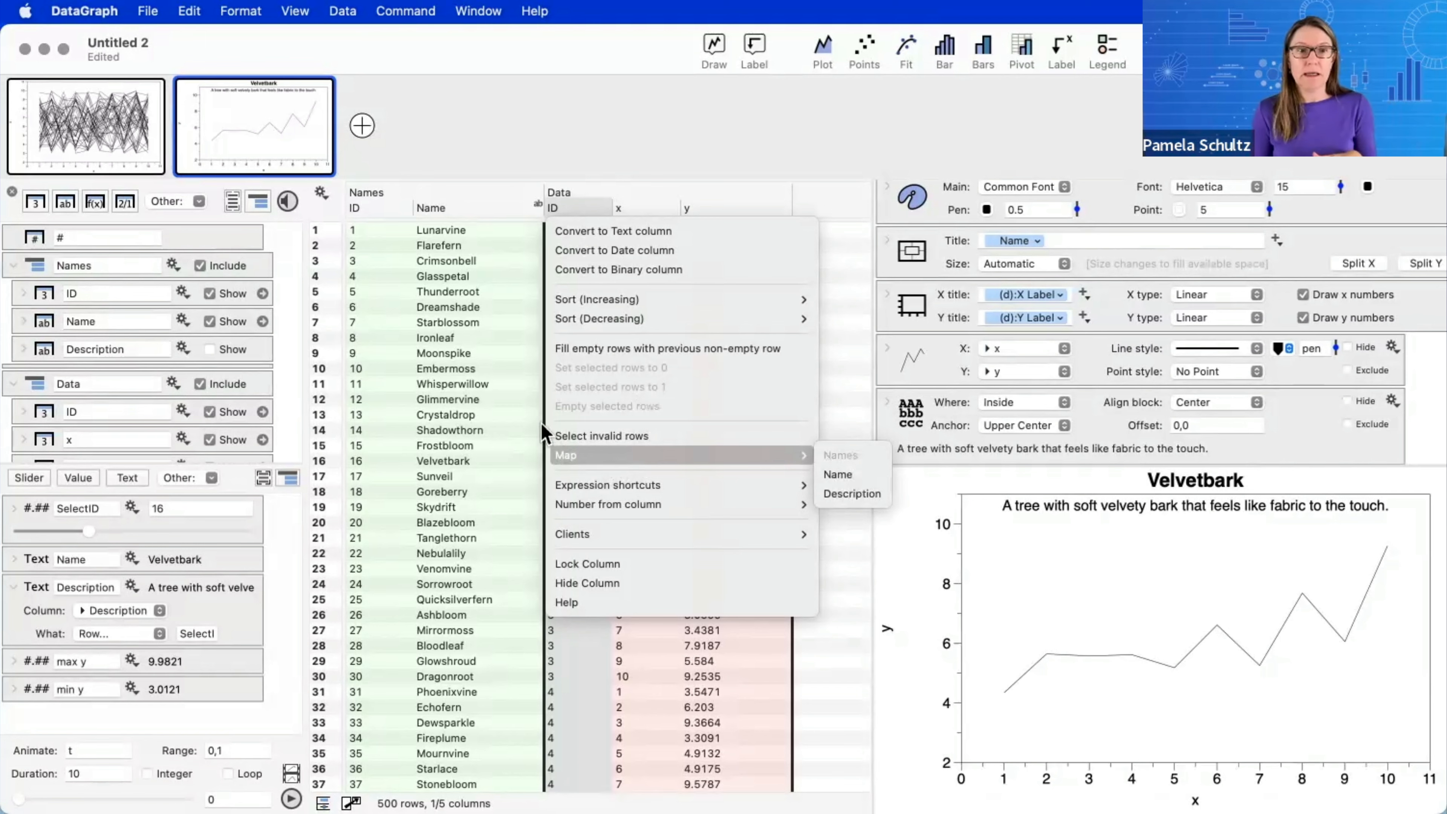
{"action": "mouse_move", "coordinate": [683, 454]}
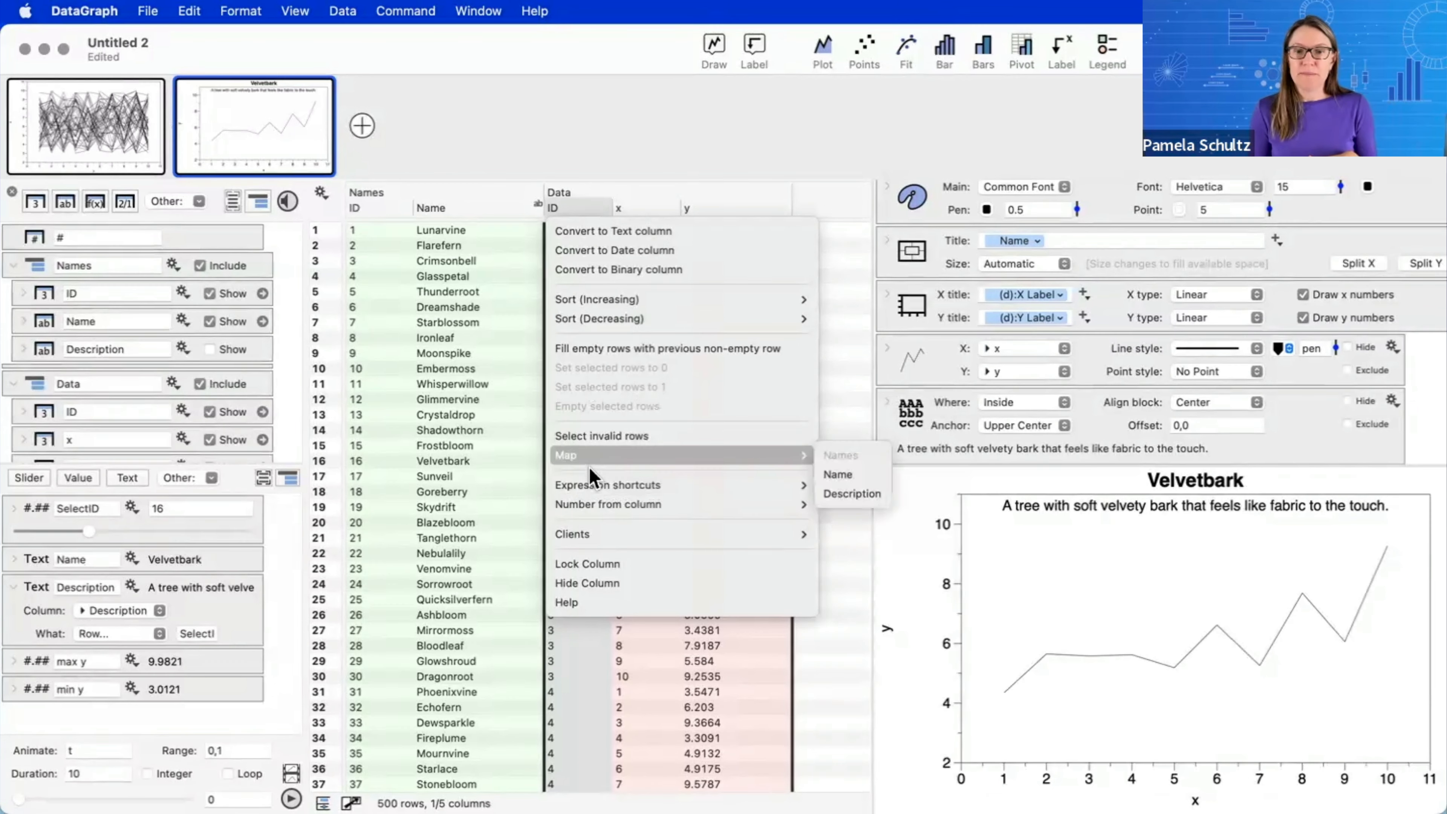
{"action": "left_click", "coordinate": [857, 479]}
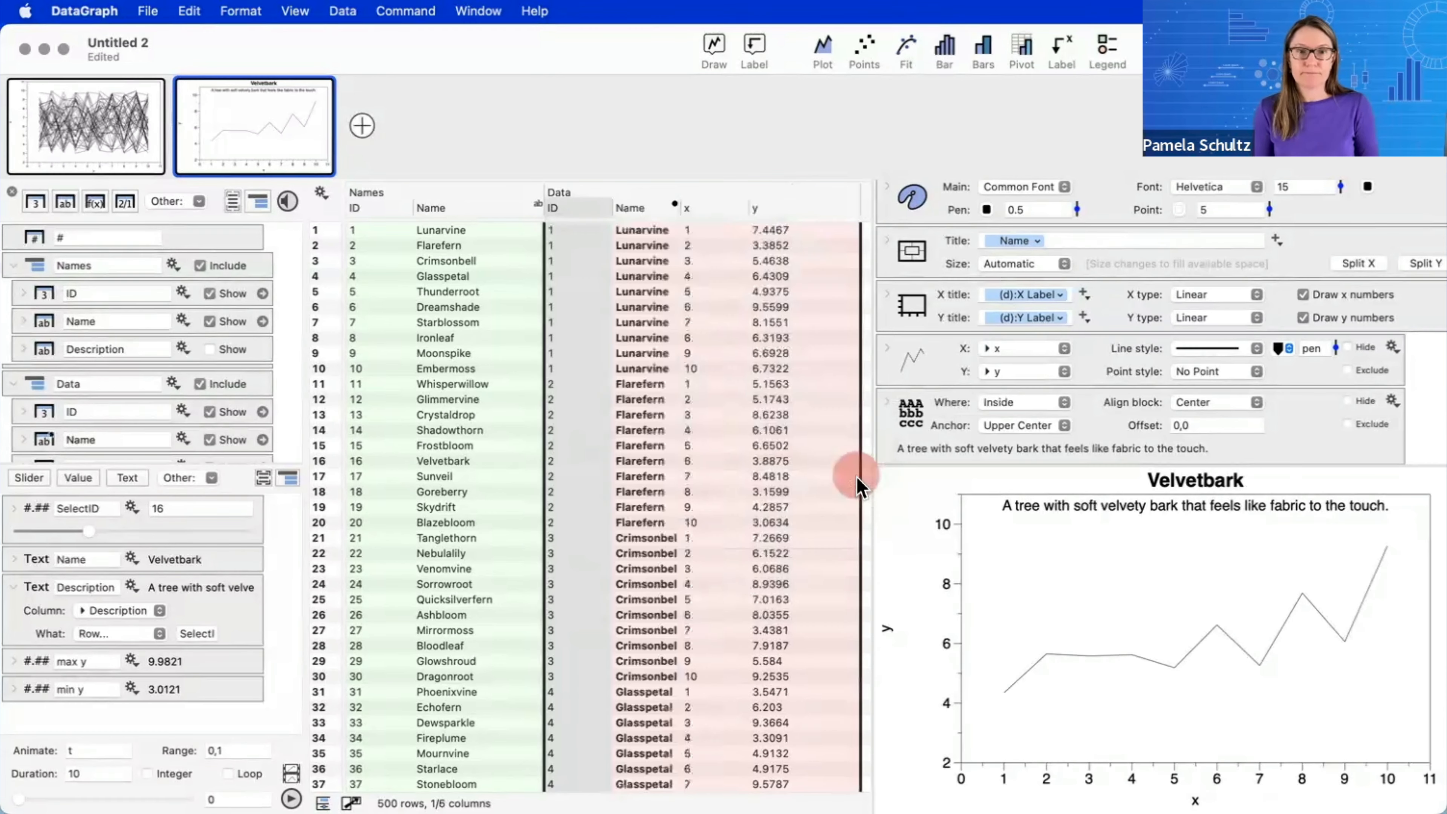
{"action": "left_click", "coordinate": [643, 208]}
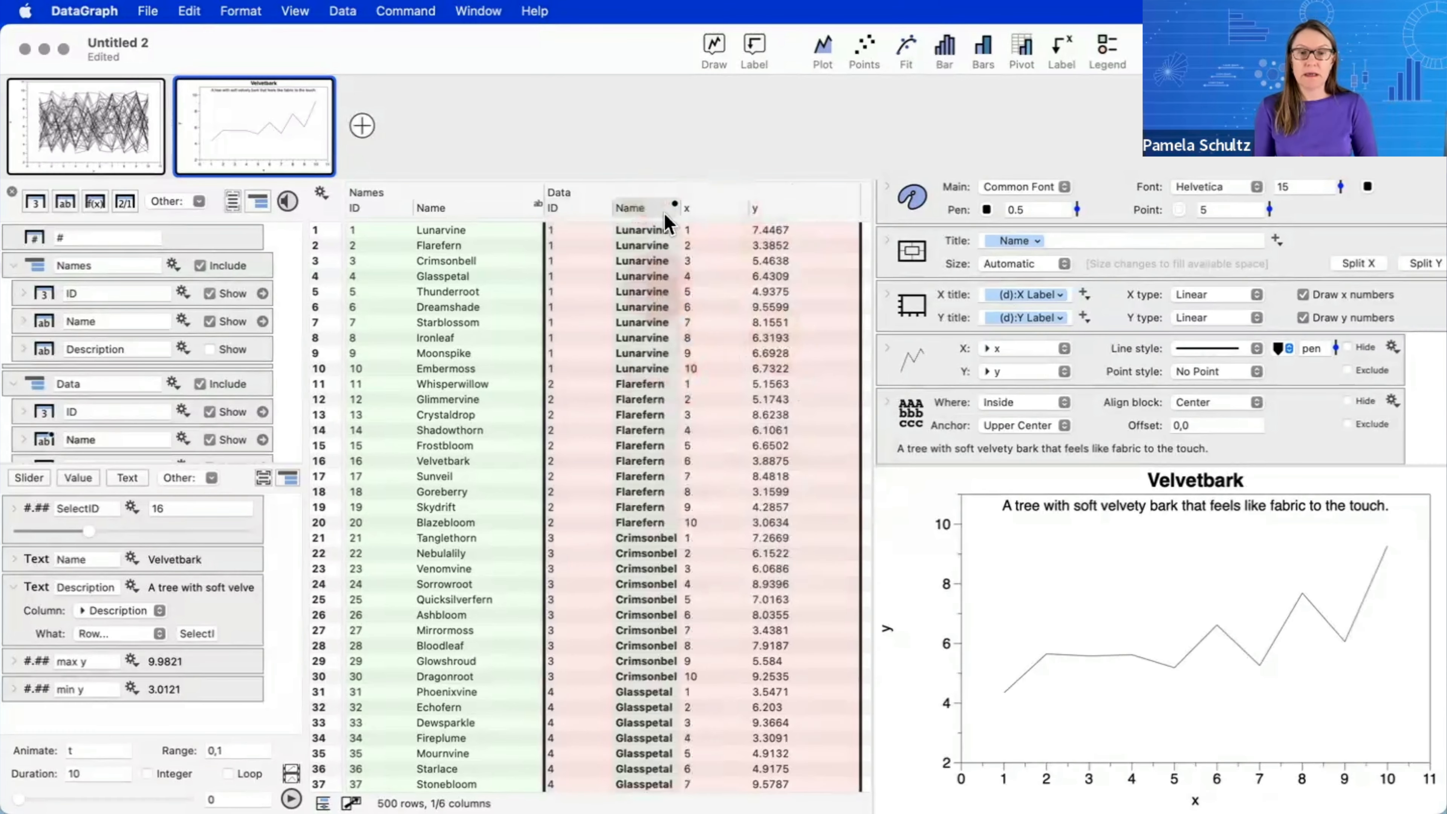
{"action": "scroll", "coordinate": [659, 593], "scroll_direction": "down", "scroll_amount": 10}
{"action": "scroll", "coordinate": [659, 593], "scroll_direction": "up", "scroll_amount": 10}
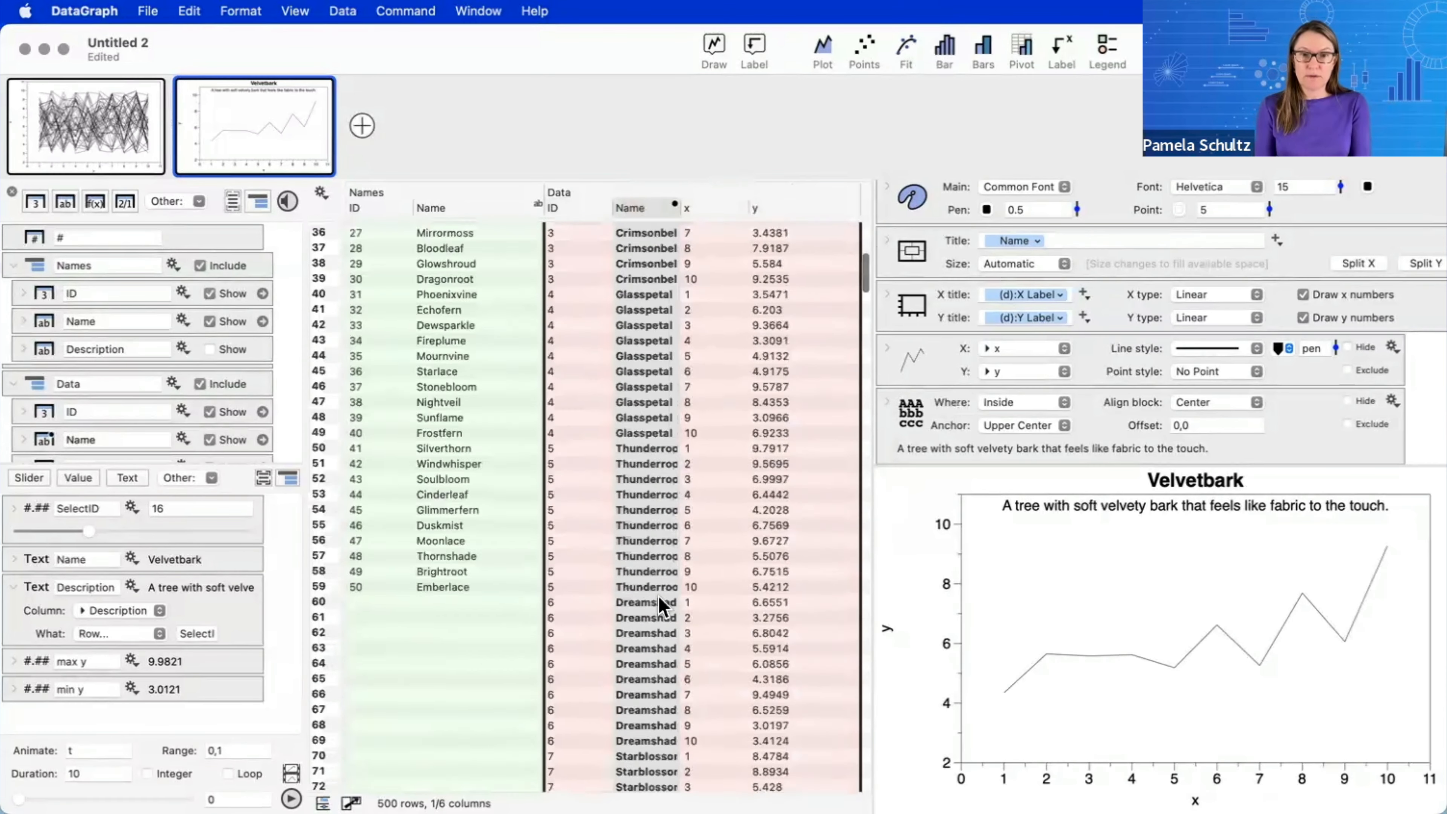
- Create a Points command from the existing x–y line plot command
{"action": "left_click", "coordinate": [931, 369]}
{"action": "left_click", "coordinate": [885, 358]}
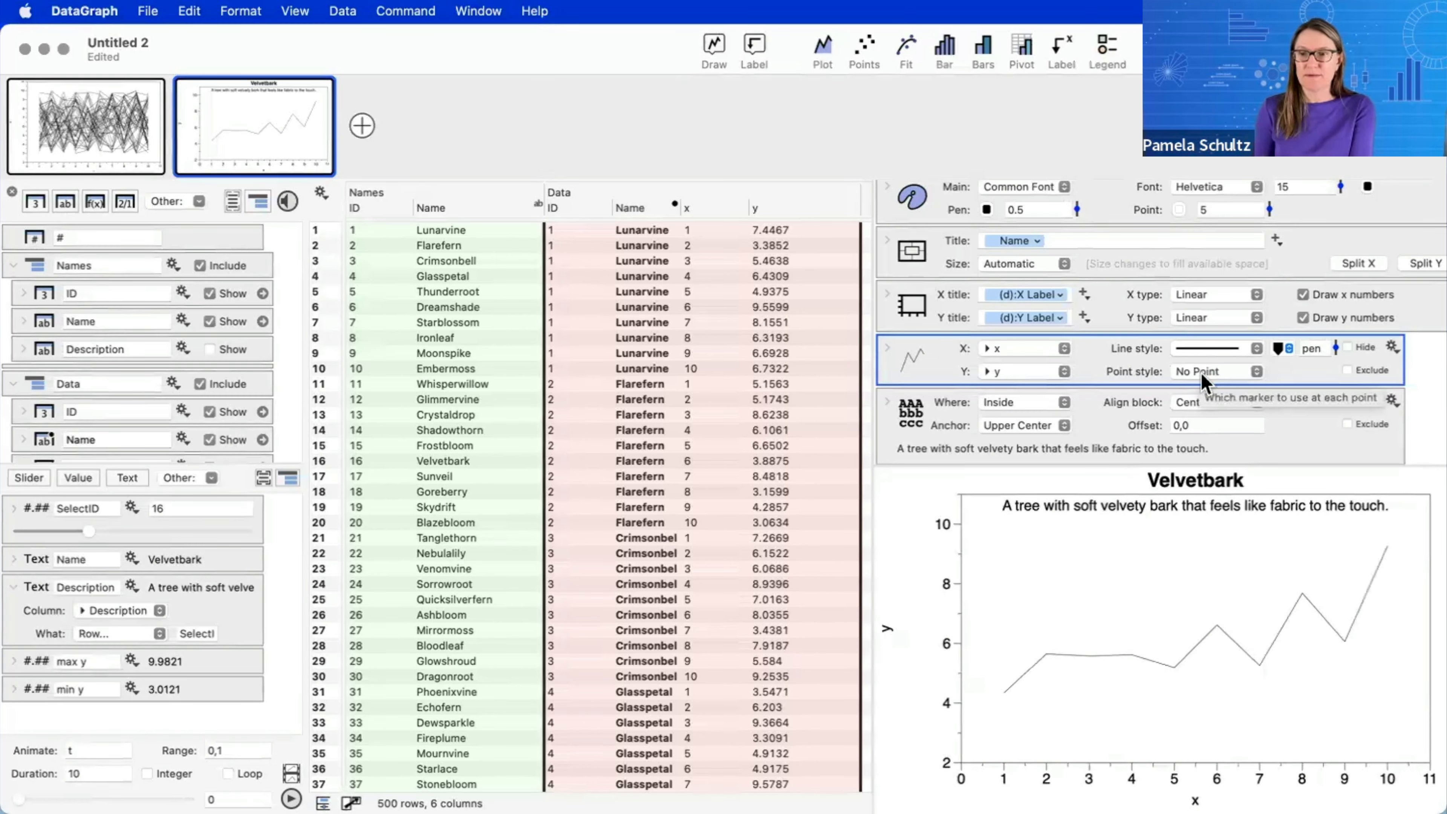
{"action": "left_click", "coordinate": [1390, 346]}
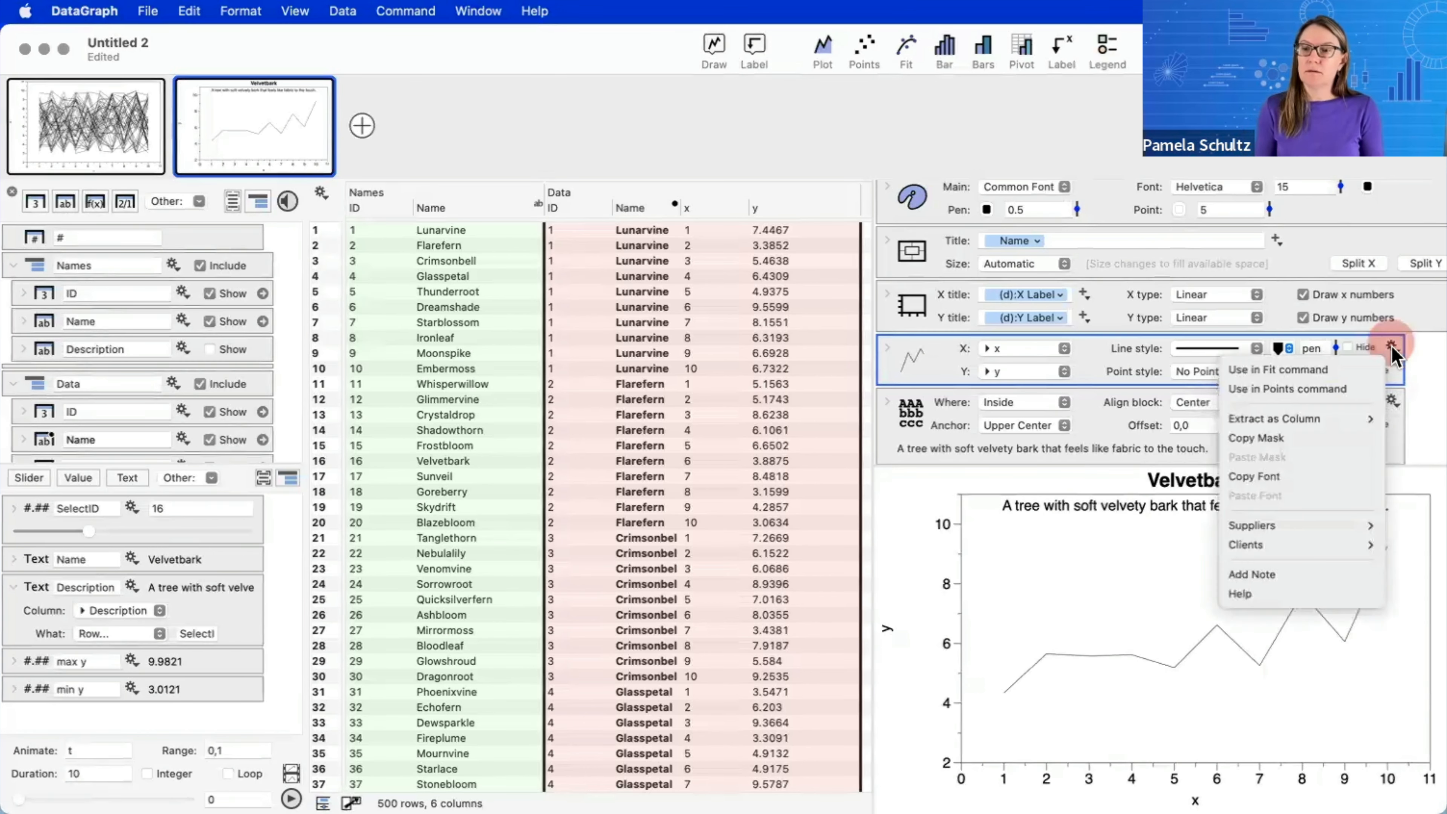
{"action": "left_click", "coordinate": [1327, 390]}
{"action": "scroll", "coordinate": [934, 418], "scroll_direction": "down", "scroll_amount": 3}
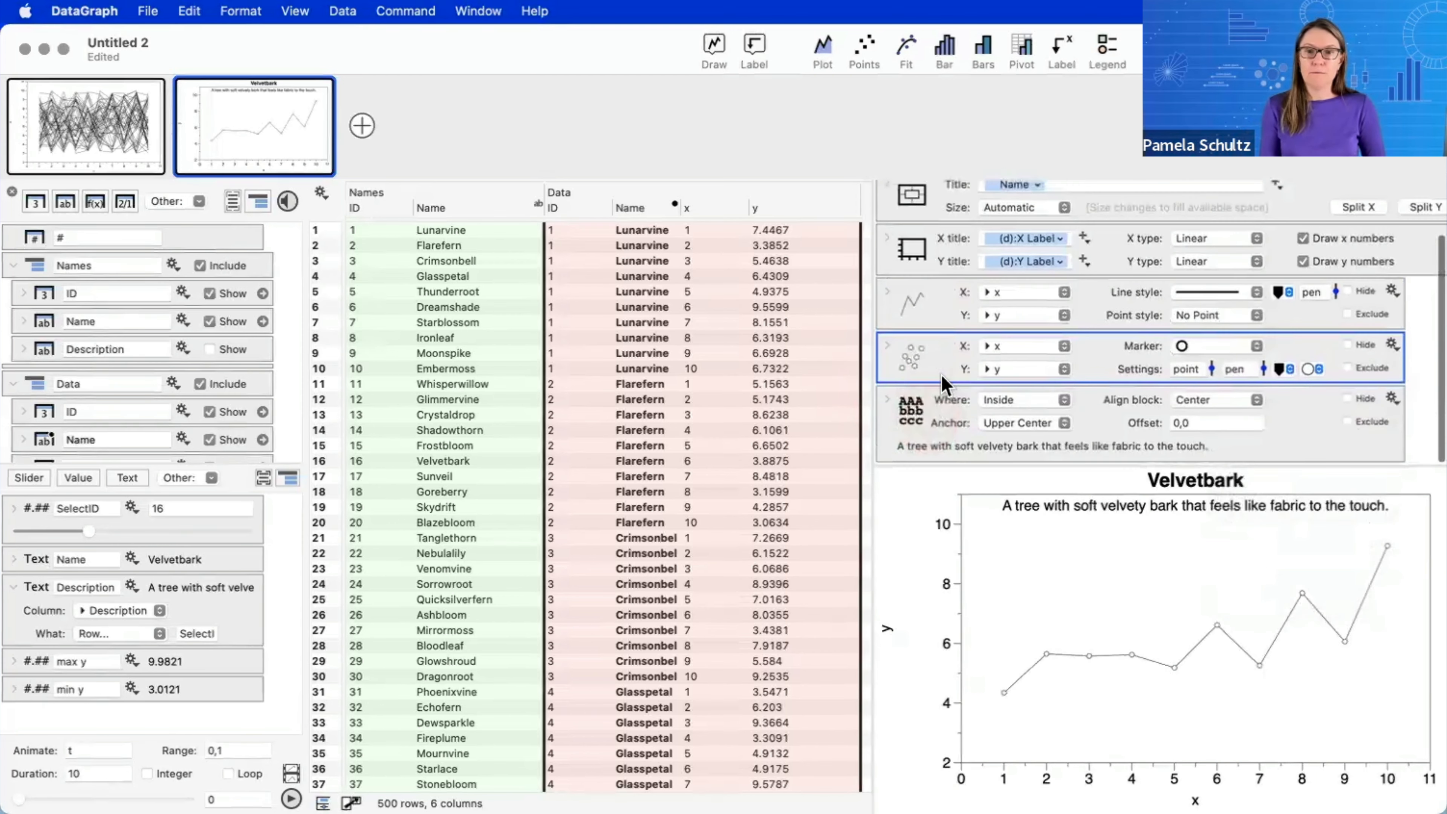
- Fill the Points command's markers by the Data group's Name column and create a color scheme for that fill
{"action": "left_click", "coordinate": [887, 344]}
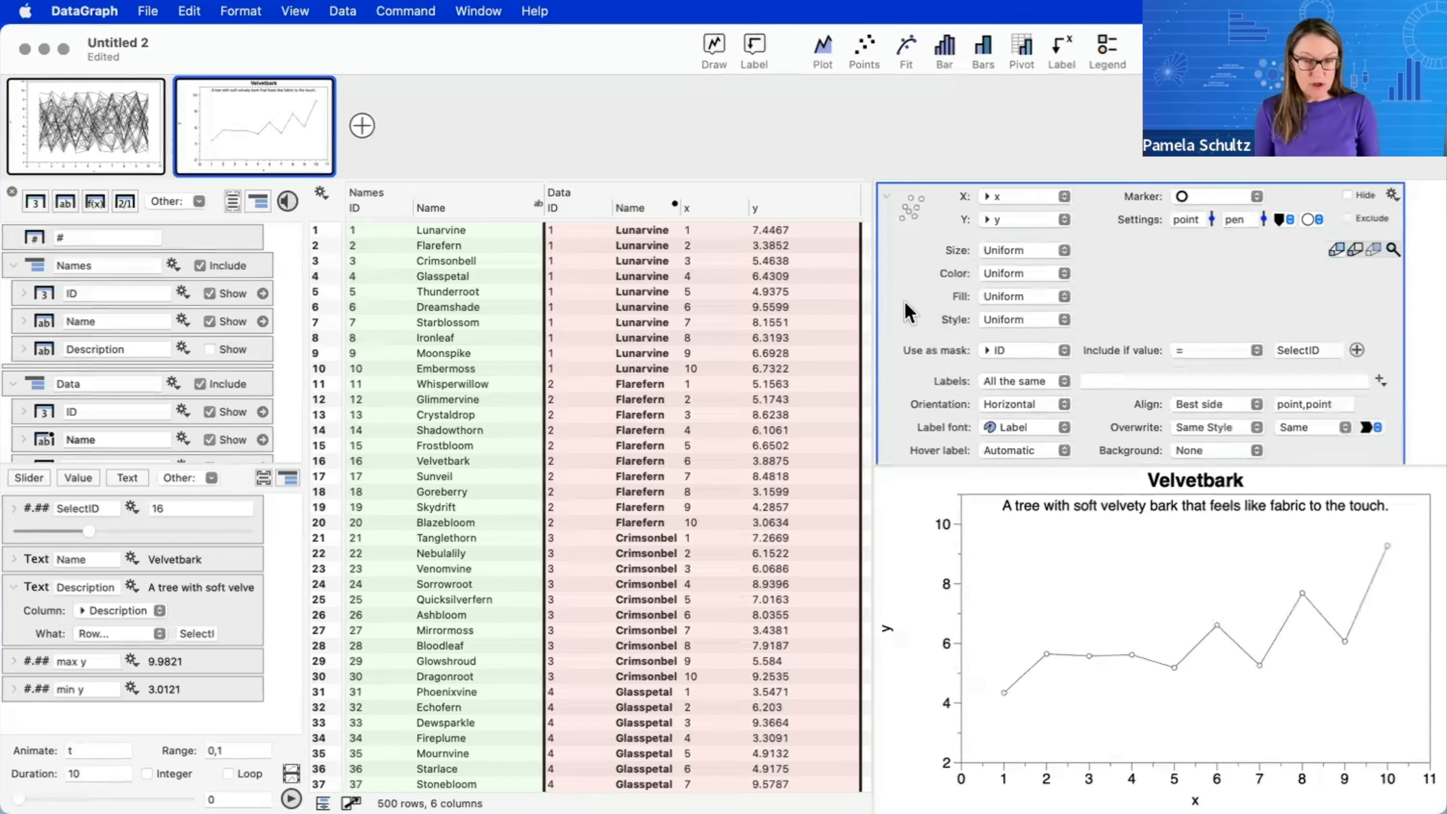
{"action": "left_click_drag", "start_coordinate": [827, 304], "coordinate": [953, 300]}
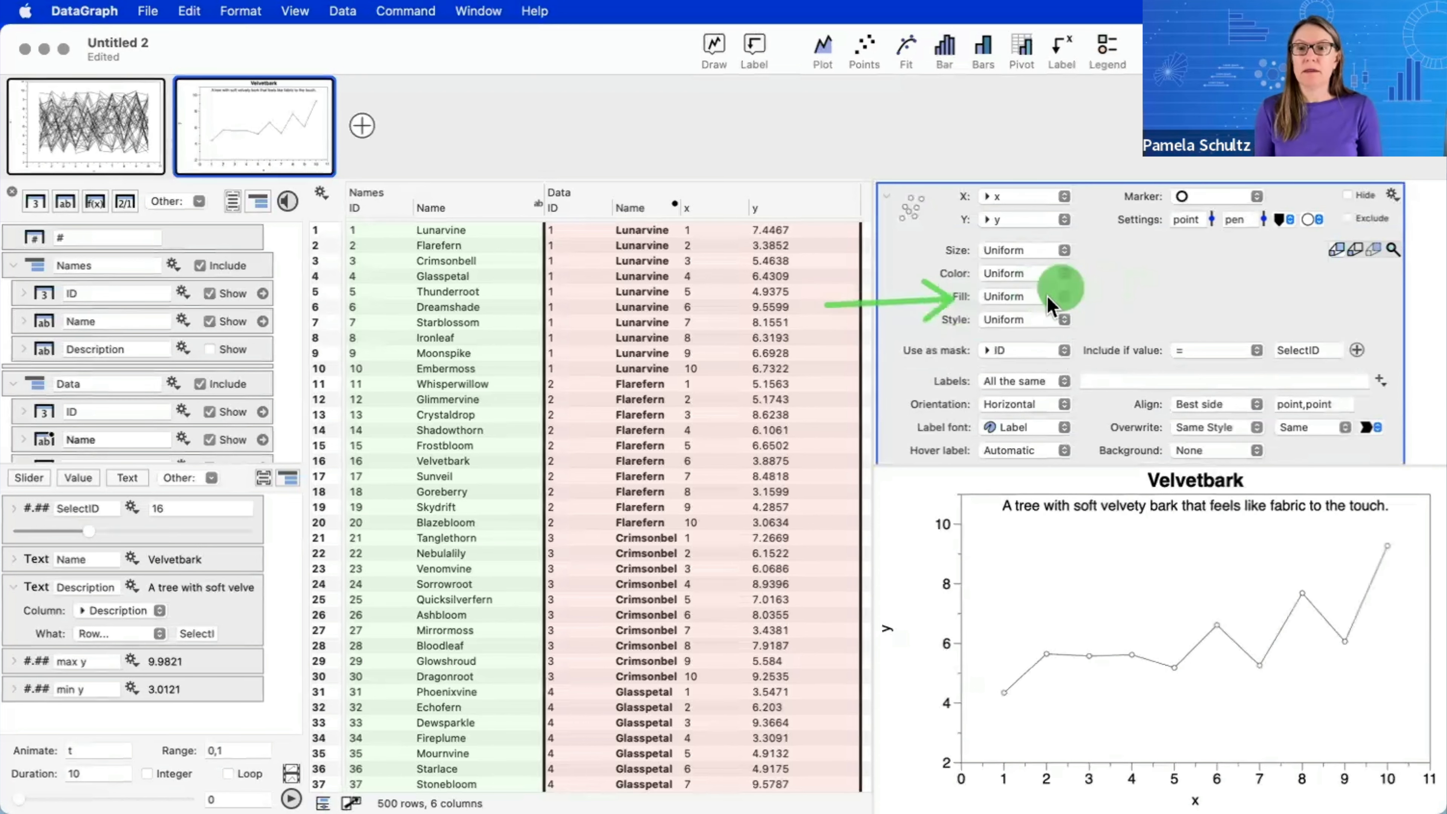
{"action": "left_click", "coordinate": [1032, 297]}
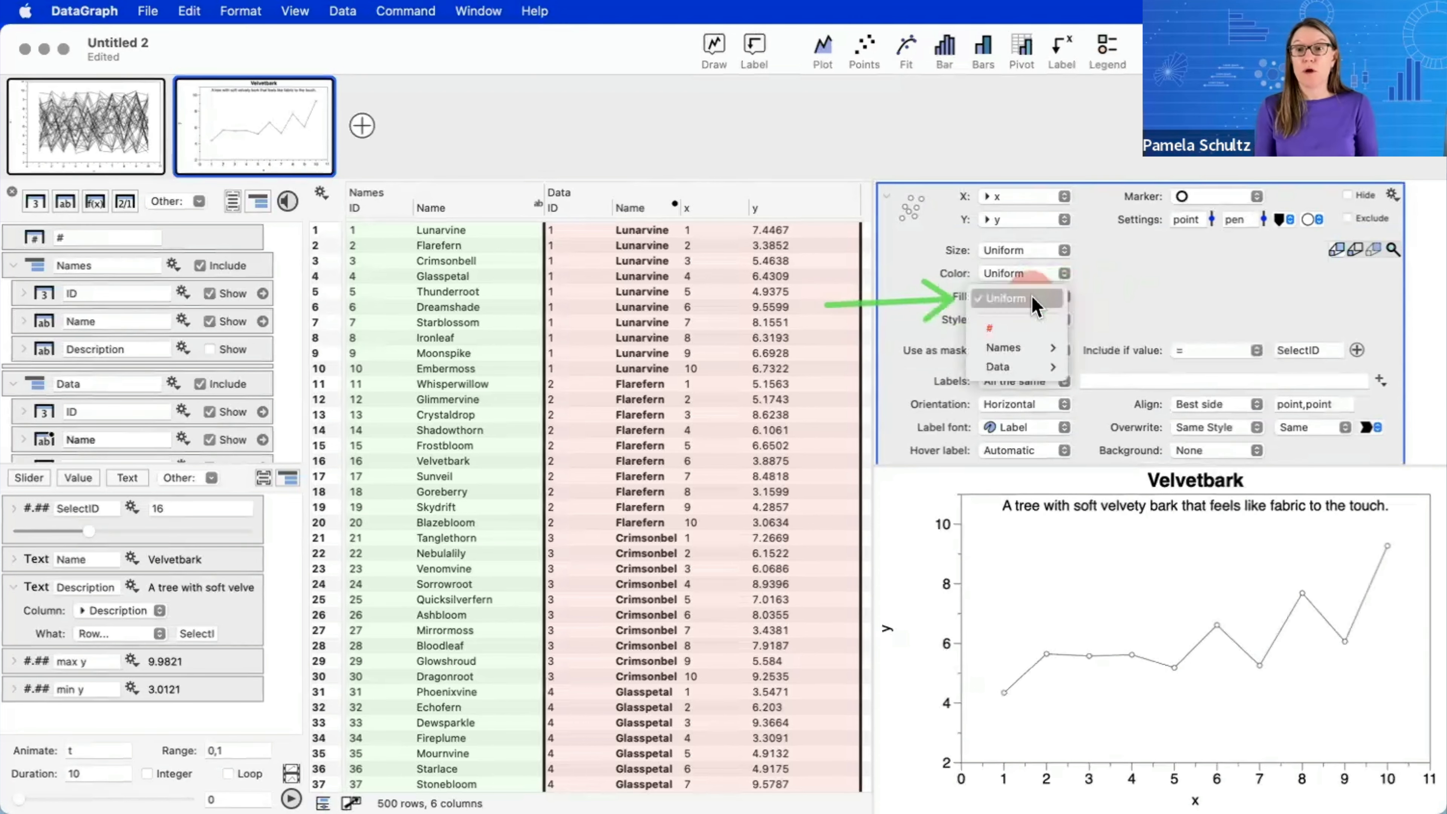
{"action": "mouse_move", "coordinate": [1025, 366]}
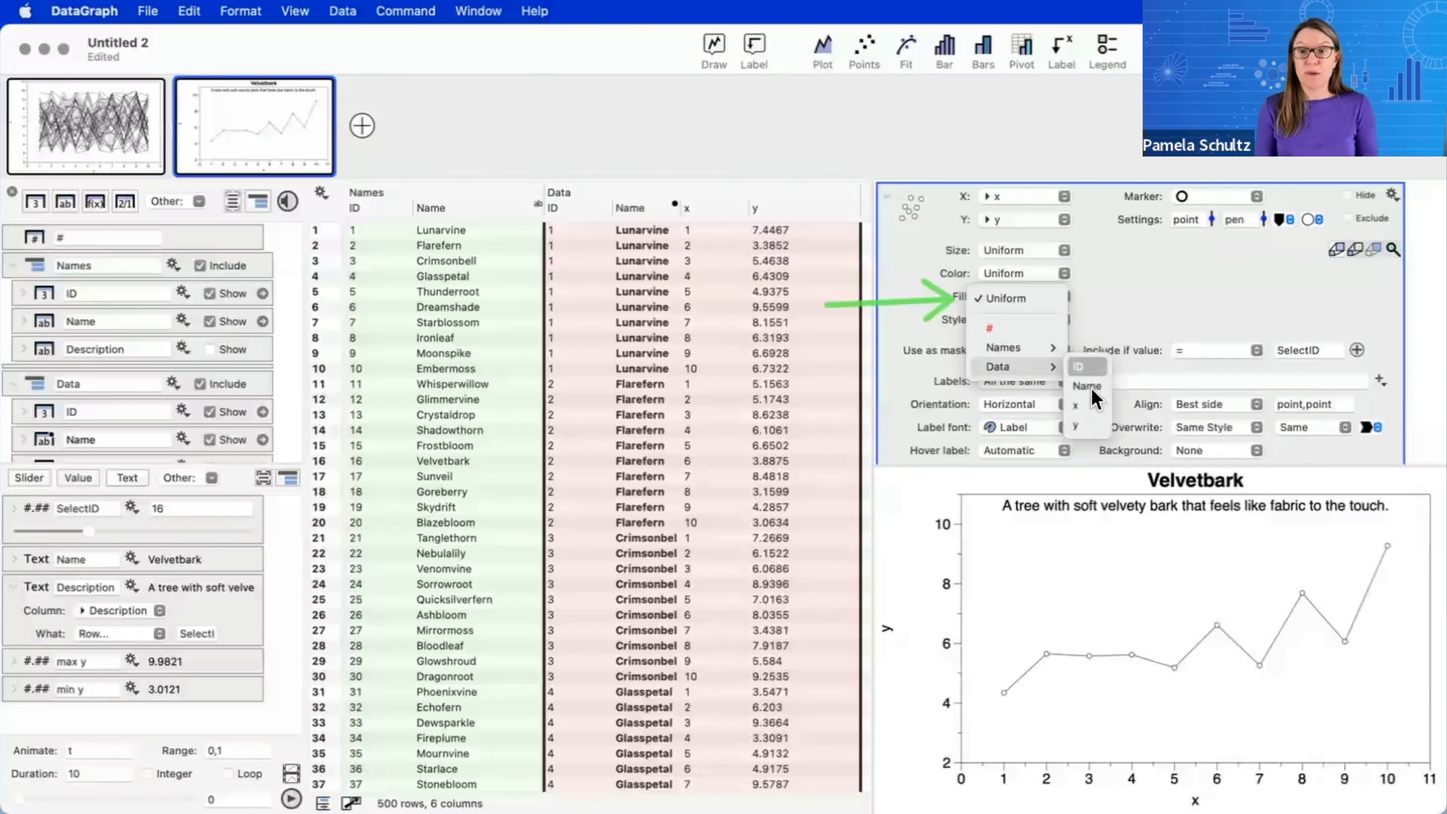
{"action": "left_click", "coordinate": [1091, 387]}
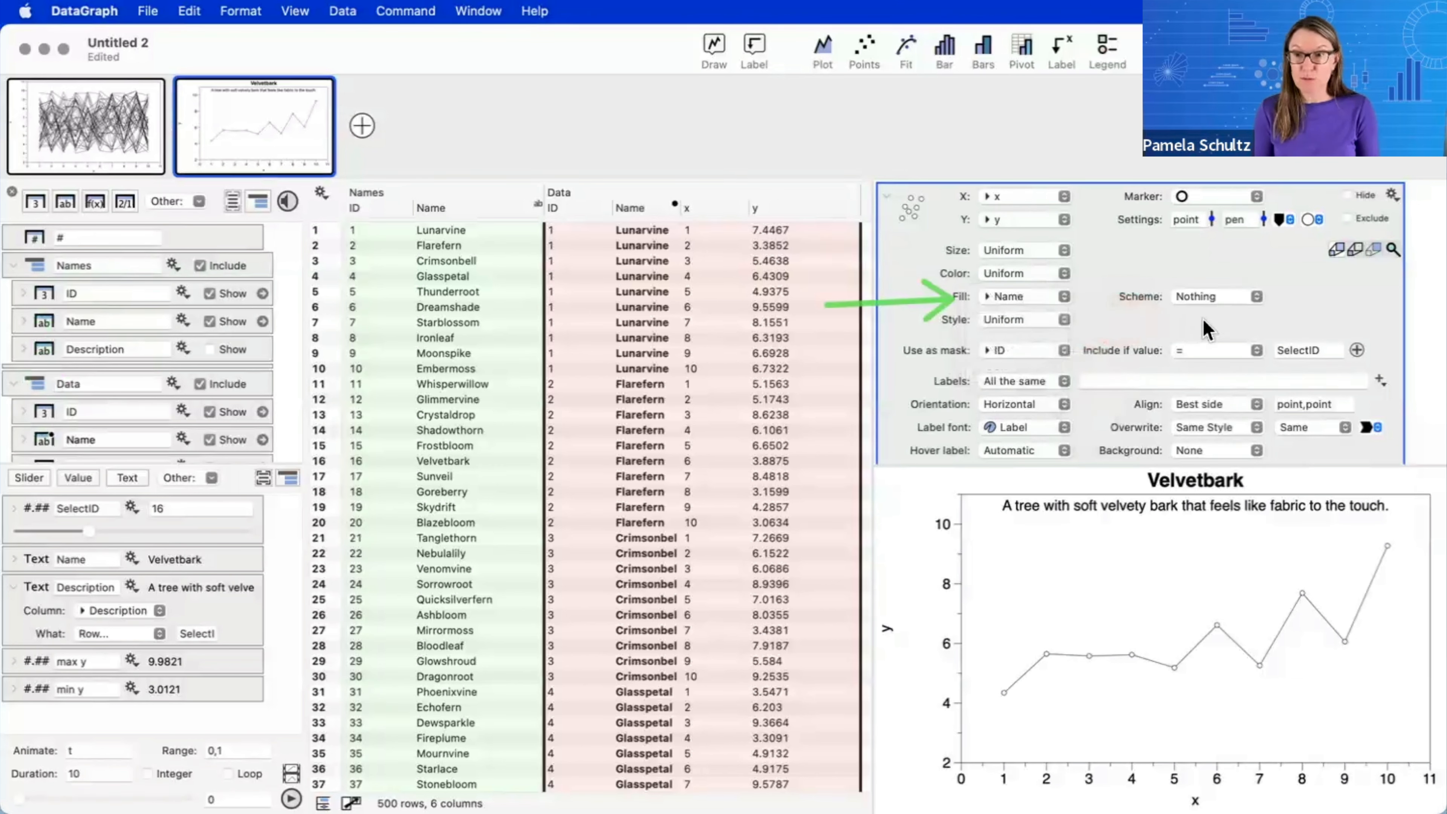
{"action": "left_click", "coordinate": [1193, 297]}
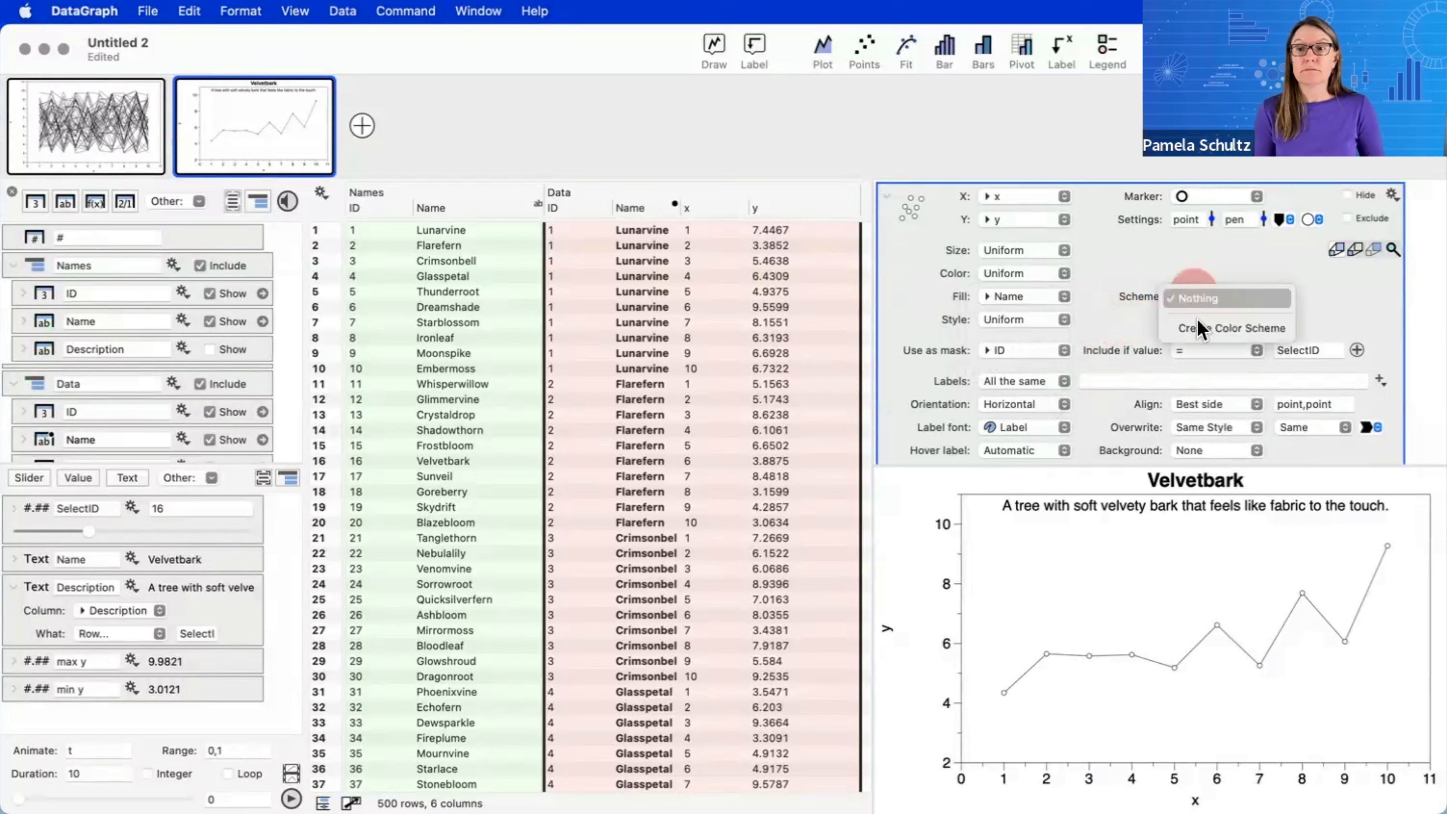
{"action": "left_click", "coordinate": [1245, 336]}
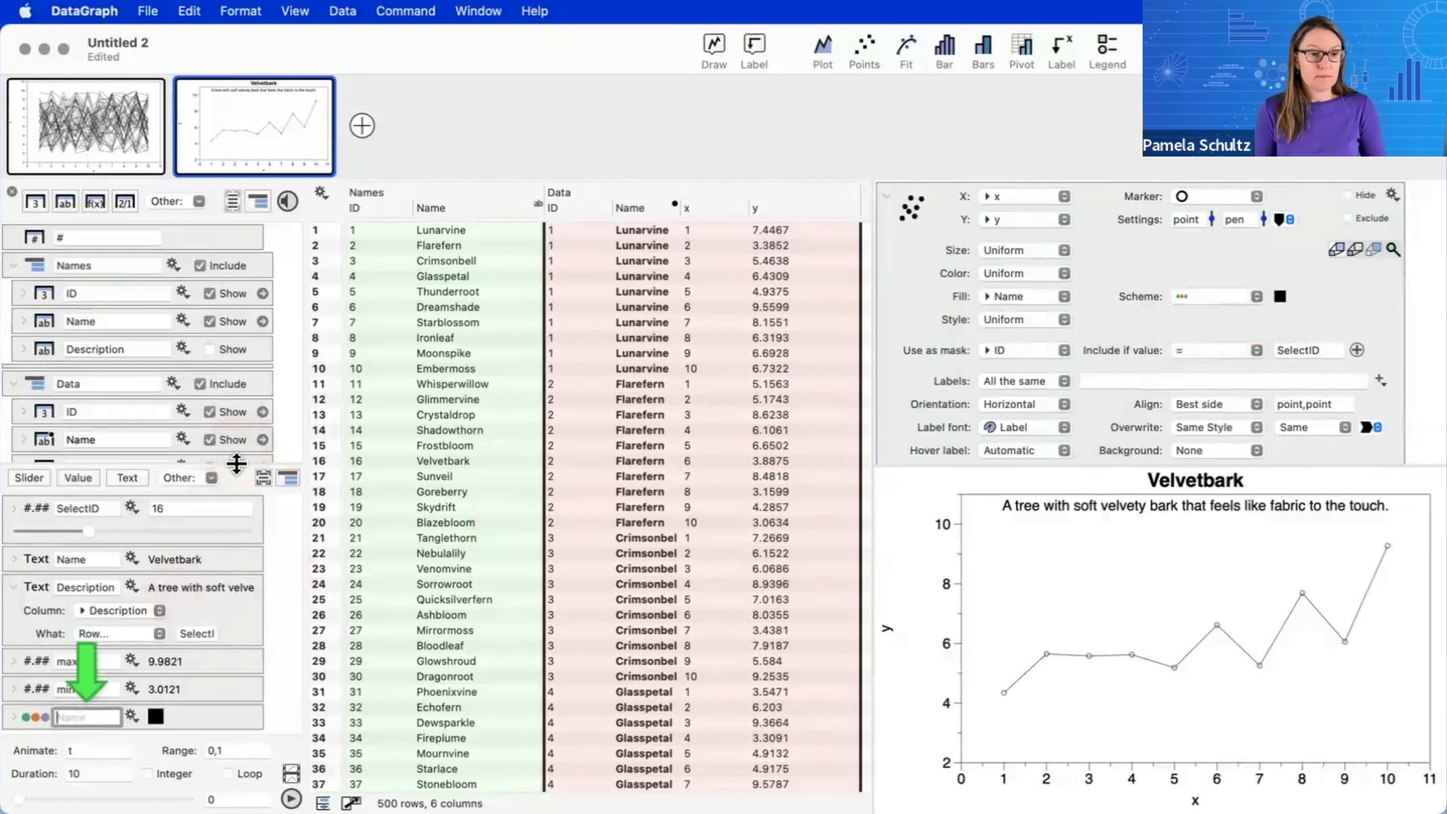
- Enlarge the variables area, expand the new color scheme and populate it with the unique text values of the plant names
{"action": "left_click_drag", "start_coordinate": [236, 463], "coordinate": [233, 324]}
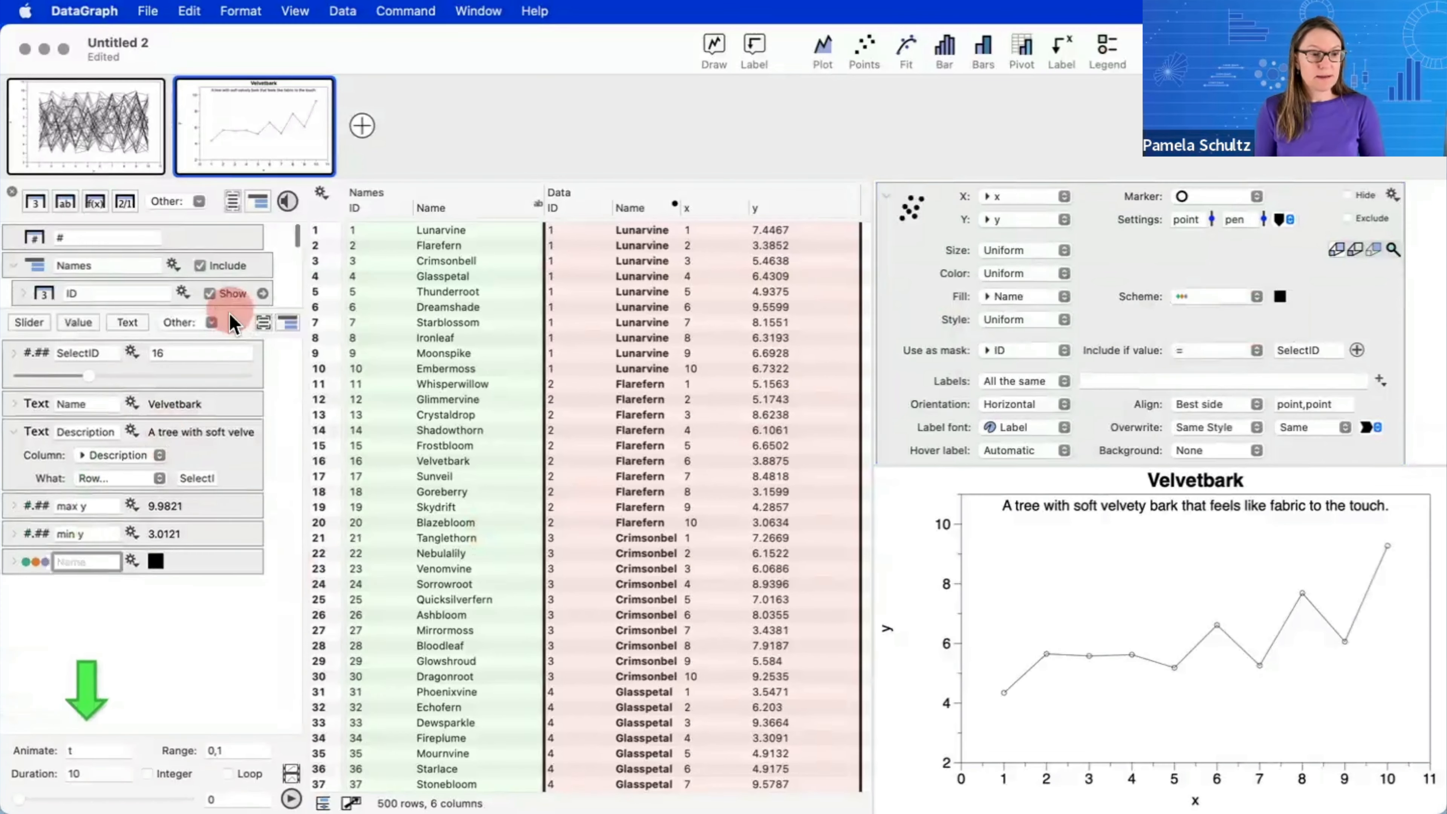
{"action": "left_click", "coordinate": [13, 562]}
{"action": "left_click", "coordinate": [180, 563]}
{"action": "left_click", "coordinate": [154, 561]}
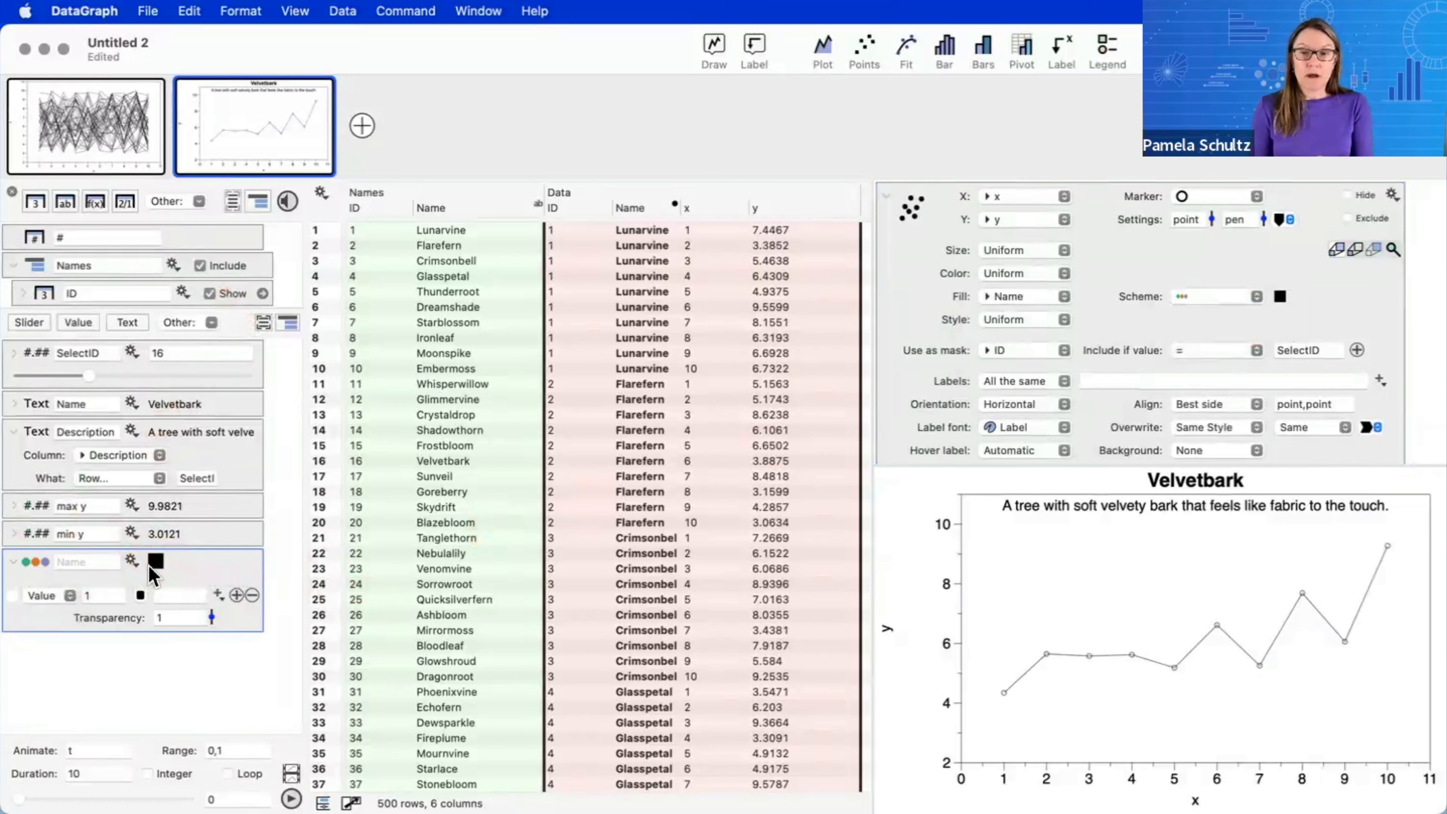
{"action": "left_click", "coordinate": [131, 560]}
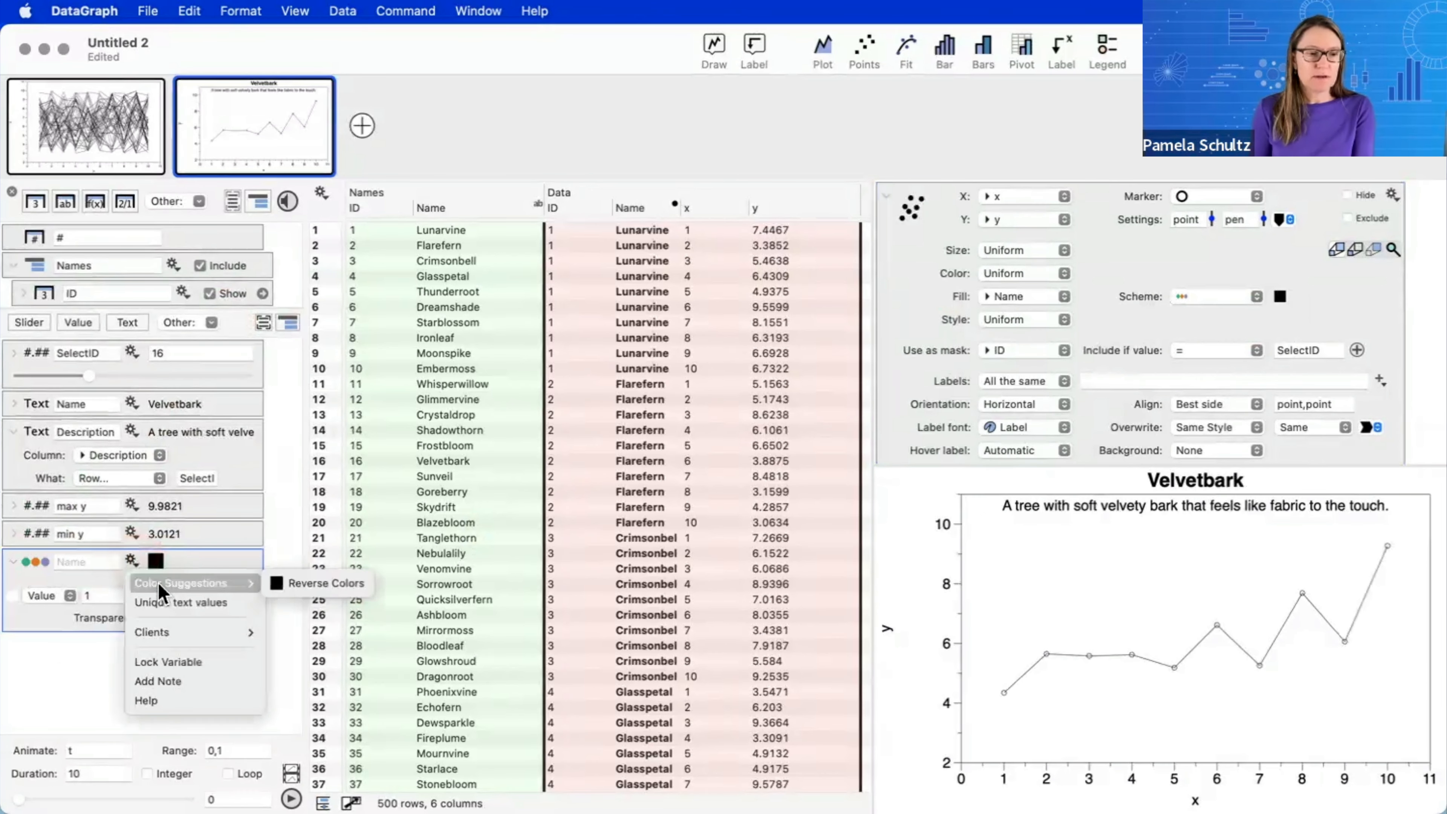
{"action": "left_click", "coordinate": [149, 601]}
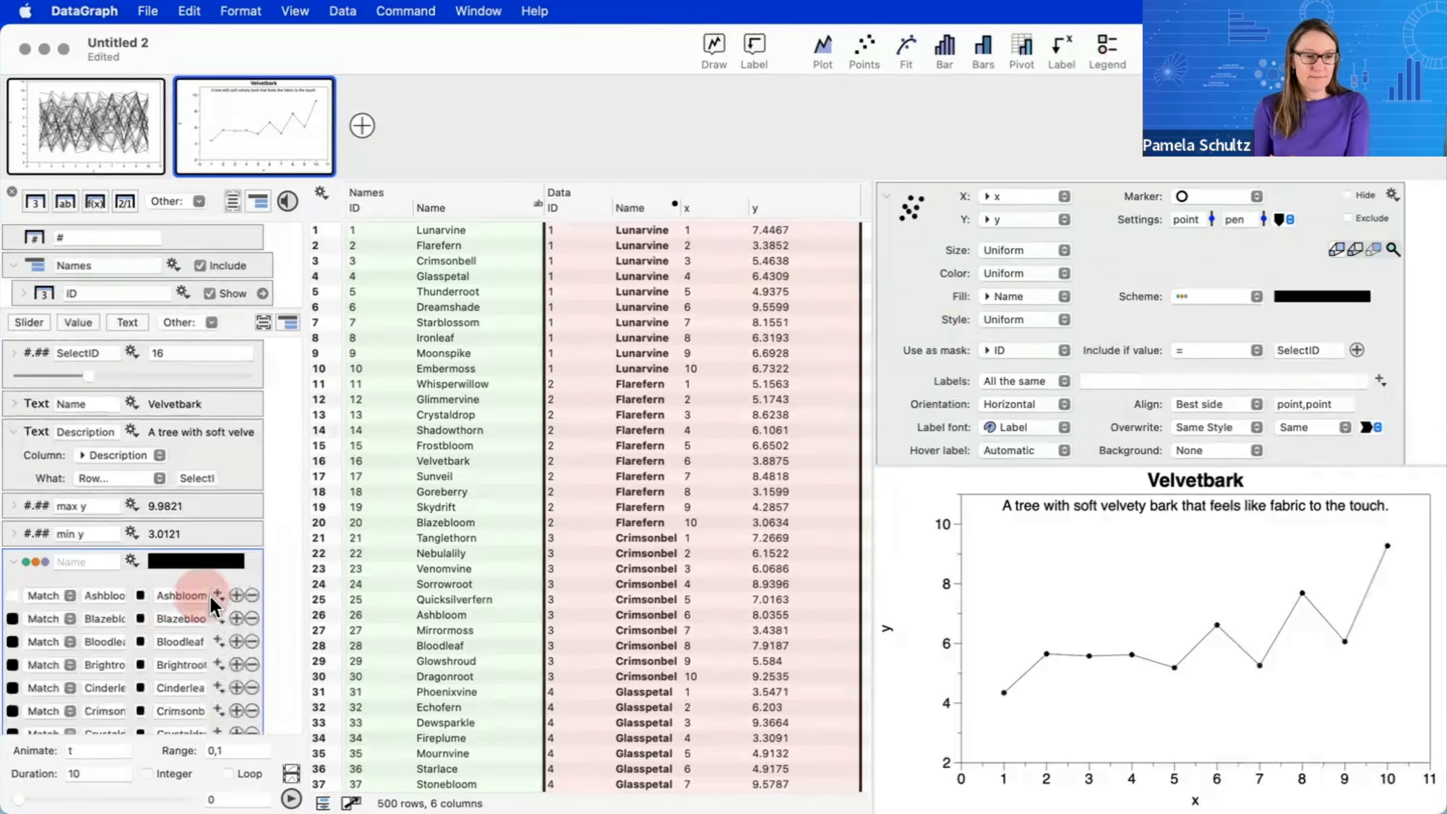
{"action": "scroll", "coordinate": [225, 637], "scroll_direction": "down", "scroll_amount": 15}
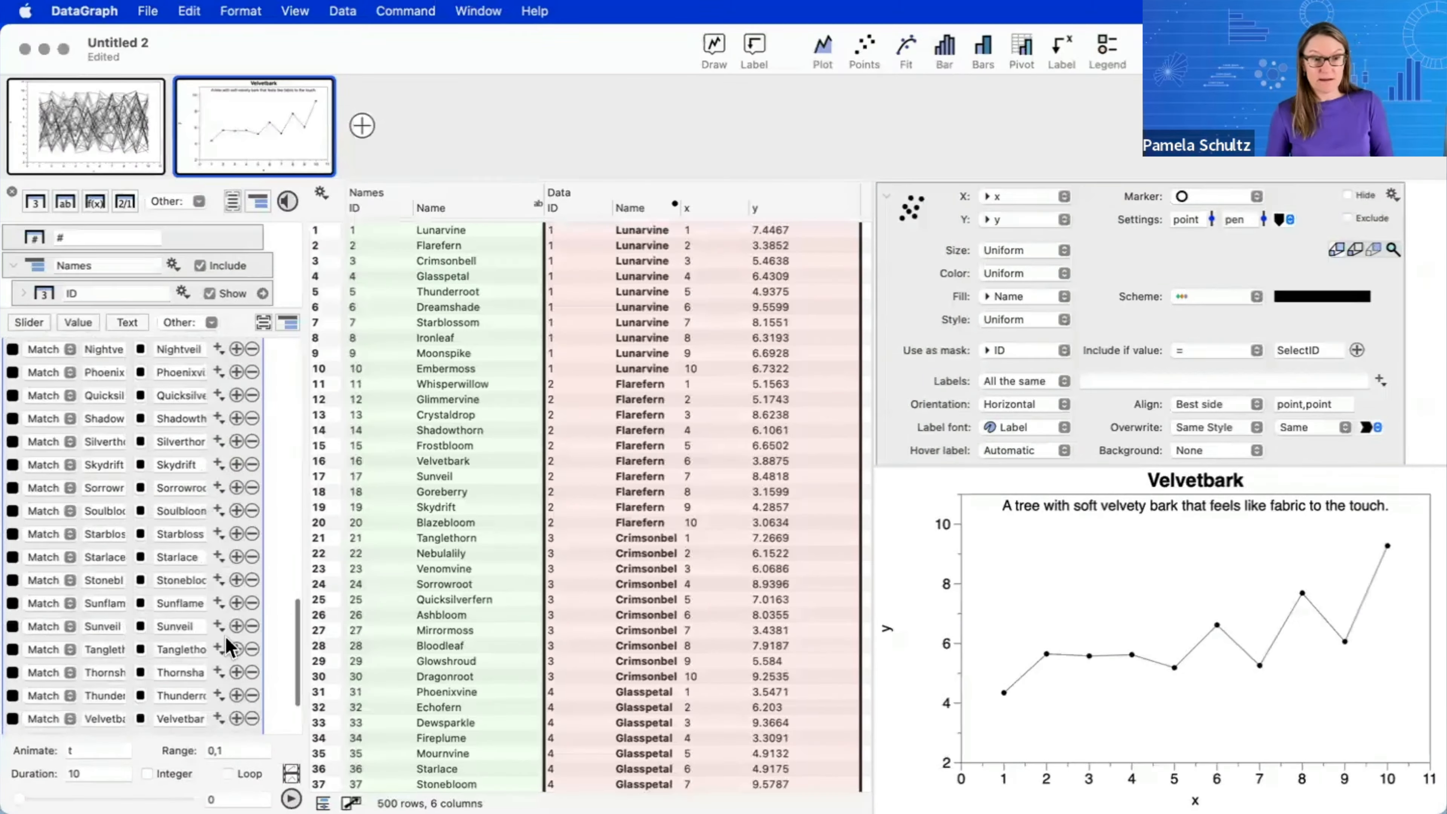
{"action": "scroll", "coordinate": [225, 637], "scroll_direction": "up", "scroll_amount": 15}
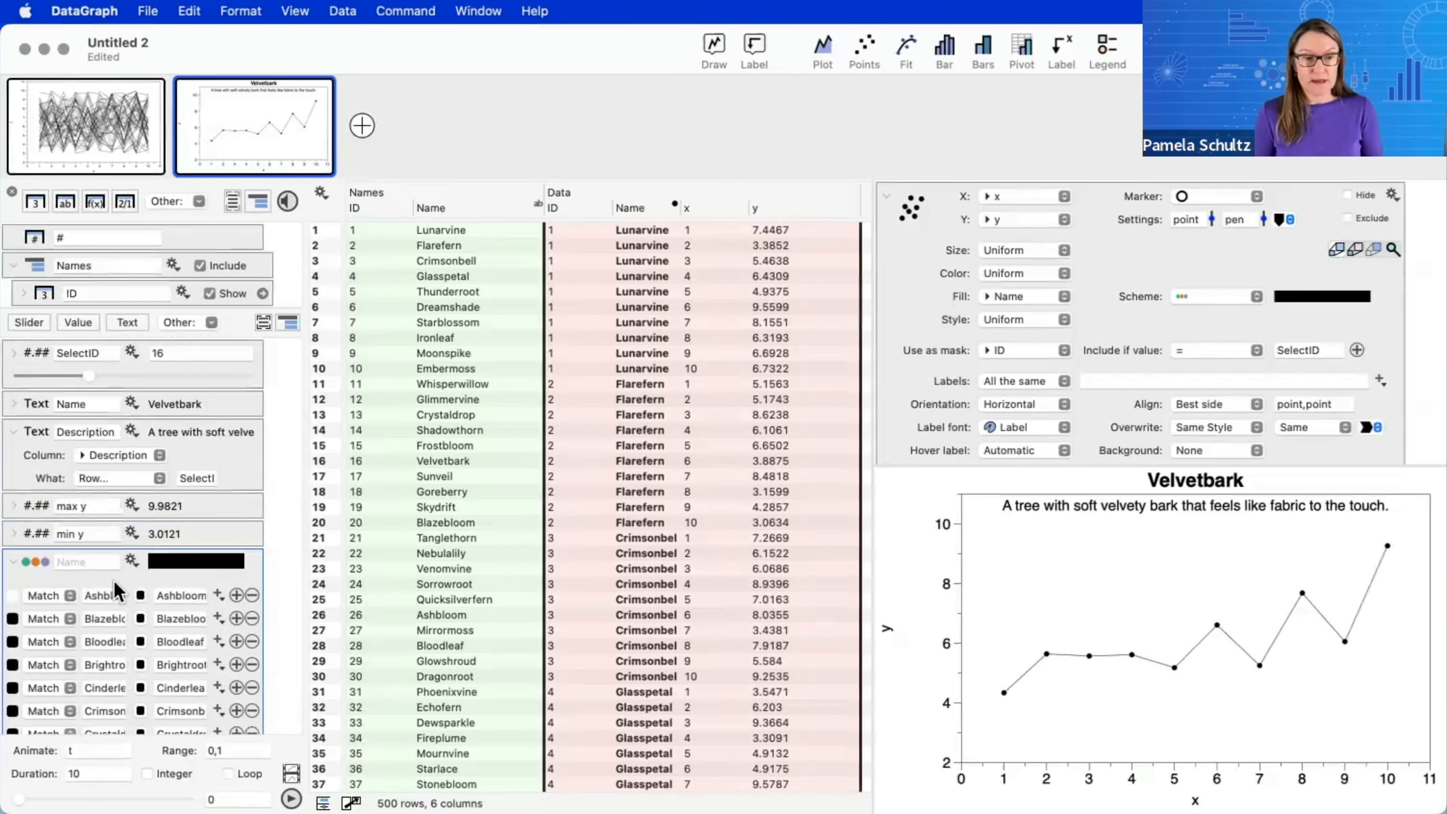
- Apply the Rainbow color suggestion to the plant name color scheme
{"action": "left_click", "coordinate": [130, 560]}
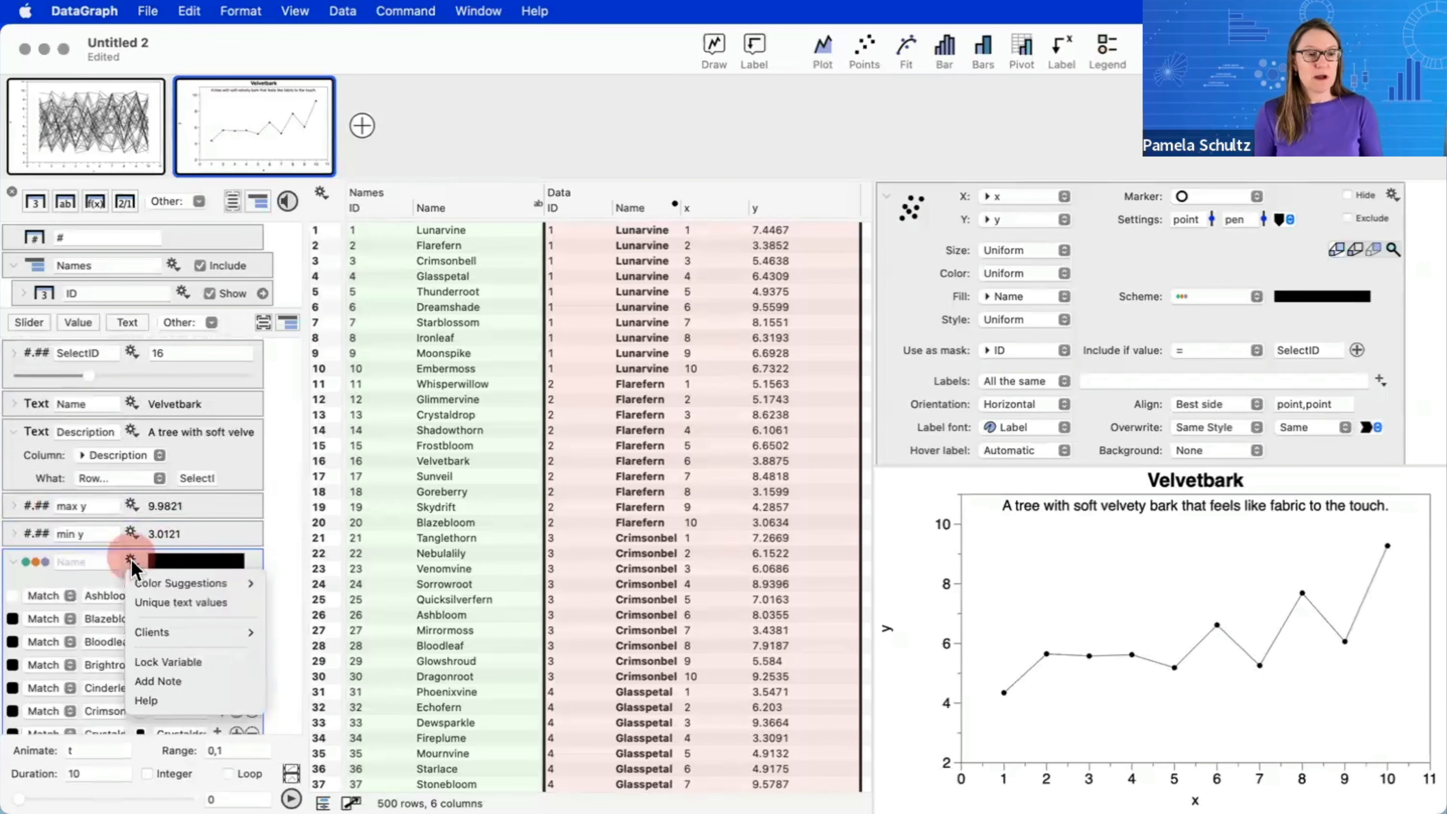
{"action": "mouse_move", "coordinate": [150, 585]}
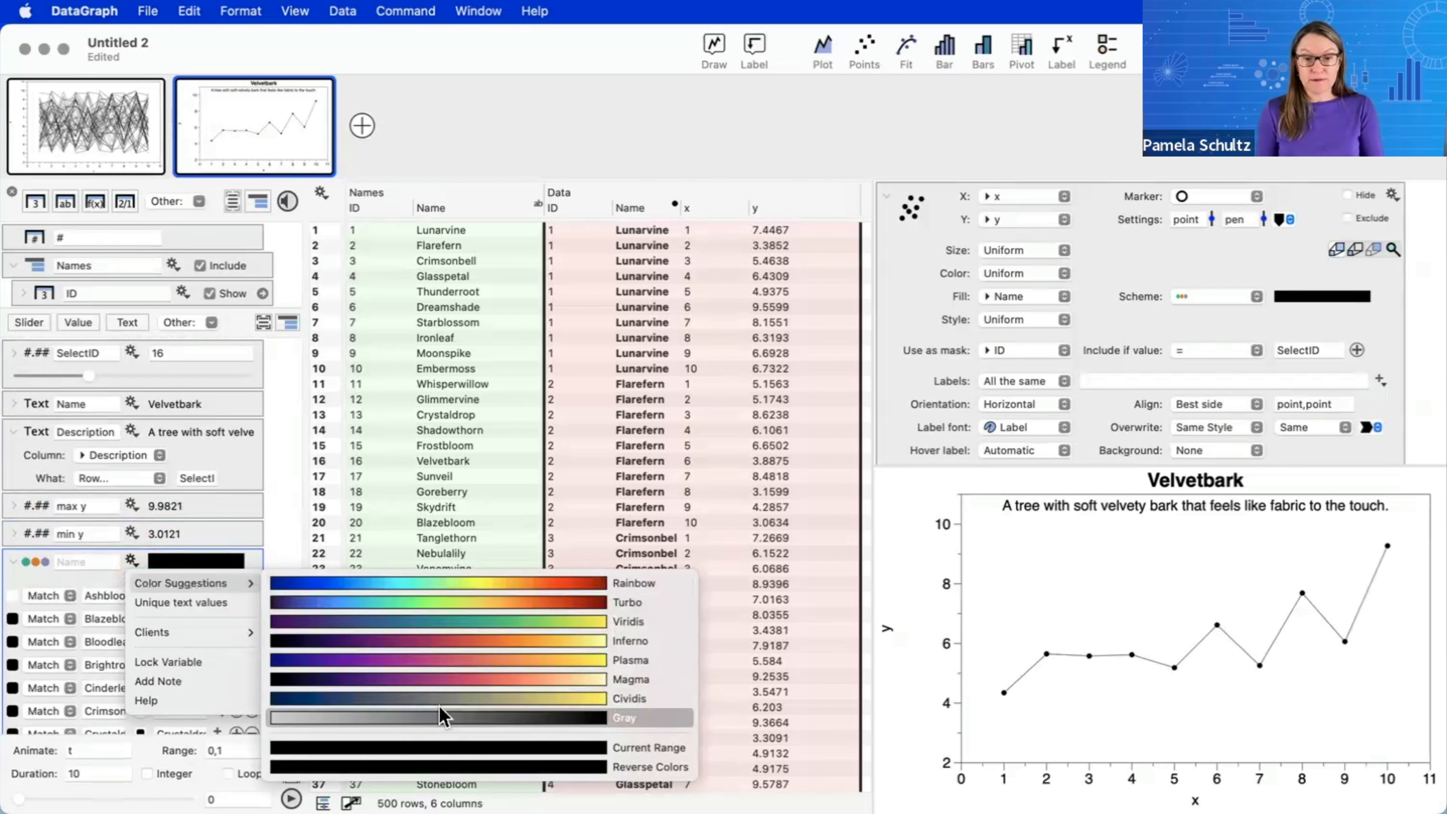
{"action": "left_click", "coordinate": [434, 585]}
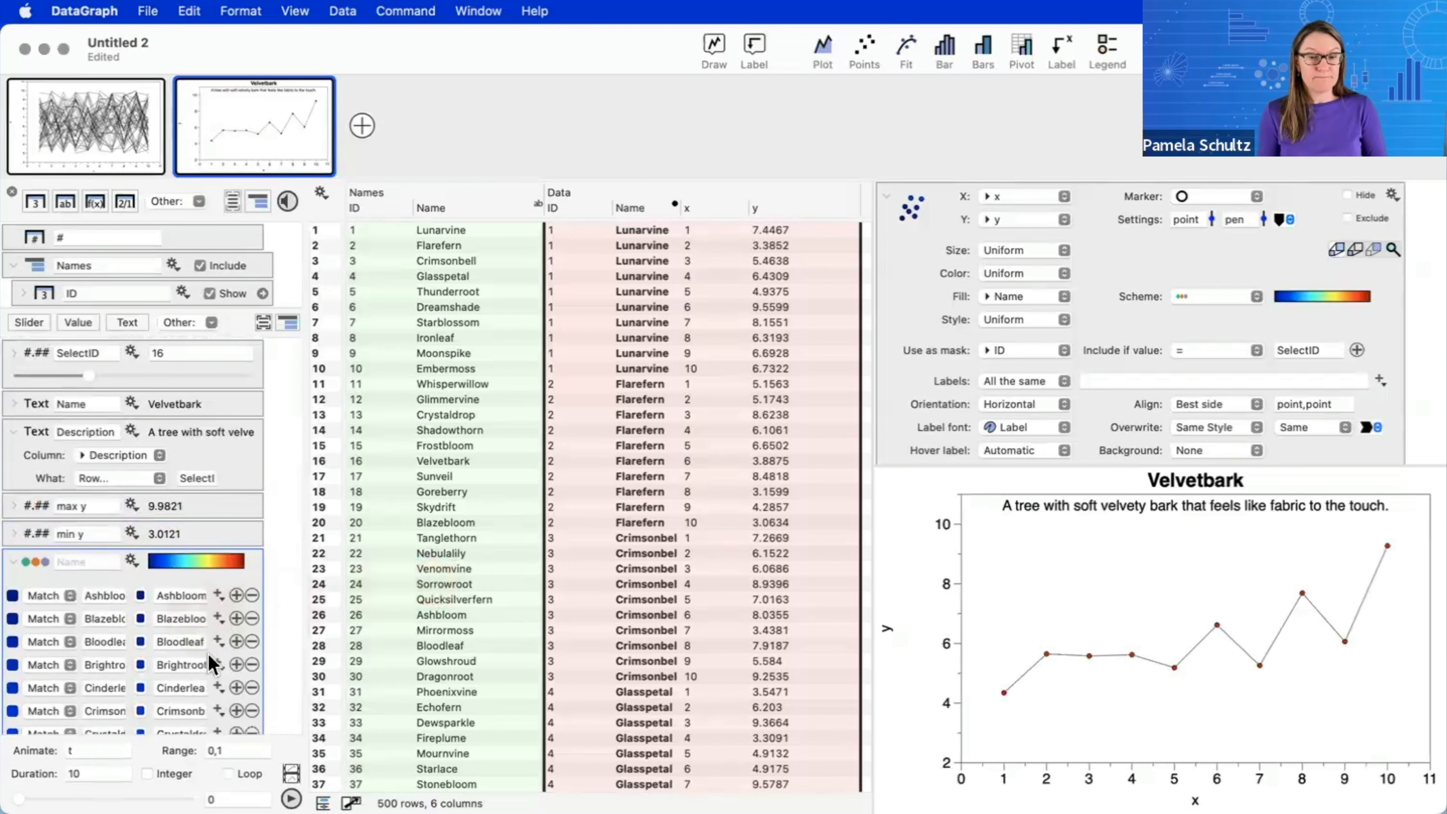
- Set the graph's general point size to 17 and scrub SelectID to 19 and back to 1 to check the point colors
{"action": "scroll", "coordinate": [1147, 293], "scroll_direction": "up", "scroll_amount": 5}
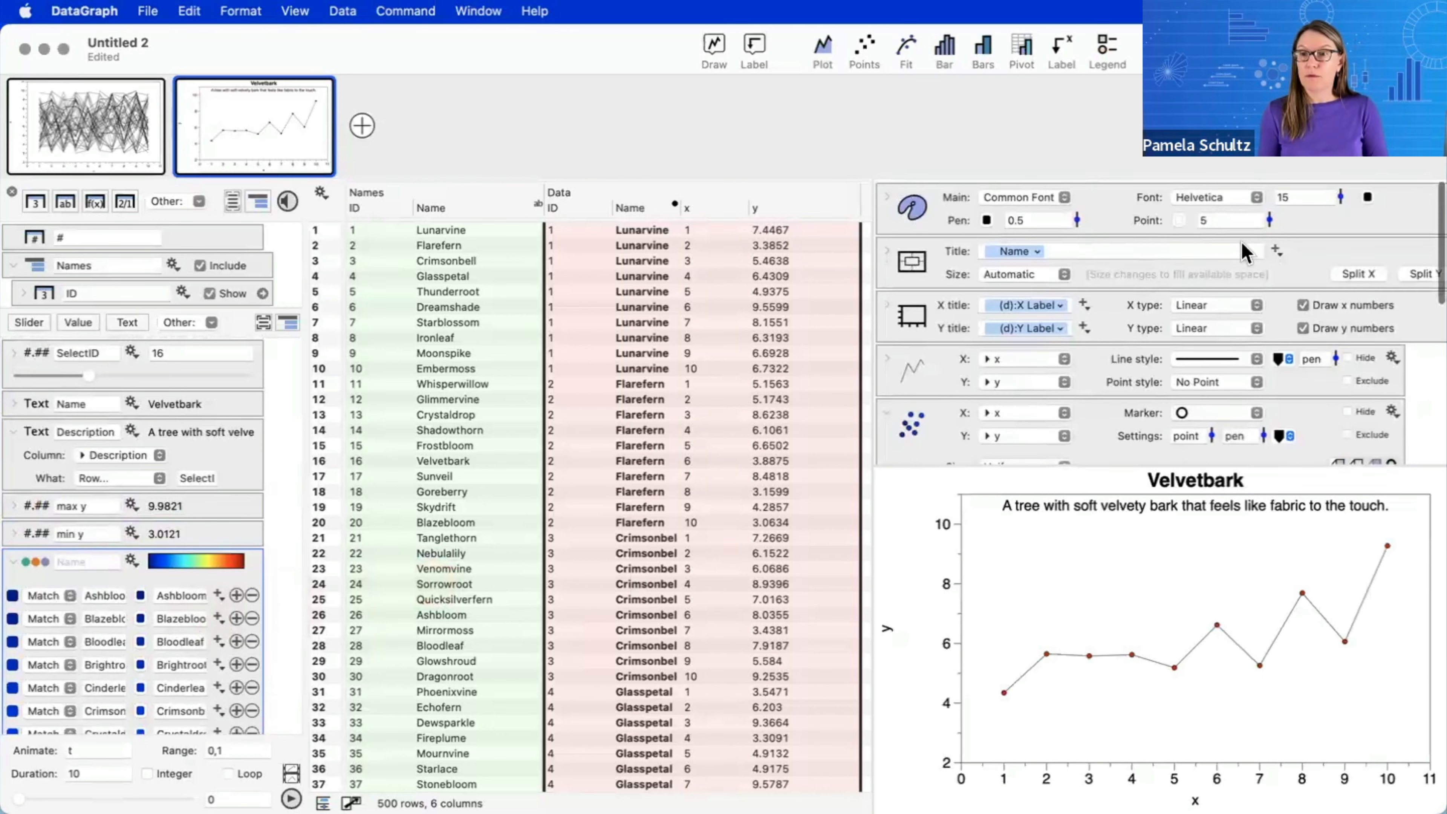
{"action": "left_click_drag", "start_coordinate": [1266, 225], "coordinate": [1268, 201]}
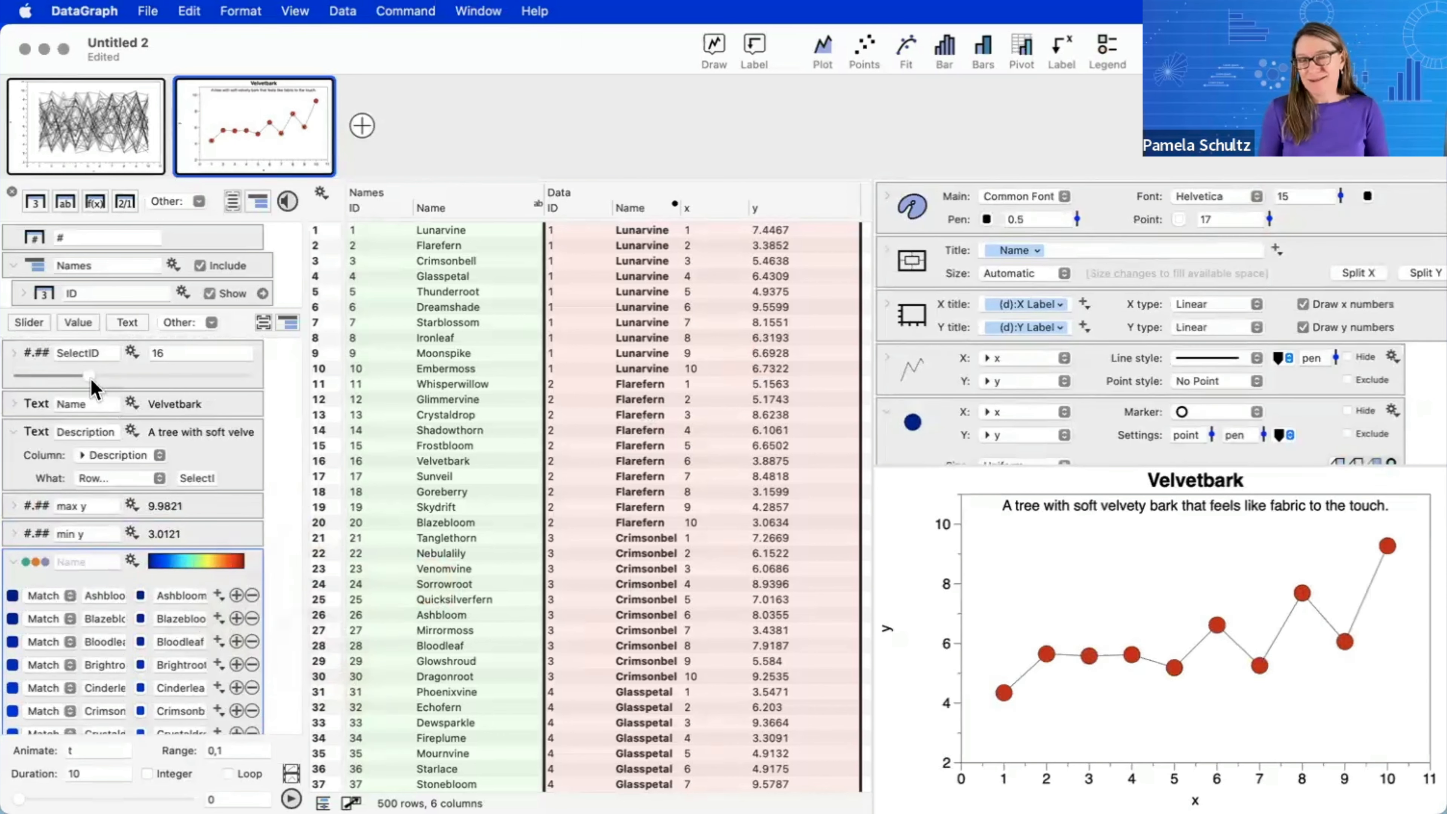
{"action": "mouse_move", "coordinate": [88, 375]}
{"action": "left_mouse_down"}
{"action": "mouse_move", "coordinate": [51, 384]}
{"action": "mouse_move", "coordinate": [103, 375]}
{"action": "left_mouse_up"}
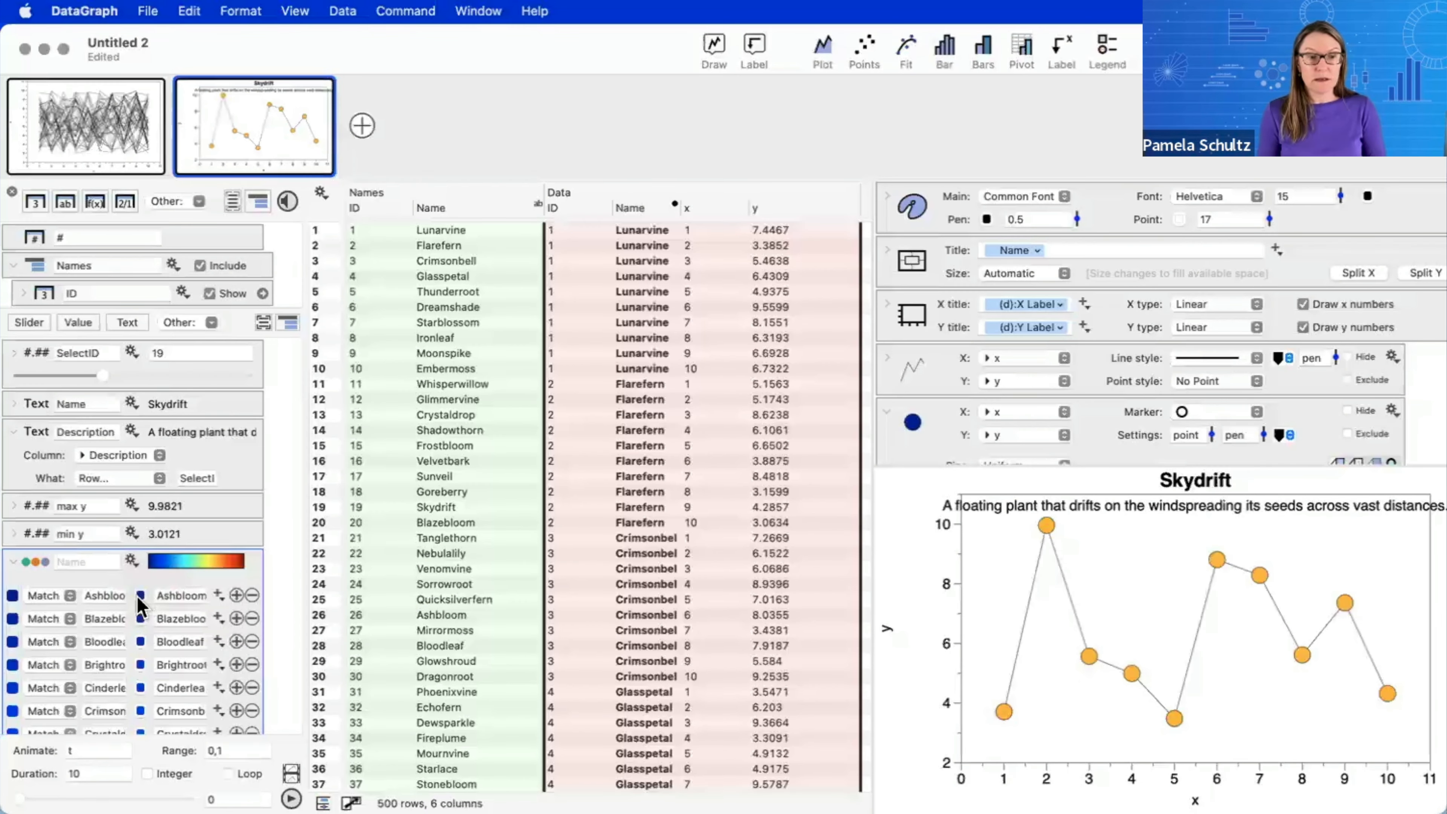
{"action": "left_click_drag", "start_coordinate": [102, 376], "coordinate": [11, 373]}
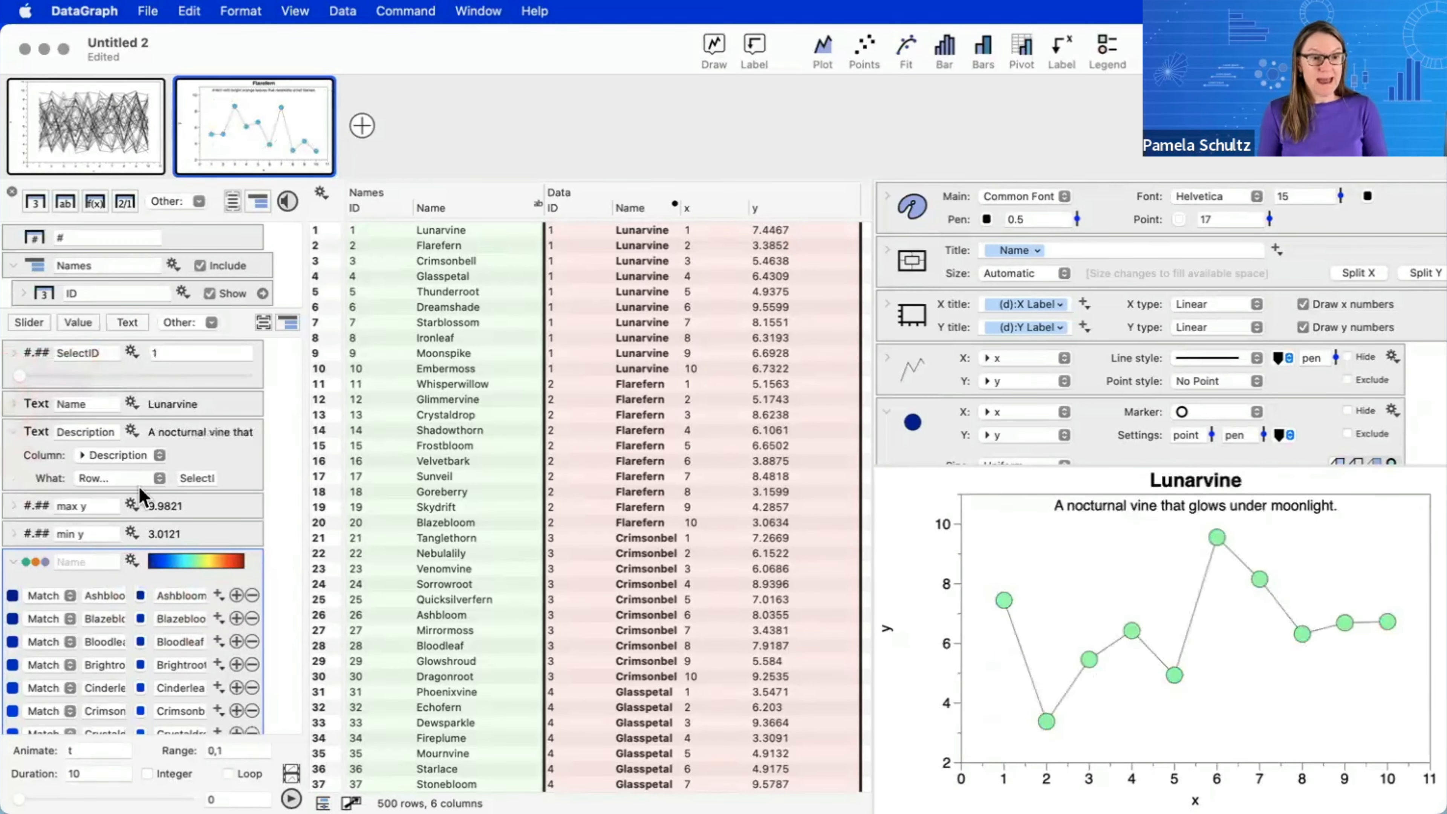
- Change Lunarvine's color in the color scheme to a light orange and close the color picker
{"action": "scroll", "coordinate": [208, 627], "scroll_direction": "down", "scroll_amount": 15}
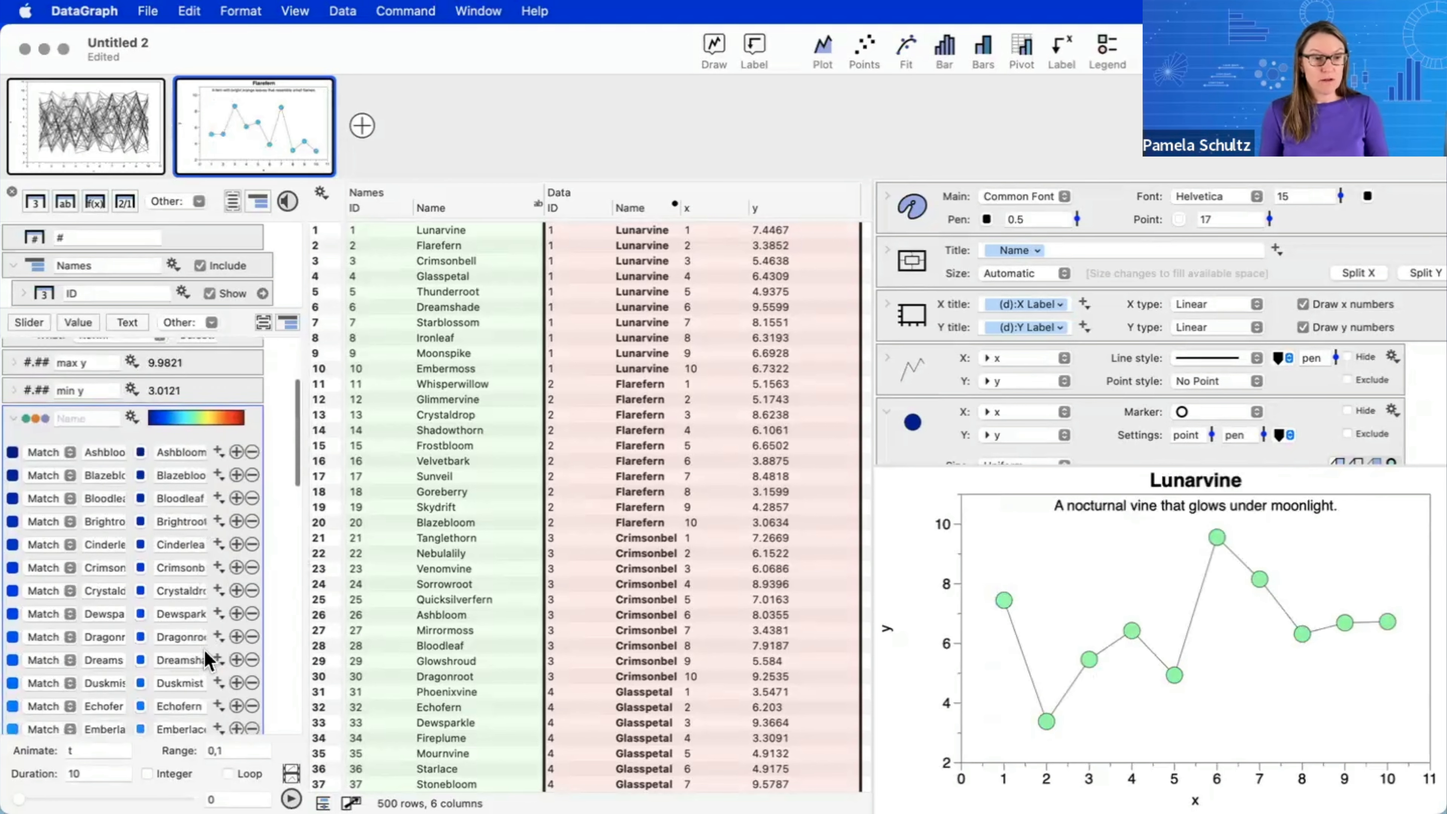
{"action": "scroll", "coordinate": [203, 646], "scroll_direction": "down", "scroll_amount": 10}
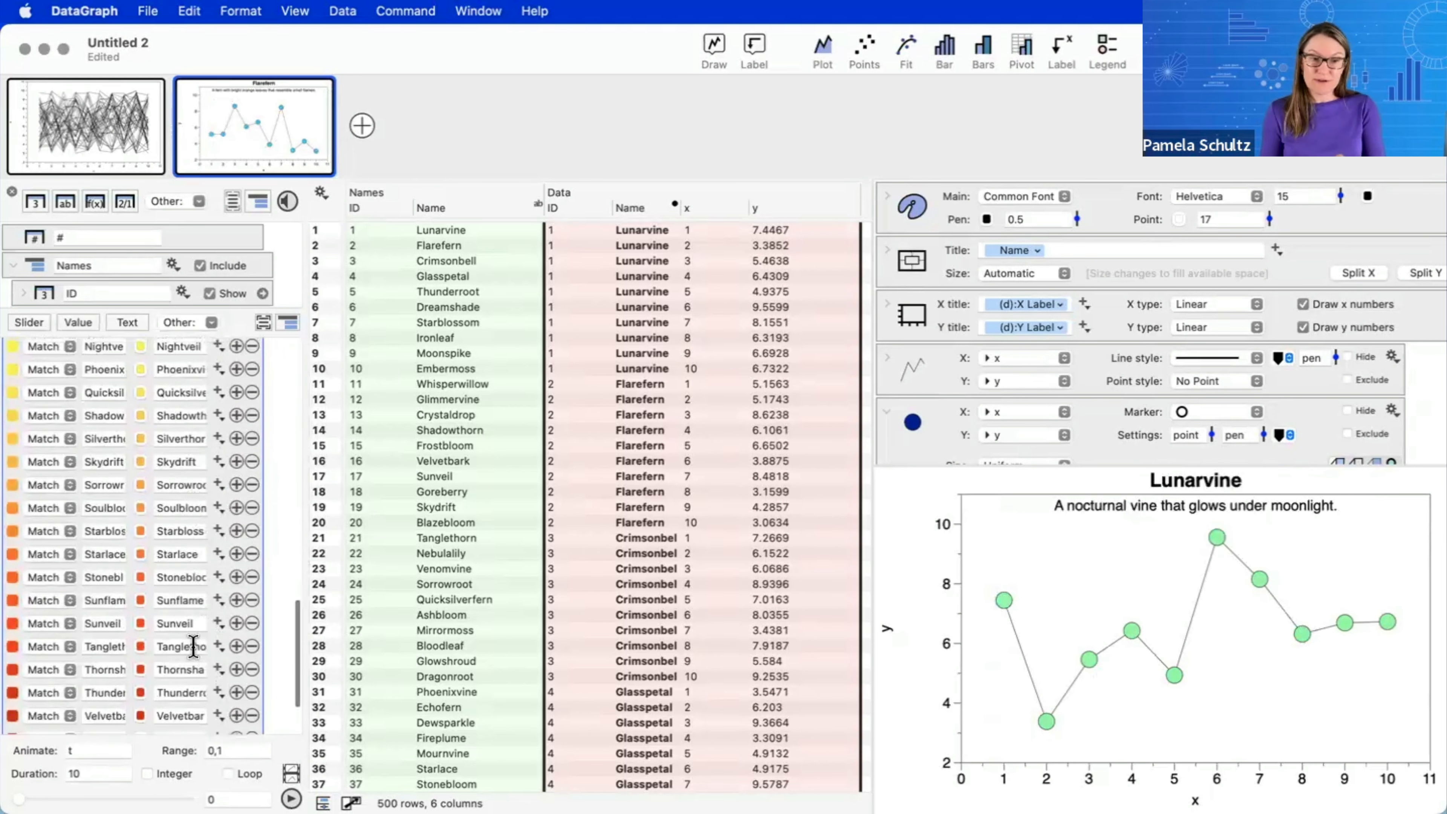
{"action": "scroll", "coordinate": [178, 556], "scroll_direction": "up", "scroll_amount": 10}
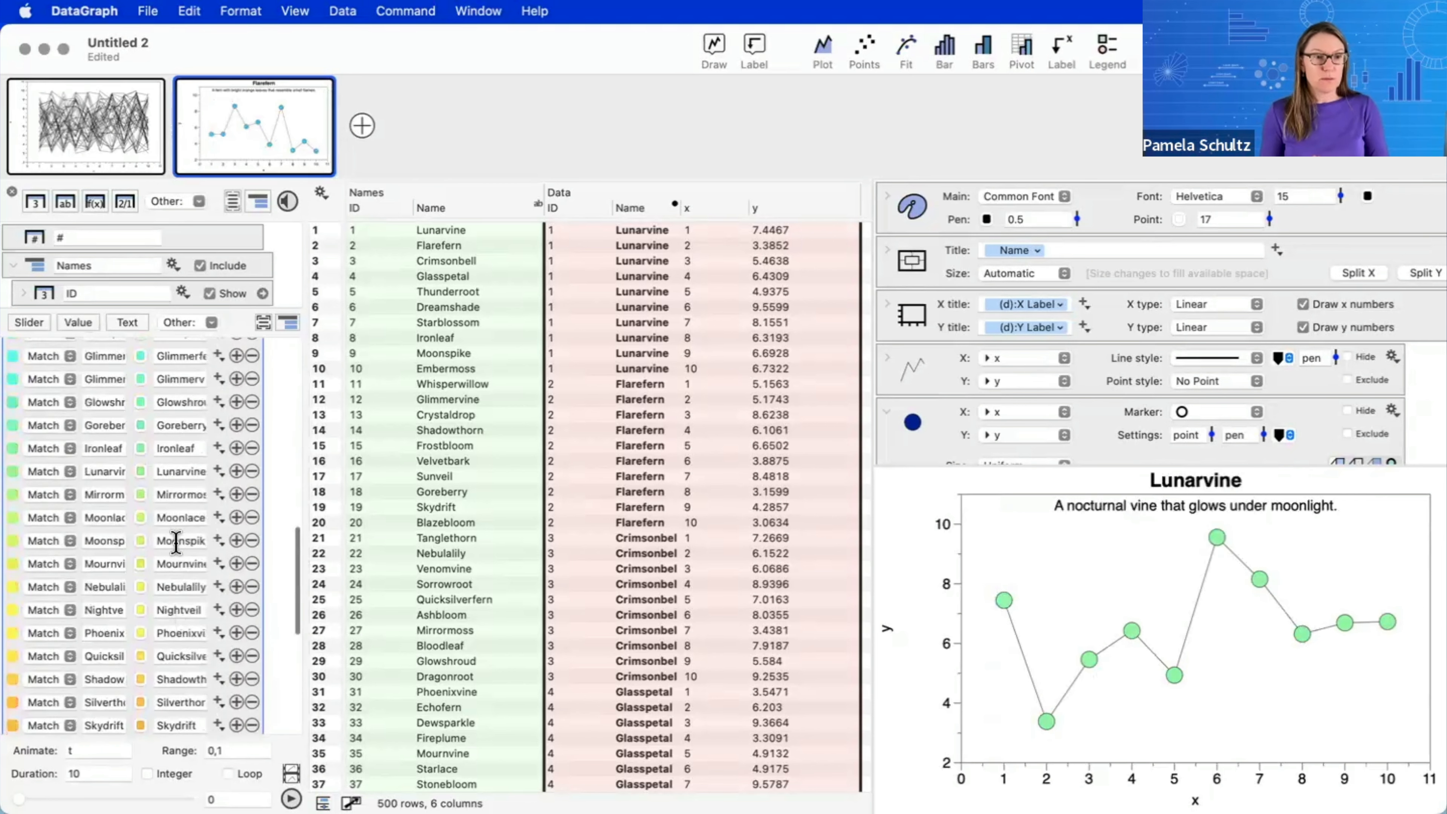
{"action": "left_click", "coordinate": [139, 475]}
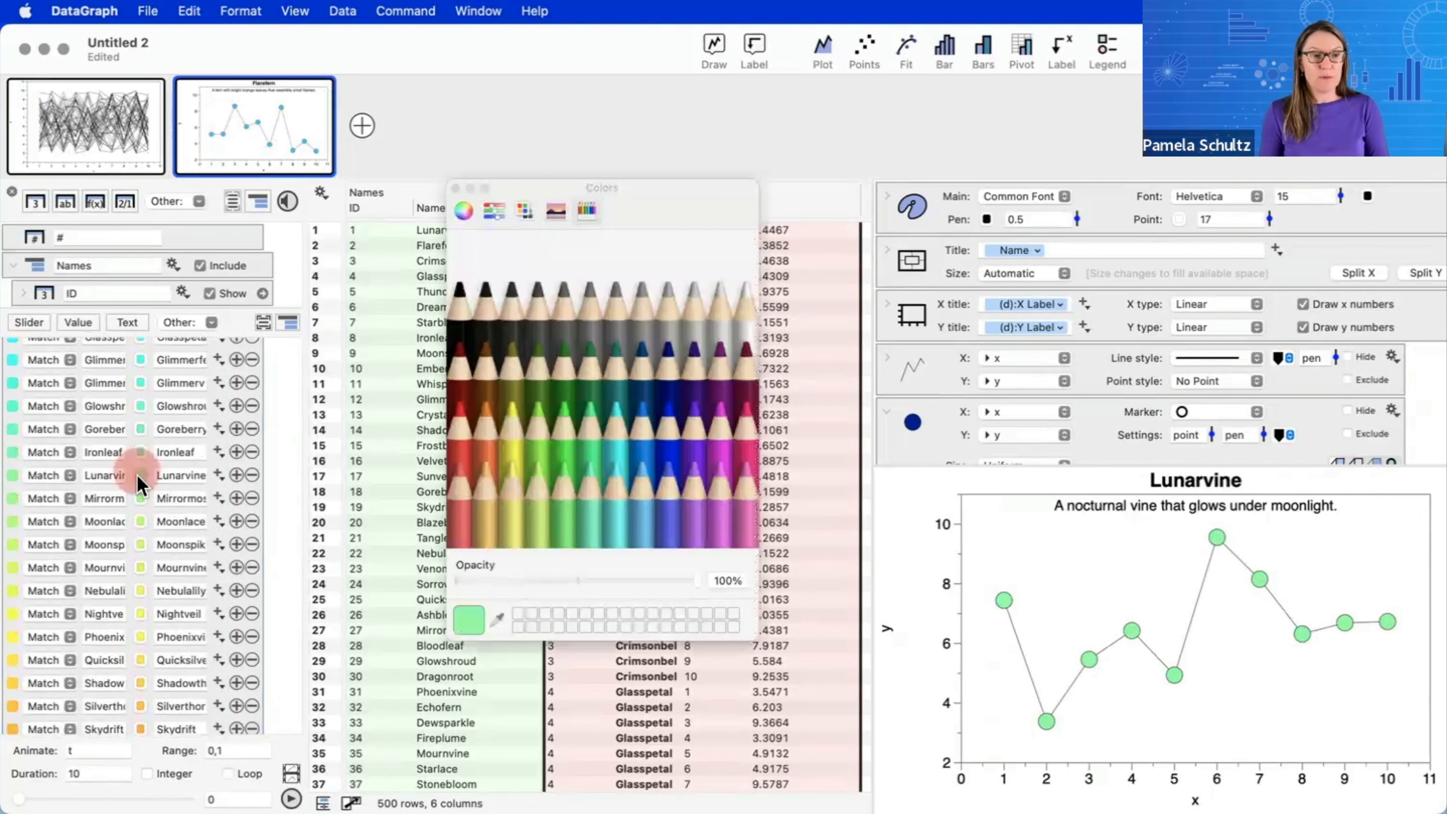
{"action": "left_click", "coordinate": [455, 376]}
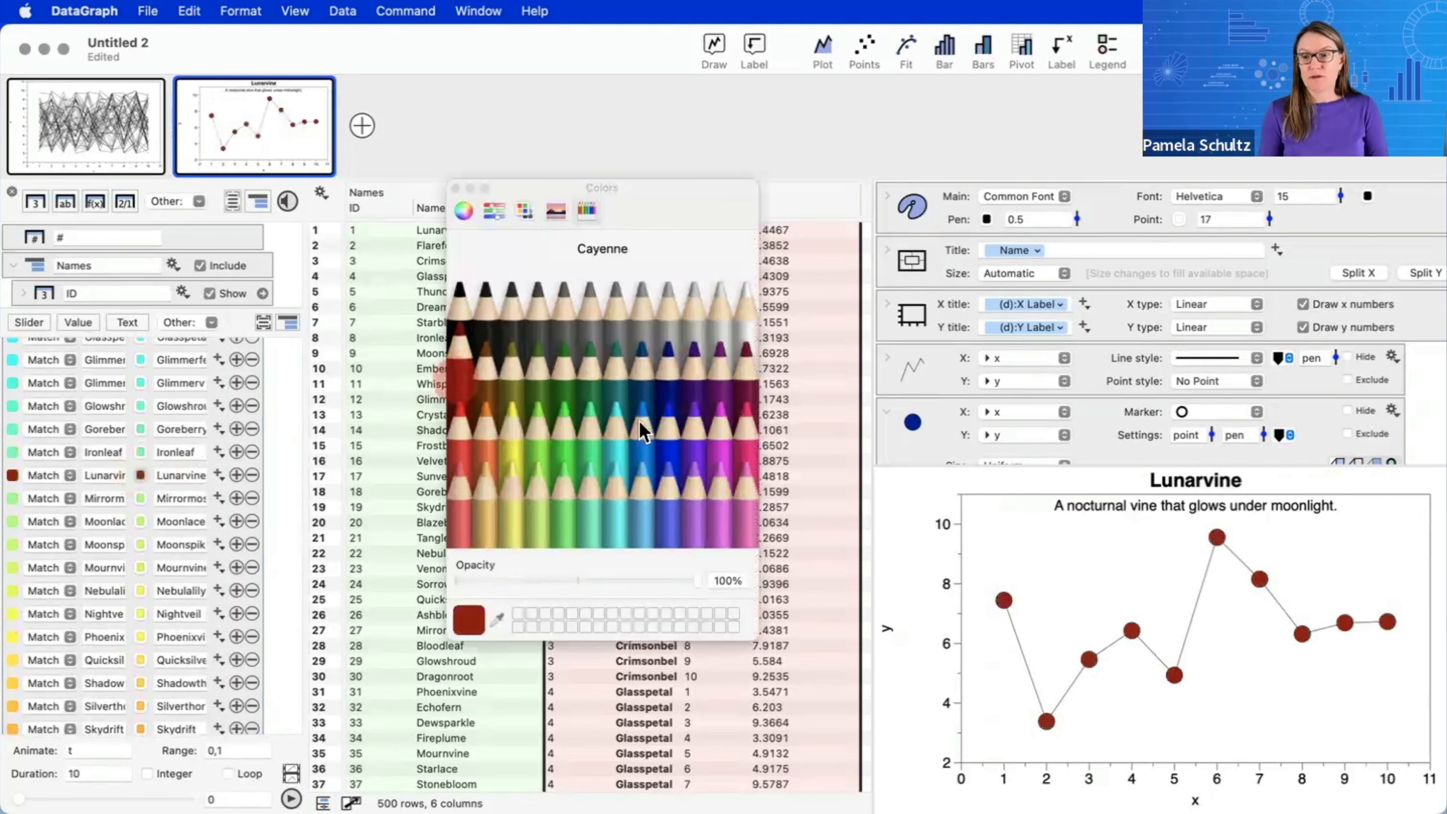
{"action": "left_click", "coordinate": [490, 532]}
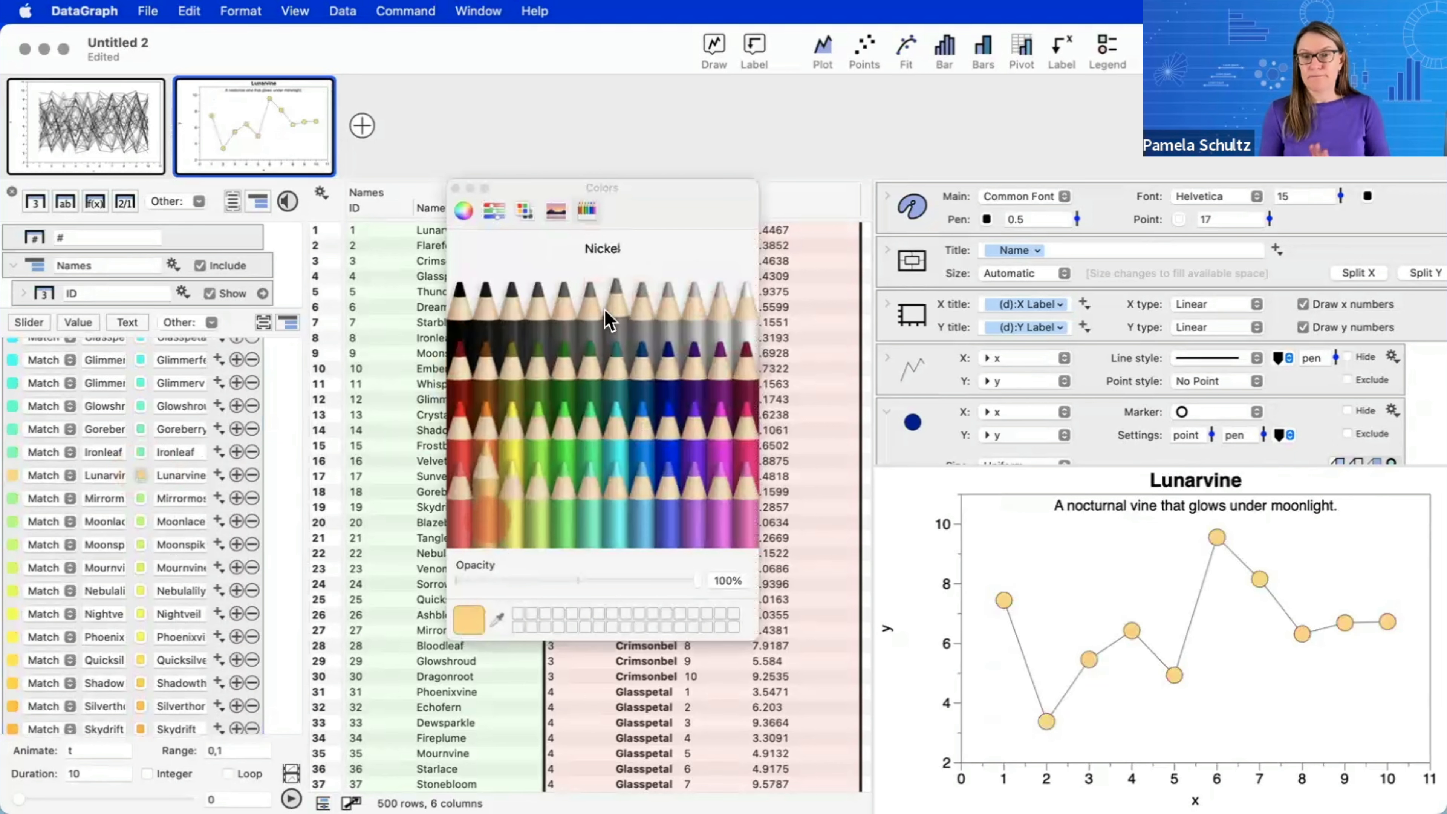
{"action": "left_click", "coordinate": [455, 188]}
{"action": "scroll", "coordinate": [236, 459], "scroll_direction": "up", "scroll_amount": 10}
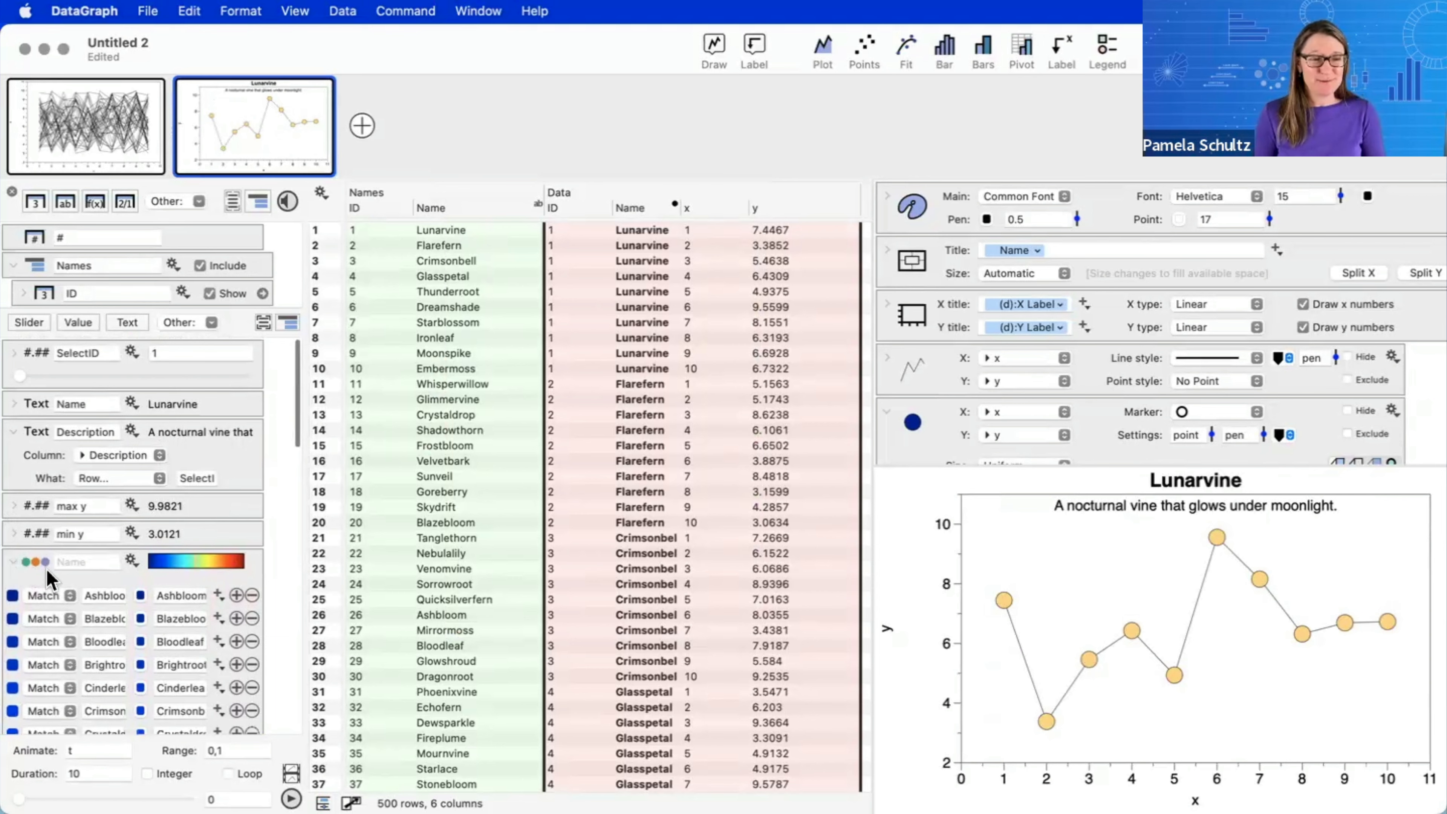
- Name the color scheme variable Flowers and collapse its list of plant entries
{"action": "left_click", "coordinate": [63, 562]}
{"action": "type", "text": "Flowers"}
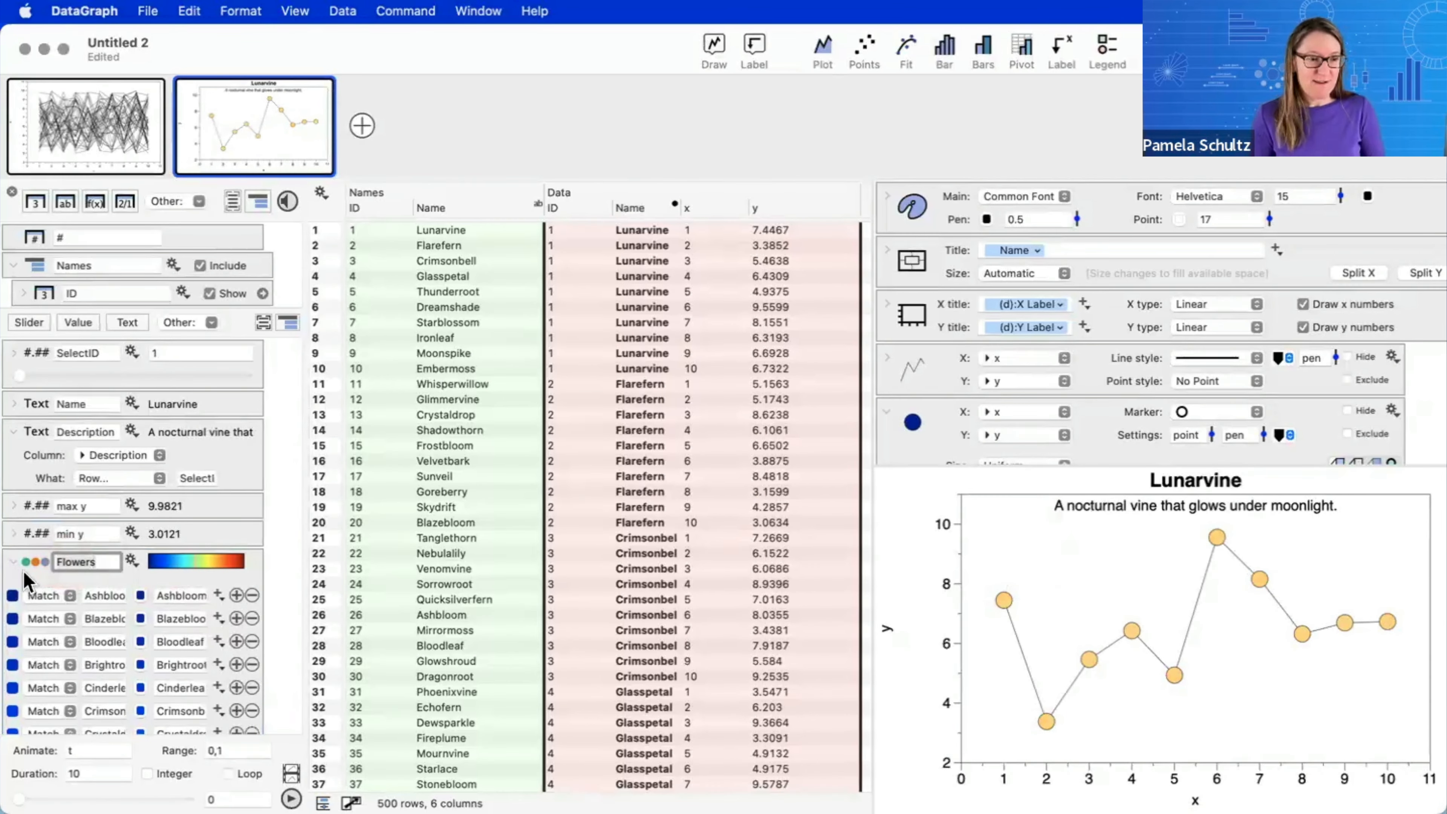
{"action": "left_click", "coordinate": [13, 562]}
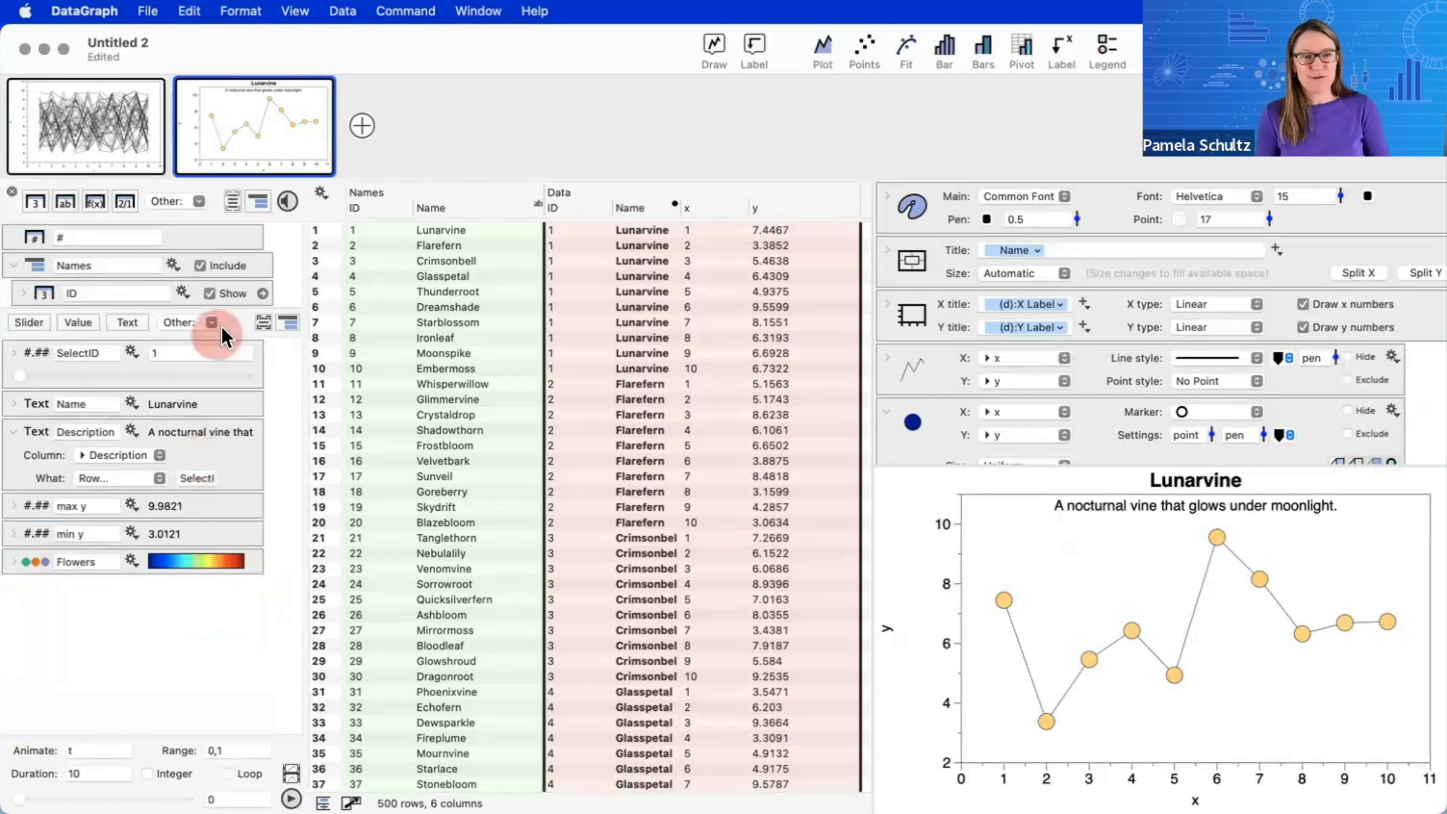
- Give the column list more height and vary SelectID to 12 and 19 to preview other plants' graphs
{"action": "left_click_drag", "start_coordinate": [233, 308], "coordinate": [233, 493]}
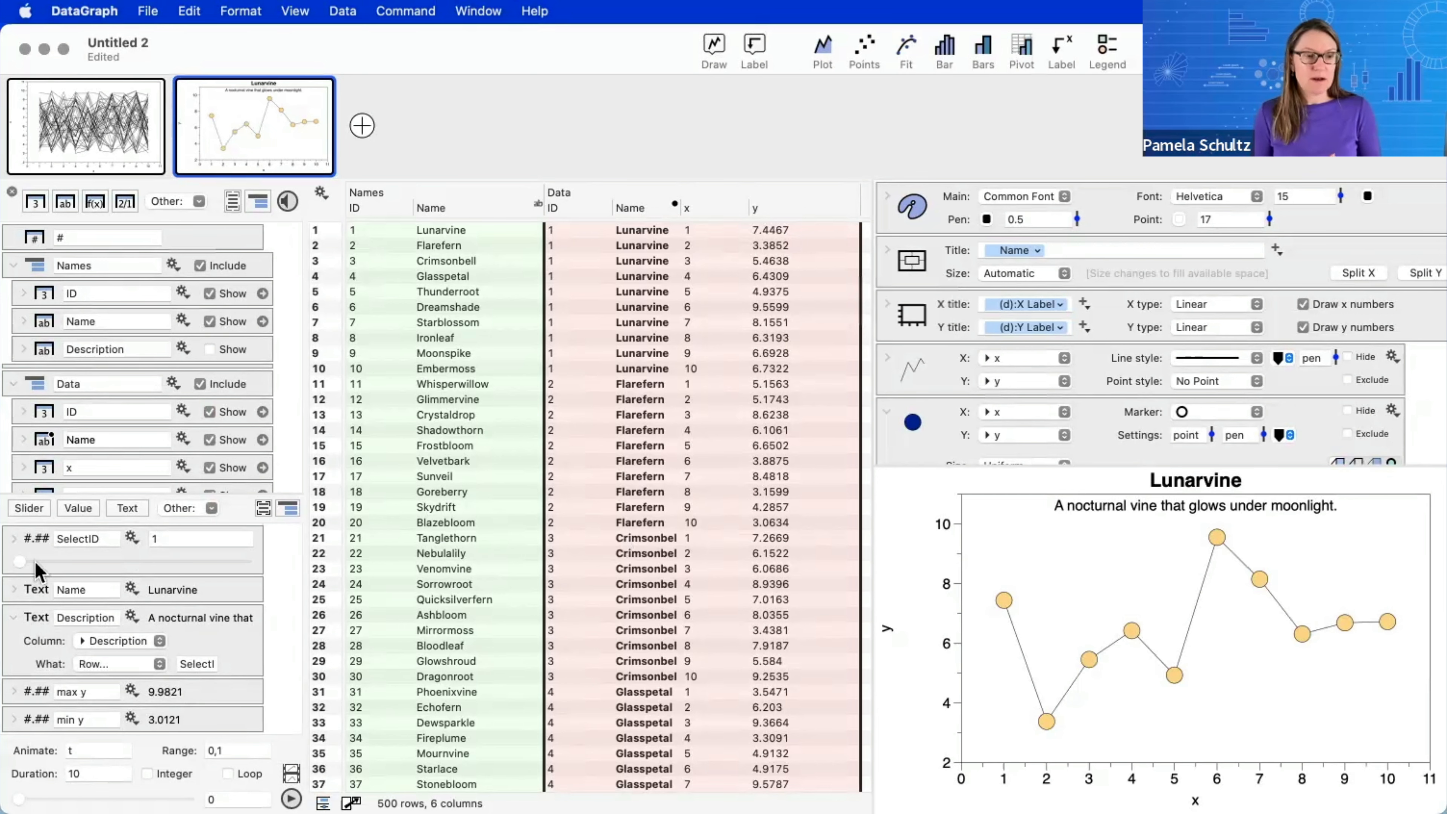
{"action": "left_click_drag", "start_coordinate": [21, 567], "coordinate": [70, 562]}
{"action": "left_click", "coordinate": [572, 239]}
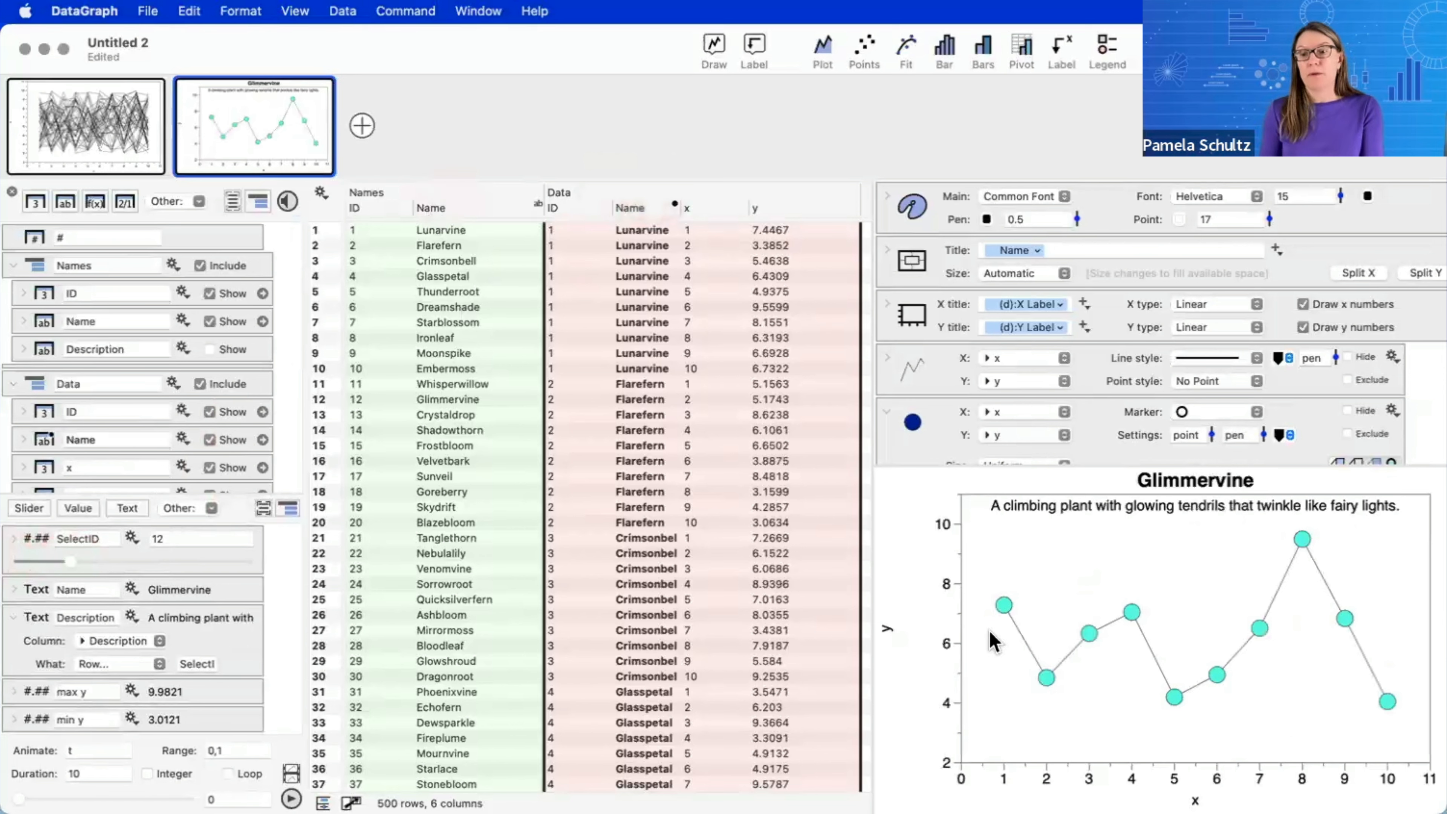
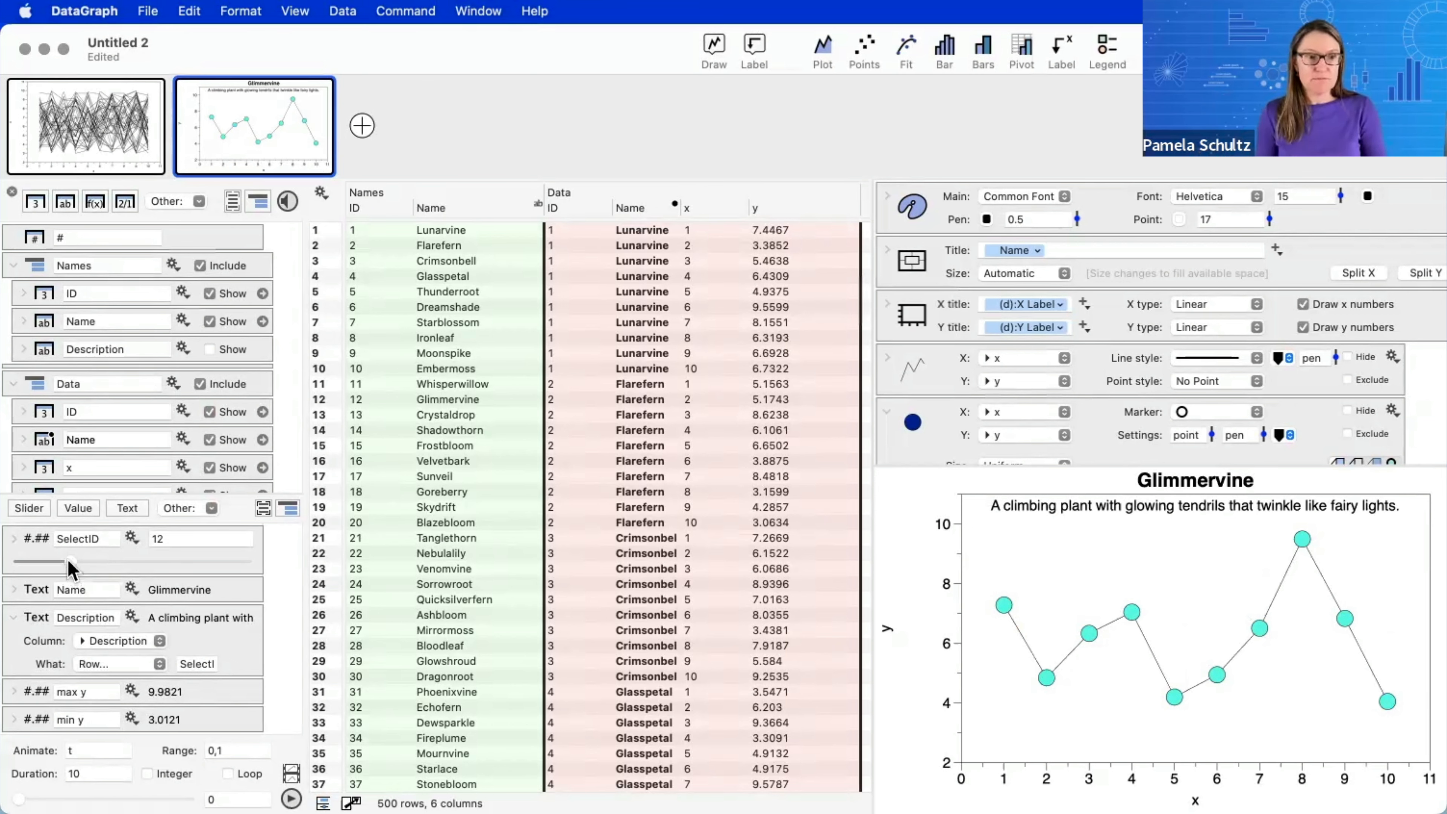
{"action": "left_click_drag", "start_coordinate": [69, 561], "coordinate": [102, 563]}
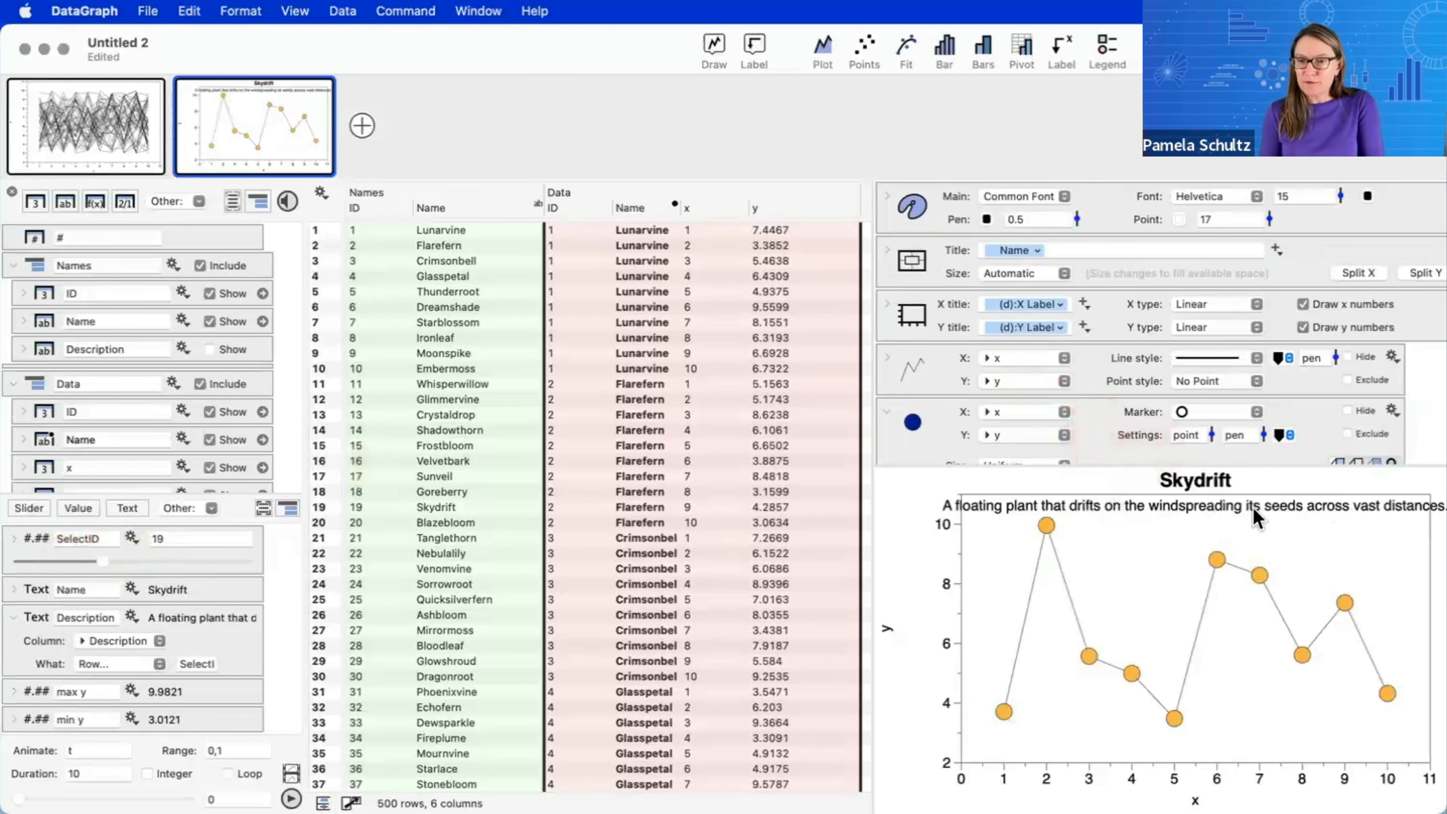
- Enlarge the graph area and collapse the detailed settings of the Points command
{"action": "left_click_drag", "start_coordinate": [1078, 465], "coordinate": [1074, 432]}
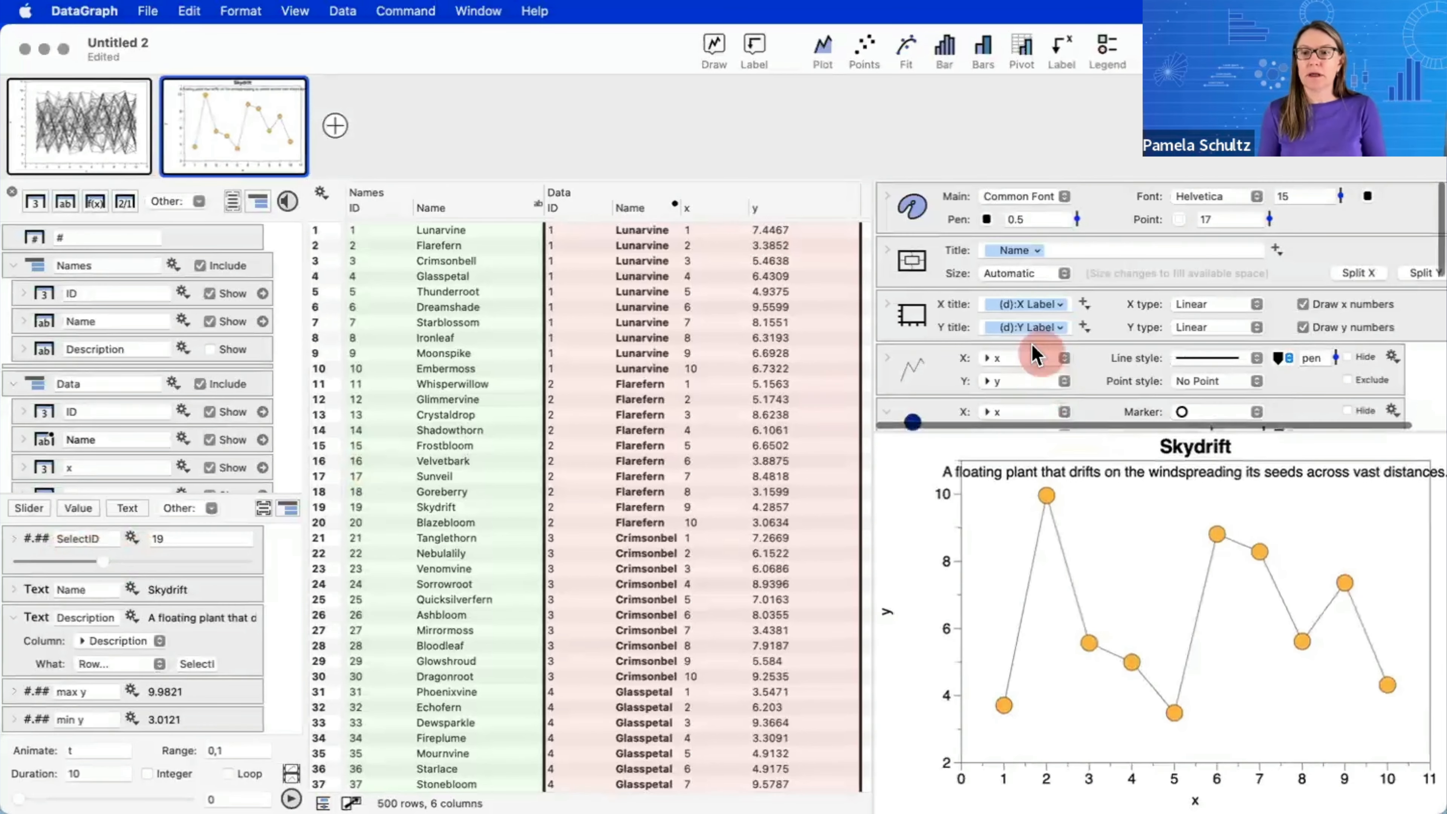
{"action": "scroll", "coordinate": [1032, 344], "scroll_direction": "down", "scroll_amount": 4}
{"action": "scroll", "coordinate": [1032, 344], "scroll_direction": "down", "scroll_amount": 3}
{"action": "scroll", "coordinate": [1032, 344], "scroll_direction": "up", "scroll_amount": 3}
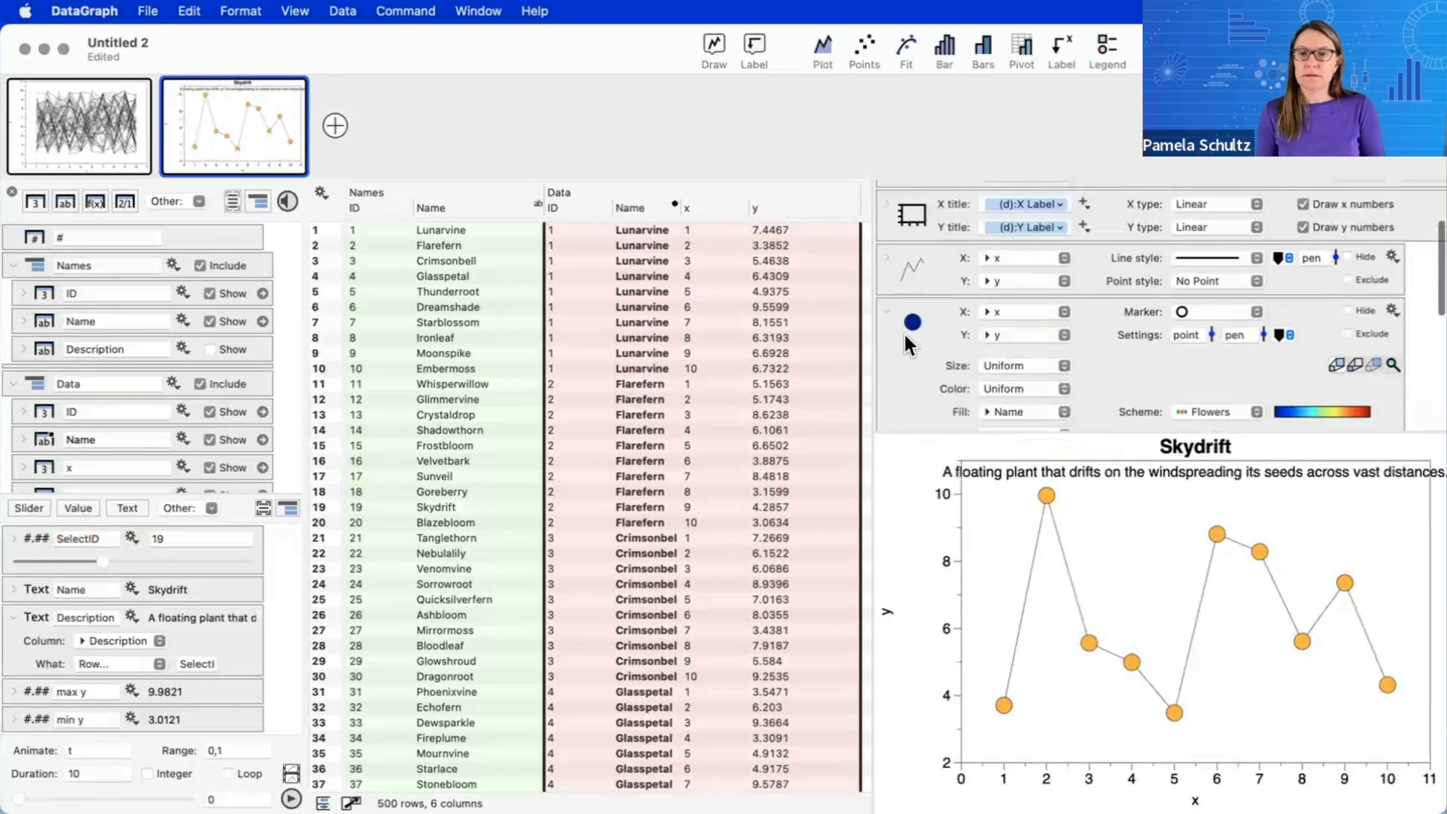
{"action": "left_click", "coordinate": [887, 311]}
{"action": "scroll", "coordinate": [961, 299], "scroll_direction": "up", "scroll_amount": 3}
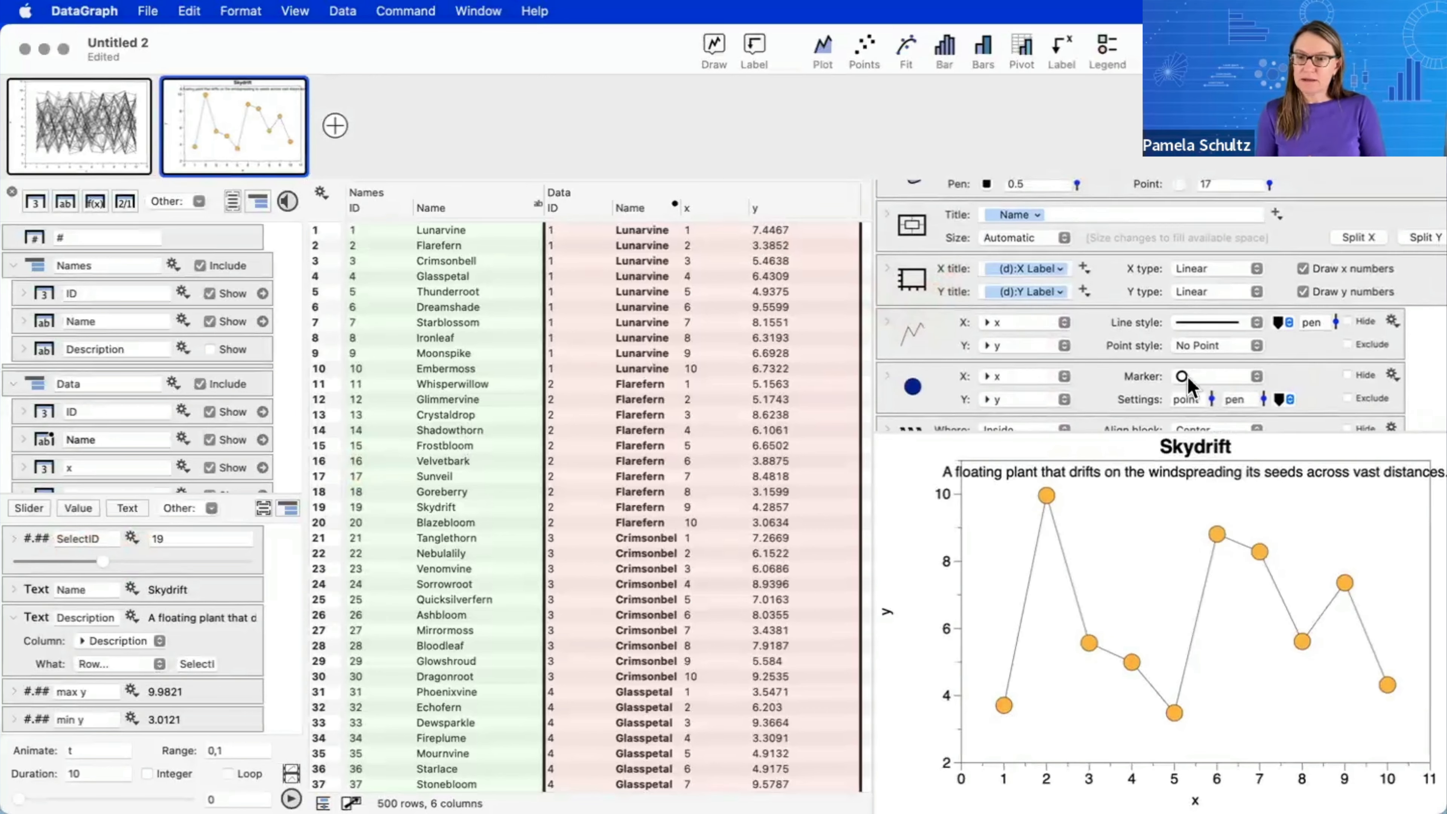
{"action": "scroll", "coordinate": [1178, 288], "scroll_direction": "up", "scroll_amount": 2}
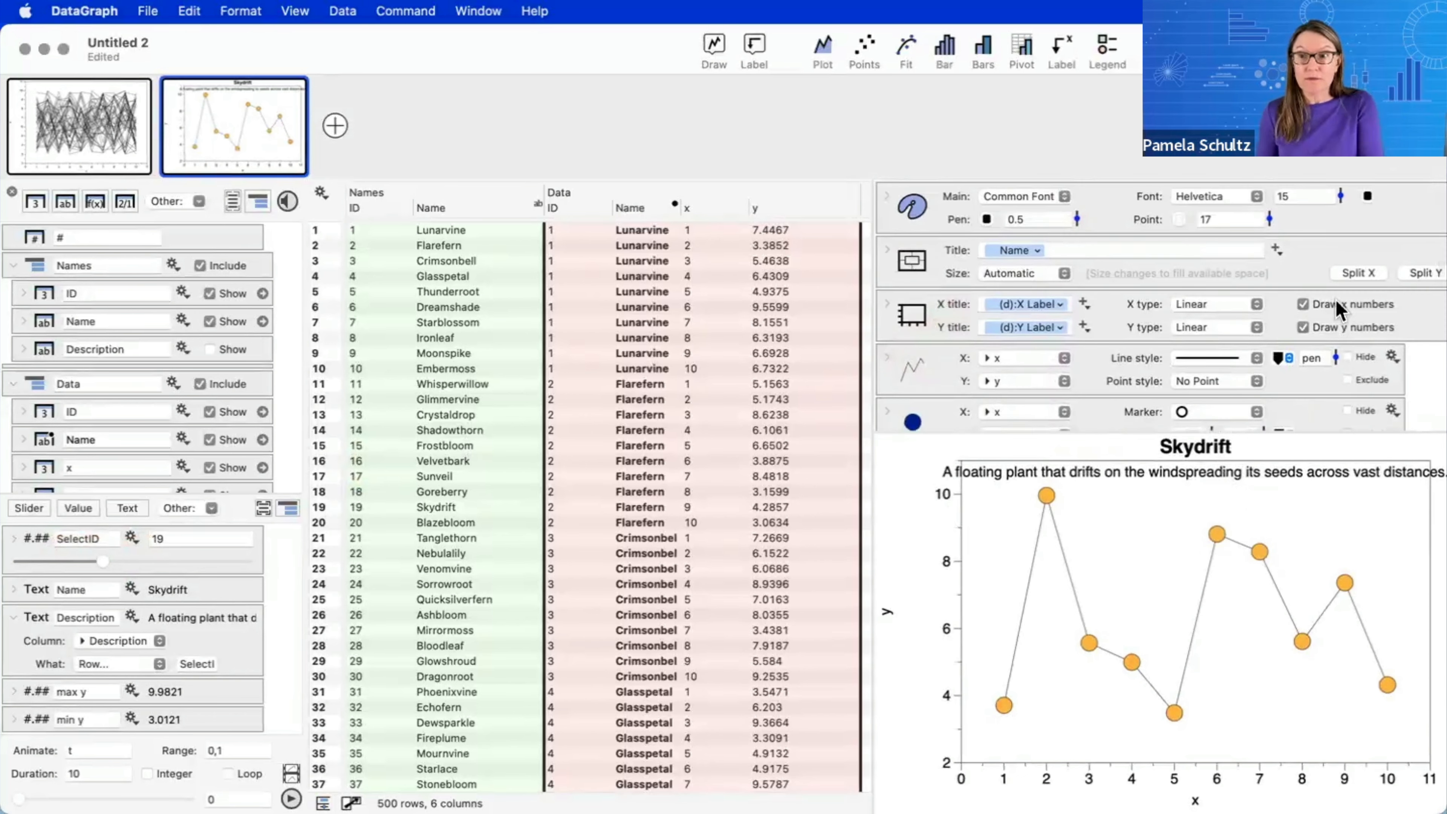
- Set the graph to a specified size of 5in,3in with font size 10 and 150% zoom
{"action": "left_click", "coordinate": [1023, 273]}
{"action": "left_click", "coordinate": [1022, 318]}
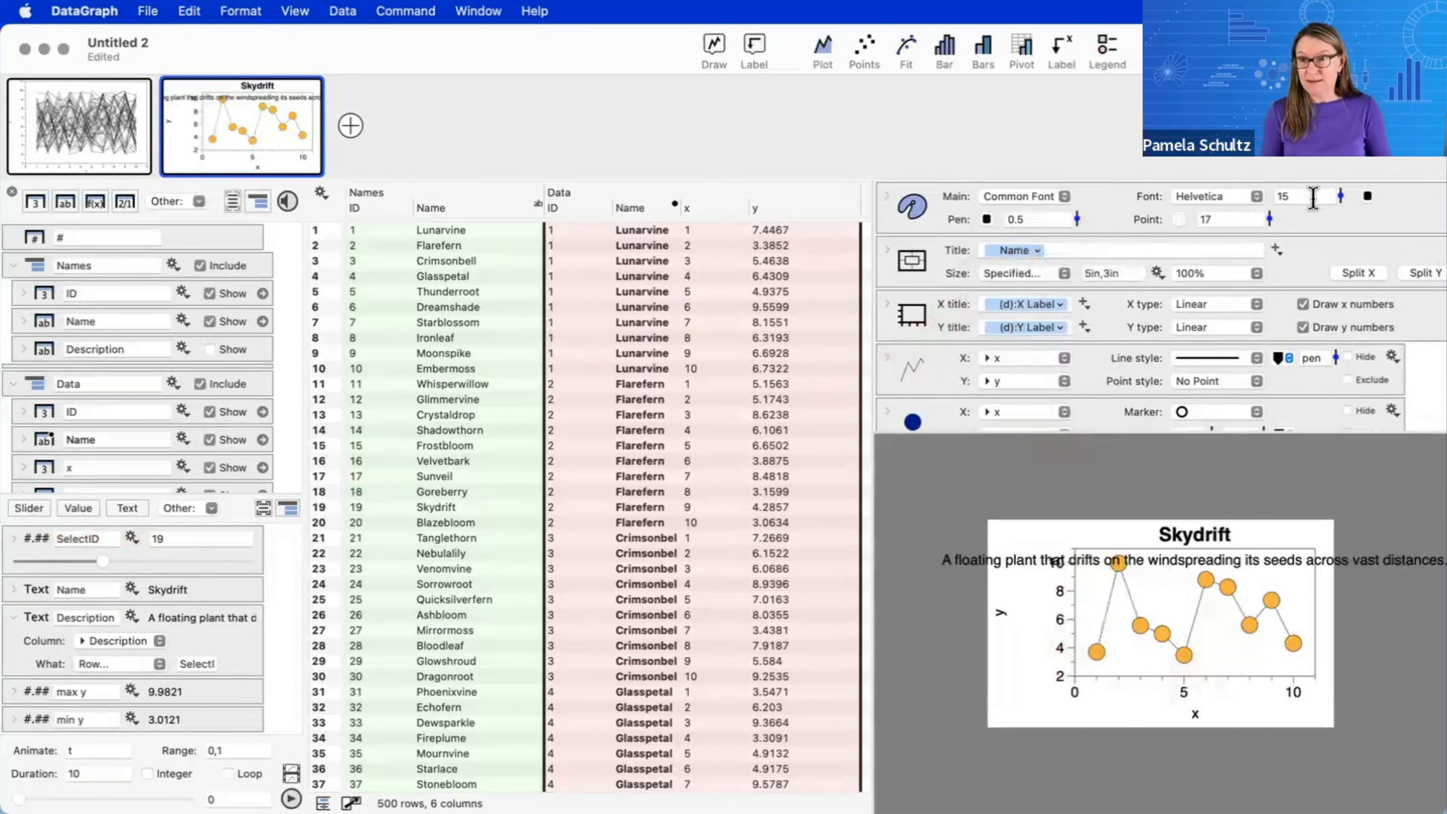
{"action": "double_click", "coordinate": [1312, 199]}
{"action": "type", "text": "10"}
{"action": "key", "text": "Return"}
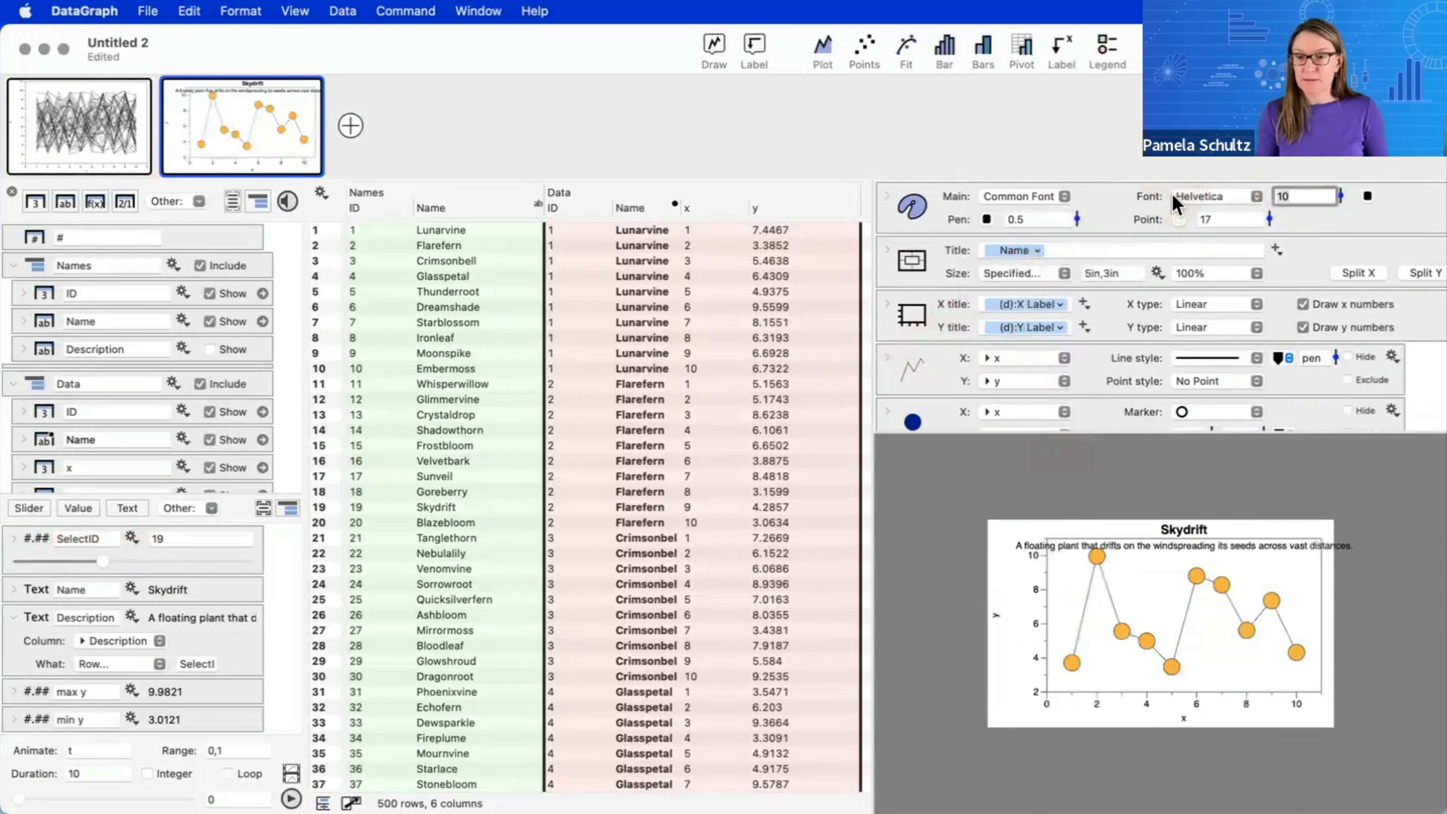
{"action": "left_click", "coordinate": [1214, 273]}
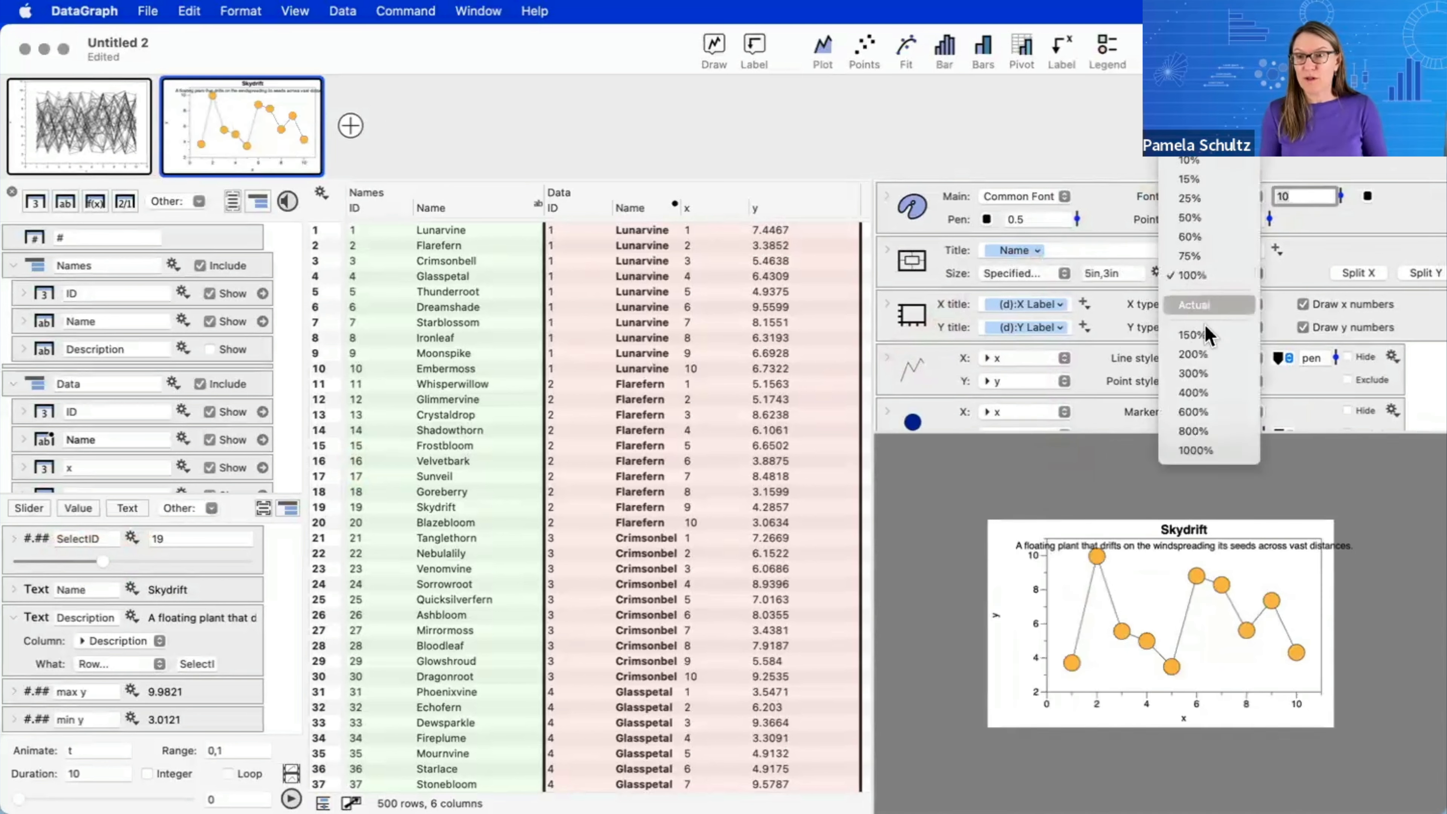
{"action": "left_click", "coordinate": [1201, 336]}
- Reduce the font size of the graph's description text by 17%
{"action": "left_click", "coordinate": [1170, 507]}
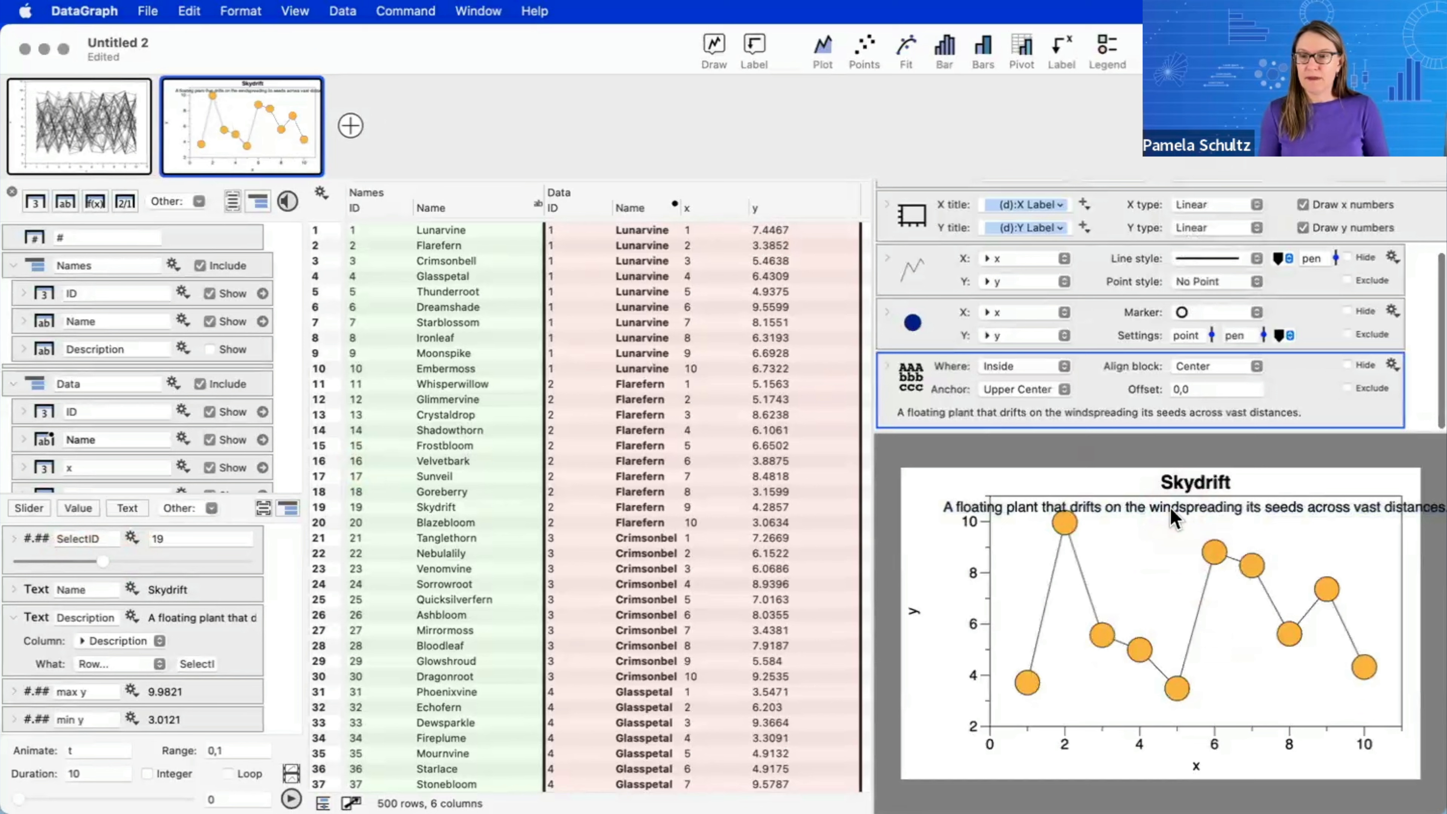
{"action": "left_click", "coordinate": [911, 369]}
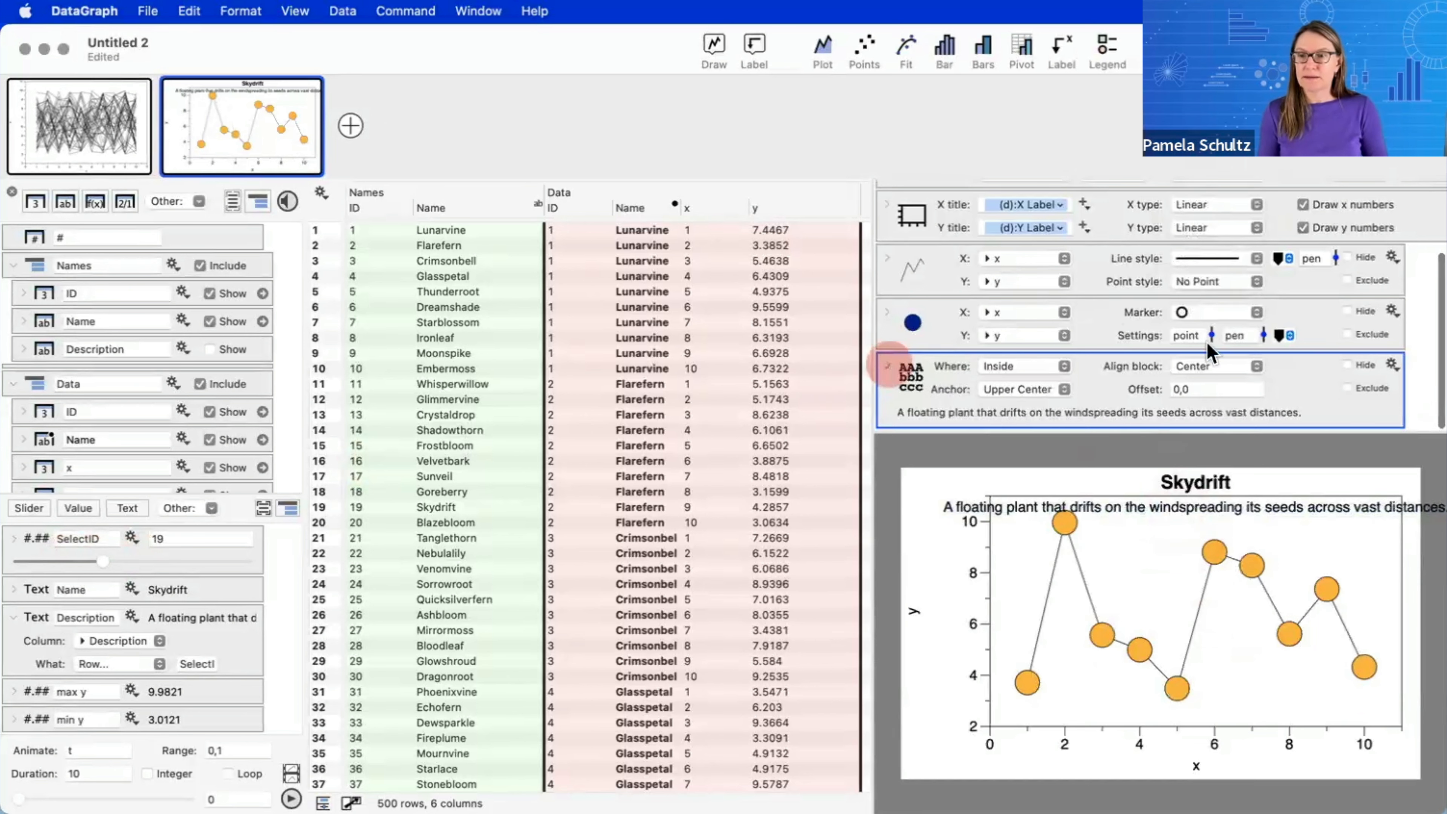
{"action": "left_click", "coordinate": [1301, 384]}
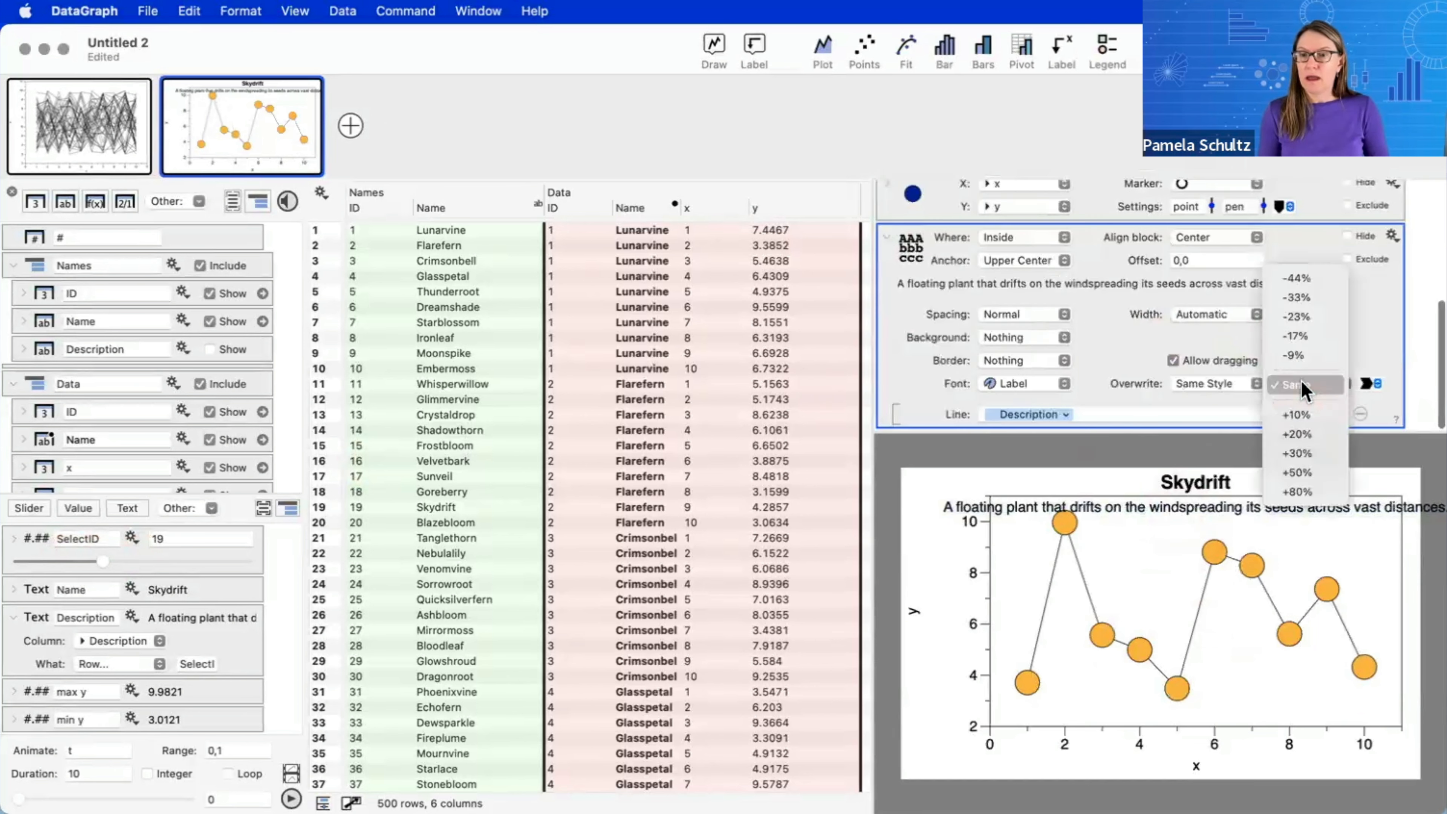
{"action": "left_click", "coordinate": [1295, 336]}
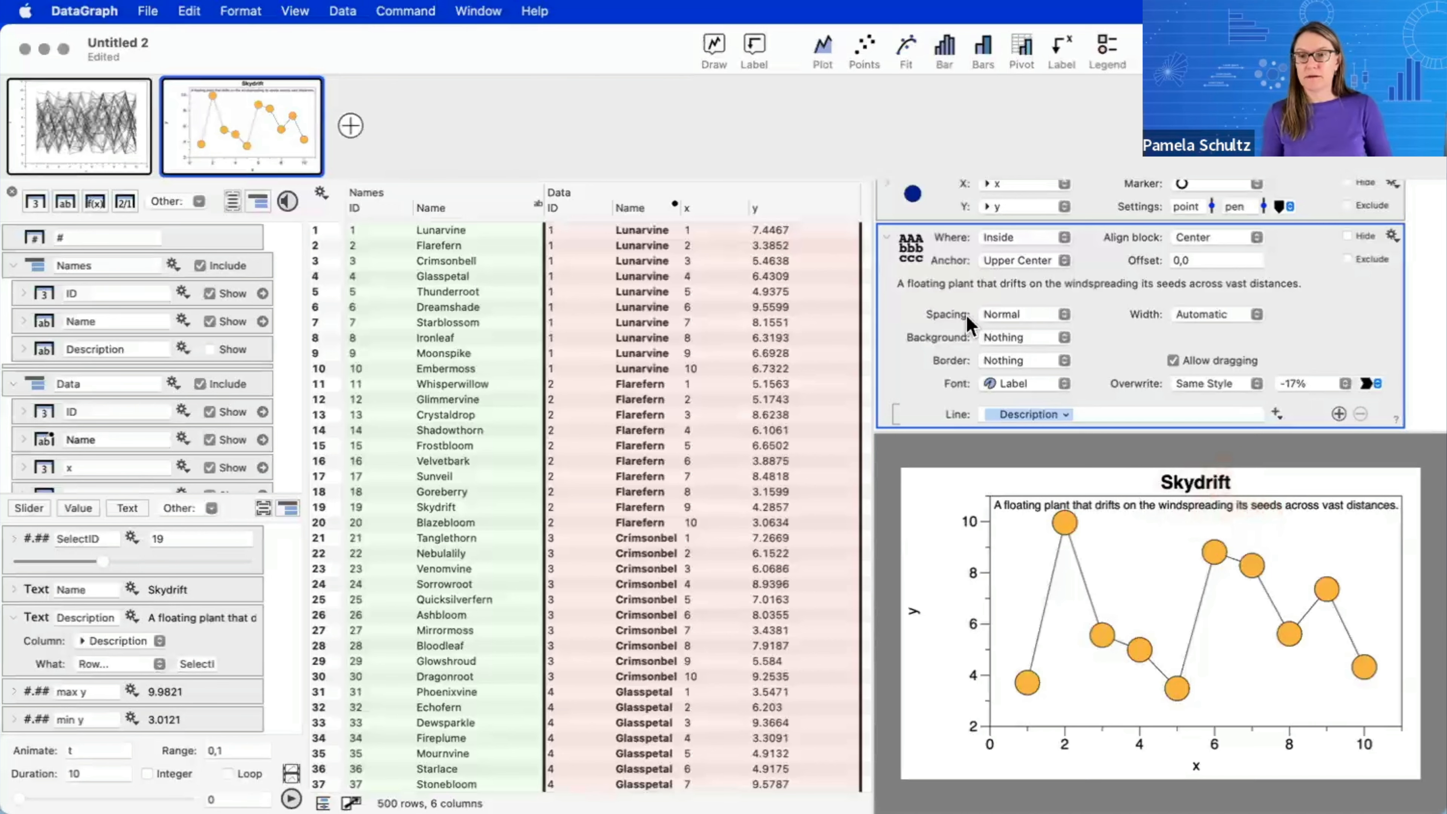
- Reduce the graph's general point size to 11
{"action": "scroll", "coordinate": [968, 326], "scroll_direction": "up", "scroll_amount": 3}
{"action": "scroll", "coordinate": [968, 325], "scroll_direction": "up", "scroll_amount": 1}
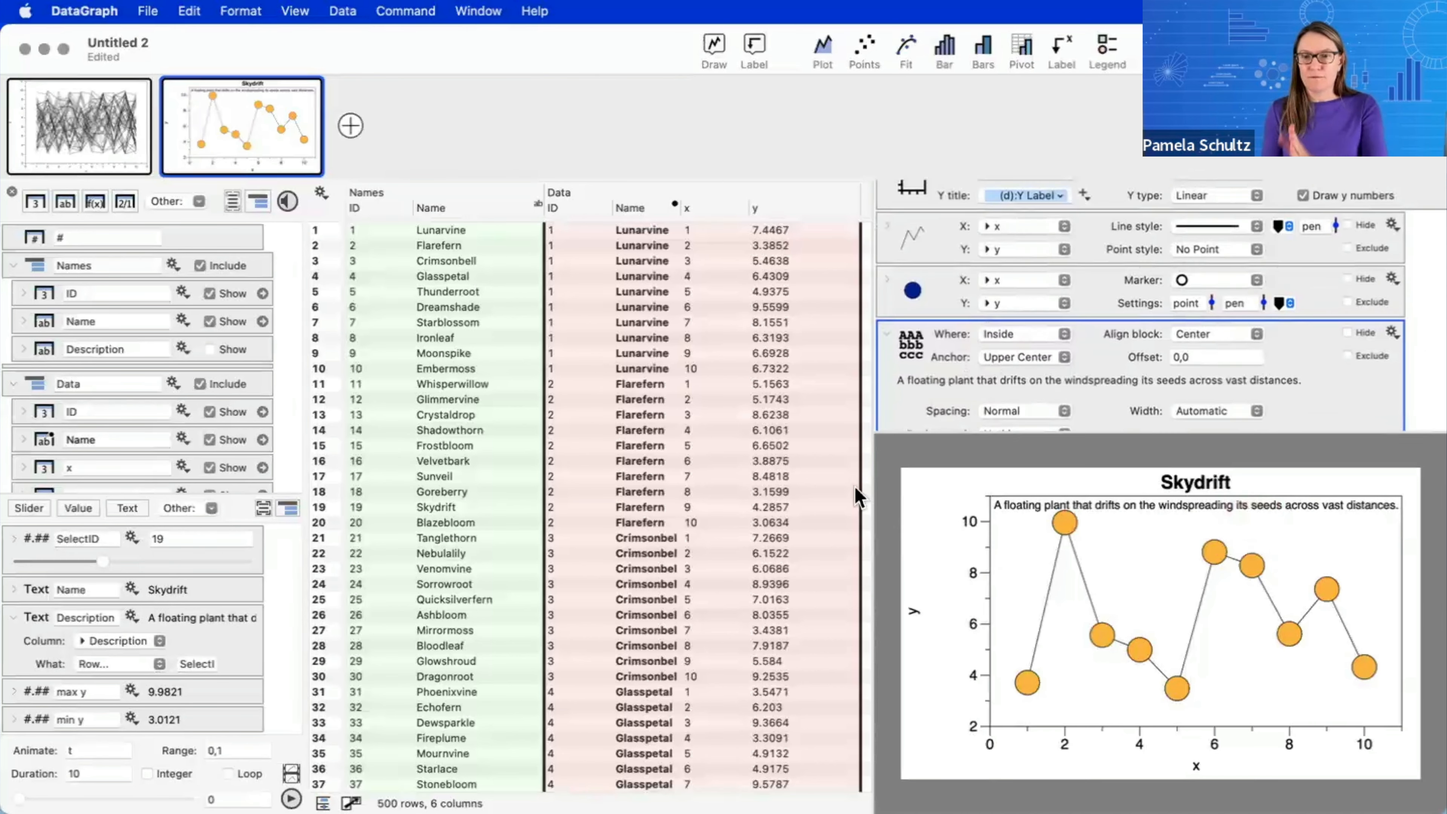
{"action": "scroll", "coordinate": [1199, 278], "scroll_direction": "up", "scroll_amount": 5}
{"action": "left_click_drag", "start_coordinate": [1268, 219], "coordinate": [1268, 237]}
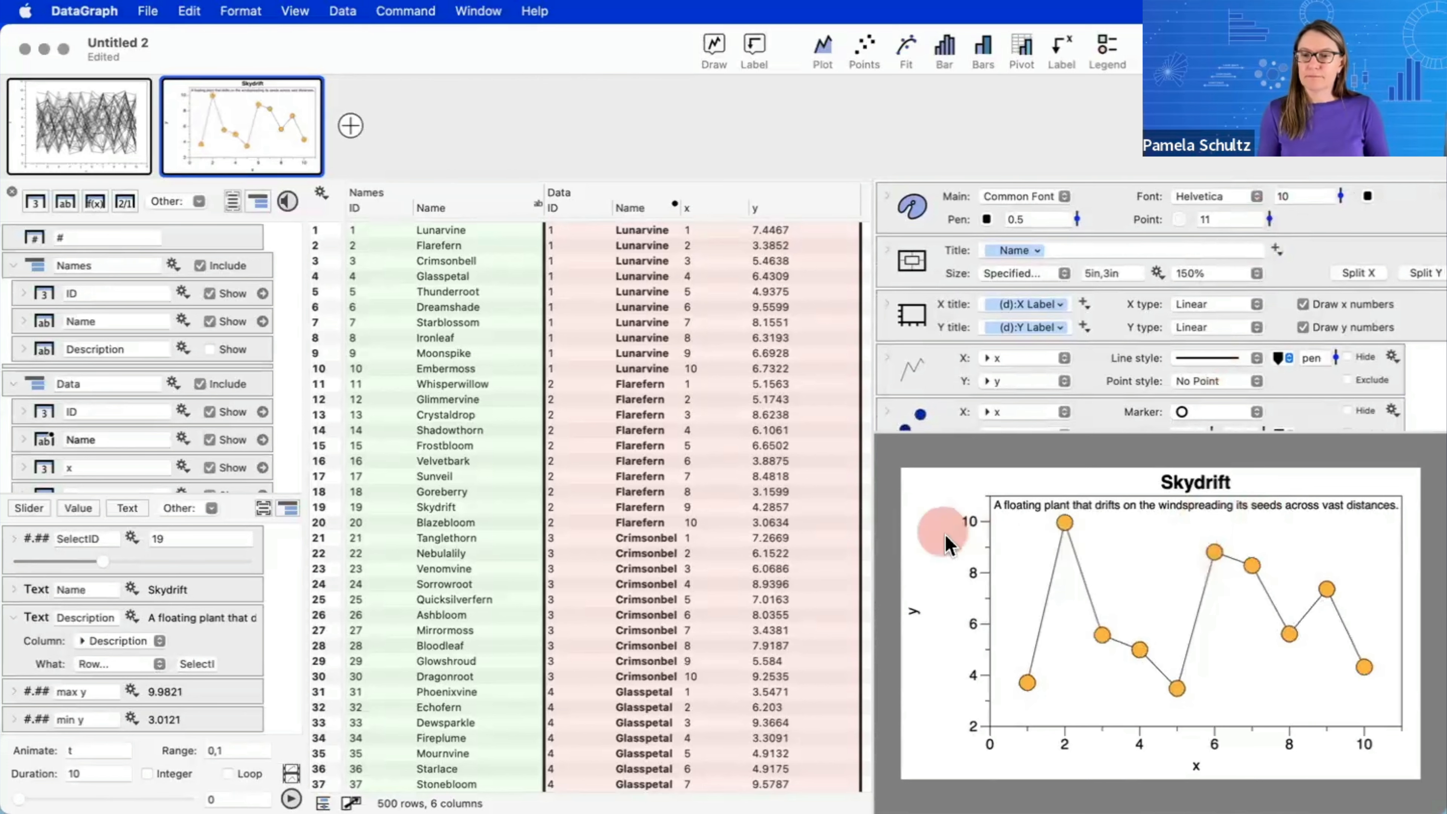
- Set SelectID to 20 and look through the rows of the data table
{"action": "mouse_move", "coordinate": [103, 561]}
{"action": "left_mouse_down"}
{"action": "mouse_move", "coordinate": [80, 570]}
{"action": "mouse_move", "coordinate": [122, 564]}
{"action": "mouse_move", "coordinate": [109, 562]}
{"action": "left_mouse_up"}
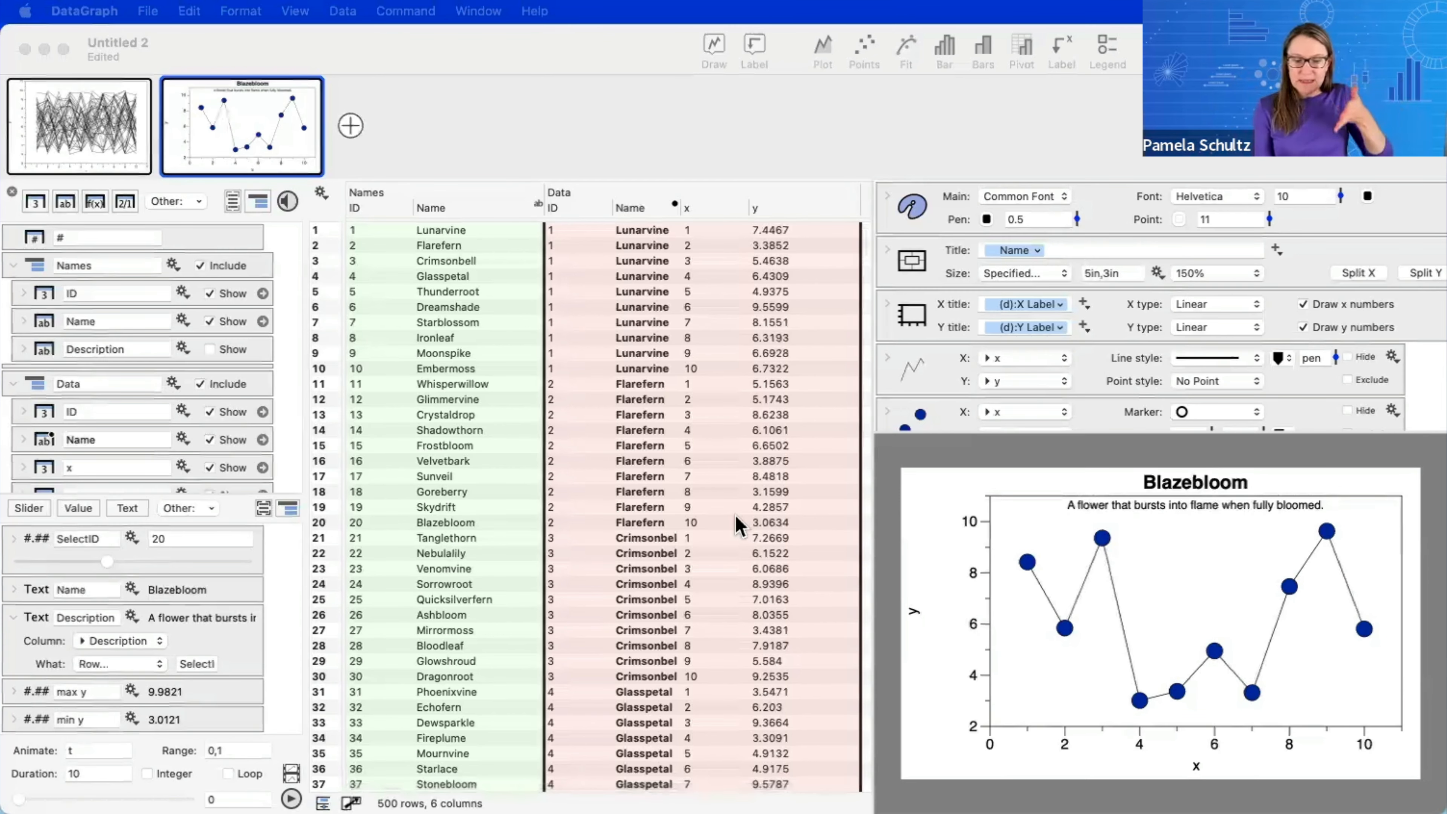
{"action": "scroll", "coordinate": [736, 523], "scroll_direction": "down", "scroll_amount": 20}
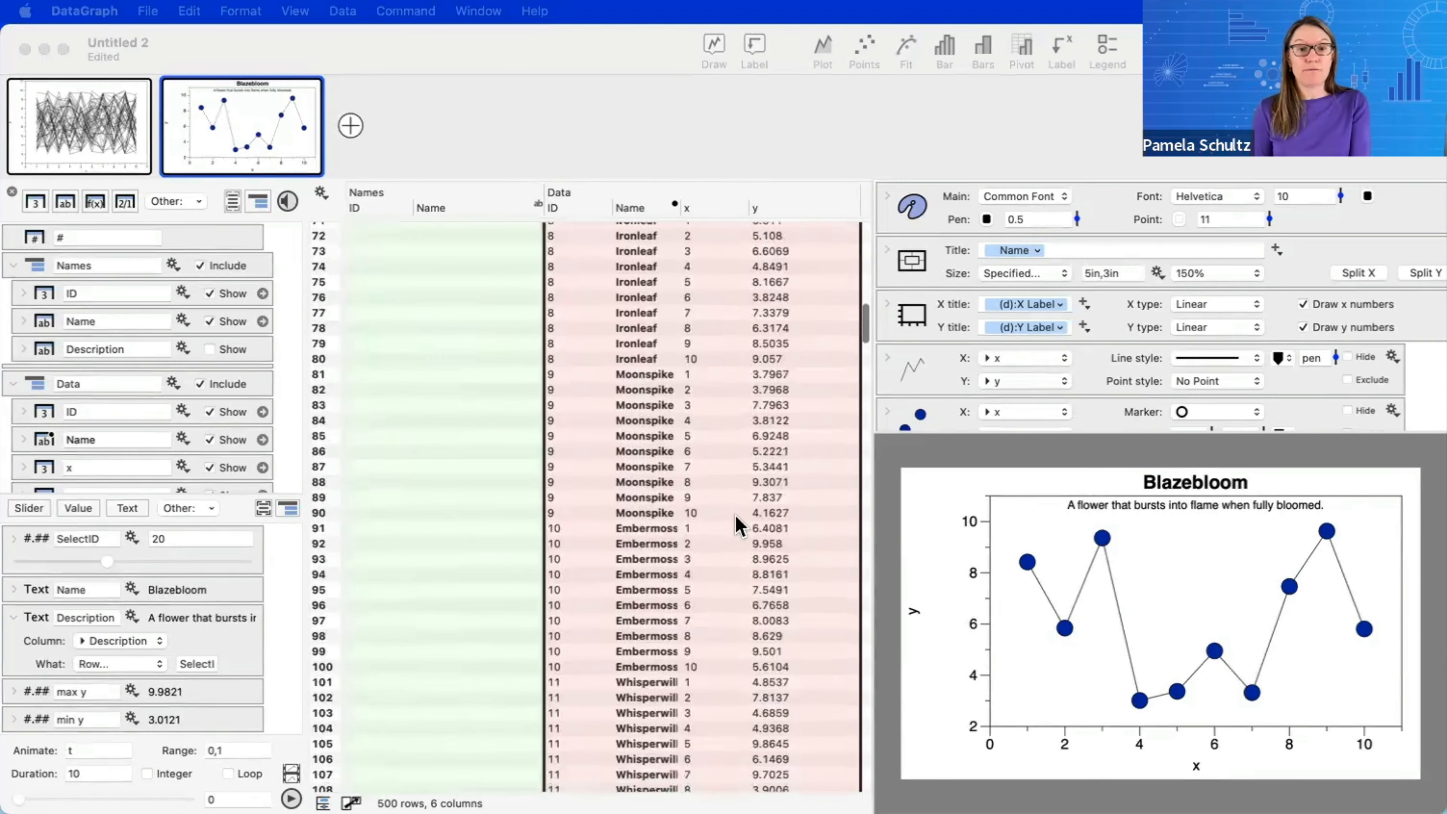
{"action": "scroll", "coordinate": [735, 523], "scroll_direction": "up", "scroll_amount": 20}
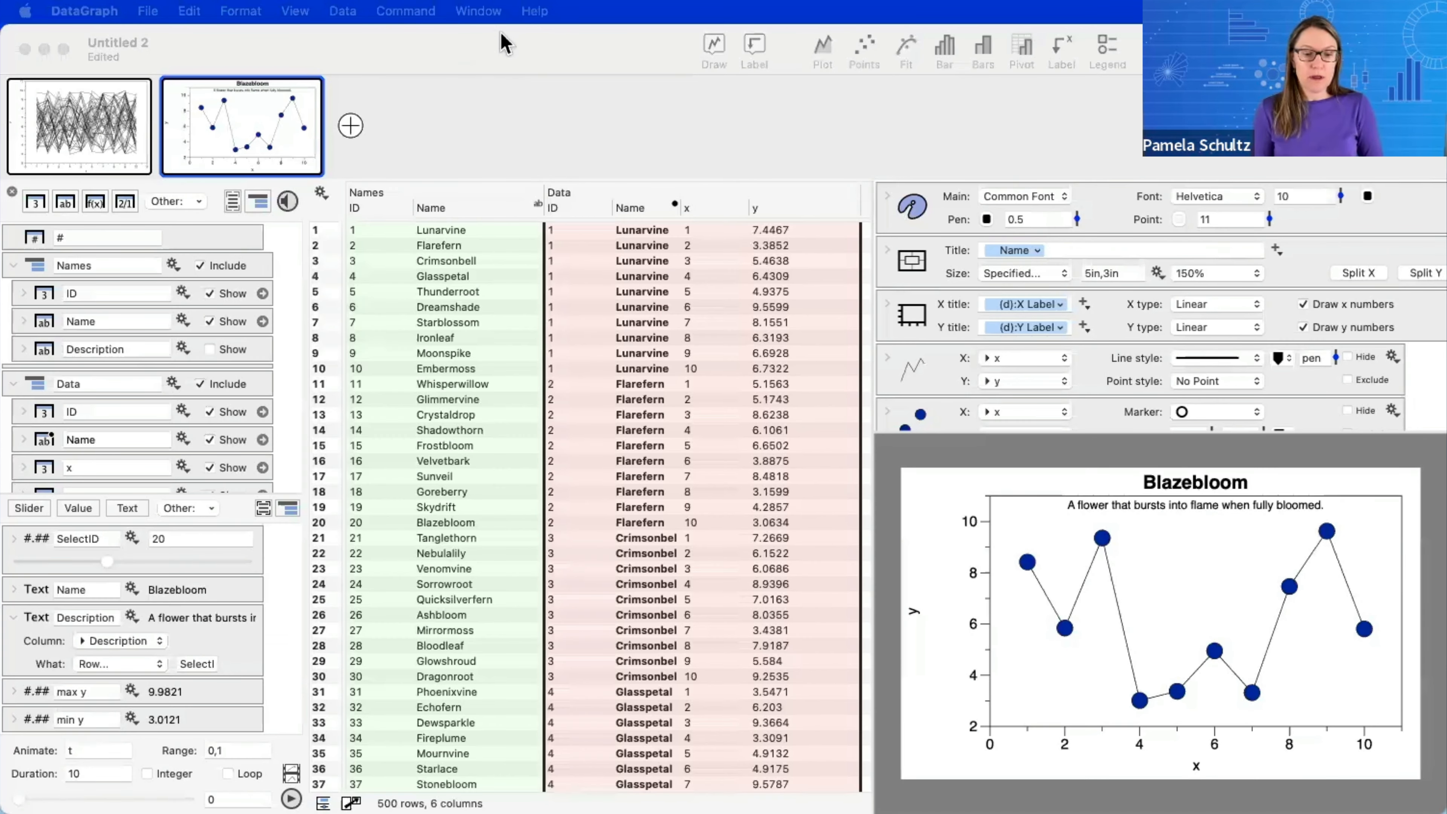
- Bring the Fake Plants Data.dgraphs window onto this display and enlarge it to fill the screen
{"action": "left_click", "coordinate": [491, 16]}
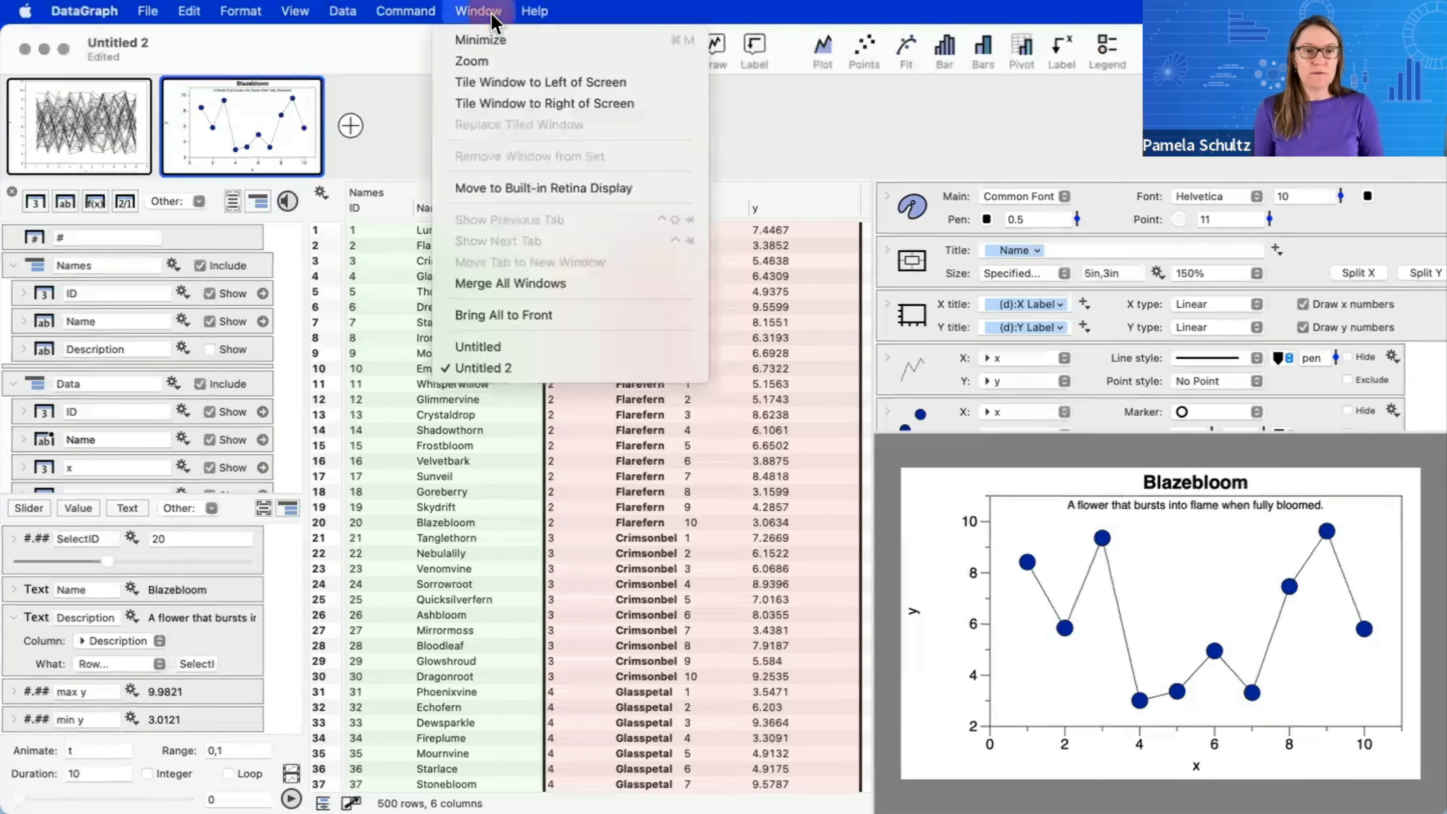
{"action": "left_click", "coordinate": [520, 349]}
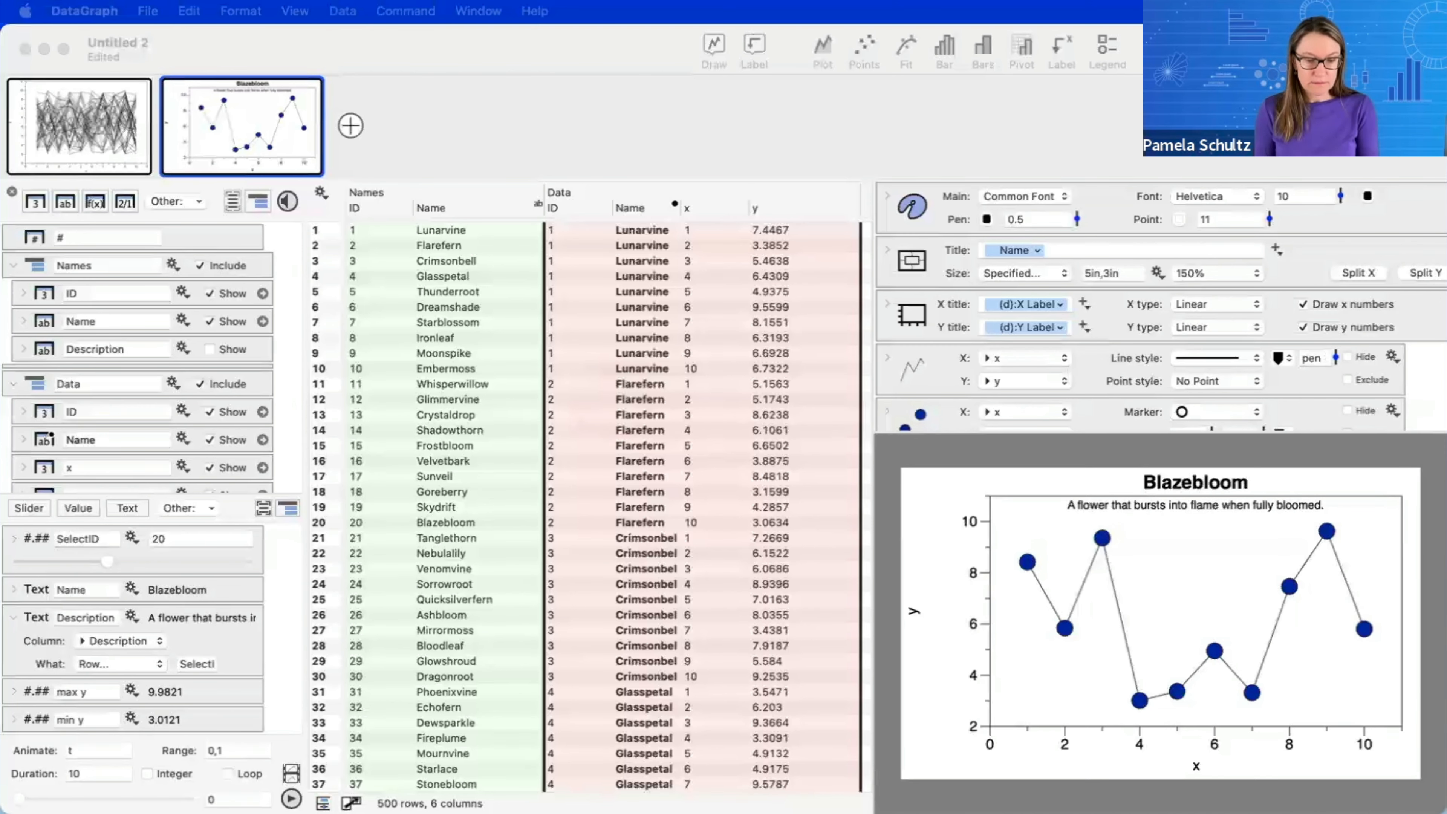
{"action": "left_click_drag", "start_coordinate": [1445, 56], "coordinate": [440, 58]}
{"action": "left_click_drag", "start_coordinate": [585, 64], "coordinate": [417, 108]}
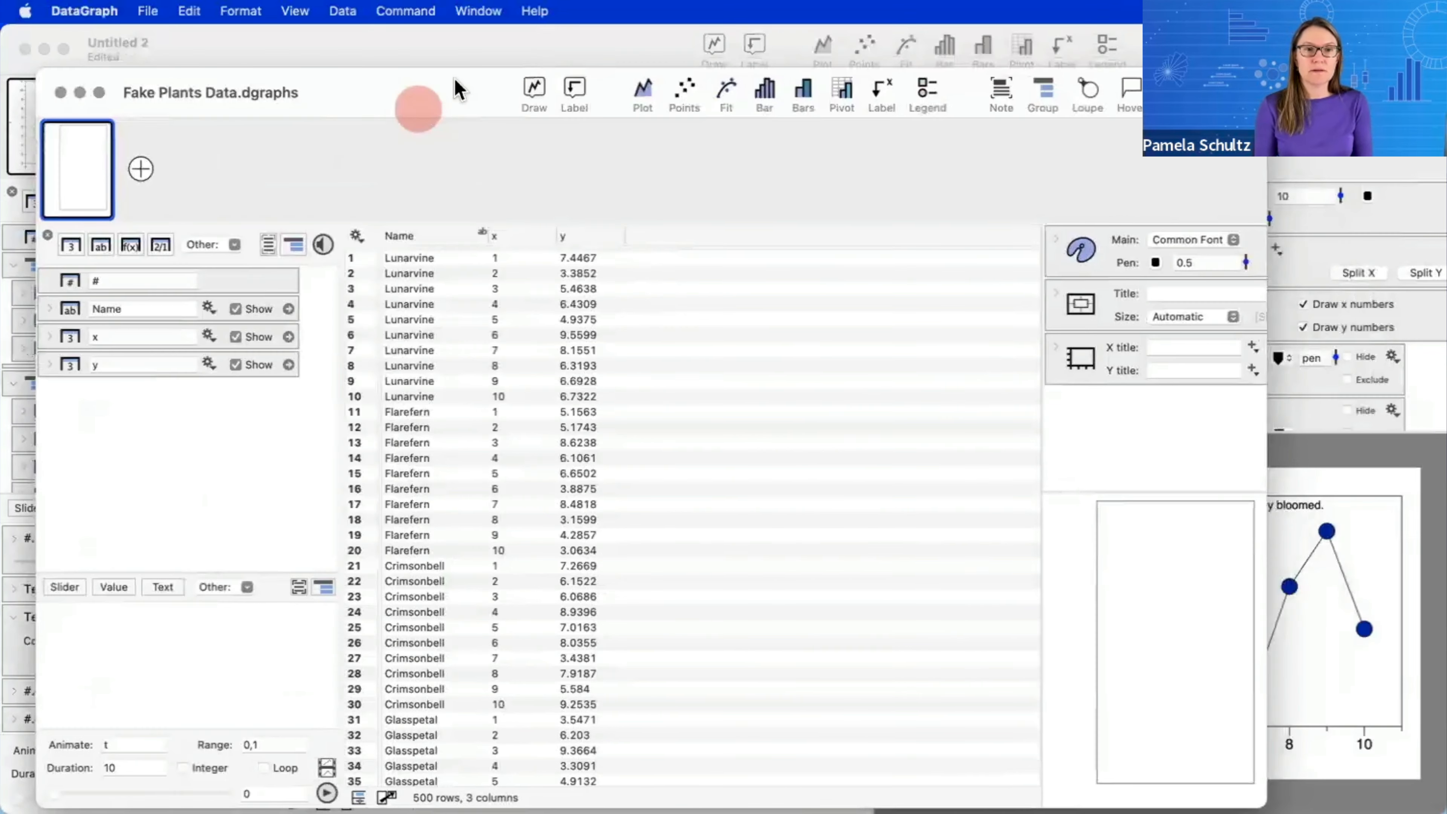
{"action": "double_click", "coordinate": [452, 82]}
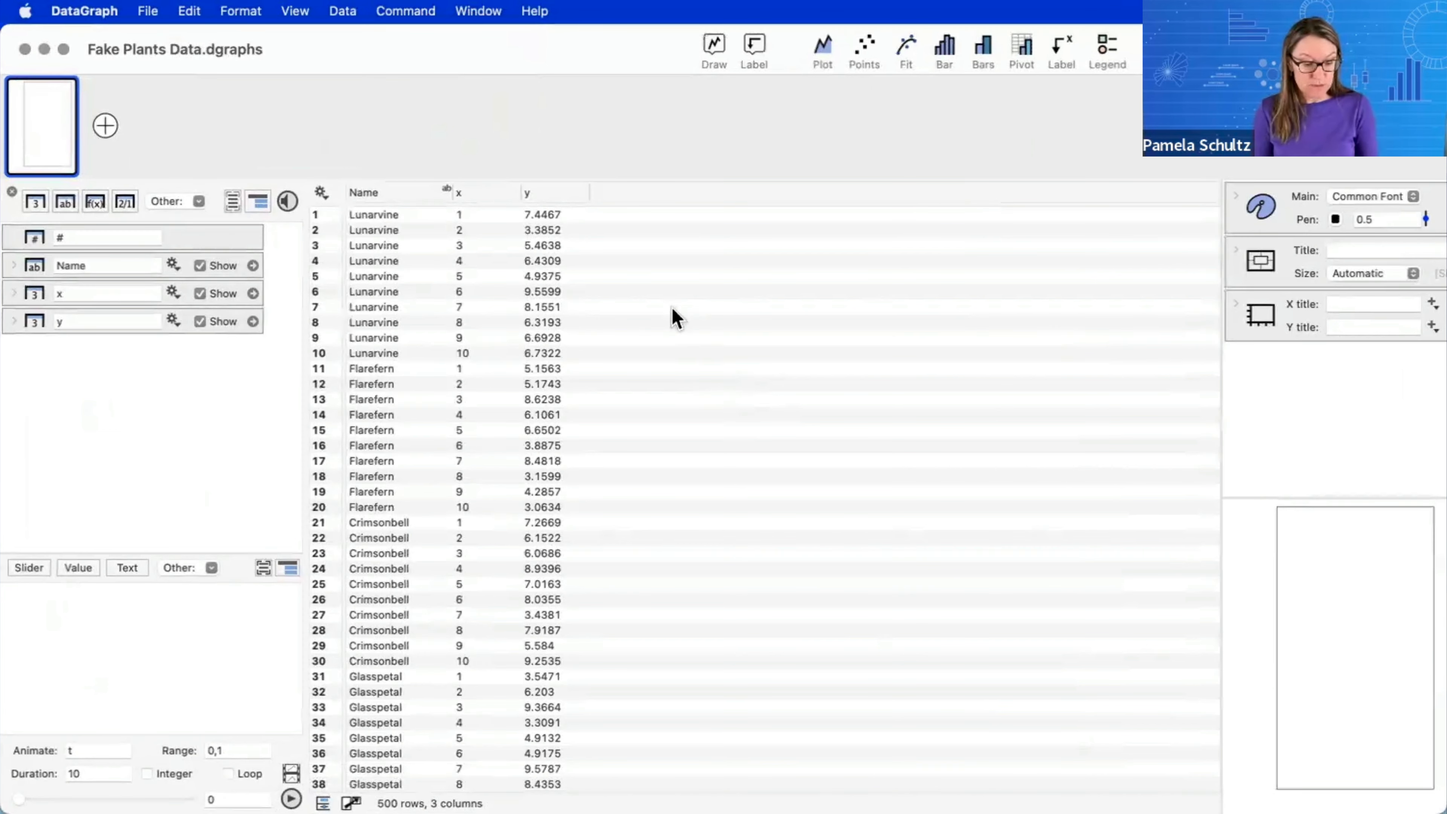
- Examine the structure of the plant data in the Name, x and y columns
{"action": "left_click_drag", "start_coordinate": [517, 120], "coordinate": [477, 181]}
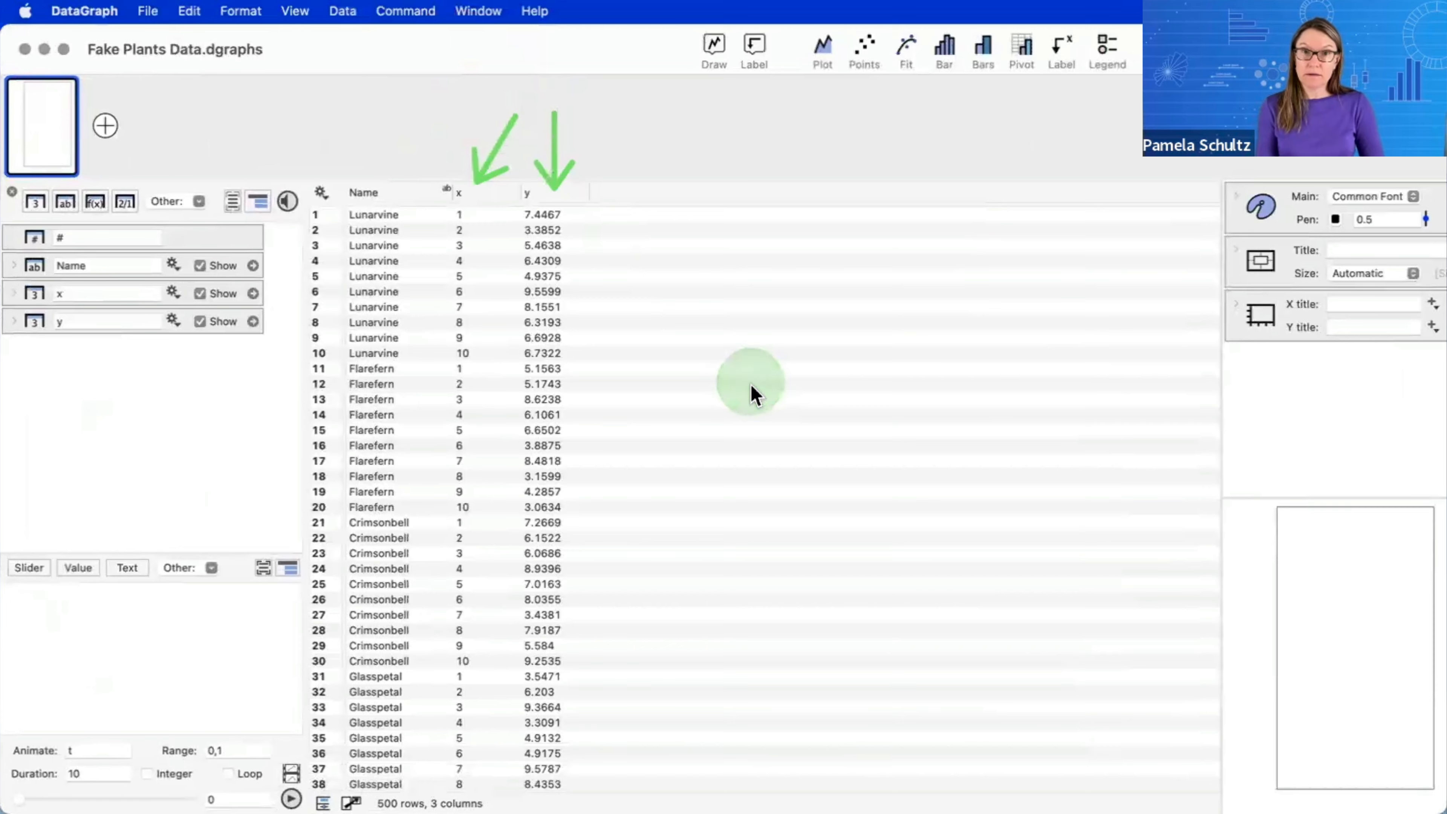
{"action": "scroll", "coordinate": [577, 633], "scroll_direction": "down", "scroll_amount": 10}
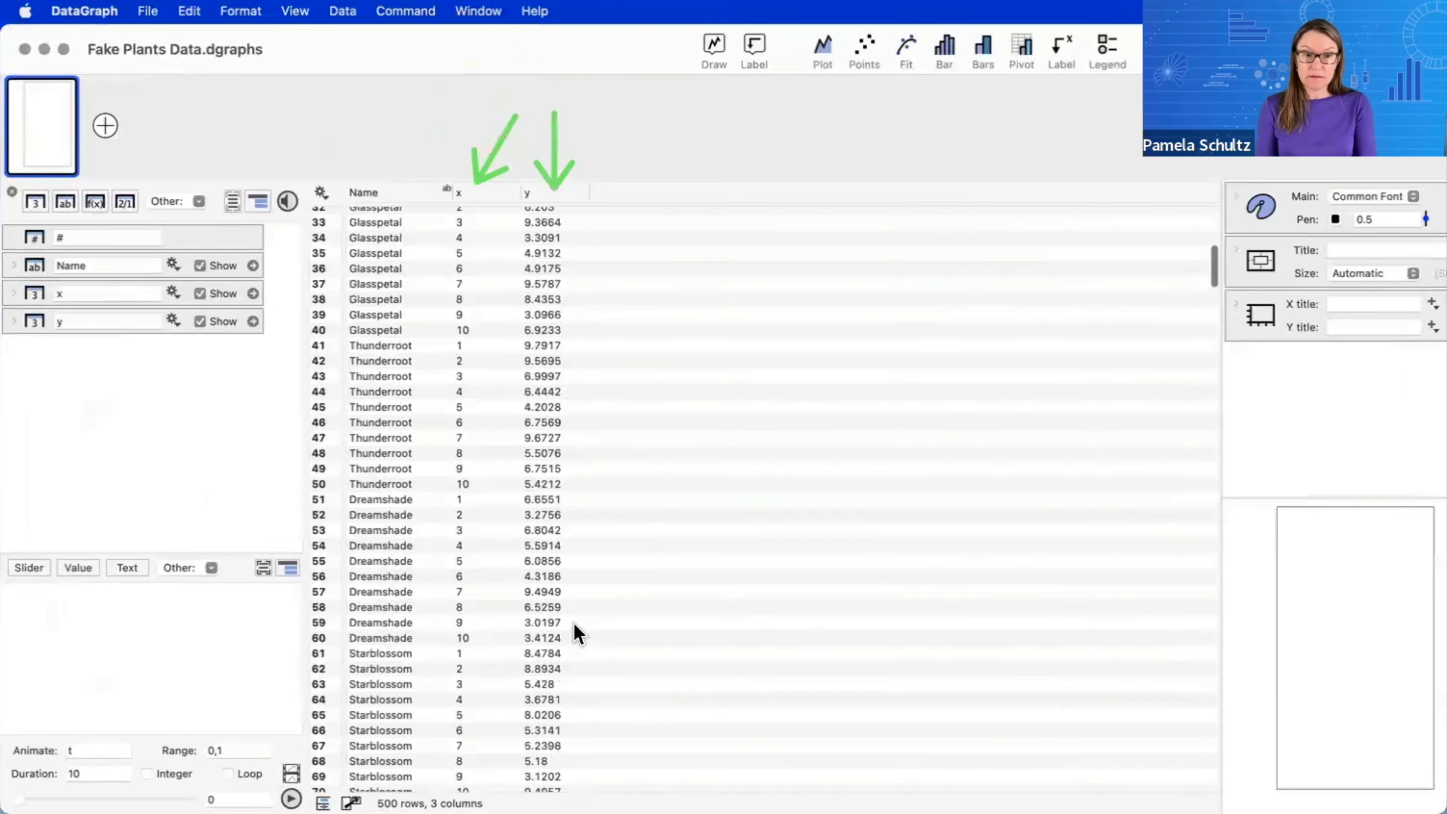
{"action": "scroll", "coordinate": [574, 629], "scroll_direction": "up", "scroll_amount": 10}
{"action": "left_click_drag", "start_coordinate": [414, 105], "coordinate": [404, 170]}
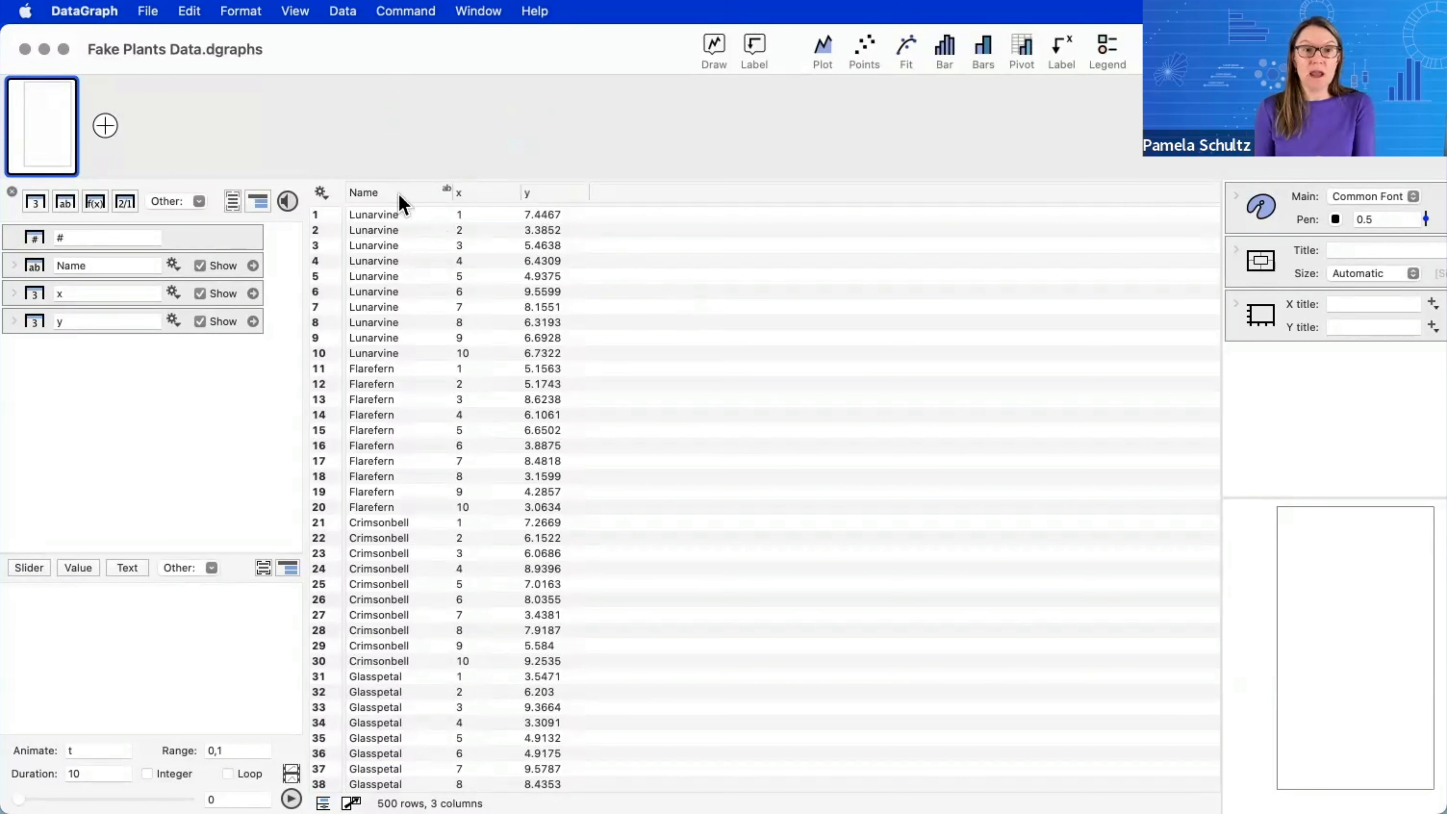
{"action": "left_click_drag", "start_coordinate": [399, 194], "coordinate": [556, 197]}
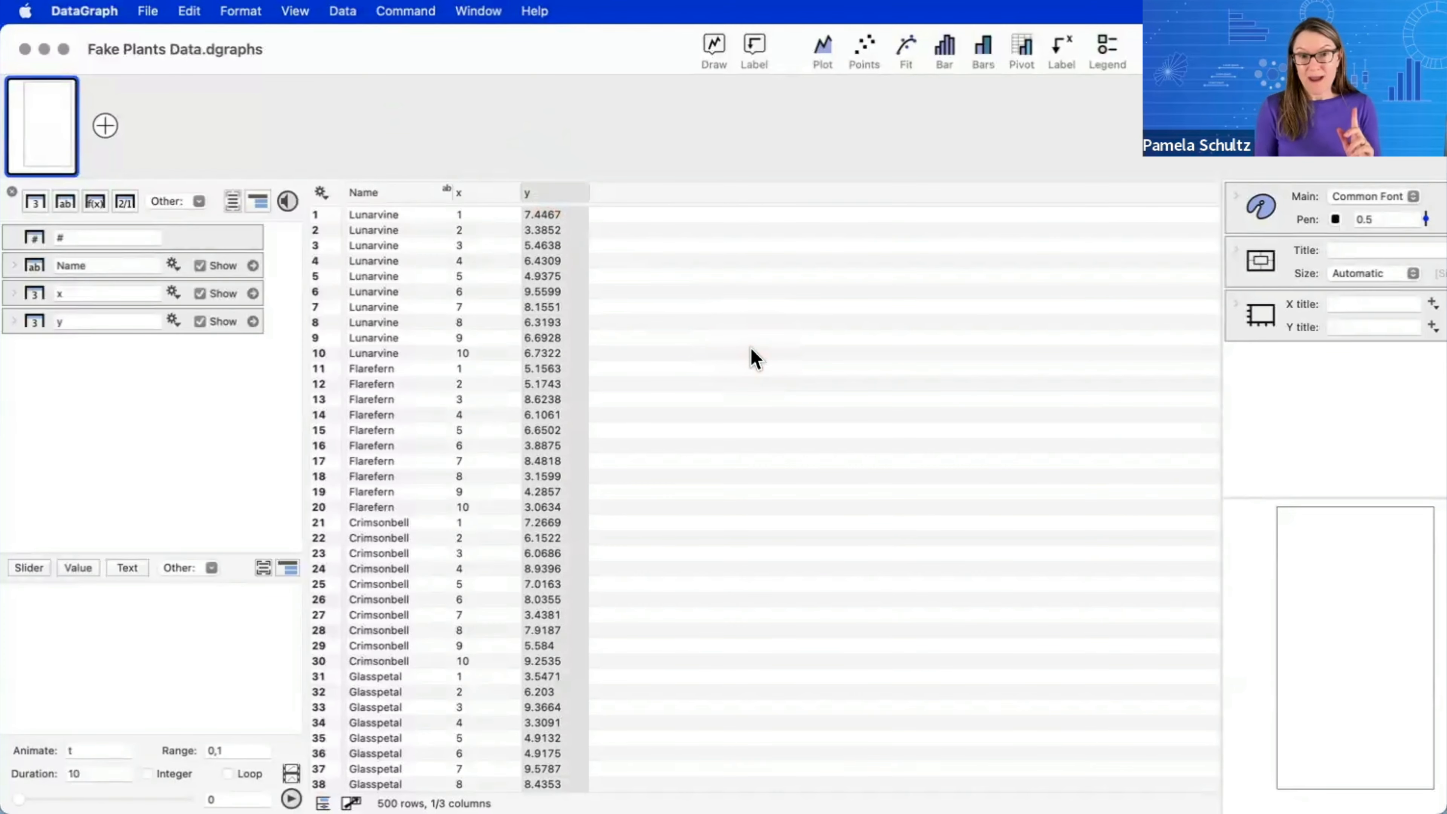
{"action": "scroll", "coordinate": [731, 424], "scroll_direction": "down", "scroll_amount": 5}
{"action": "scroll", "coordinate": [727, 420], "scroll_direction": "up", "scroll_amount": 5}
{"action": "left_click", "coordinate": [710, 461]}
{"action": "left_click", "coordinate": [537, 83]}
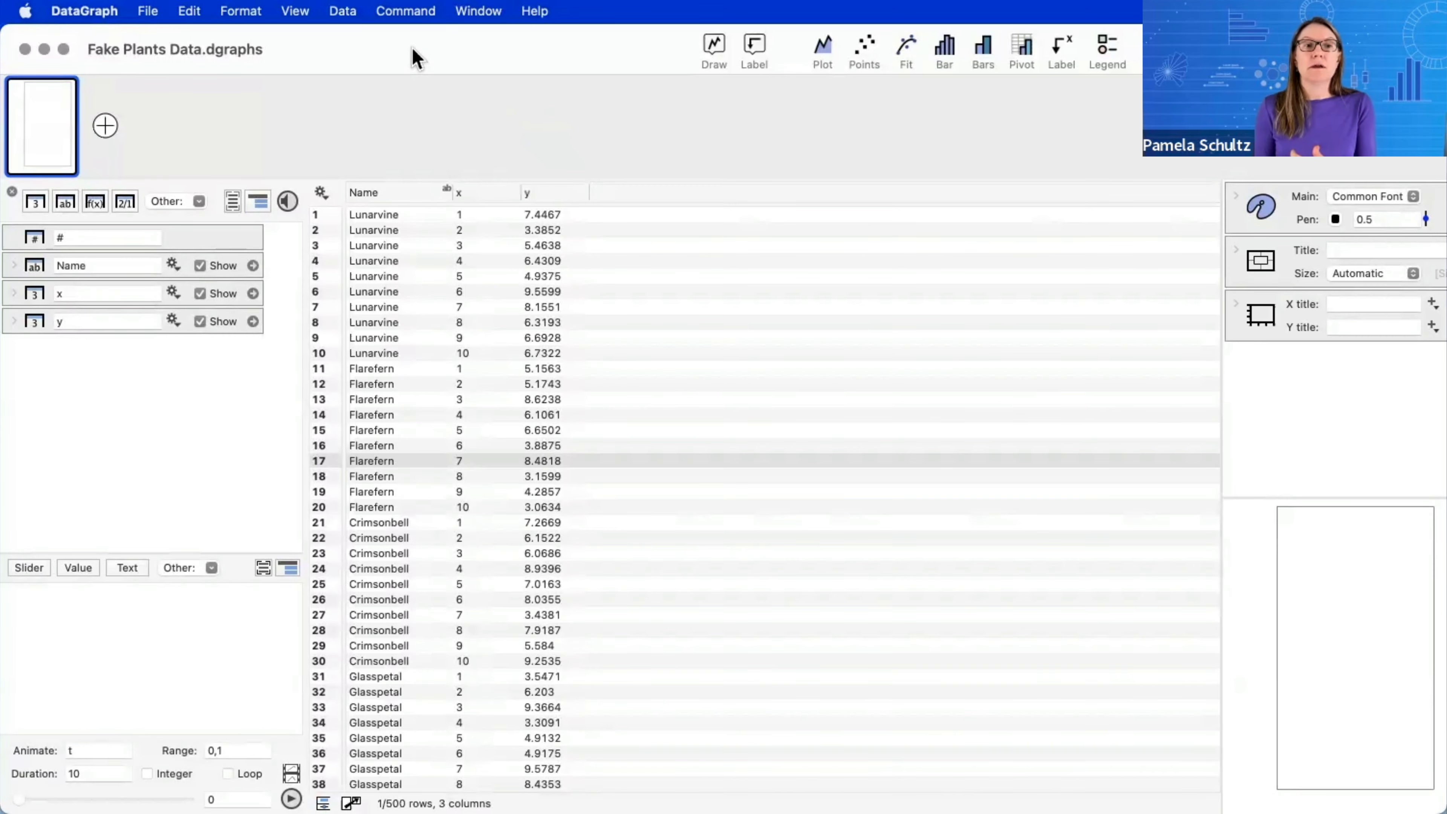
{"action": "mouse_move", "coordinate": [413, 50]}
{"action": "left_mouse_down"}
{"action": "mouse_move", "coordinate": [480, 276]}
{"action": "mouse_move", "coordinate": [572, 446]}
{"action": "mouse_move", "coordinate": [550, 317]}
{"action": "mouse_move", "coordinate": [404, 45]}
{"action": "left_mouse_up"}
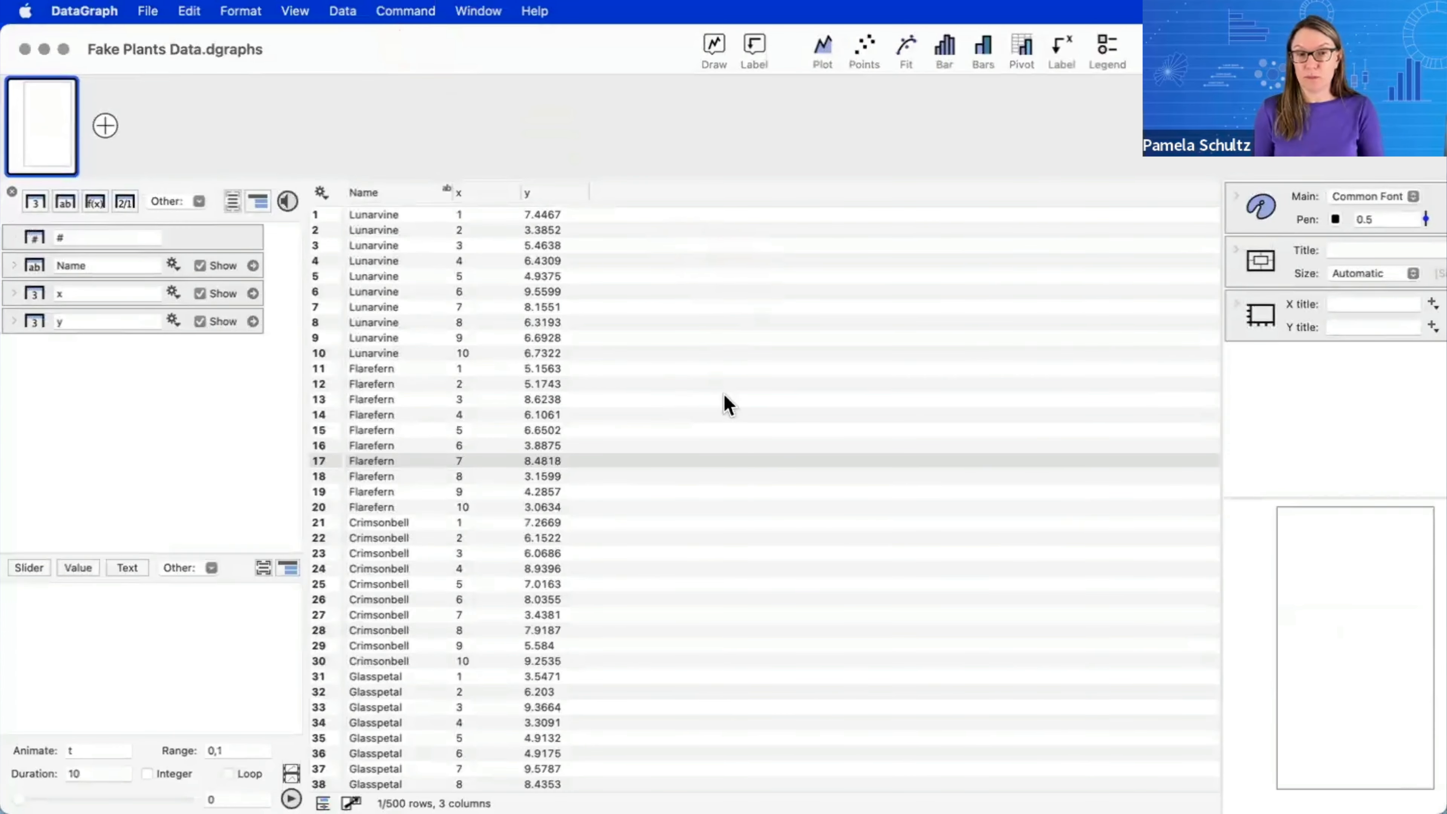
- Copy the unique entries of the Name column
{"action": "left_click", "coordinate": [411, 197]}
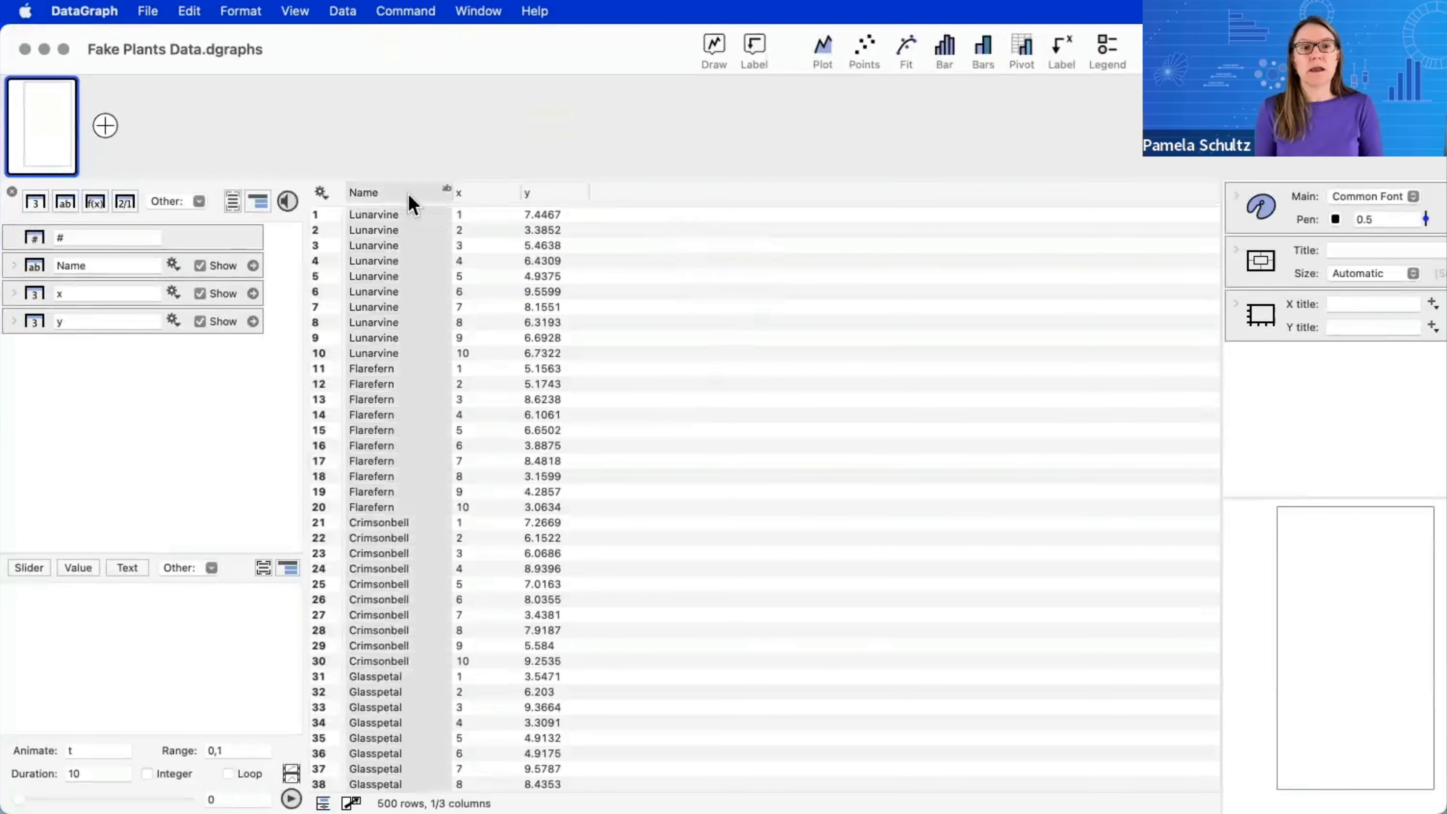
{"action": "right_click", "coordinate": [411, 203]}
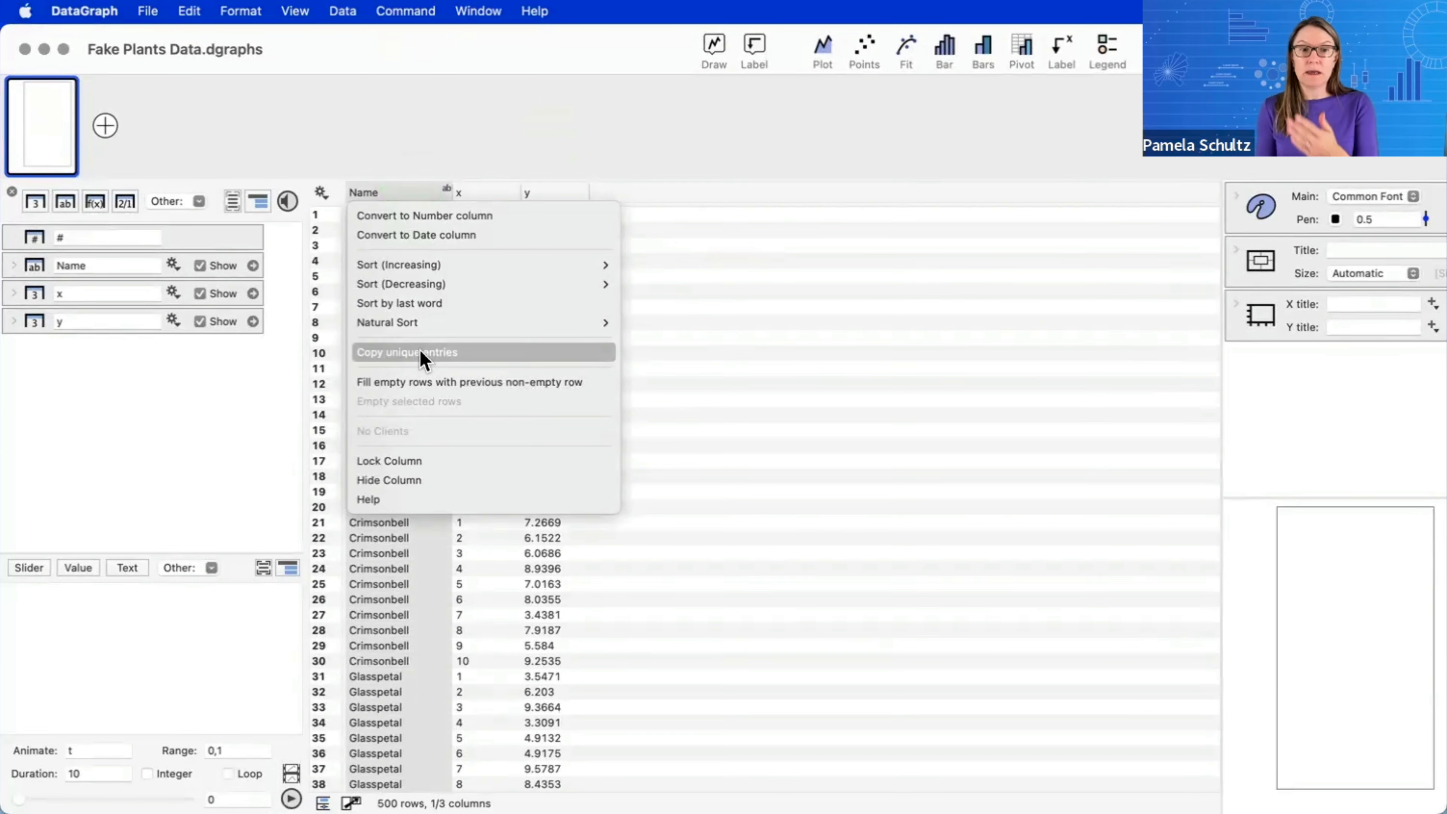
{"action": "left_click", "coordinate": [434, 356]}
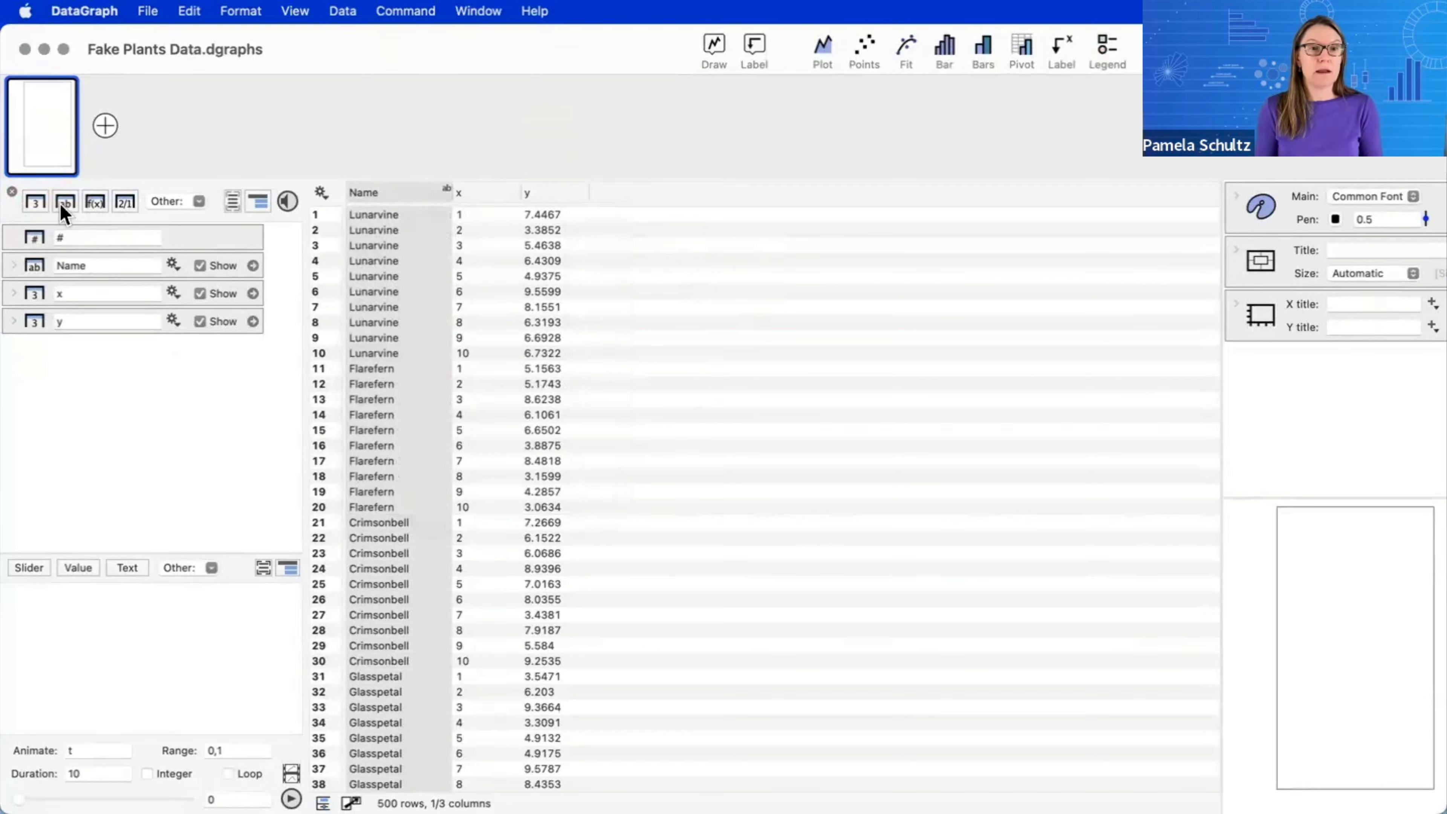
- Paste the unique names into a new text column placed ahead of the original Name column, then widen it and check the list
{"action": "left_click", "coordinate": [65, 214]}
{"action": "left_click_drag", "start_coordinate": [483, 199], "coordinate": [383, 190]}
{"action": "key", "text": "super+v"}
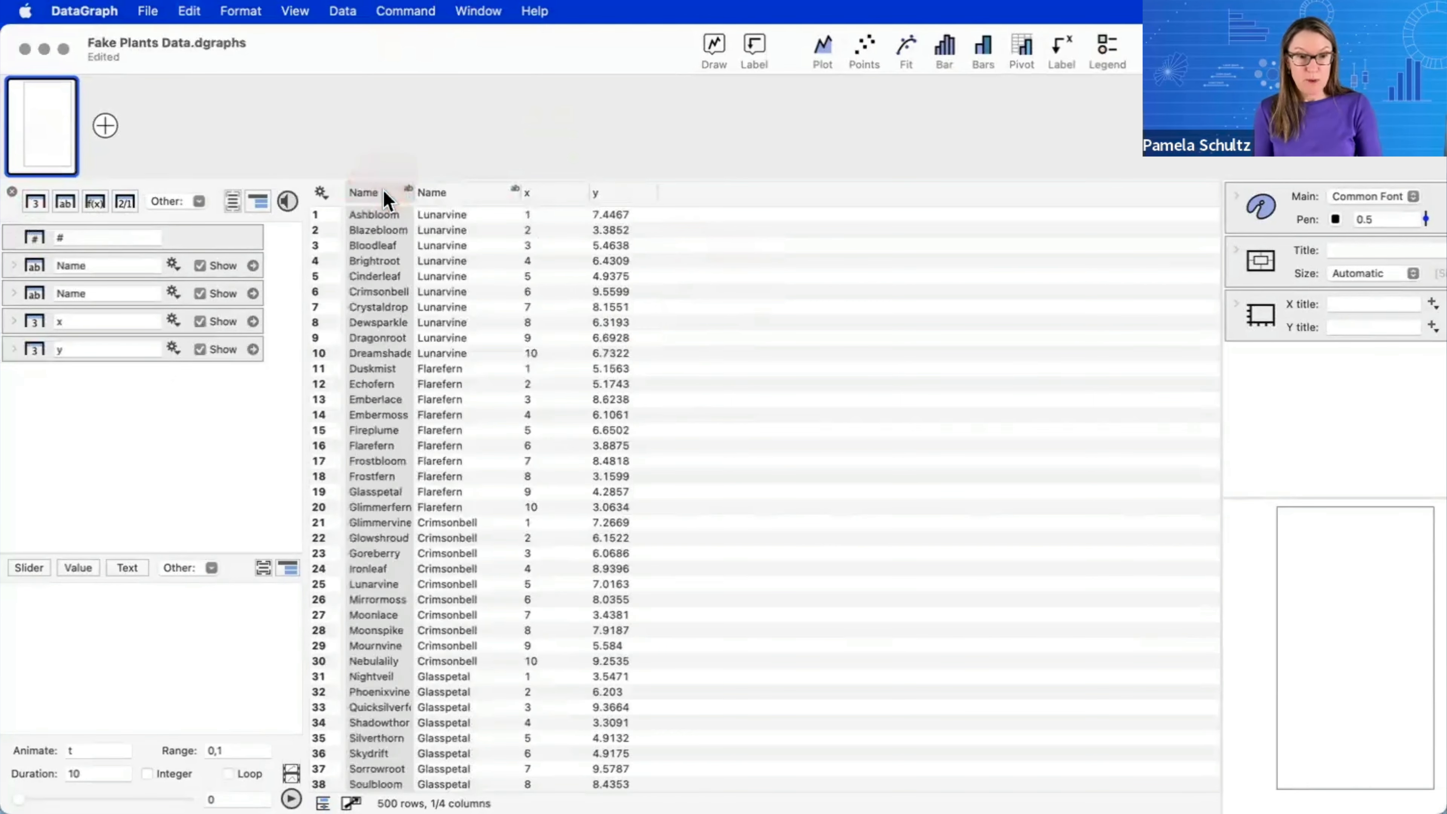
{"action": "left_click_drag", "start_coordinate": [414, 190], "coordinate": [664, 192]}
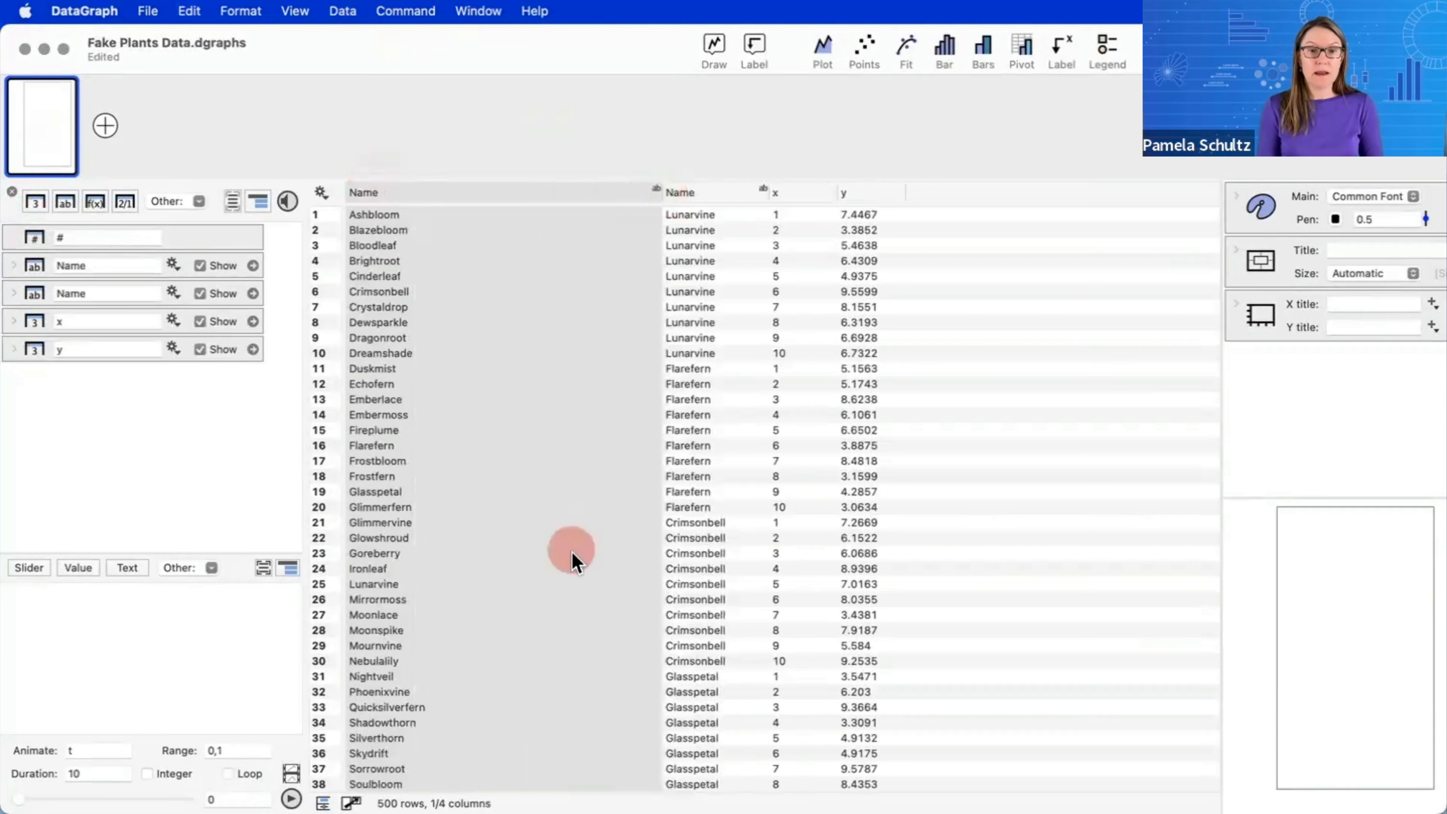
{"action": "scroll", "coordinate": [571, 551], "scroll_direction": "down", "scroll_amount": 8}
{"action": "left_click", "coordinate": [519, 632]}
{"action": "scroll", "coordinate": [452, 291], "scroll_direction": "up", "scroll_amount": 8}
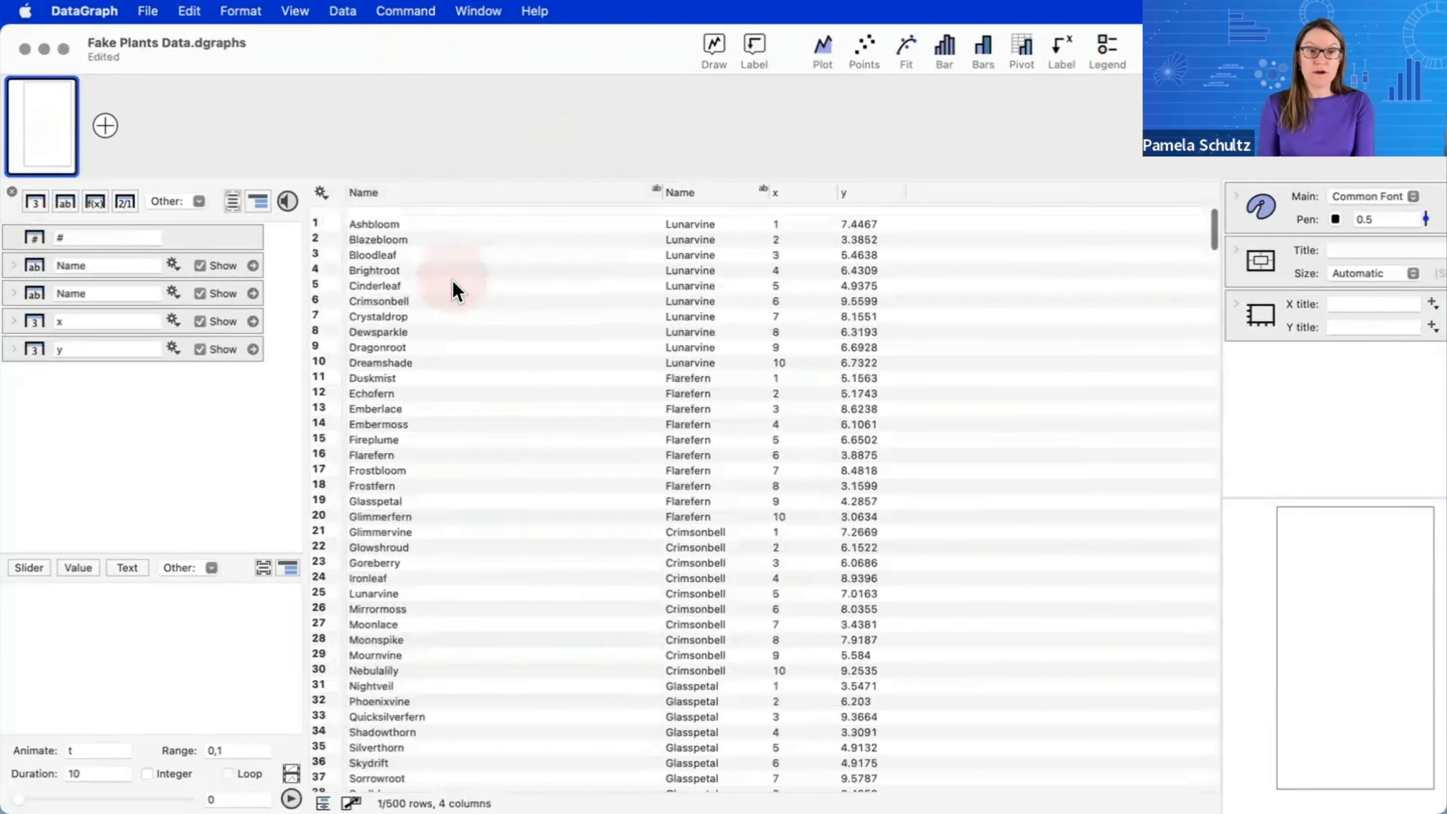
{"action": "scroll", "coordinate": [466, 538], "scroll_direction": "down", "scroll_amount": 7}
{"action": "scroll", "coordinate": [466, 538], "scroll_direction": "up", "scroll_amount": 7}
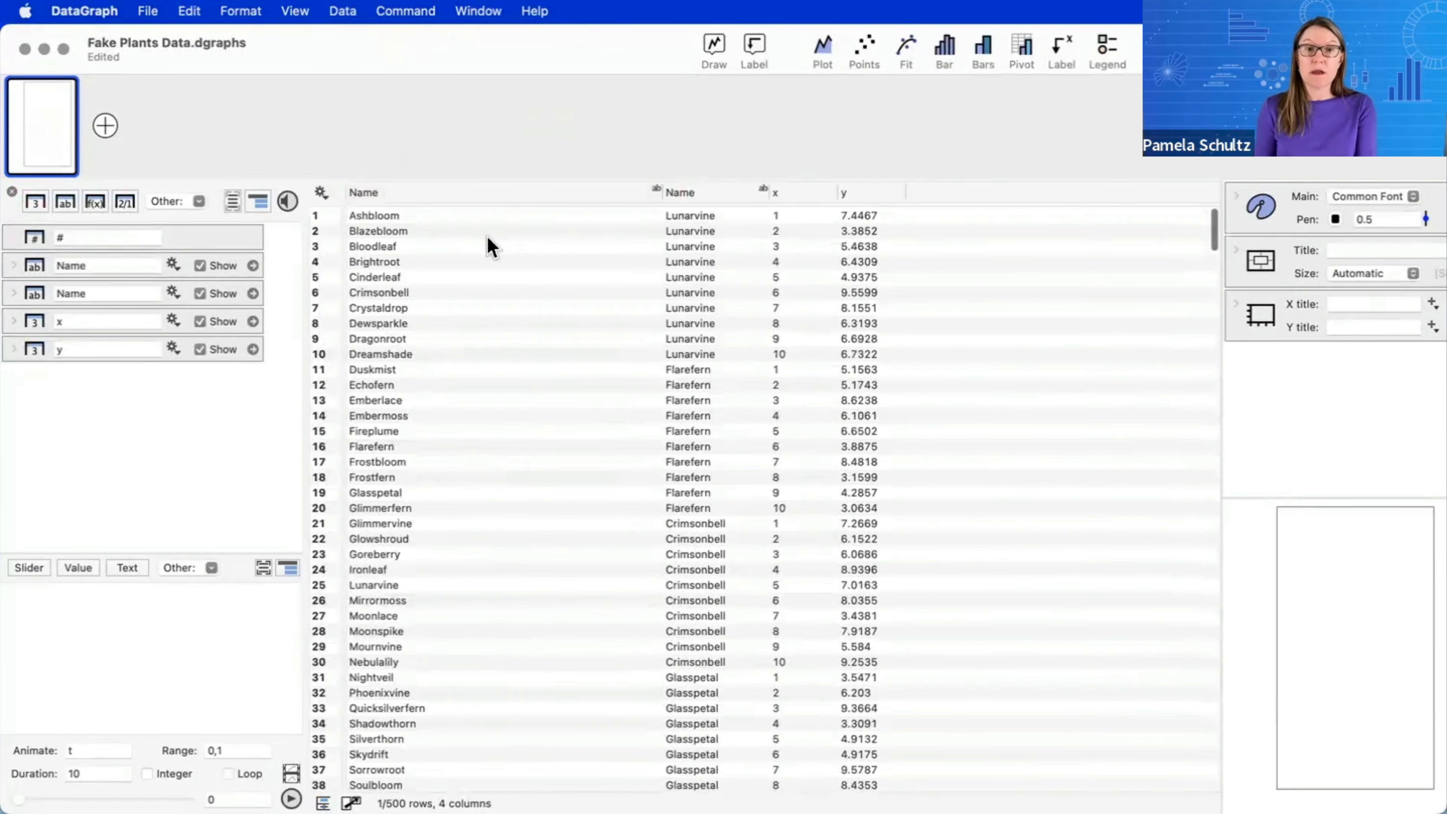
- Add a number column ahead of the unique names and enter 1, 2 and 3 in its first three rows
{"action": "left_click", "coordinate": [431, 193]}
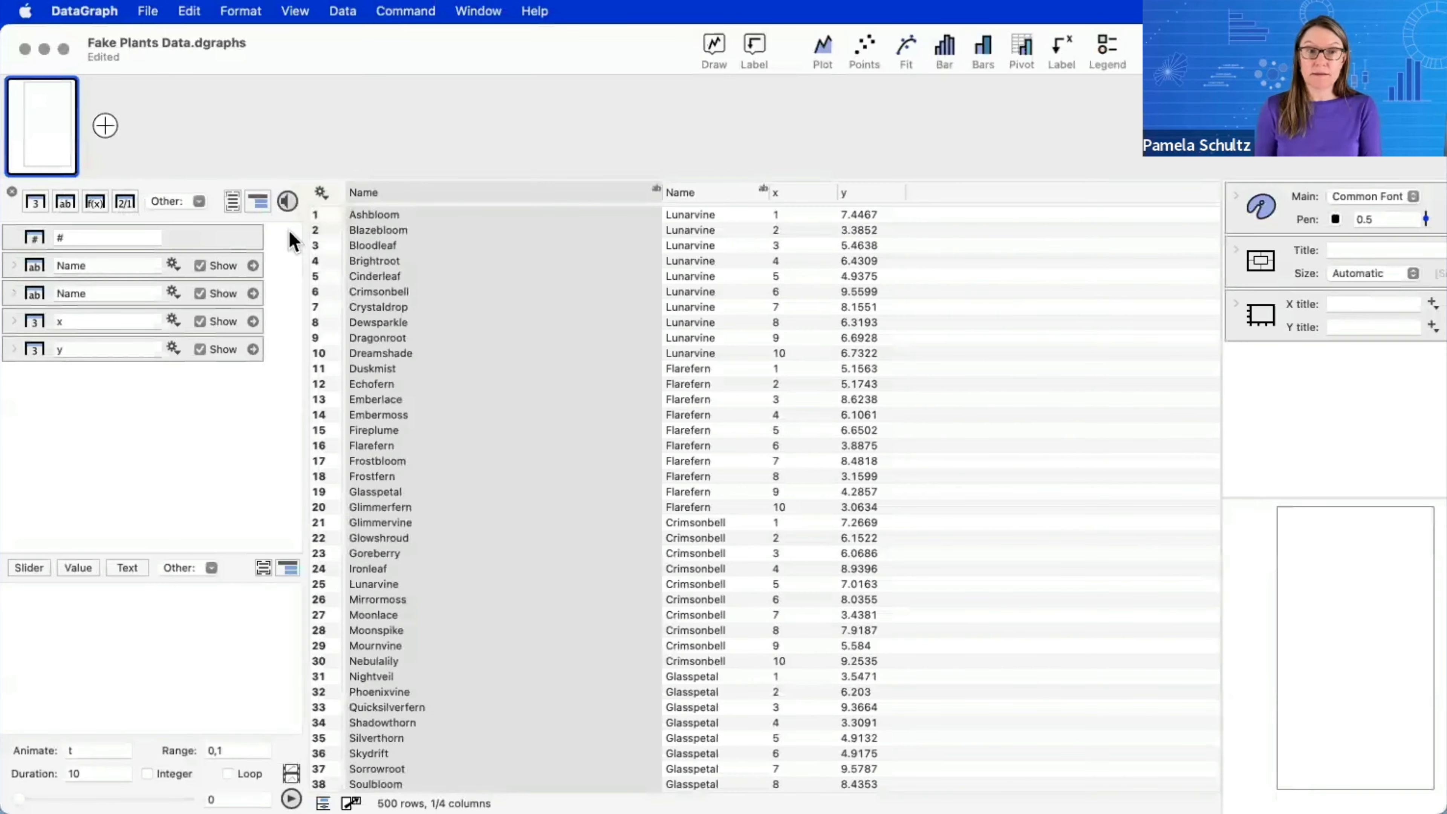
{"action": "left_click", "coordinate": [36, 203]}
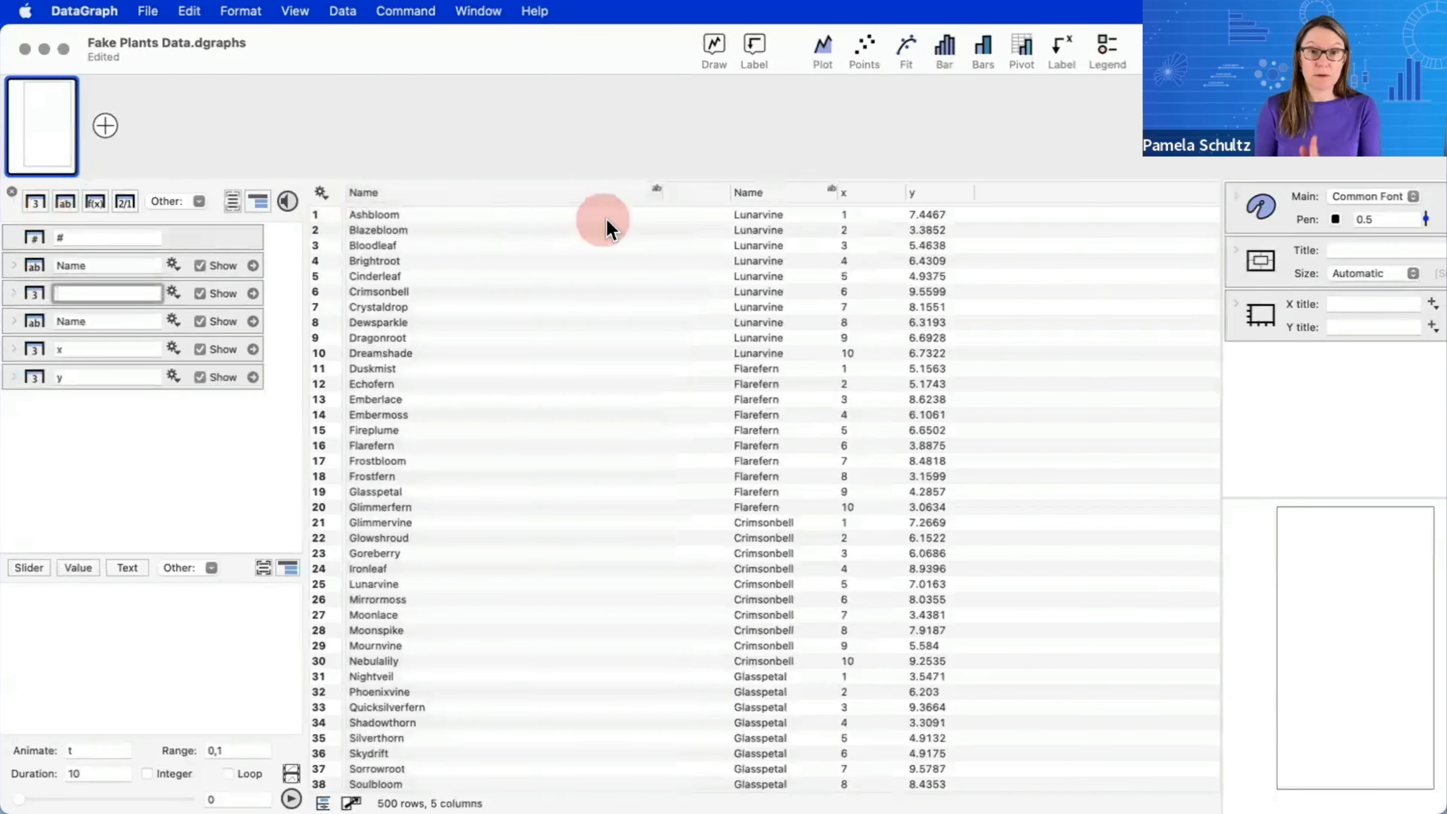
{"action": "left_click_drag", "start_coordinate": [694, 192], "coordinate": [401, 190]}
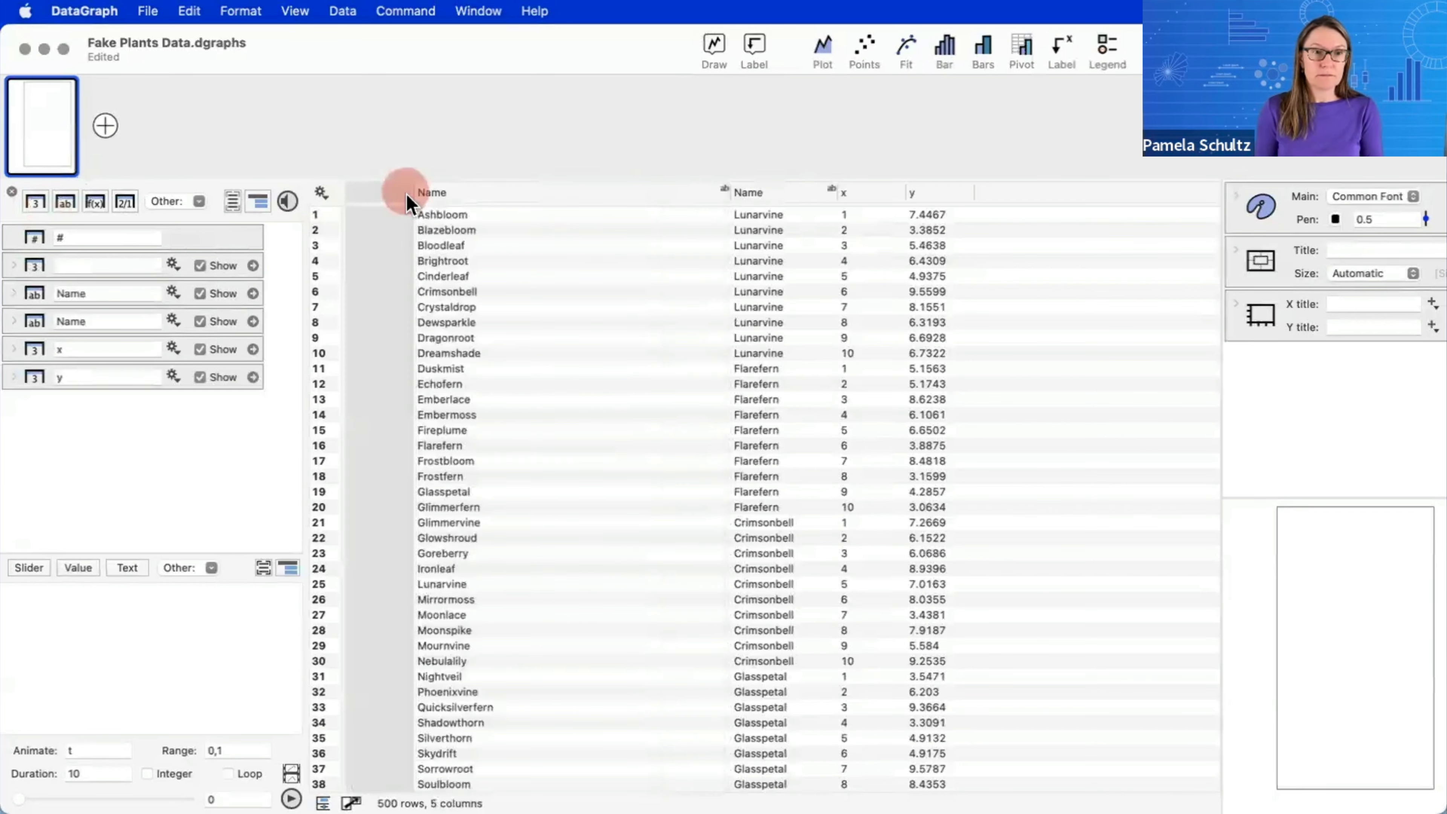
{"action": "left_click", "coordinate": [372, 214]}
{"action": "type", "text": "1"}
{"action": "key", "text": "Return"}
{"action": "type", "text": "2"}
{"action": "key", "text": "Return"}
{"action": "type", "text": "3"}
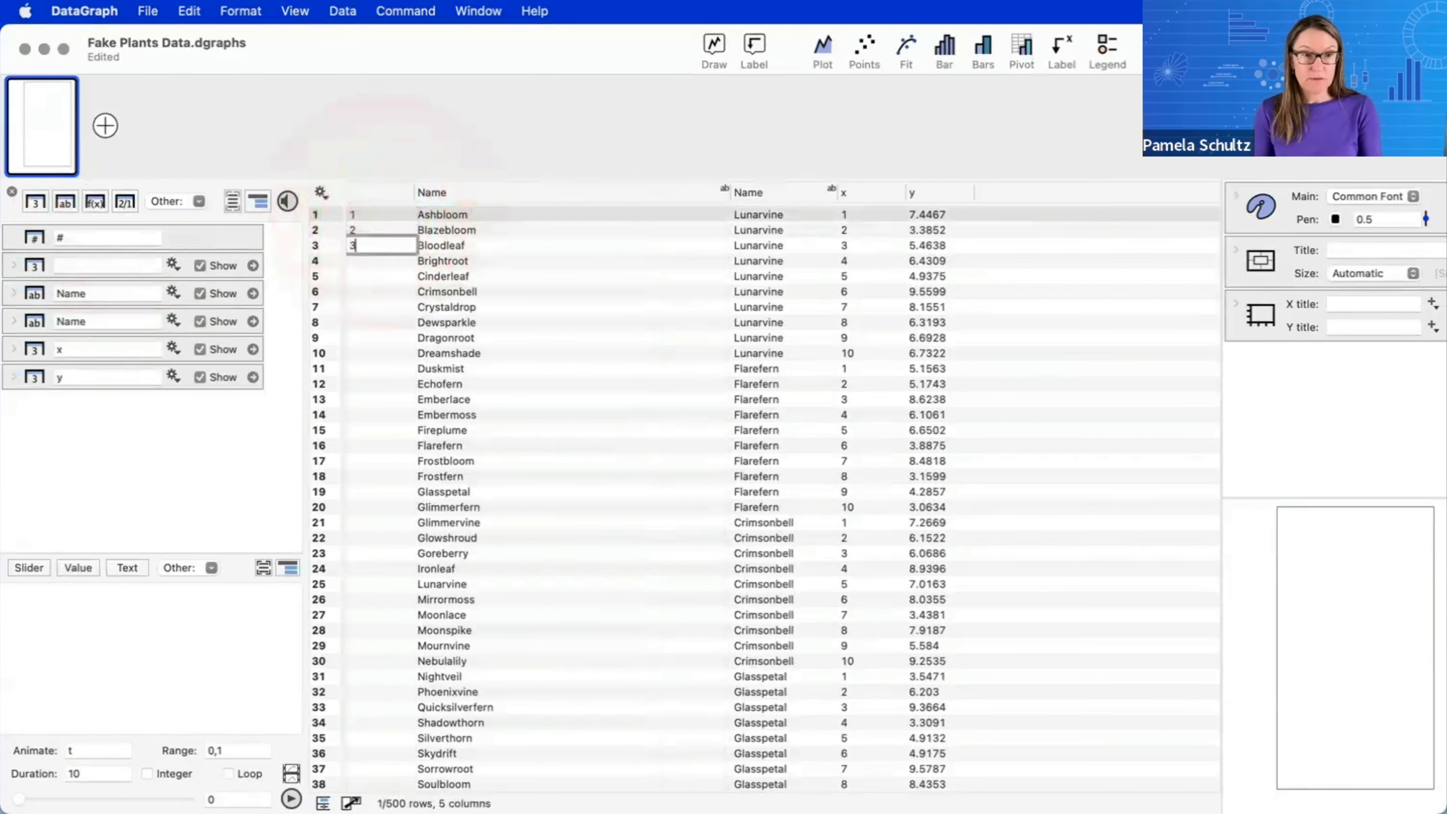
{"action": "key", "text": "Return"}
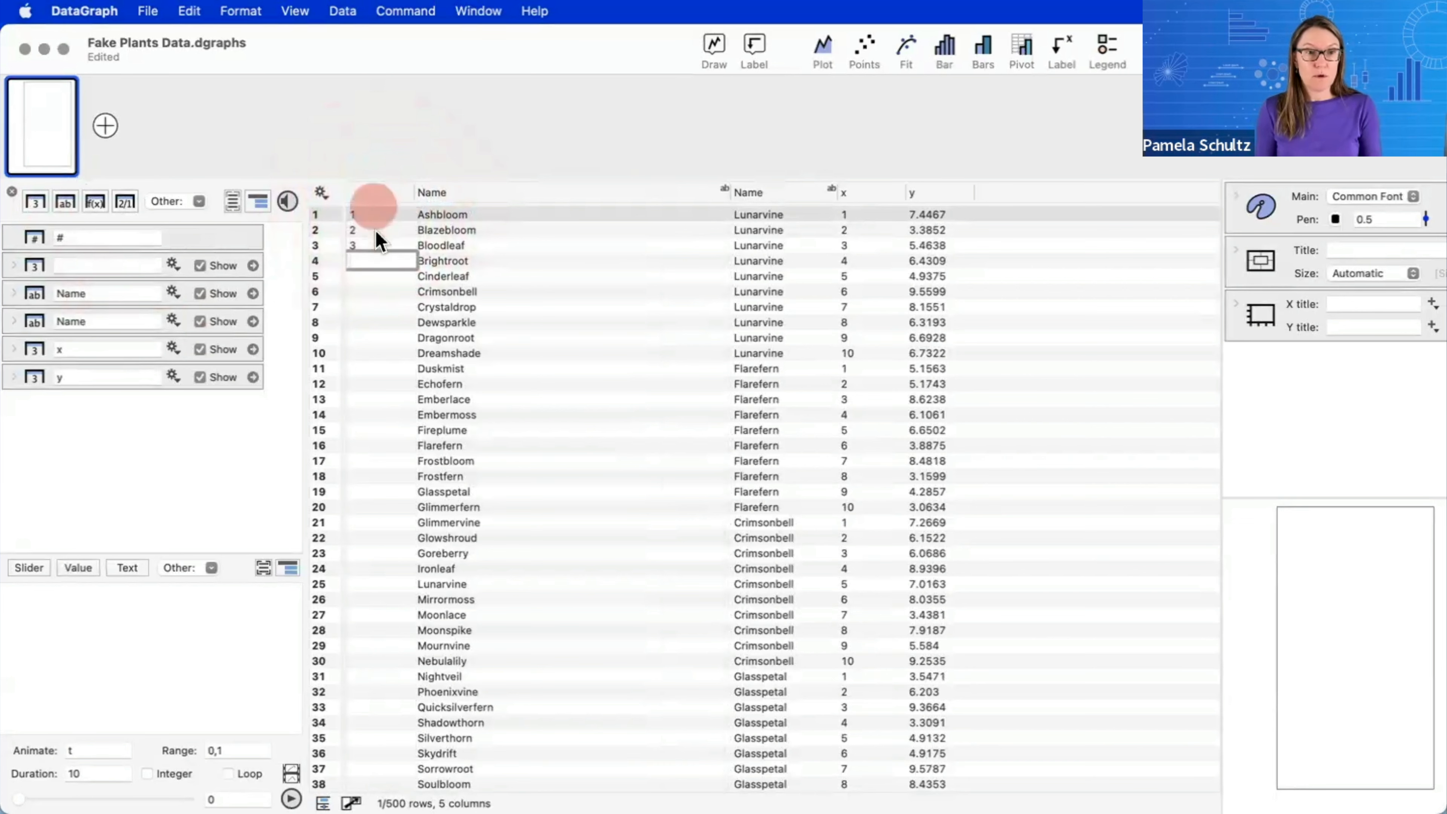
- Fill rows 1 to 50 of the unnamed number column with the sequence 1,2,3,... to number every unique name
{"action": "left_click_drag", "start_coordinate": [373, 216], "coordinate": [385, 530]}
{"action": "scroll", "coordinate": [385, 530], "scroll_direction": "down", "scroll_amount": 3}
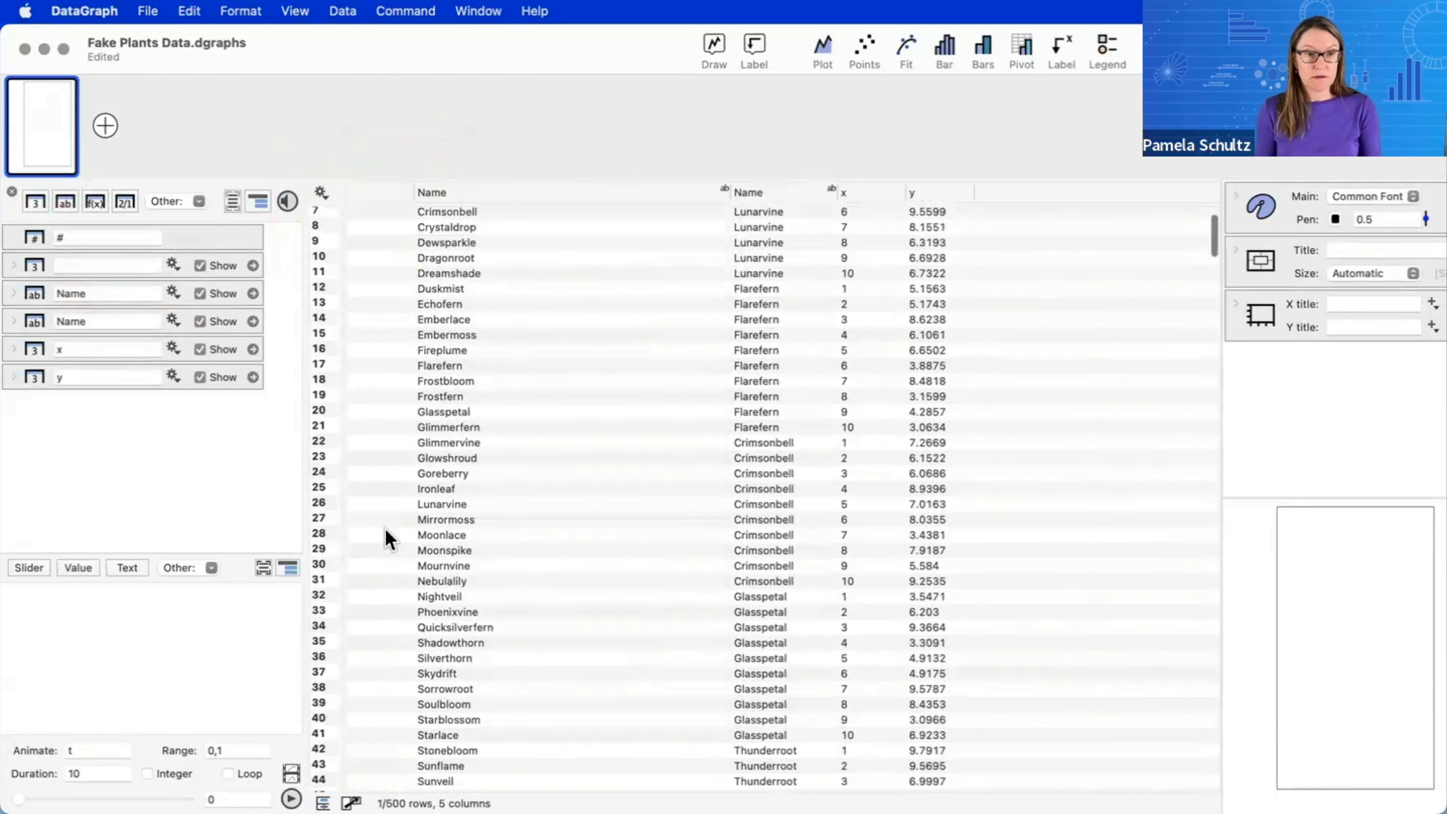
{"action": "scroll", "coordinate": [385, 530], "scroll_direction": "up", "scroll_amount": 3}
{"action": "left_click", "coordinate": [378, 226]}
{"action": "left_click_drag", "start_coordinate": [376, 218], "coordinate": [394, 356]}
{"action": "scroll", "coordinate": [391, 519], "scroll_direction": "down", "scroll_amount": 10}
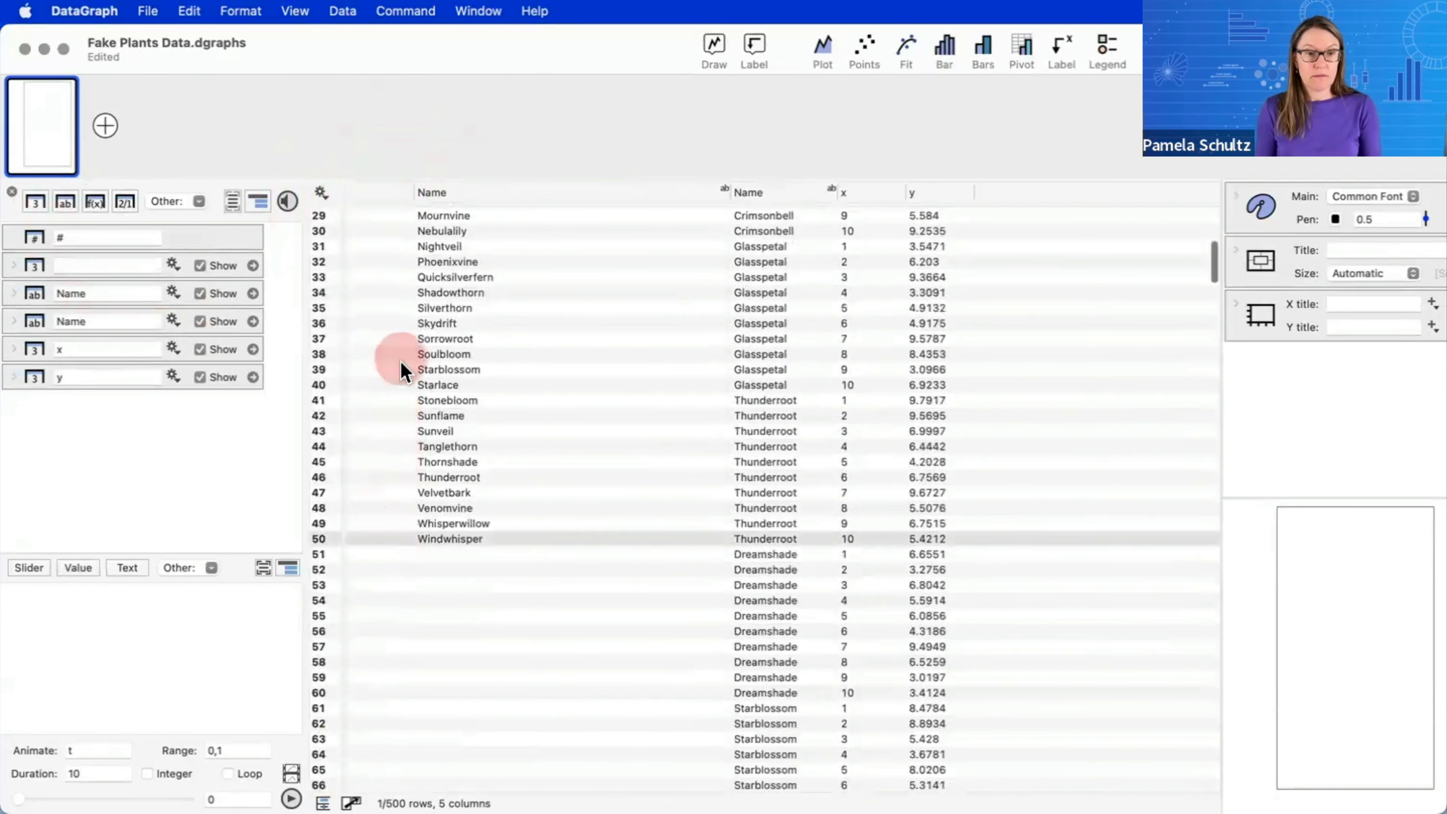
{"action": "scroll", "coordinate": [398, 292], "scroll_direction": "up", "scroll_amount": 10}
{"action": "left_click", "coordinate": [375, 224], "text": "shift"}
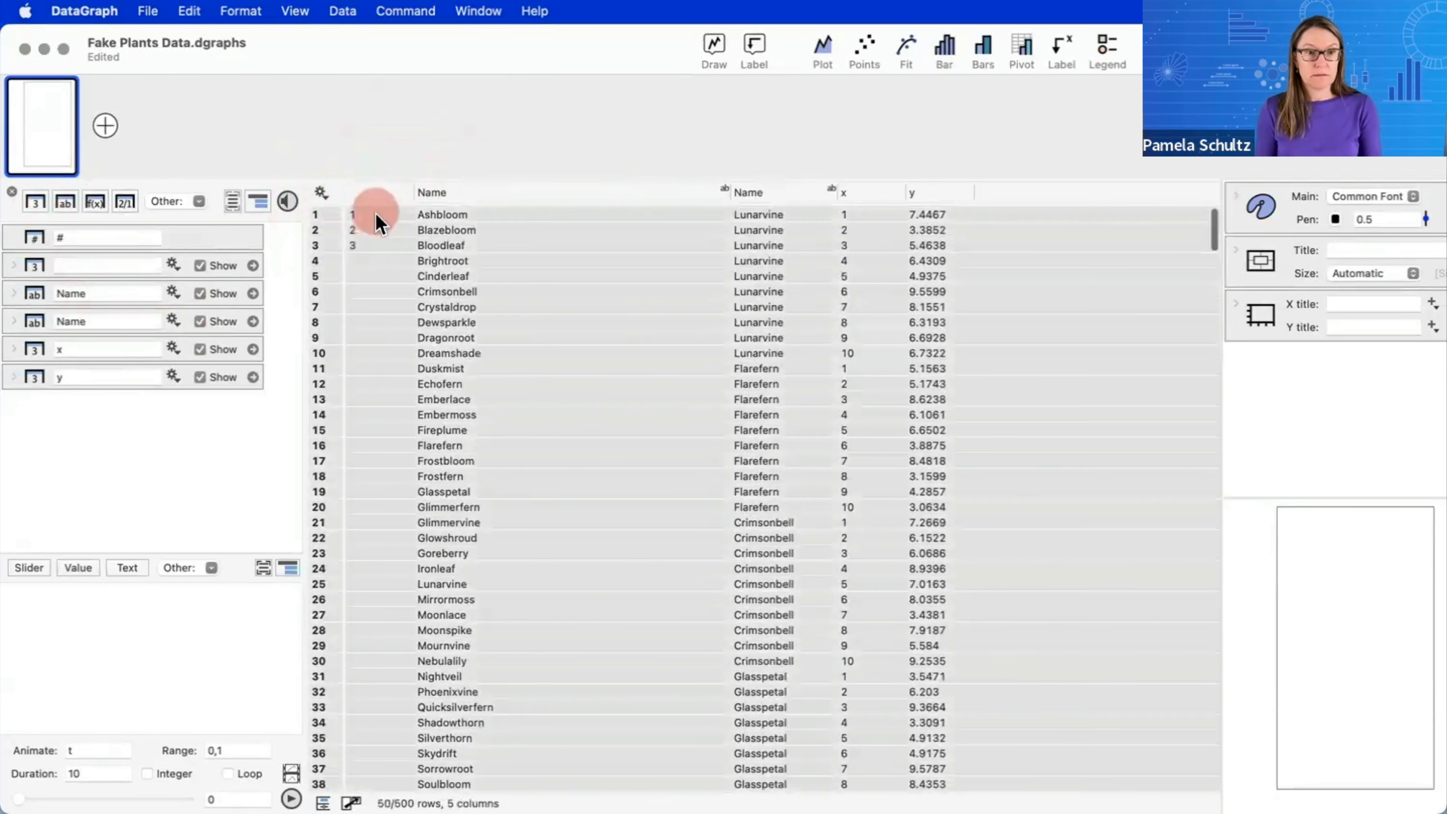
{"action": "scroll", "coordinate": [386, 262], "scroll_direction": "down", "scroll_amount": 12}
{"action": "scroll", "coordinate": [382, 267], "scroll_direction": "up", "scroll_amount": 12}
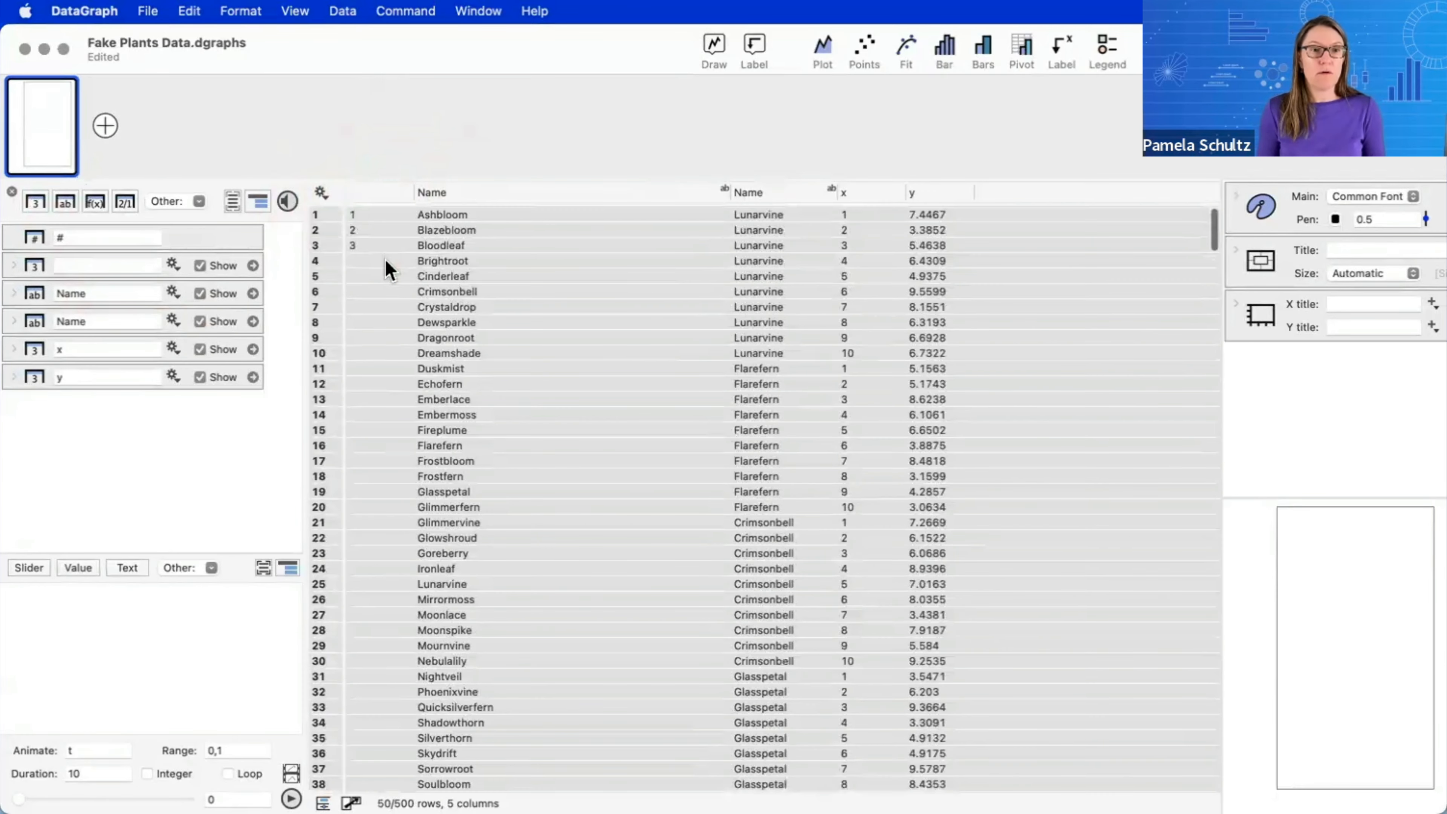
{"action": "right_click", "coordinate": [375, 267]}
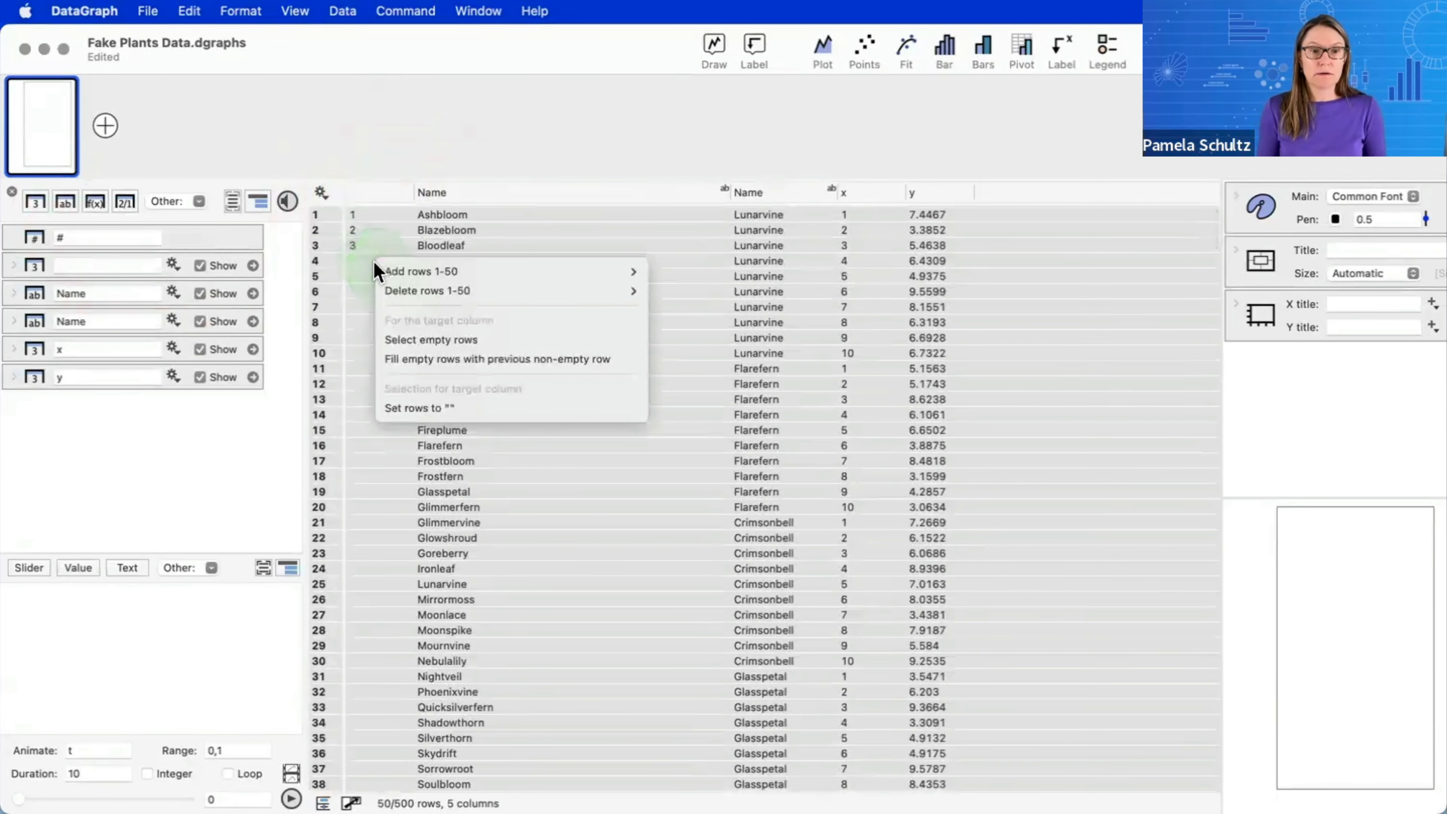
{"action": "left_click", "coordinate": [378, 197]}
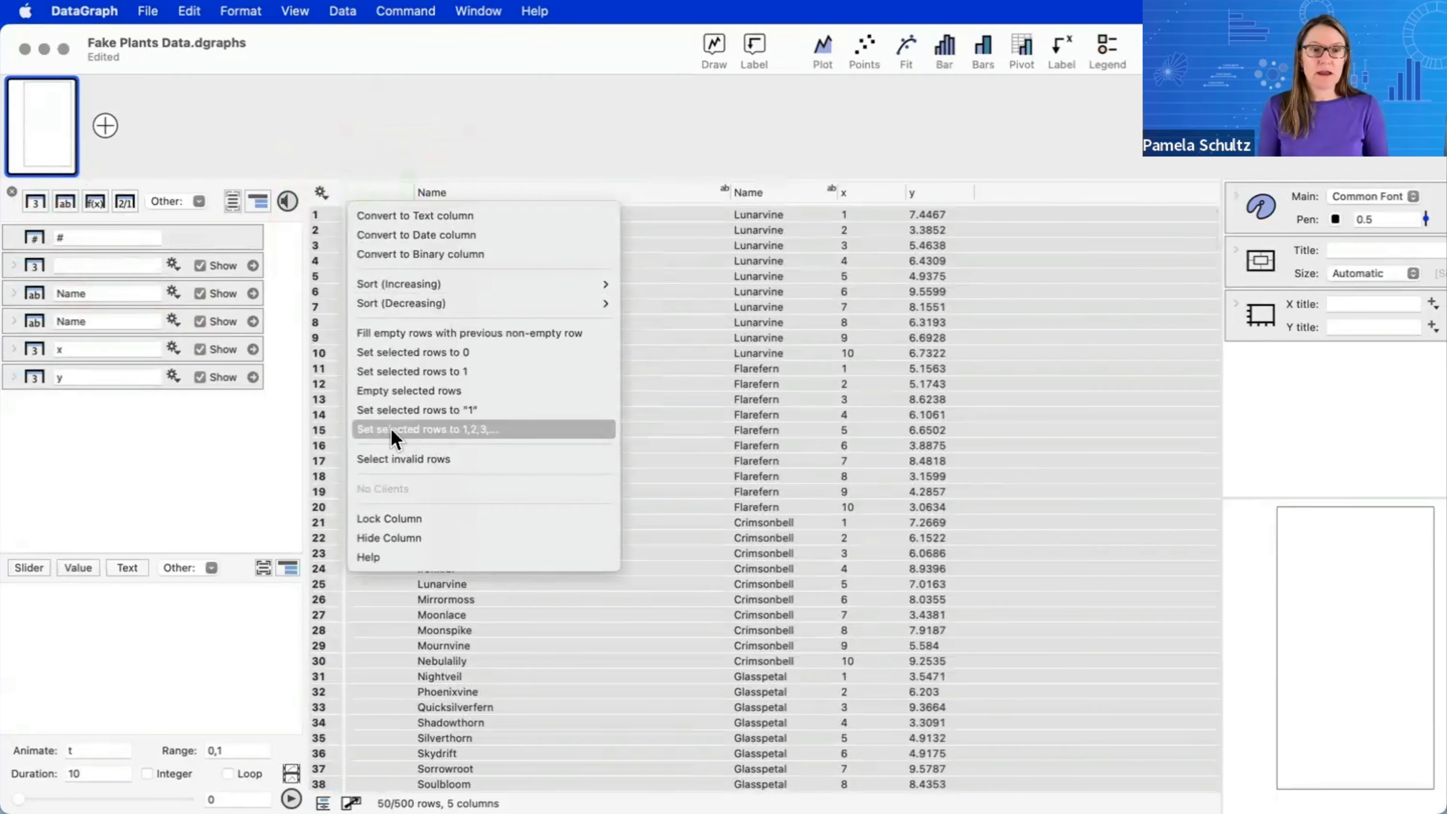
{"action": "left_click", "coordinate": [488, 431]}
{"action": "scroll", "coordinate": [407, 588], "scroll_direction": "down", "scroll_amount": 10}
{"action": "scroll", "coordinate": [407, 588], "scroll_direction": "up", "scroll_amount": 10}
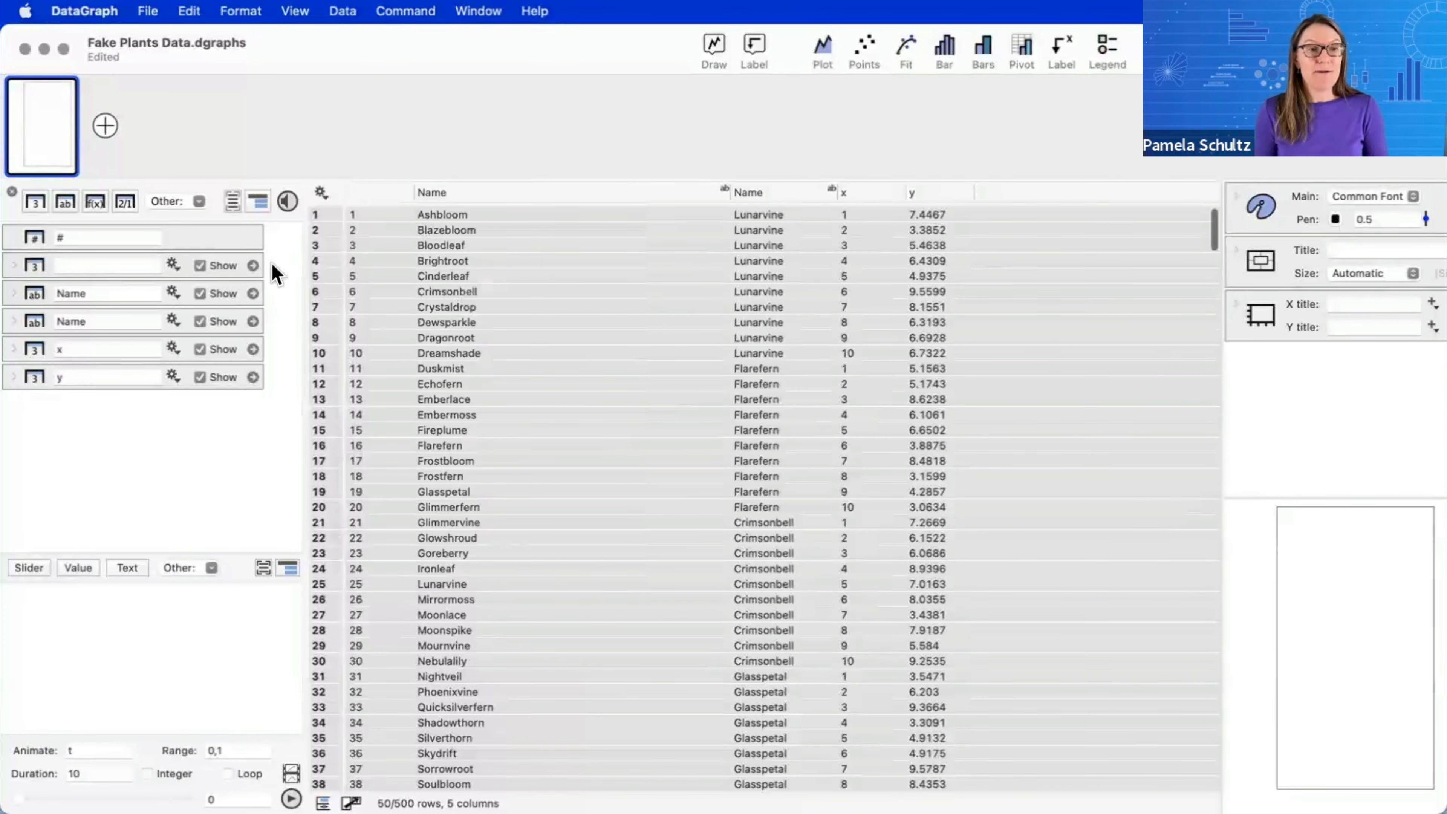
- Group the number column and the unique-name column as Names, and name the number column ID
{"action": "left_click_drag", "start_coordinate": [278, 293], "coordinate": [234, 269]}
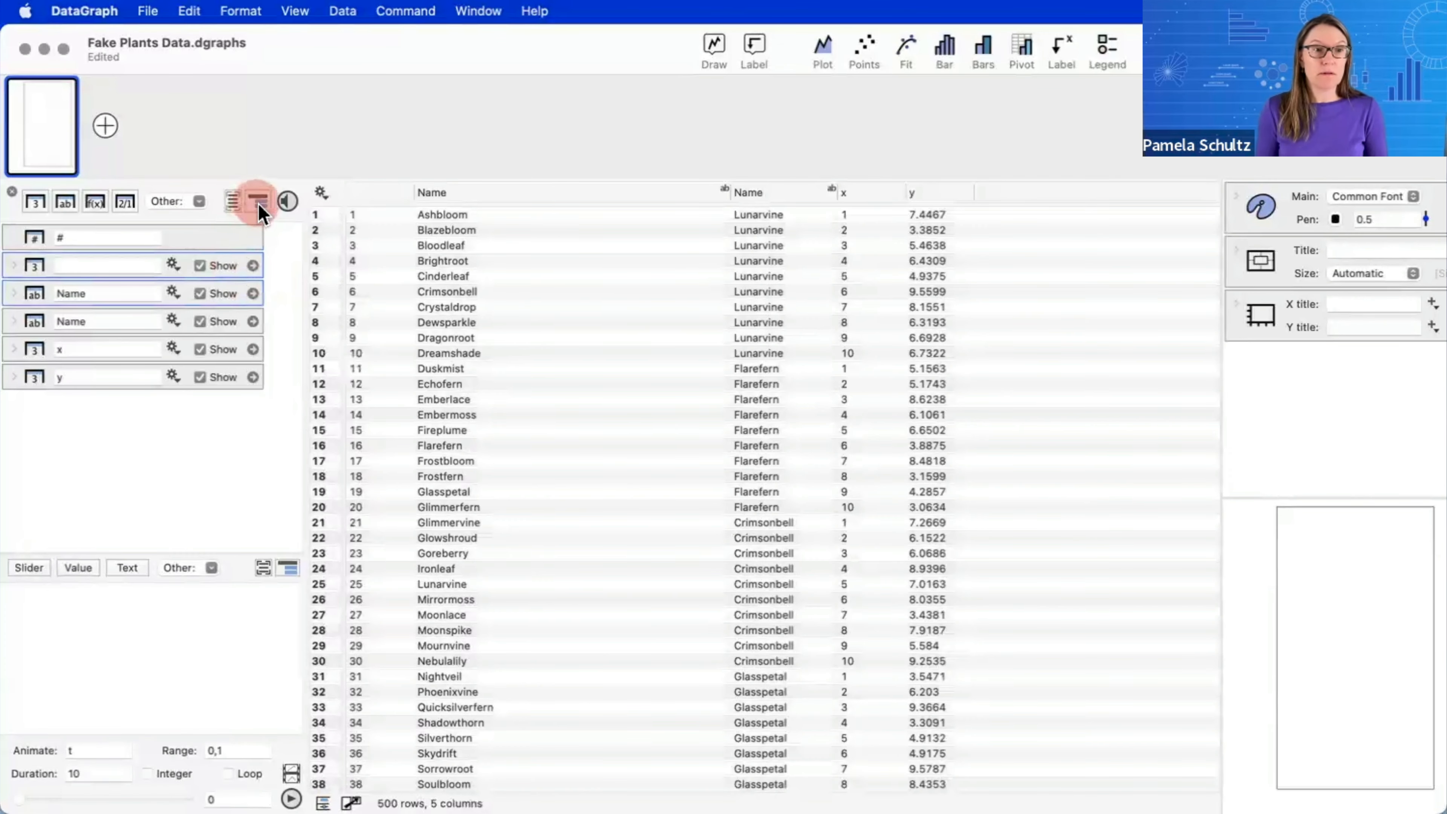
{"action": "left_click", "coordinate": [257, 203]}
{"action": "left_click", "coordinate": [122, 261]}
{"action": "type", "text": "I"}
{"action": "key", "text": "Return"}
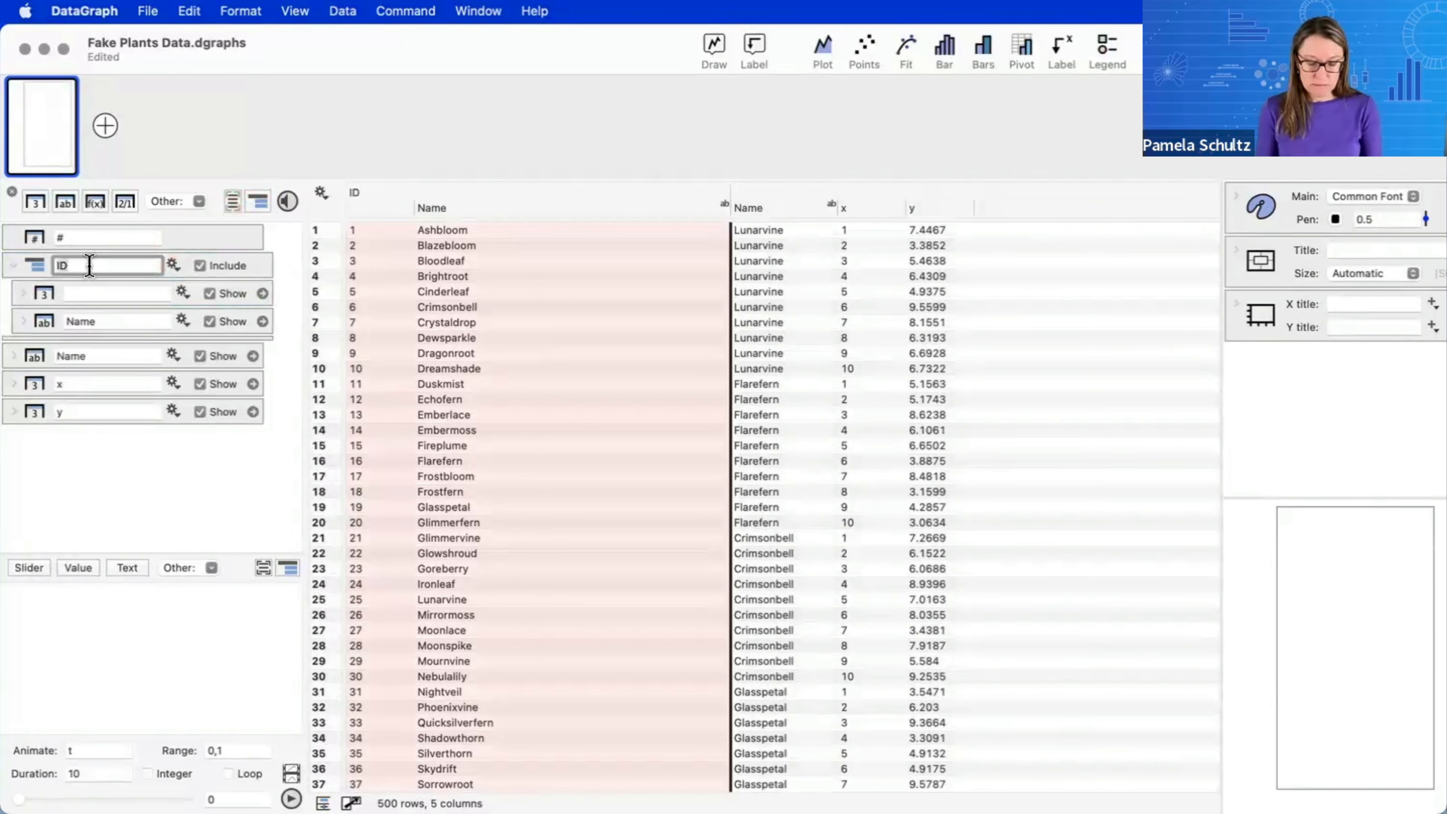
{"action": "type", "text": "Names"}
{"action": "left_click", "coordinate": [107, 293]}
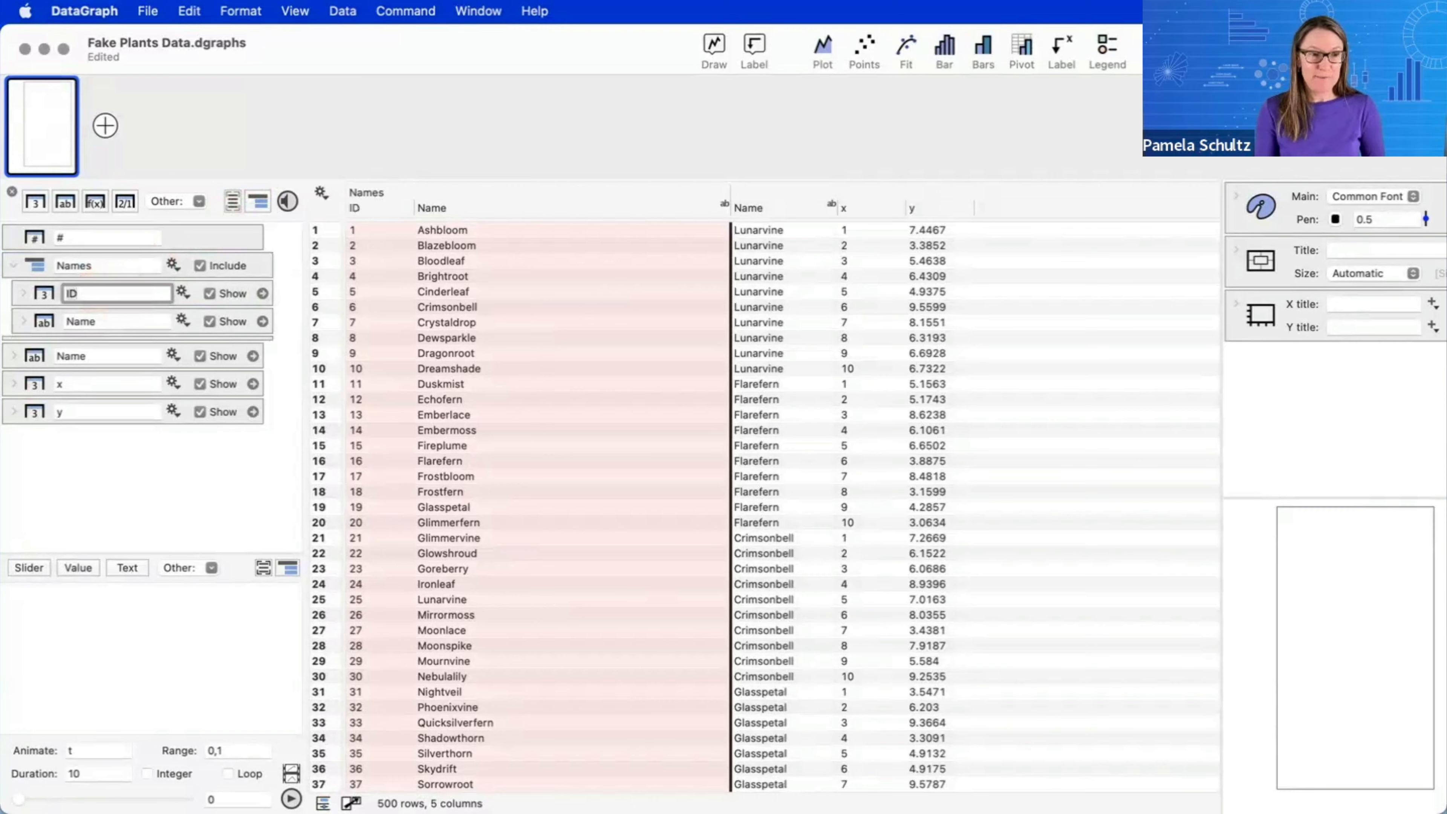
{"action": "scroll", "coordinate": [457, 442], "scroll_direction": "down", "scroll_amount": 10}
{"action": "scroll", "coordinate": [458, 436], "scroll_direction": "up", "scroll_amount": 7}
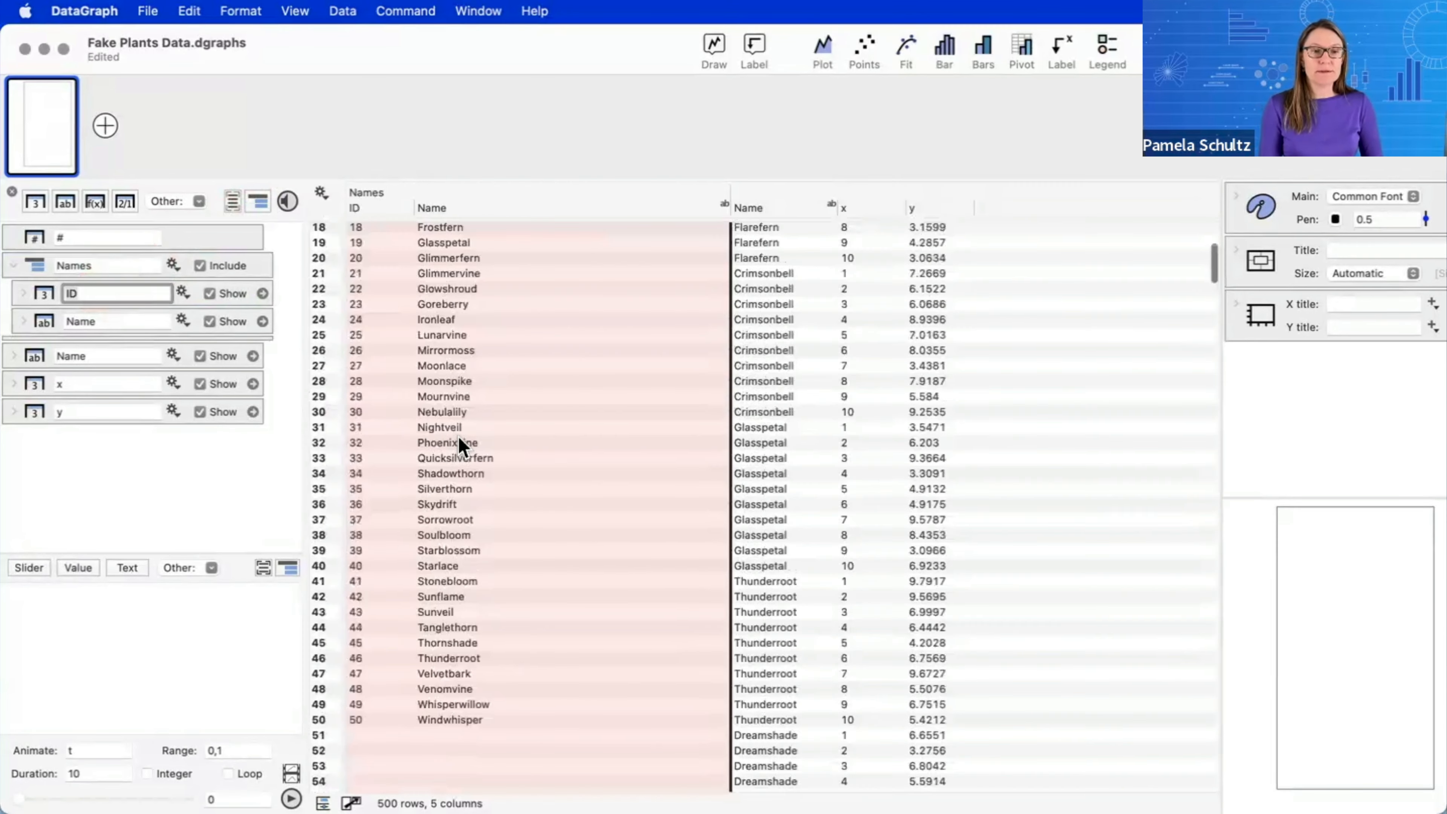
{"action": "scroll", "coordinate": [463, 533], "scroll_direction": "up", "scroll_amount": 4}
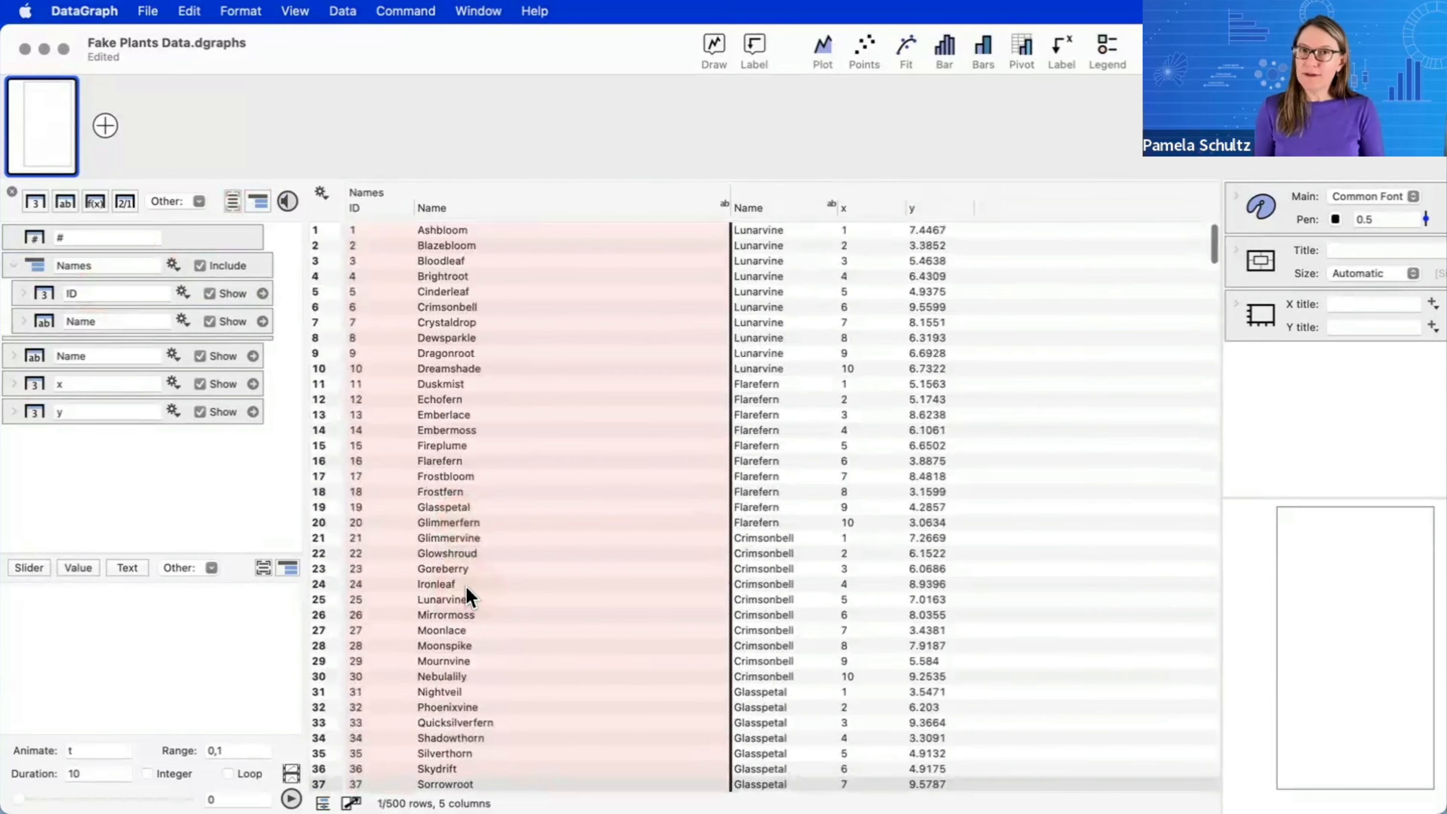
- Narrow the Name column in the Names group and check the rows around the end of the unique list
{"action": "left_click_drag", "start_coordinate": [729, 202], "coordinate": [595, 196]}
{"action": "scroll", "coordinate": [671, 690], "scroll_direction": "down", "scroll_amount": 10}
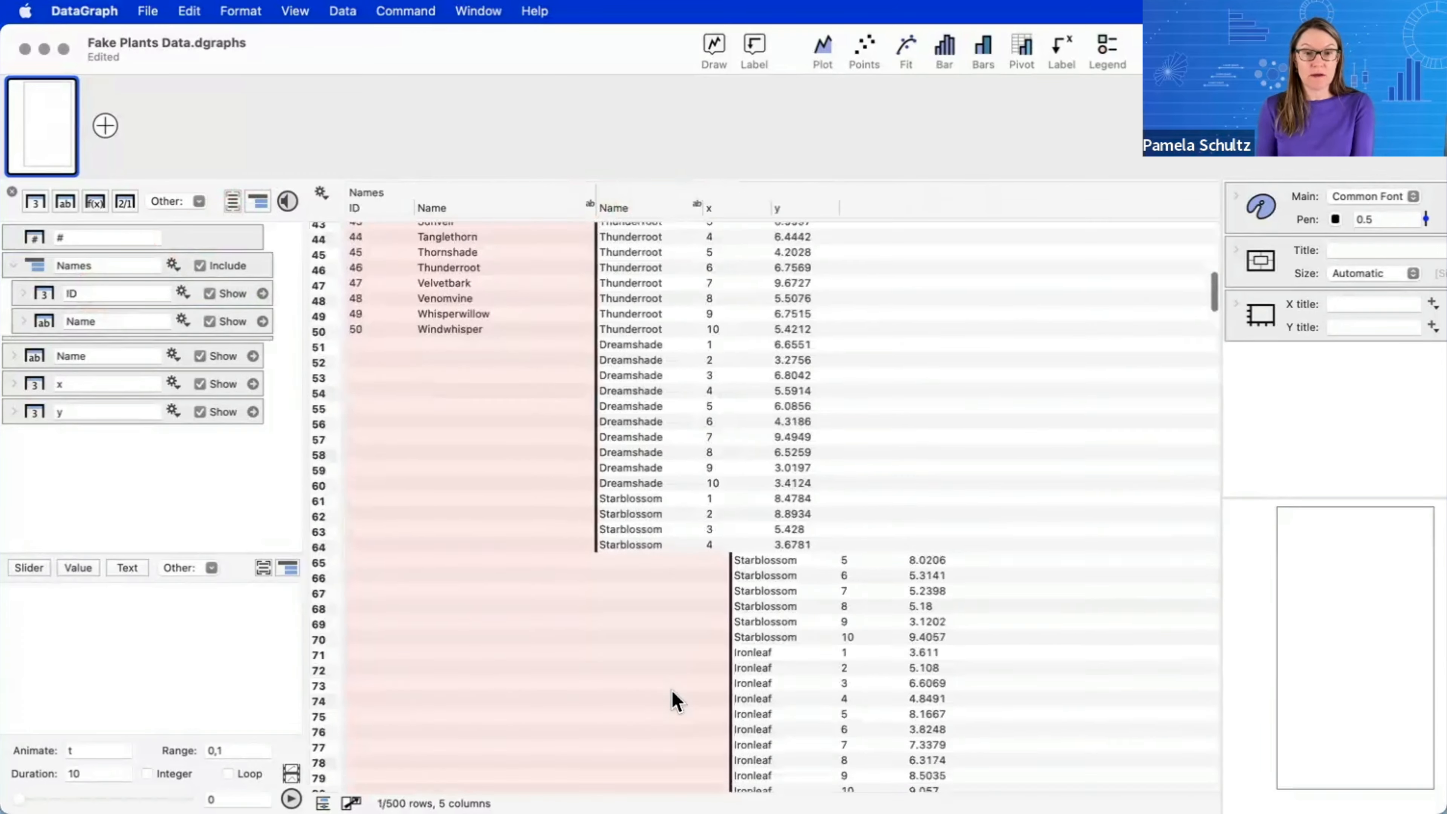
{"action": "scroll", "coordinate": [671, 690], "scroll_direction": "down", "scroll_amount": 6}
{"action": "scroll", "coordinate": [670, 672], "scroll_direction": "up", "scroll_amount": 12}
{"action": "left_click", "coordinate": [670, 643]}
{"action": "scroll", "coordinate": [670, 647], "scroll_direction": "down", "scroll_amount": 12}
{"action": "scroll", "coordinate": [670, 647], "scroll_direction": "up", "scroll_amount": 9}
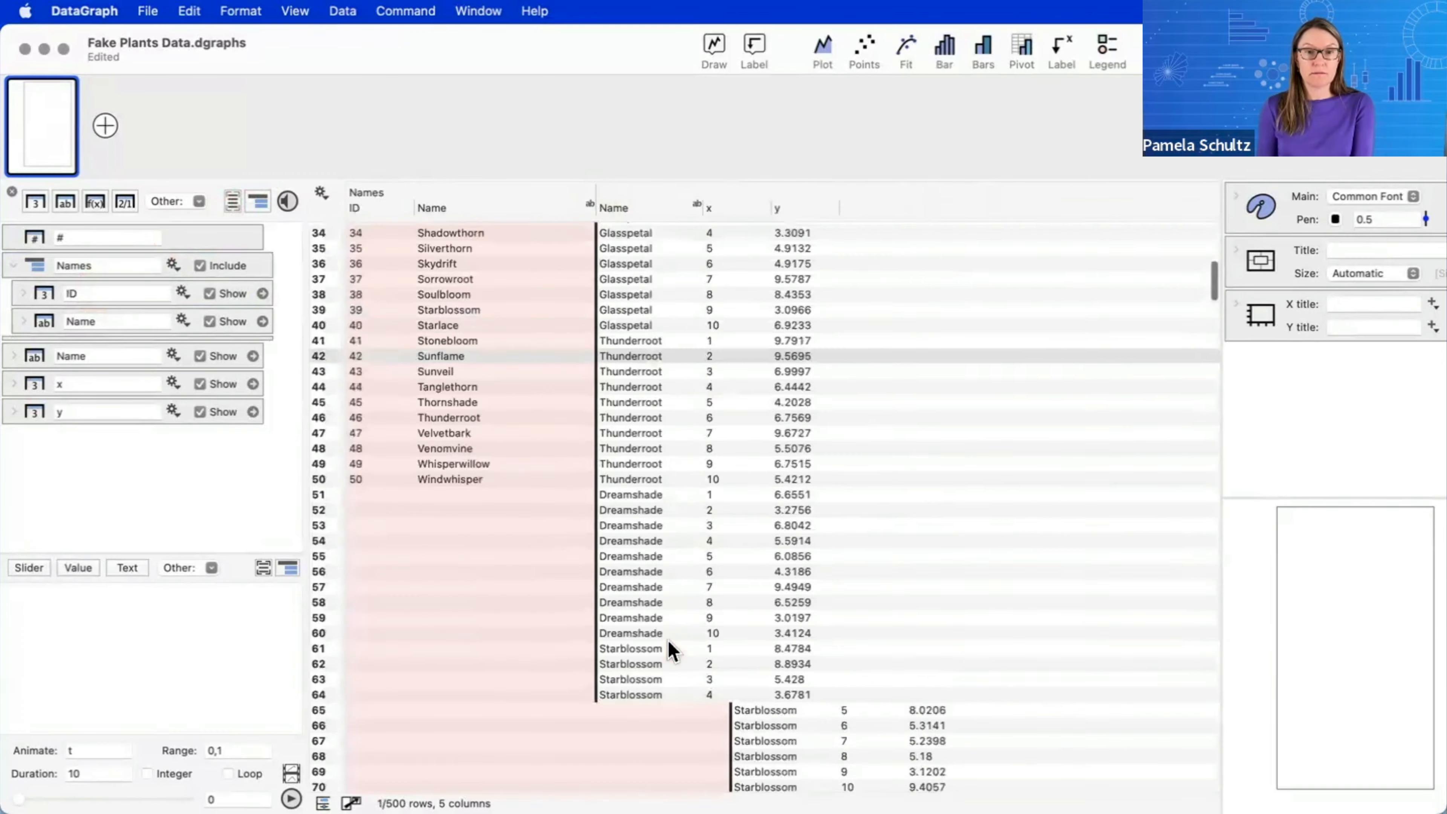
{"action": "left_click", "coordinate": [632, 712]}
{"action": "scroll", "coordinate": [649, 573], "scroll_direction": "up", "scroll_amount": 10}
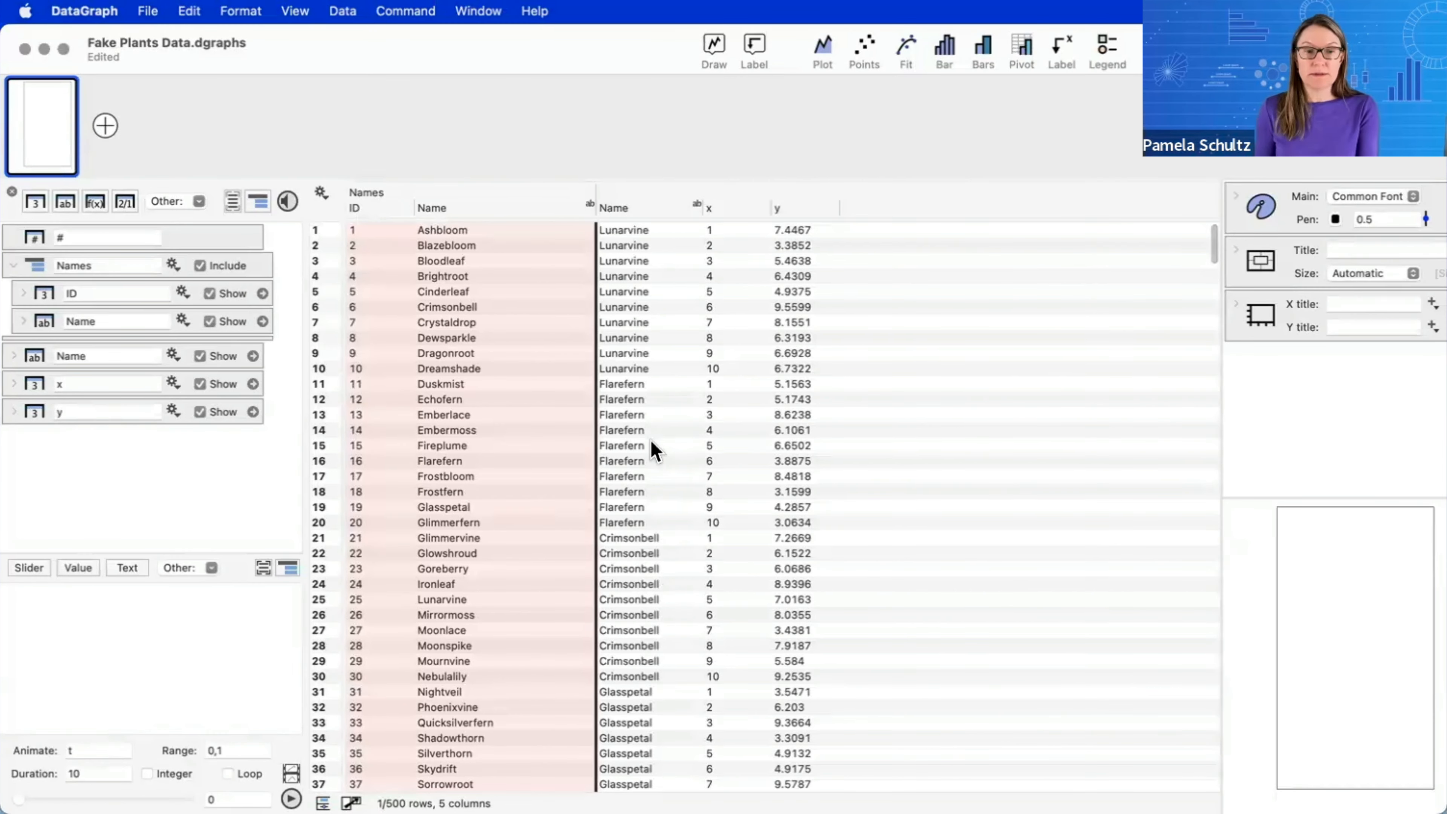
- Map the raw data's Name column to the ID column of the Names group
{"action": "left_click", "coordinate": [456, 209]}
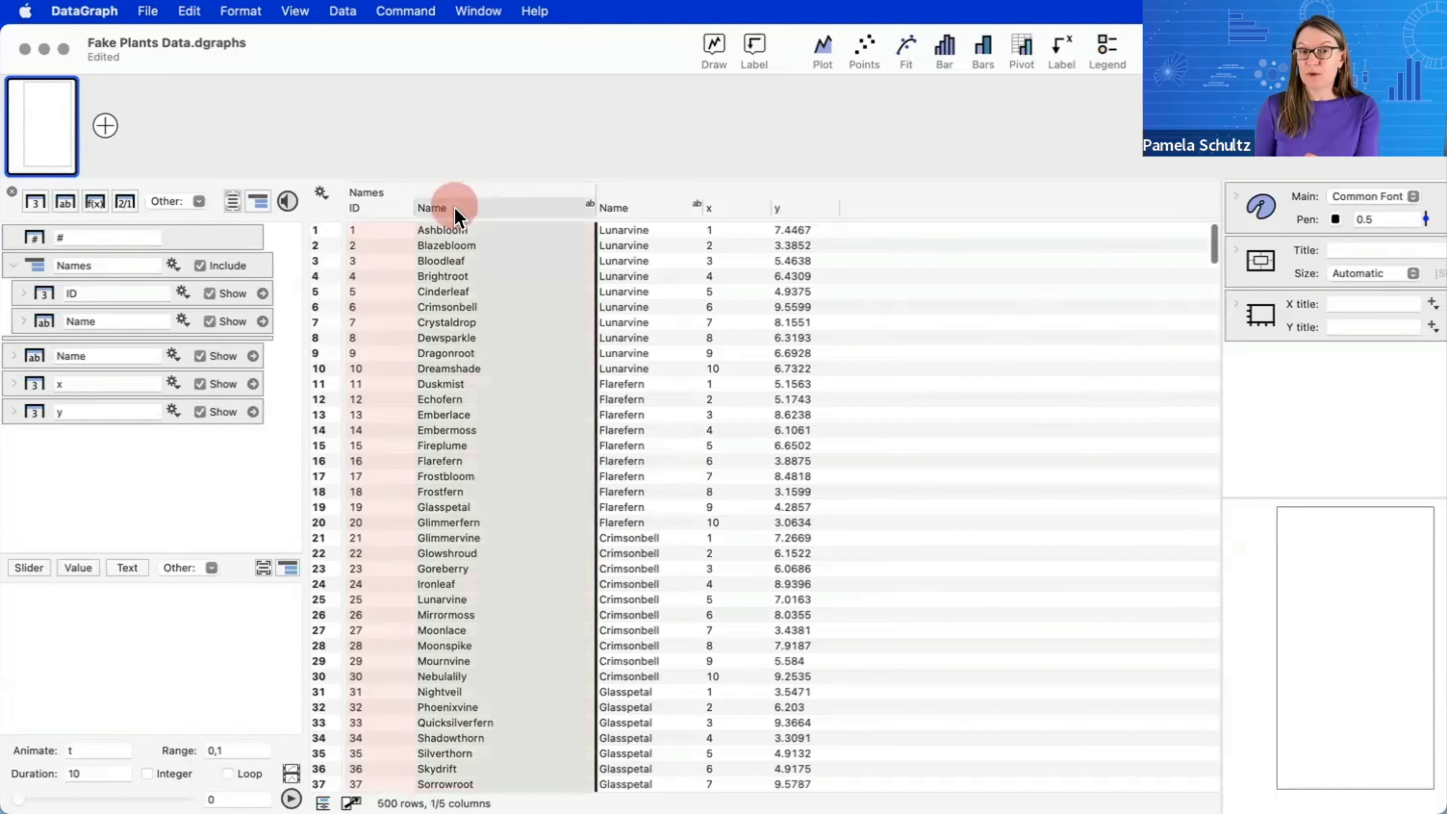
{"action": "scroll", "coordinate": [483, 401], "scroll_direction": "down", "scroll_amount": 5}
{"action": "scroll", "coordinate": [483, 402], "scroll_direction": "up", "scroll_amount": 5}
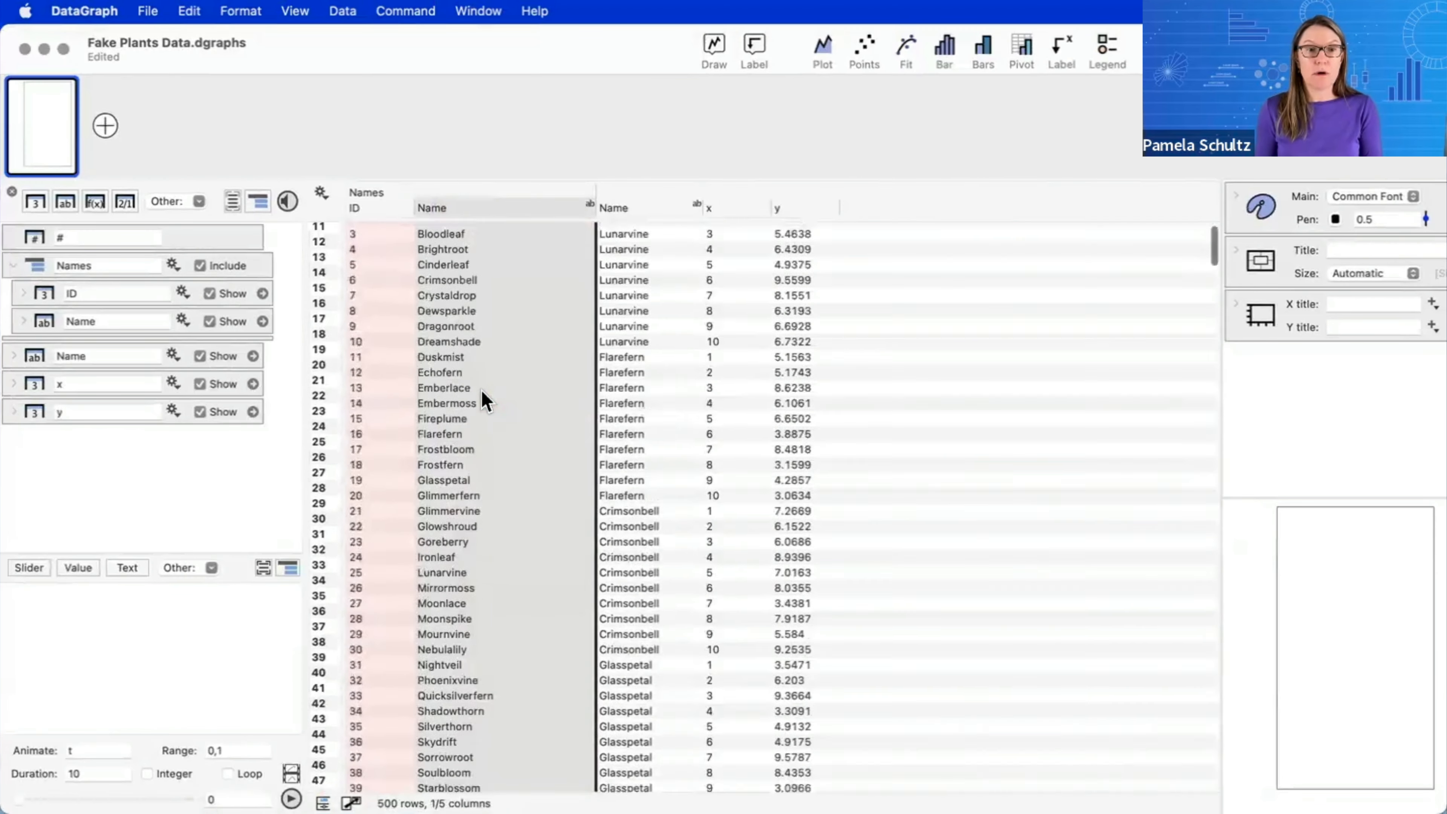
{"action": "left_click", "coordinate": [488, 308]}
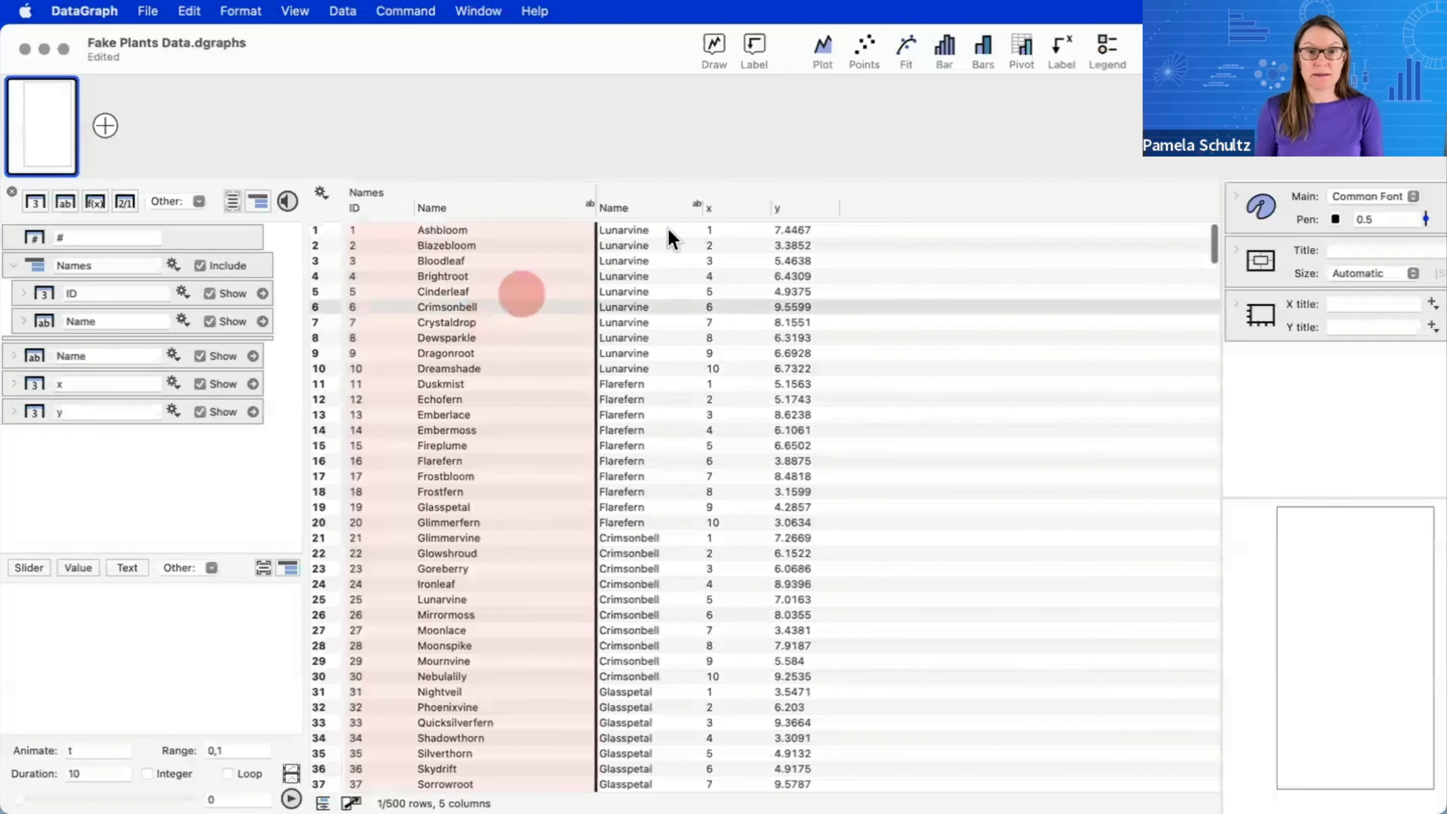
{"action": "left_click", "coordinate": [631, 214]}
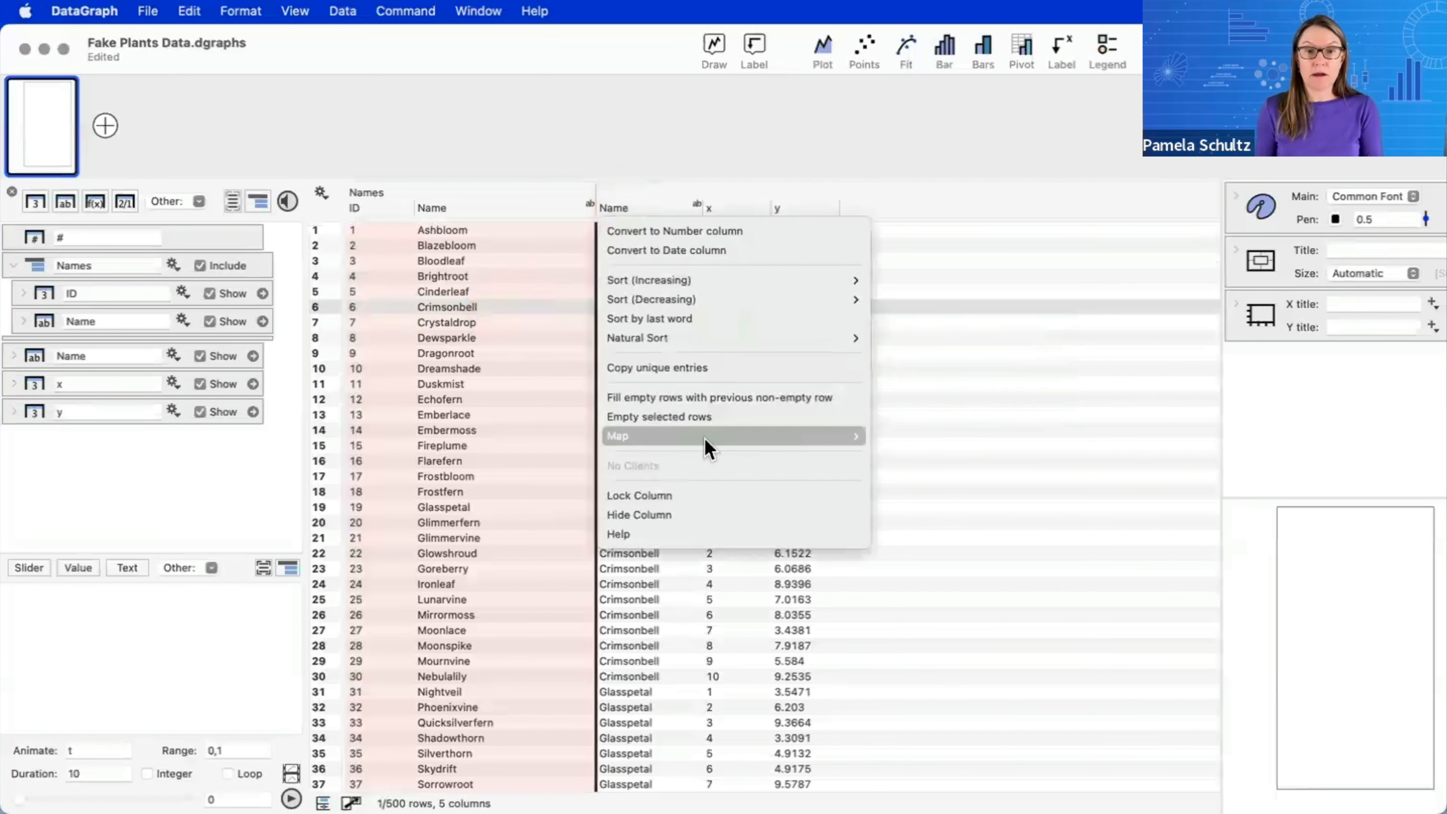
{"action": "mouse_move", "coordinate": [855, 436]}
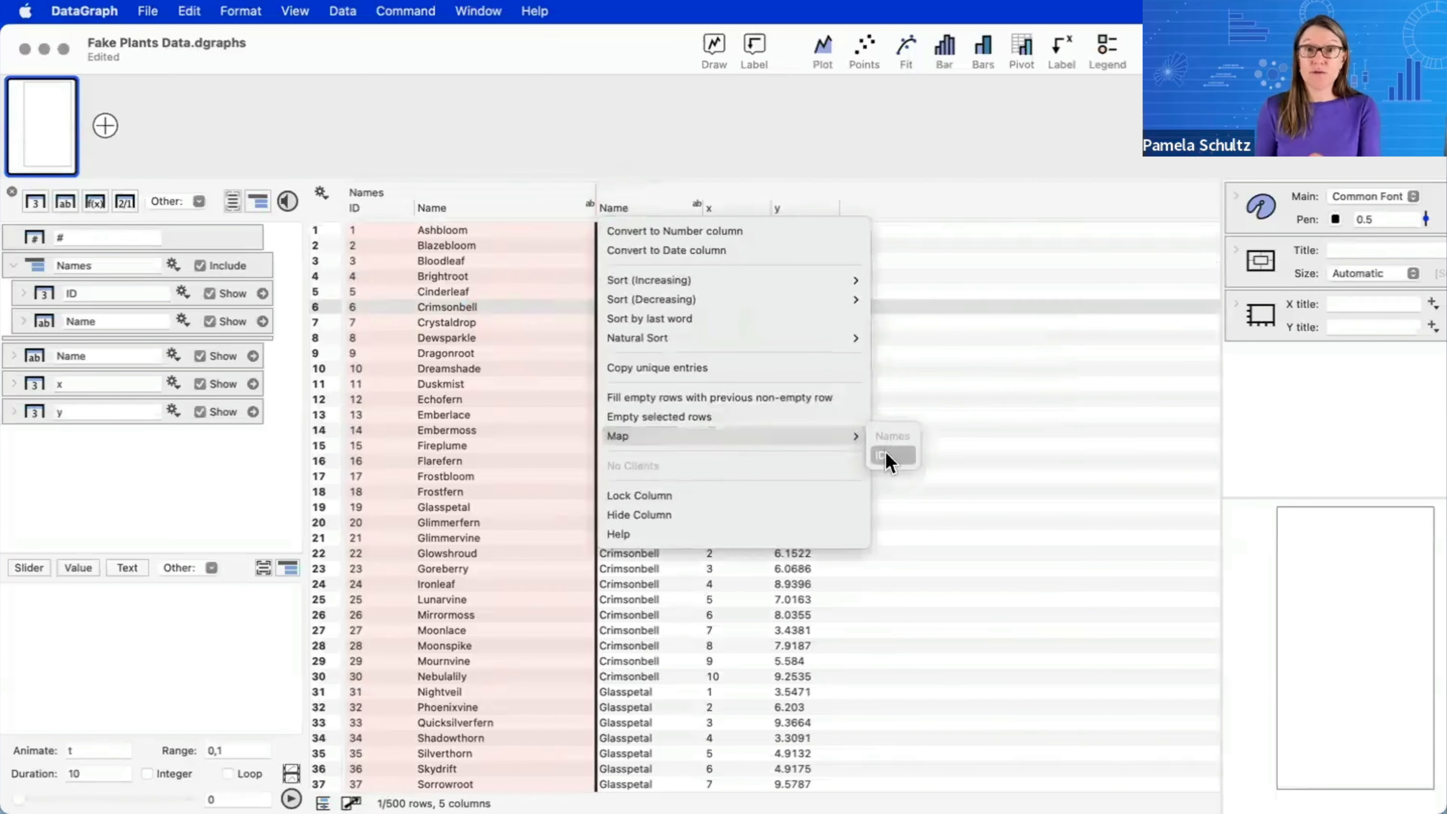
{"action": "left_click", "coordinate": [885, 453]}
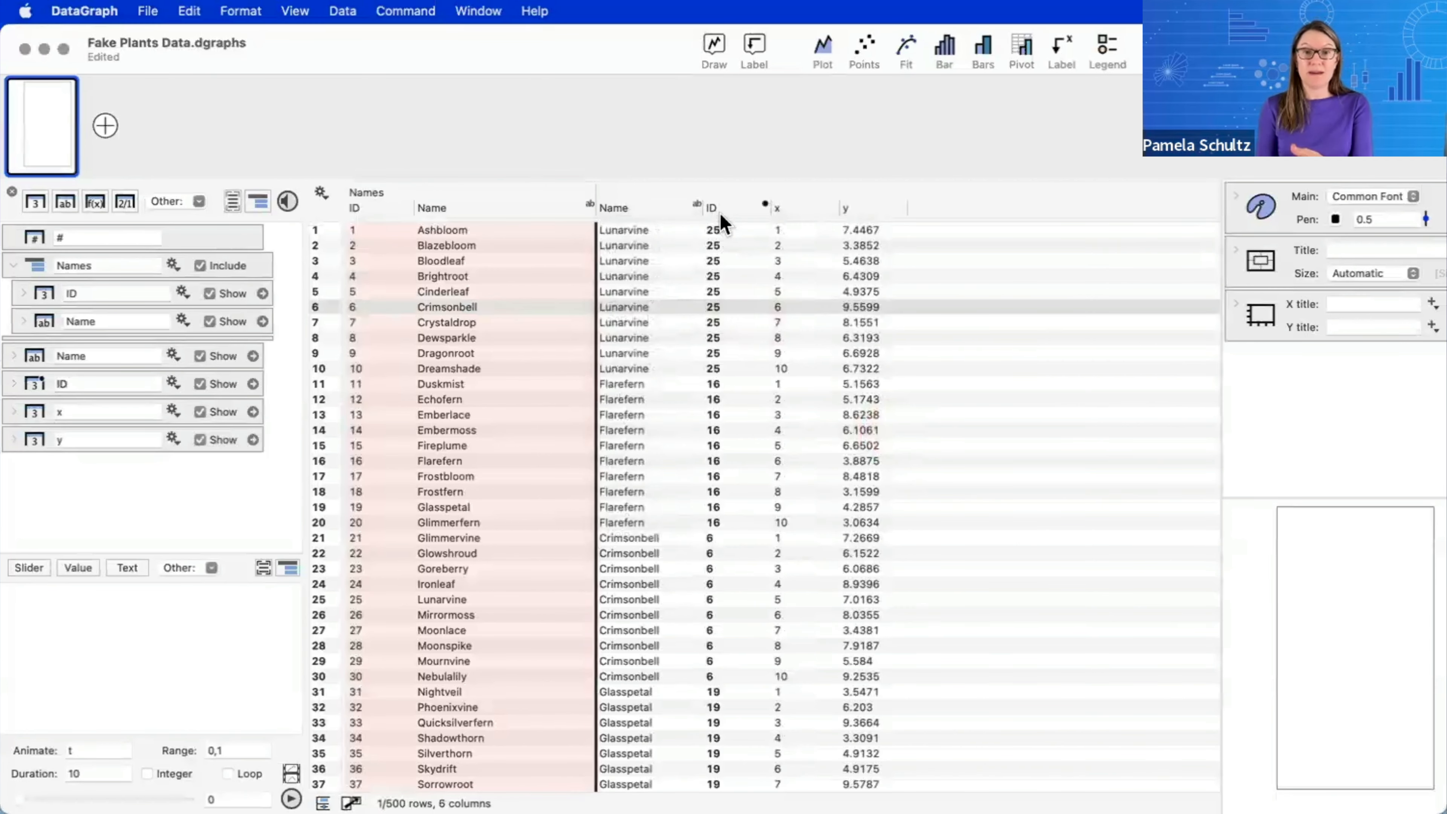
- Move the mapped ID column ahead of the raw data's Name column and look through the assigned IDs
{"action": "left_click_drag", "start_coordinate": [724, 208], "coordinate": [621, 213]}
{"action": "scroll", "coordinate": [722, 421], "scroll_direction": "down", "scroll_amount": 10}
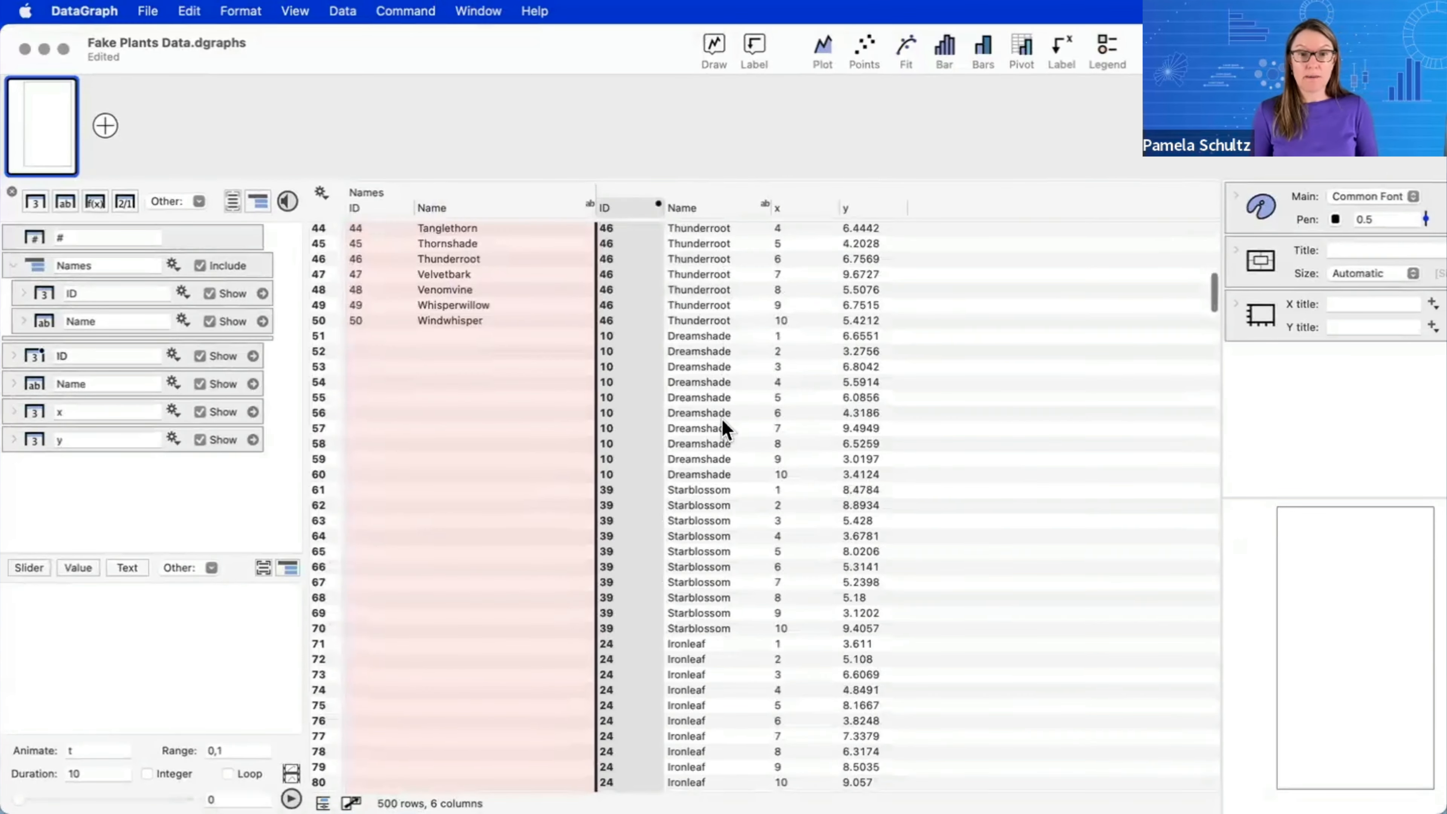
{"action": "scroll", "coordinate": [695, 370], "scroll_direction": "up", "scroll_amount": 15}
{"action": "left_click", "coordinate": [760, 445]}
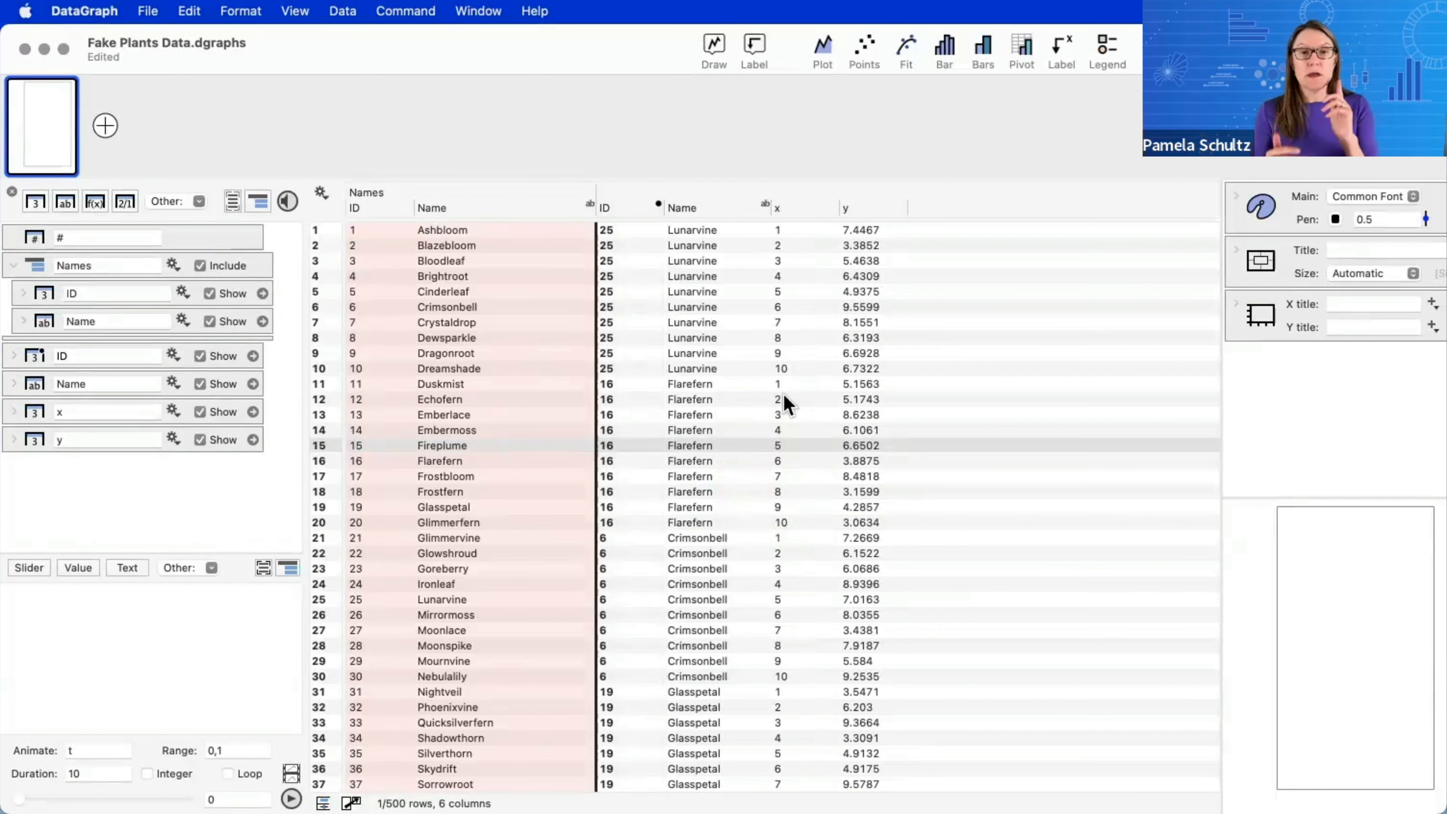
{"action": "left_click", "coordinate": [743, 364]}
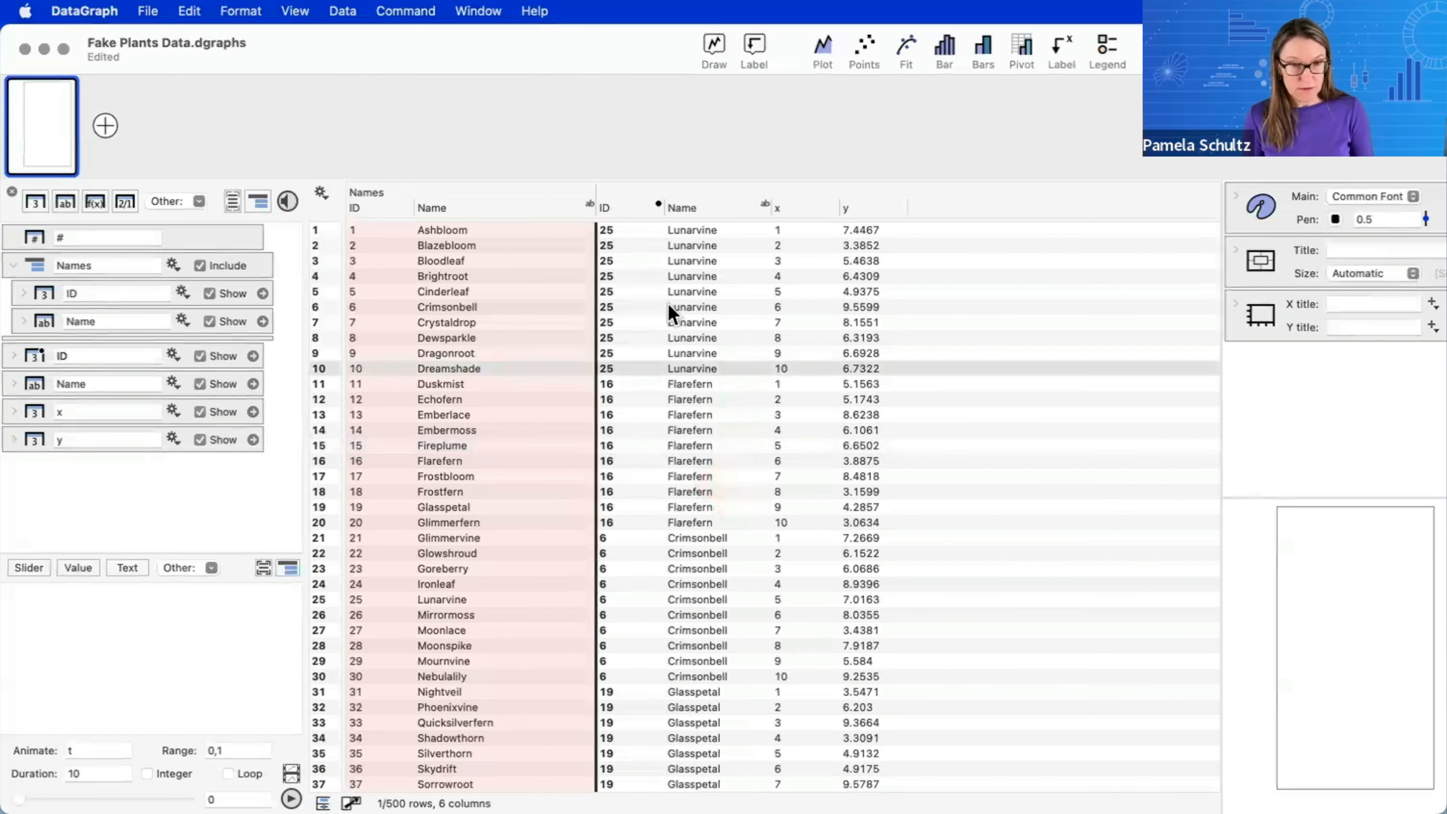
- Undo the ID mapping, the Names group, the number column and the unique name list, back to the raw data with an empty text column
{"action": "key", "text": "super+z"}
{"action": "key", "text": "super+z"}
{"action": "key", "text": "super+z"}
{"action": "key", "text": "super+z"}
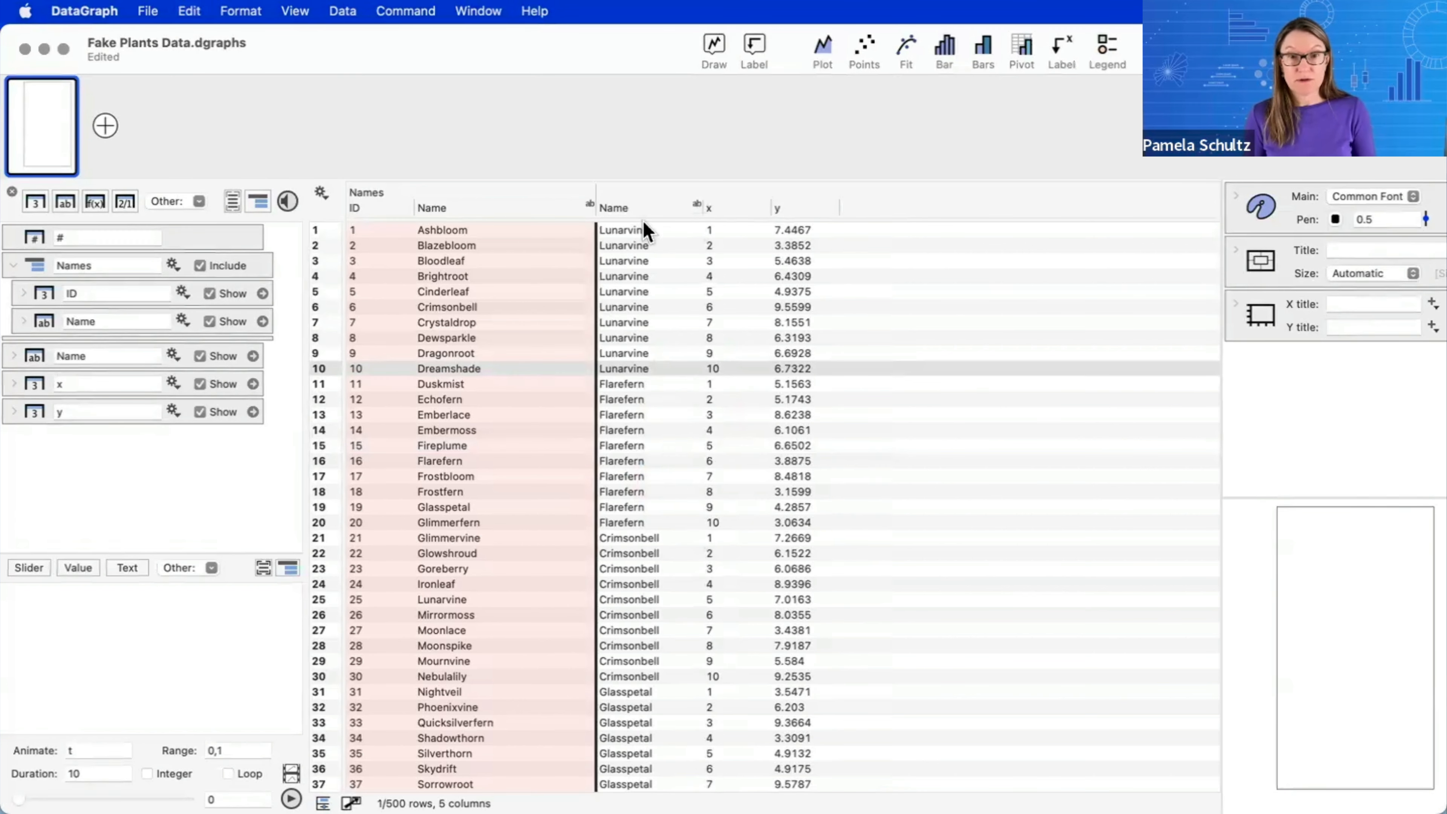
{"action": "key", "text": "super+z"}
{"action": "key", "text": "super+z"}
{"action": "key", "text": "super+z"}
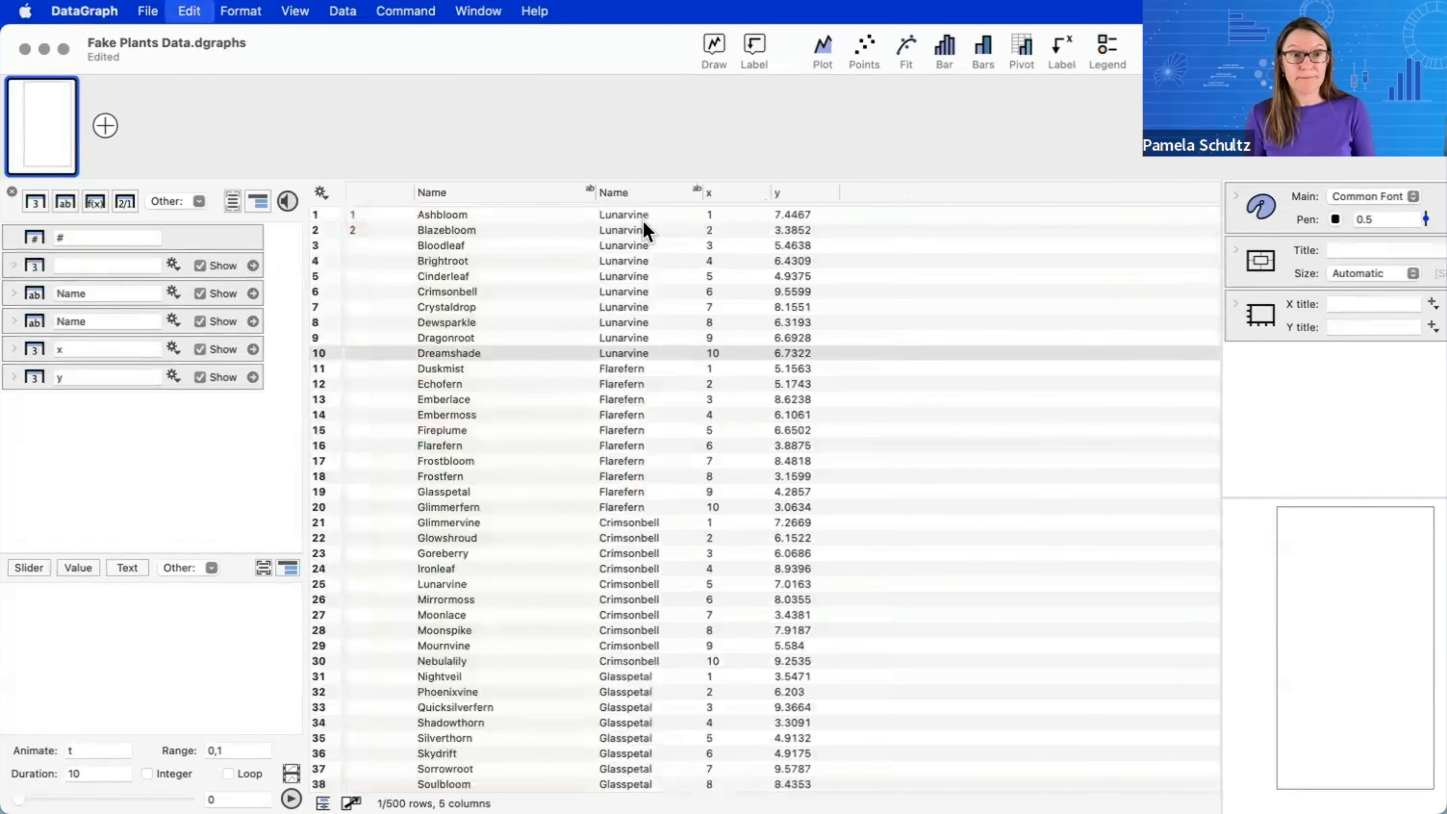
{"action": "key", "text": "super+z"}
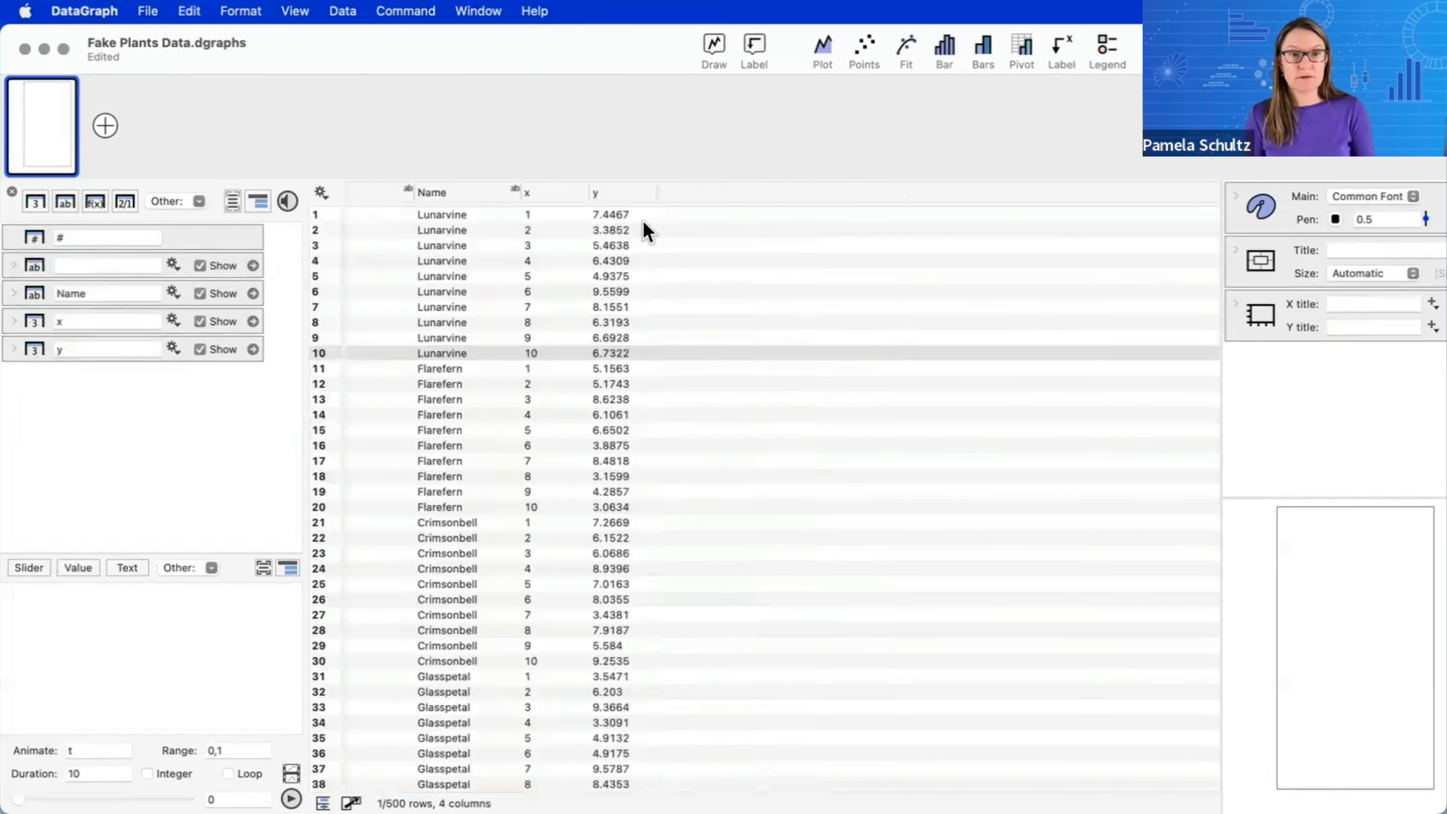
{"action": "key", "text": "super+z"}
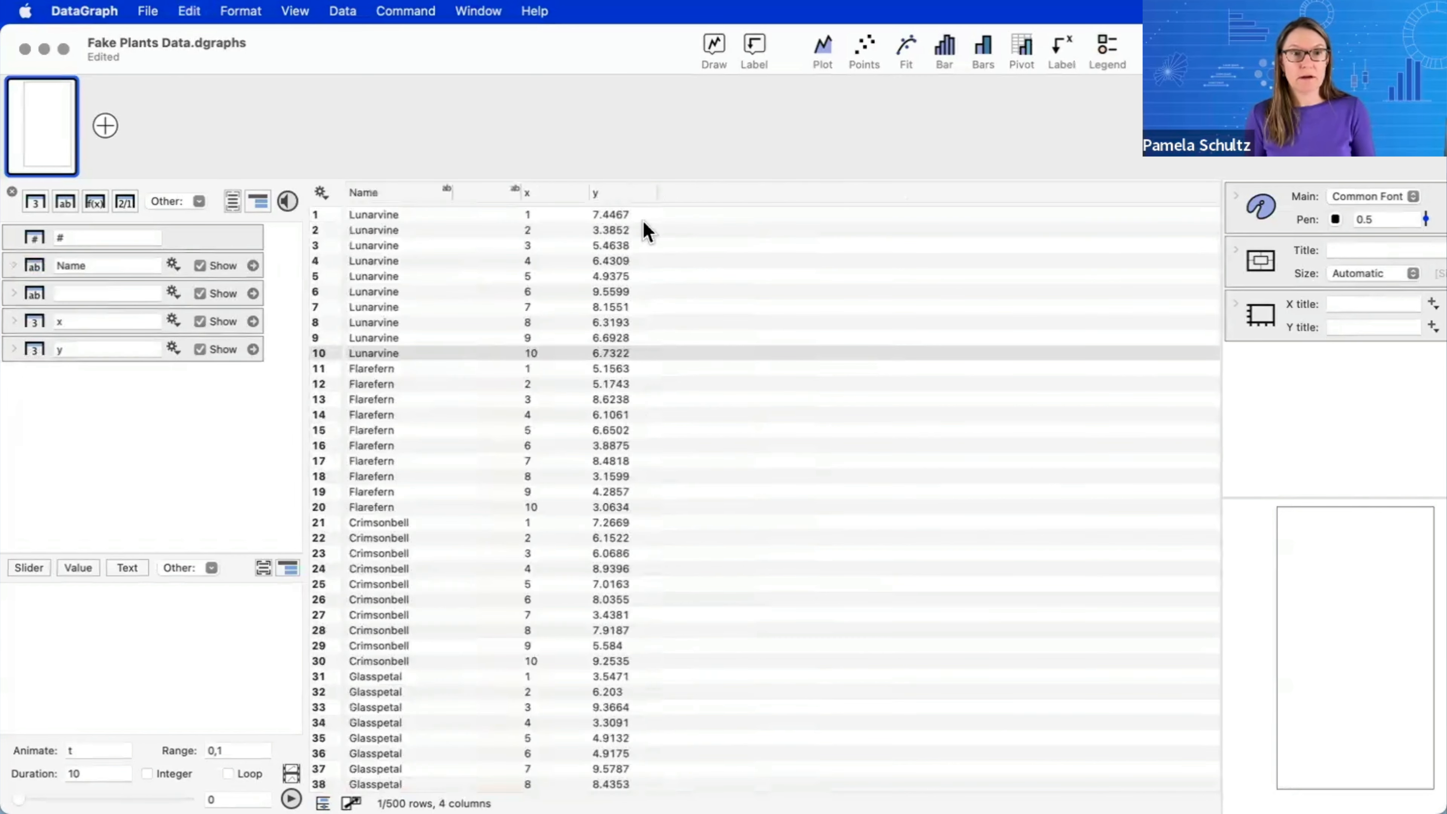
- Set the numeric values of the raw data's Name column to Sequence #
{"action": "left_click", "coordinate": [486, 199]}
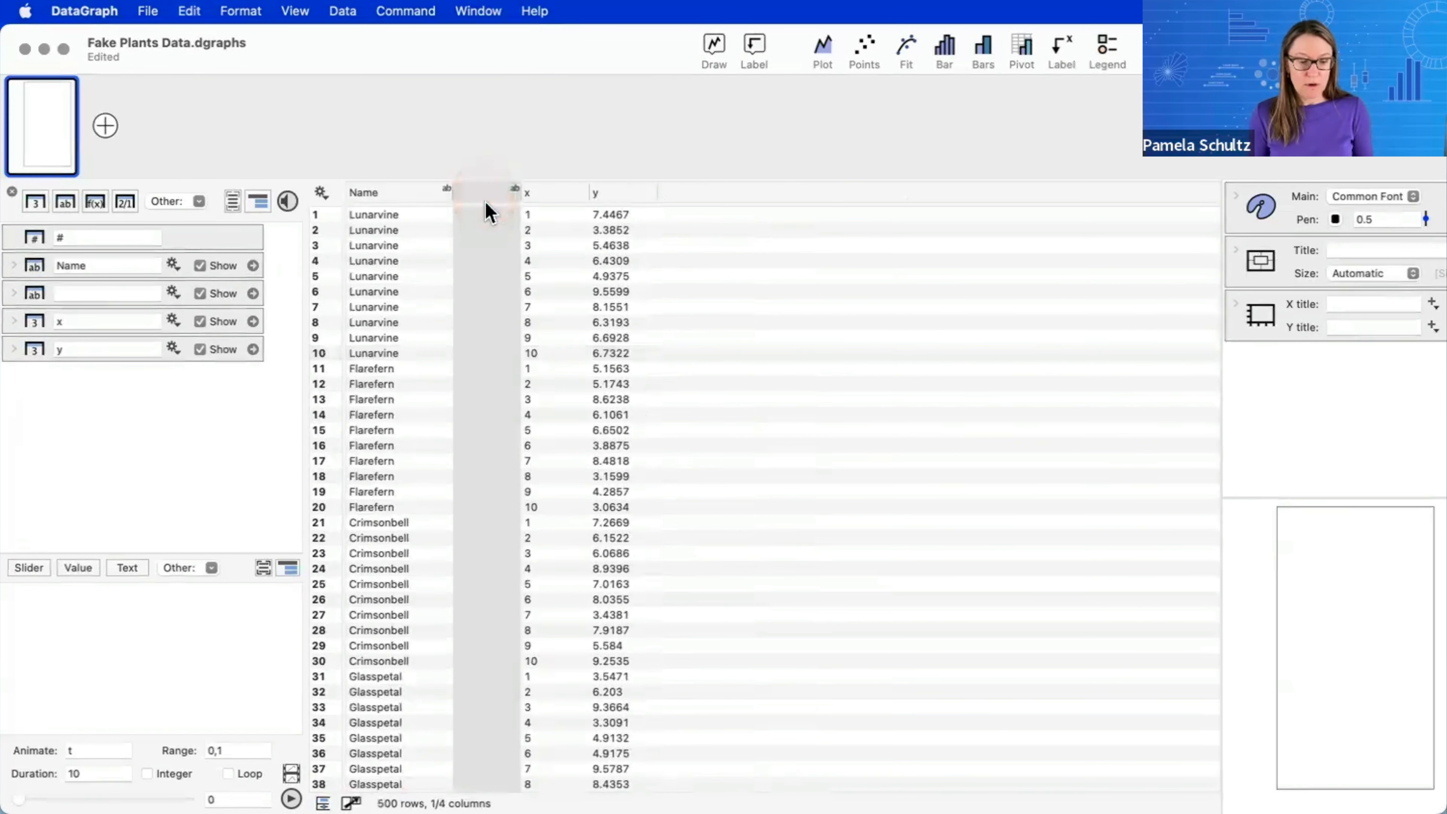
{"action": "left_click", "coordinate": [393, 193]}
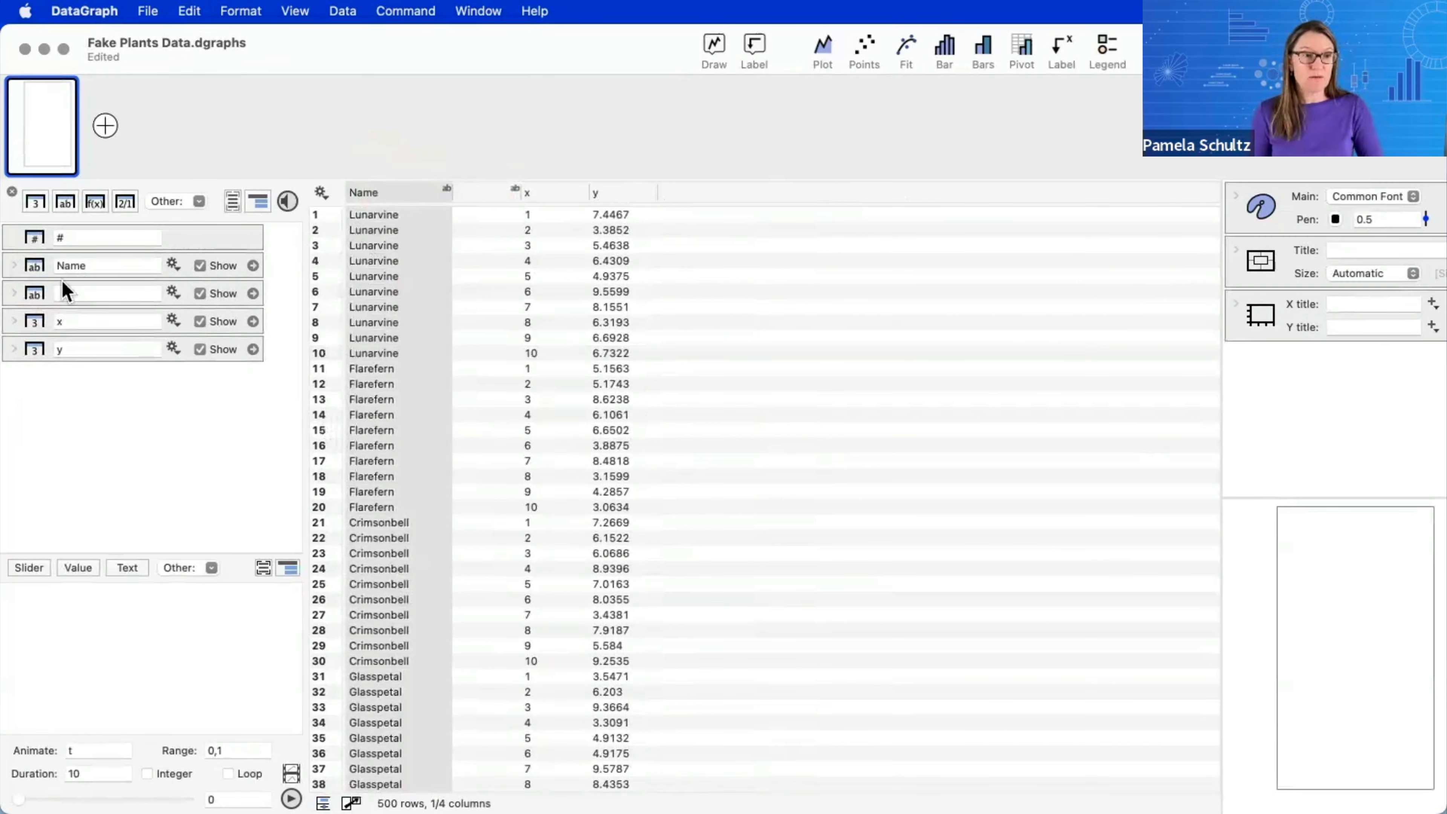
{"action": "left_click", "coordinate": [13, 265]}
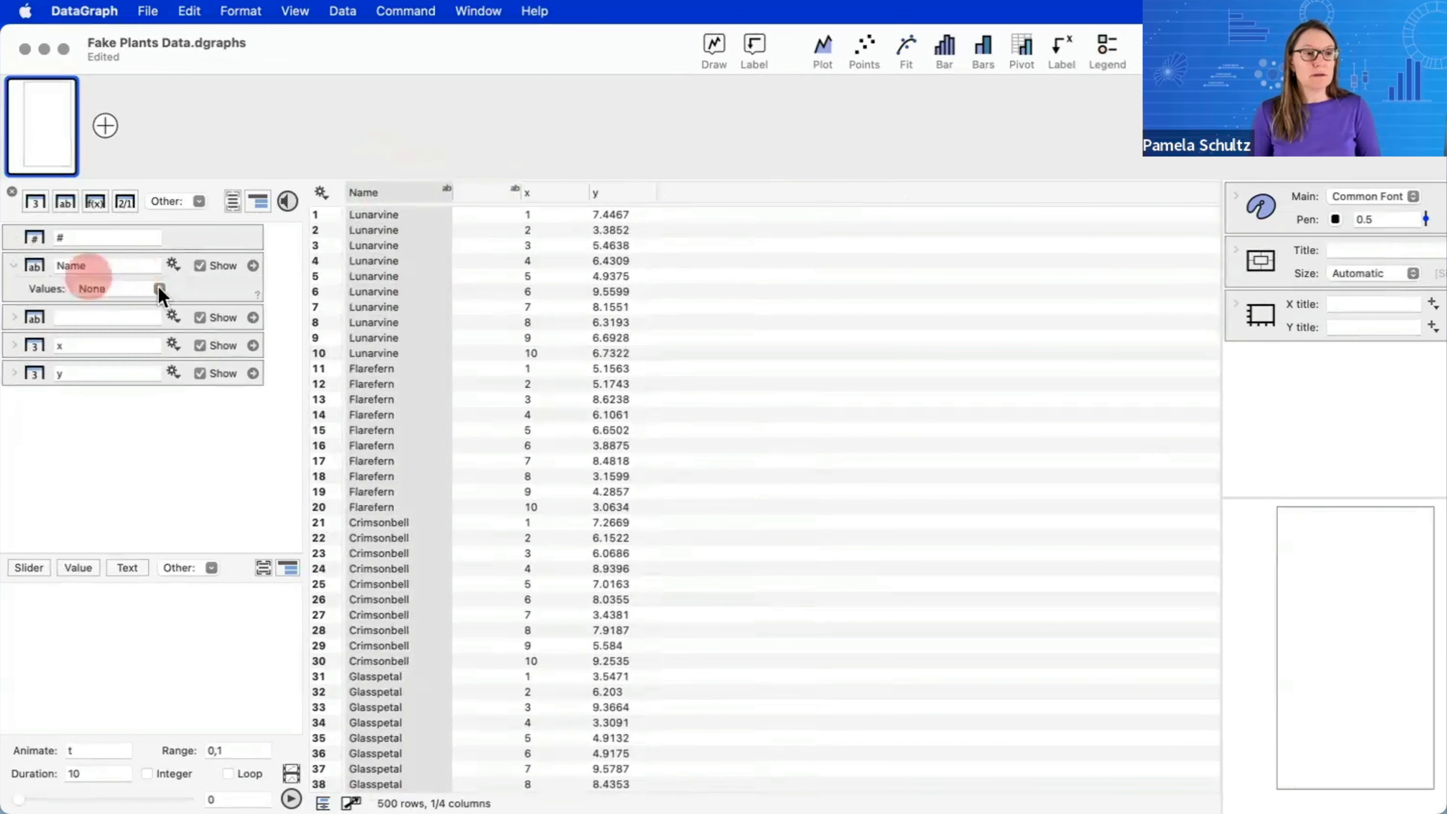
{"action": "left_click", "coordinate": [200, 275]}
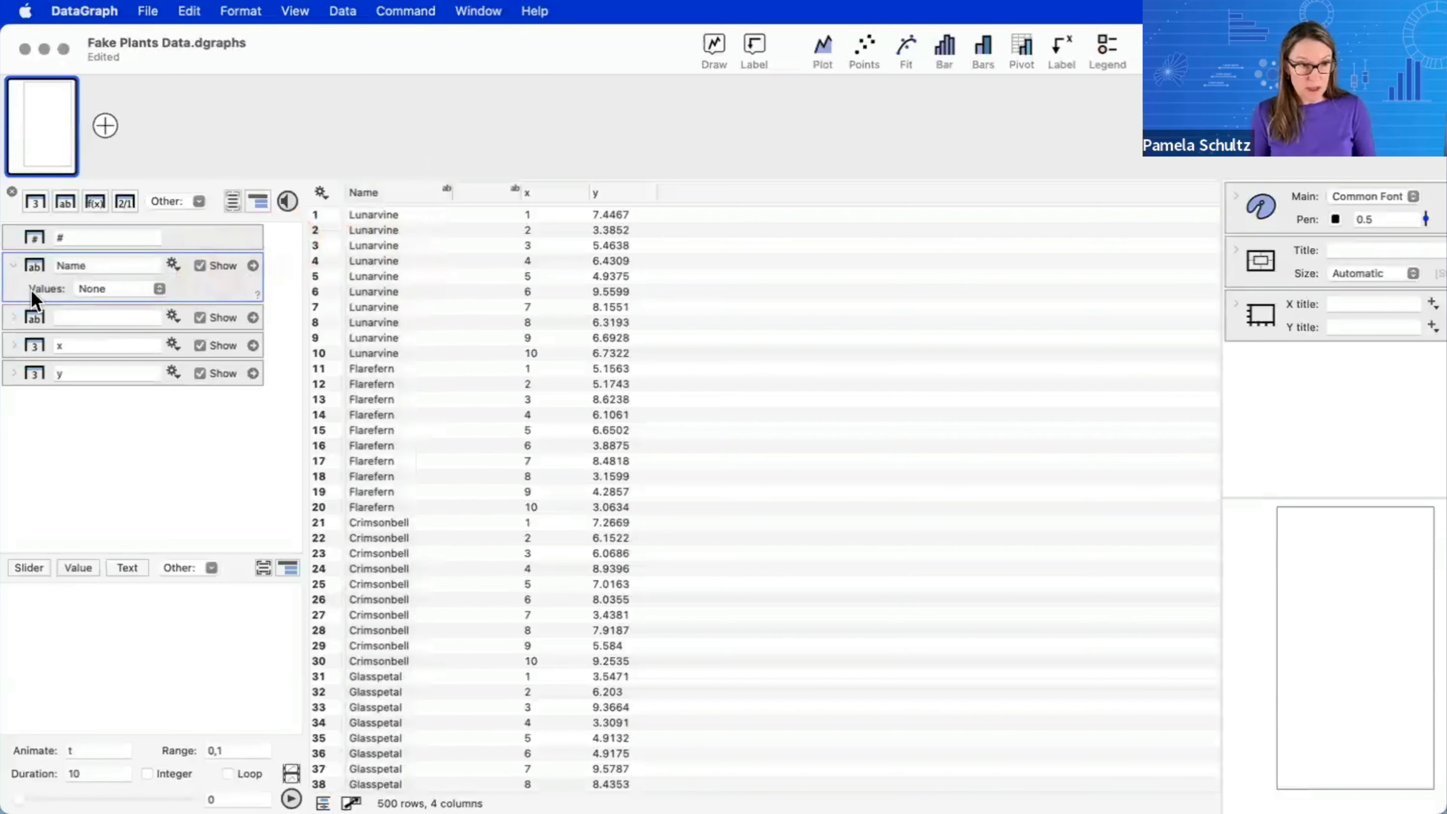
{"action": "left_click", "coordinate": [119, 294]}
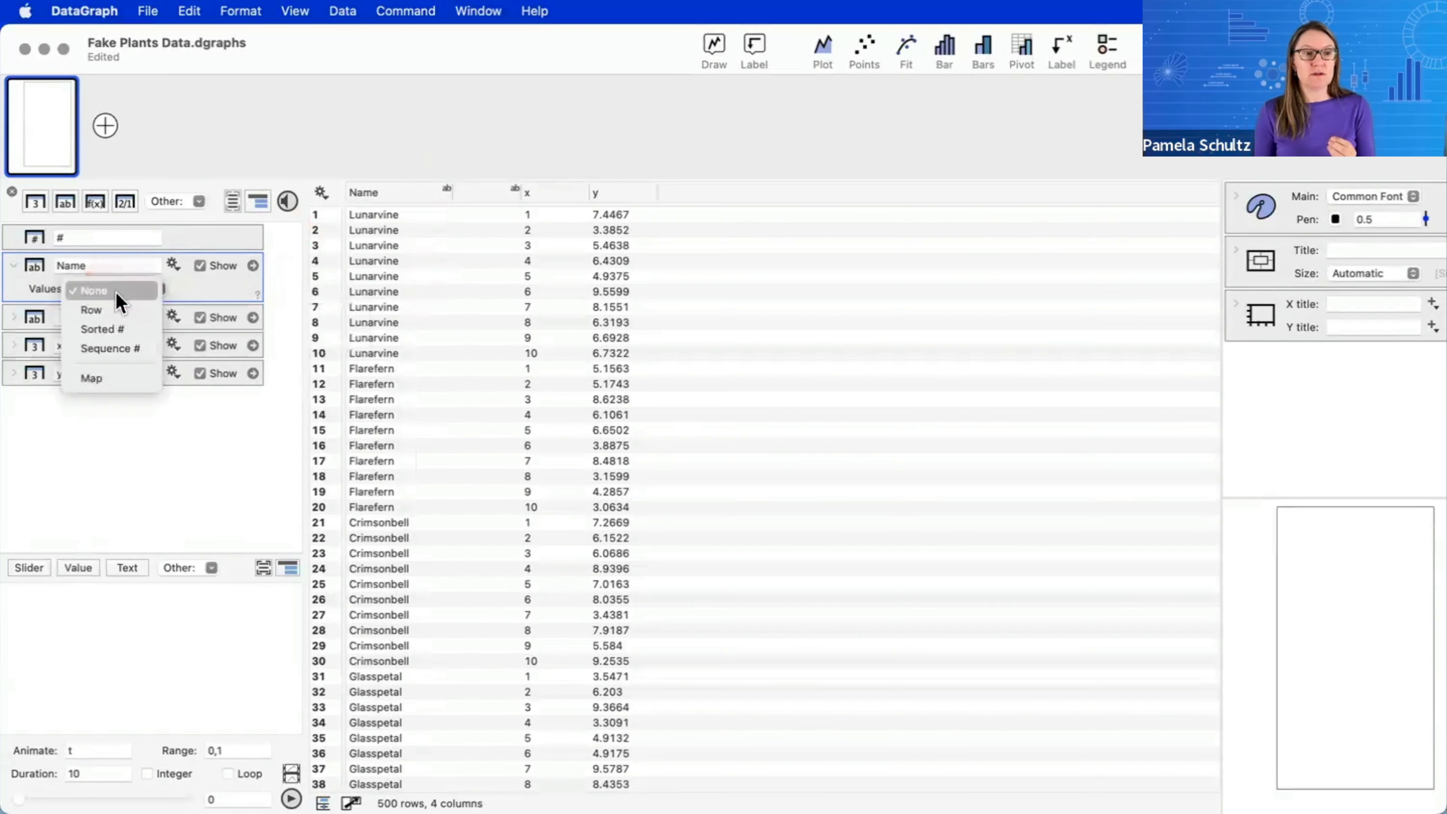
{"action": "left_click", "coordinate": [117, 348]}
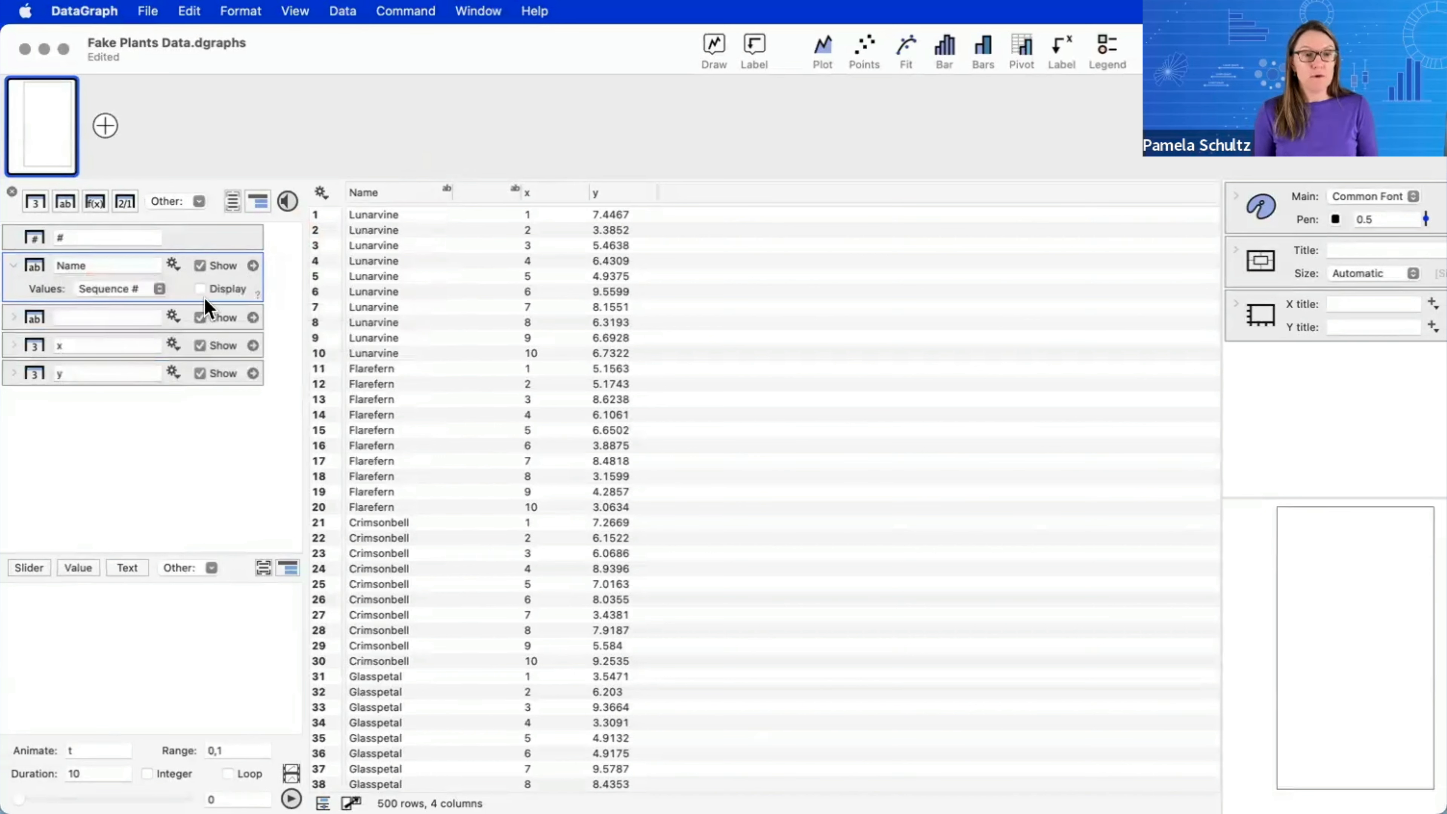
- Display the sequence numbers in place of the plant names in the Name column, and switch back to the names
{"action": "mouse_move", "coordinate": [205, 302]}
{"action": "left_mouse_down"}
{"action": "mouse_move", "coordinate": [256, 275]}
{"action": "mouse_move", "coordinate": [186, 311]}
{"action": "left_mouse_up"}
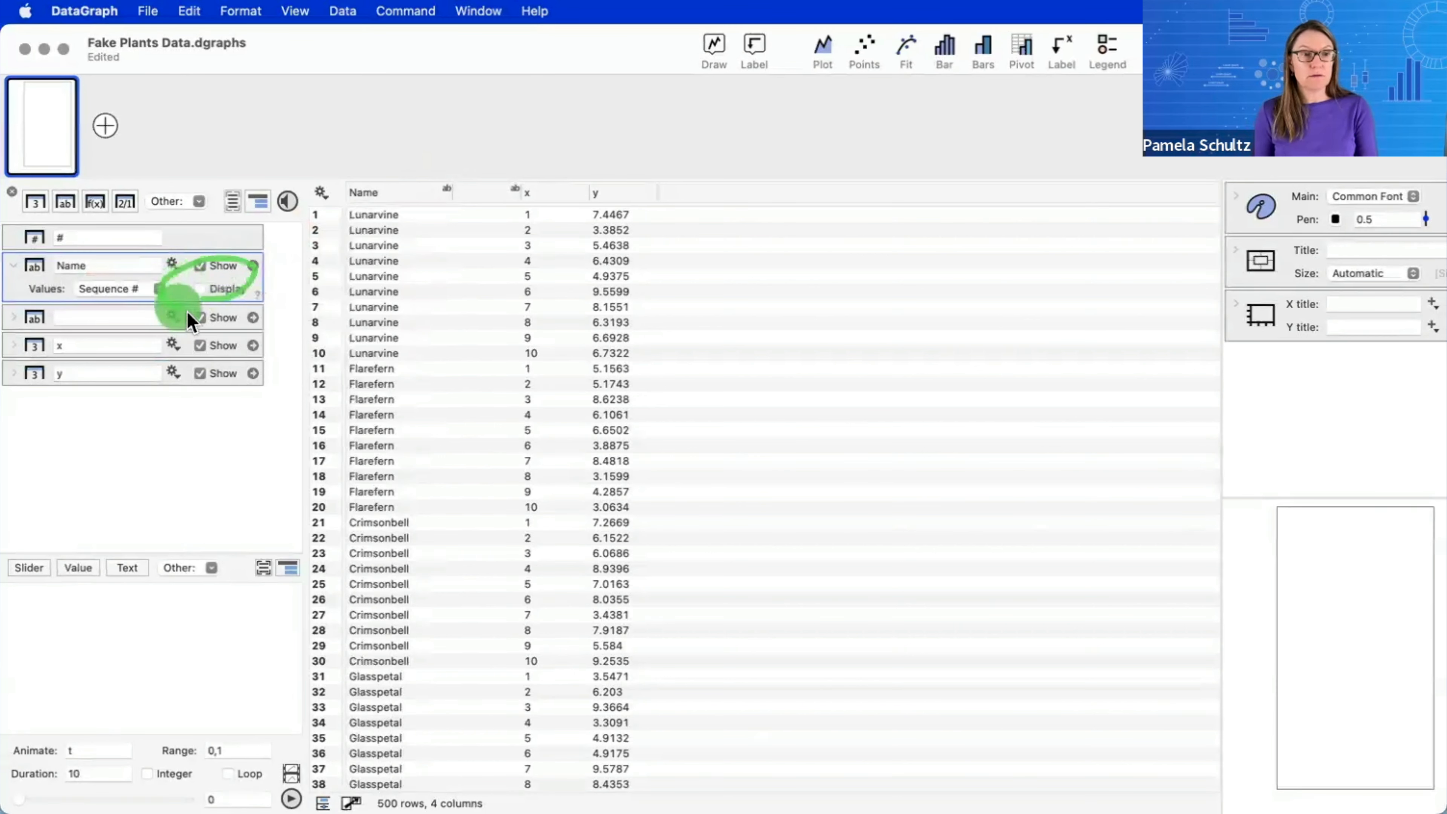
{"action": "left_click", "coordinate": [201, 291]}
{"action": "left_click", "coordinate": [201, 290]}
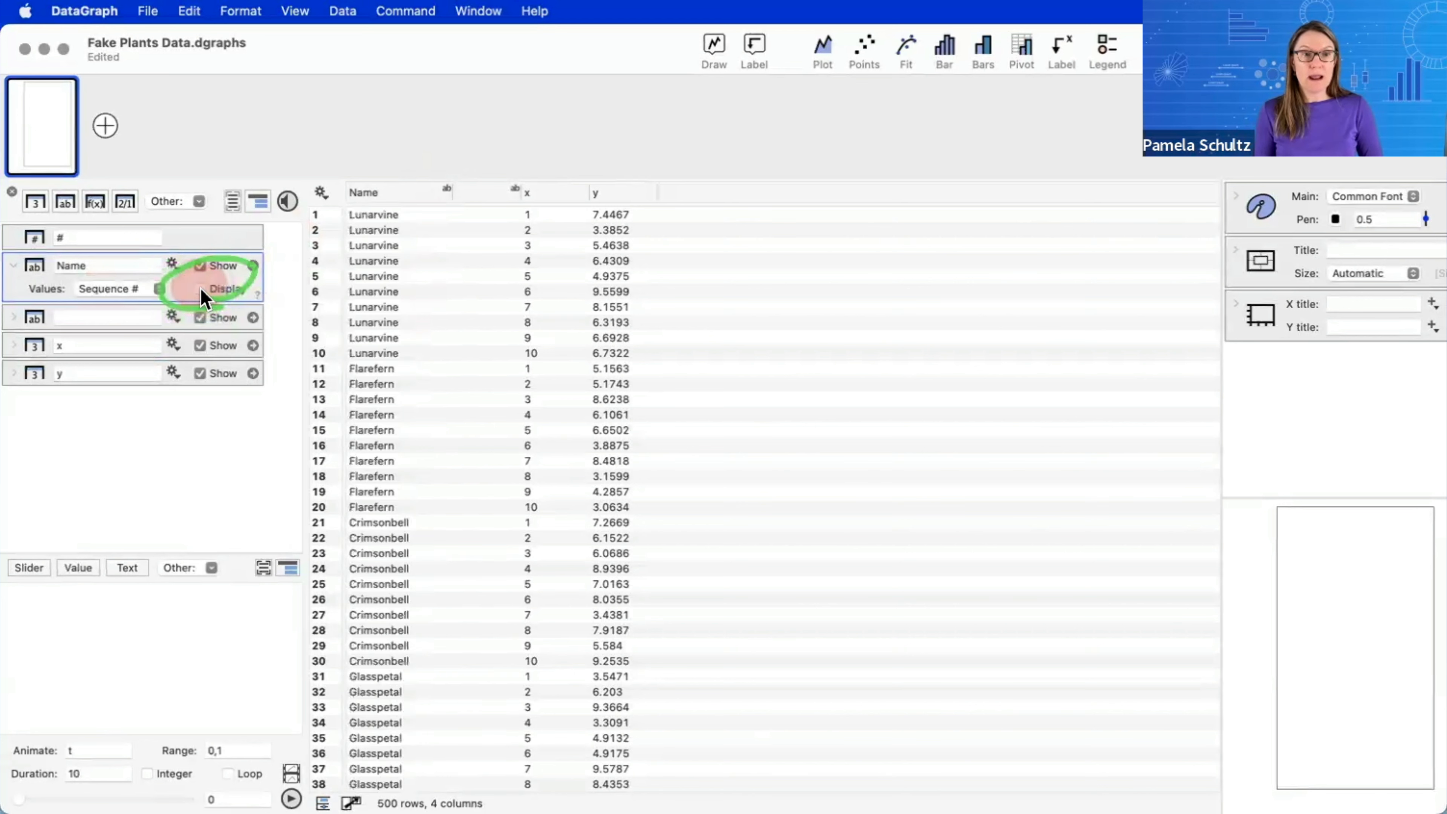
{"action": "left_click", "coordinate": [201, 290]}
{"action": "left_click", "coordinate": [201, 290]}
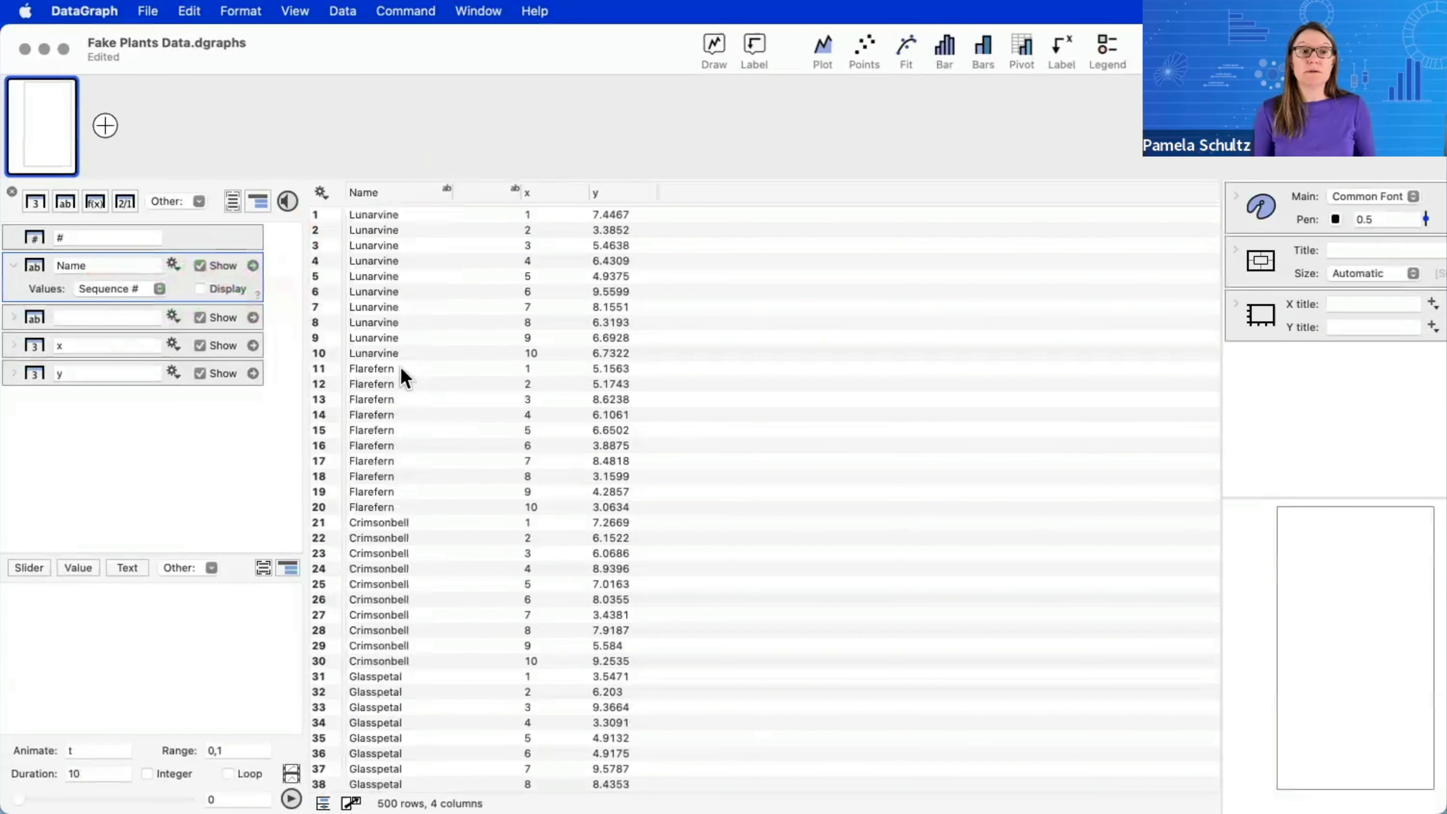
{"action": "left_click", "coordinate": [212, 290]}
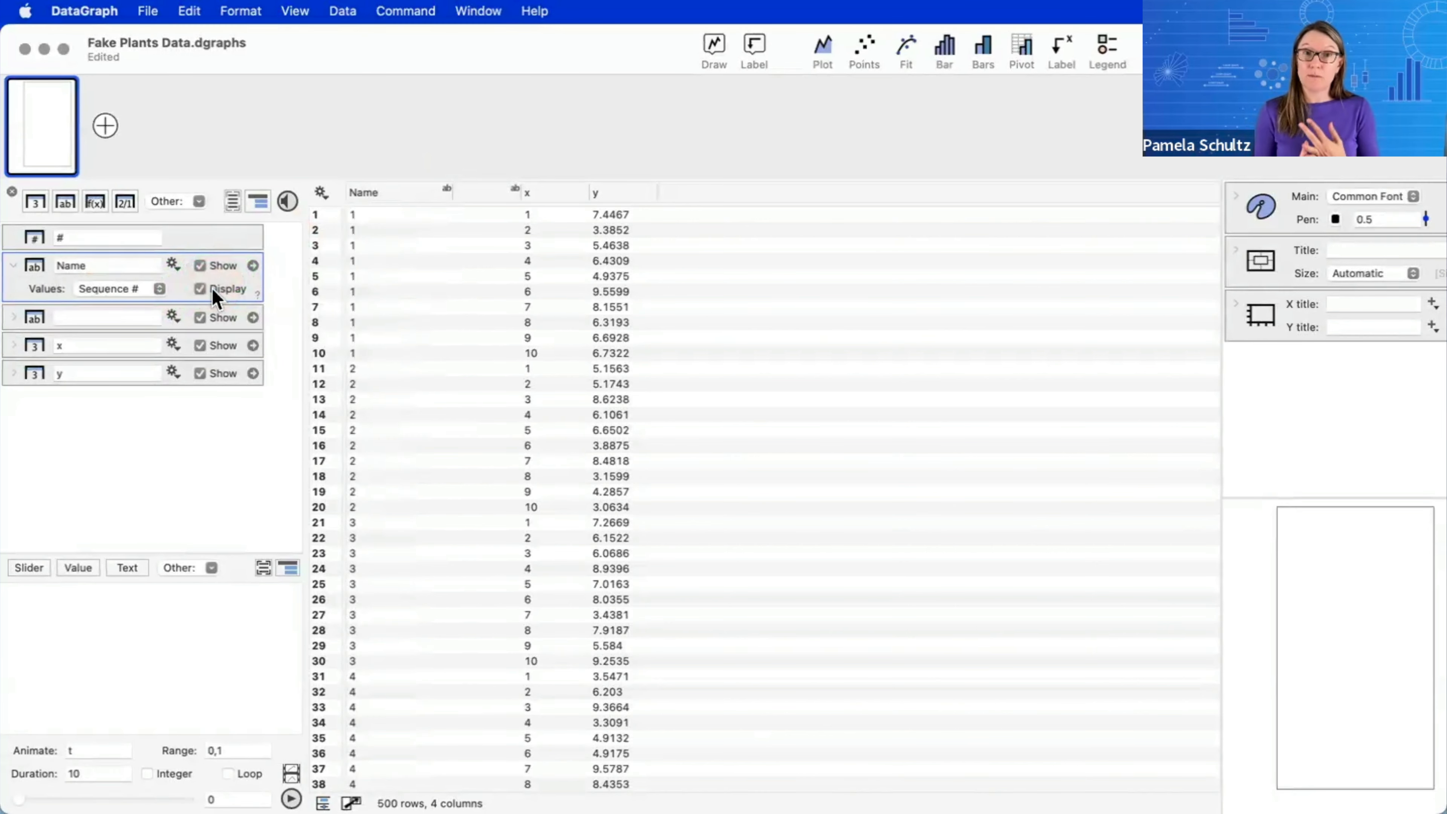
{"action": "left_click", "coordinate": [213, 289]}
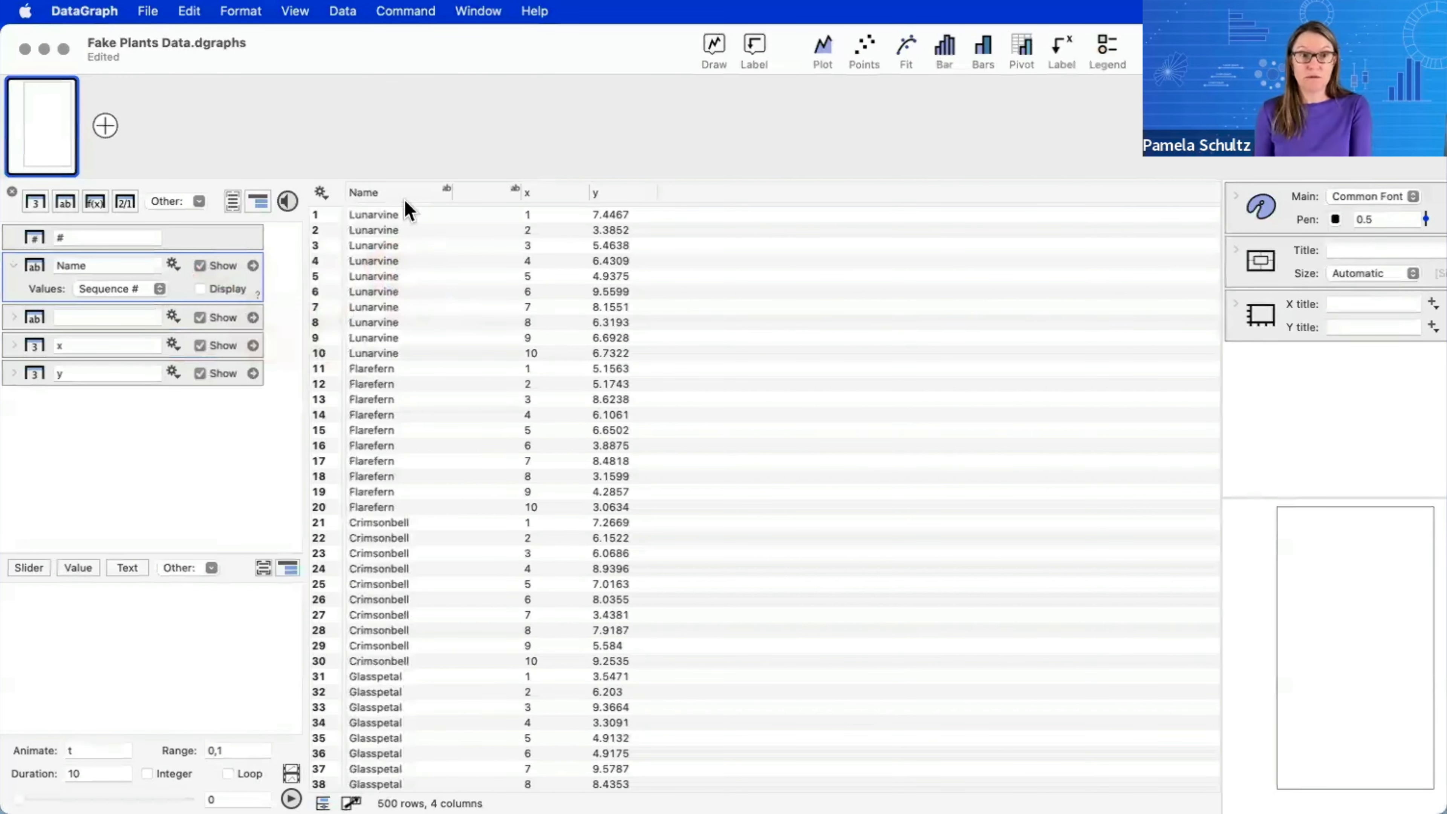
- Add an expression column after the Name column with the formula Name
{"action": "left_click", "coordinate": [94, 202]}
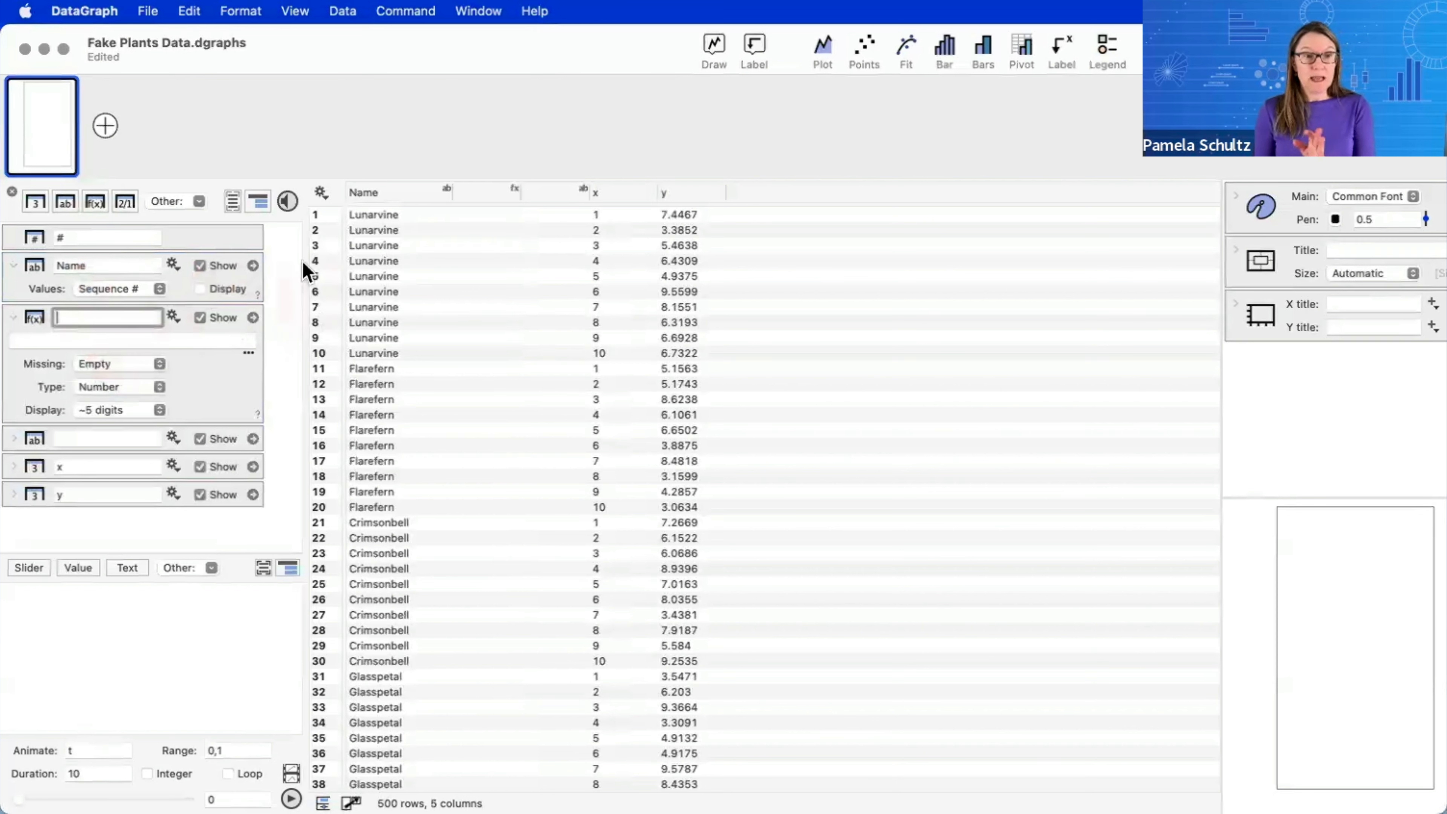
{"action": "left_click", "coordinate": [68, 341]}
{"action": "type", "text": "N"}
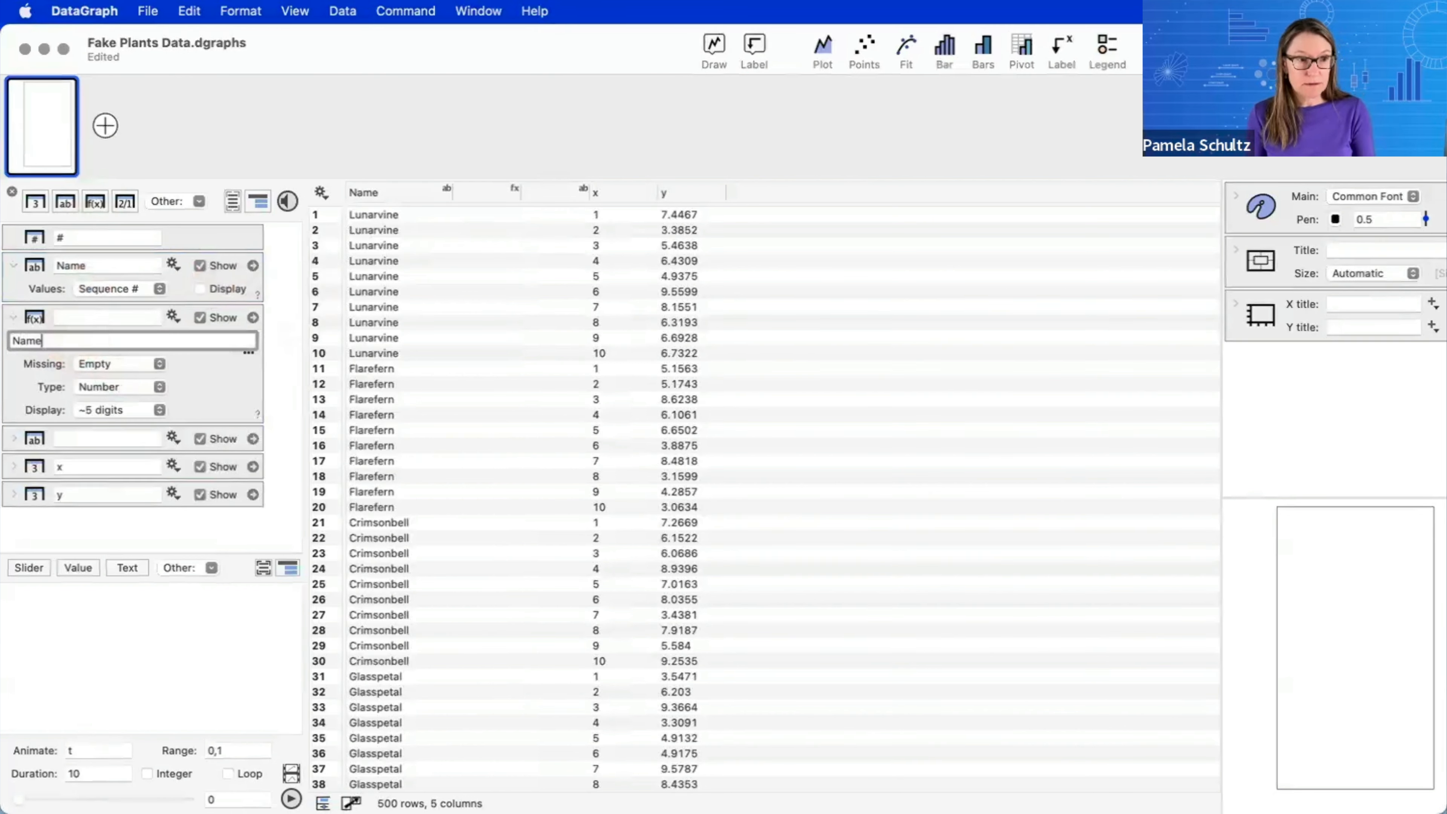
{"action": "type", "text": "ame"}
{"action": "key", "text": "Return"}
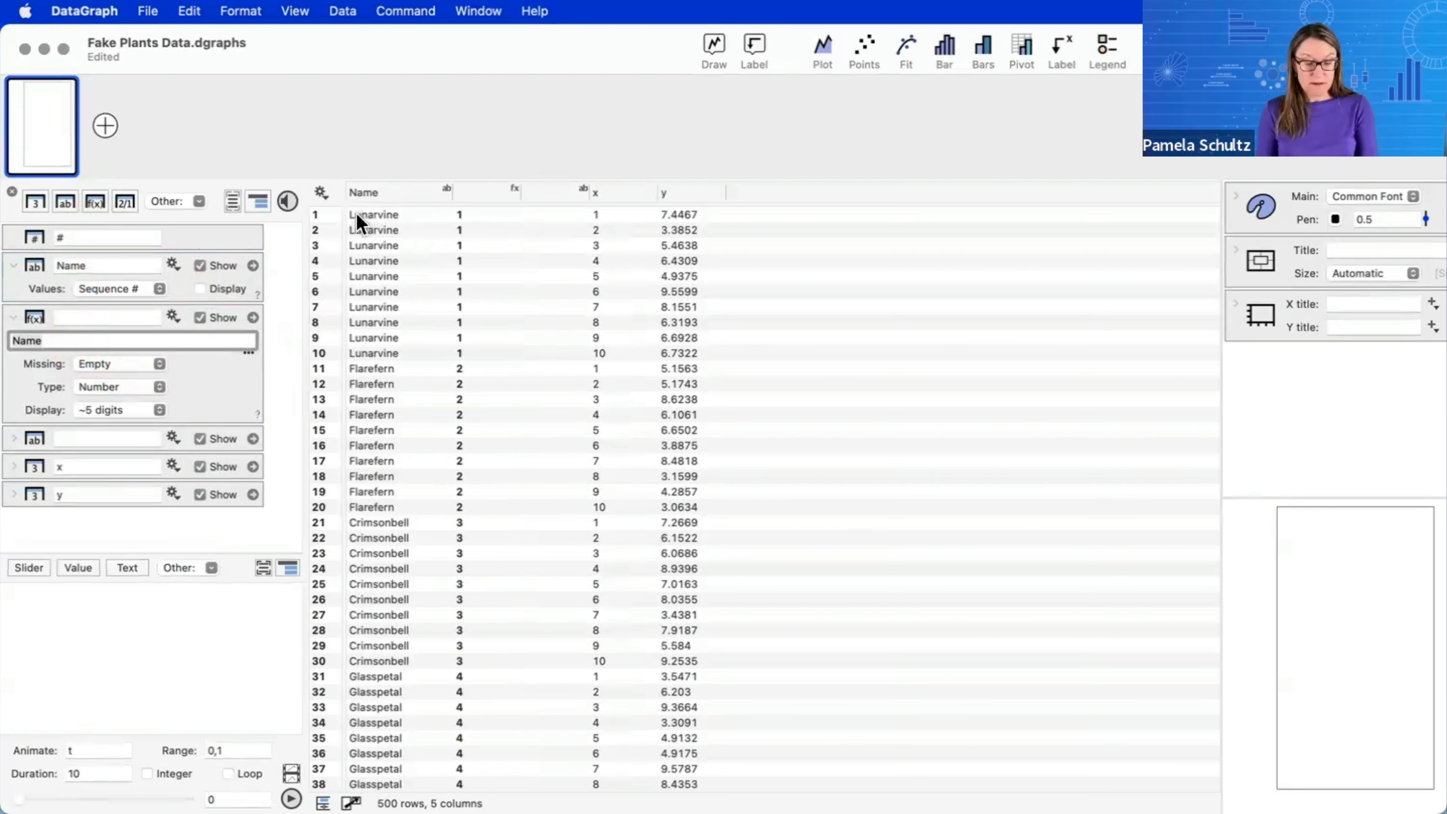
{"action": "mouse_move", "coordinate": [356, 213]}
{"action": "left_mouse_down"}
{"action": "mouse_move", "coordinate": [413, 203]}
{"action": "mouse_move", "coordinate": [328, 214]}
{"action": "mouse_move", "coordinate": [373, 217]}
{"action": "left_mouse_up"}
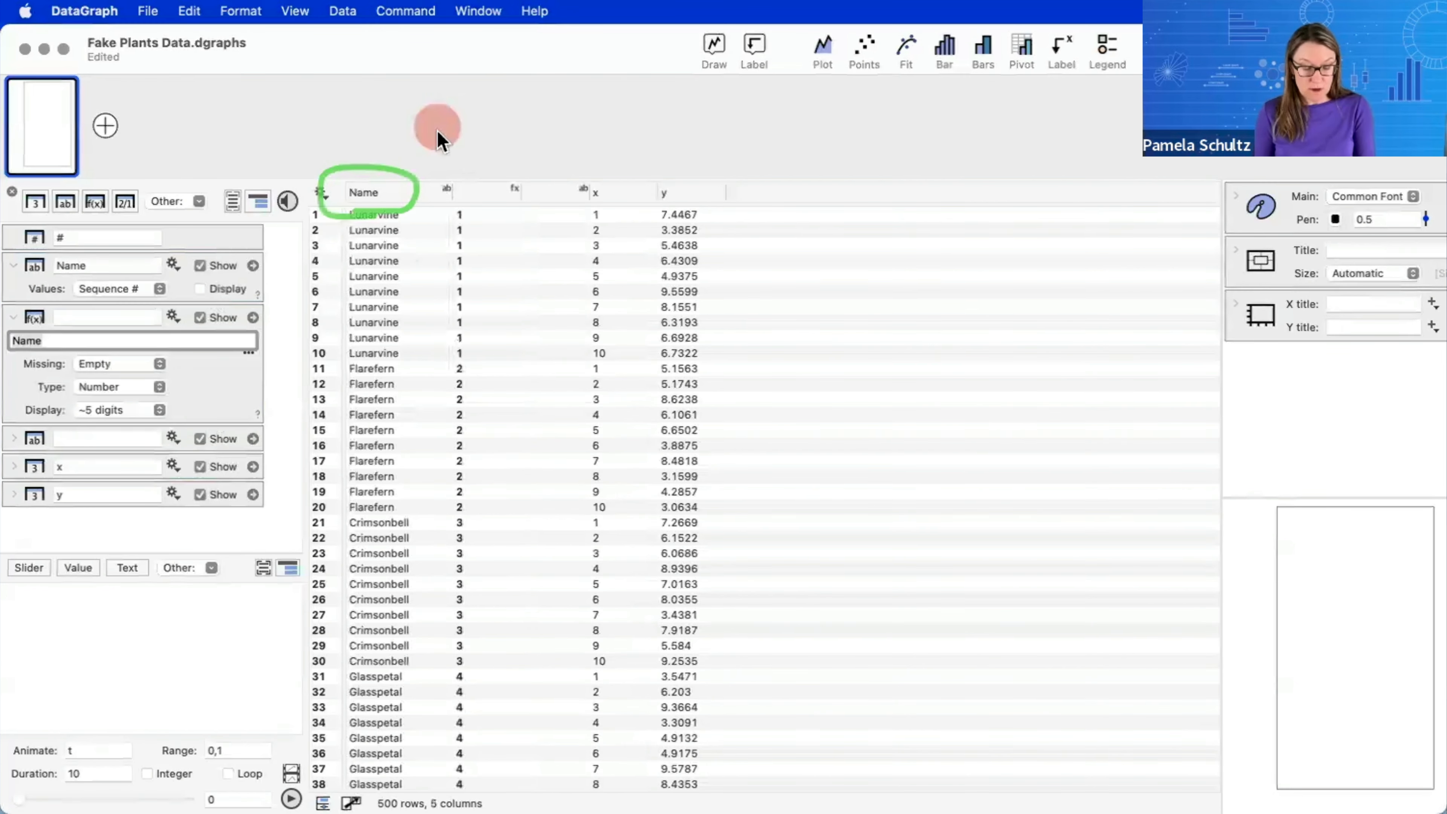
- Name the expression column ID and convert it to a number column
{"action": "left_click", "coordinate": [488, 194]}
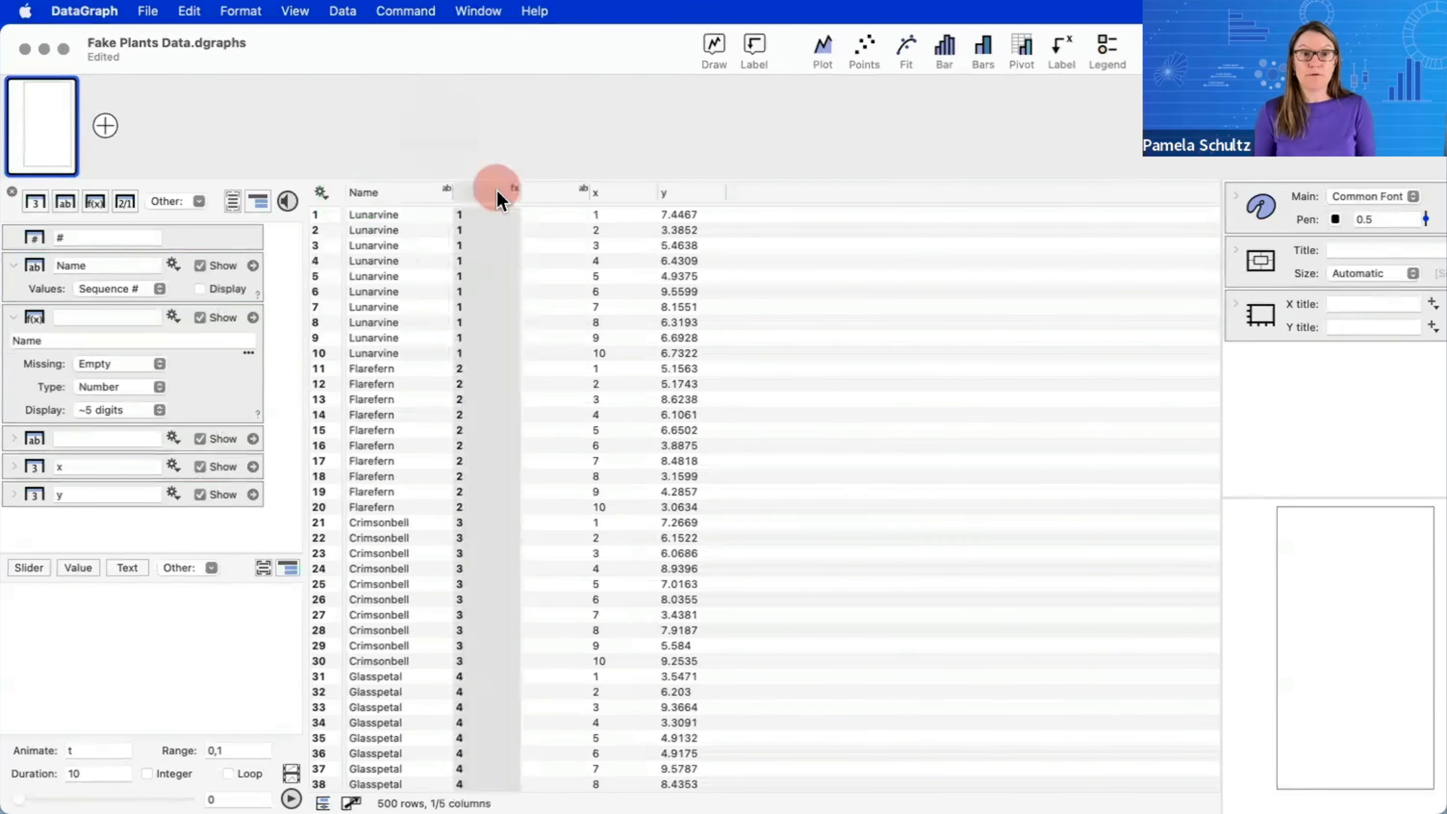
{"action": "left_click", "coordinate": [470, 193]}
{"action": "type", "text": "ID"}
{"action": "key", "text": "Return"}
{"action": "right_click", "coordinate": [472, 195]}
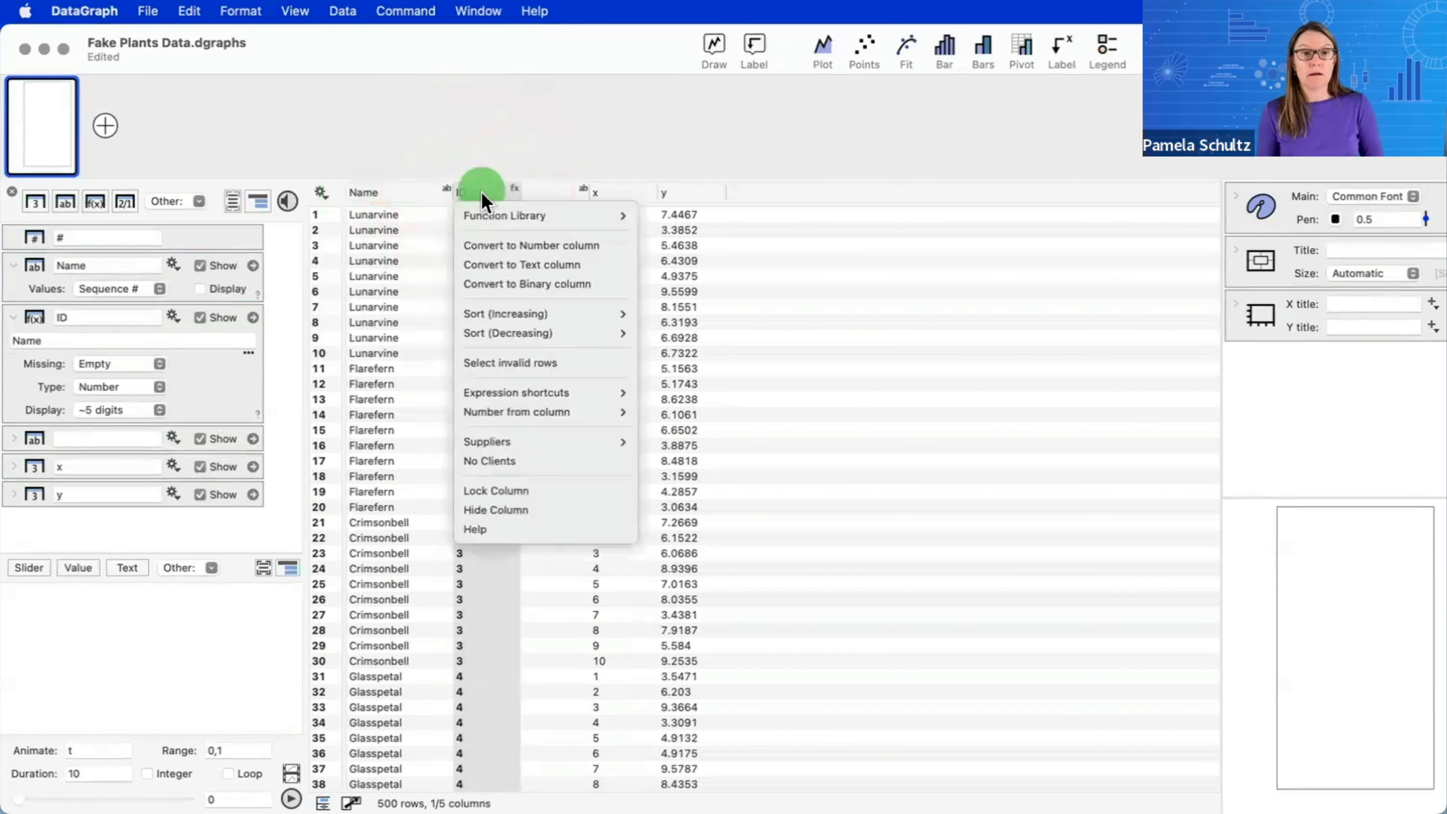
{"action": "left_click", "coordinate": [517, 250]}
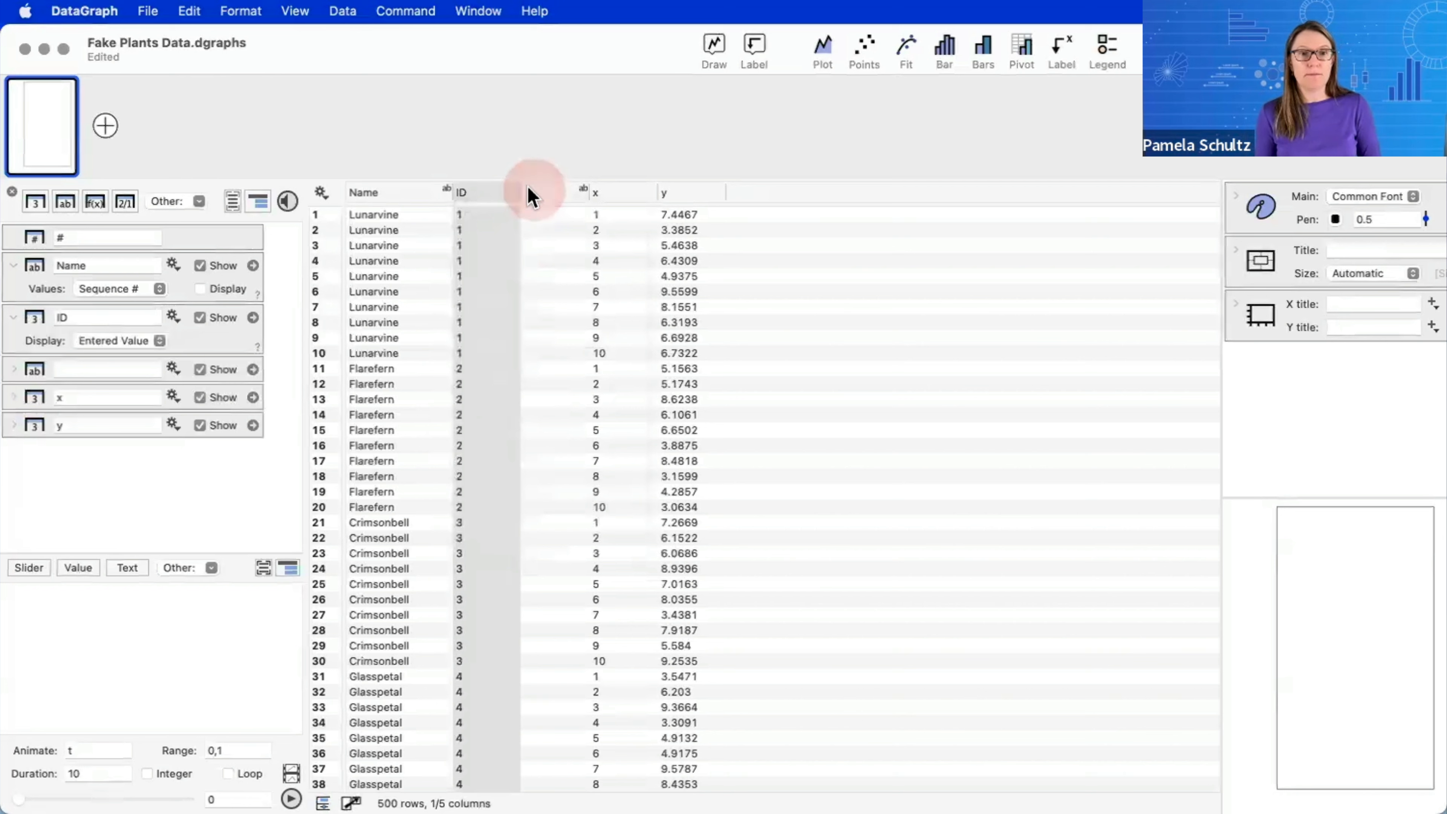
- Move the ID column ahead of the Name column and delete the empty text column
{"action": "left_click_drag", "start_coordinate": [491, 192], "coordinate": [358, 191]}
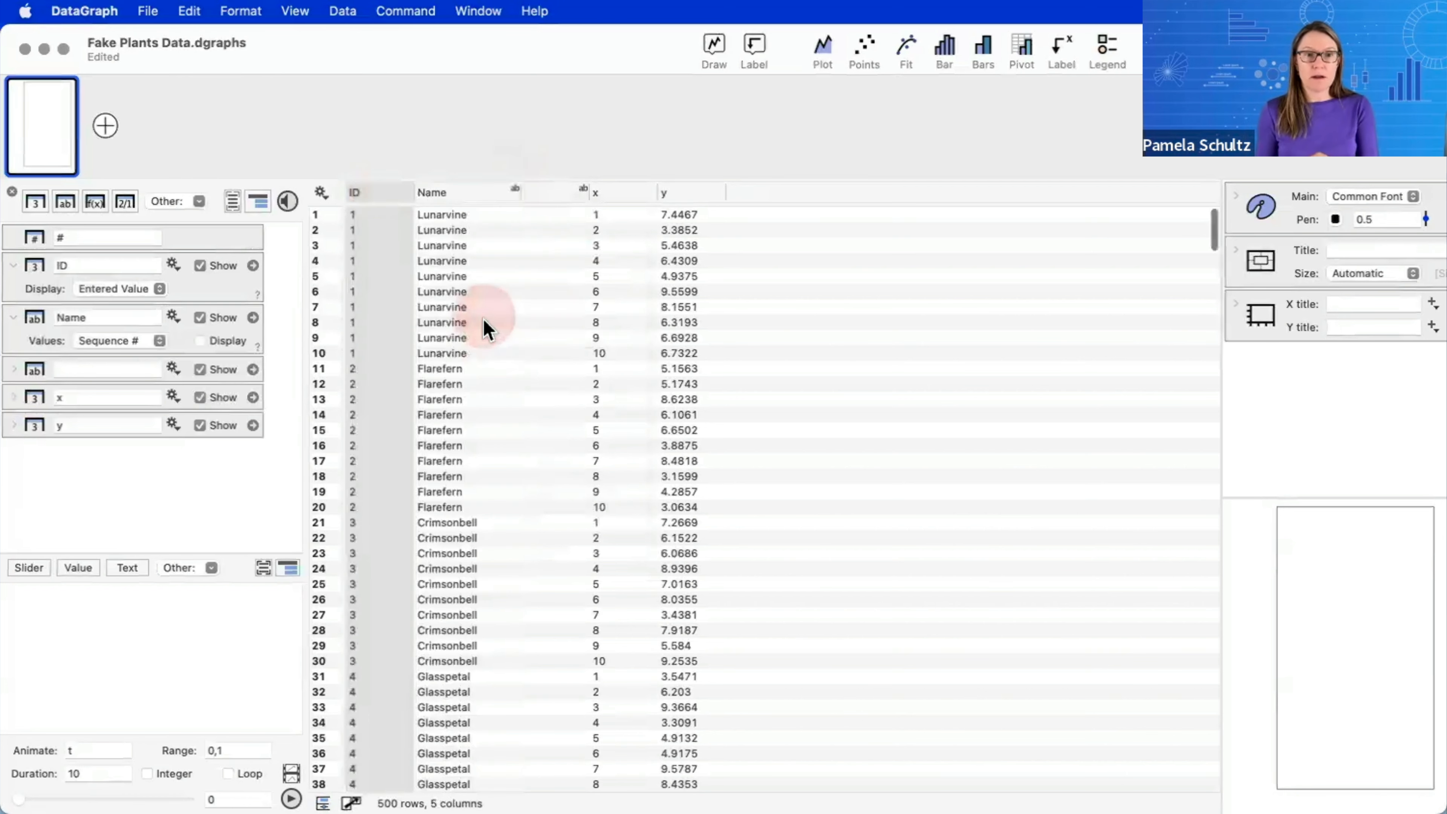
{"action": "left_click", "coordinate": [553, 194]}
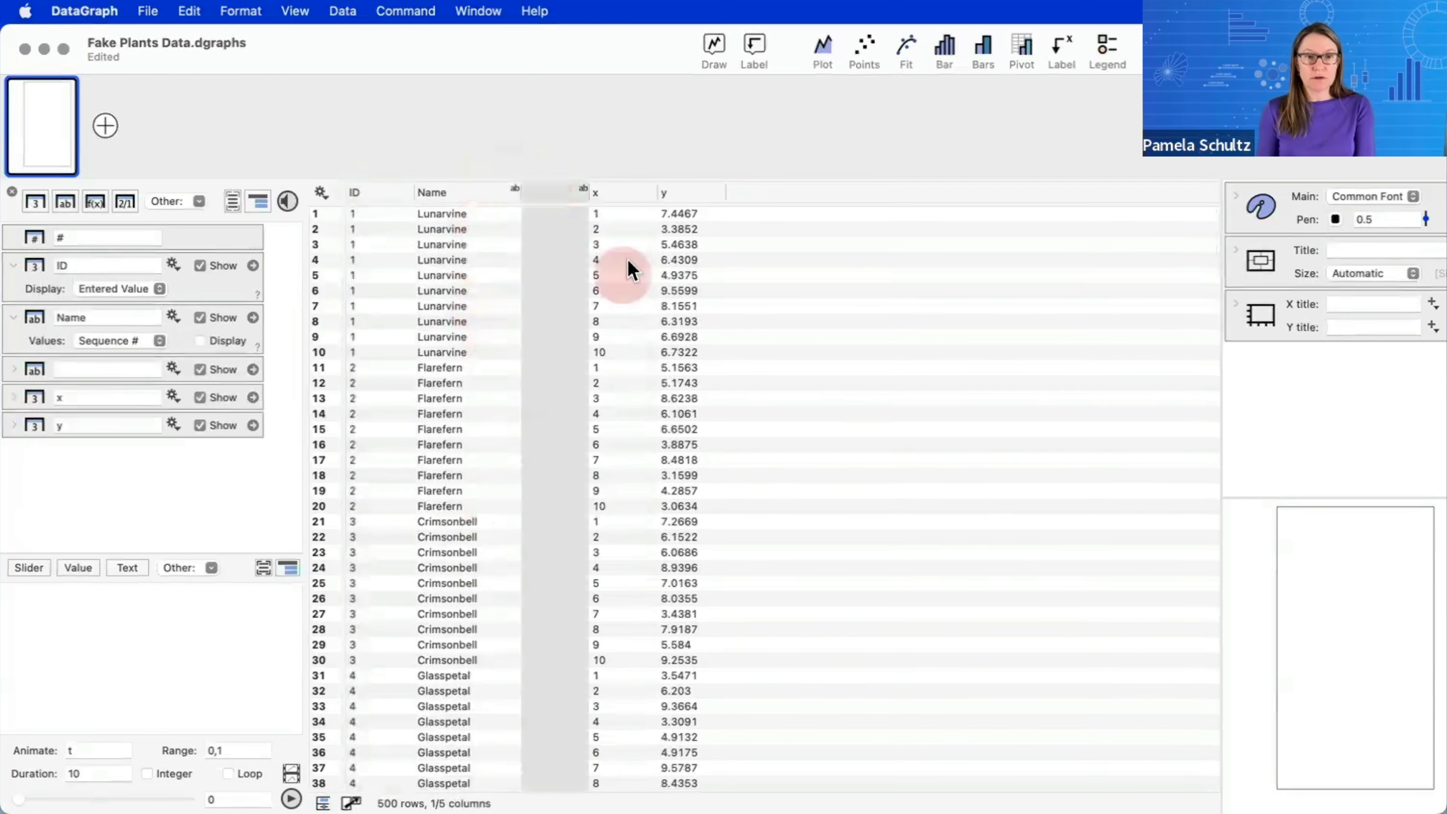
{"action": "key", "text": "Delete"}
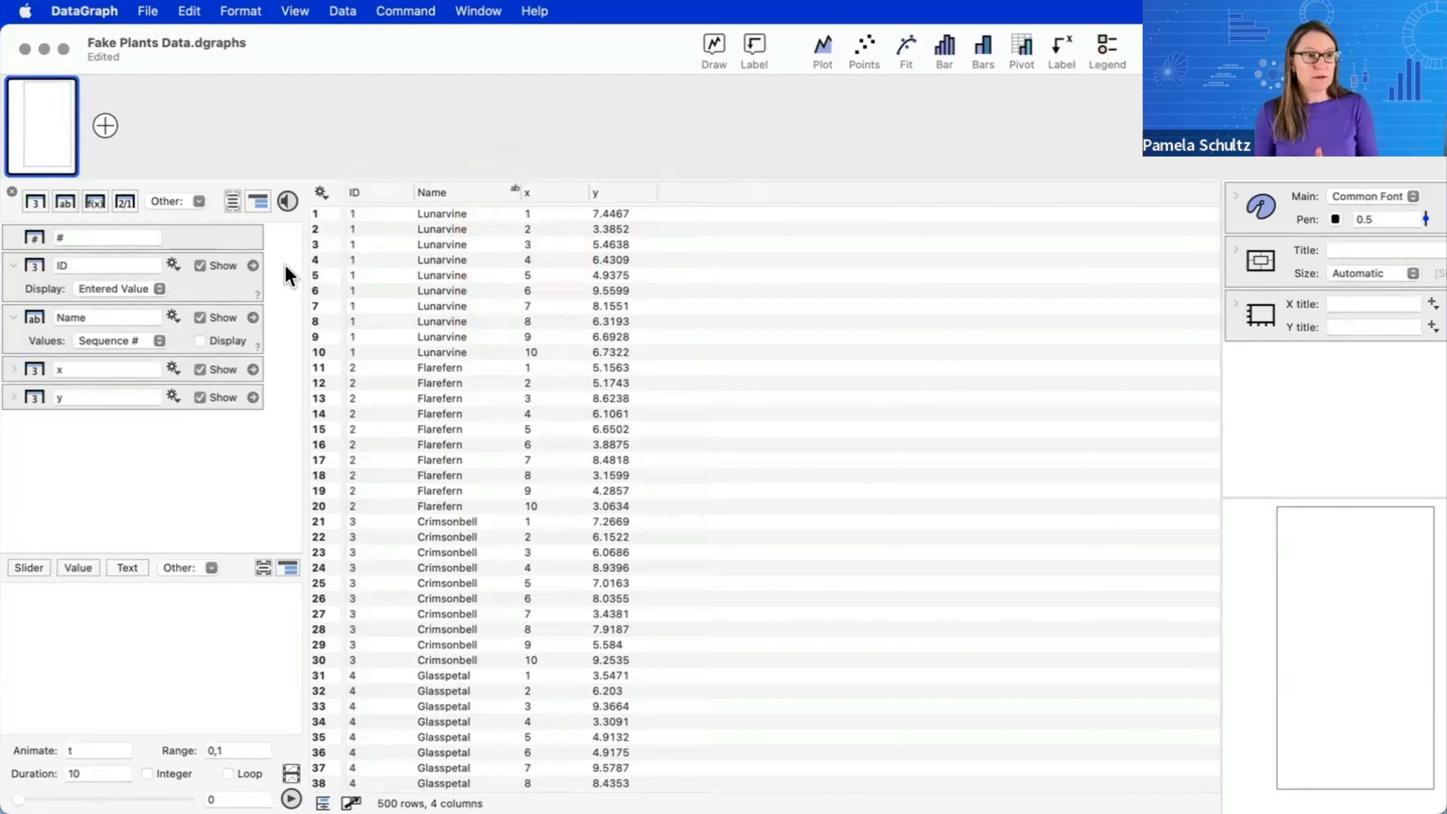
- Group the ID, Name, x and y columns under the name Data
{"action": "left_click", "coordinate": [15, 263]}
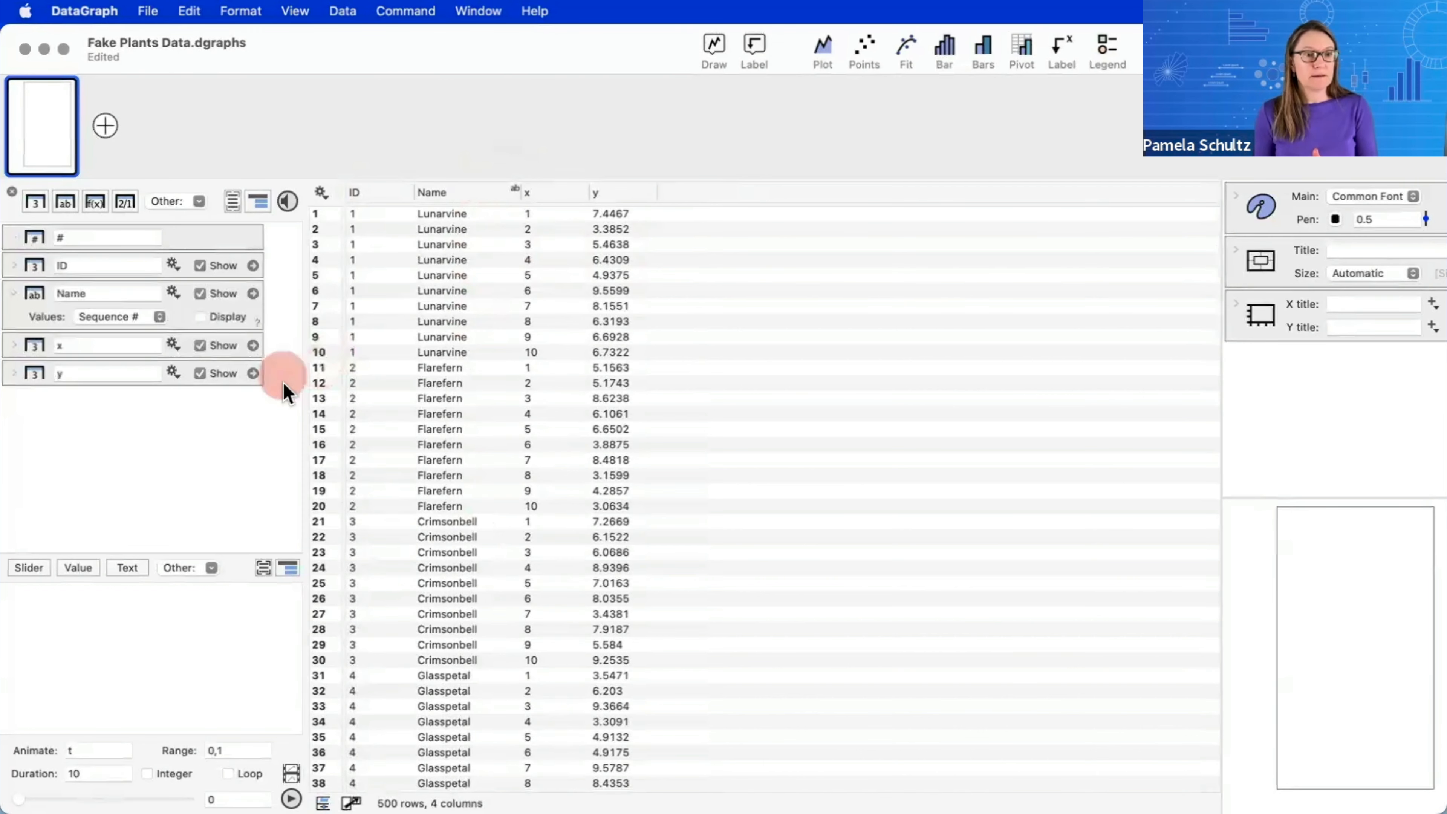
{"action": "left_click", "coordinate": [246, 249]}
{"action": "left_click", "coordinate": [259, 201]}
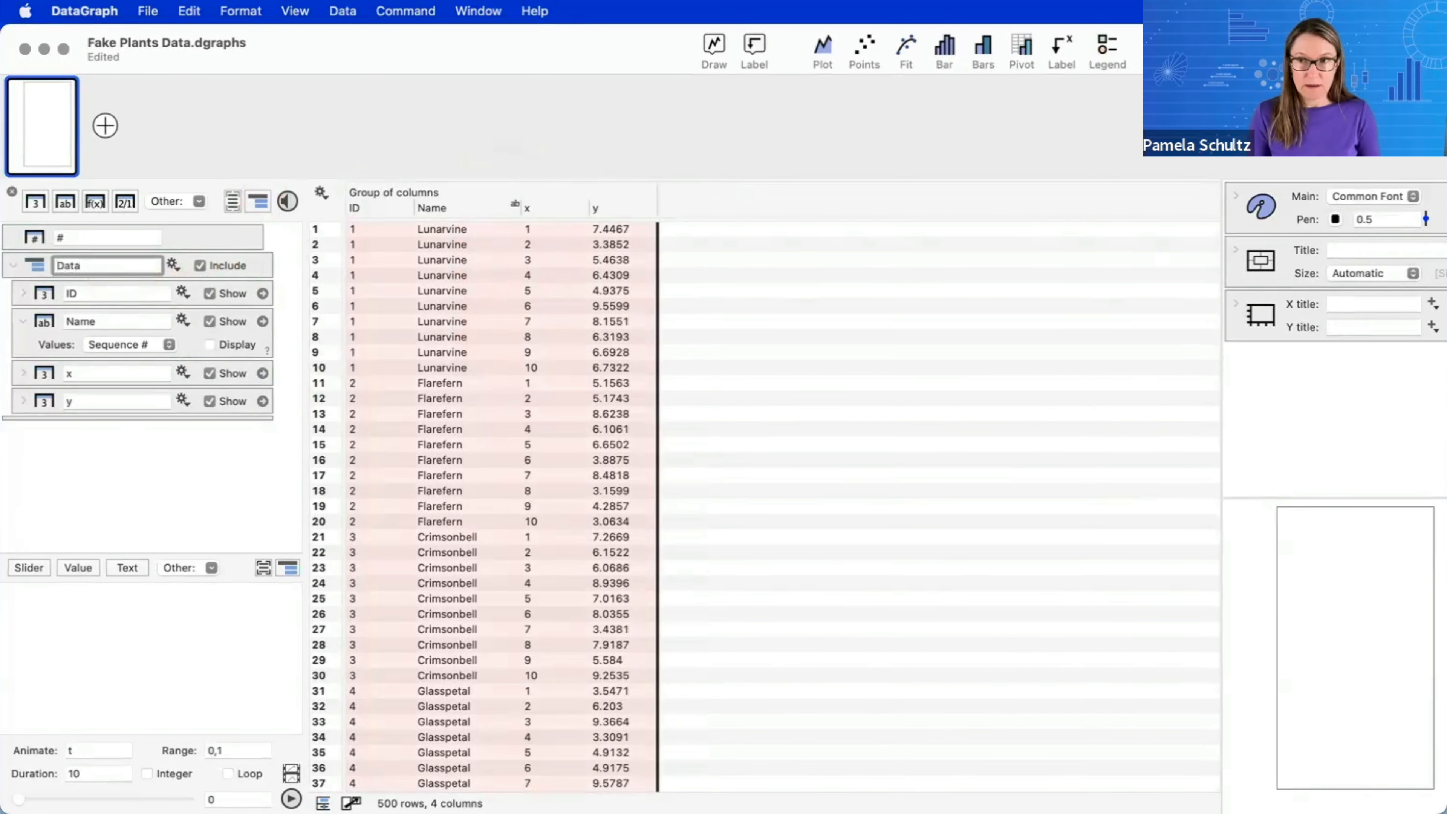
{"action": "key", "text": "Return"}
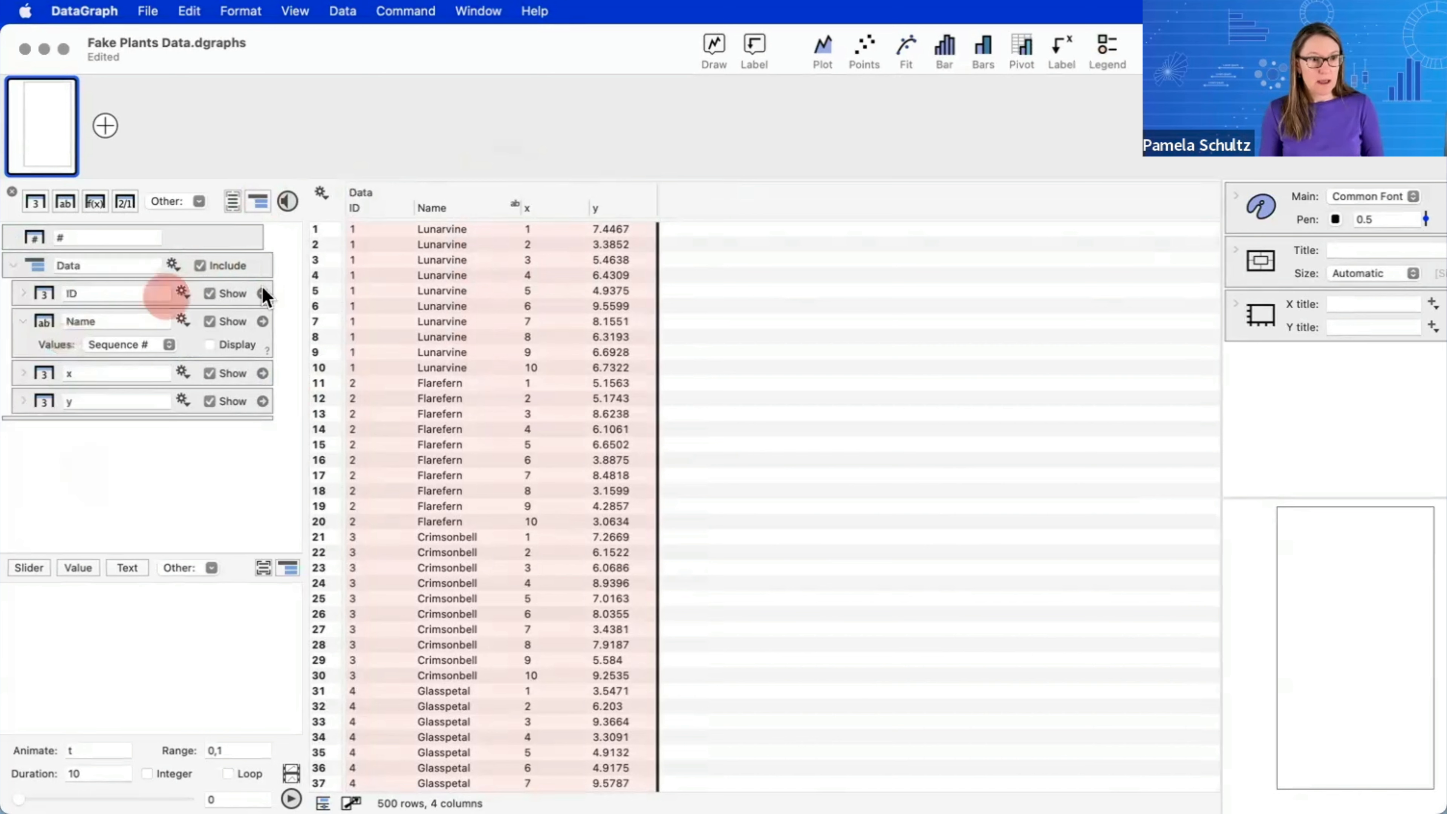
- Collapse the Name column's settings and the Data group, and exclude the group from the data table
{"action": "left_click", "coordinate": [22, 321]}
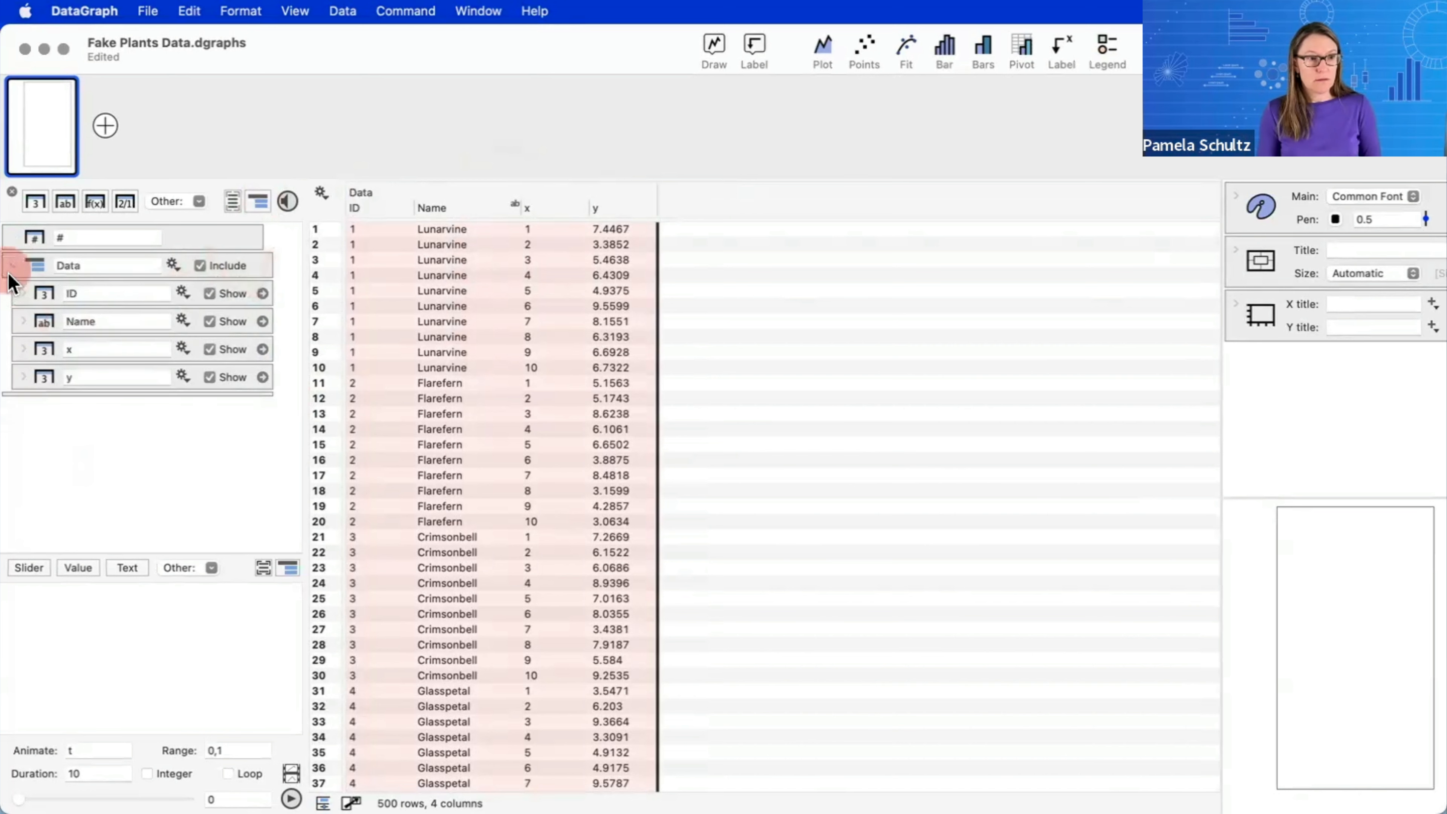
{"action": "left_click", "coordinate": [12, 266]}
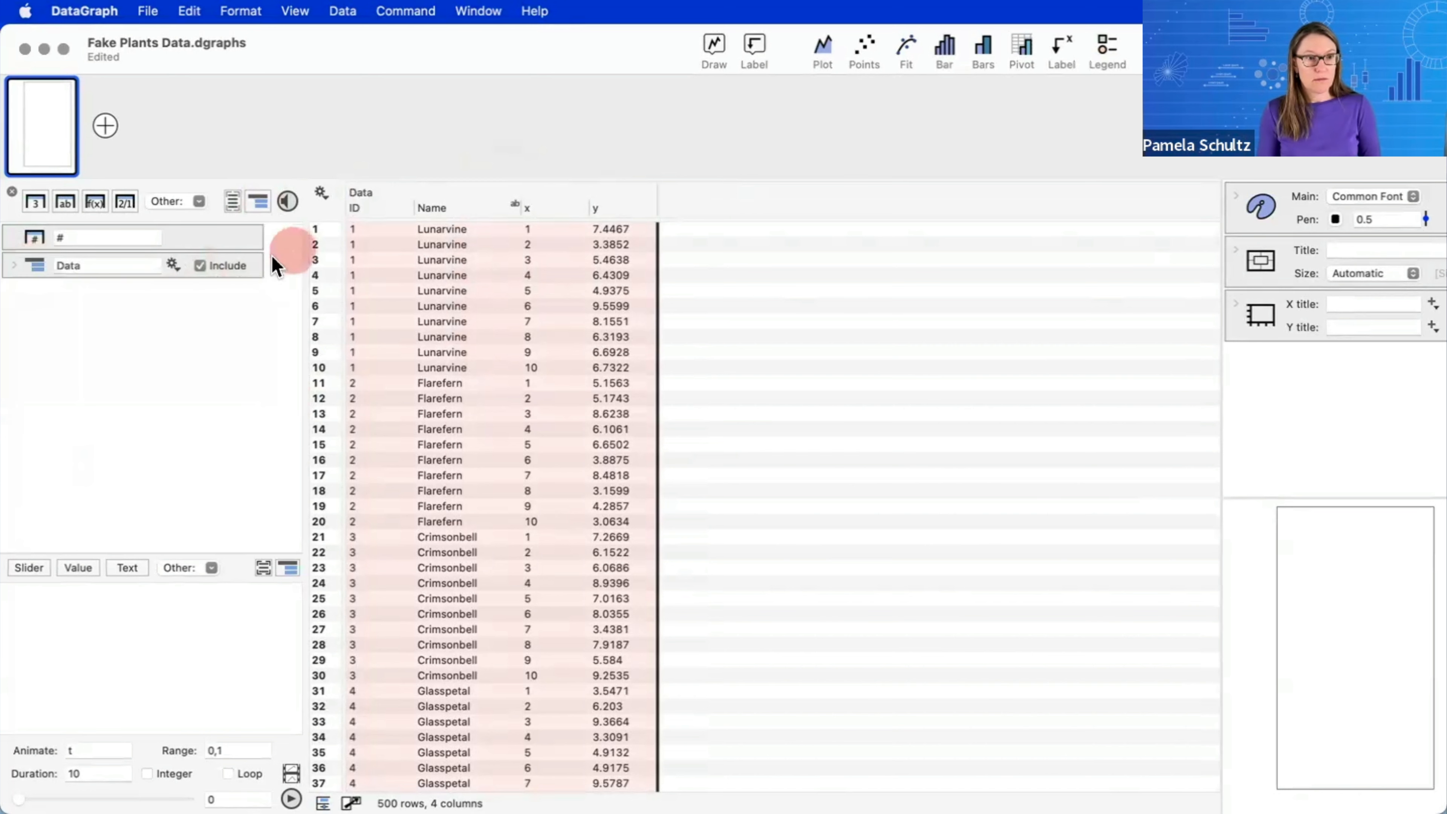
{"action": "left_click", "coordinate": [225, 270]}
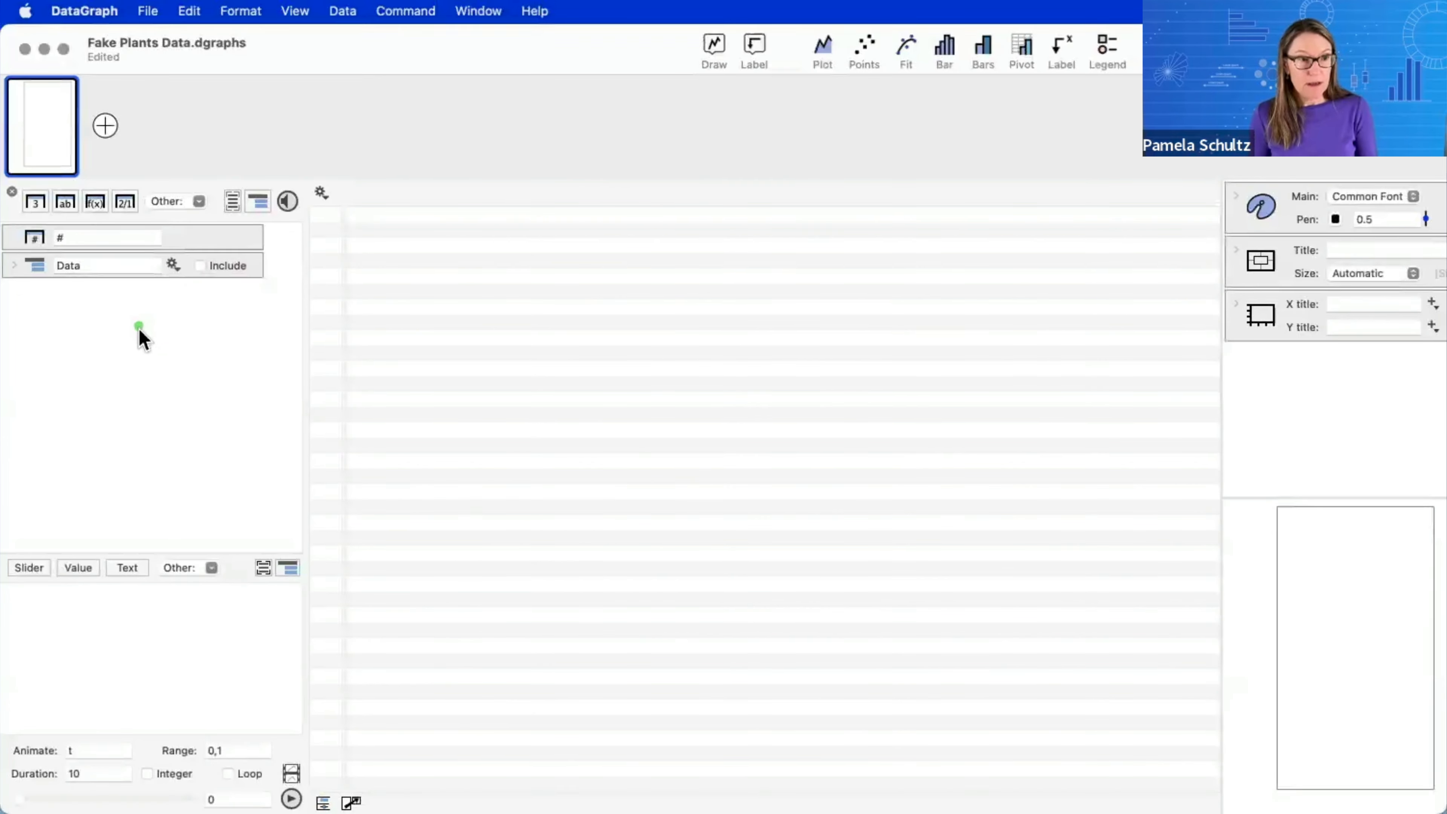
- Add an expression column with the expression # and set its number of rows to 50
{"action": "left_click", "coordinate": [95, 202]}
{"action": "left_click", "coordinate": [91, 293]}
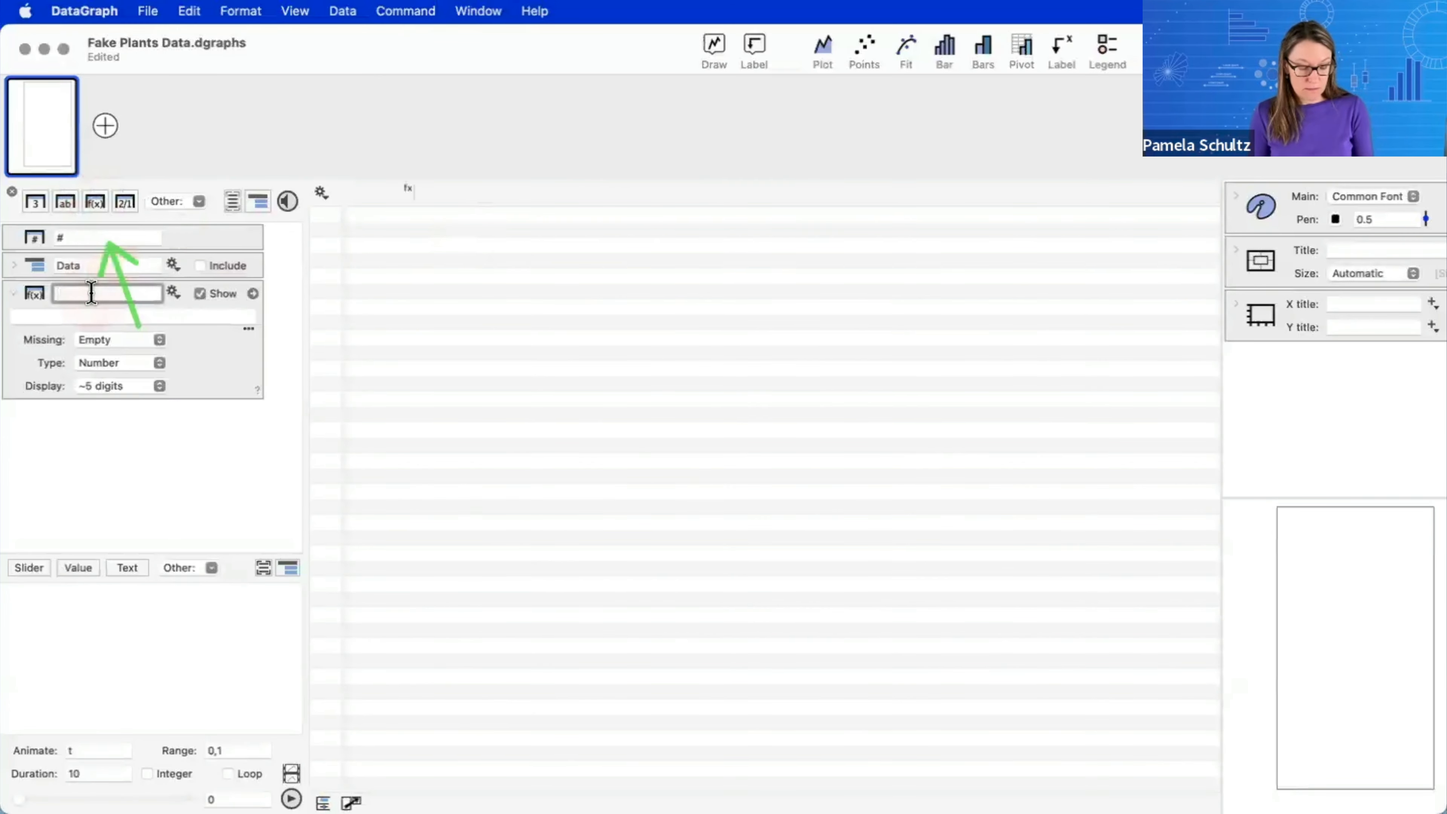
{"action": "left_click", "coordinate": [77, 315]}
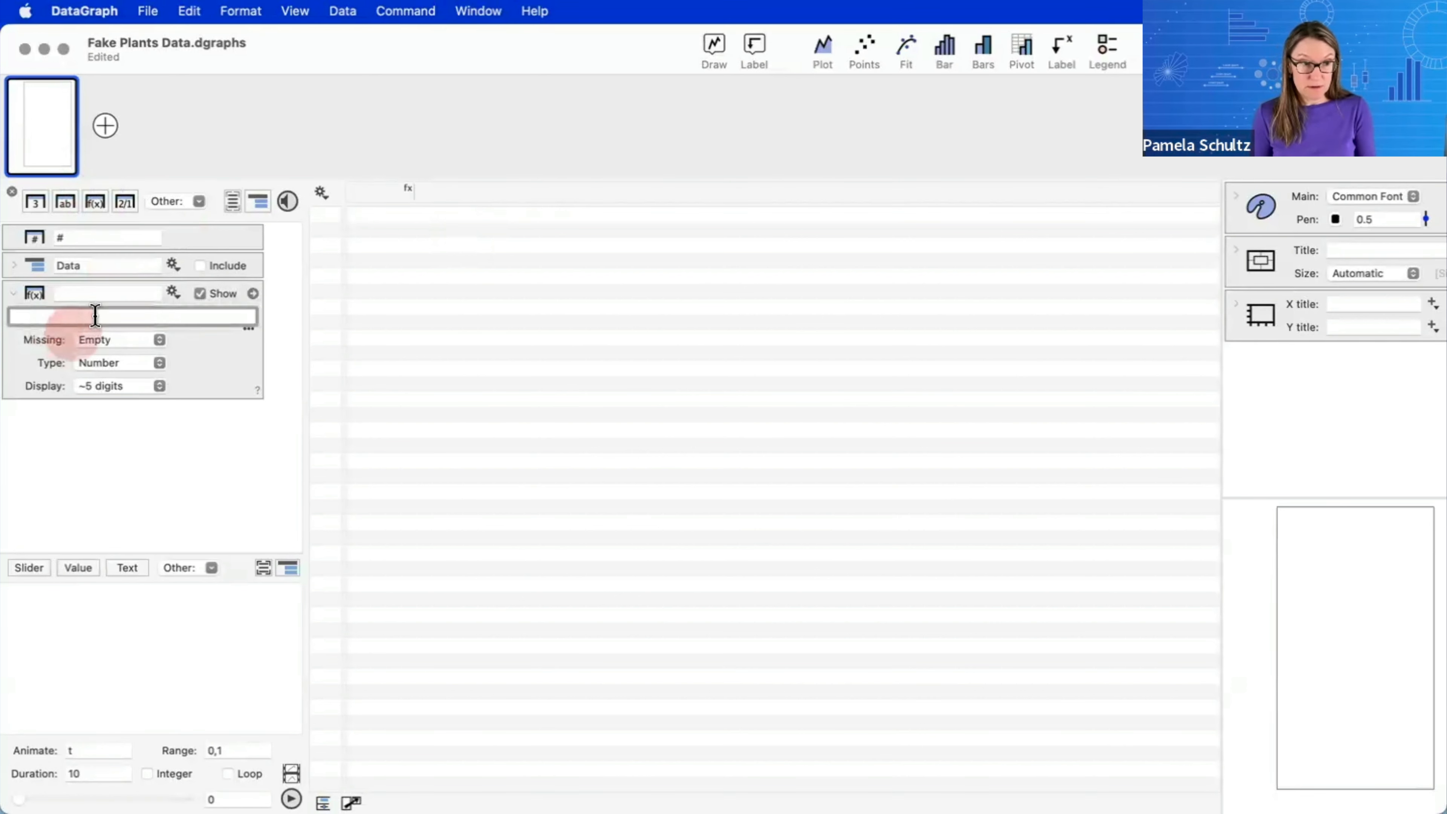
{"action": "type", "text": "#"}
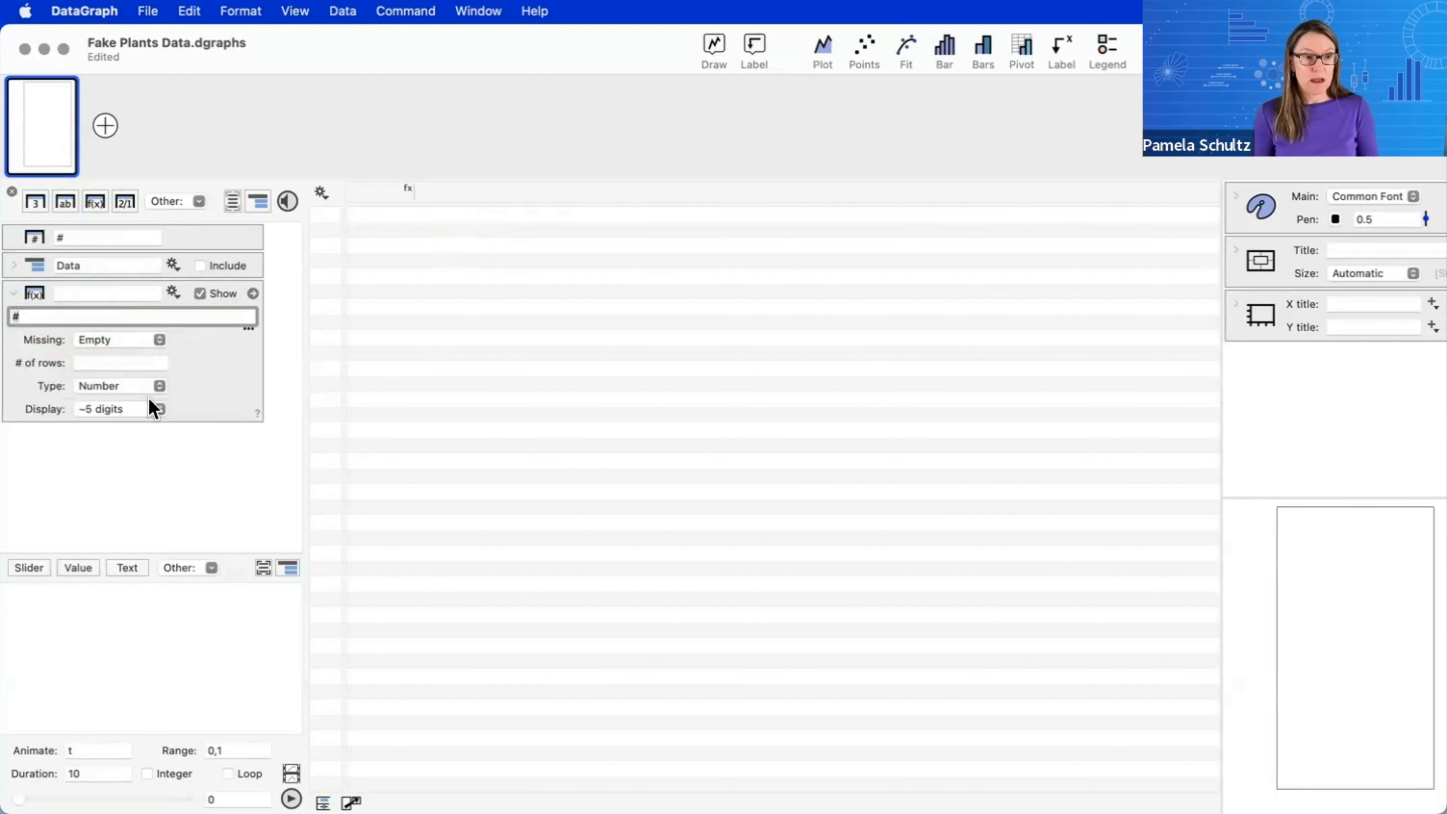
{"action": "left_click", "coordinate": [132, 360]}
{"action": "type", "text": "50"}
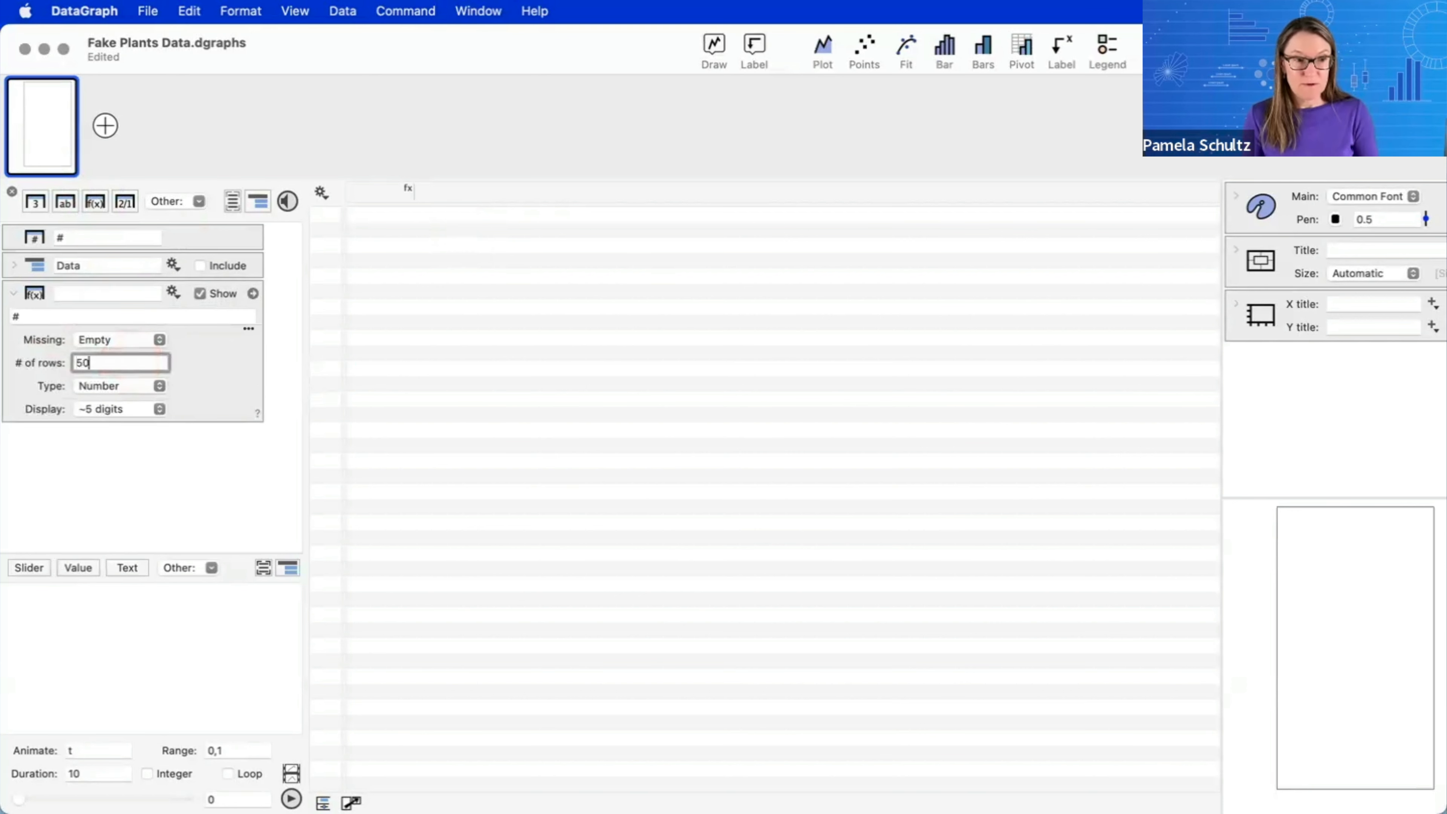
{"action": "key", "text": "Return"}
{"action": "scroll", "coordinate": [701, 539], "scroll_direction": "down", "scroll_amount": 5}
{"action": "scroll", "coordinate": [700, 539], "scroll_direction": "up", "scroll_amount": 5}
- Name the new 50-row expression column ID and convert it to a number column
{"action": "type", "text": "ID"}
{"action": "key", "text": "Return"}
{"action": "right_click", "coordinate": [374, 191]}
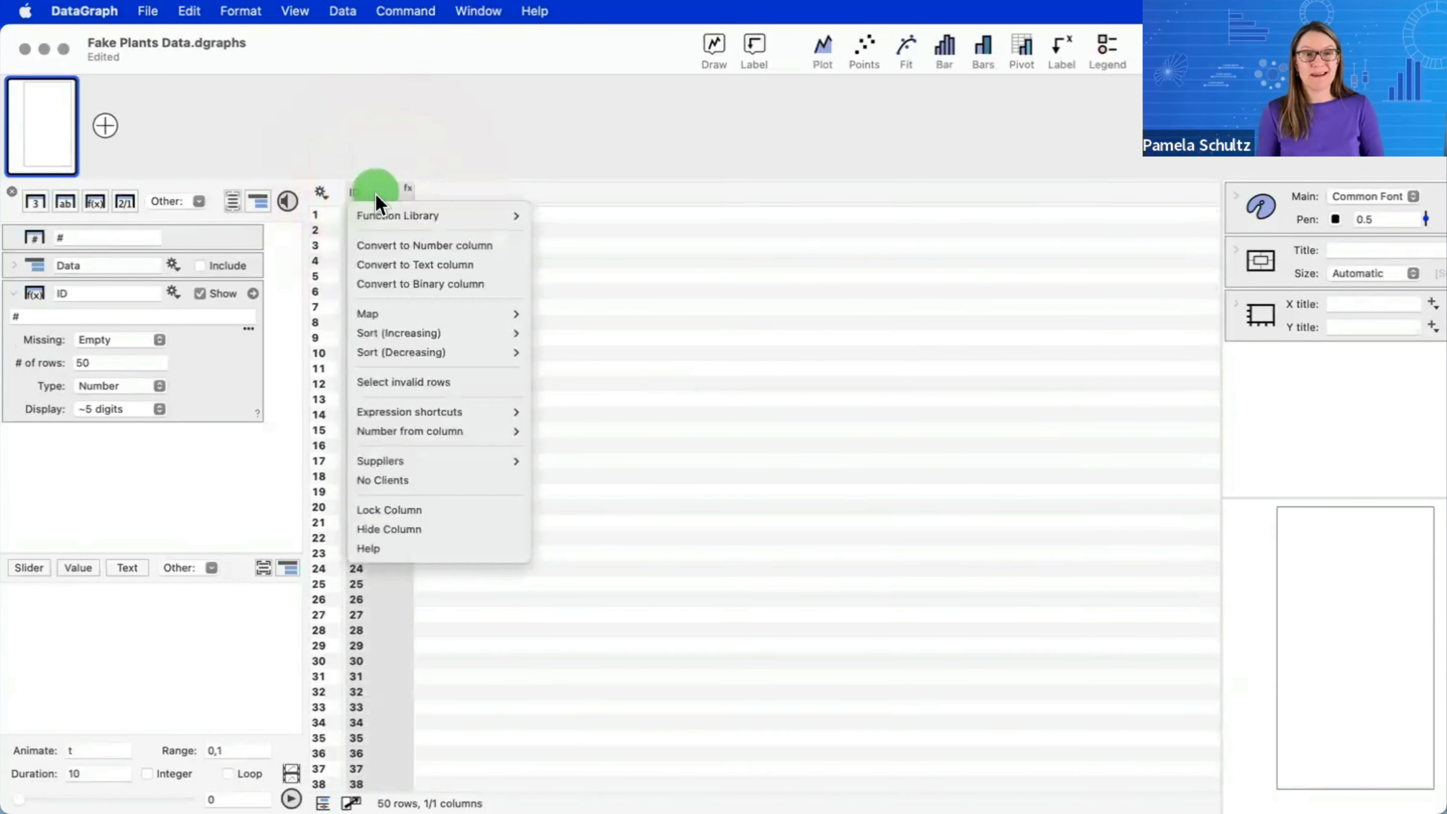
{"action": "left_click", "coordinate": [397, 247]}
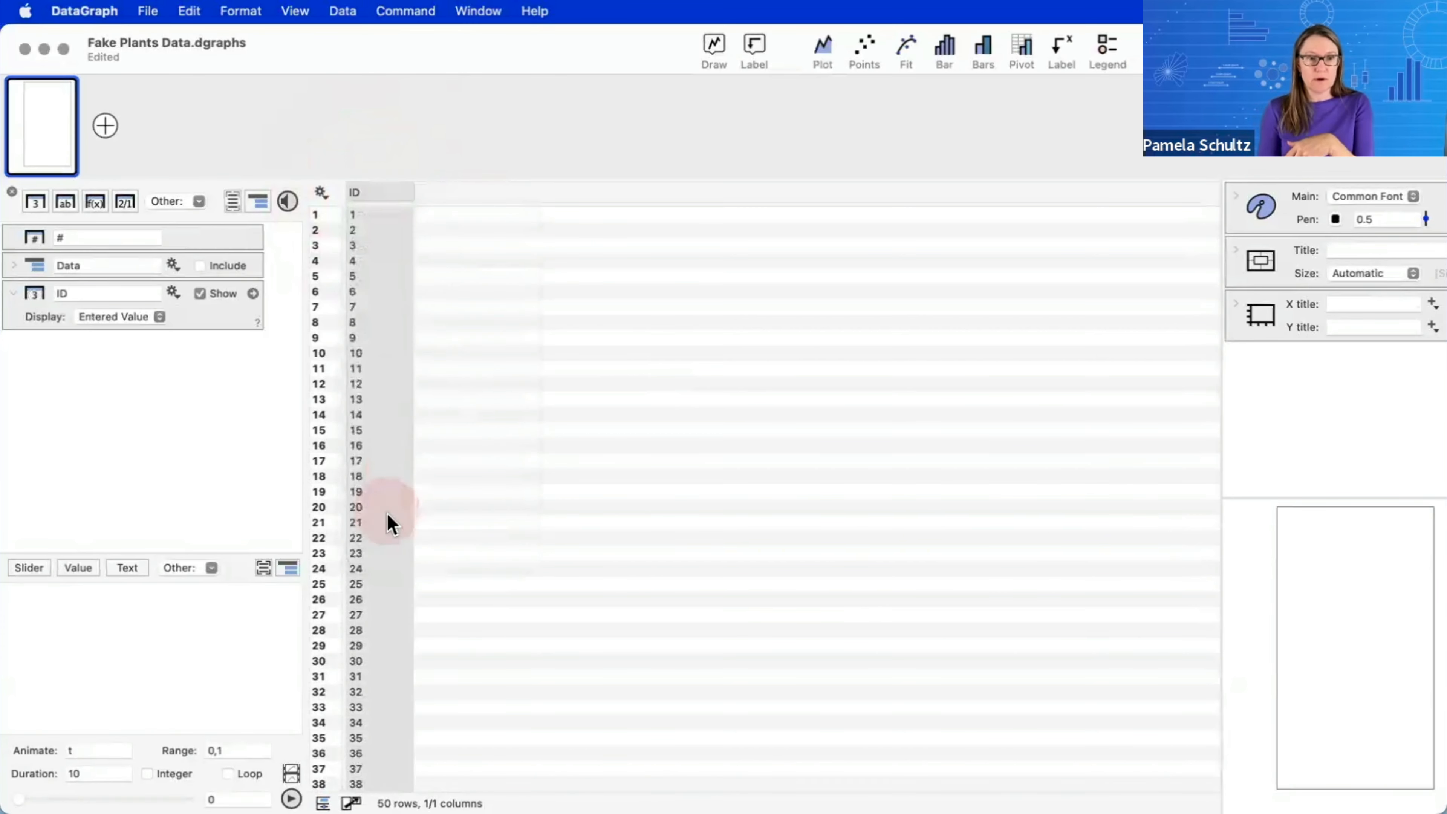
{"action": "scroll", "coordinate": [387, 522], "scroll_direction": "down", "scroll_amount": 5}
{"action": "scroll", "coordinate": [388, 521], "scroll_direction": "up", "scroll_amount": 4}
{"action": "left_click", "coordinate": [147, 470]}
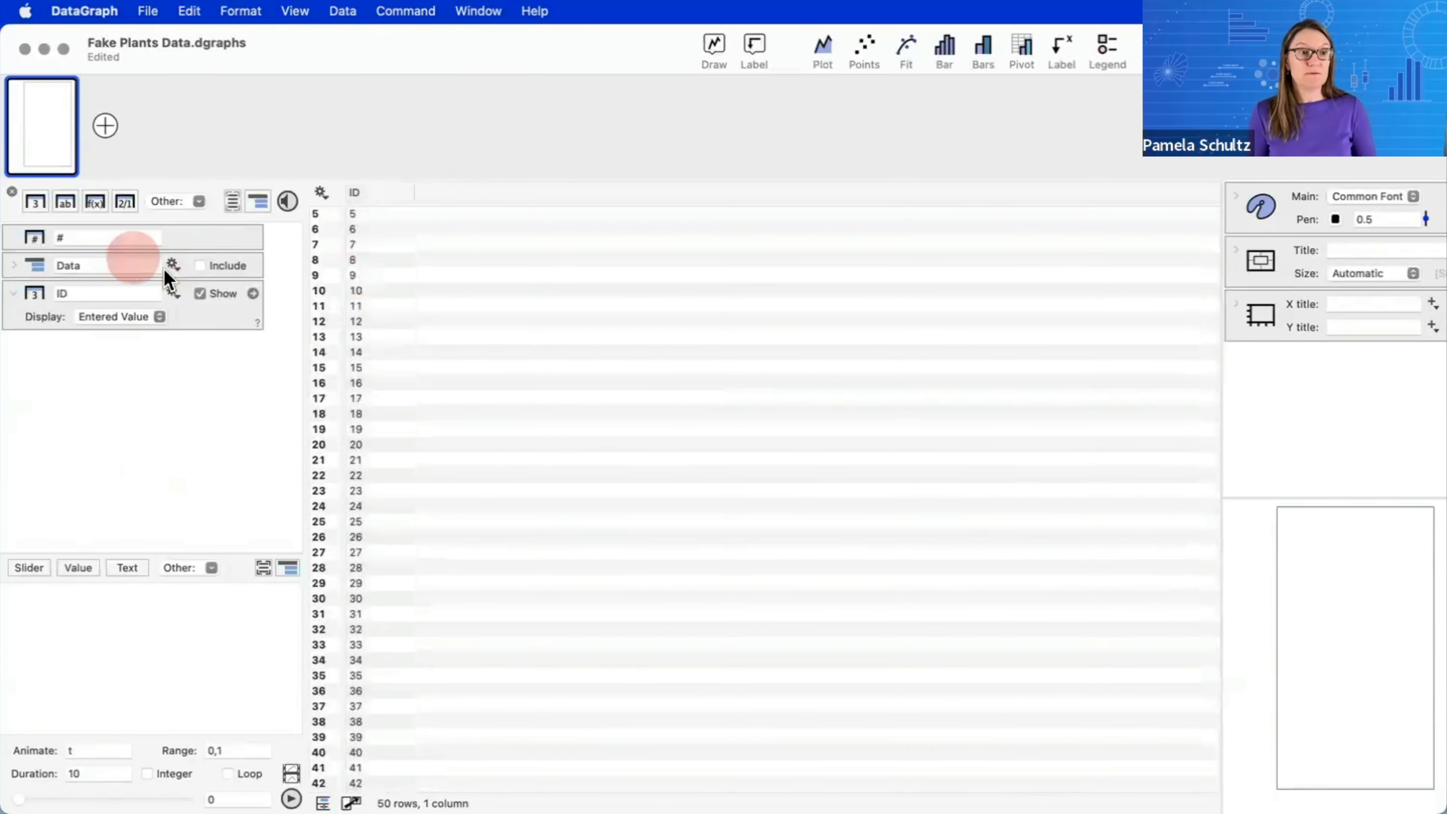
- Move the standalone ID column ahead of the Data group and include the group in the data table
{"action": "left_click_drag", "start_coordinate": [44, 308], "coordinate": [34, 250]}
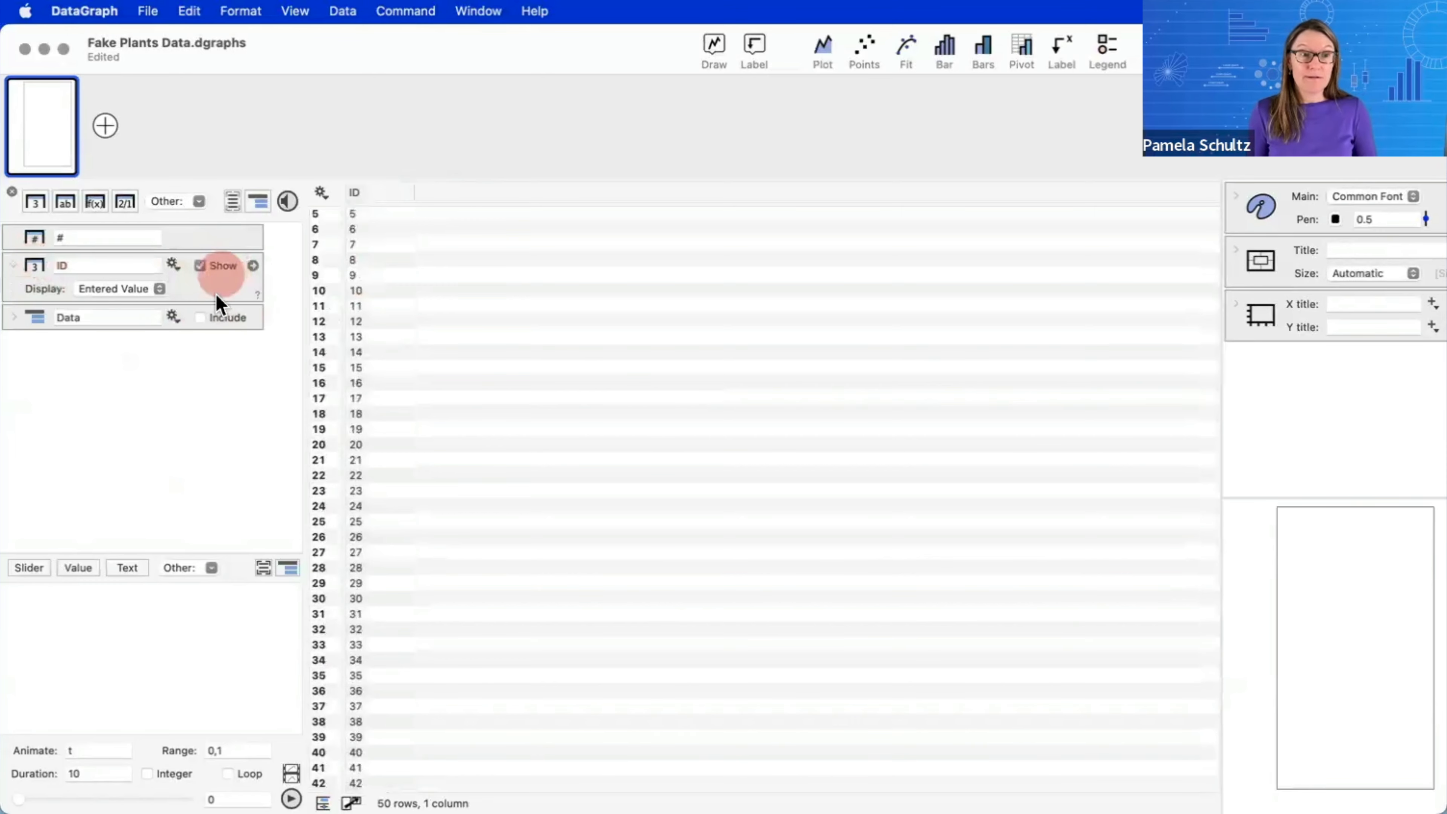
{"action": "left_click", "coordinate": [204, 319]}
{"action": "scroll", "coordinate": [570, 342], "scroll_direction": "up", "scroll_amount": 2}
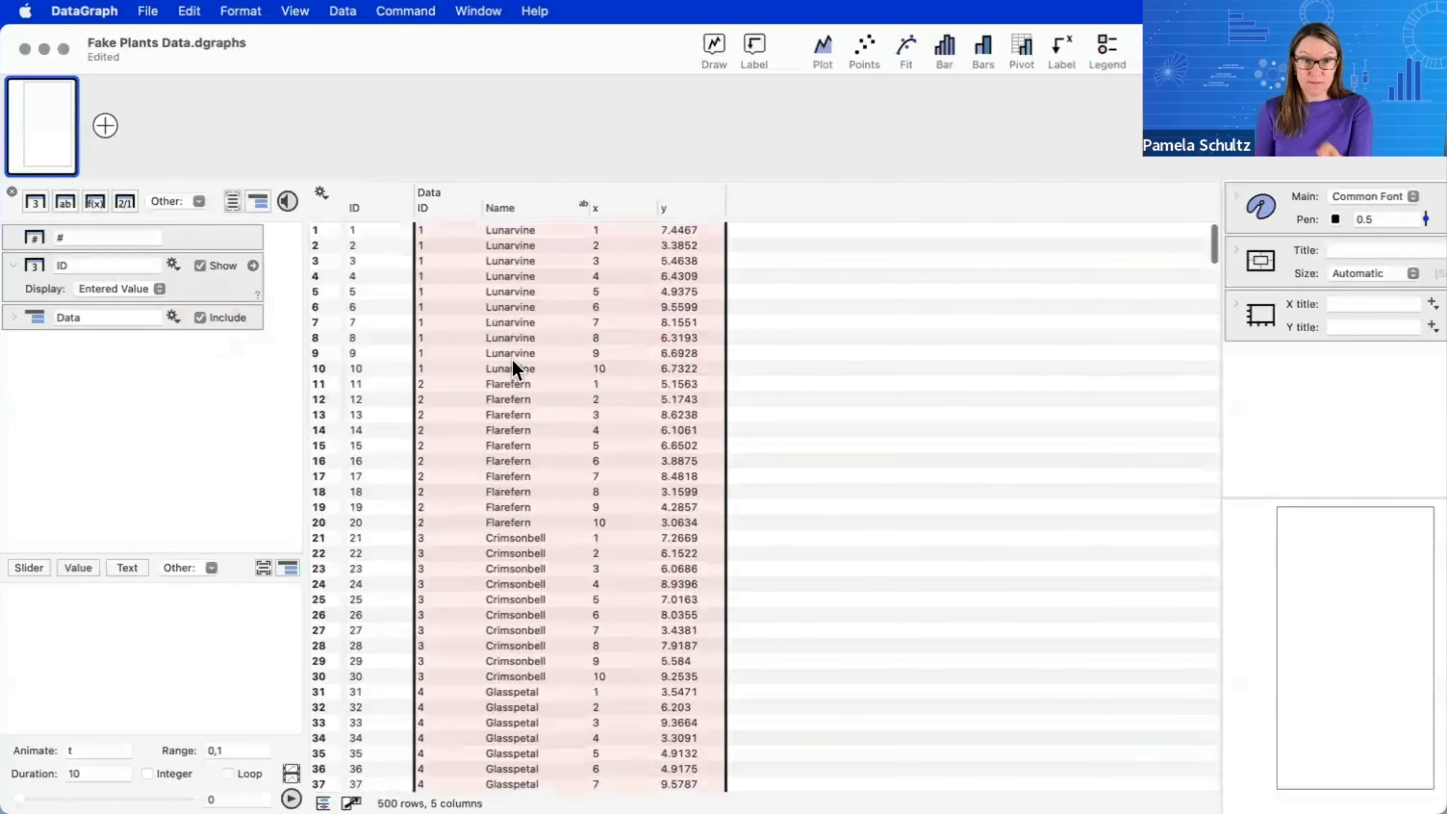
- Map the standalone ID column to Name and widen the resulting mapped column
{"action": "right_click", "coordinate": [380, 216]}
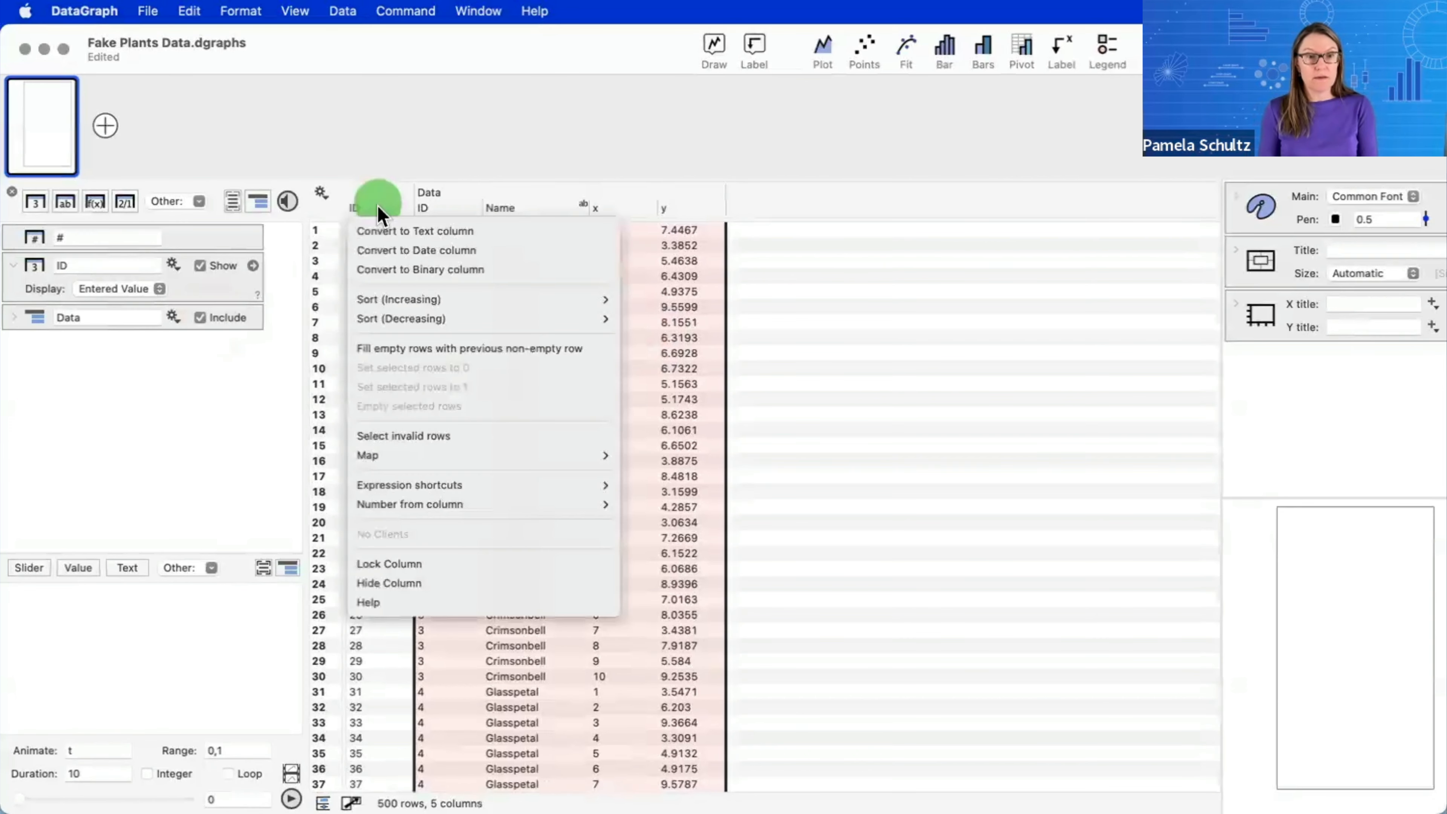
{"action": "mouse_move", "coordinate": [421, 459]}
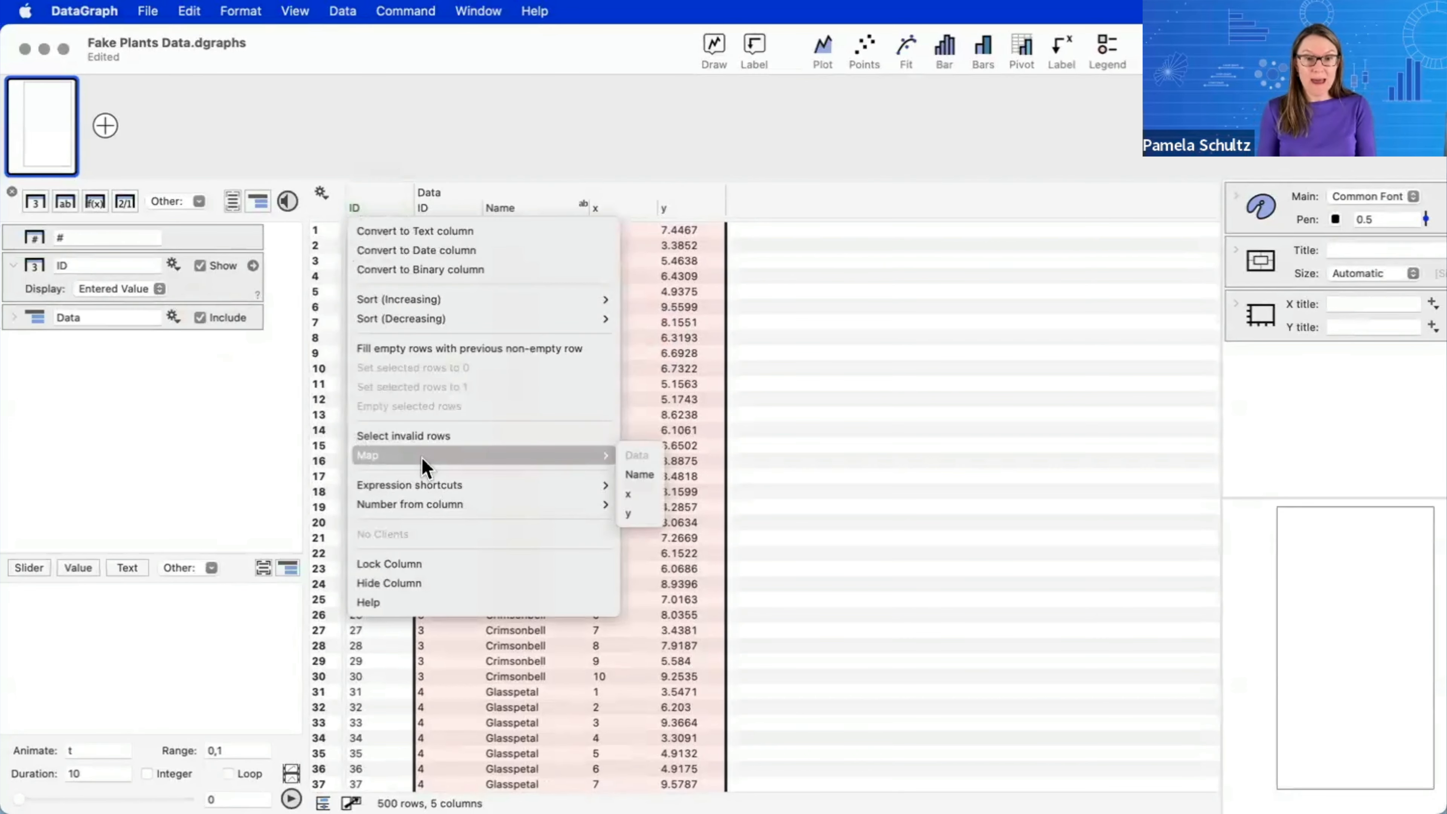
{"action": "left_click", "coordinate": [635, 474]}
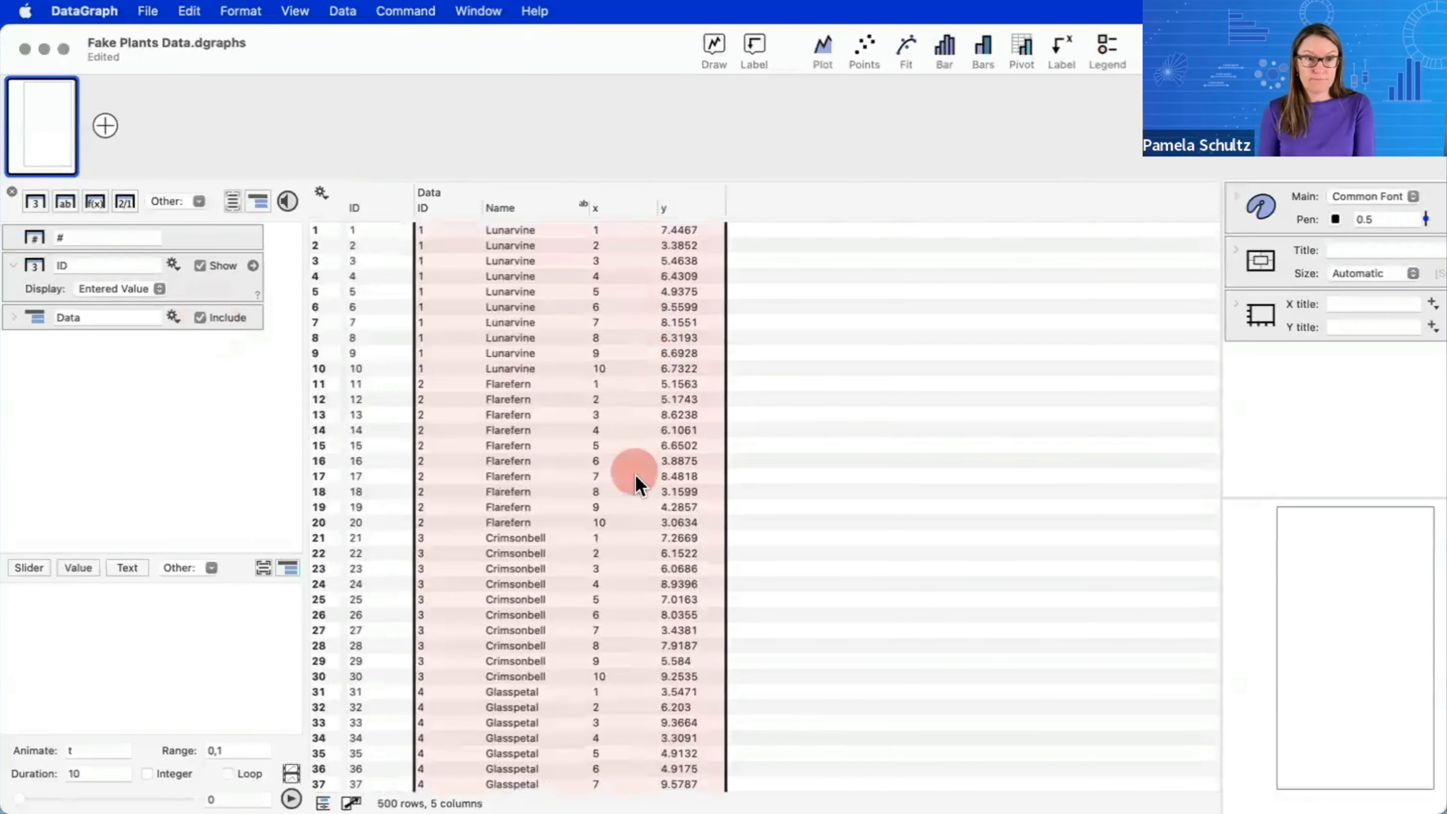
{"action": "left_click_drag", "start_coordinate": [482, 198], "coordinate": [605, 200]}
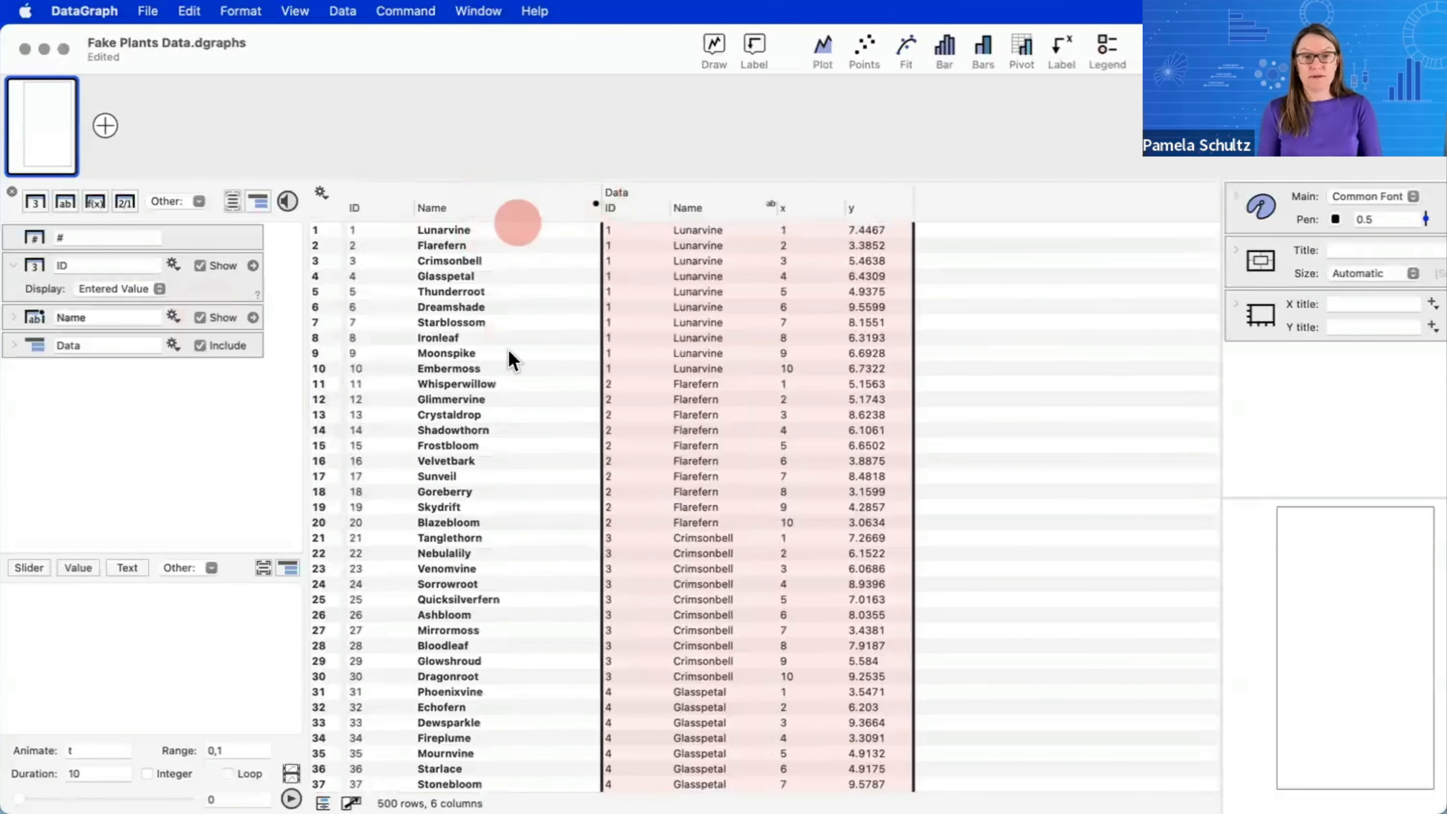
- Examine the plant names in the mapped Name column against the standalone ID numbers
{"action": "scroll", "coordinate": [515, 689], "scroll_direction": "down", "scroll_amount": 15}
{"action": "scroll", "coordinate": [514, 689], "scroll_direction": "up", "scroll_amount": 15}
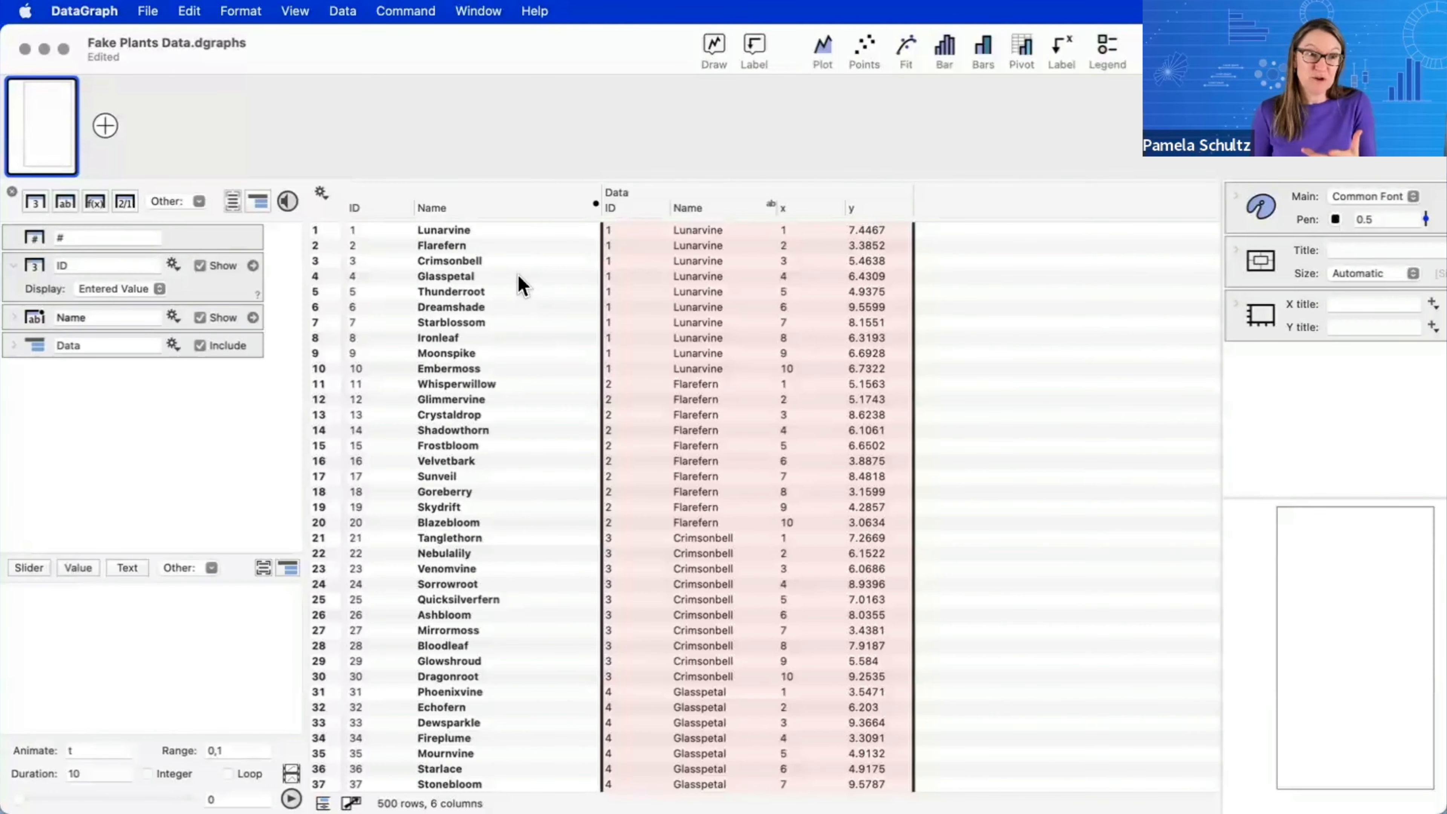
{"action": "left_click", "coordinate": [477, 209]}
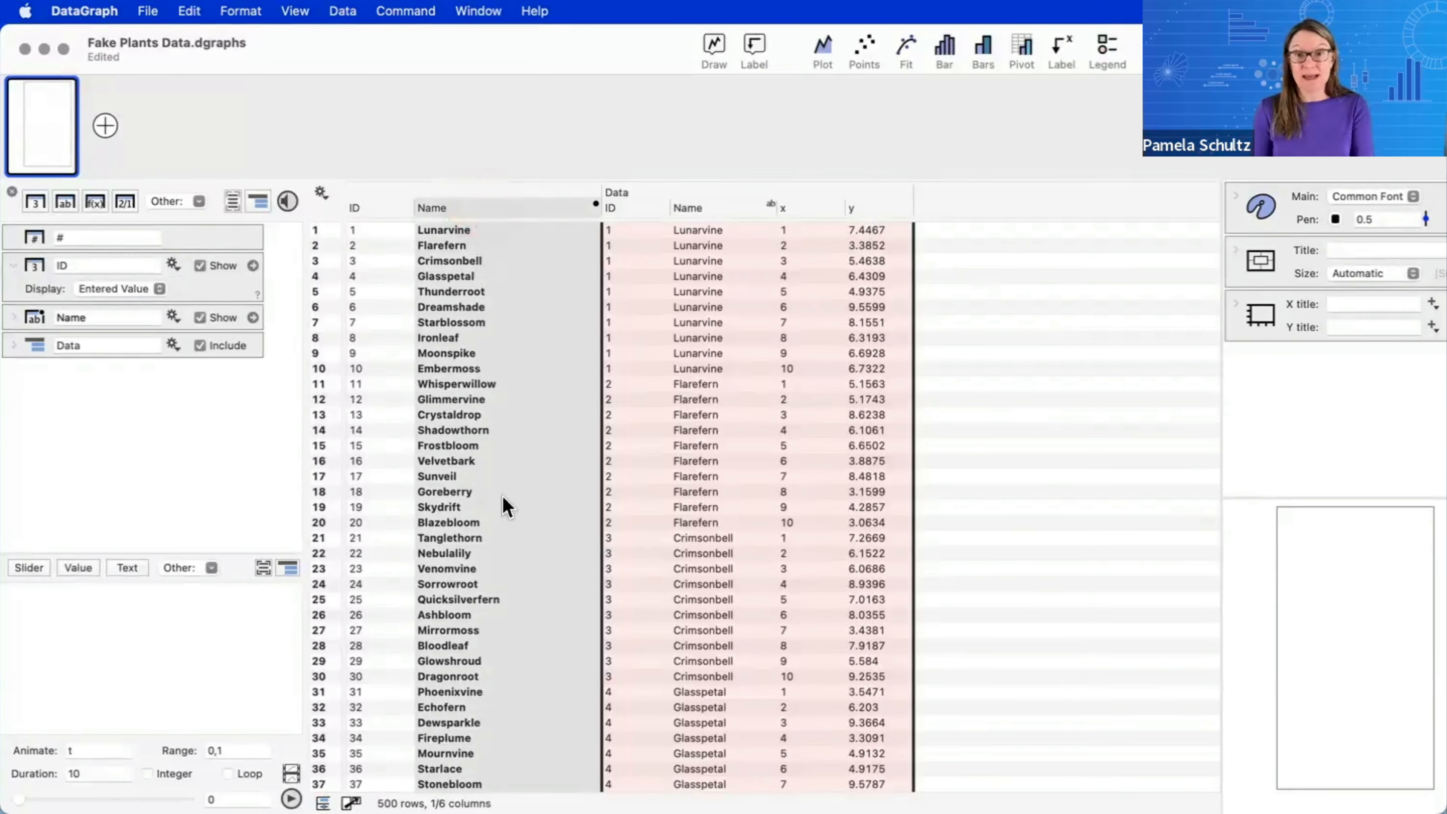
{"action": "scroll", "coordinate": [451, 513], "scroll_direction": "down", "scroll_amount": 8}
{"action": "scroll", "coordinate": [451, 513], "scroll_direction": "up", "scroll_amount": 5}
{"action": "scroll", "coordinate": [451, 514], "scroll_direction": "up", "scroll_amount": 3}
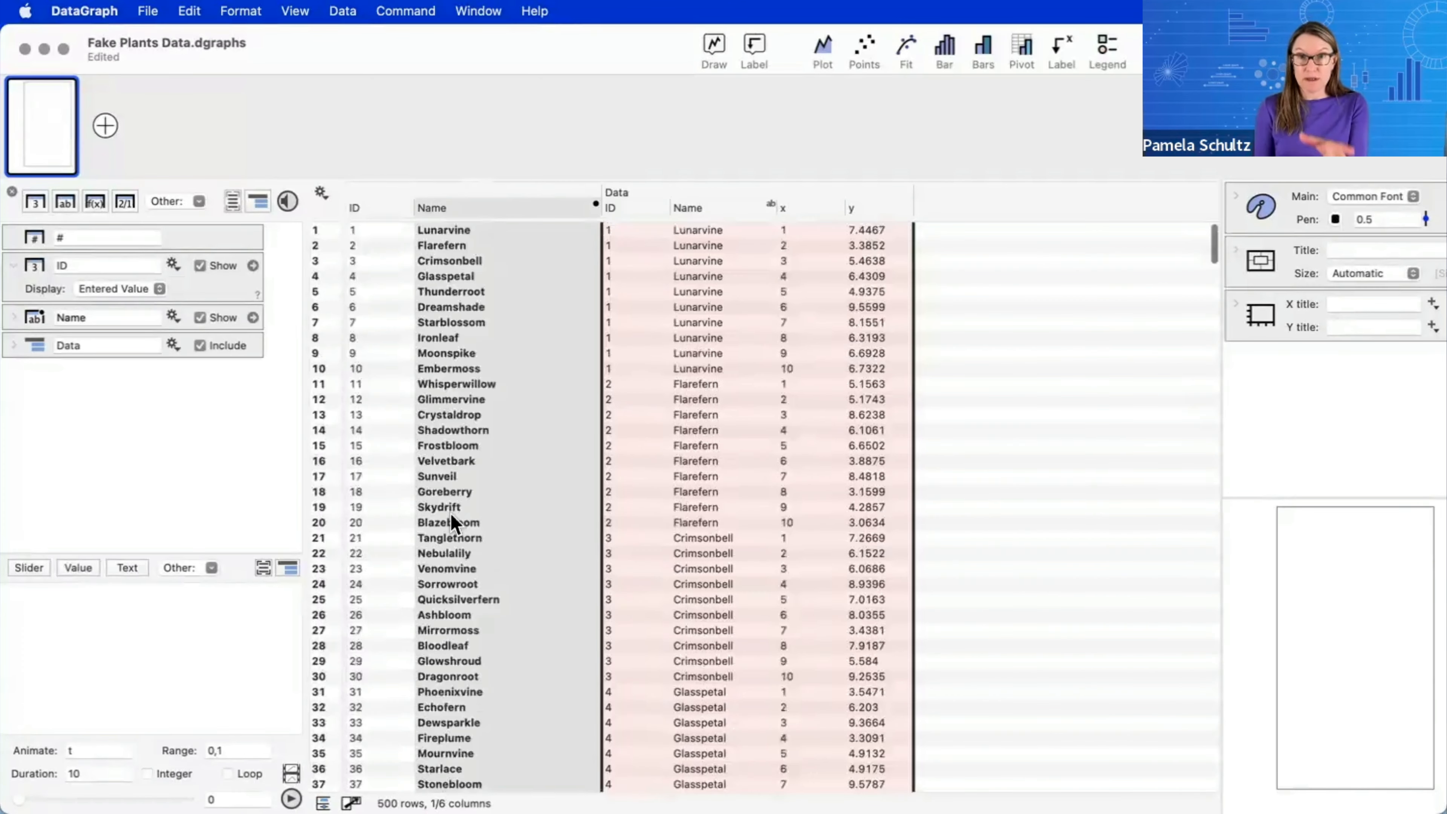
{"action": "scroll", "coordinate": [451, 514], "scroll_direction": "down", "scroll_amount": 1}
{"action": "scroll", "coordinate": [451, 518], "scroll_direction": "up", "scroll_amount": 1}
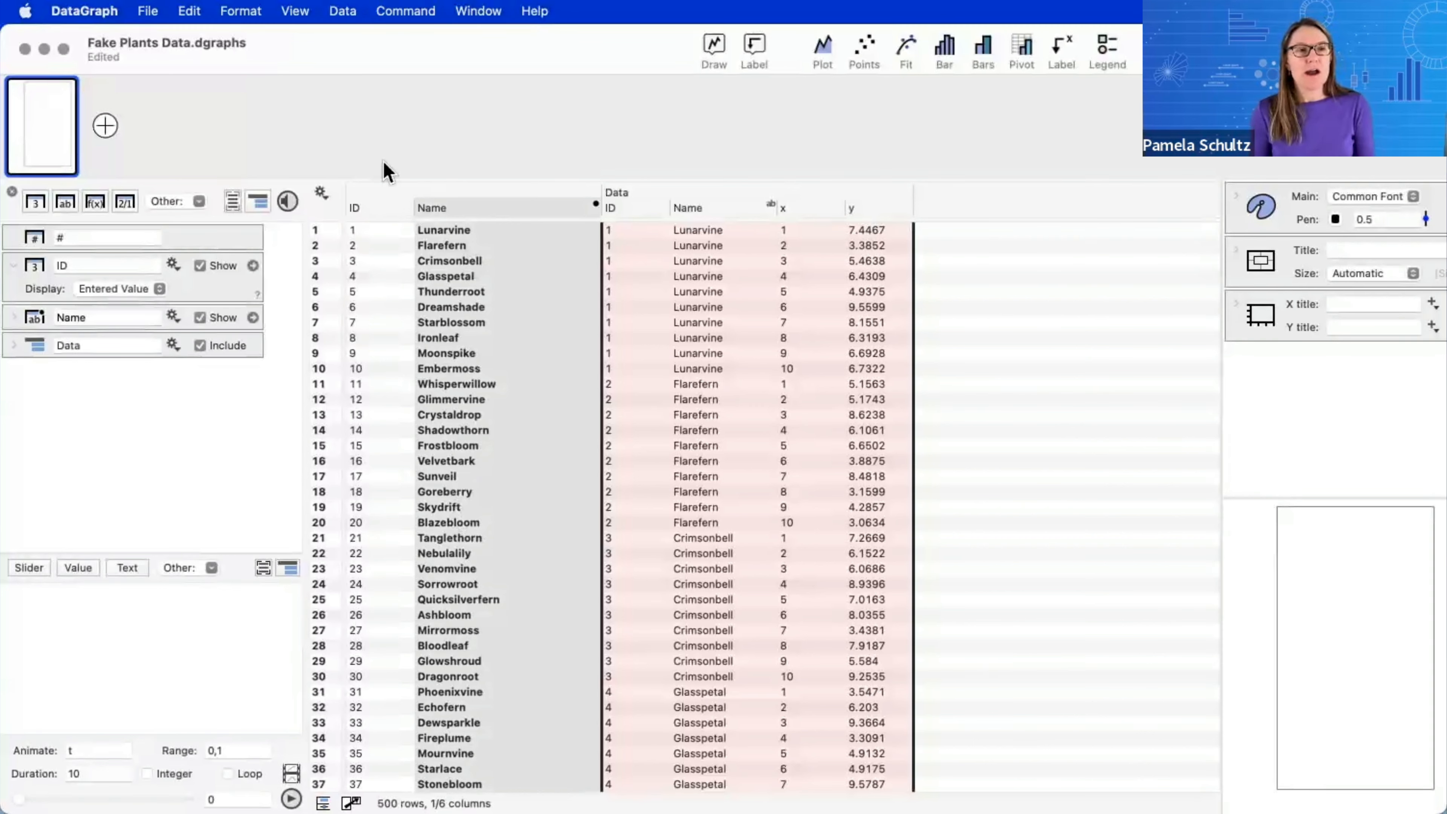
- Copy the mapped Name column as text and paste it as a separate text column
{"action": "left_click", "coordinate": [474, 210]}
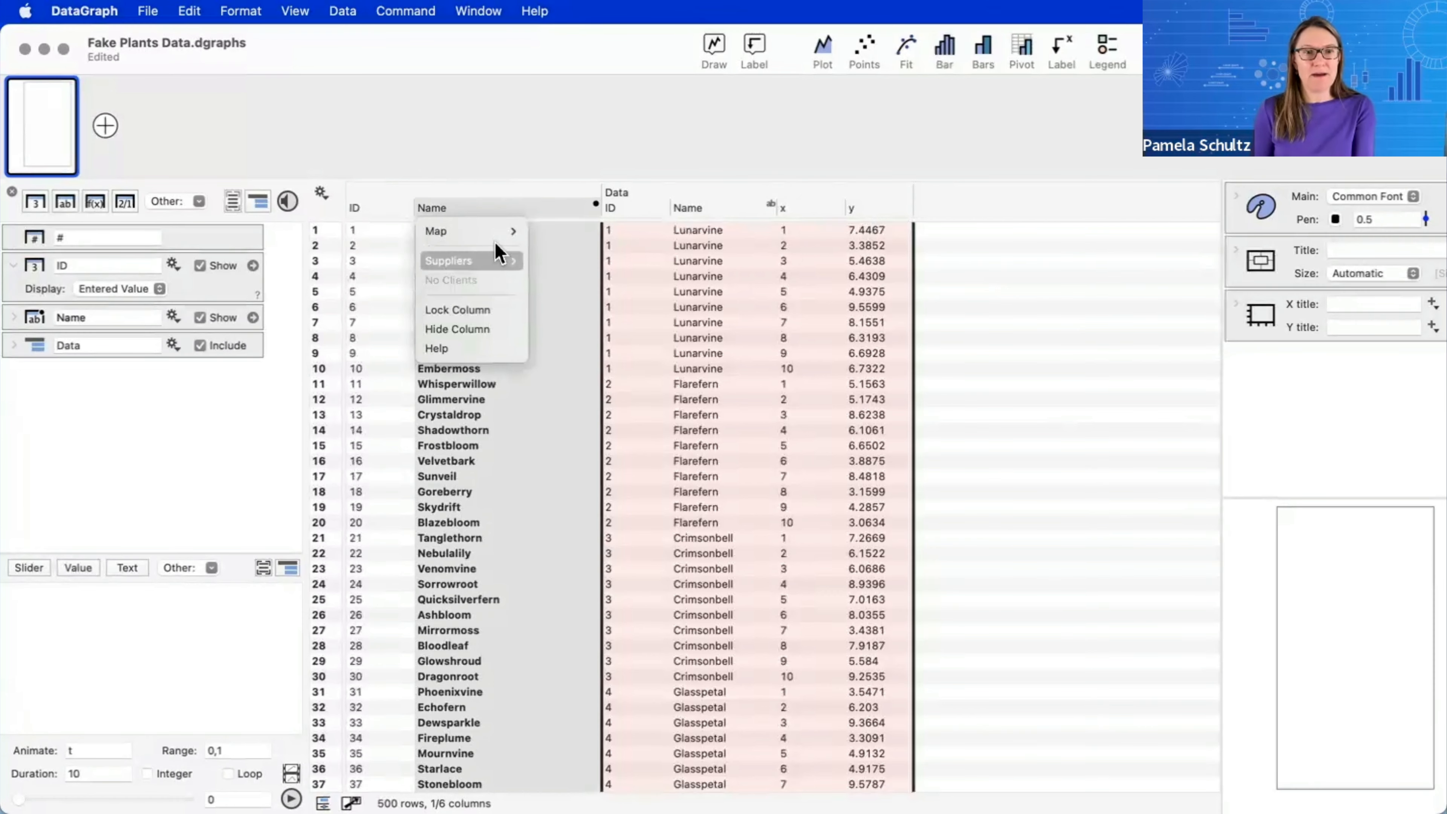
{"action": "left_click", "coordinate": [528, 211]}
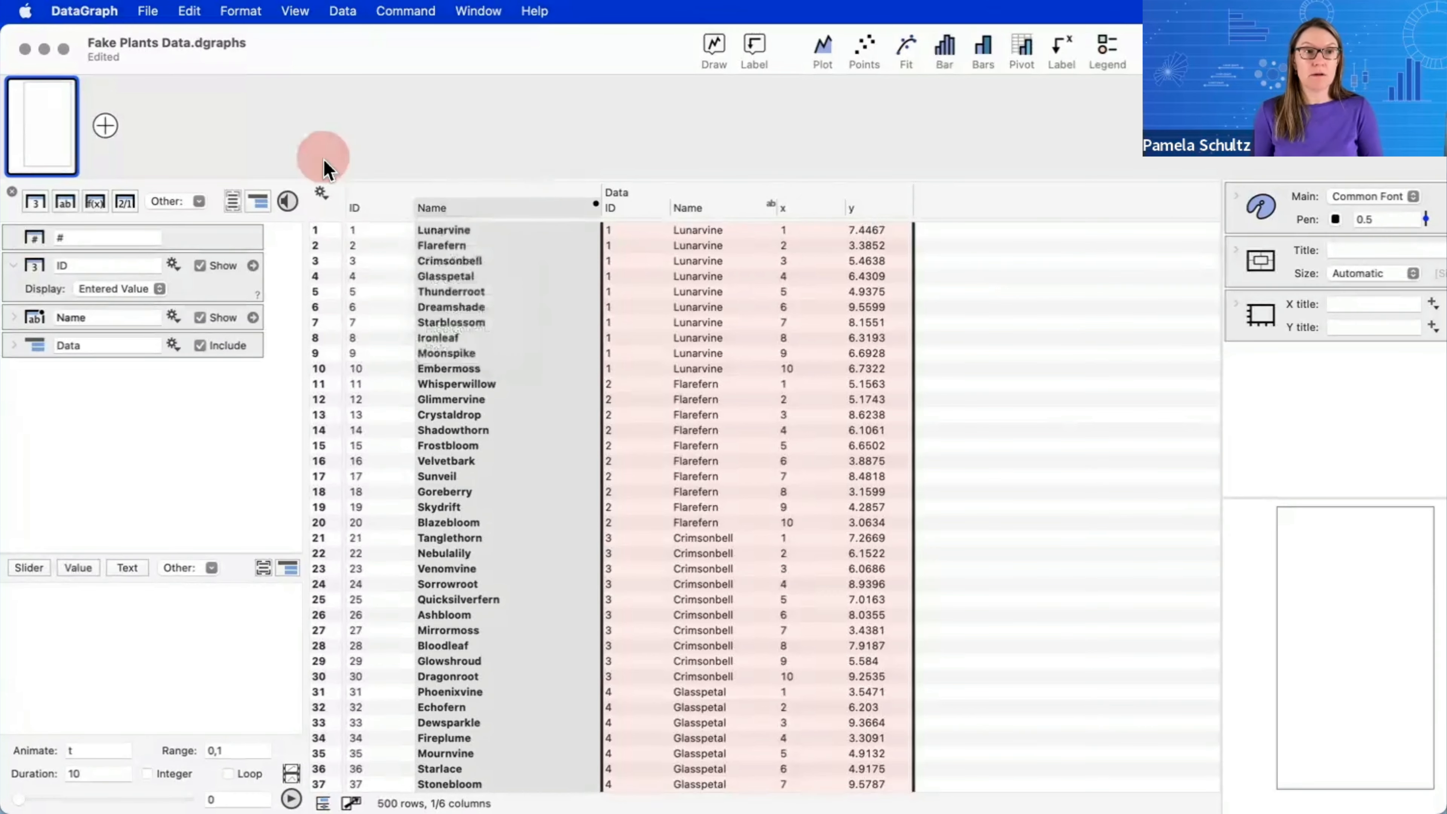
{"action": "left_click", "coordinate": [191, 11]}
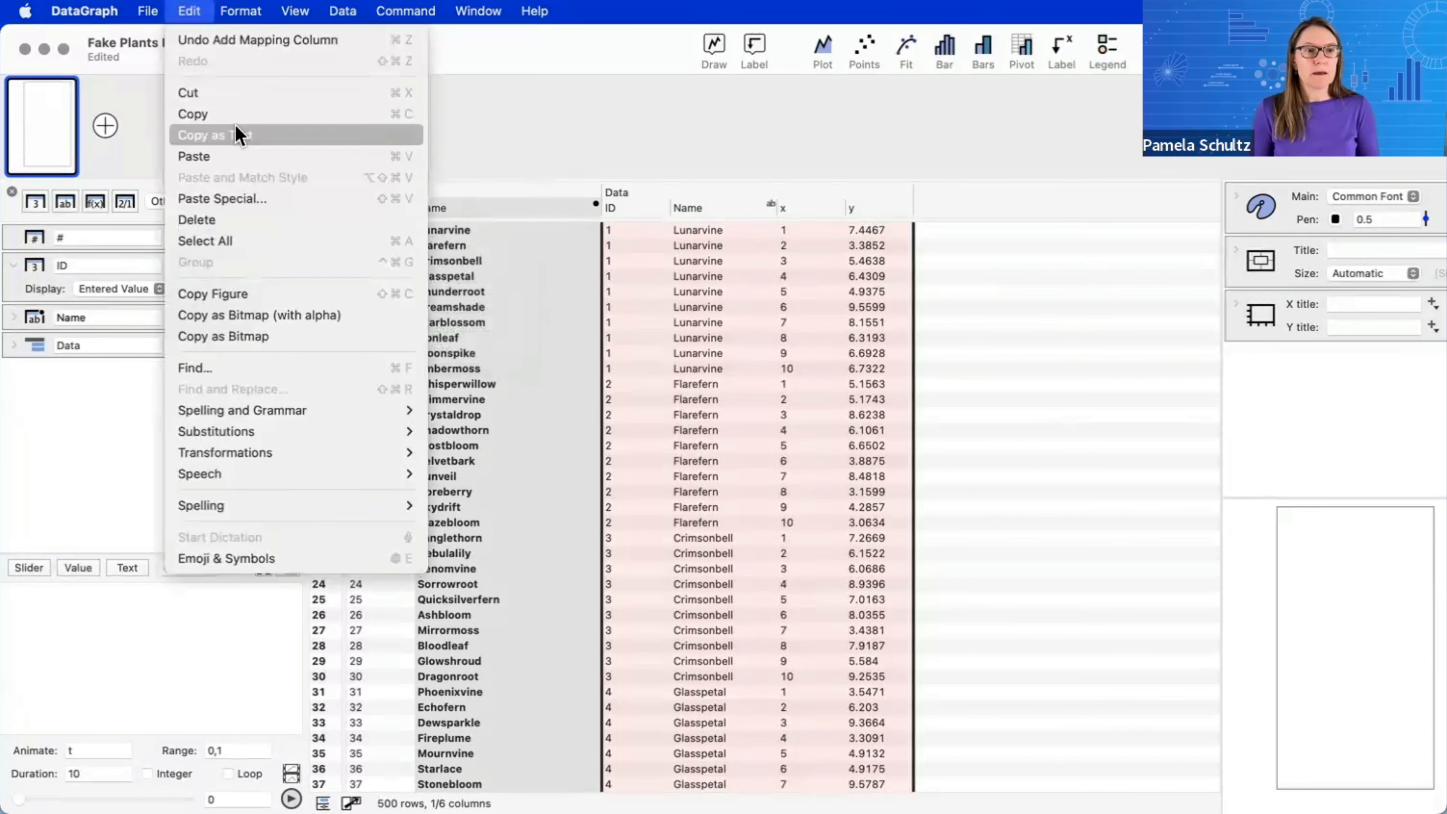
{"action": "left_click", "coordinate": [481, 212]}
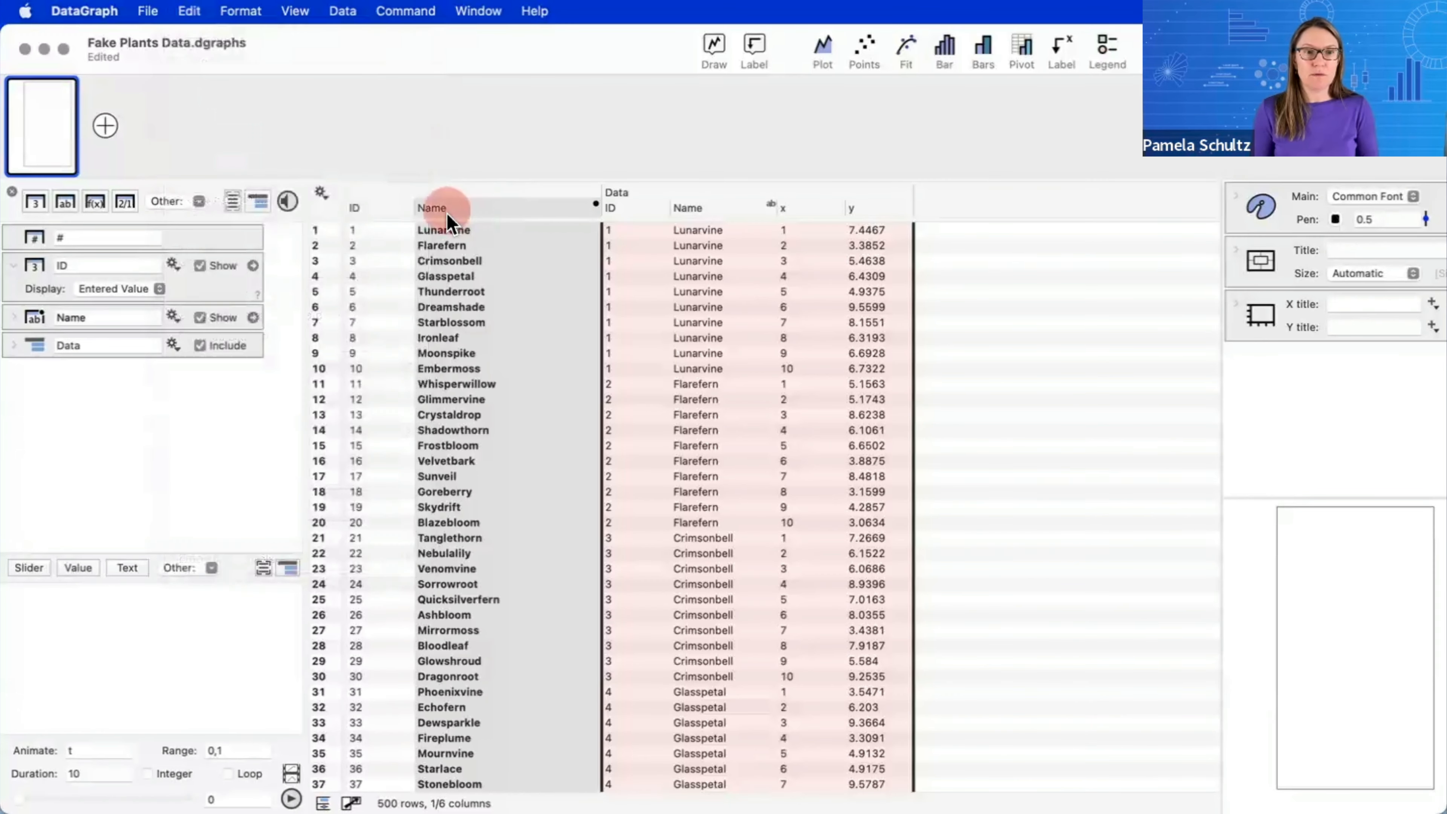
{"action": "left_click", "coordinate": [193, 11]}
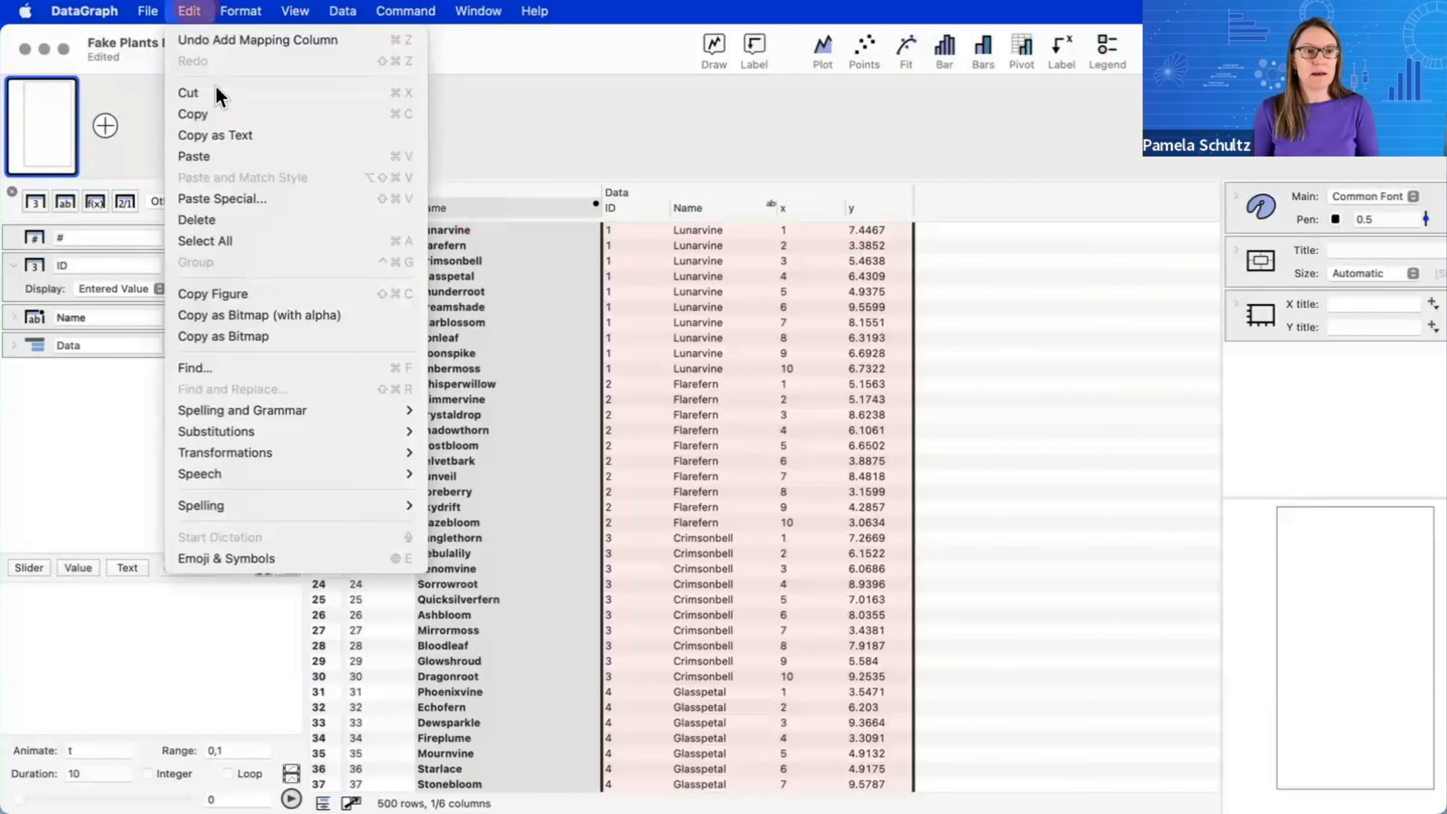
{"action": "left_click", "coordinate": [224, 131]}
{"action": "left_click", "coordinate": [190, 12]}
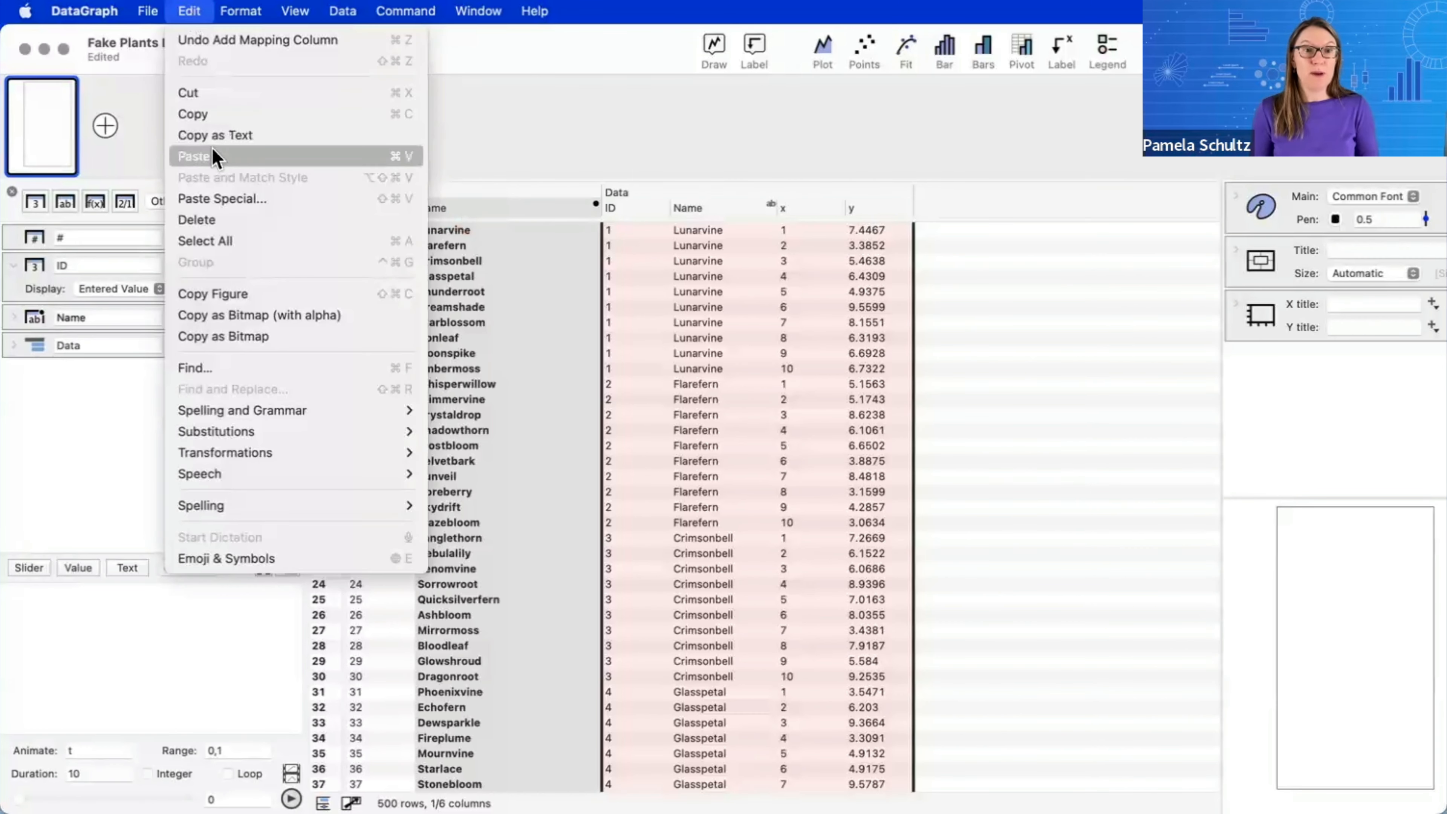
{"action": "left_click", "coordinate": [214, 156]}
- Widen the pasted Name text column and delete the mapped Name column beside it
{"action": "left_click_drag", "start_coordinate": [669, 190], "coordinate": [806, 192]}
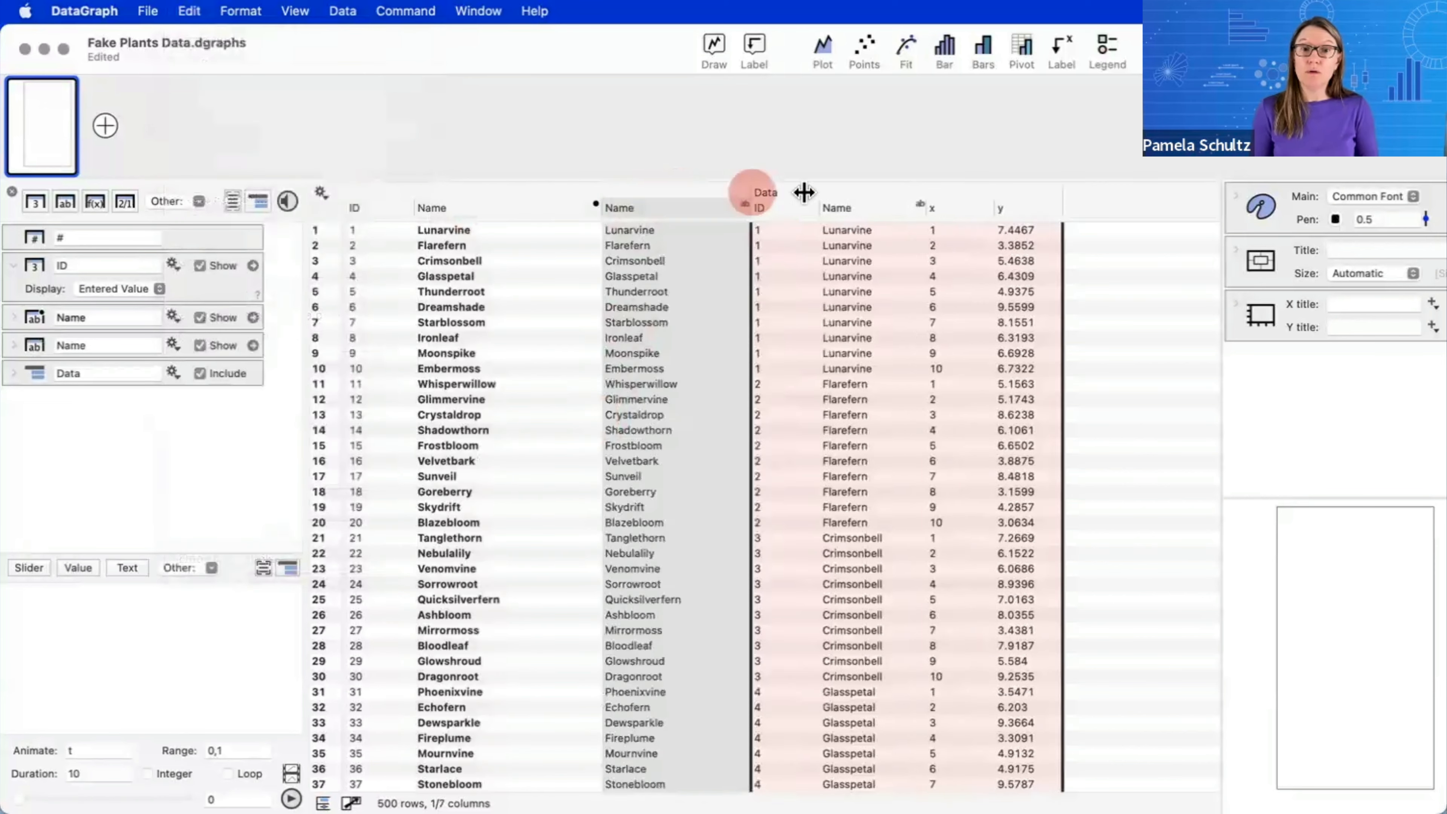
{"action": "left_click", "coordinate": [719, 354]}
{"action": "left_click", "coordinate": [691, 232]}
{"action": "left_click", "coordinate": [674, 276]}
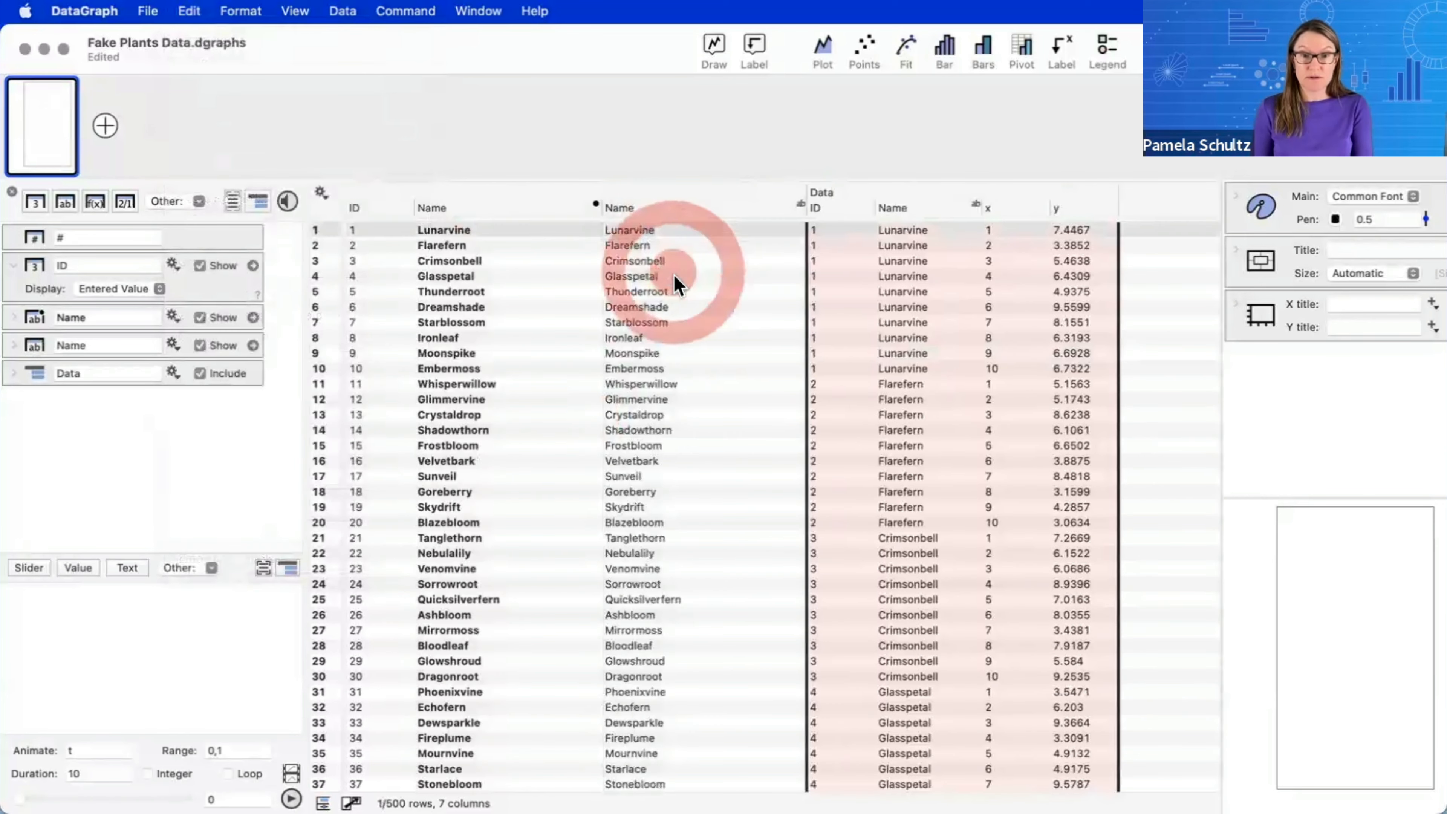
{"action": "left_click", "coordinate": [677, 354]}
{"action": "left_click", "coordinate": [676, 214]}
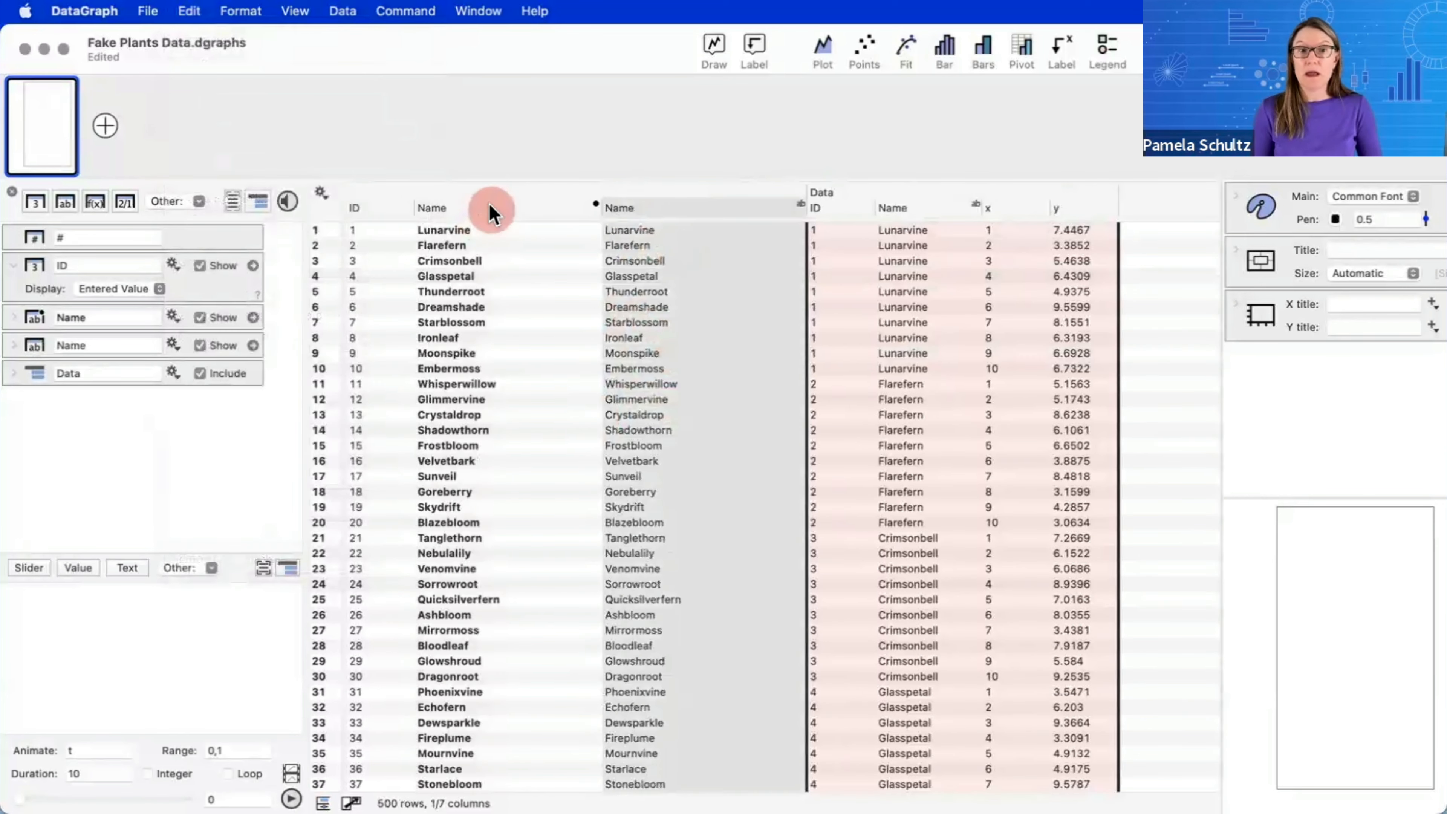
{"action": "left_click", "coordinate": [485, 205]}
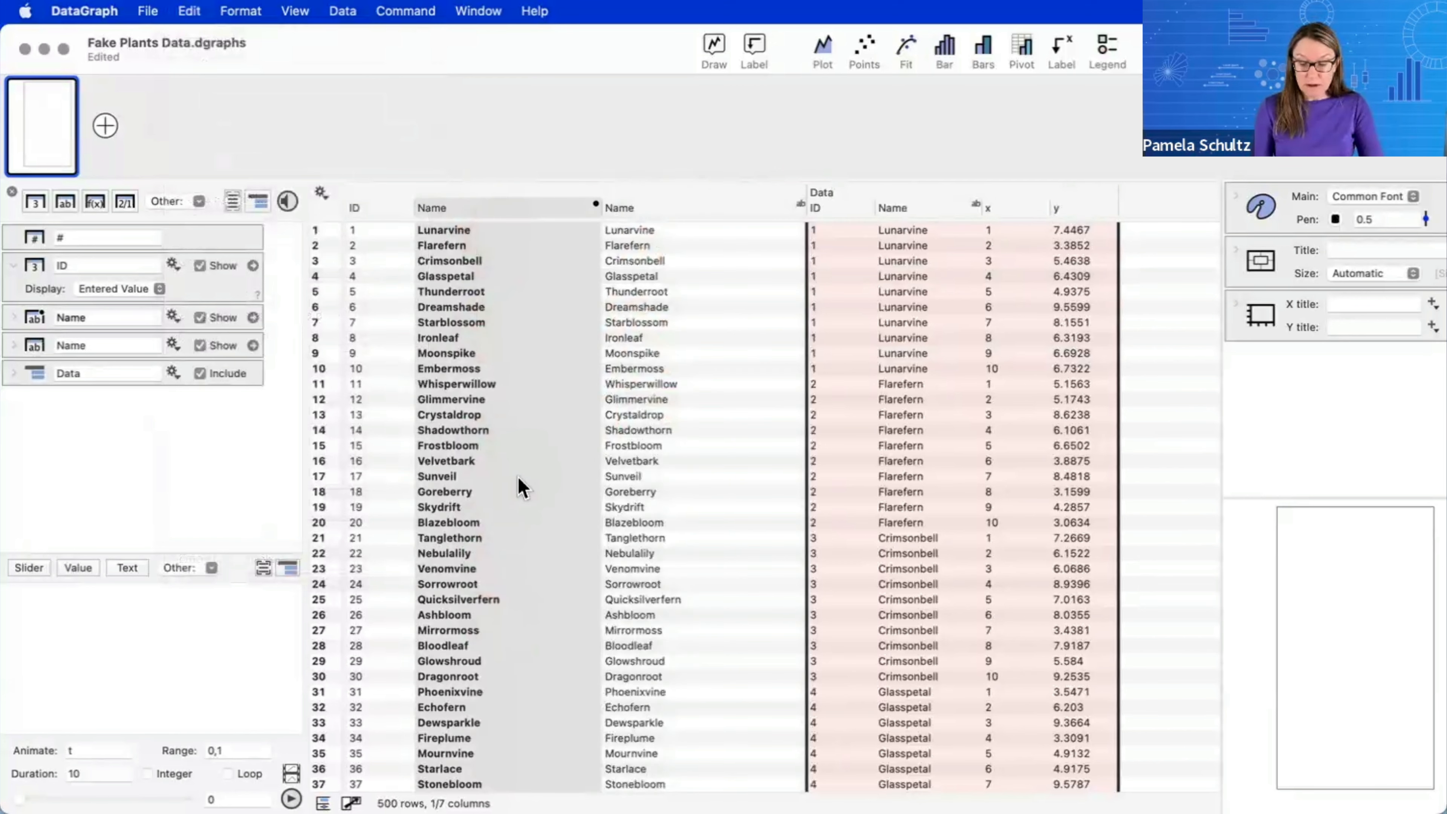
{"action": "key", "text": "BackSpace"}
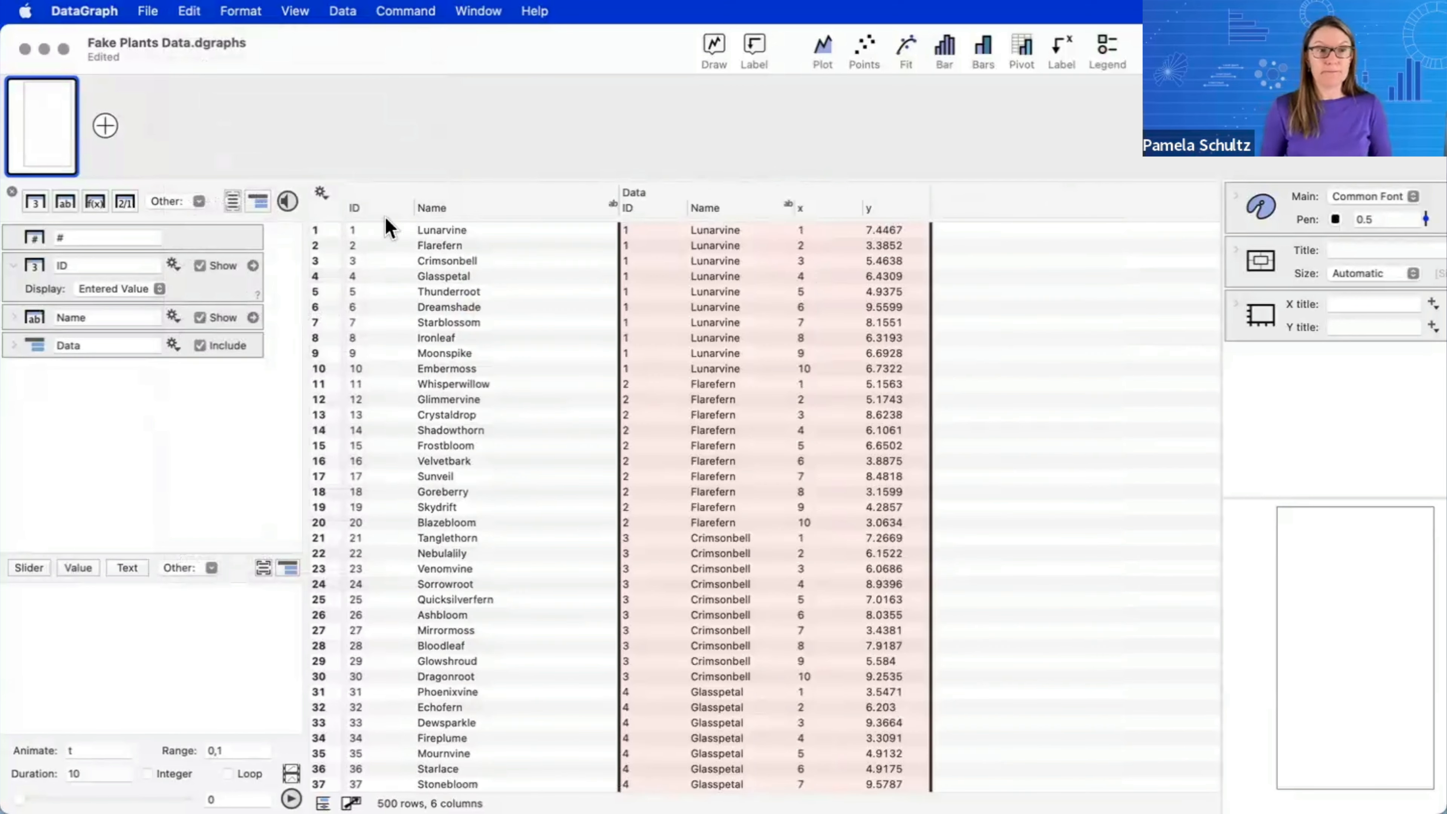
- Group the standalone ID and Name columns together
{"action": "left_click", "coordinate": [267, 234]}
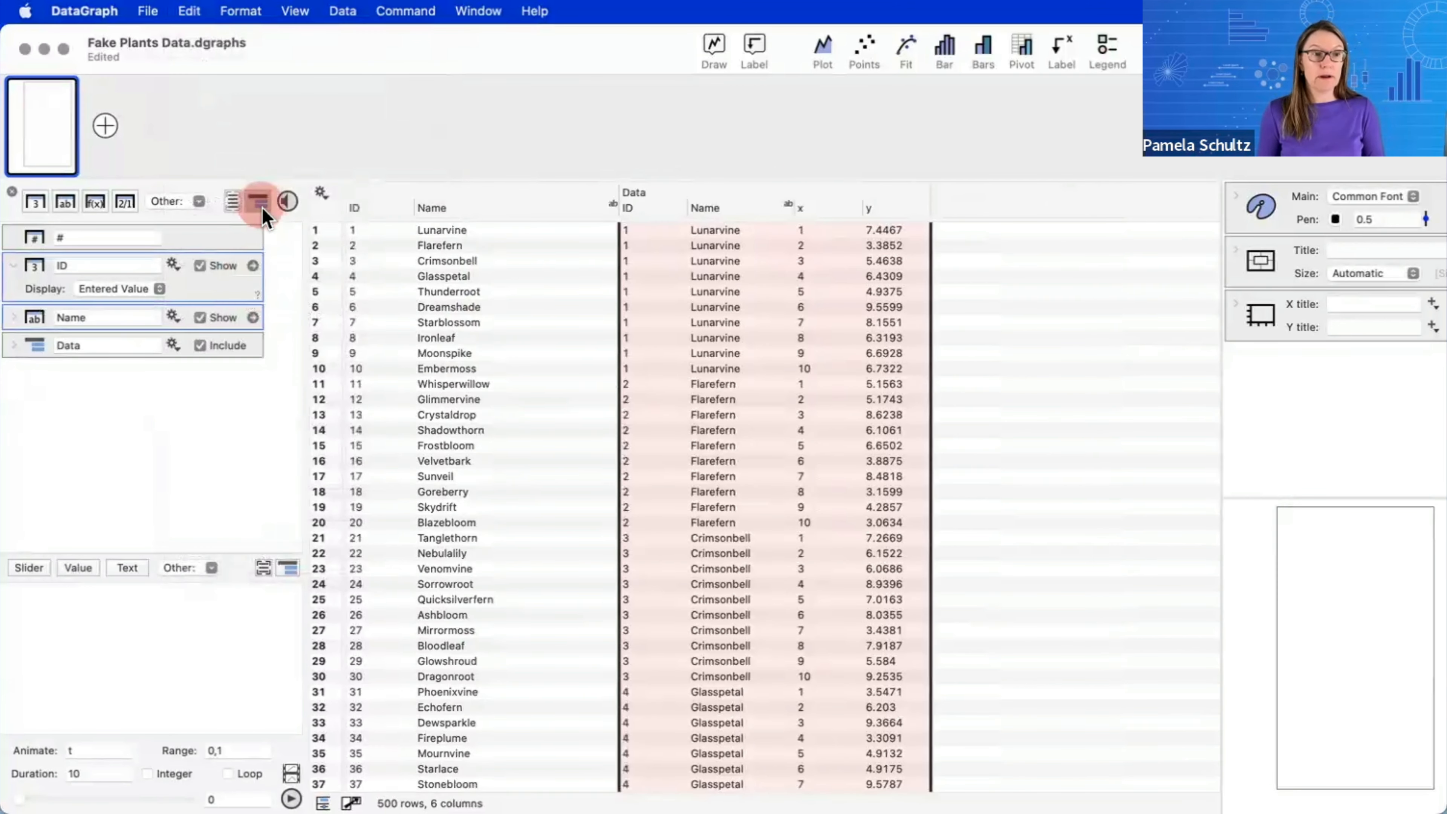
{"action": "left_click", "coordinate": [260, 200]}
{"action": "left_click", "coordinate": [371, 205]}
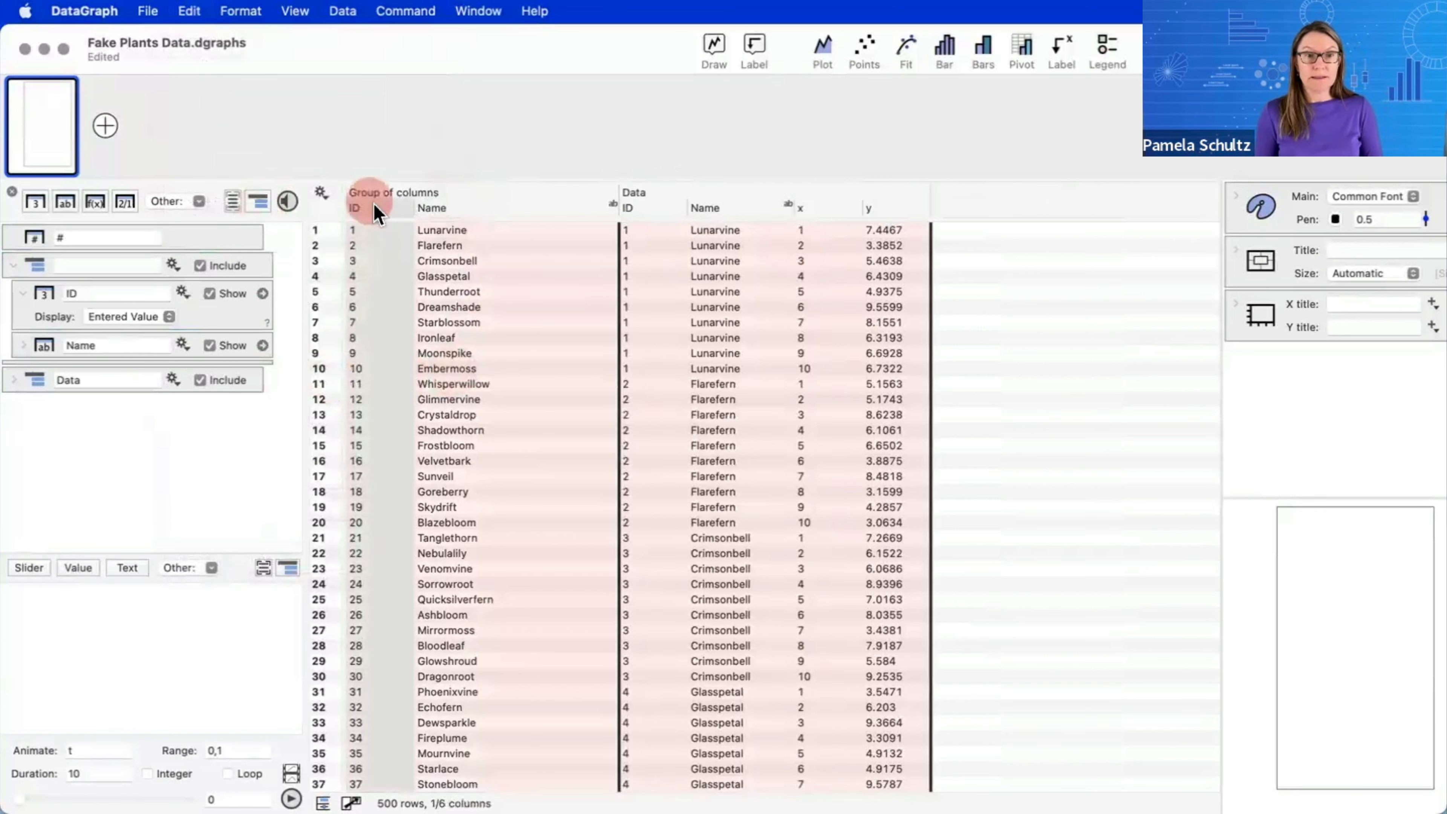
{"action": "left_click", "coordinate": [484, 206]}
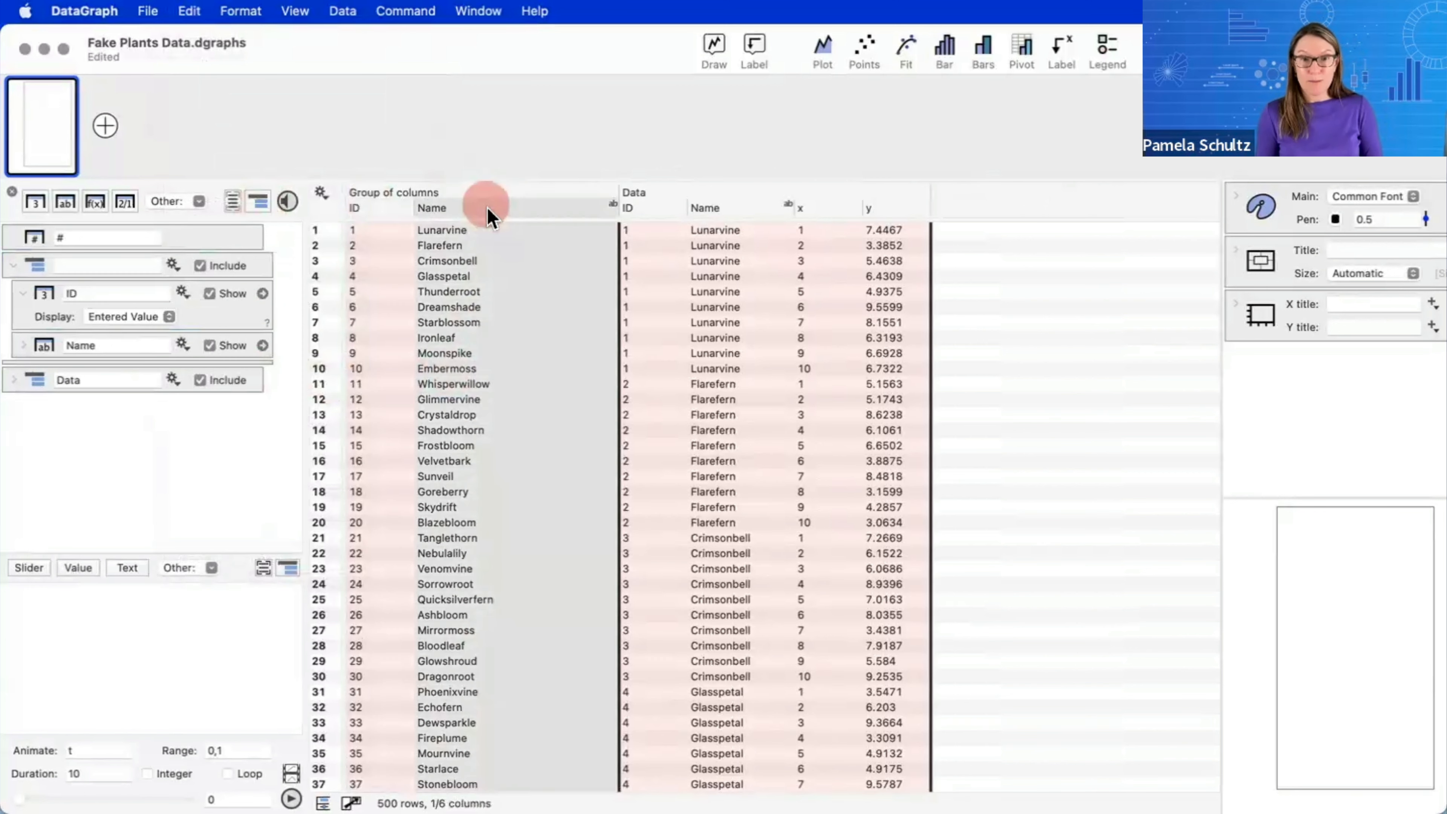
{"action": "left_click", "coordinate": [559, 355]}
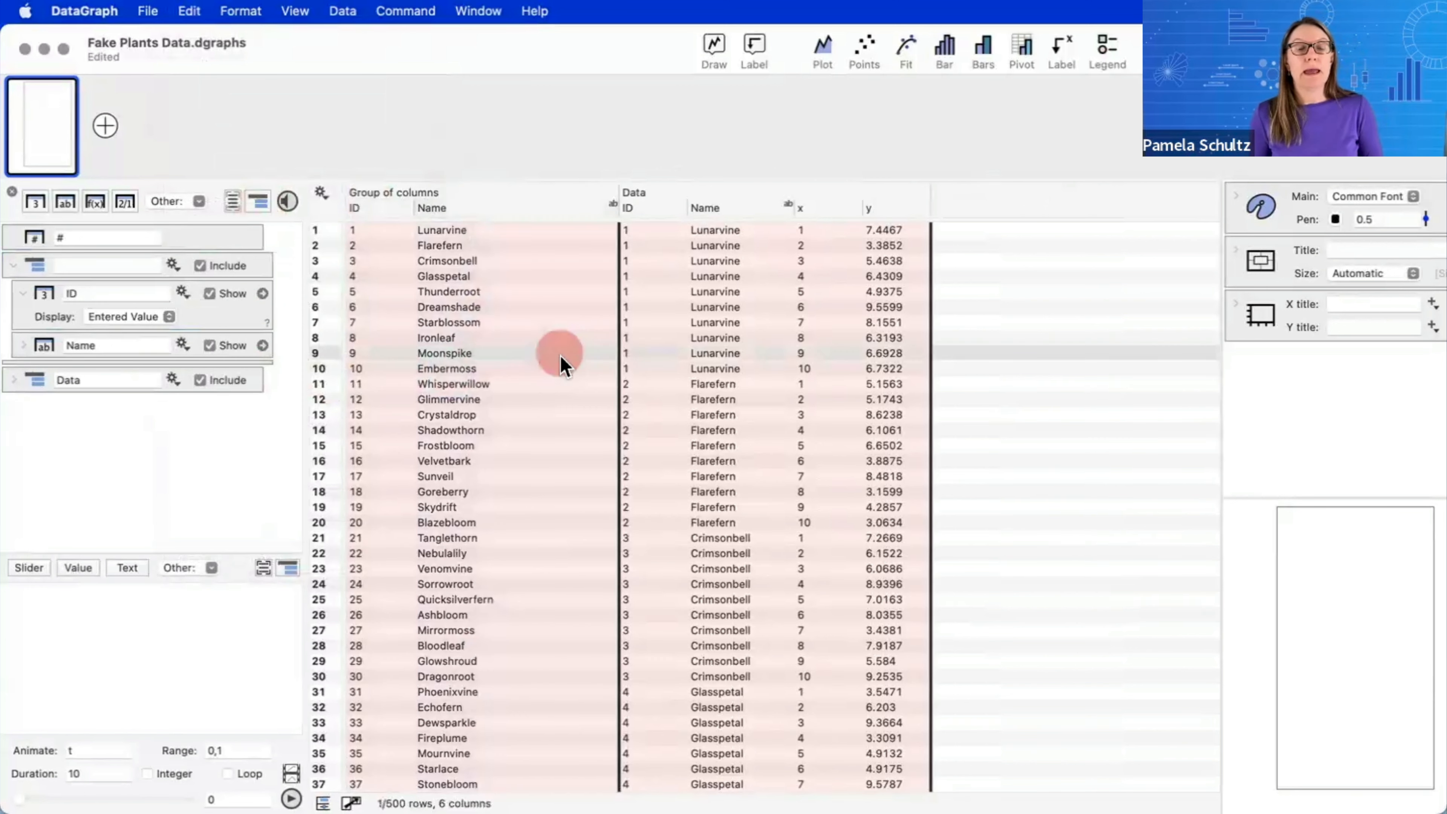
- Replace the Name text column in the Data group with a Name column mapped from its ID column, and widen it
{"action": "left_click", "coordinate": [738, 208]}
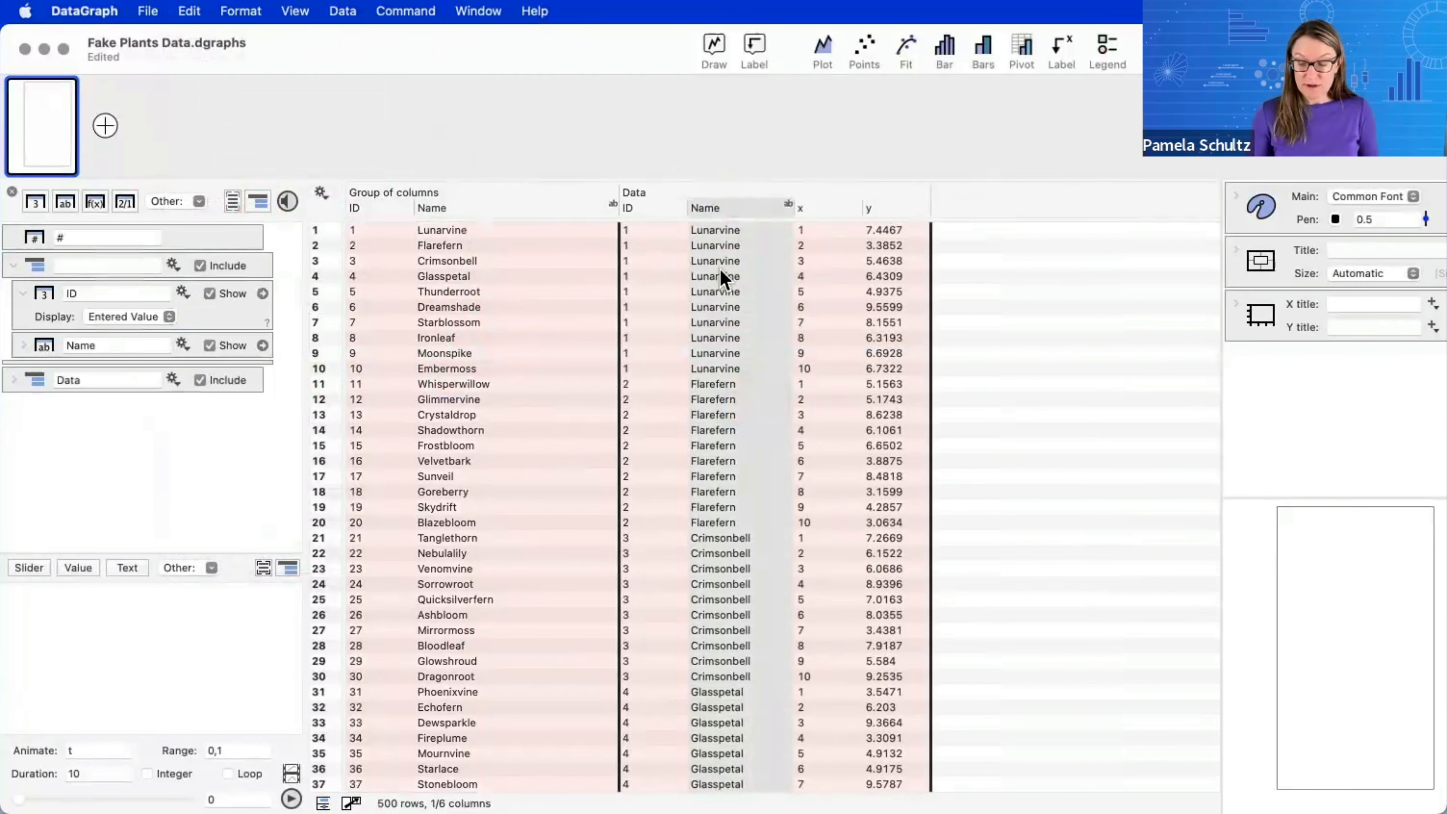
{"action": "key", "text": "Delete"}
{"action": "left_click", "coordinate": [663, 211]}
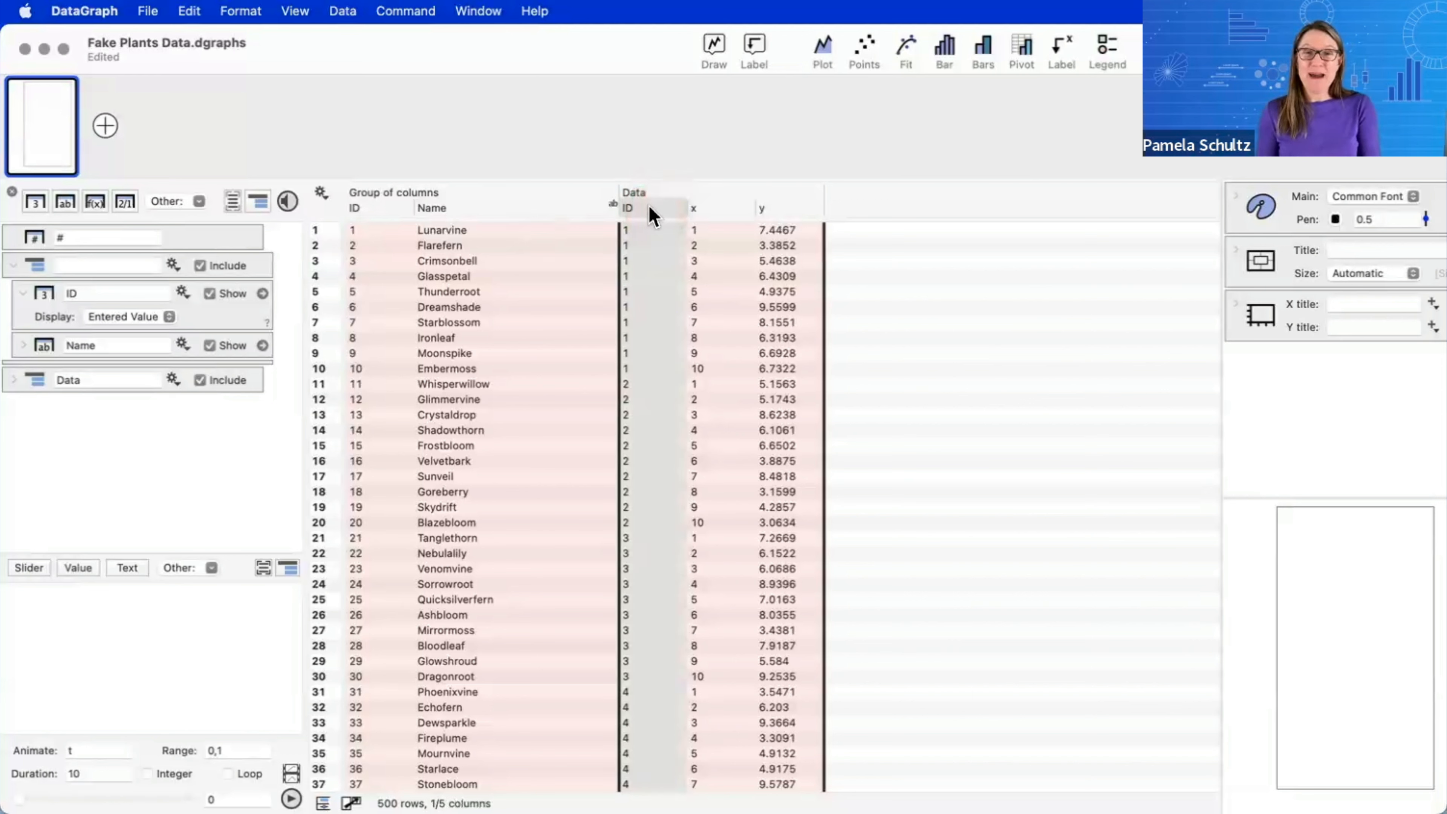
{"action": "right_click", "coordinate": [650, 216]}
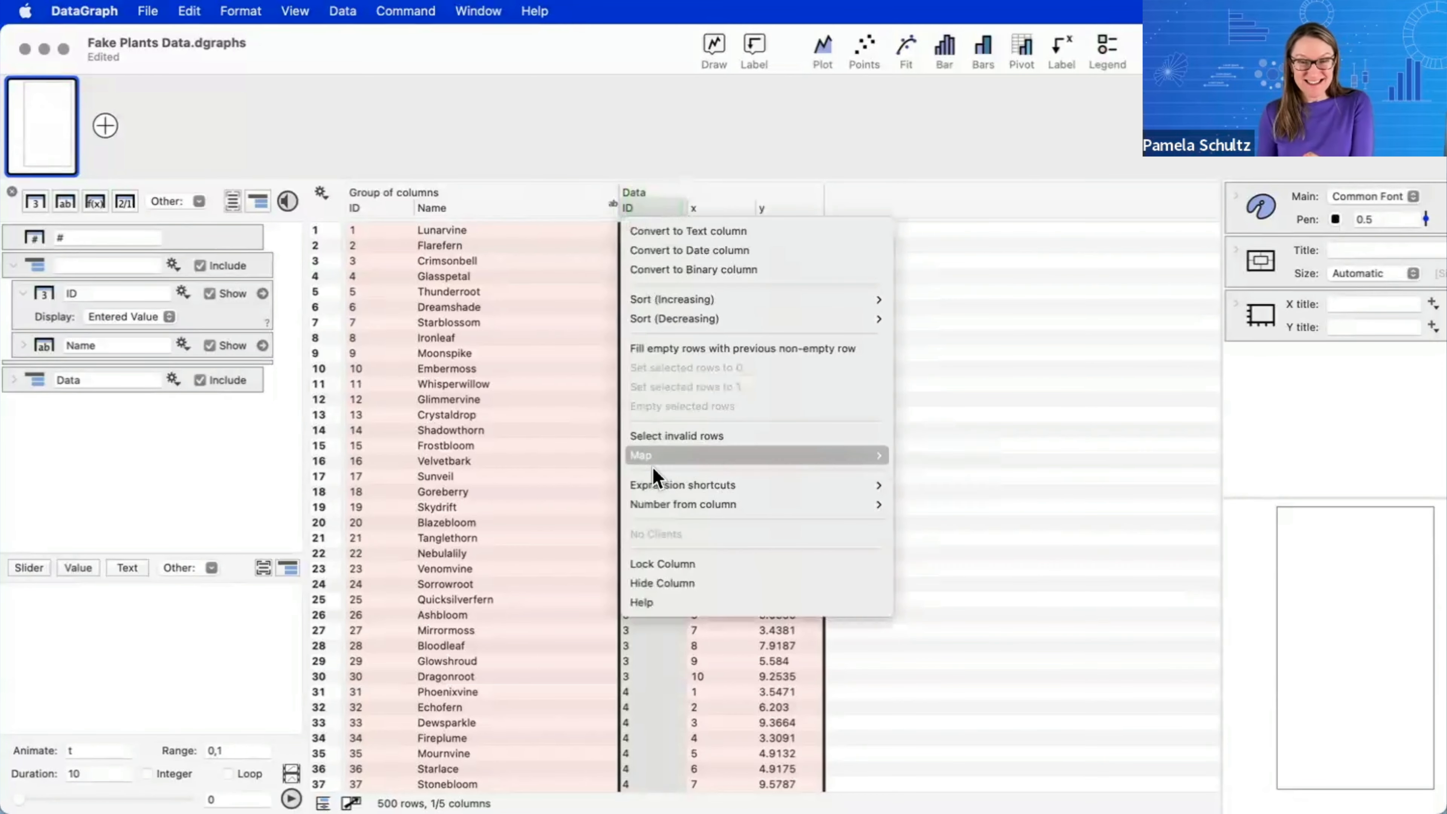
{"action": "mouse_move", "coordinate": [696, 456]}
{"action": "left_click", "coordinate": [922, 480]}
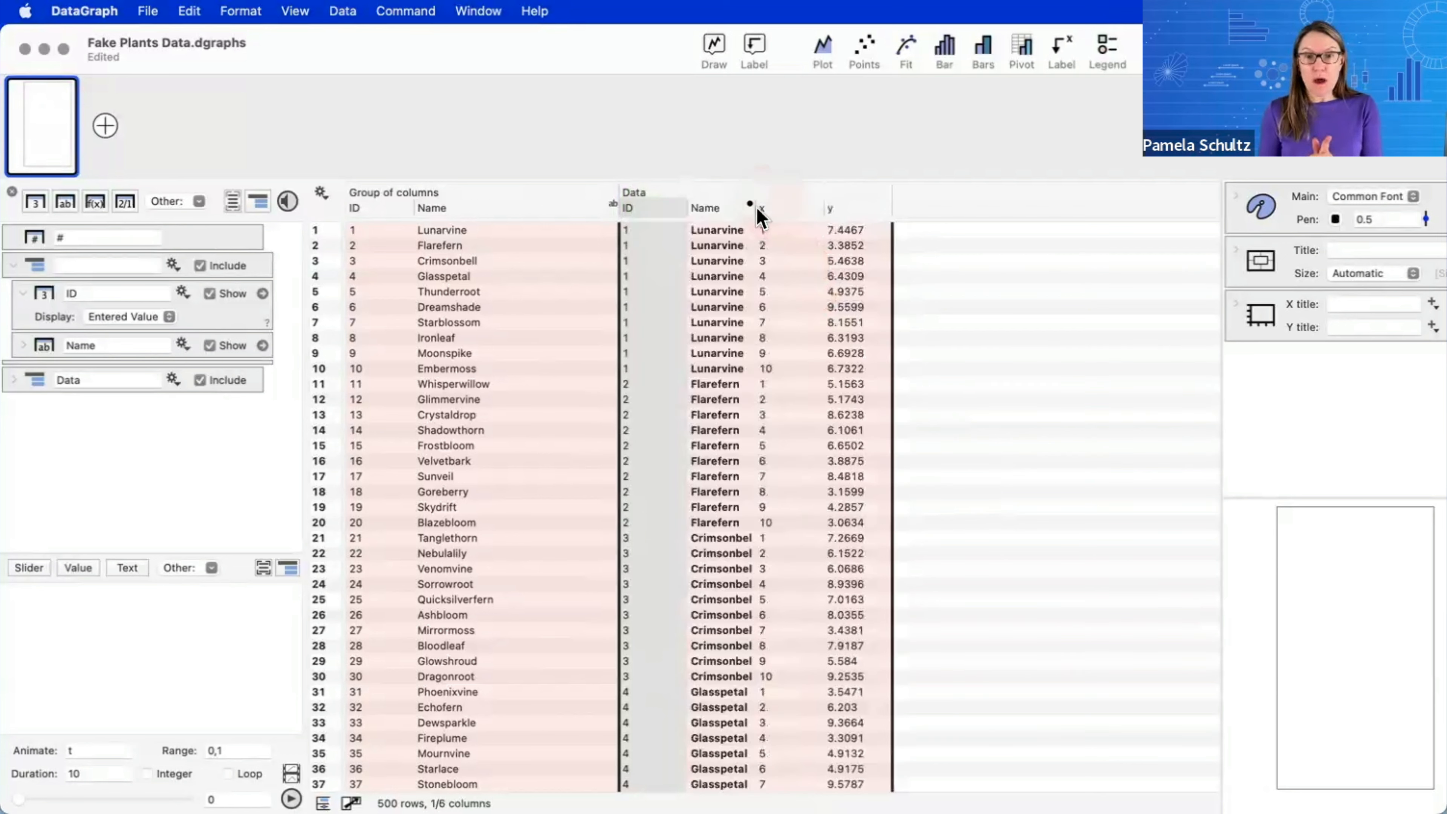
{"action": "left_click_drag", "start_coordinate": [756, 208], "coordinate": [795, 207]}
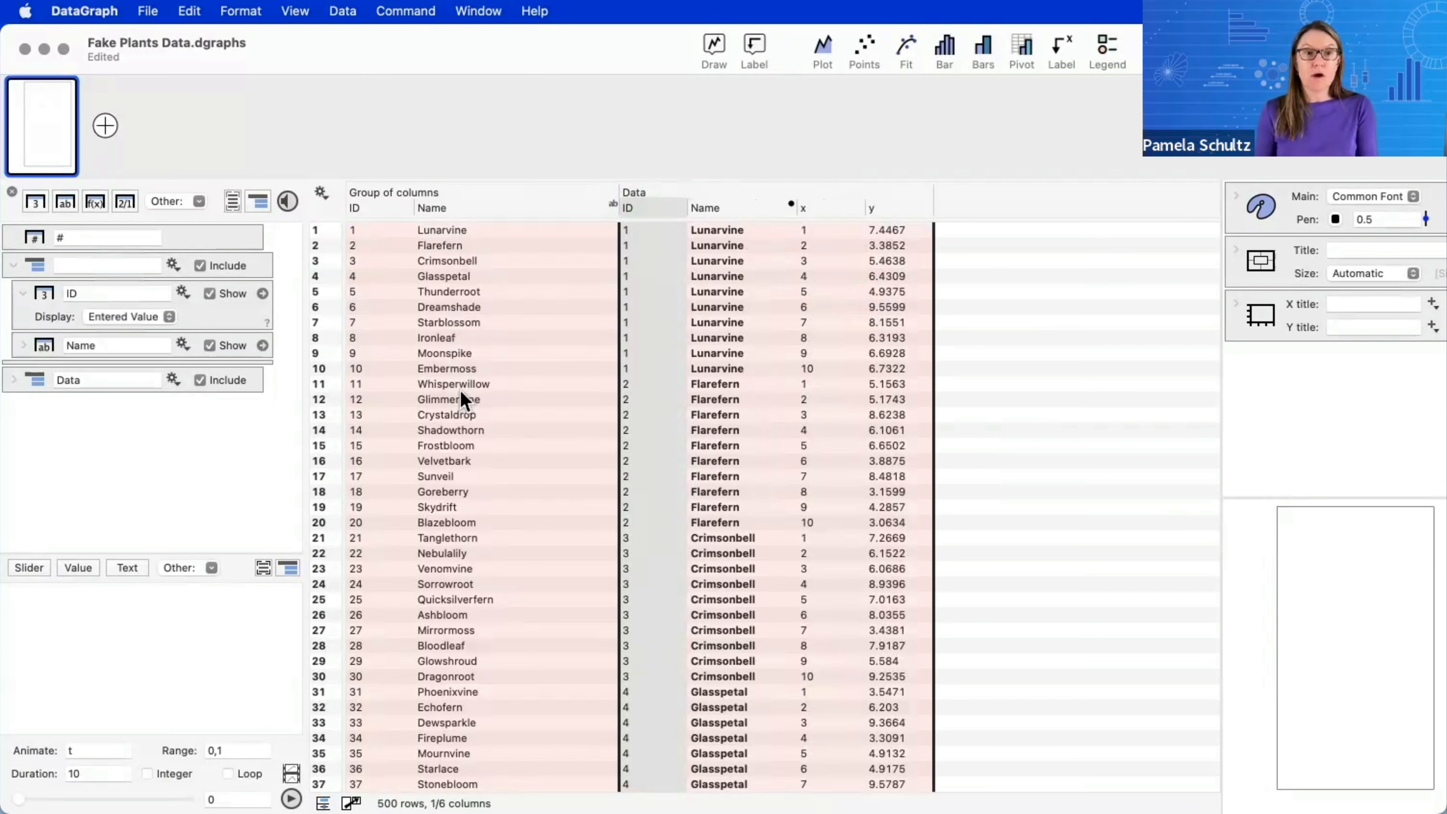
- Change the plant name for ID 7 to Star blossom and check the matching rows in the mapped Name column
{"action": "left_click", "coordinate": [437, 322]}
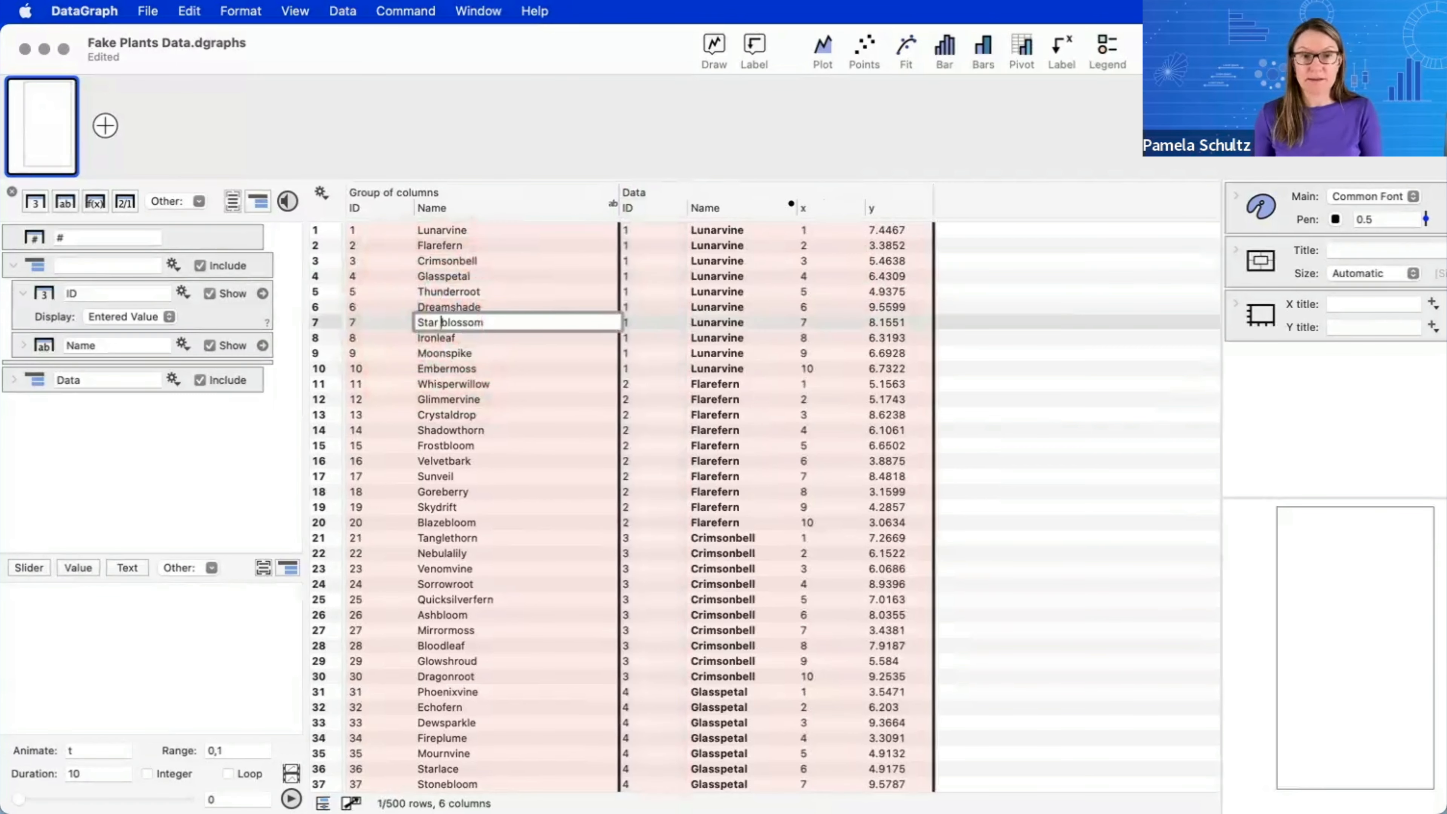
{"action": "key", "text": "Return"}
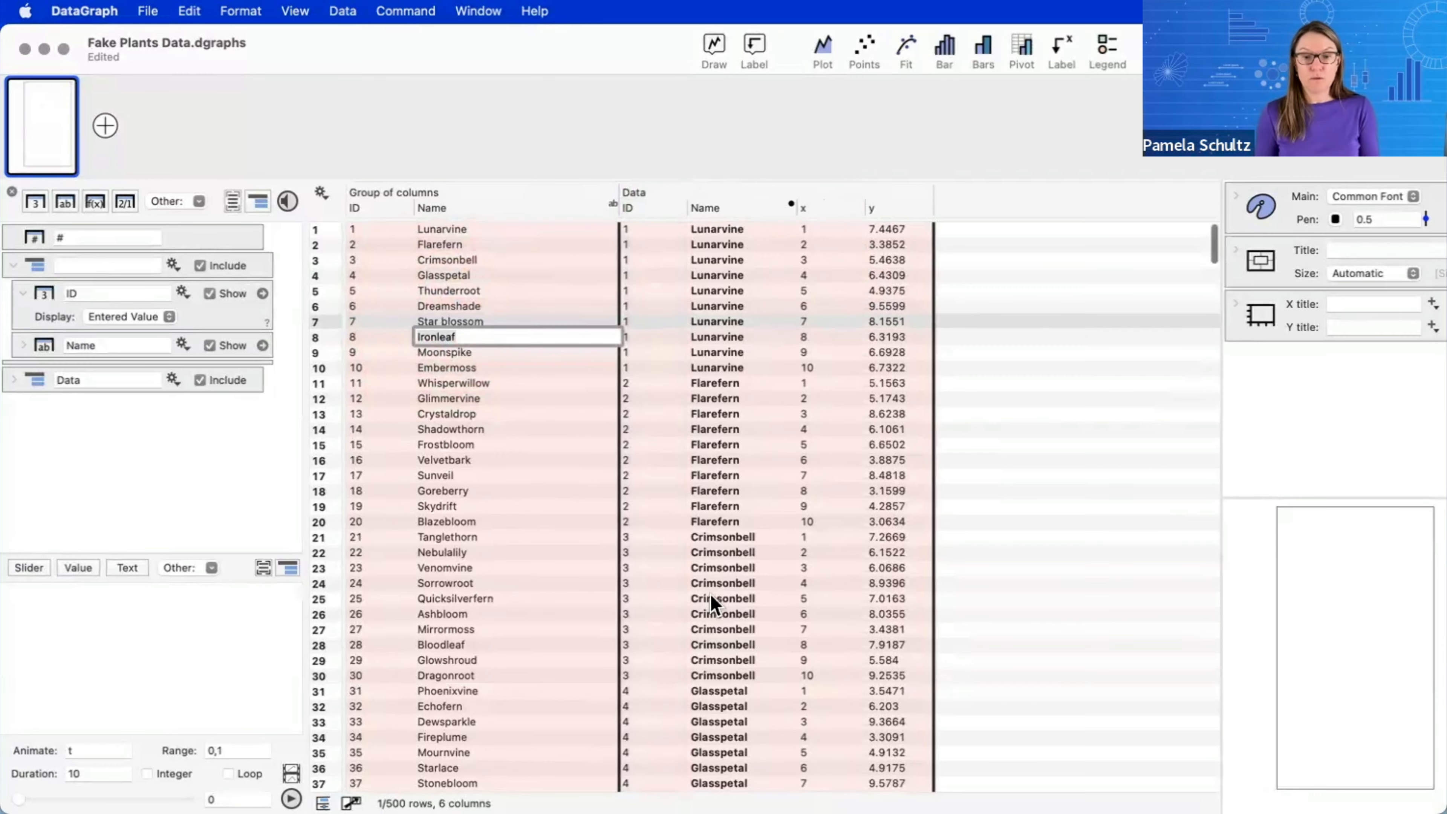
{"action": "scroll", "coordinate": [710, 595], "scroll_direction": "down", "scroll_amount": 10}
{"action": "scroll", "coordinate": [709, 595], "scroll_direction": "down", "scroll_amount": 5}
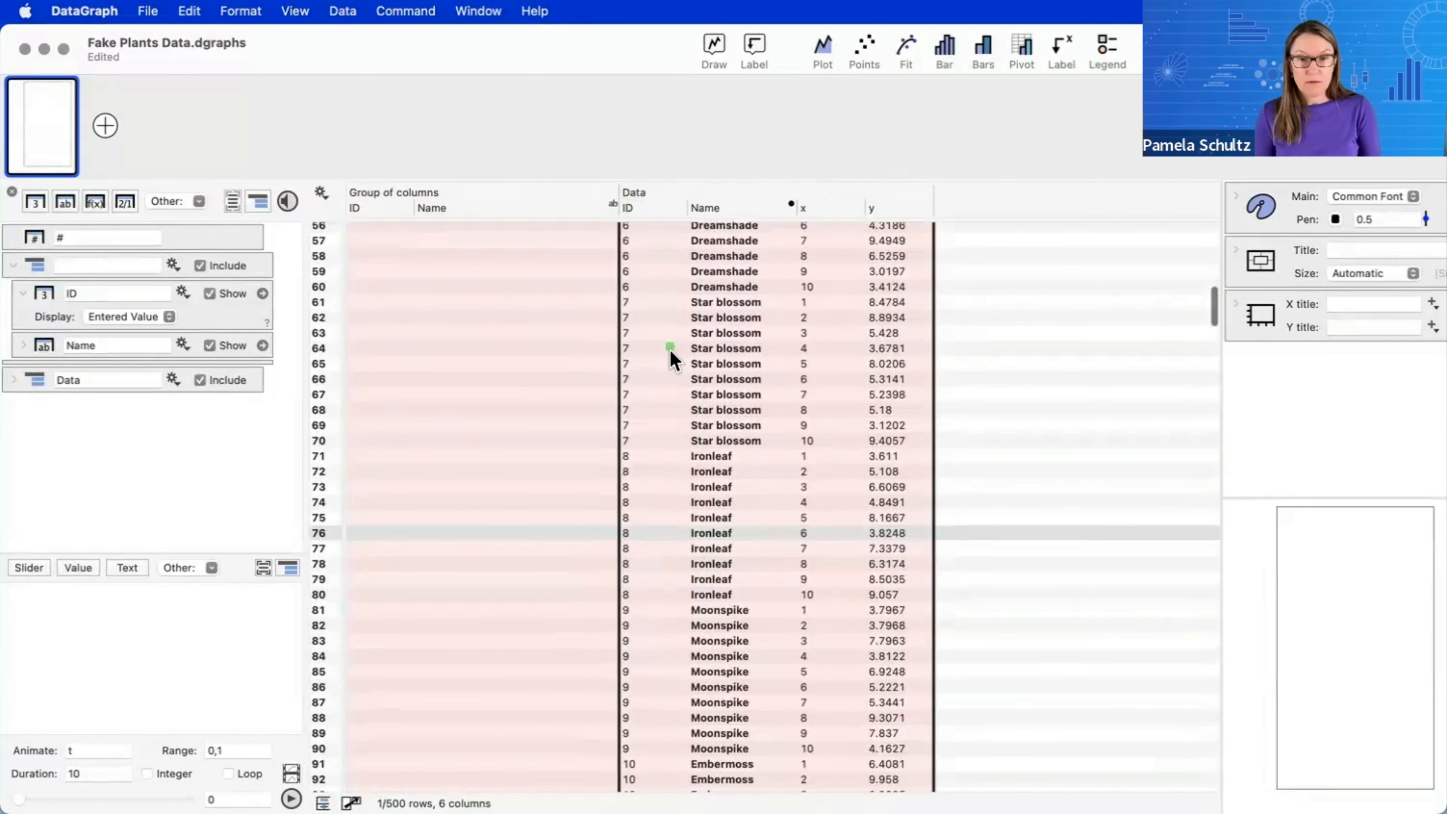
{"action": "left_click_drag", "start_coordinate": [614, 293], "coordinate": [943, 463]}
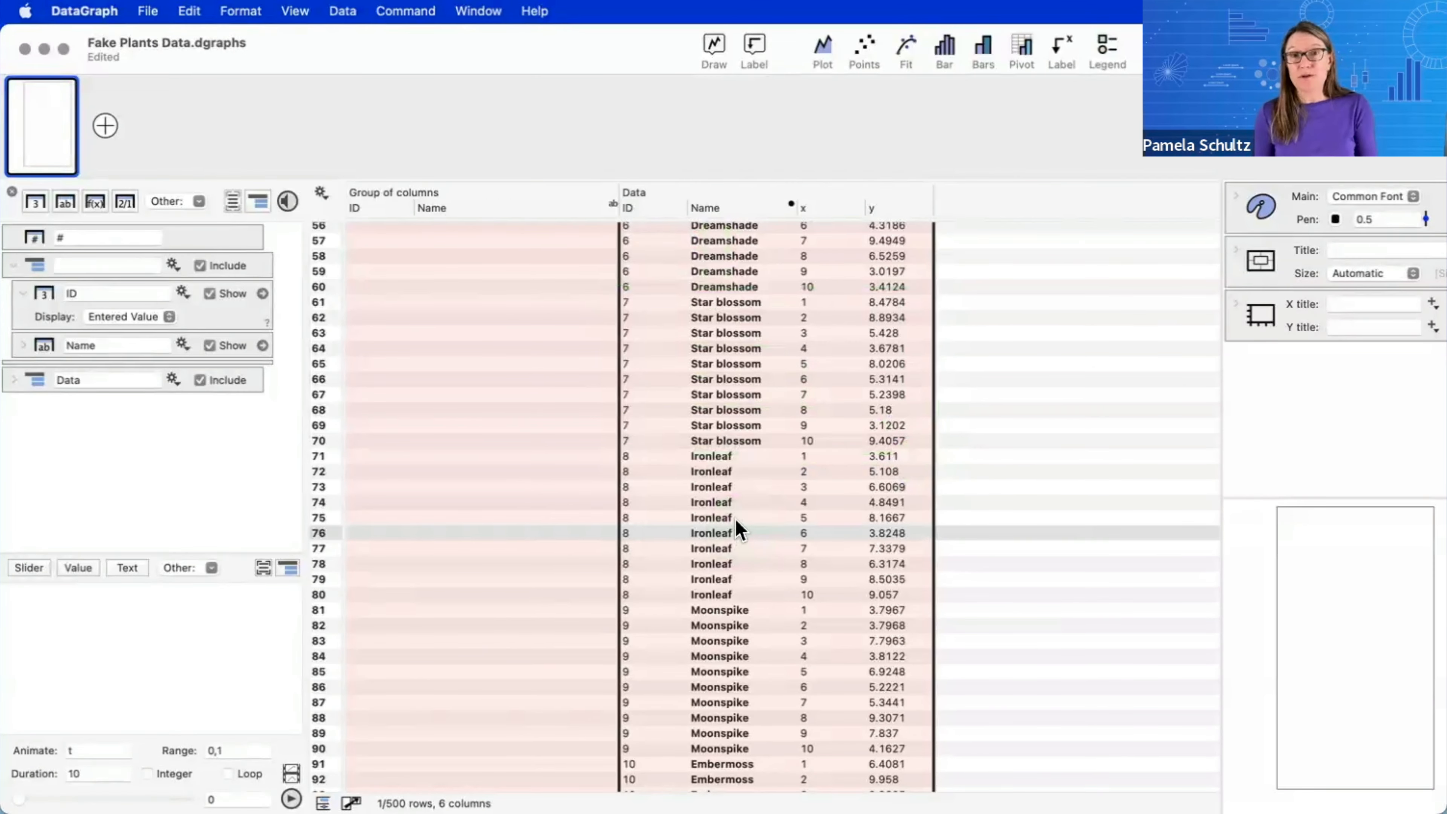
{"action": "scroll", "coordinate": [736, 492], "scroll_direction": "up", "scroll_amount": 15}
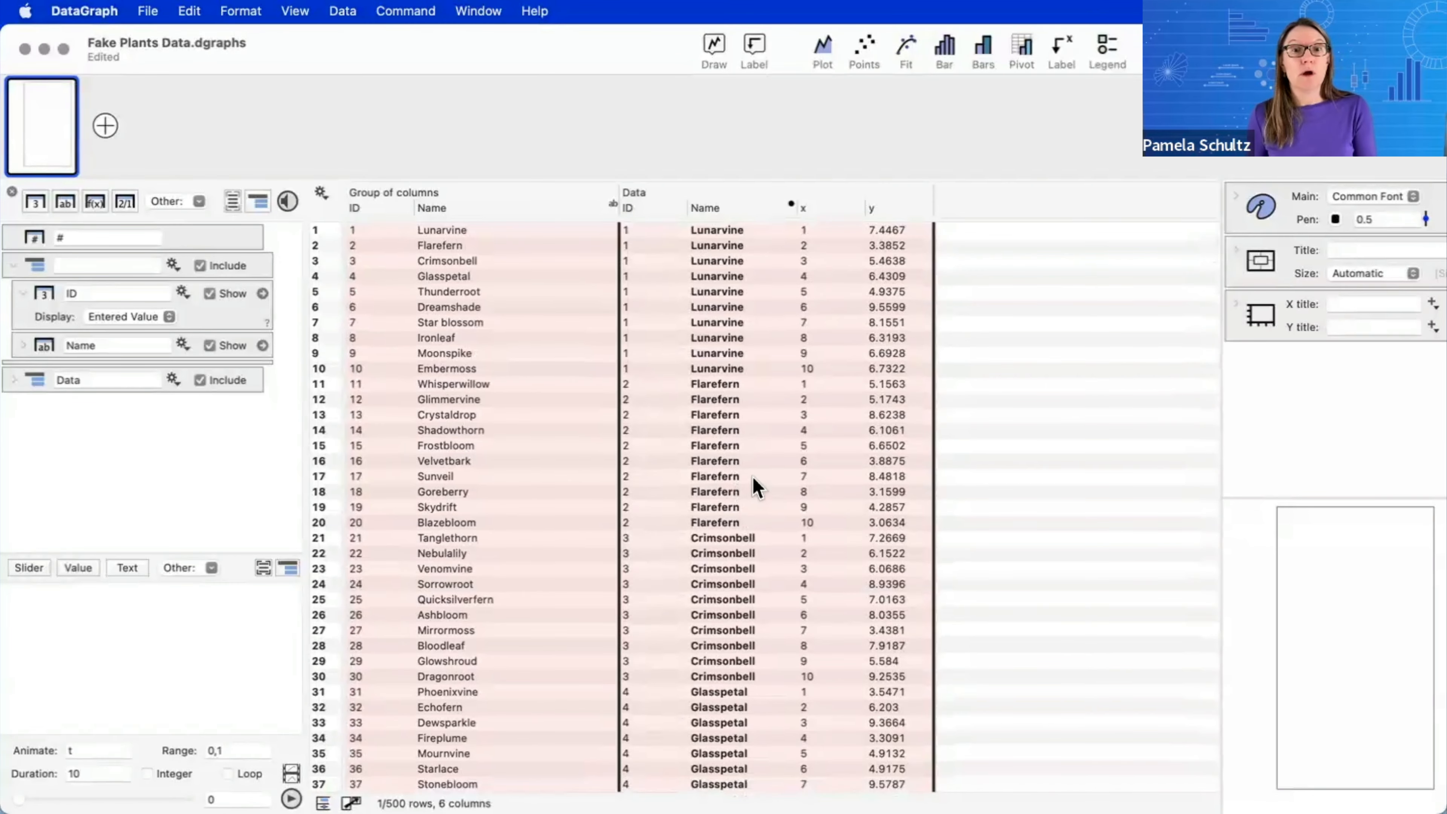
- Move the mapped Name column after the y column in the Data group
{"action": "left_click_drag", "start_coordinate": [737, 208], "coordinate": [913, 201]}
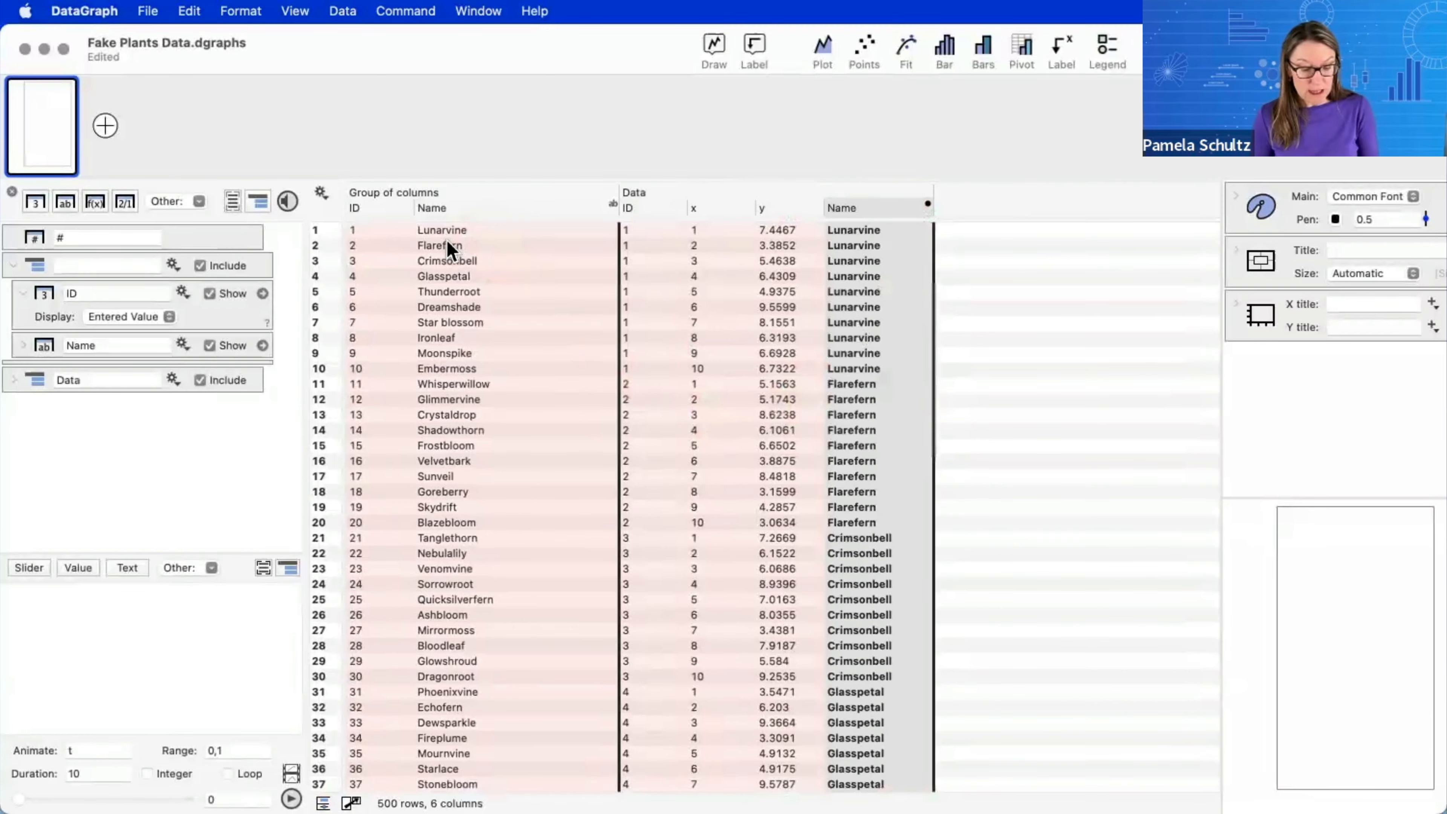
{"action": "scroll", "coordinate": [477, 466], "scroll_direction": "down", "scroll_amount": 5}
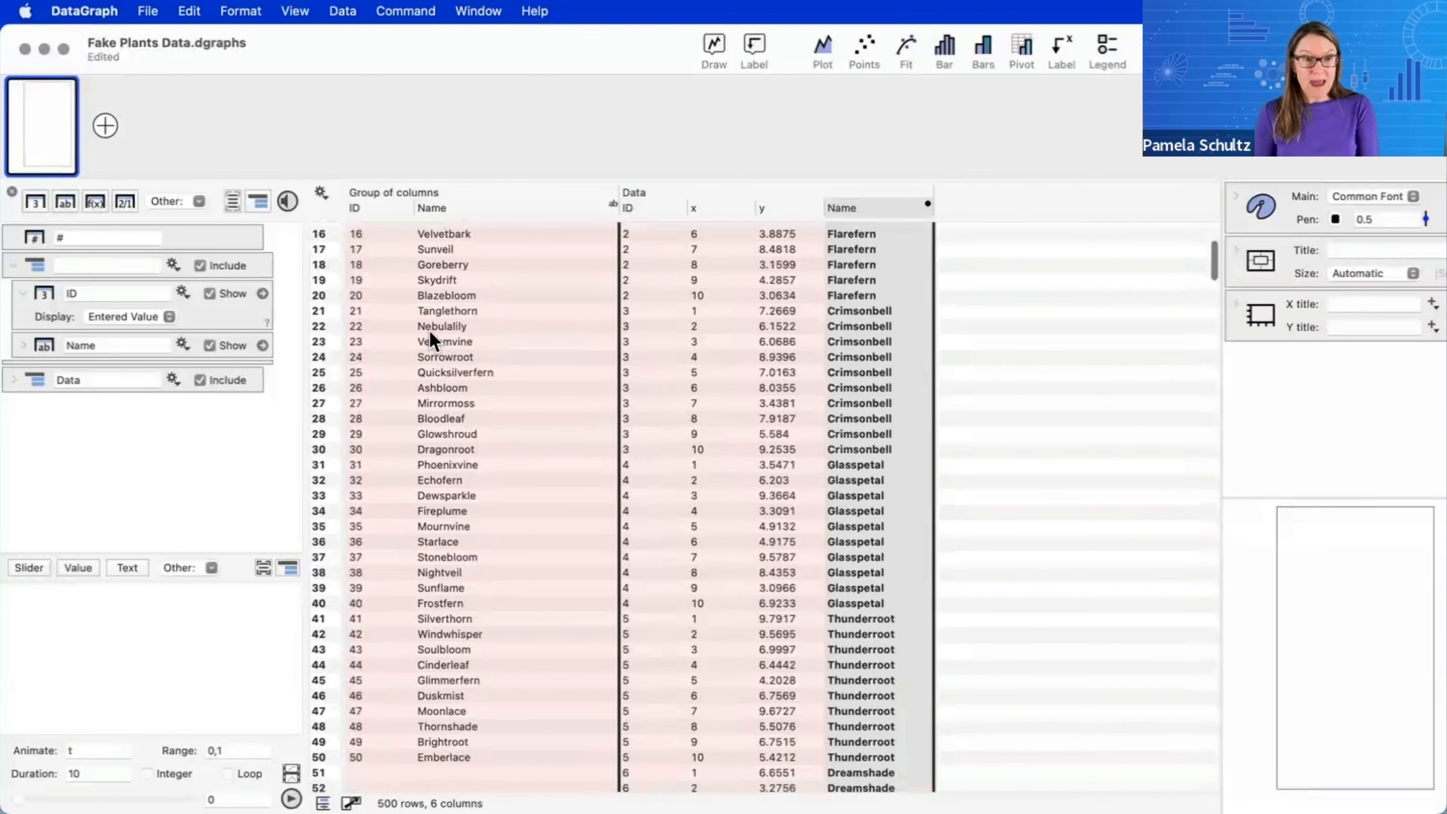
{"action": "scroll", "coordinate": [429, 331], "scroll_direction": "up", "scroll_amount": 3}
- Name the group holding the standalone ID and Name columns Names
{"action": "left_click", "coordinate": [108, 265]}
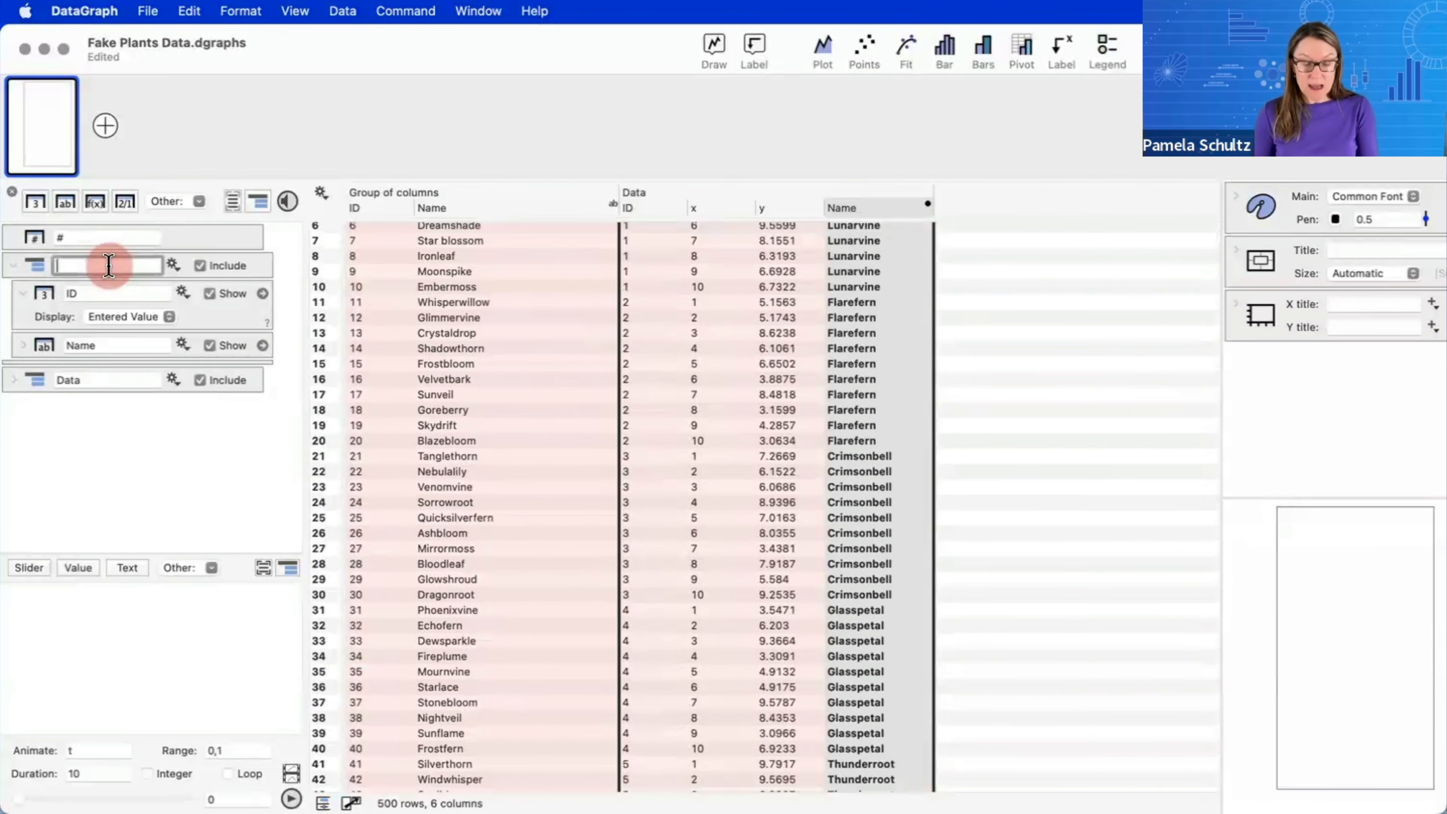
{"action": "type", "text": "Names"}
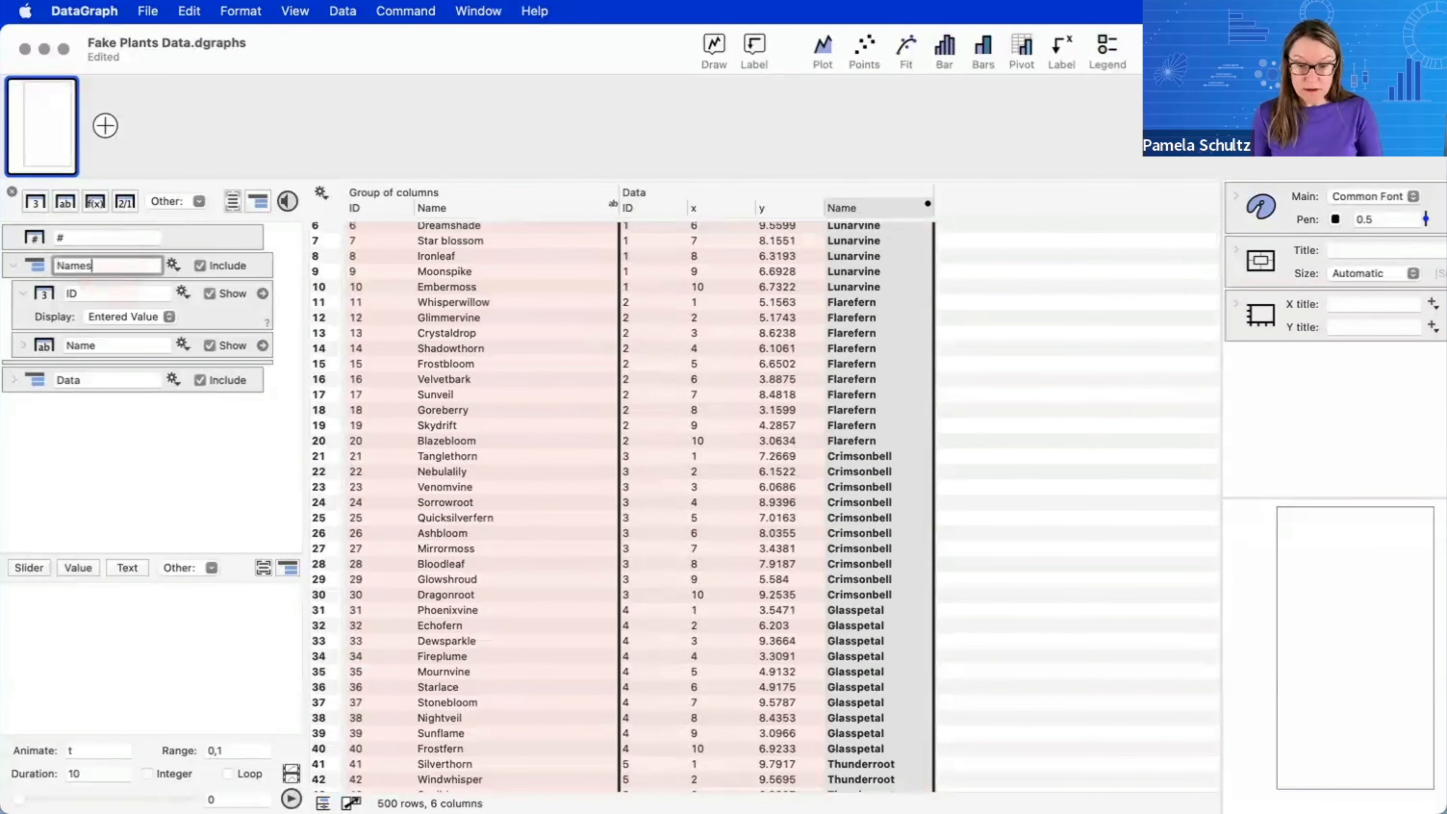
{"action": "key", "text": "Return"}
{"action": "scroll", "coordinate": [559, 399], "scroll_direction": "up", "scroll_amount": 3}
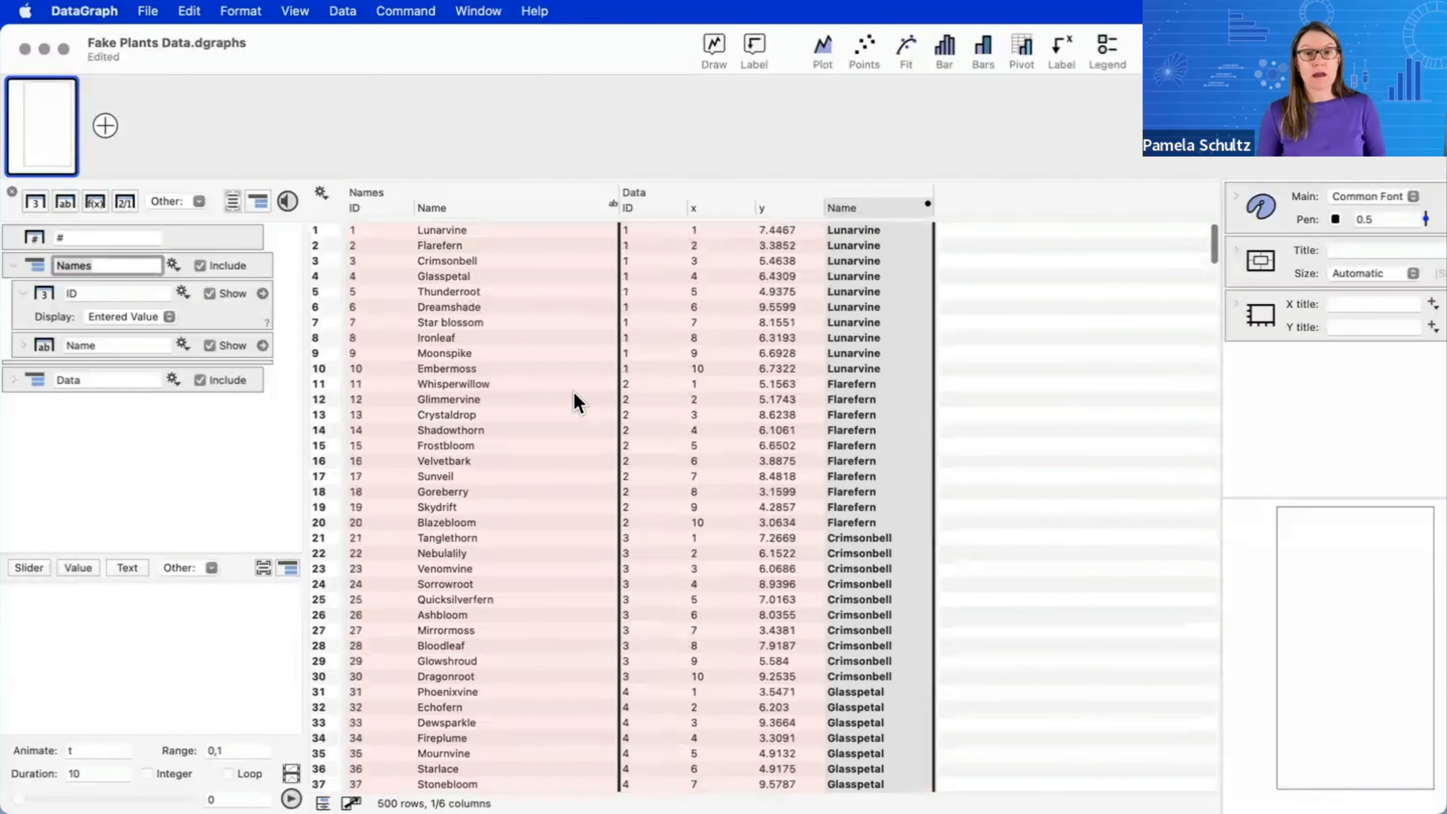
- Add a text column named Category after the Name column in the Names group
{"action": "left_click", "coordinate": [537, 384]}
{"action": "scroll", "coordinate": [575, 612], "scroll_direction": "down", "scroll_amount": 5}
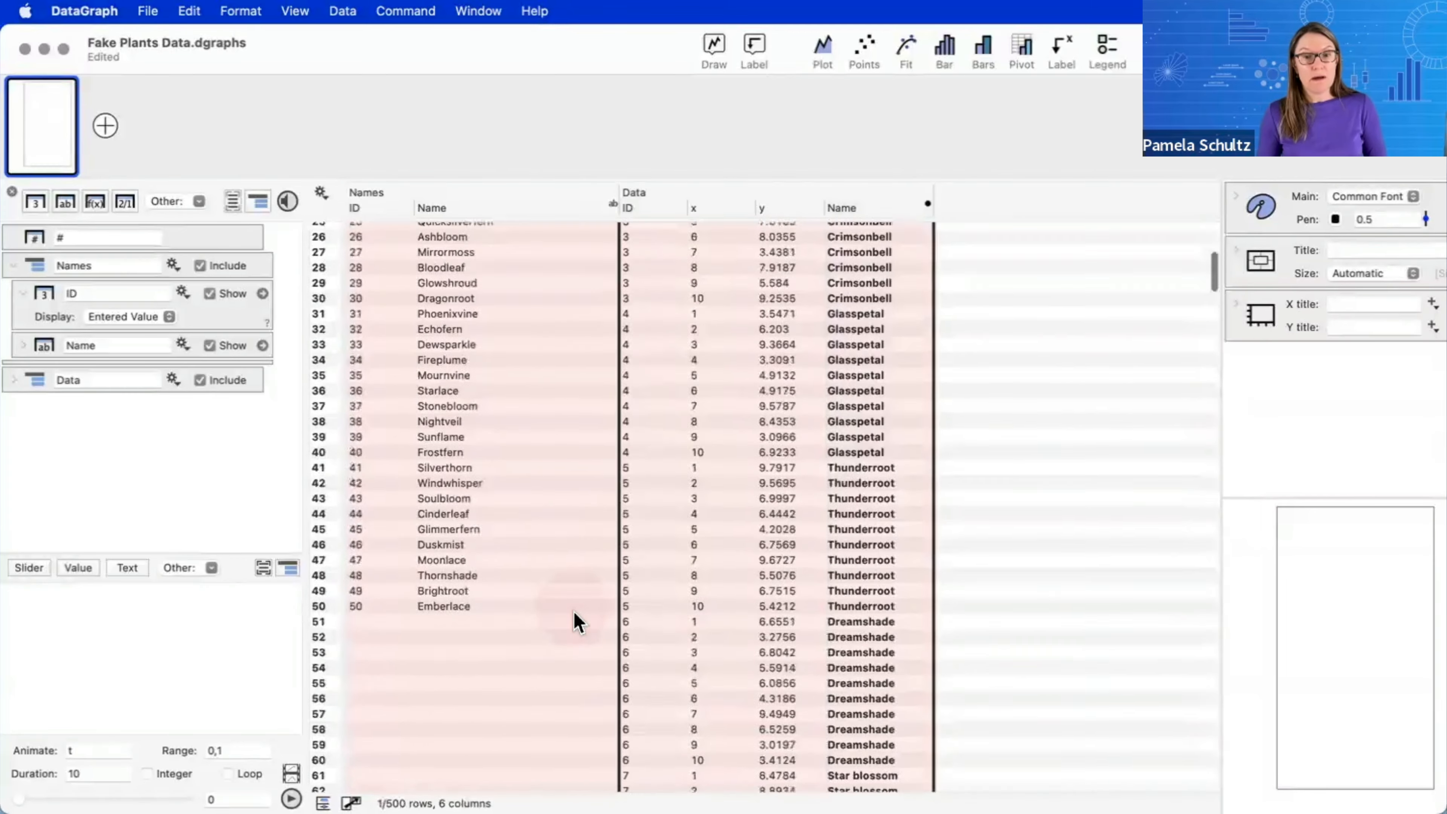
{"action": "scroll", "coordinate": [573, 612], "scroll_direction": "down", "scroll_amount": 20}
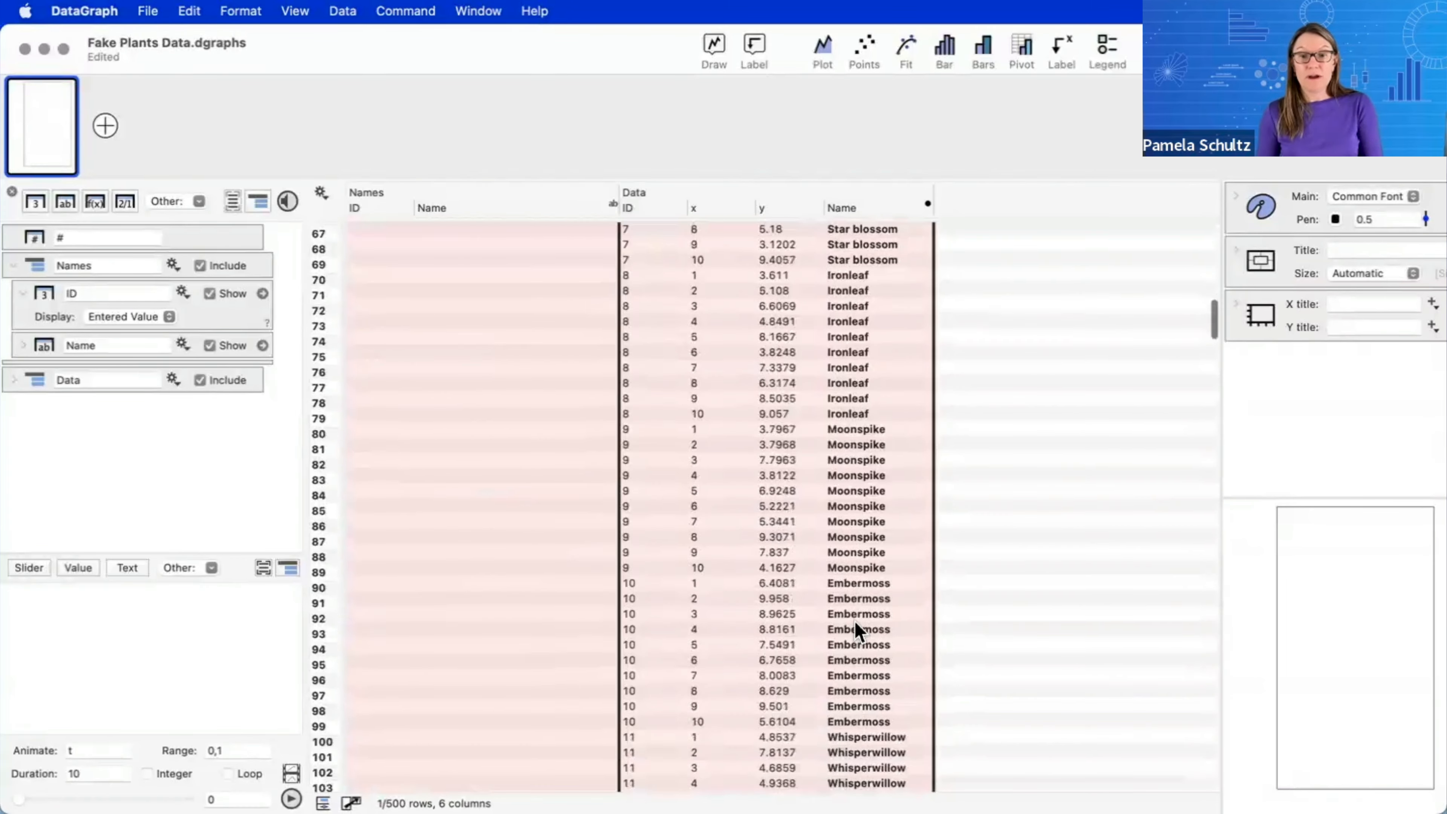
{"action": "scroll", "coordinate": [855, 622], "scroll_direction": "down", "scroll_amount": 20}
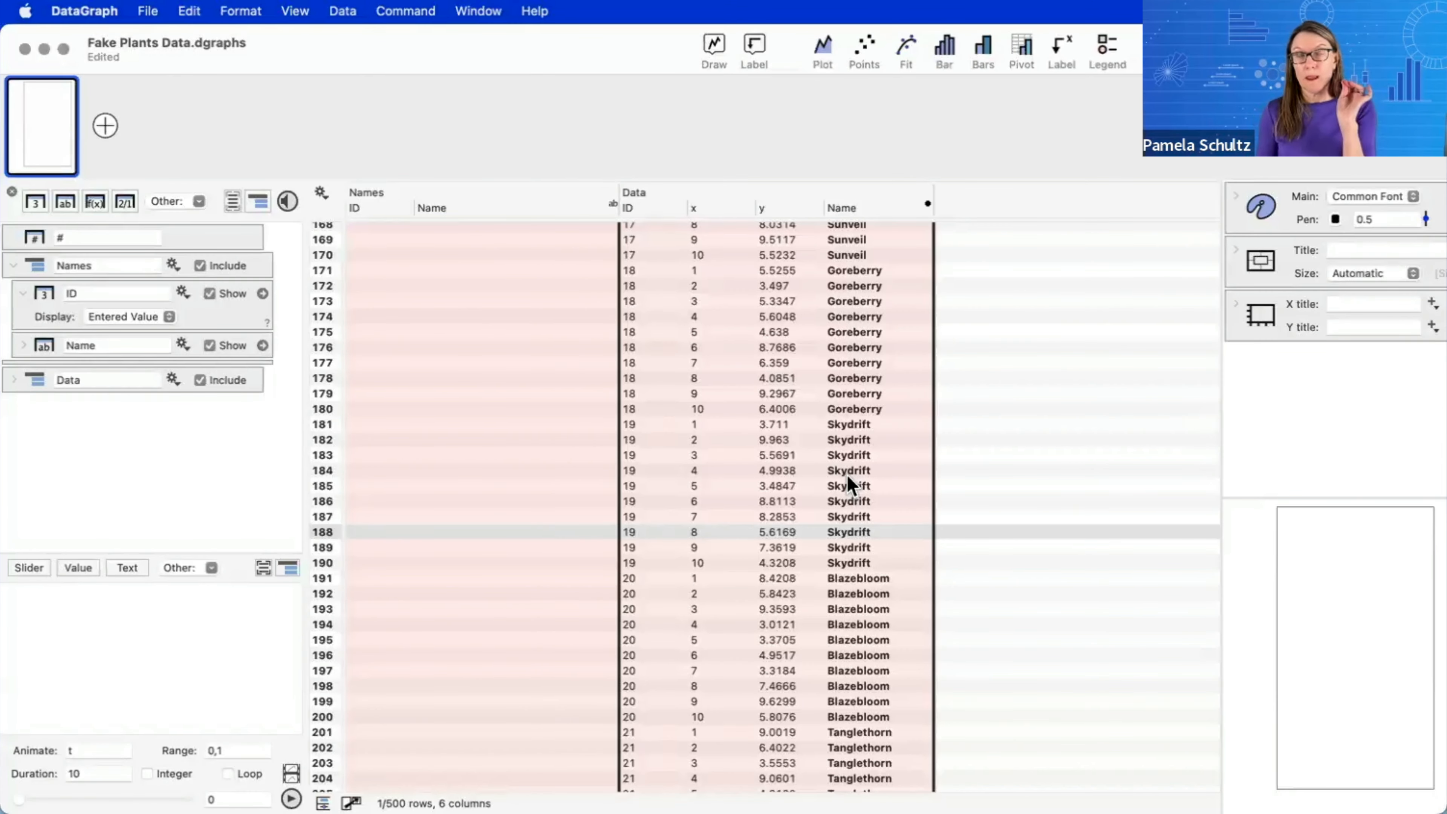
{"action": "scroll", "coordinate": [846, 474], "scroll_direction": "up", "scroll_amount": 20}
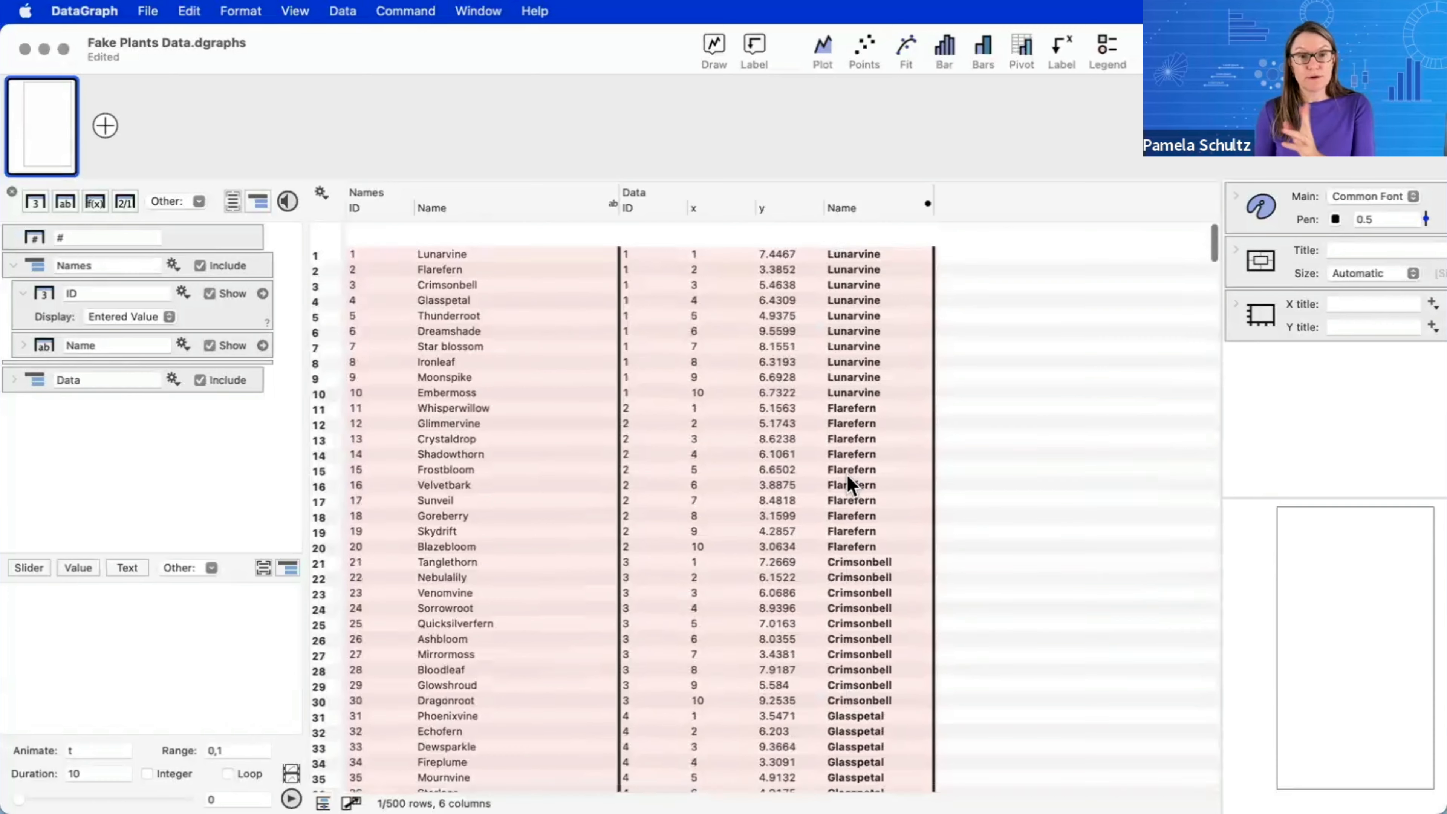
{"action": "left_click", "coordinate": [447, 208]}
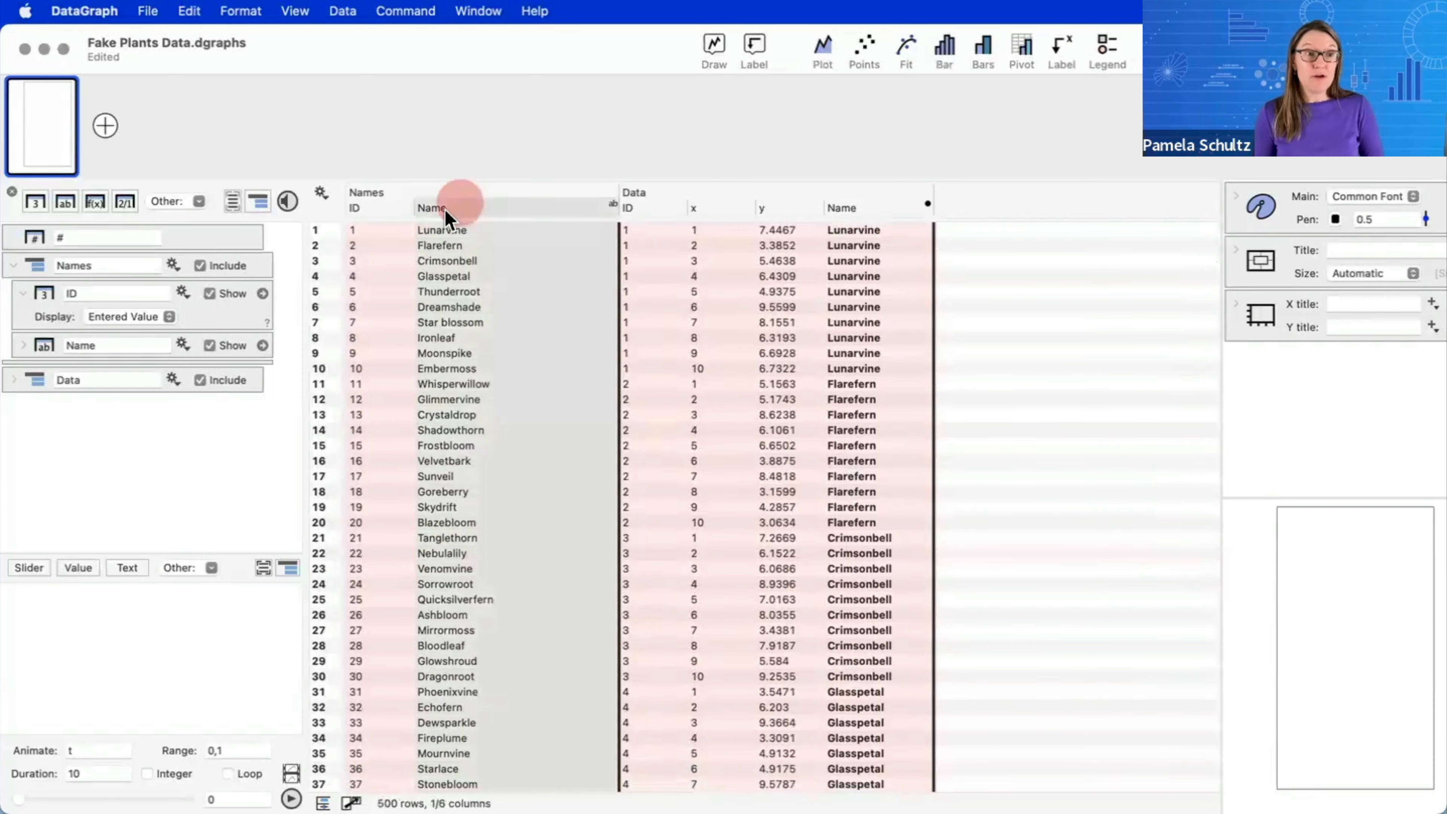
{"action": "left_click", "coordinate": [91, 206]}
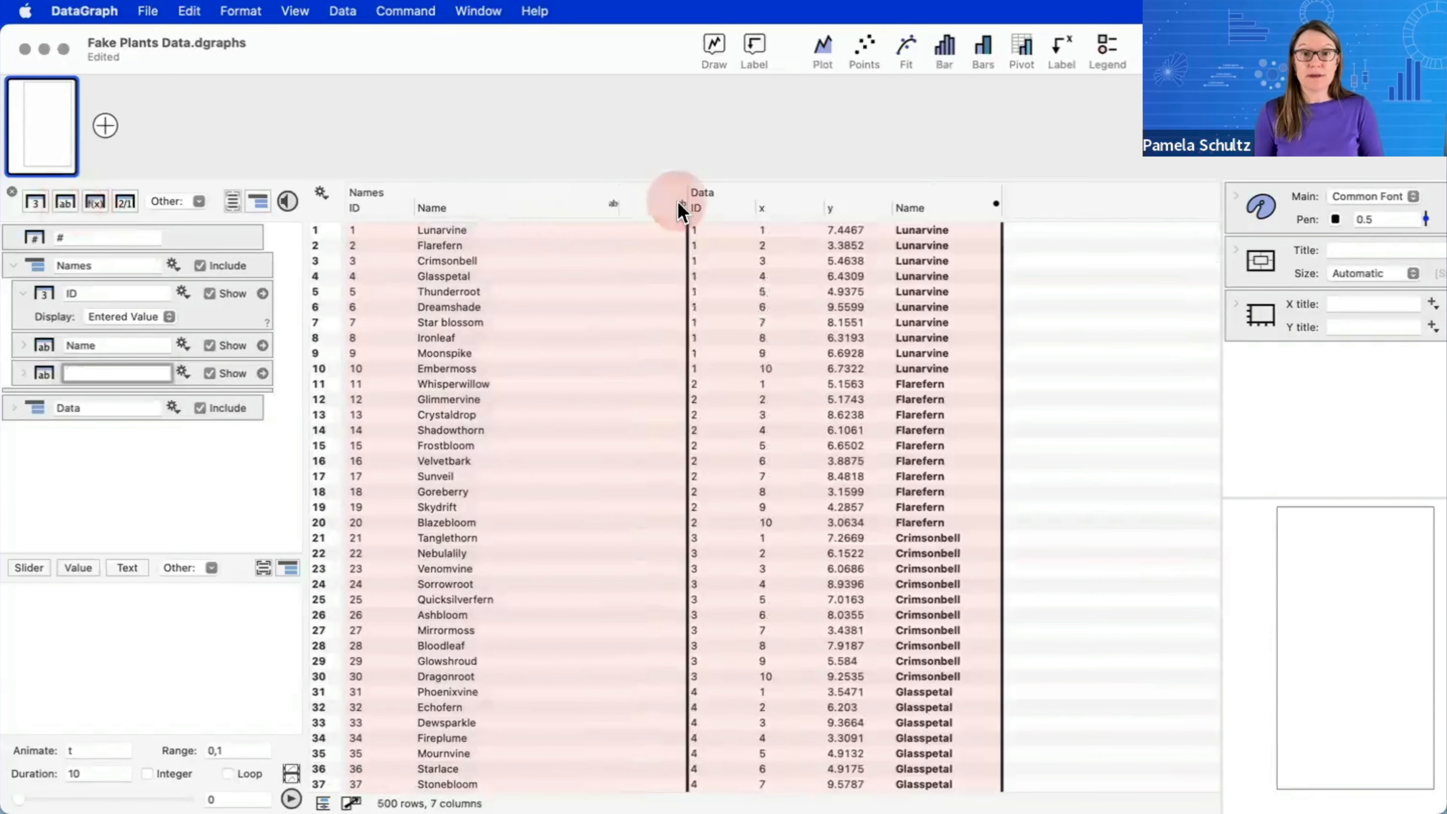
{"action": "left_click", "coordinate": [658, 211]}
{"action": "type", "text": "Category"}
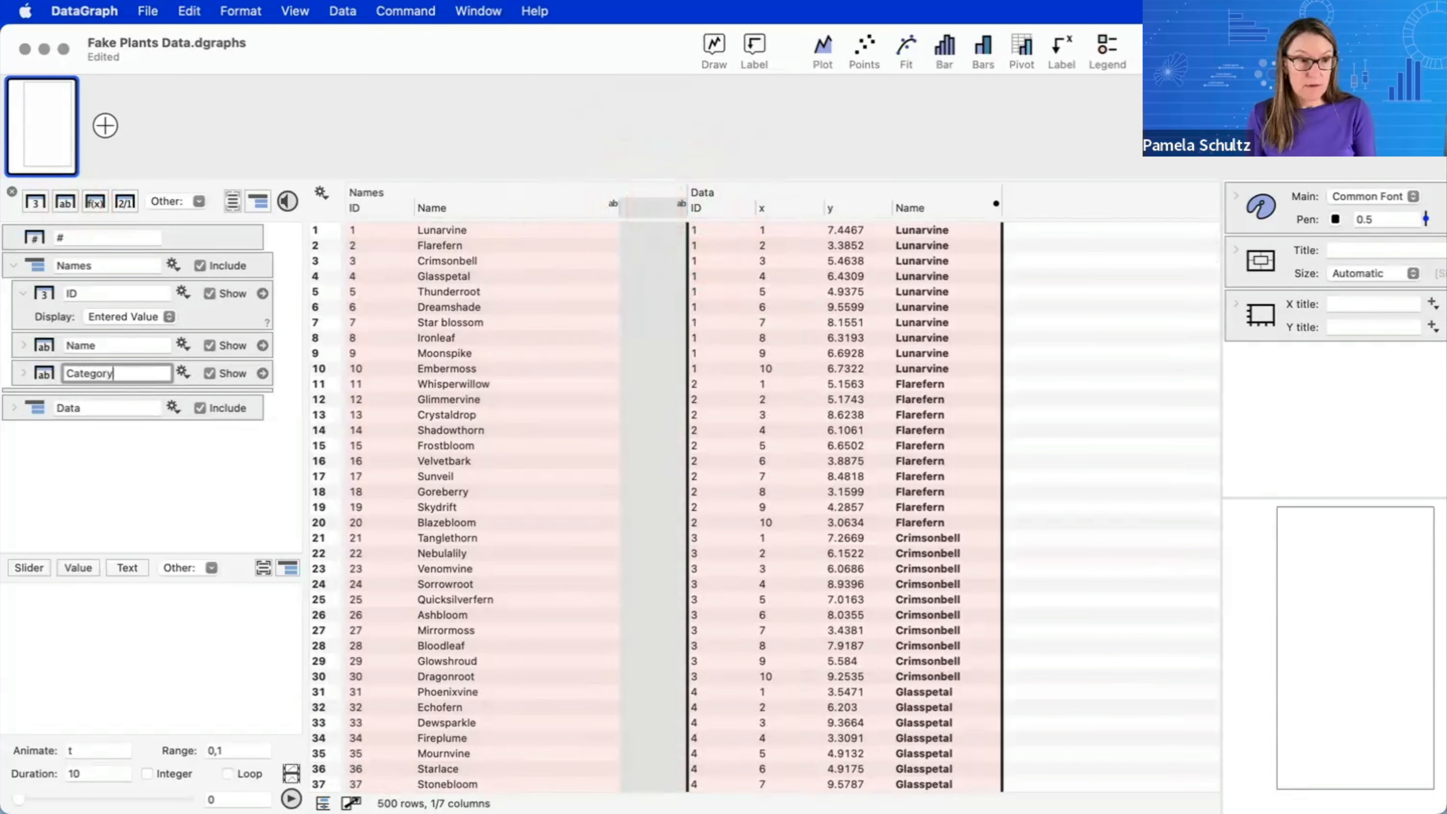
{"action": "key", "text": "Return"}
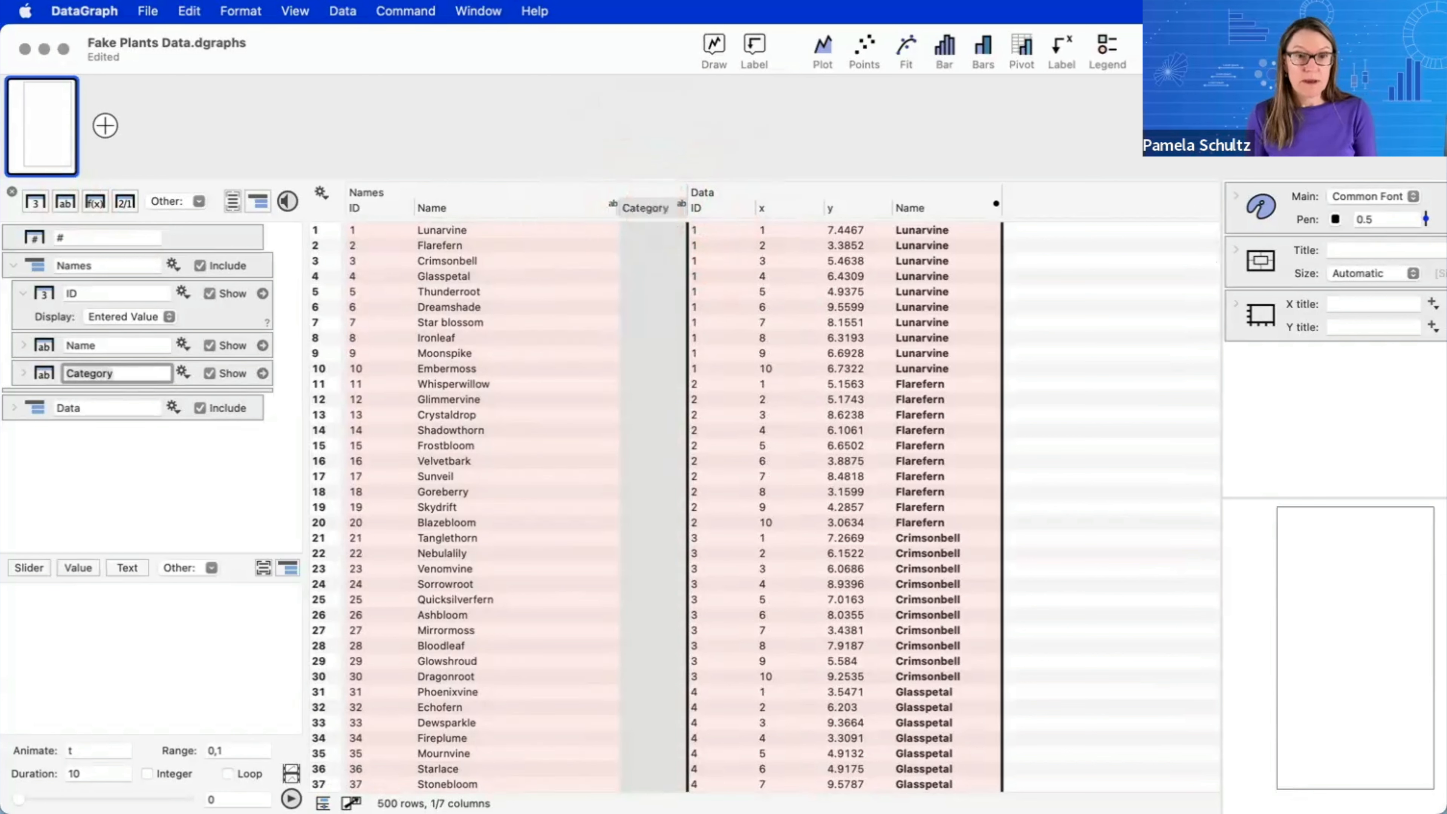
- Enter category A for Lunarvine, B for Sunveil and C for Fireplume in the Names group
{"action": "left_click", "coordinate": [643, 231]}
{"action": "type", "text": "A"}
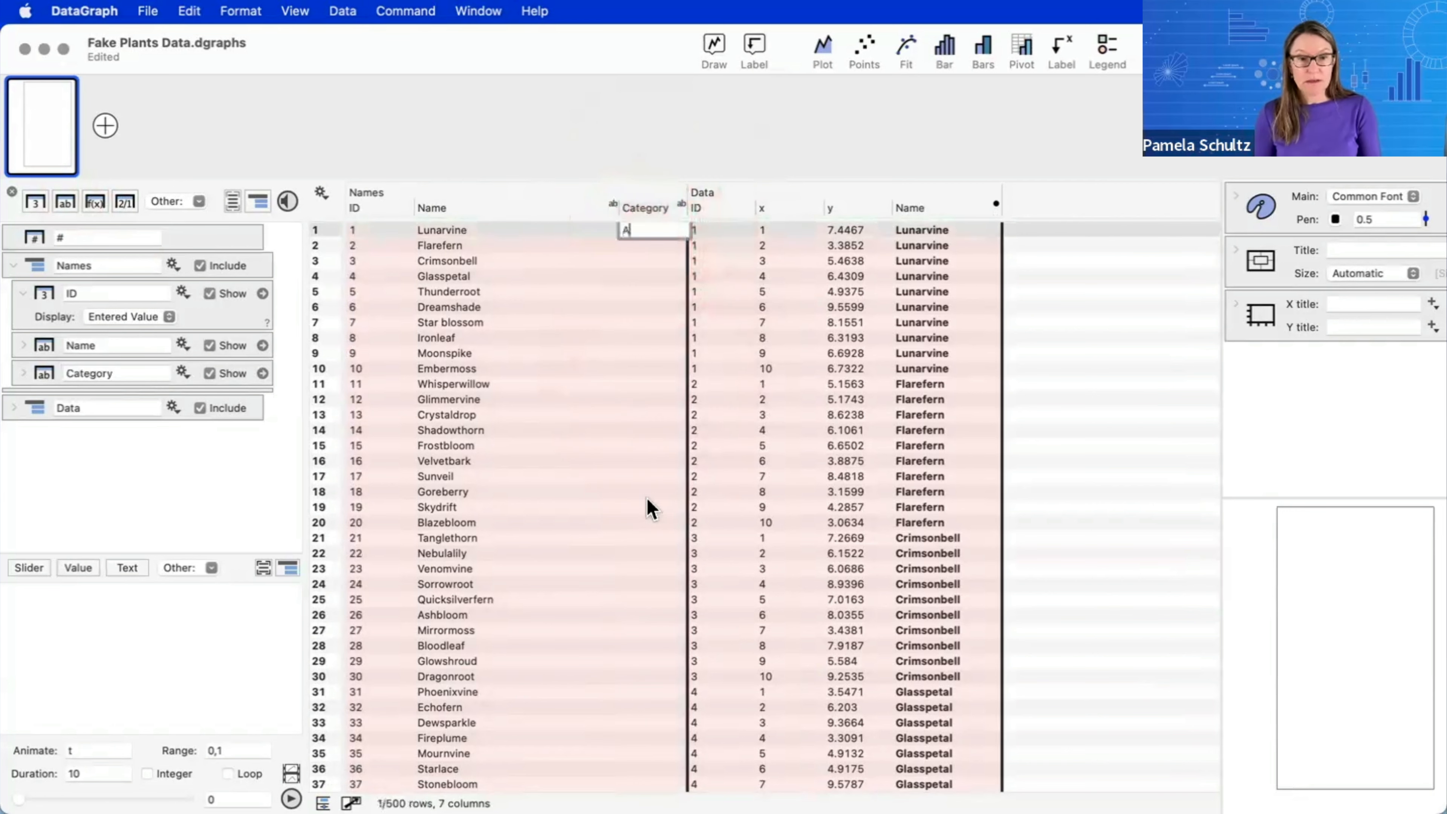
{"action": "key", "text": "Return"}
{"action": "left_click", "coordinate": [640, 479]}
{"action": "type", "text": "B"}
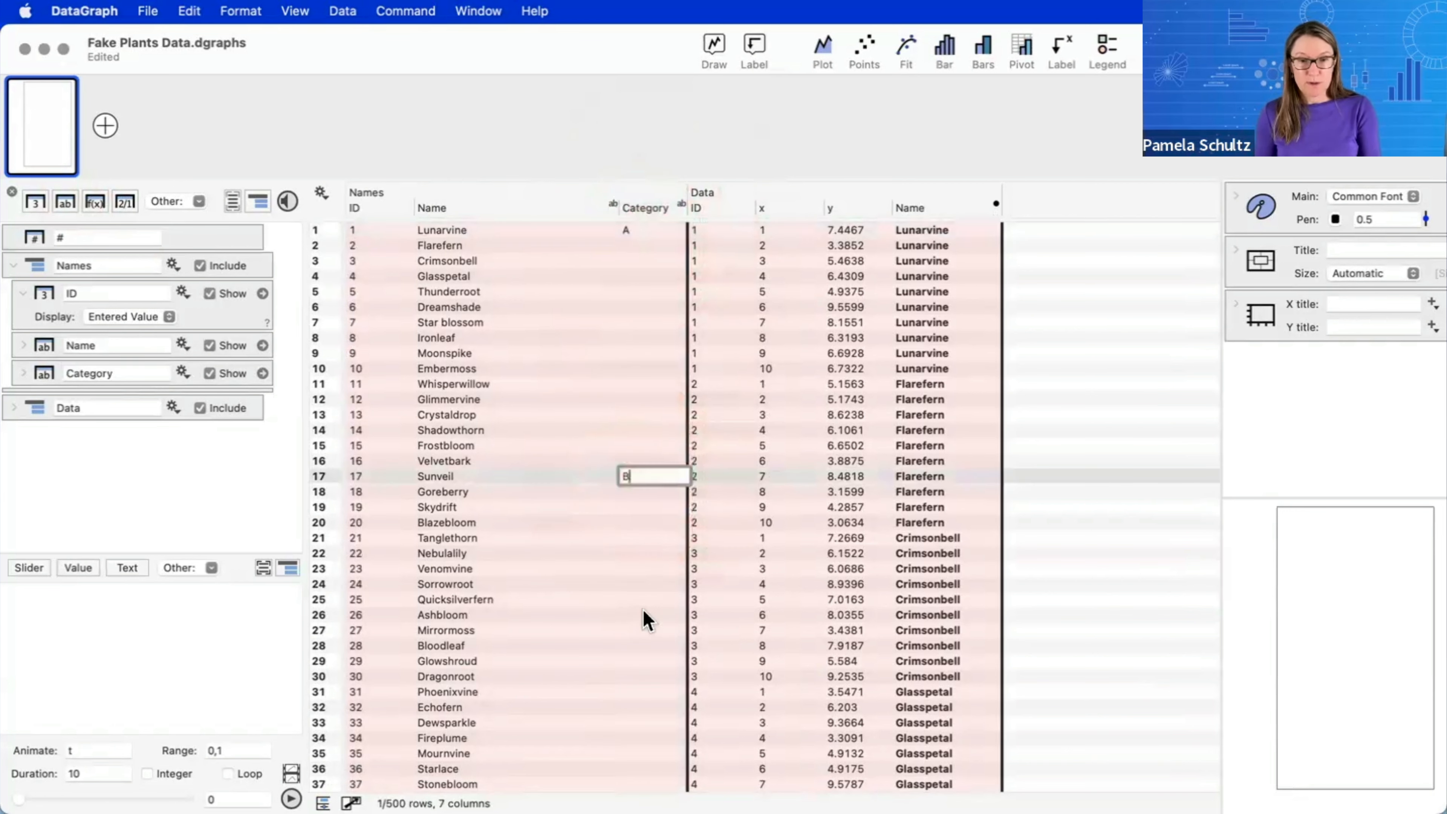
{"action": "scroll", "coordinate": [643, 609], "scroll_direction": "down", "scroll_amount": 5}
{"action": "left_click", "coordinate": [630, 565]}
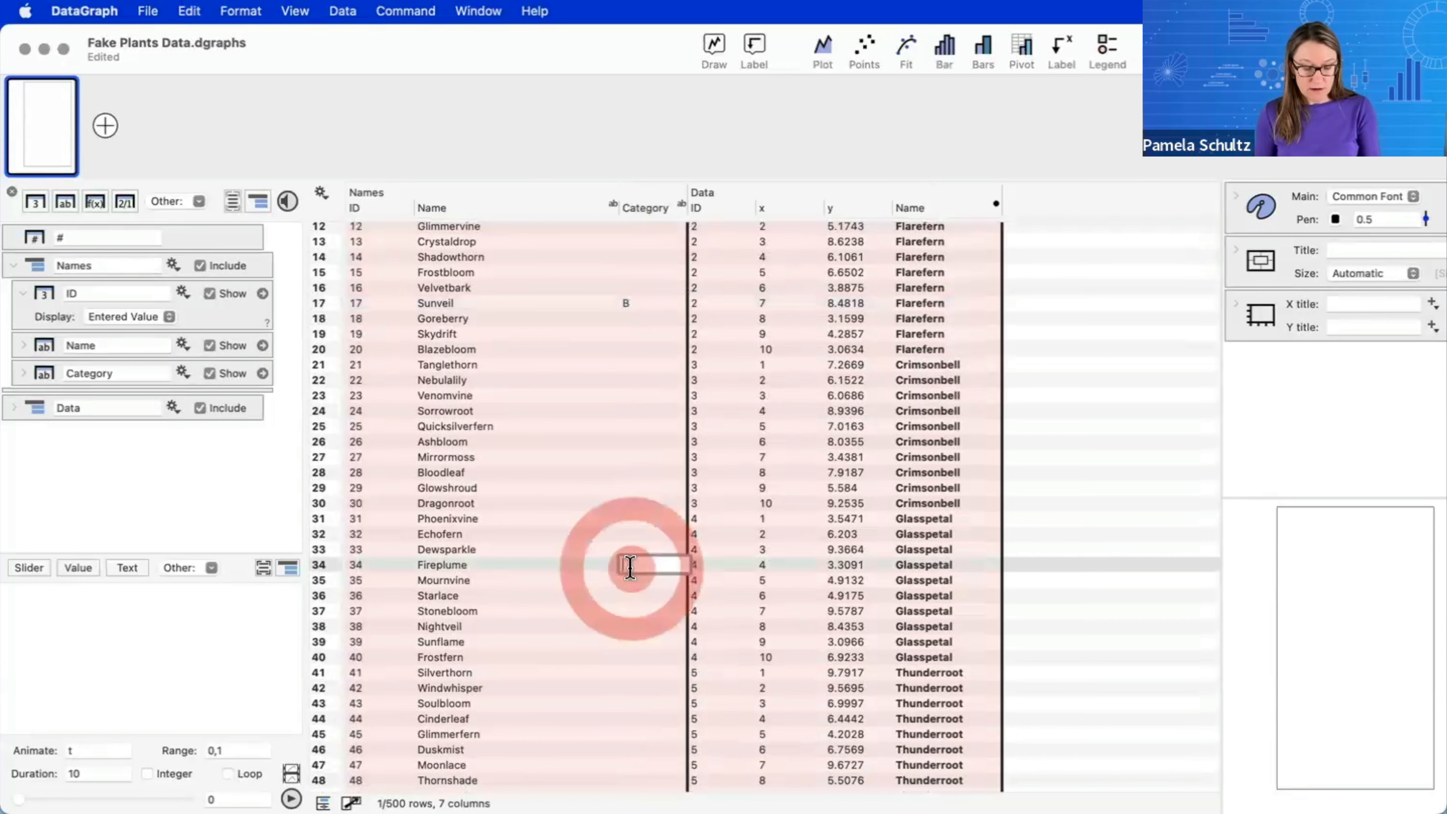
{"action": "type", "text": "C"}
{"action": "left_click", "coordinate": [174, 483]}
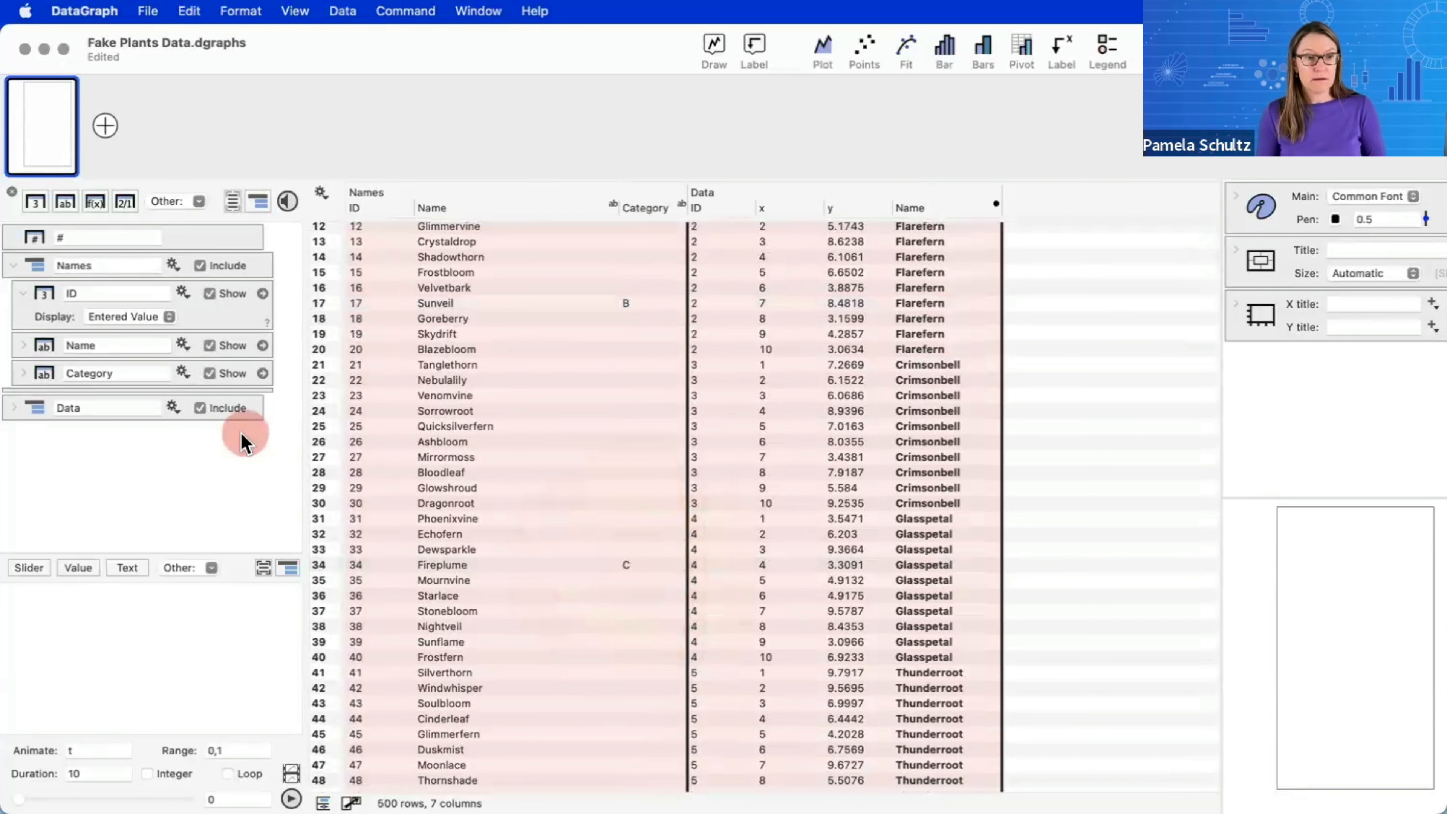
- Exclude the Data group from the table and fill the empty Category rows with the previous non-empty row's value
{"action": "left_click", "coordinate": [217, 415]}
{"action": "scroll", "coordinate": [626, 401], "scroll_direction": "up", "scroll_amount": 5}
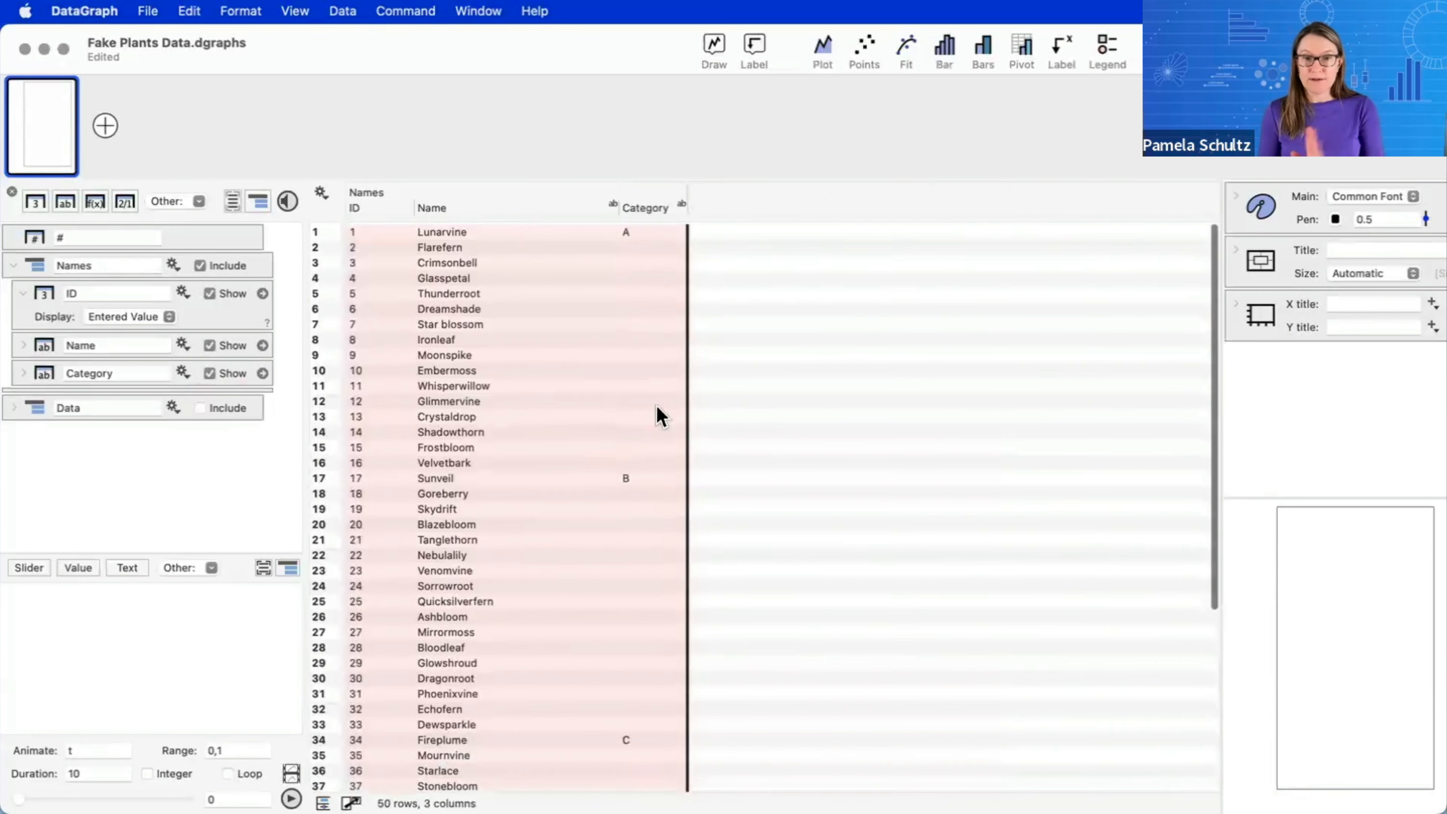
{"action": "right_click", "coordinate": [644, 368]}
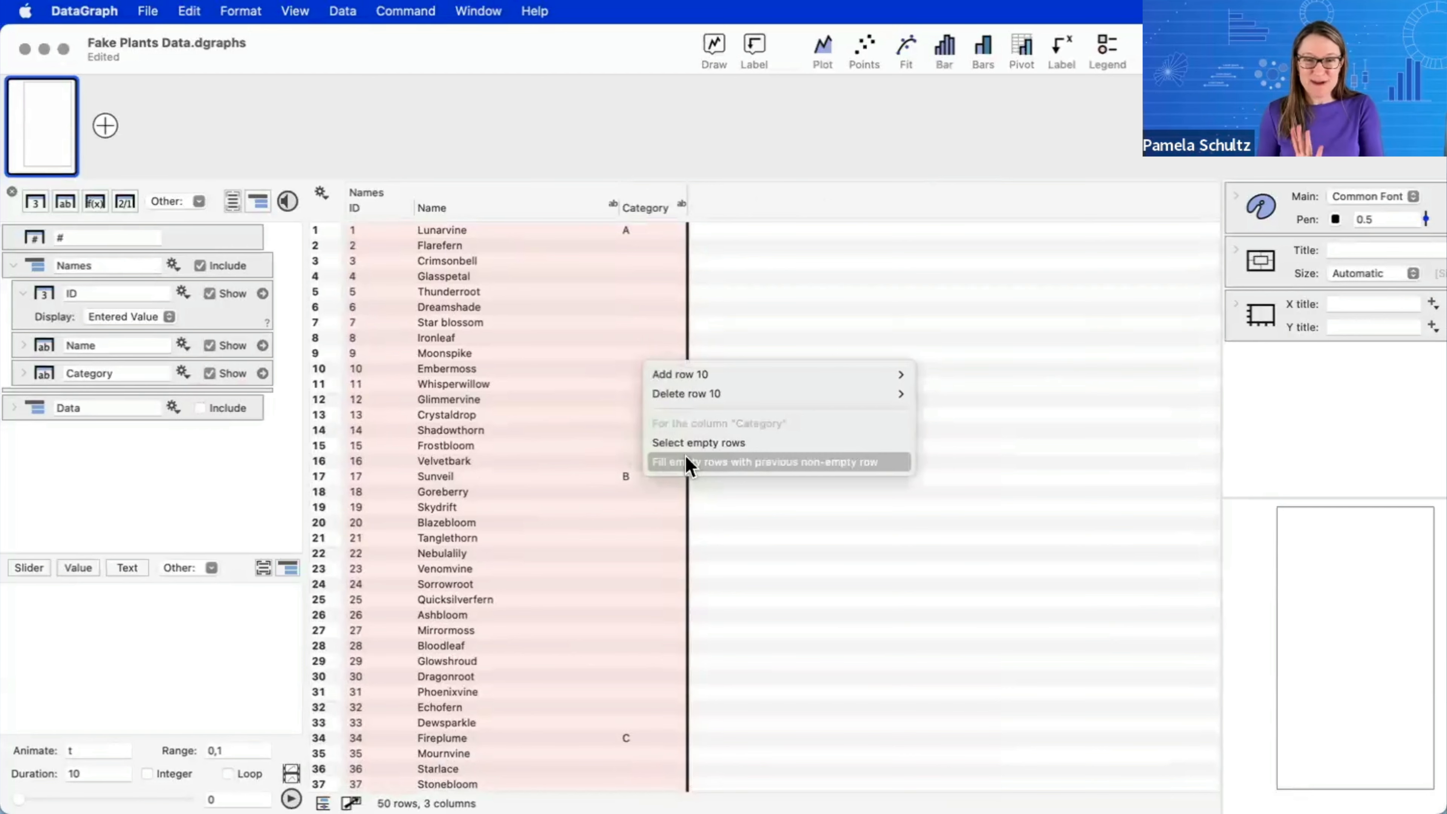
{"action": "right_click", "coordinate": [655, 262]}
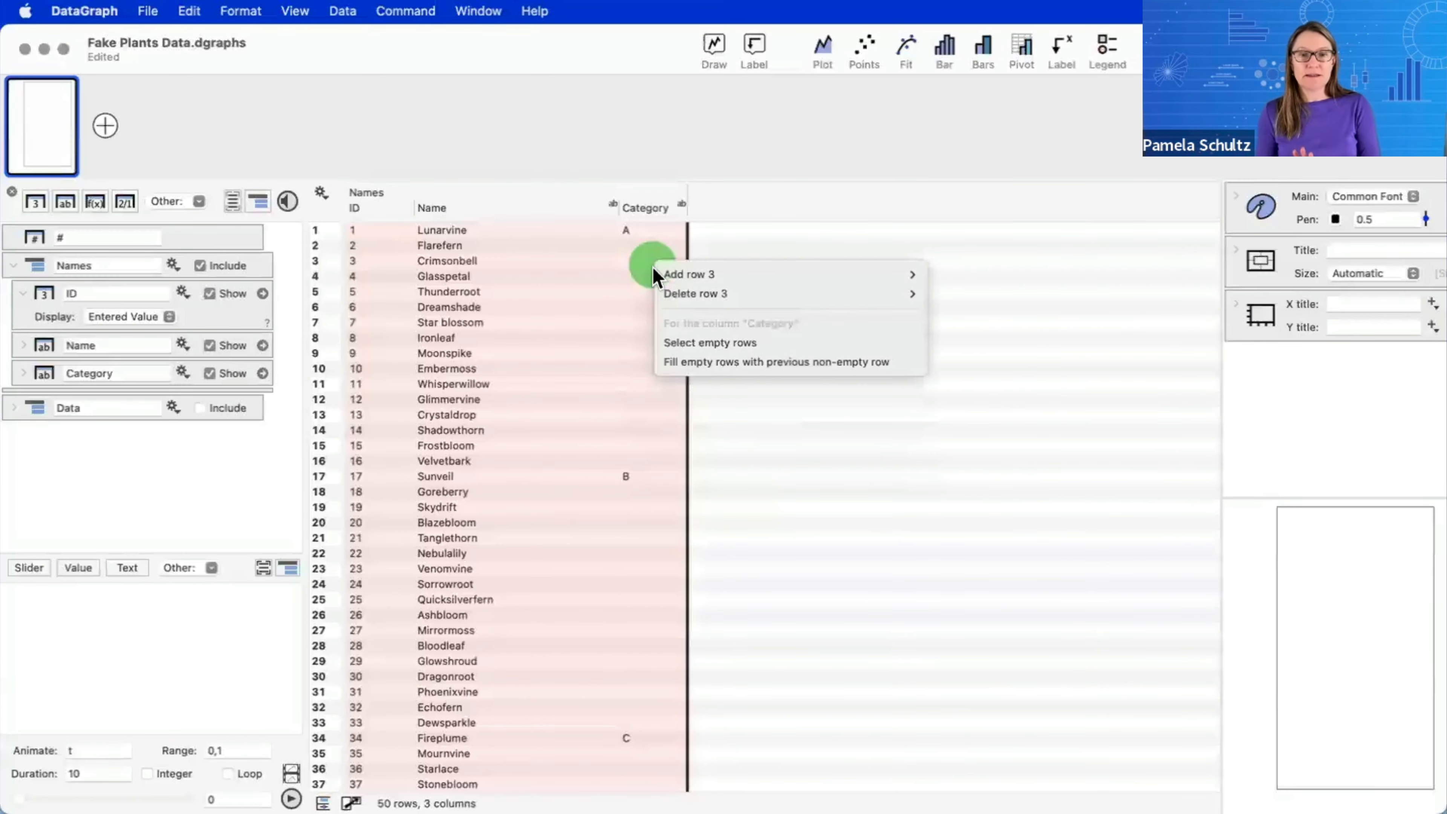
{"action": "left_click", "coordinate": [806, 363]}
{"action": "scroll", "coordinate": [800, 612], "scroll_direction": "down", "scroll_amount": 5}
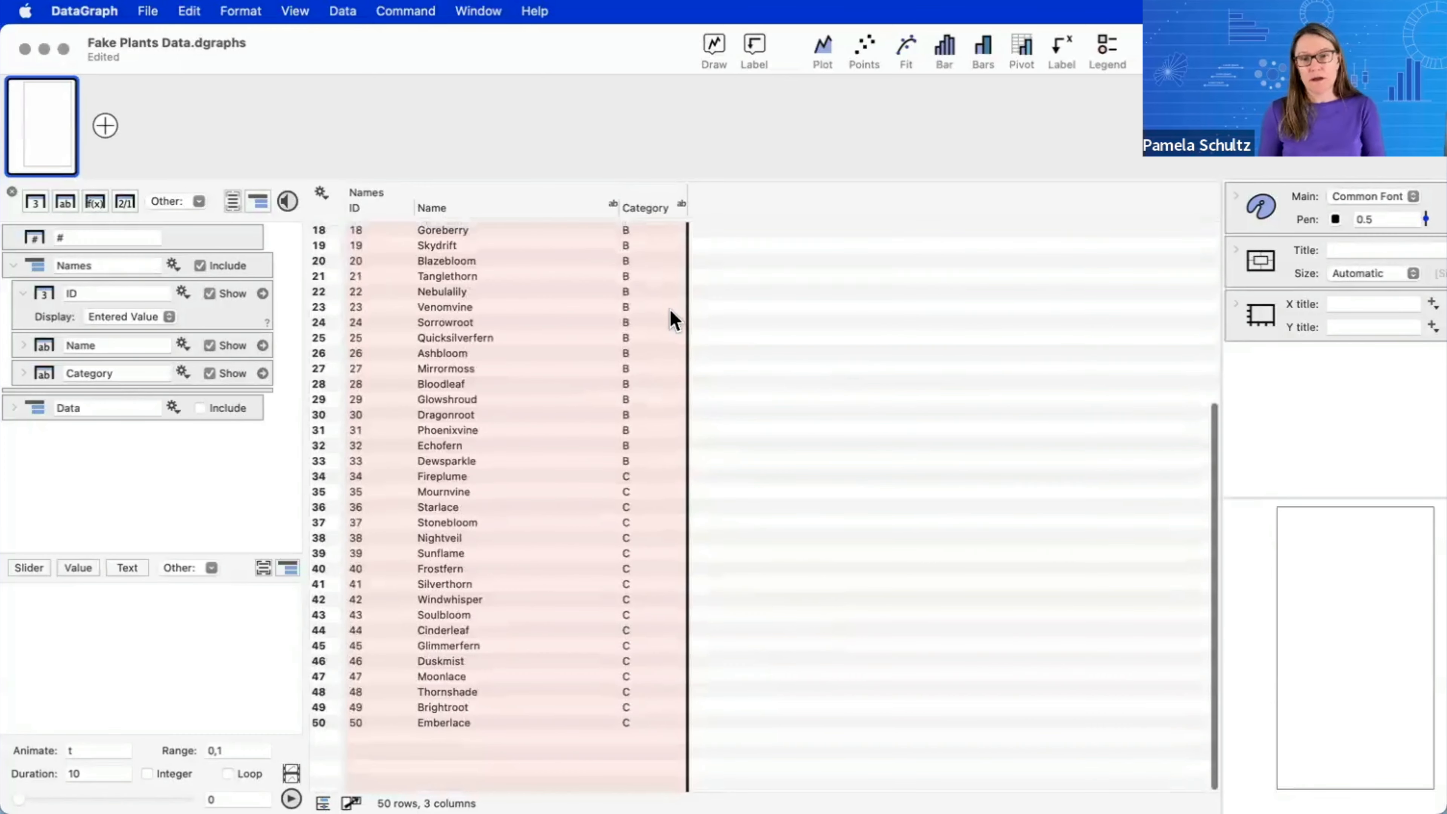
{"action": "scroll", "coordinate": [672, 314], "scroll_direction": "up", "scroll_amount": 5}
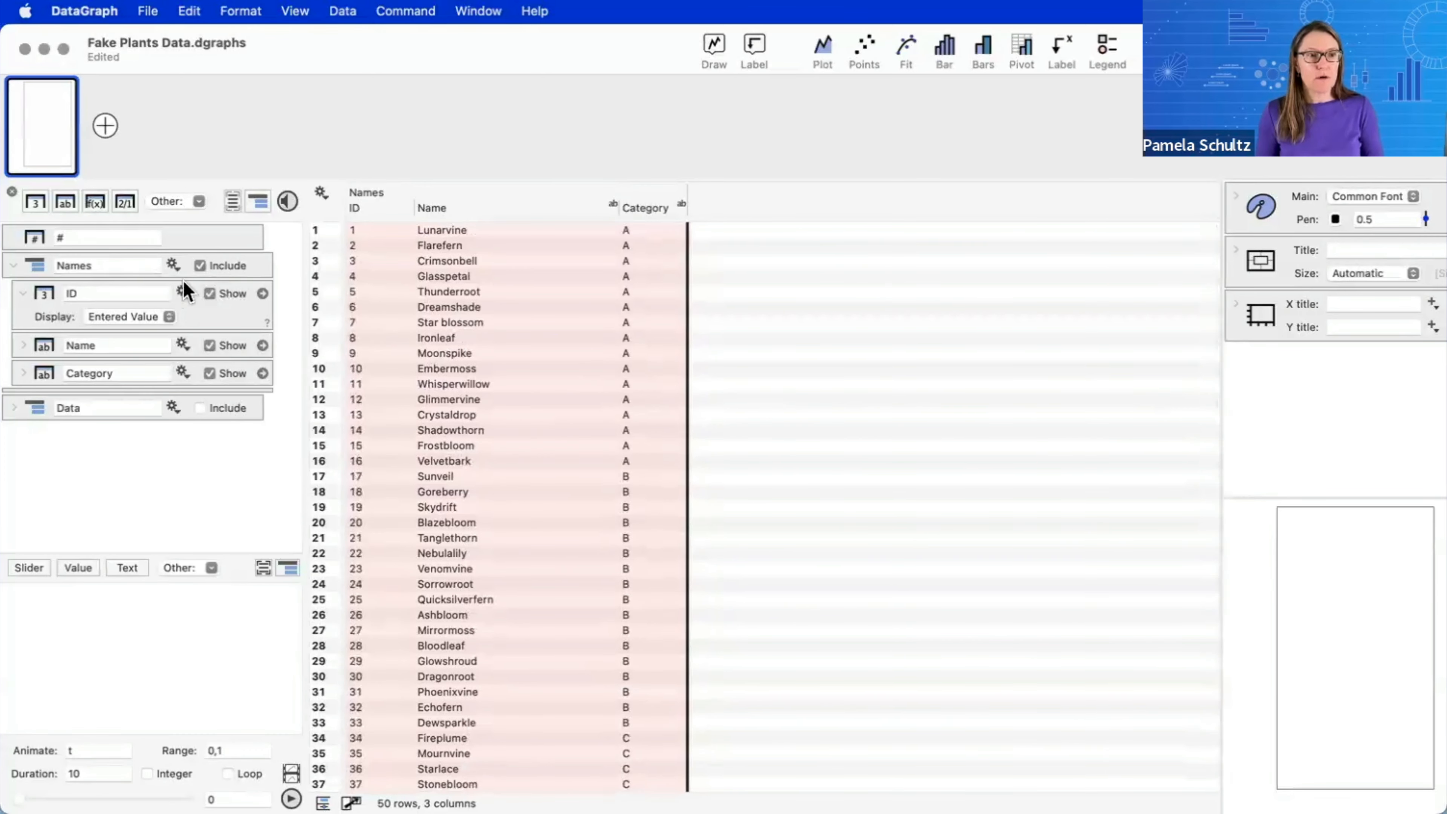
- Include the Data group in the table again and map its ID column to the Category column of the Names group
{"action": "left_click", "coordinate": [199, 407]}
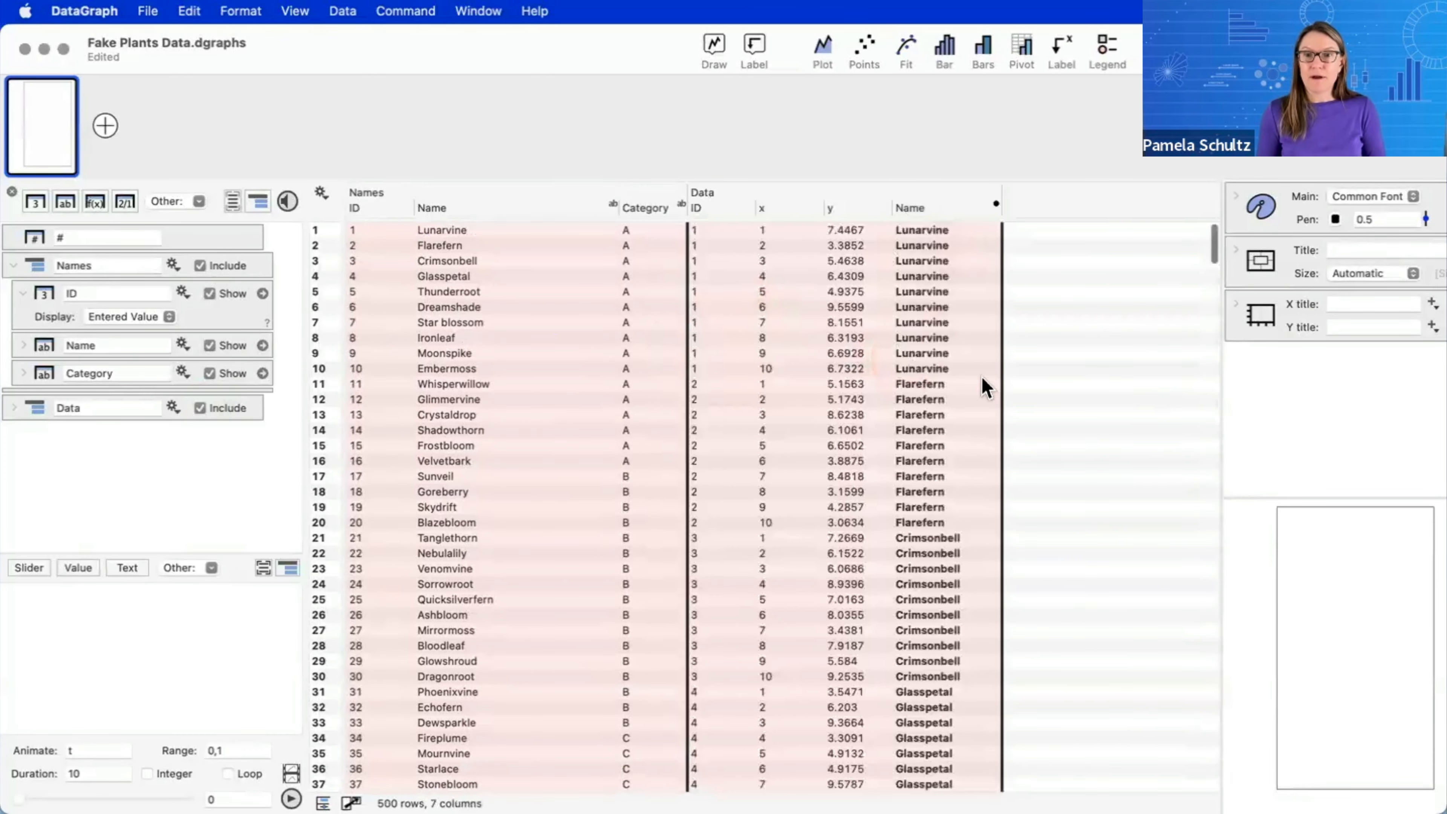
{"action": "left_click", "coordinate": [909, 629]}
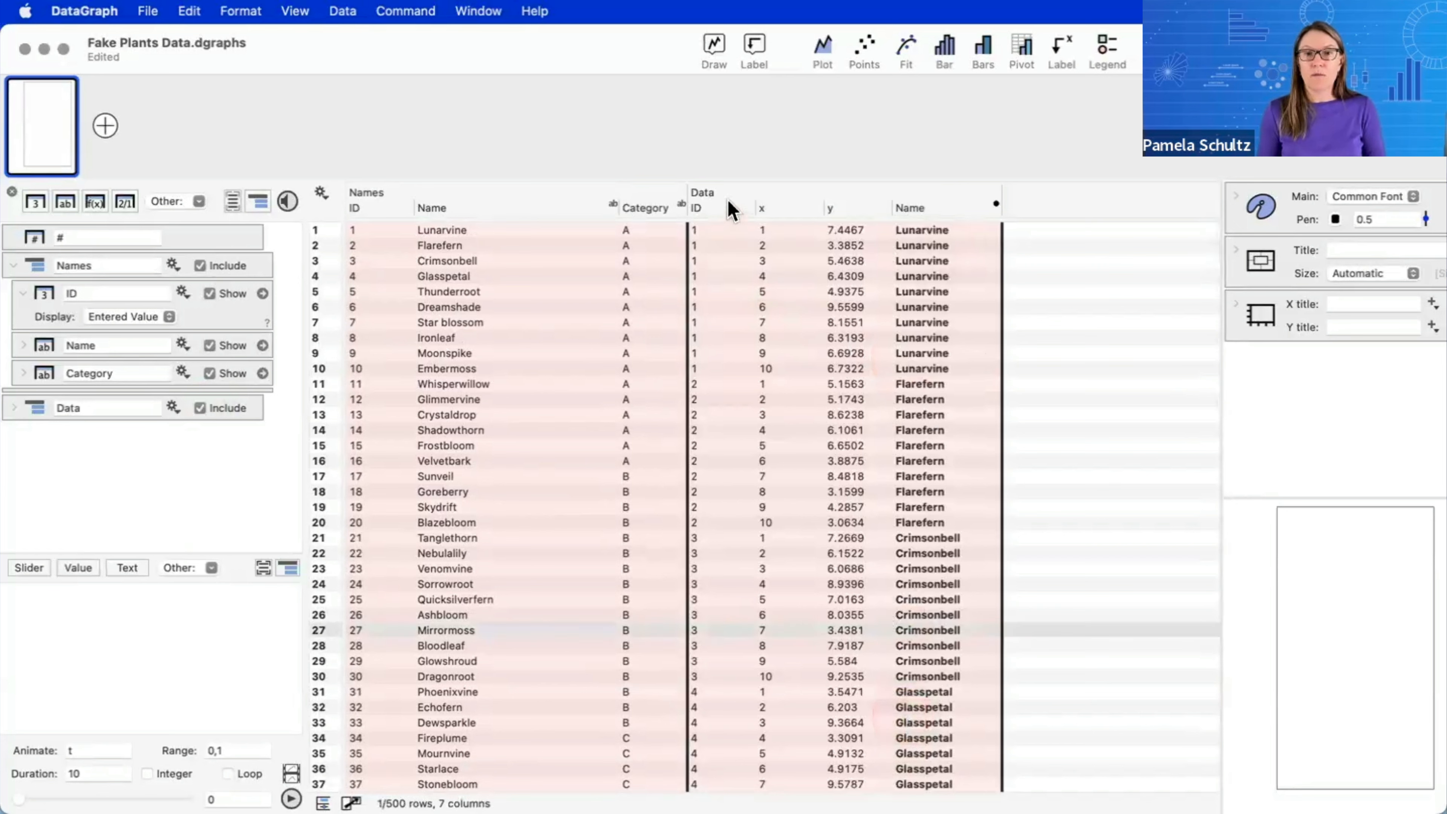
{"action": "left_click", "coordinate": [726, 212]}
{"action": "mouse_move", "coordinate": [746, 456]}
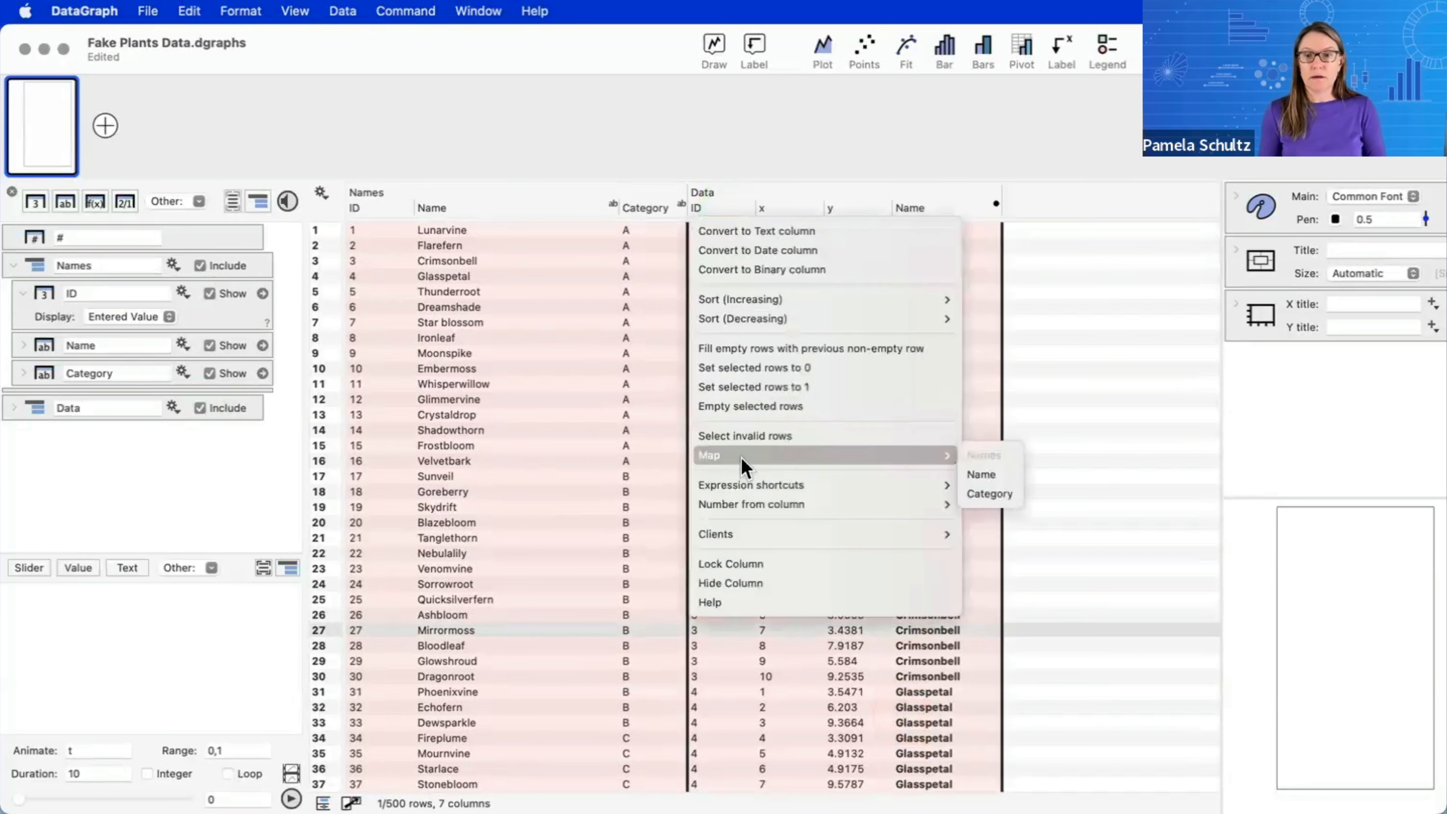
{"action": "left_click", "coordinate": [975, 503]}
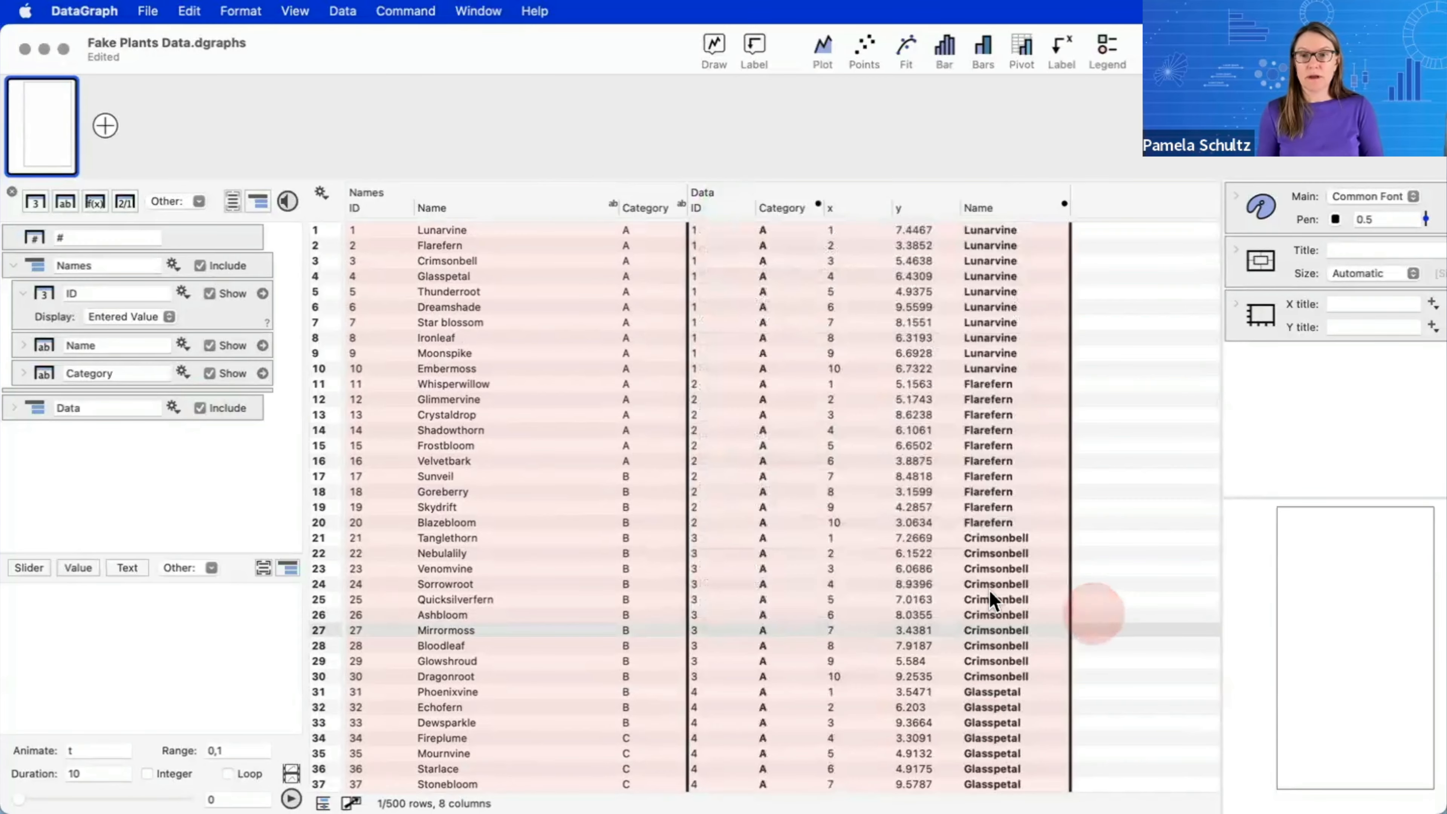
{"action": "left_click", "coordinate": [783, 213]}
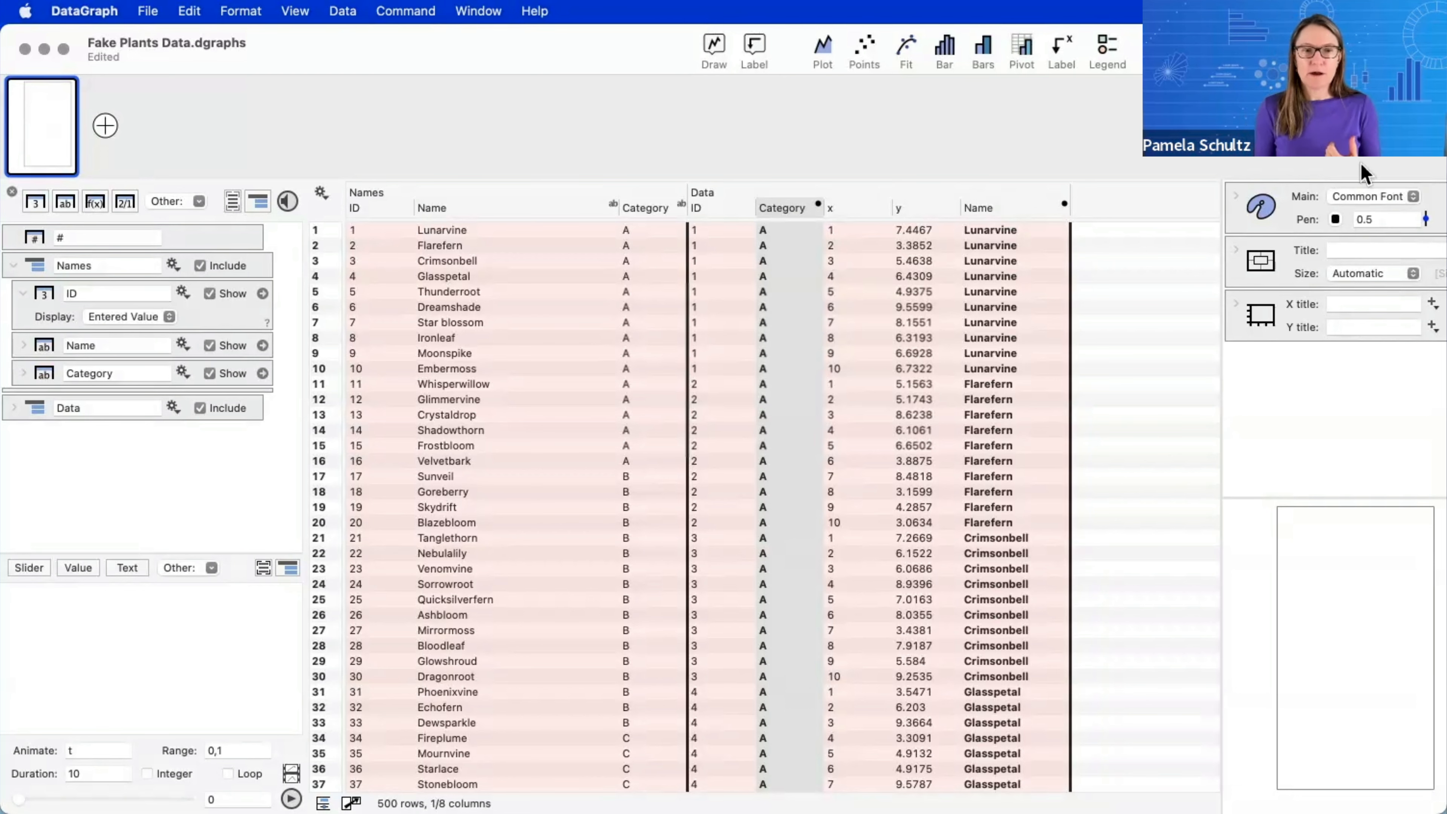
- Examine the mapped Category values in the Data group against the ID, Name and Category list in the Names group
{"action": "scroll", "coordinate": [654, 372], "scroll_direction": "up", "scroll_amount": 5}
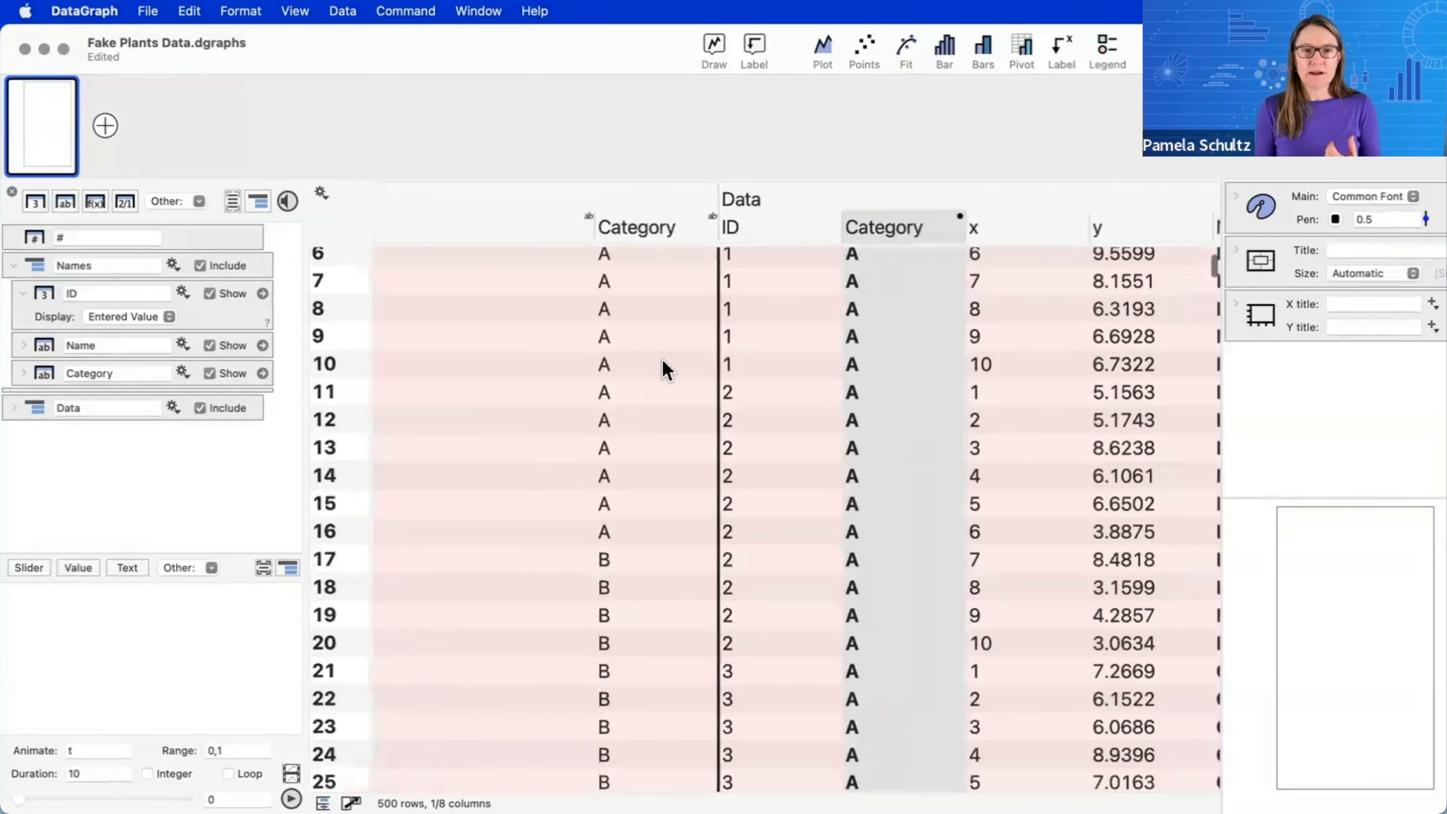
{"action": "scroll", "coordinate": [428, 352], "scroll_direction": "left", "scroll_amount": 5}
{"action": "scroll", "coordinate": [429, 352], "scroll_direction": "up", "scroll_amount": 3}
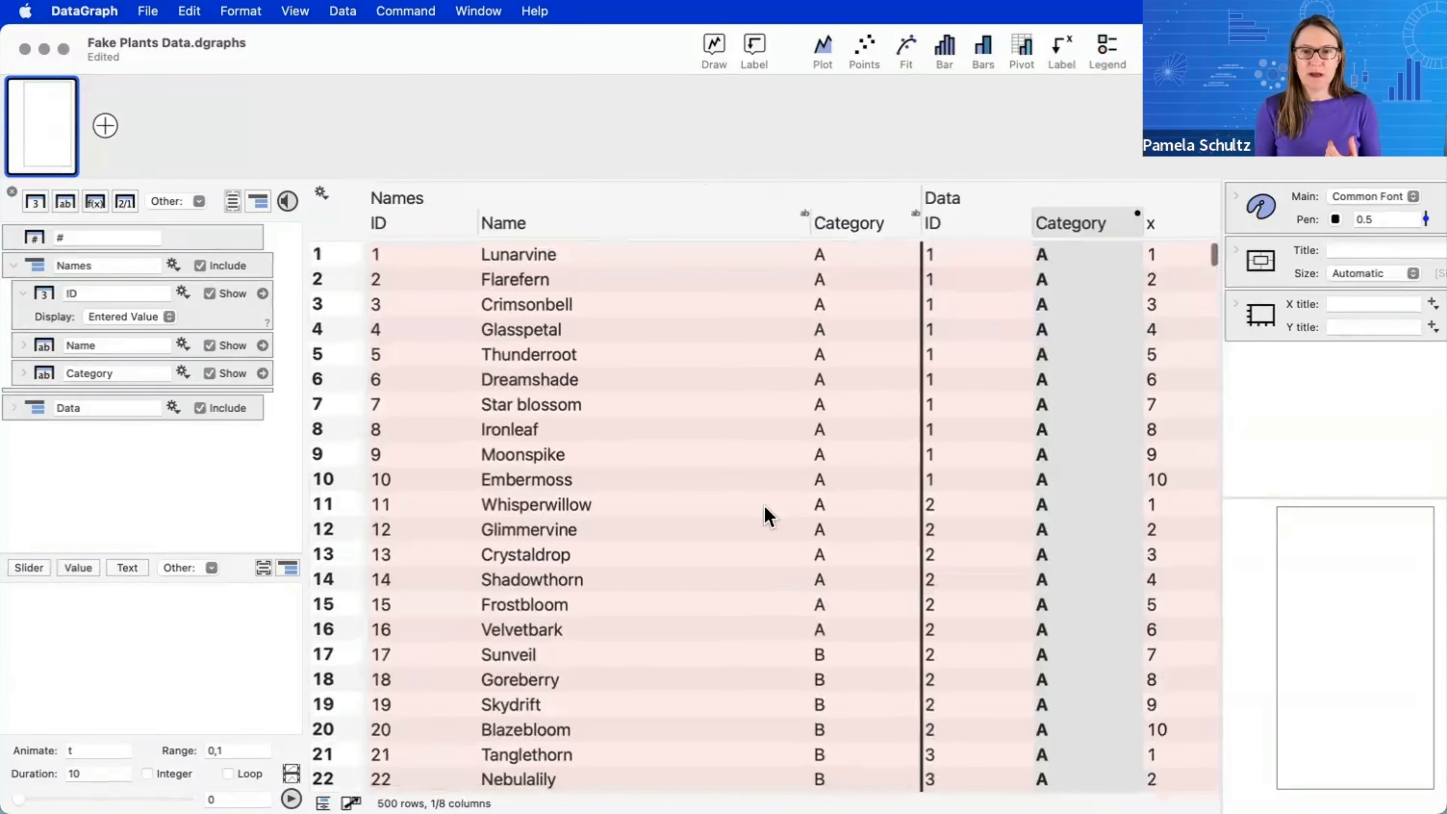
{"action": "scroll", "coordinate": [766, 517], "scroll_direction": "right", "scroll_amount": 8}
{"action": "scroll", "coordinate": [766, 516], "scroll_direction": "left", "scroll_amount": 8}
{"action": "scroll", "coordinate": [765, 517], "scroll_direction": "down", "scroll_amount": 2}
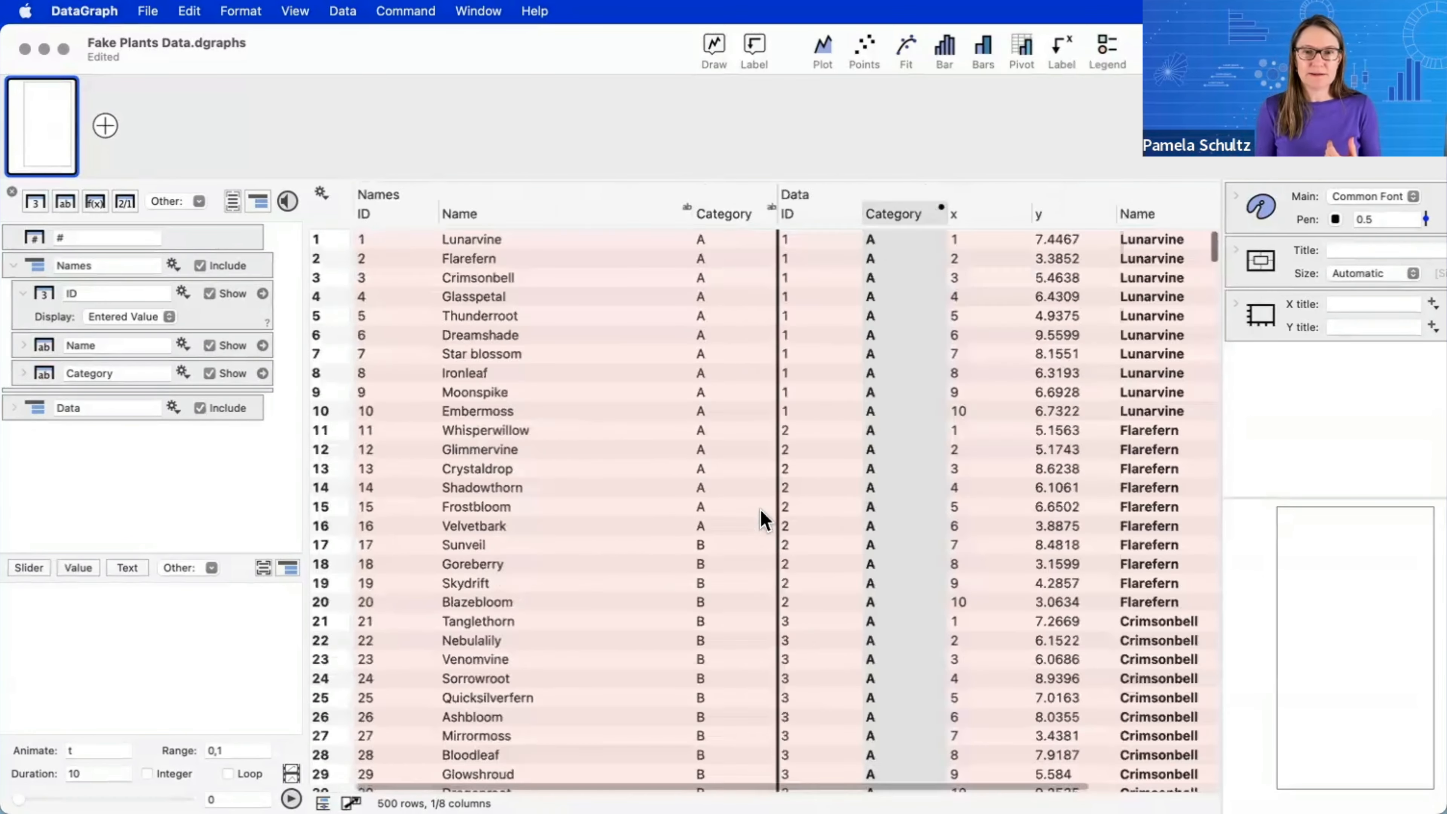
{"action": "scroll", "coordinate": [761, 519], "scroll_direction": "down", "scroll_amount": 3}
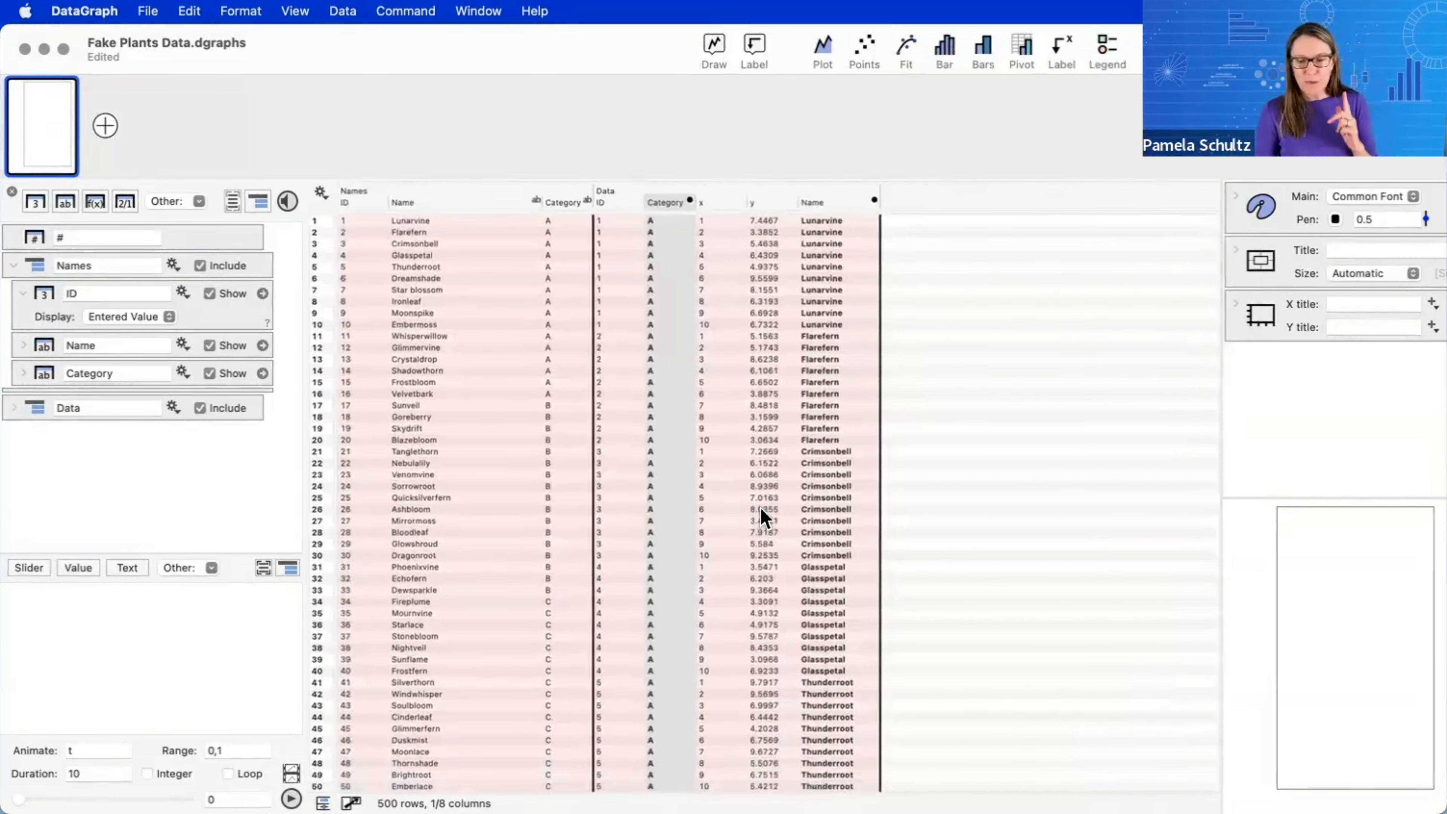
{"action": "scroll", "coordinate": [689, 474], "scroll_direction": "down", "scroll_amount": 4}
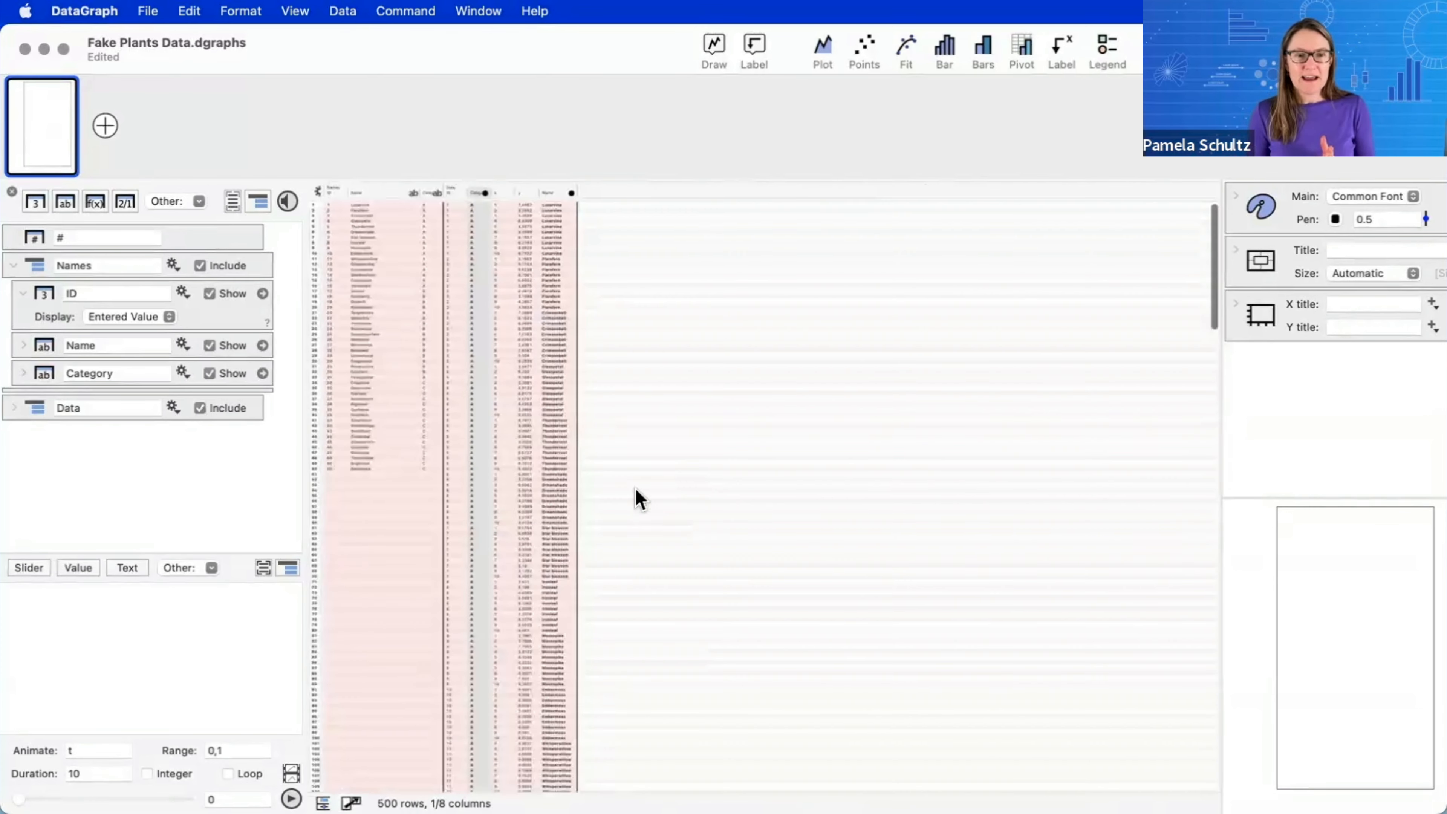
{"action": "scroll", "coordinate": [526, 504], "scroll_direction": "down", "scroll_amount": 2}
{"action": "scroll", "coordinate": [525, 505], "scroll_direction": "down", "scroll_amount": 2}
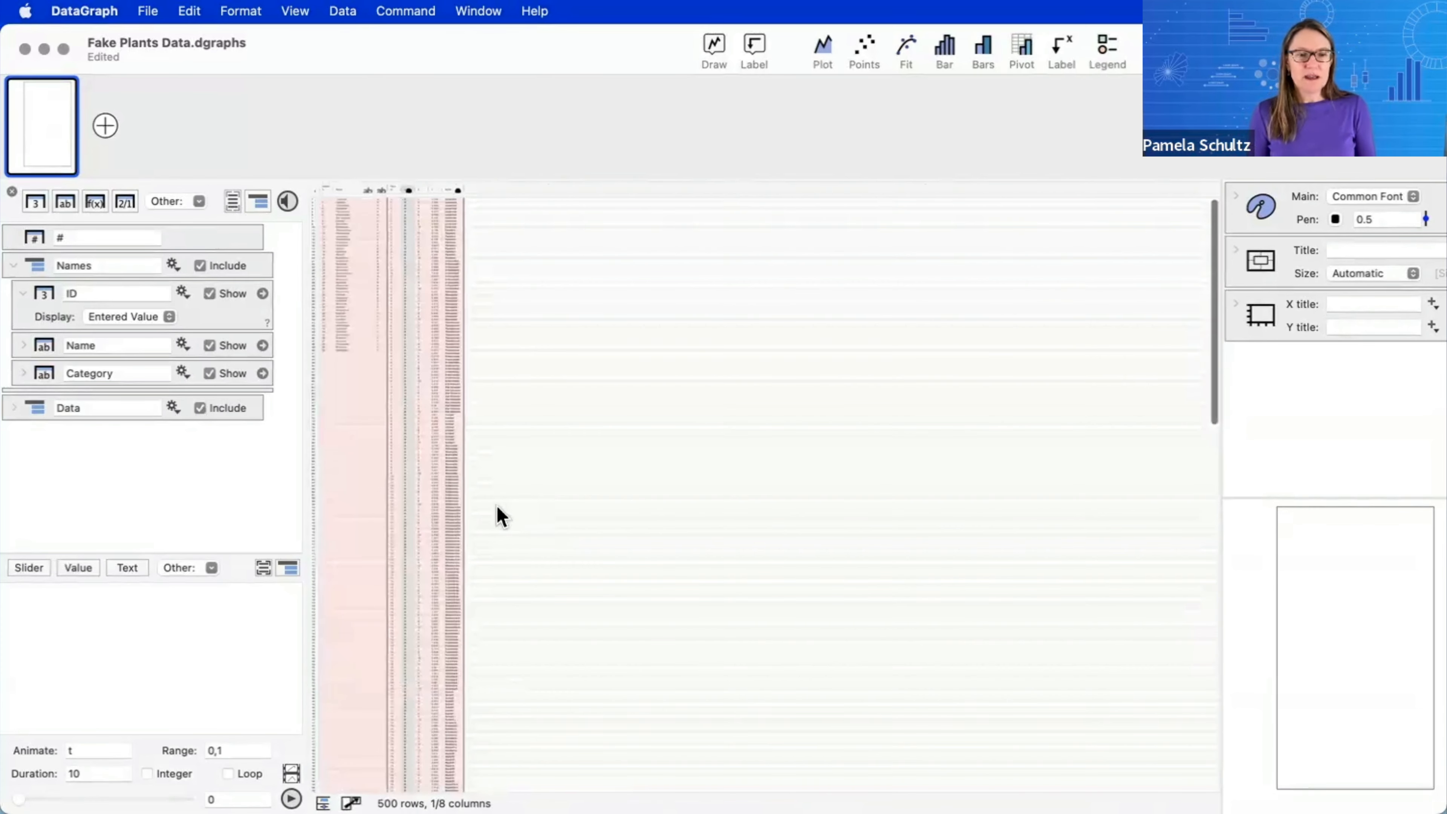
{"action": "scroll", "coordinate": [496, 646], "scroll_direction": "down", "scroll_amount": 10}
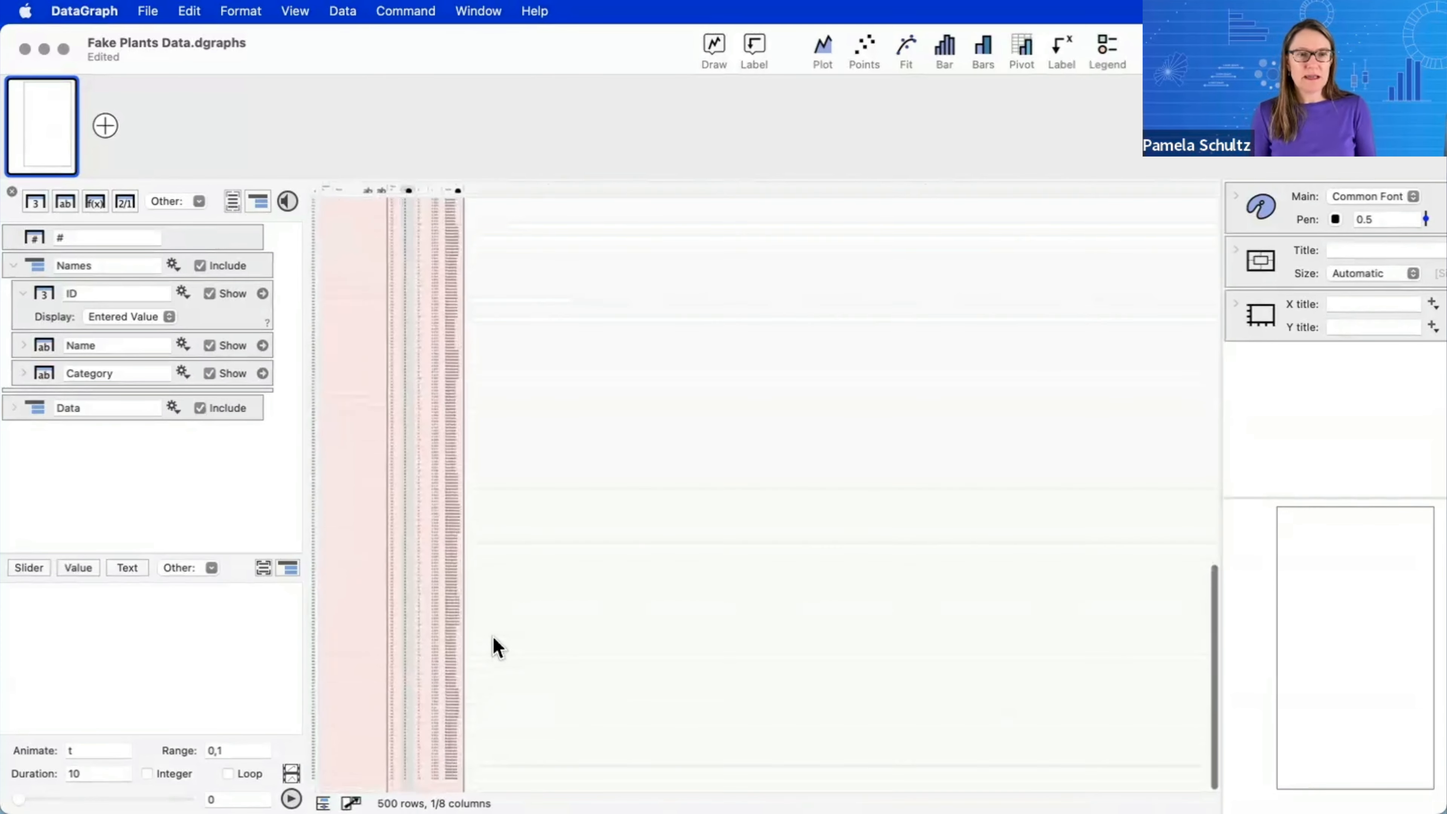
{"action": "scroll", "coordinate": [491, 645], "scroll_direction": "up", "scroll_amount": 10}
{"action": "scroll", "coordinate": [491, 486], "scroll_direction": "up", "scroll_amount": 4}
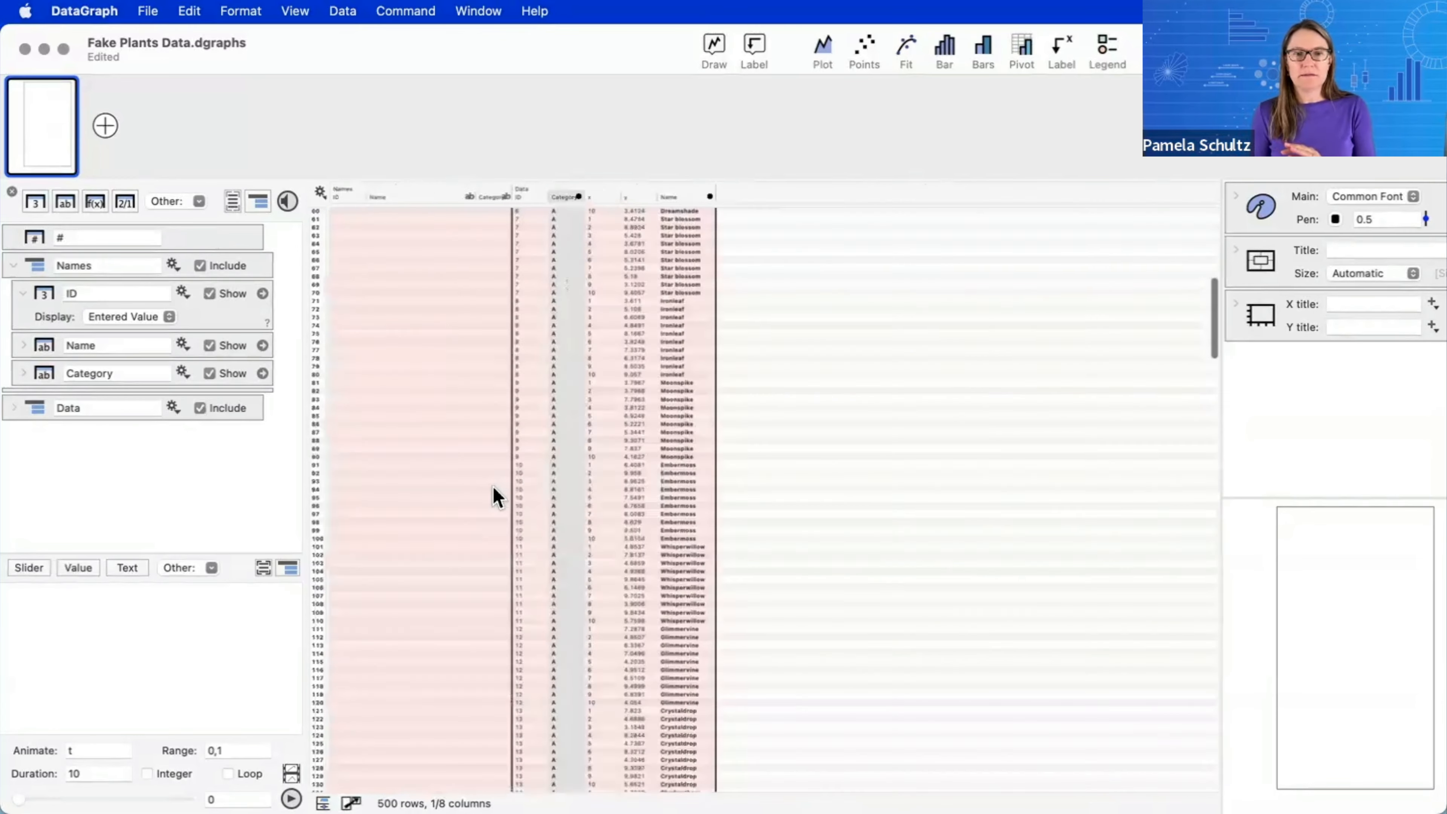
{"action": "scroll", "coordinate": [494, 489], "scroll_direction": "up", "scroll_amount": 4}
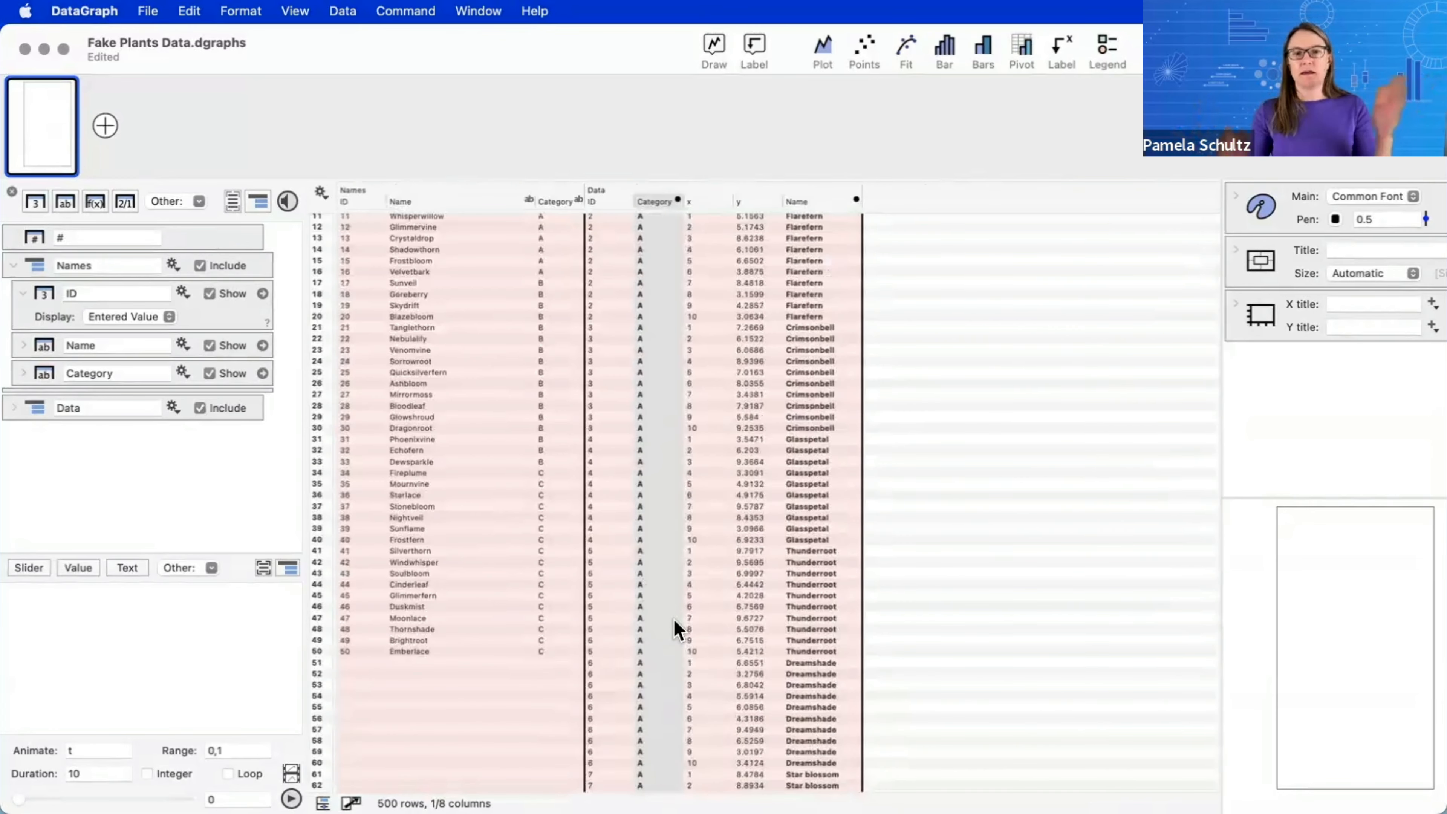
{"action": "scroll", "coordinate": [684, 488], "scroll_direction": "down", "scroll_amount": 12}
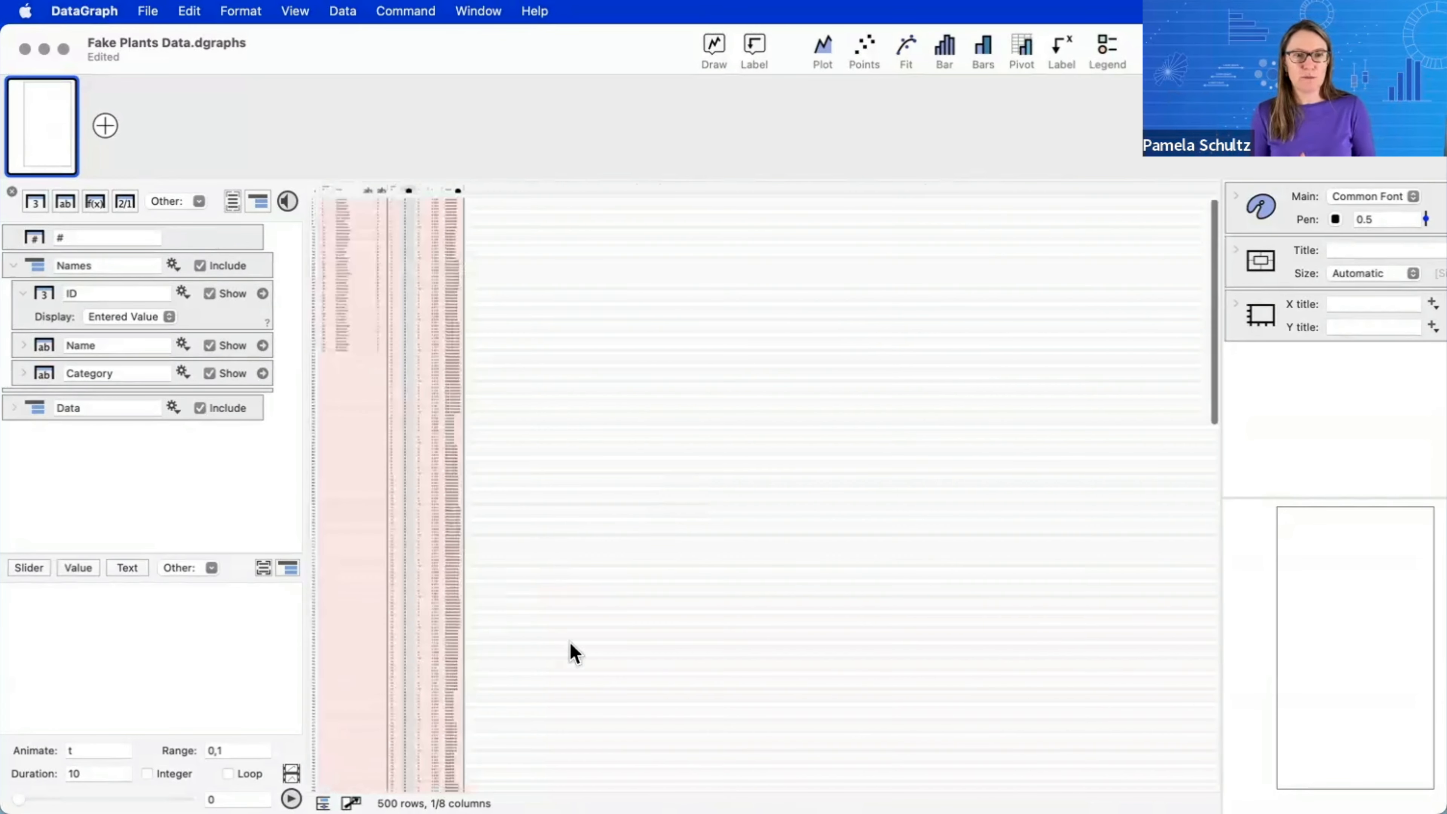
{"action": "scroll", "coordinate": [618, 642], "scroll_direction": "up", "scroll_amount": 10}
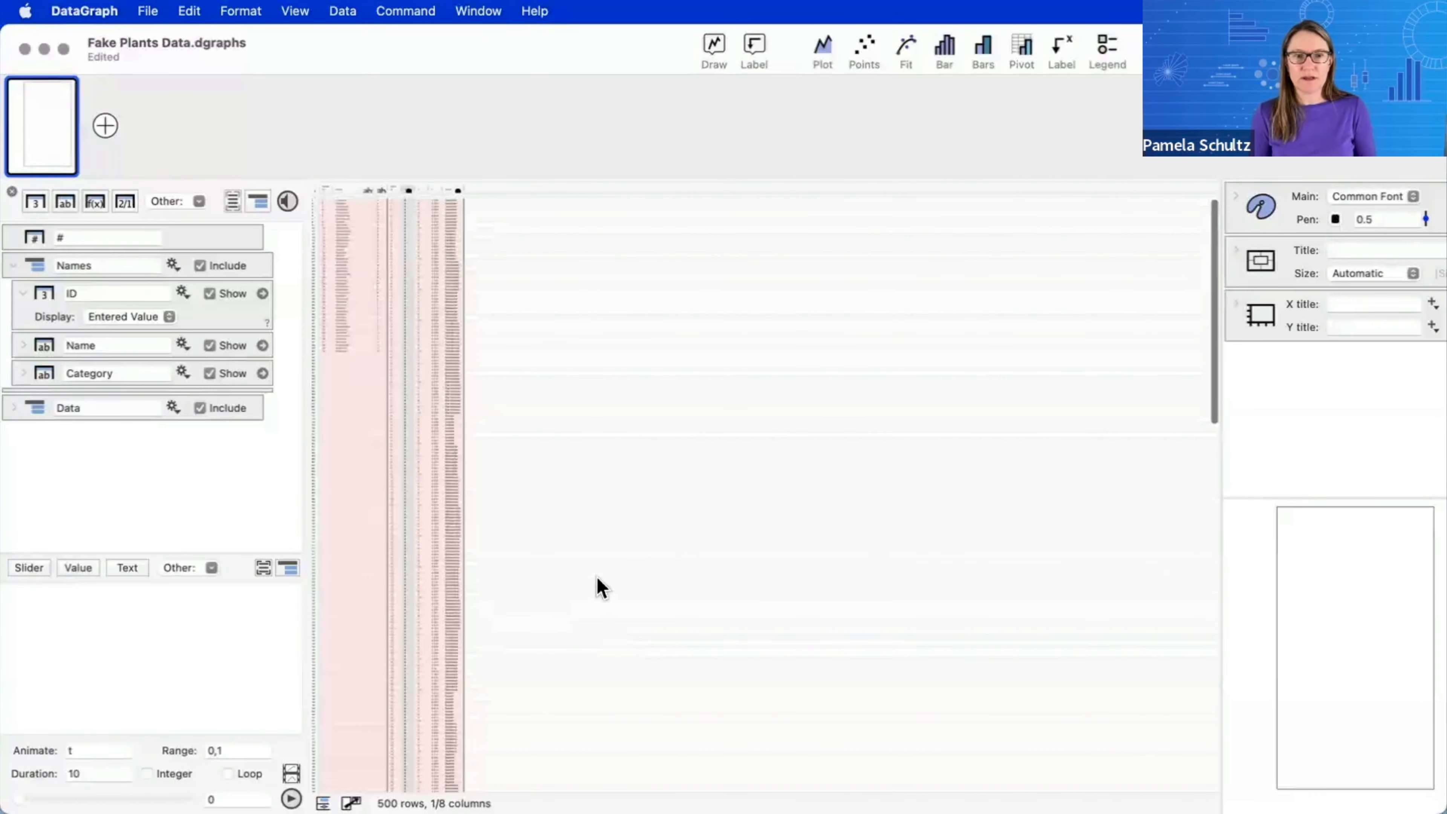
{"action": "scroll", "coordinate": [540, 482], "scroll_direction": "up", "scroll_amount": 10}
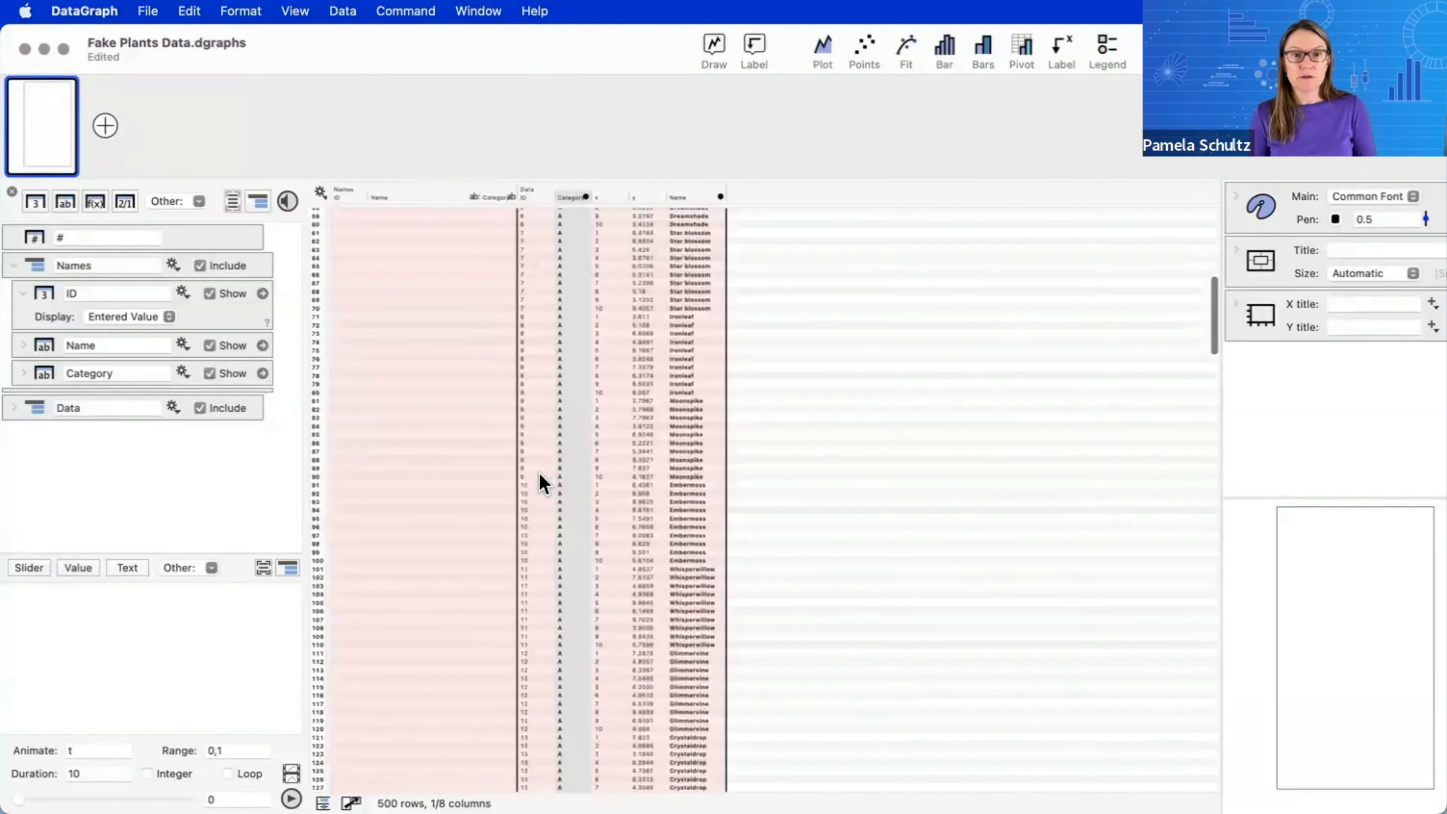
{"action": "scroll", "coordinate": [785, 571], "scroll_direction": "up", "scroll_amount": 5}
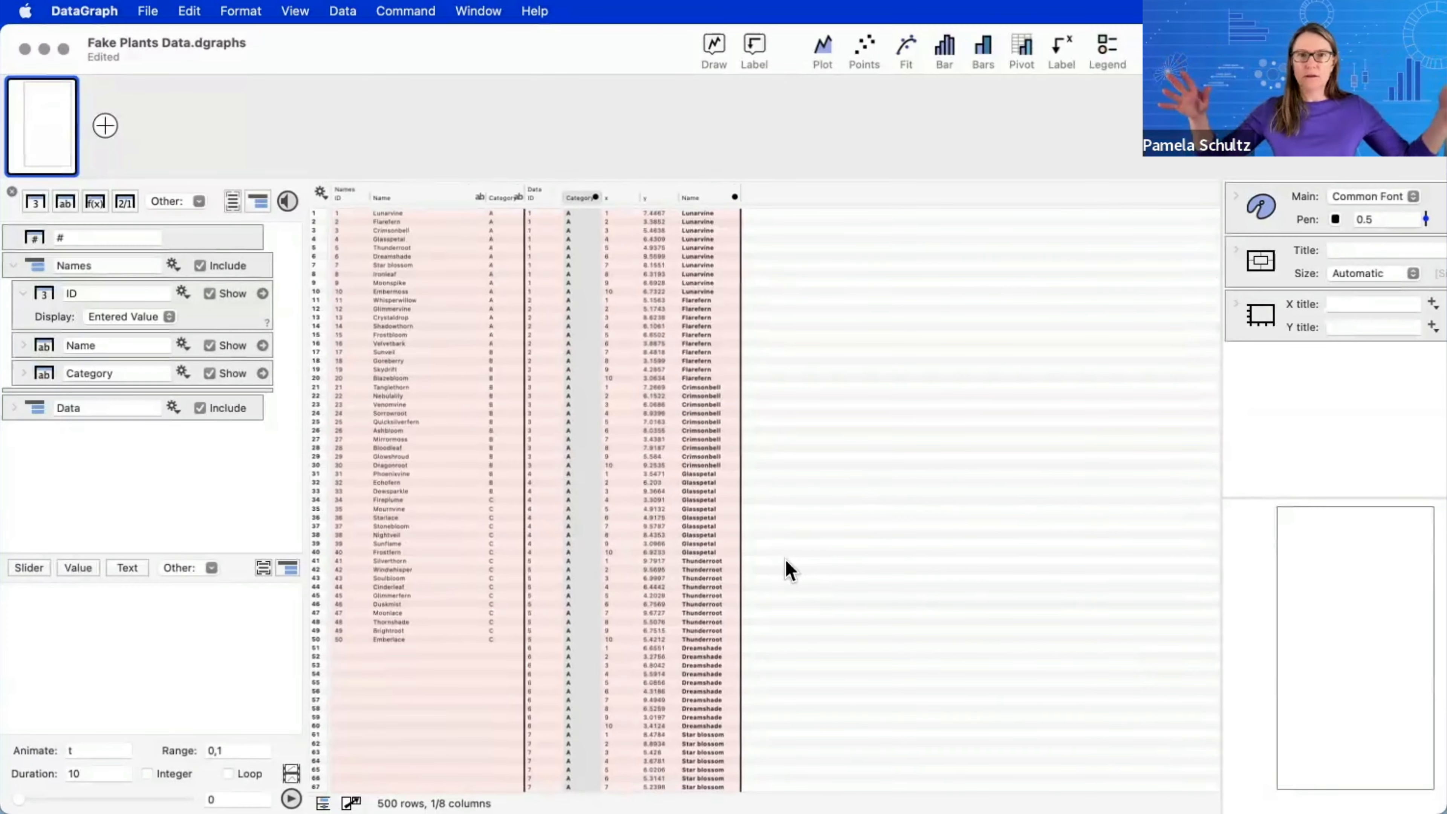
{"action": "scroll", "coordinate": [818, 527], "scroll_direction": "down", "scroll_amount": 5}
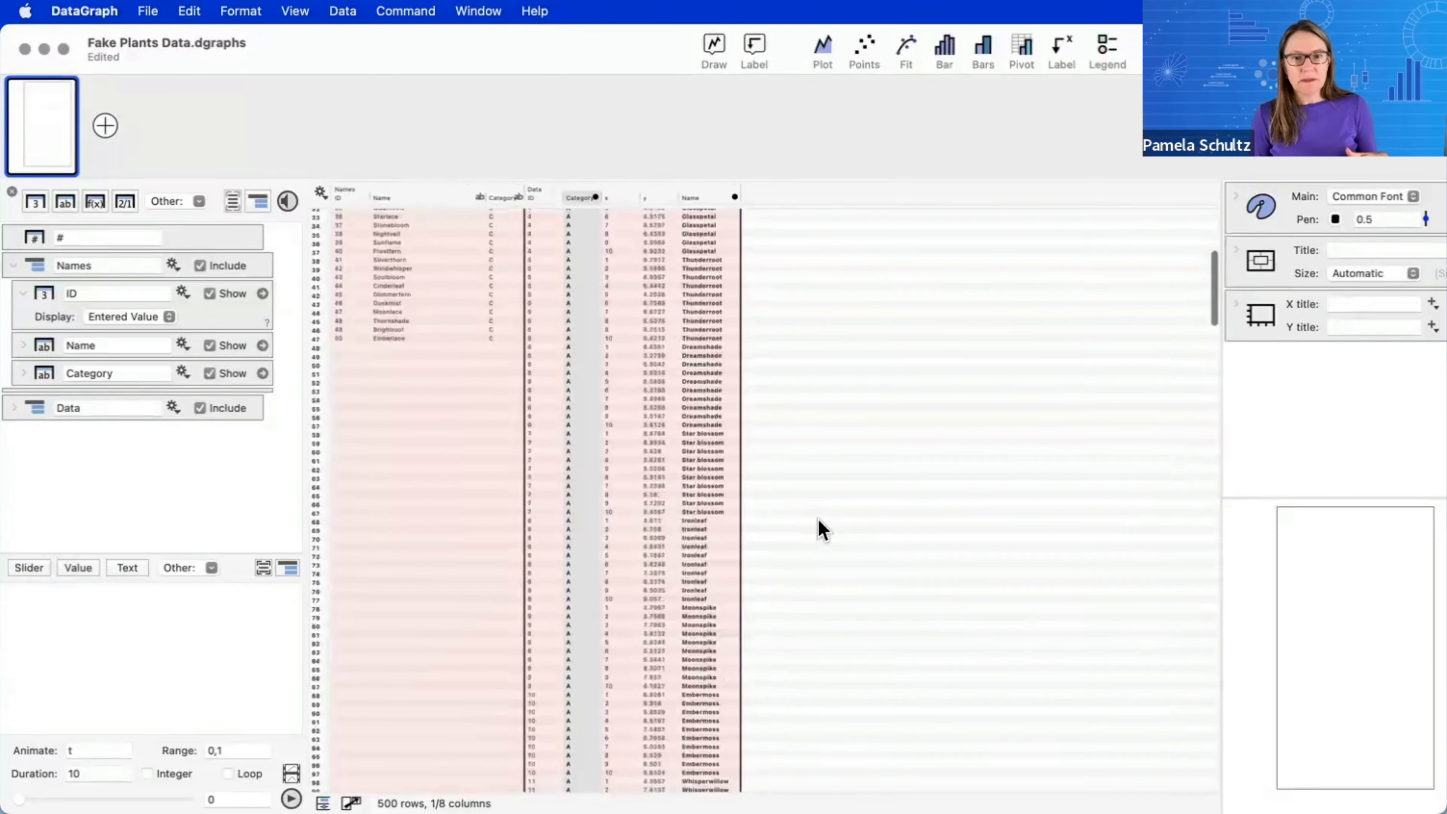
{"action": "scroll", "coordinate": [818, 527], "scroll_direction": "up", "scroll_amount": 5}
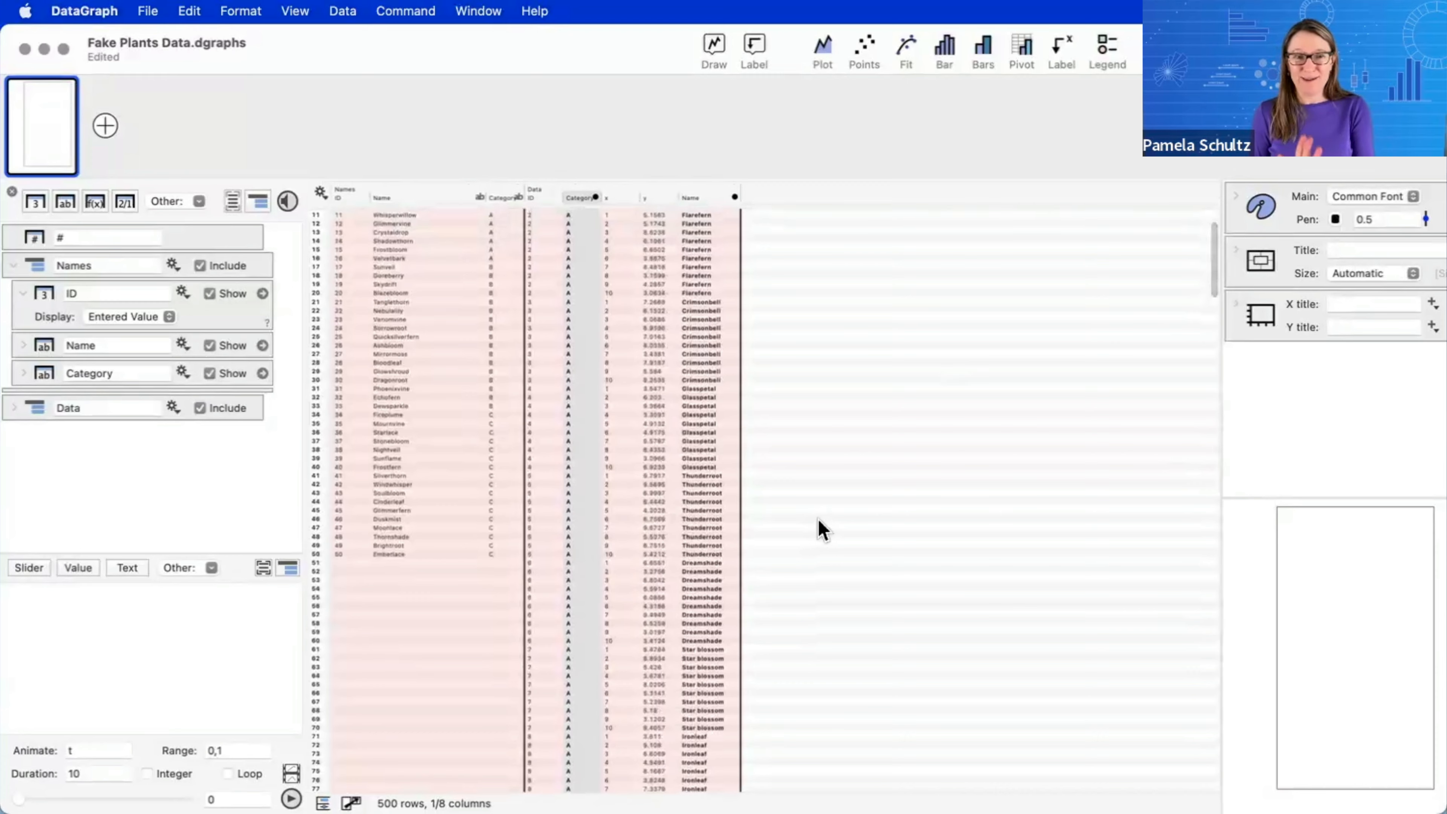
{"action": "scroll", "coordinate": [820, 530], "scroll_direction": "up", "scroll_amount": 2}
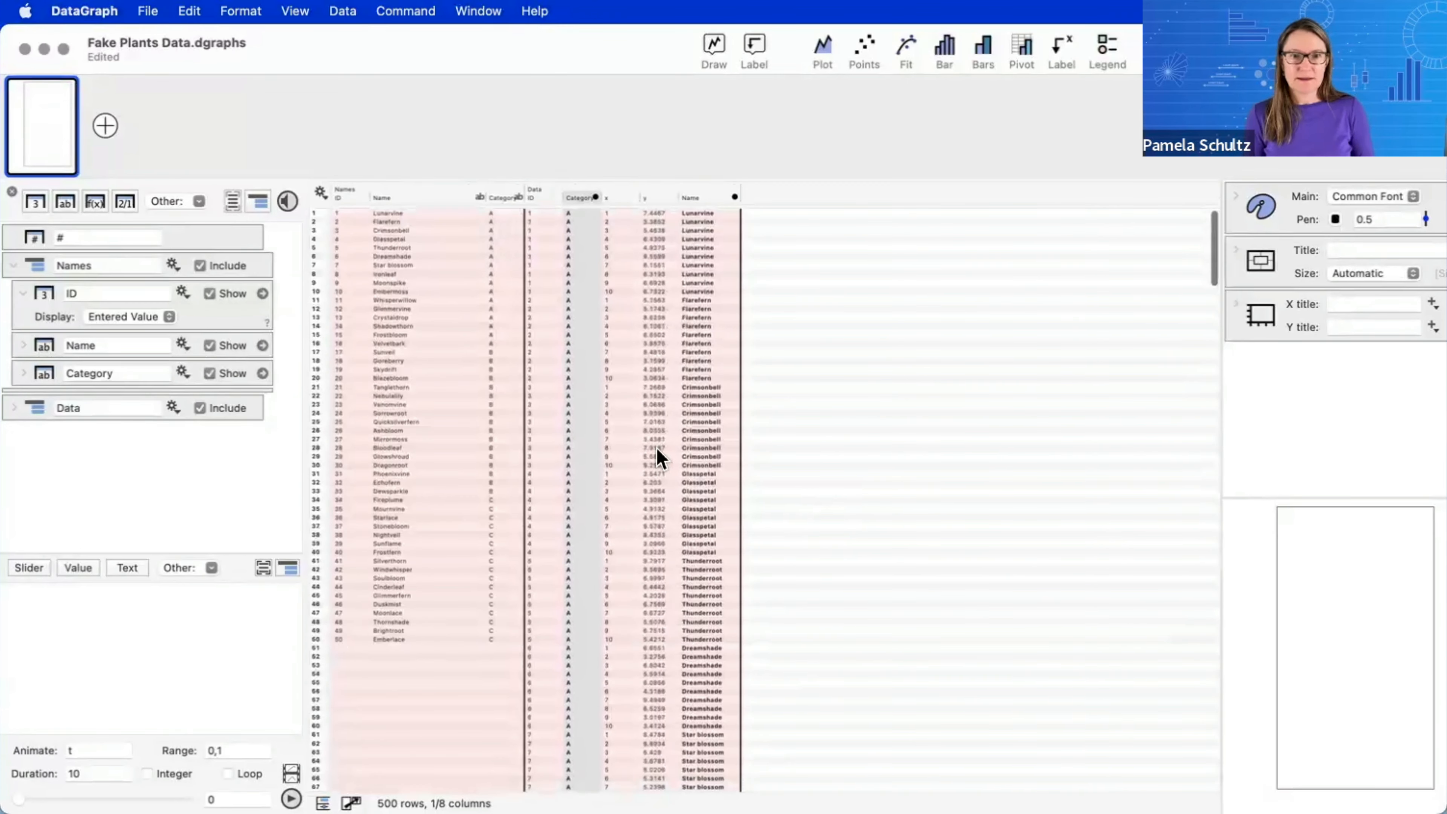
{"action": "scroll", "coordinate": [655, 451], "scroll_direction": "up", "scroll_amount": 4}
{"action": "left_click", "coordinate": [747, 524]}
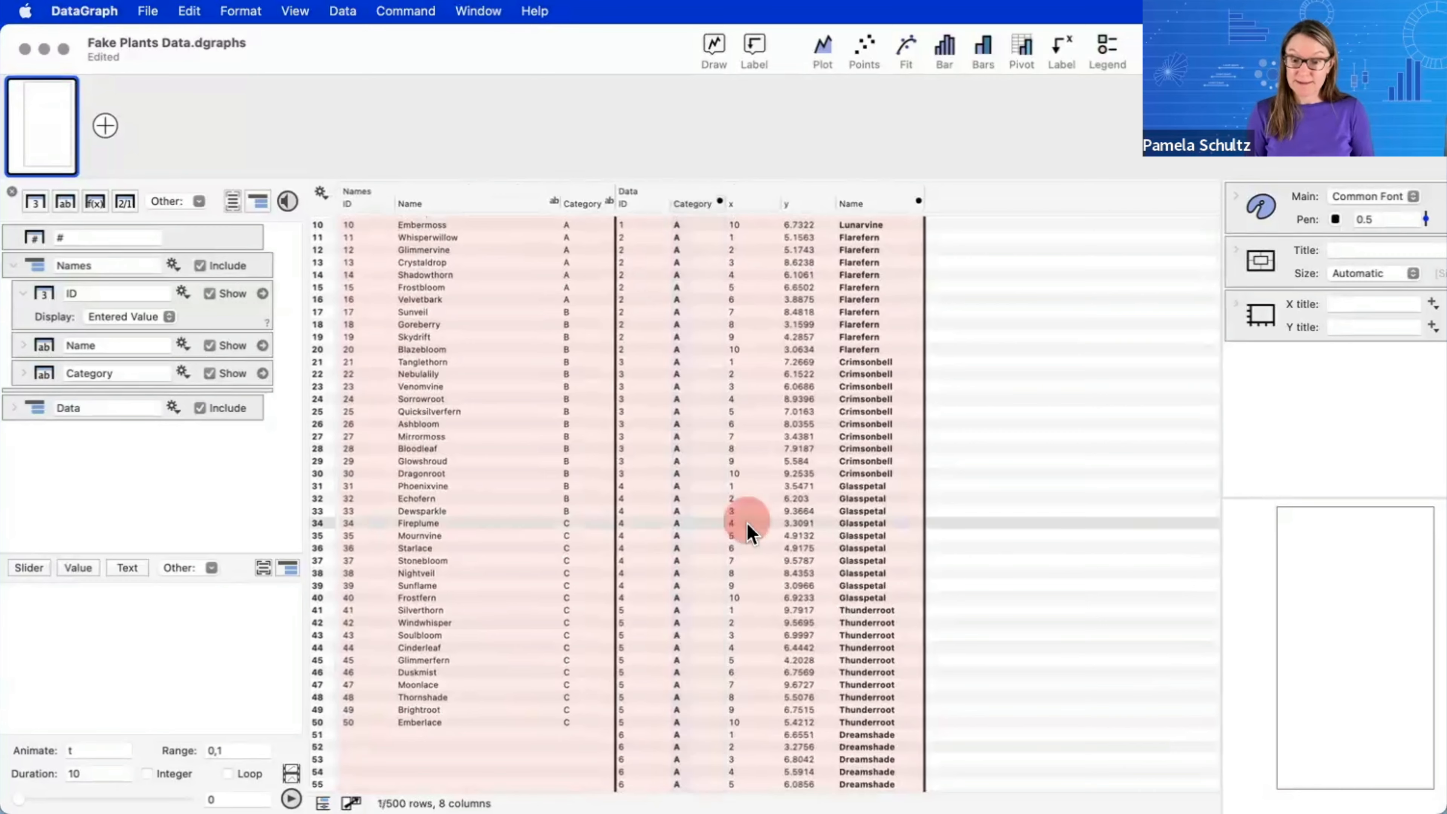
{"action": "scroll", "coordinate": [1092, 514], "scroll_direction": "up", "scroll_amount": 3}
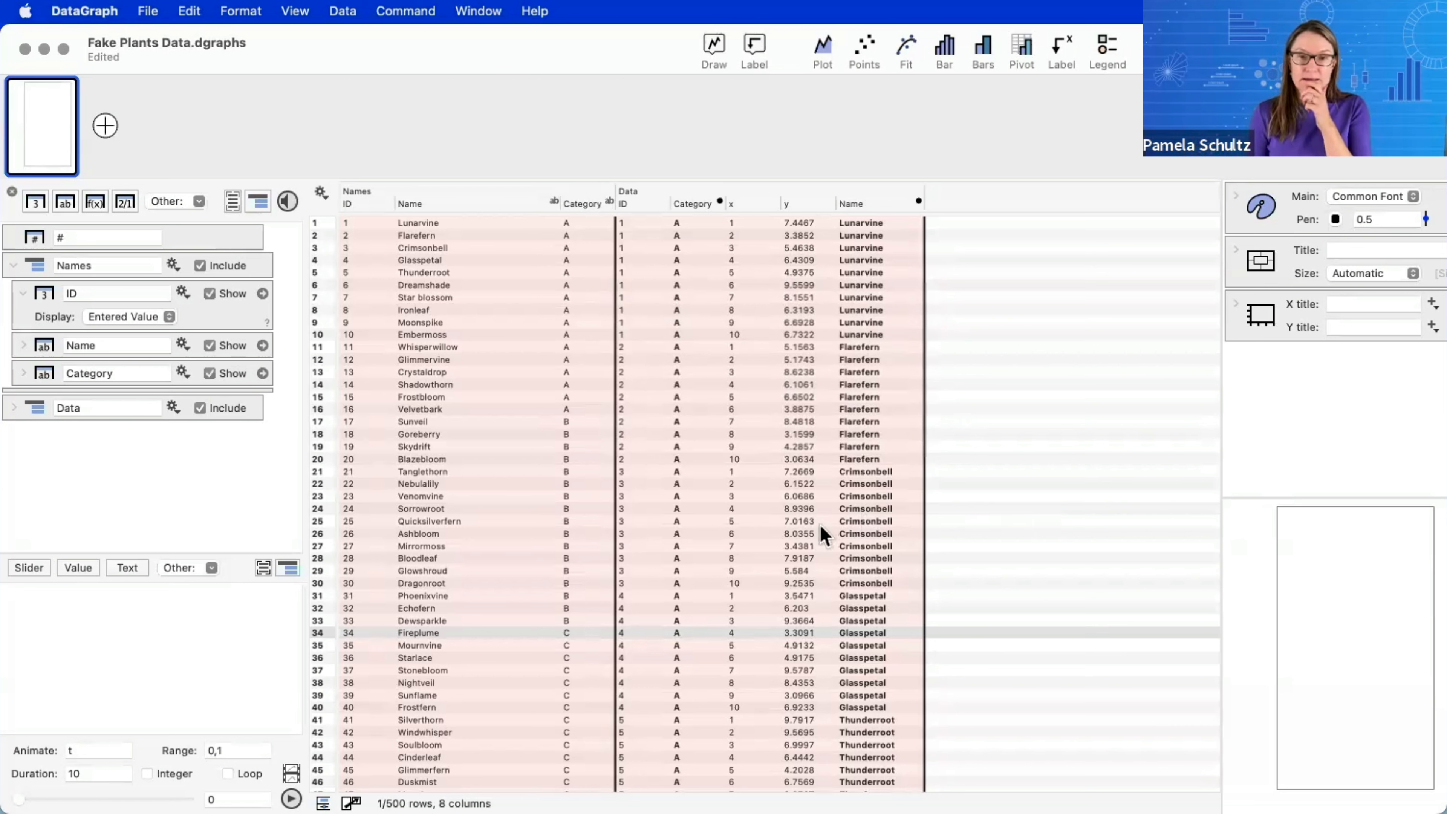
{"action": "left_click", "coordinate": [692, 476]}
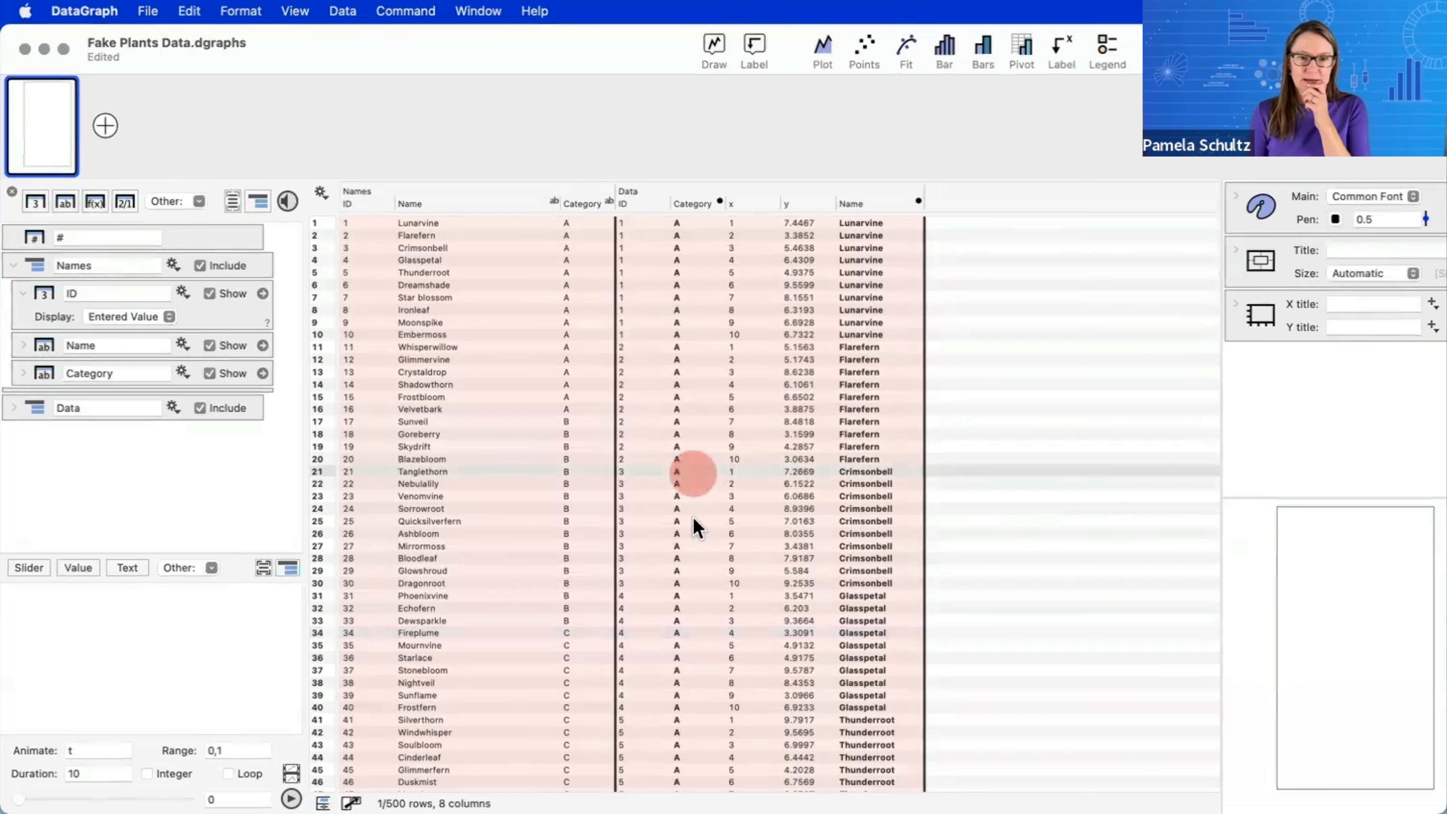
{"action": "left_click", "coordinate": [692, 596]}
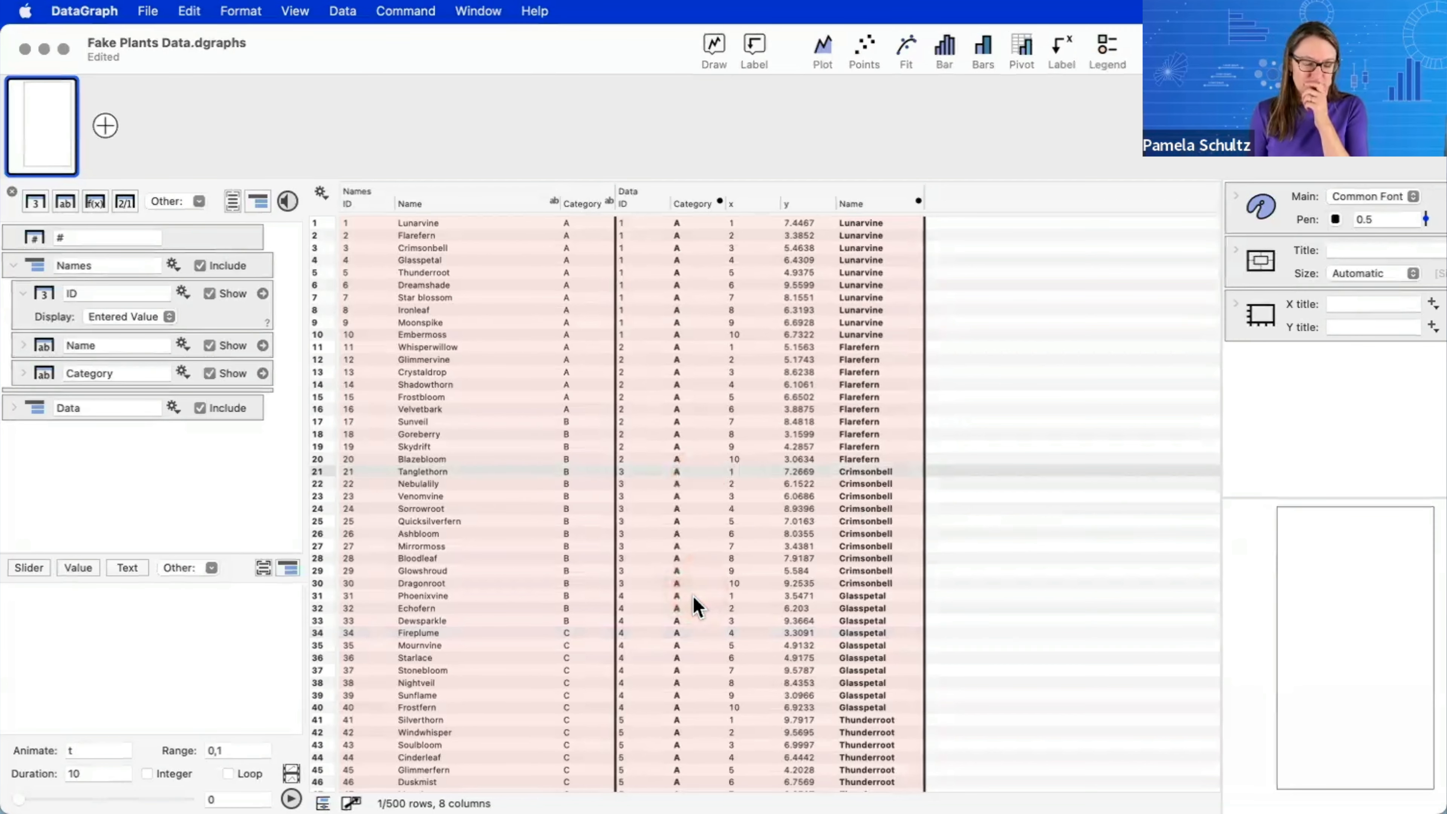
{"action": "scroll", "coordinate": [692, 596], "scroll_direction": "down", "scroll_amount": 3}
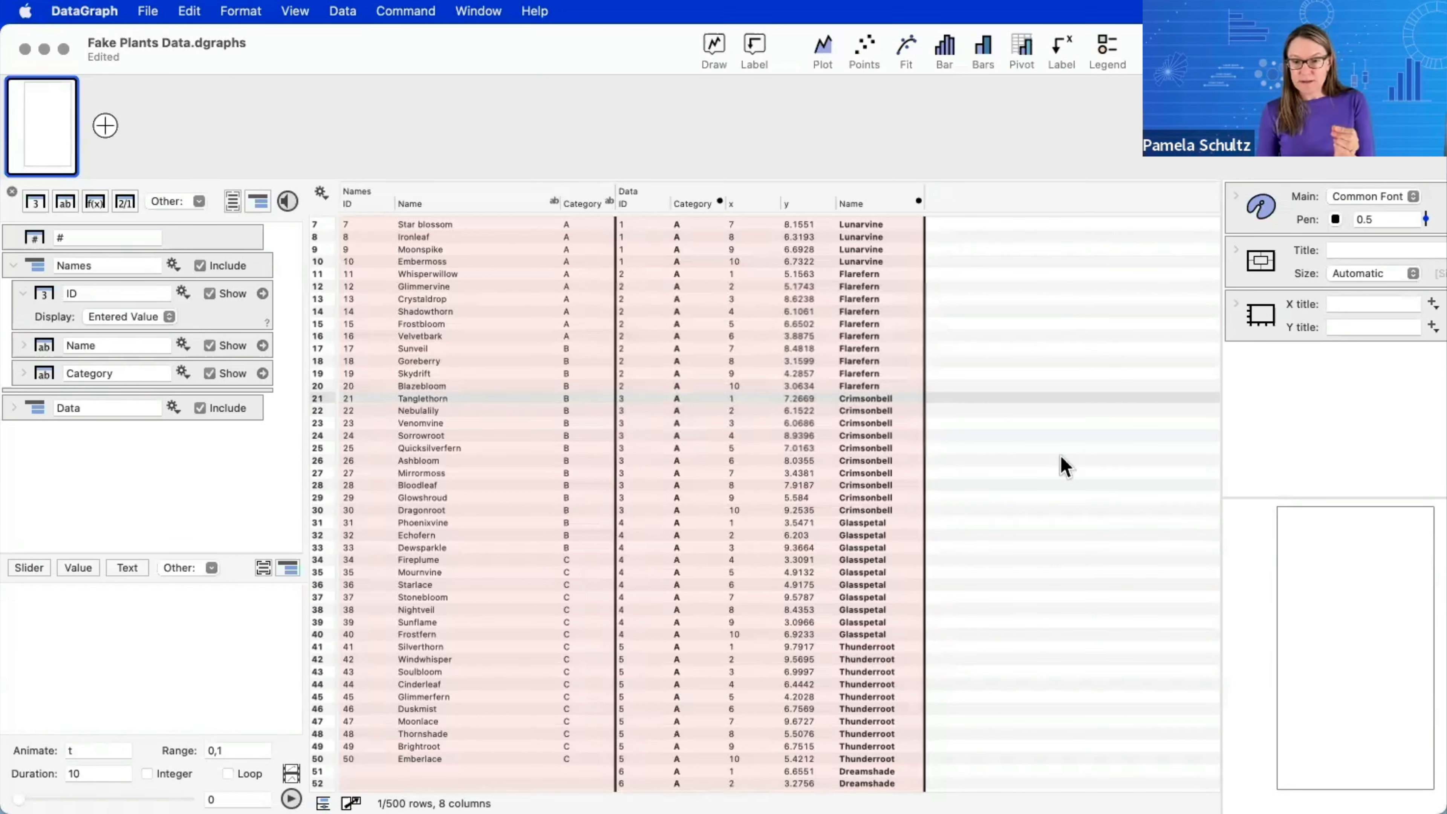
{"action": "scroll", "coordinate": [1065, 466], "scroll_direction": "up", "scroll_amount": 3}
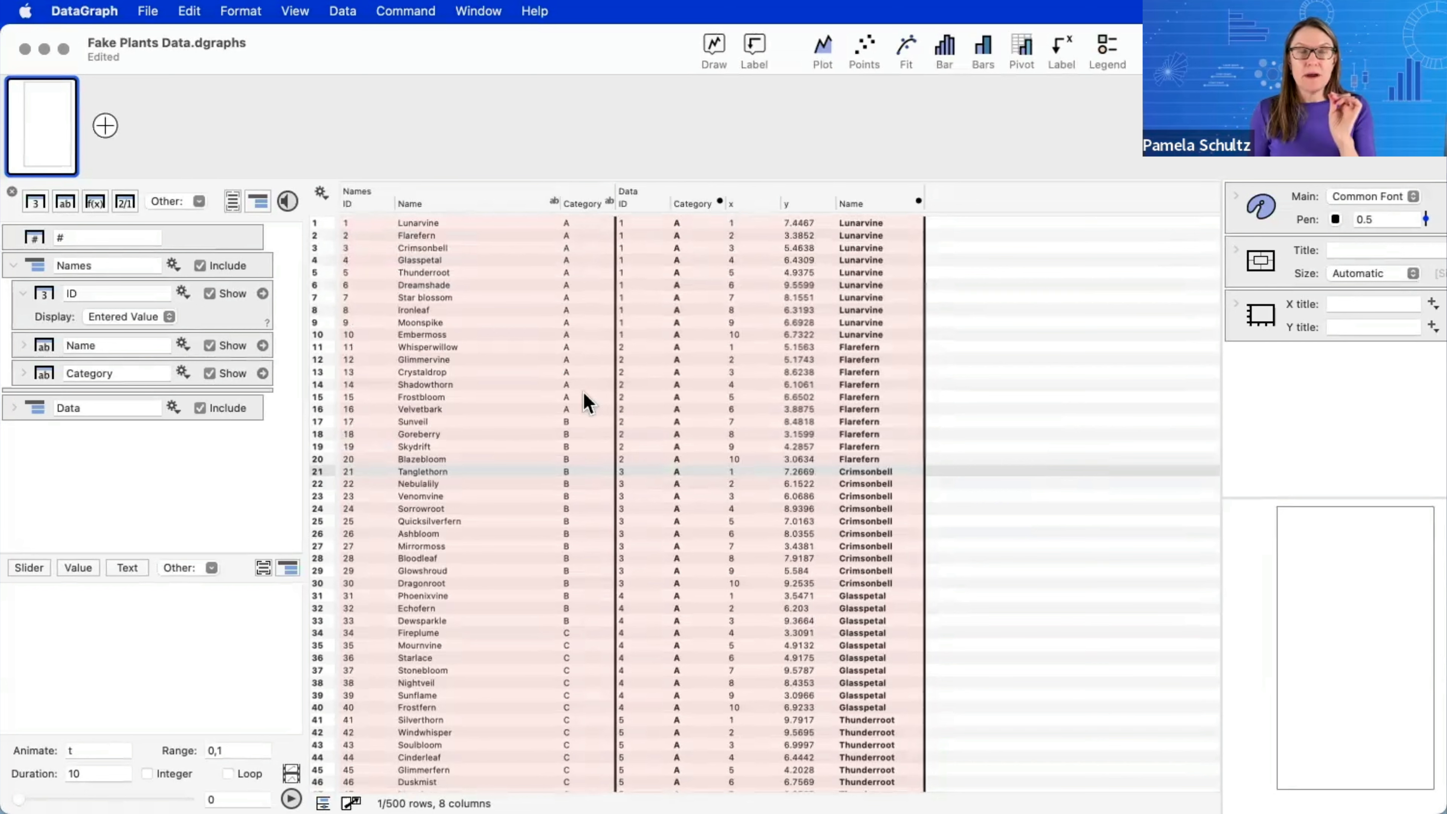
- Collapse the Names group, switch to the Untitled document with the Flowers graph, and fit its window to the screen
{"action": "left_click", "coordinate": [12, 266]}
{"action": "left_click", "coordinate": [476, 11]}
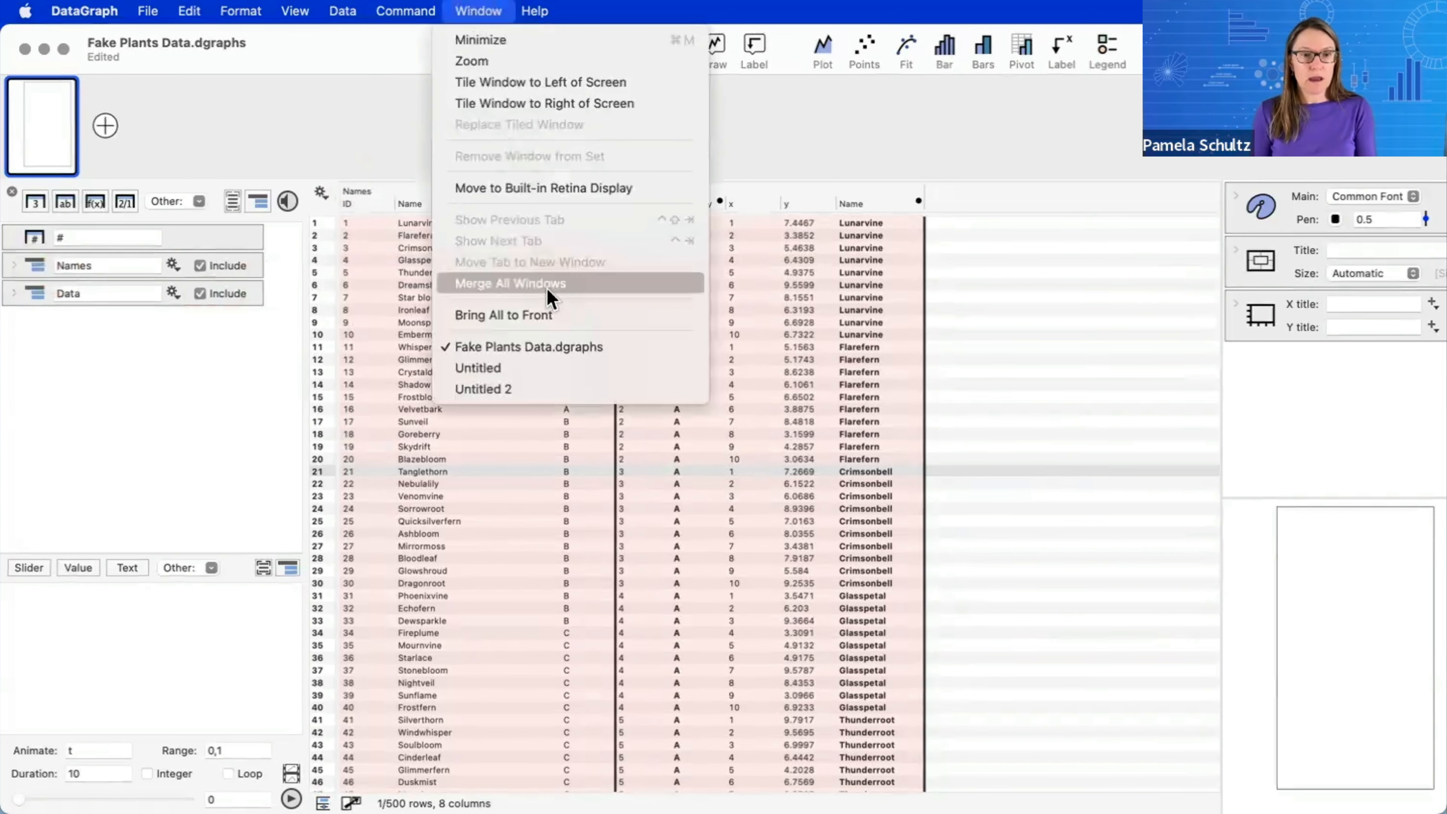
{"action": "left_click", "coordinate": [546, 377]}
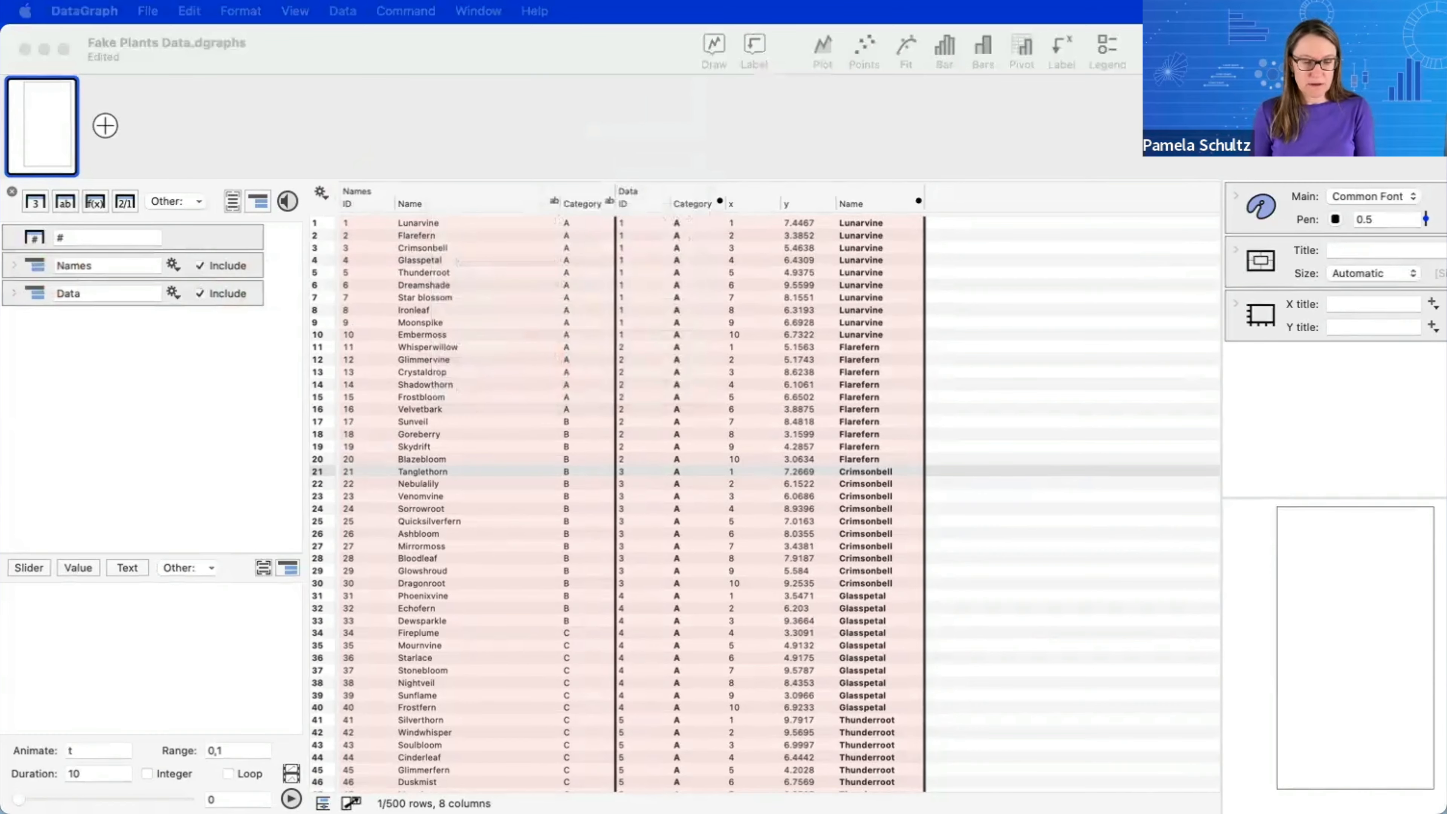
{"action": "left_click_drag", "start_coordinate": [1445, 165], "coordinate": [399, 73]}
{"action": "double_click", "coordinate": [400, 77]}
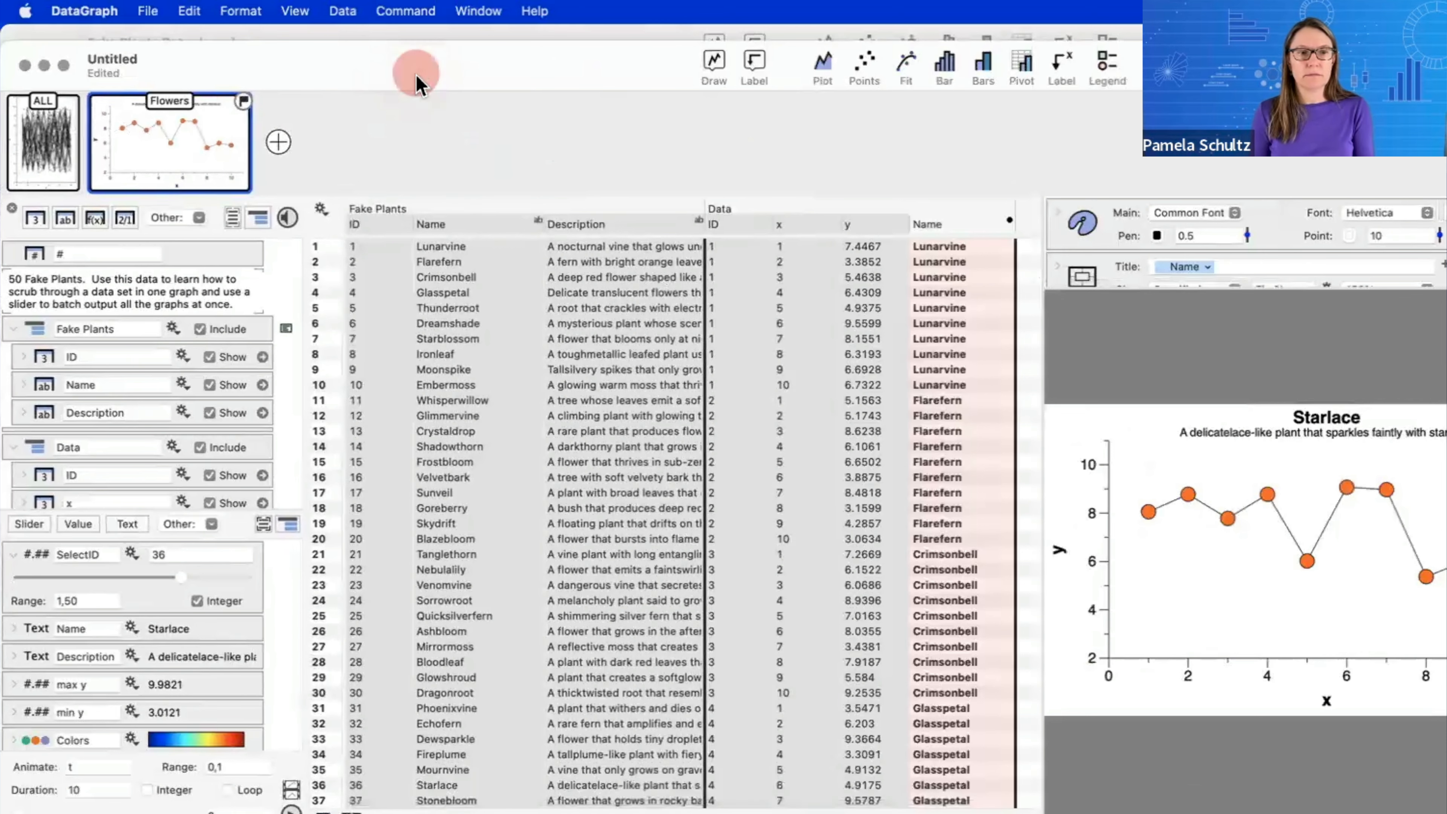
{"action": "left_click_drag", "start_coordinate": [496, 53], "coordinate": [507, 28]}
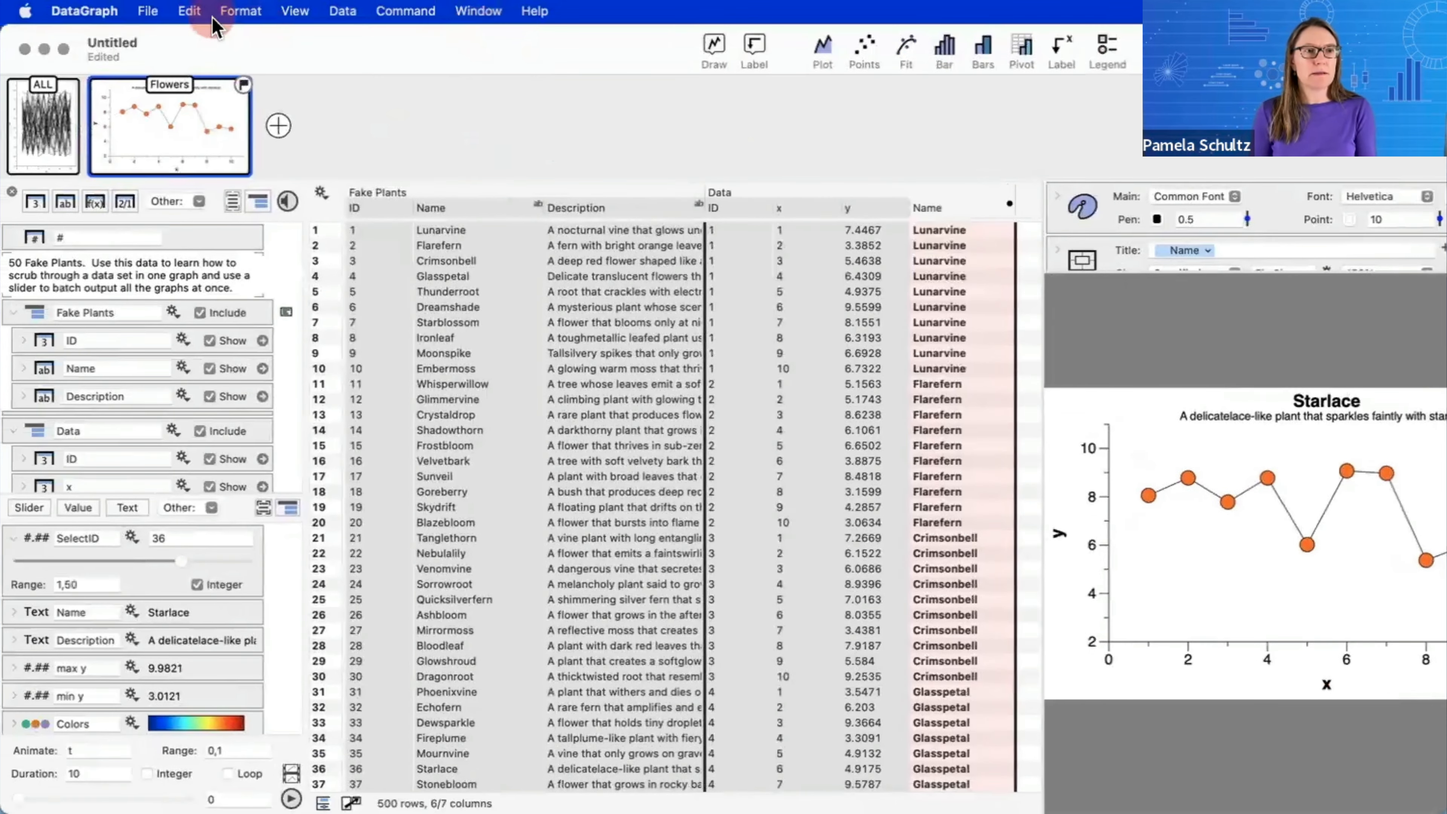
- View the 50 Fake Plants entry among the online example data sets and close the examples window
{"action": "left_click", "coordinate": [149, 11]}
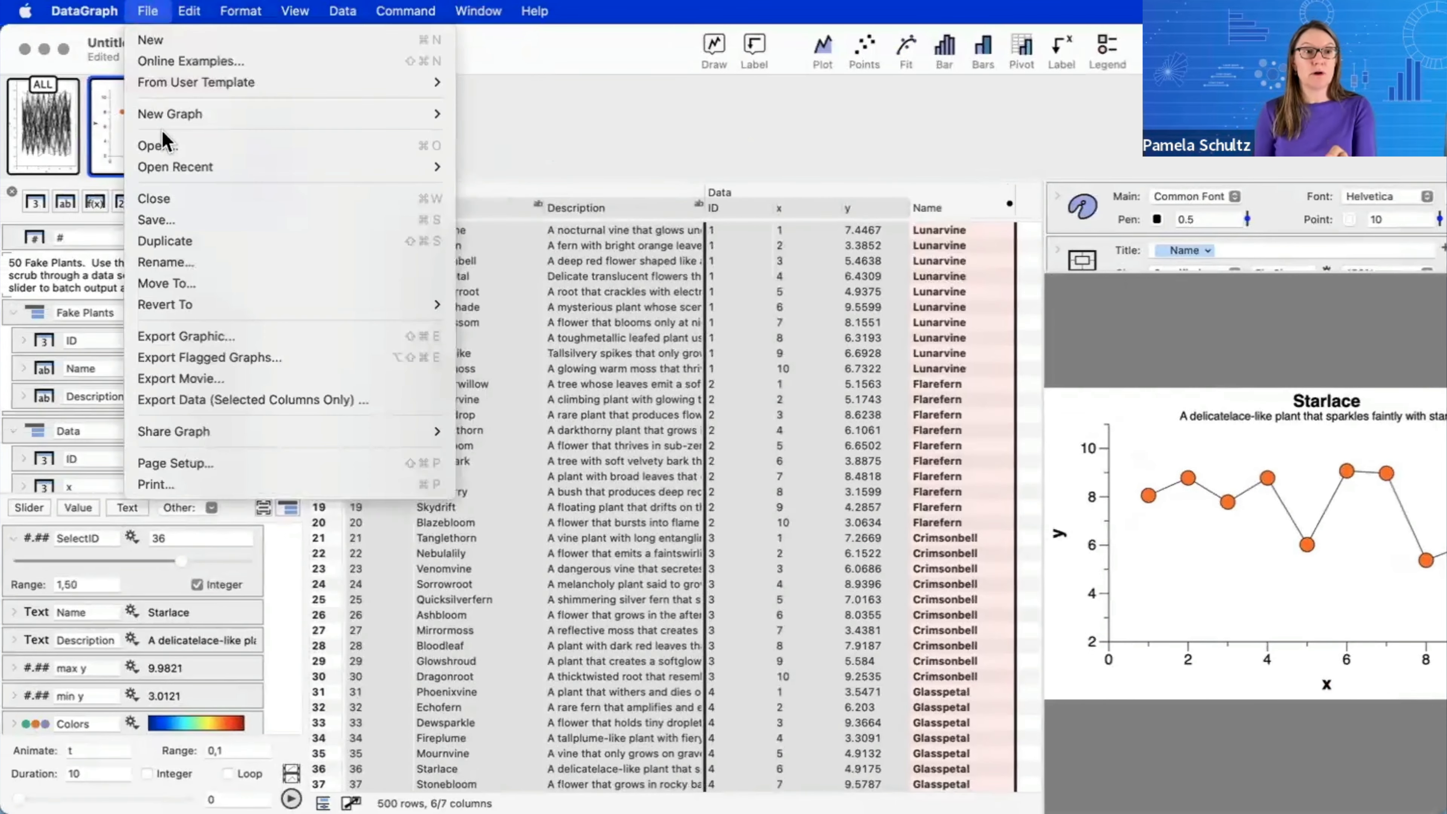
{"action": "left_click", "coordinate": [174, 61]}
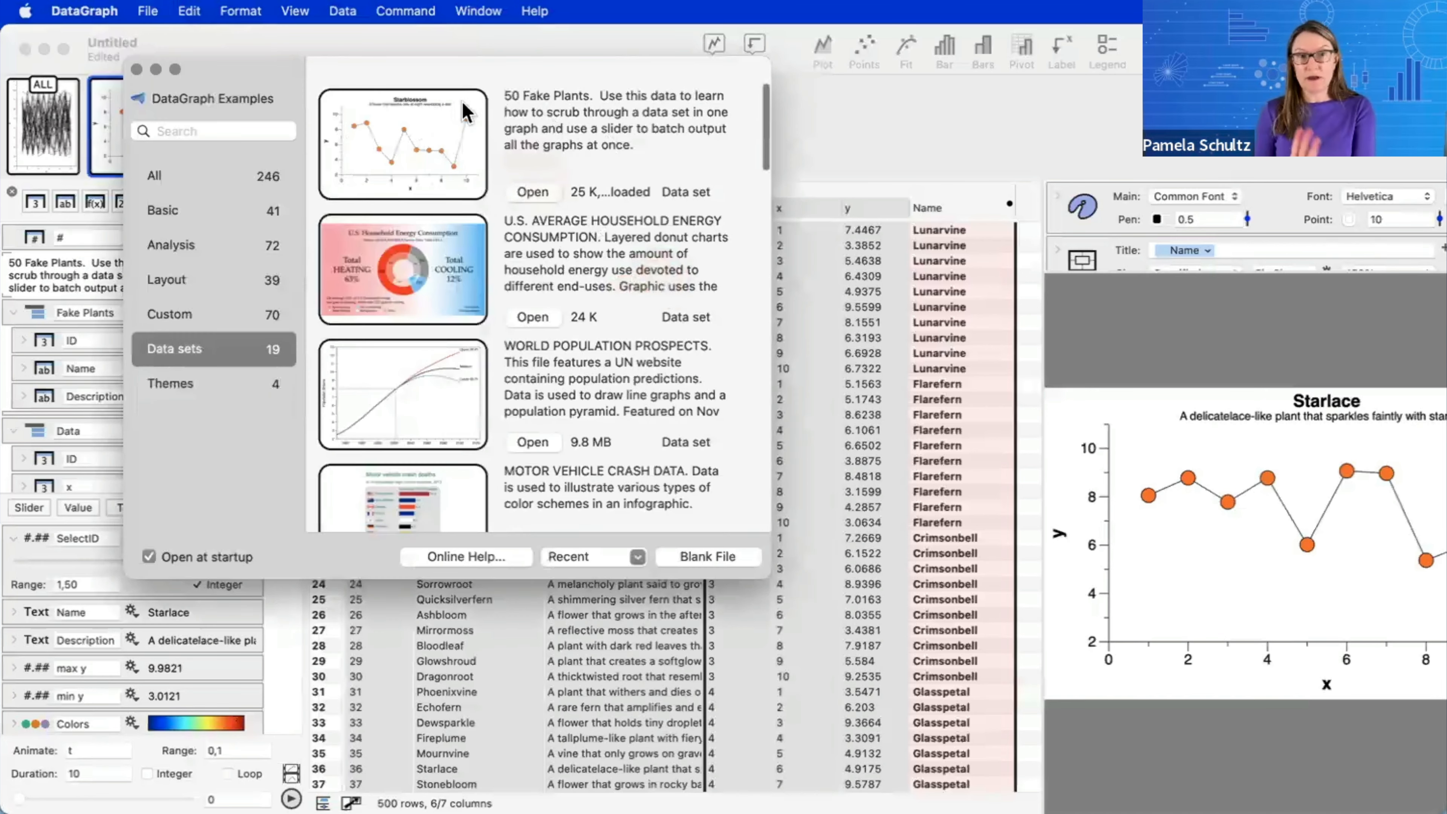
{"action": "left_click", "coordinate": [137, 69]}
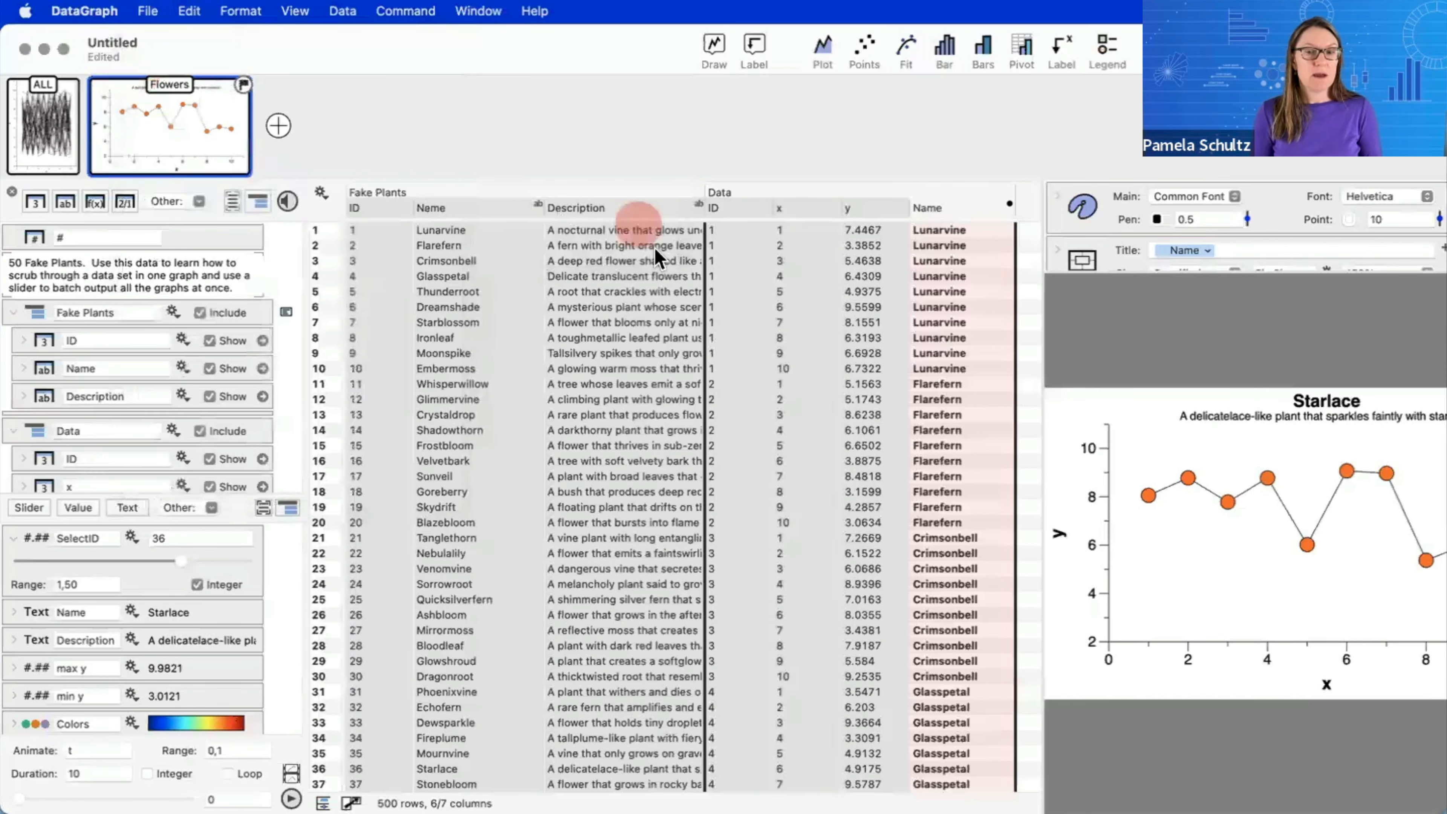
- Widen the graph area beside the data table to show the whole Flowers graph
{"action": "left_click_drag", "start_coordinate": [1040, 375], "coordinate": [944, 377]}
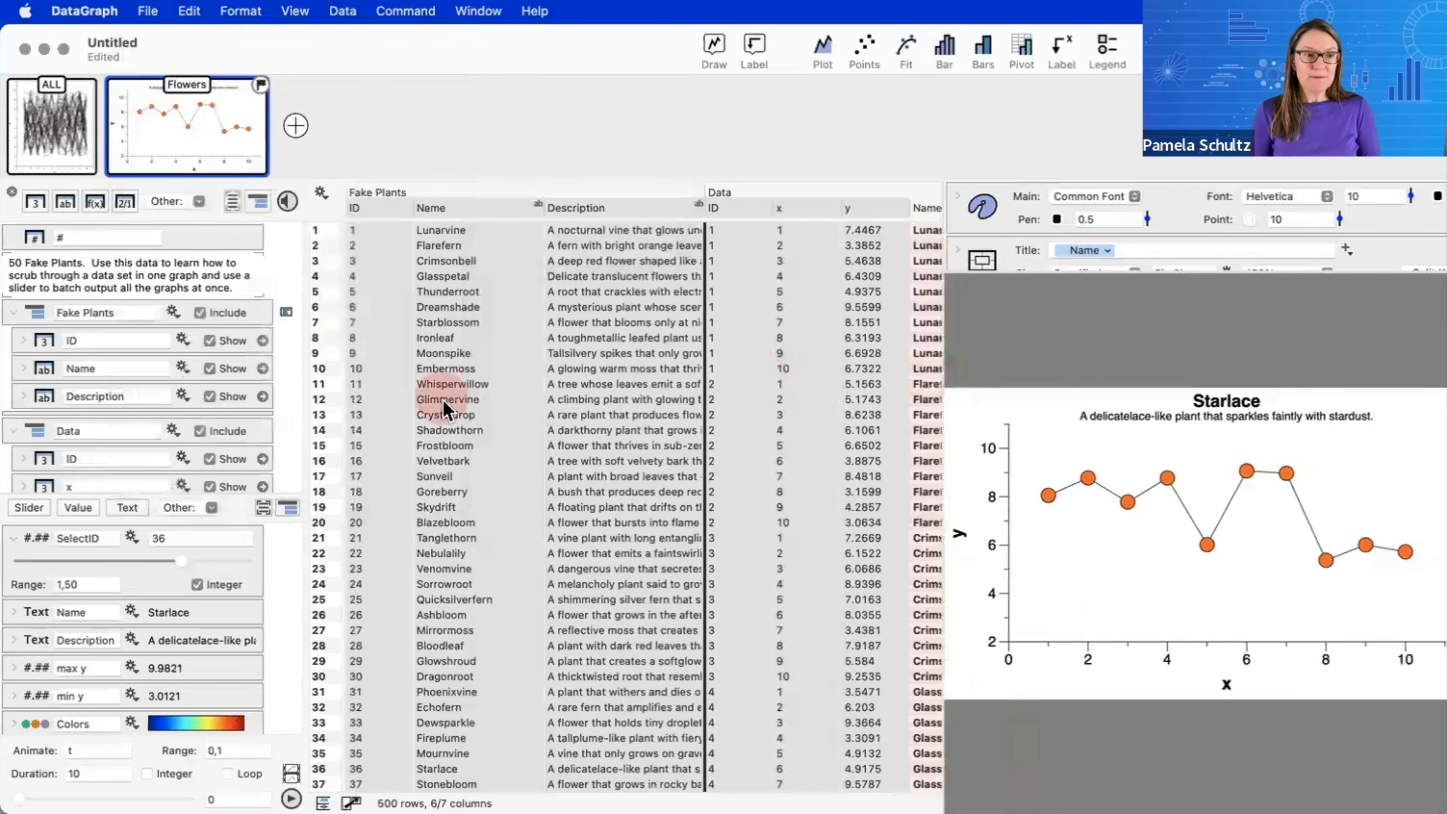
- Enlarge the column list above the variables and exclude the Fake Plants group from the data table, keeping the Data group included
{"action": "scroll", "coordinate": [147, 393], "scroll_direction": "down", "scroll_amount": 3}
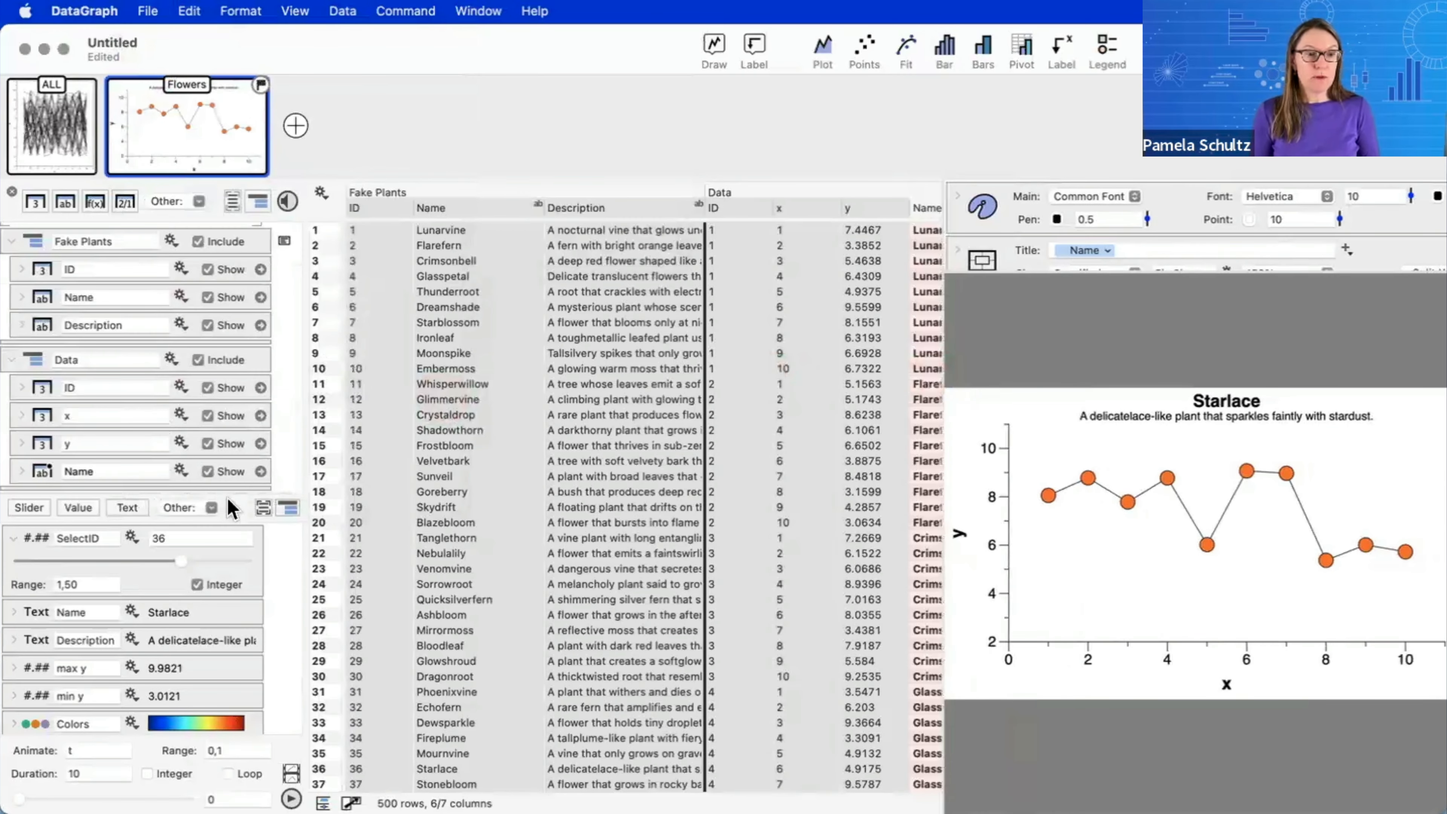
{"action": "left_click_drag", "start_coordinate": [227, 493], "coordinate": [239, 663]}
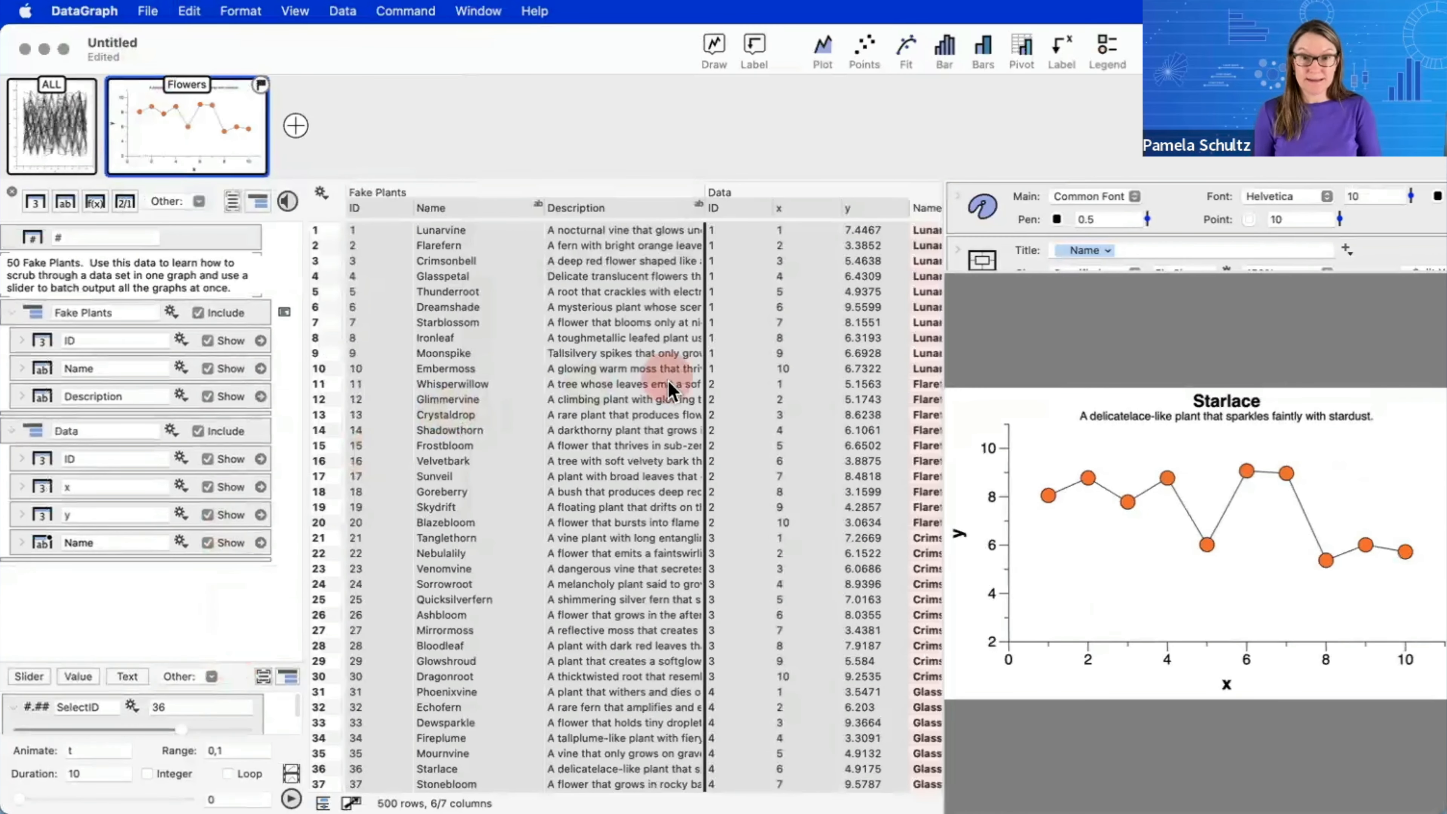
{"action": "scroll", "coordinate": [664, 379], "scroll_direction": "right", "scroll_amount": 5}
{"action": "left_click", "coordinate": [211, 306]}
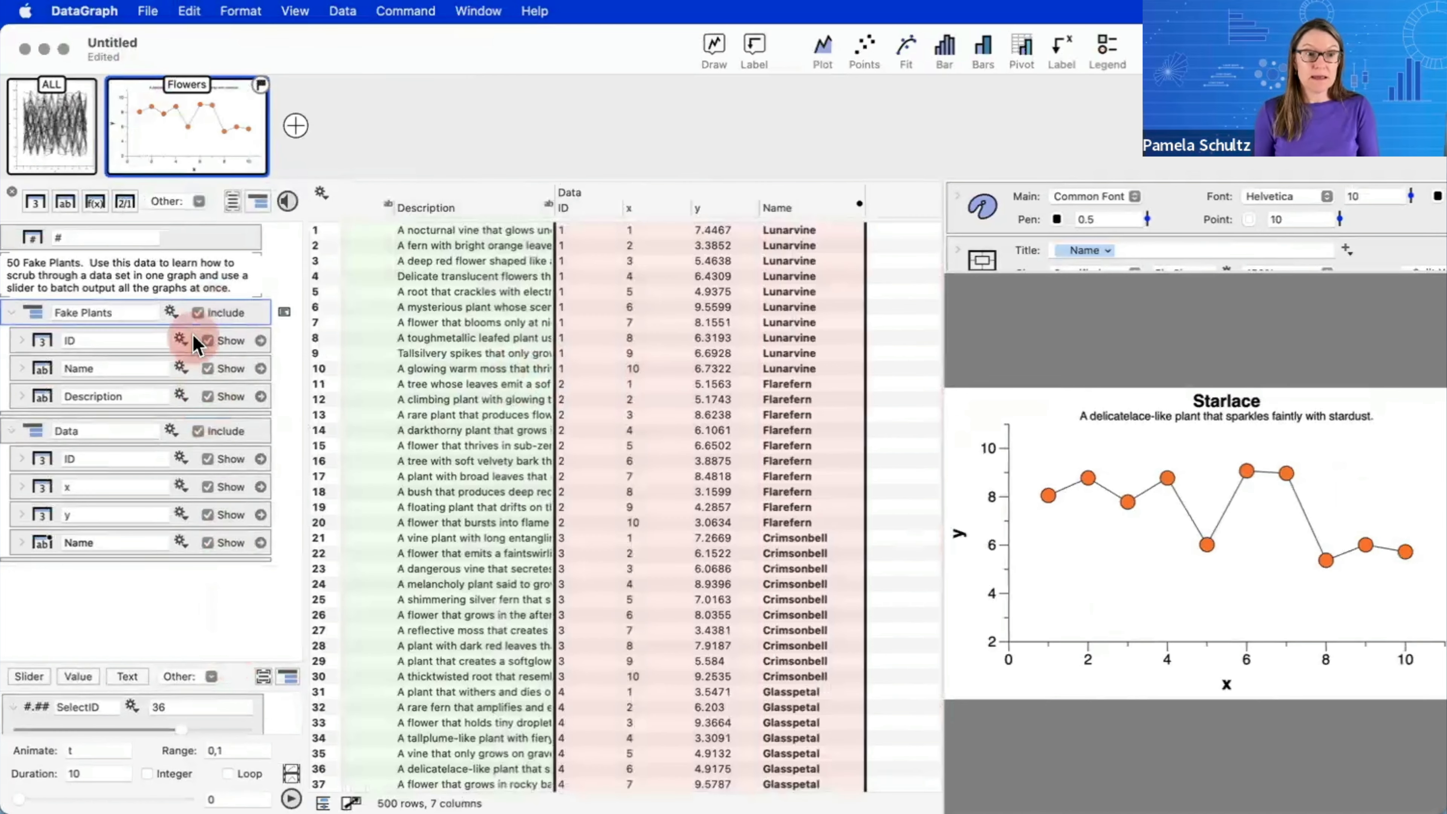
{"action": "left_click", "coordinate": [204, 313]}
{"action": "left_click", "coordinate": [198, 431]}
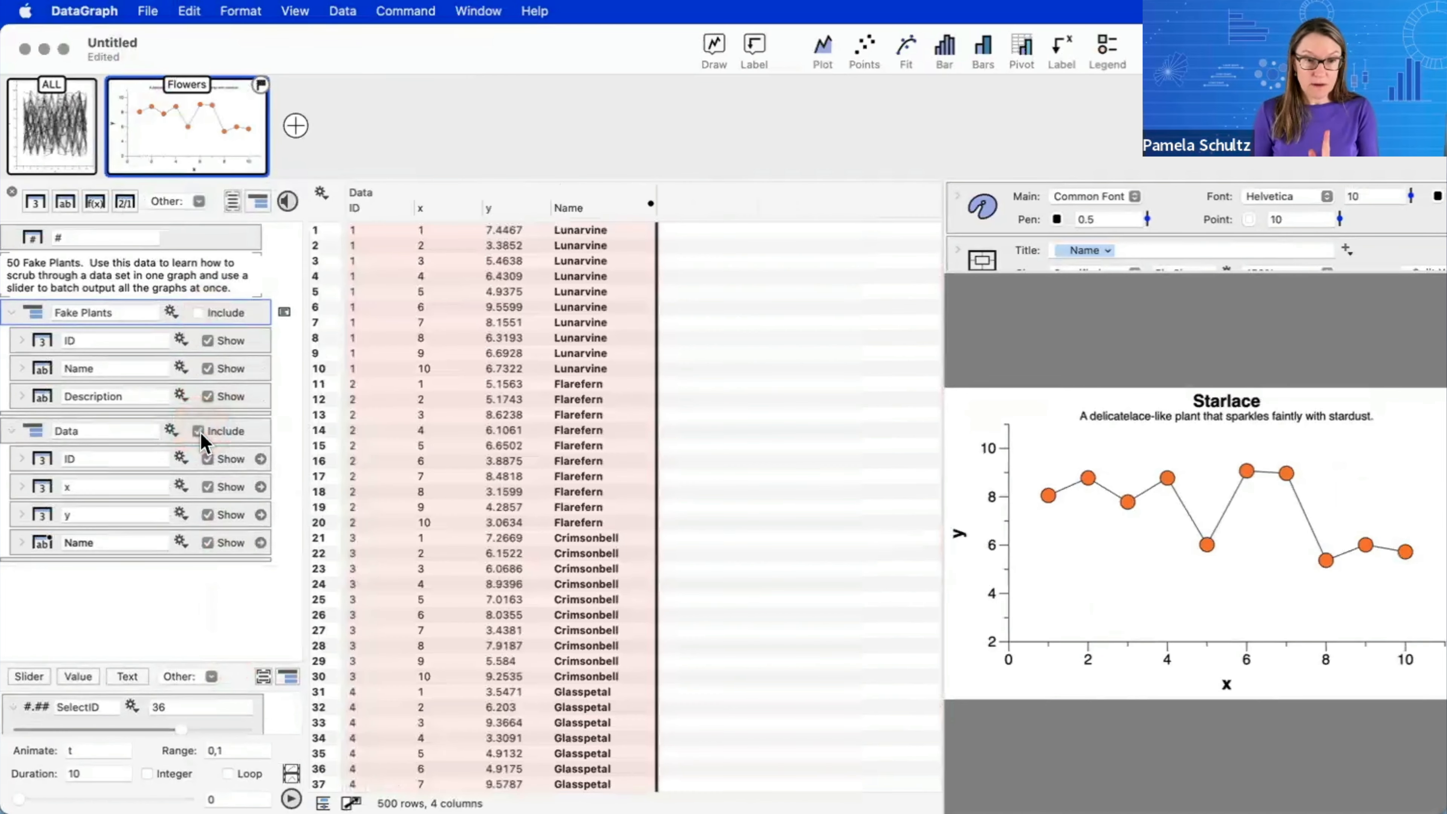
{"action": "left_click", "coordinate": [198, 431]}
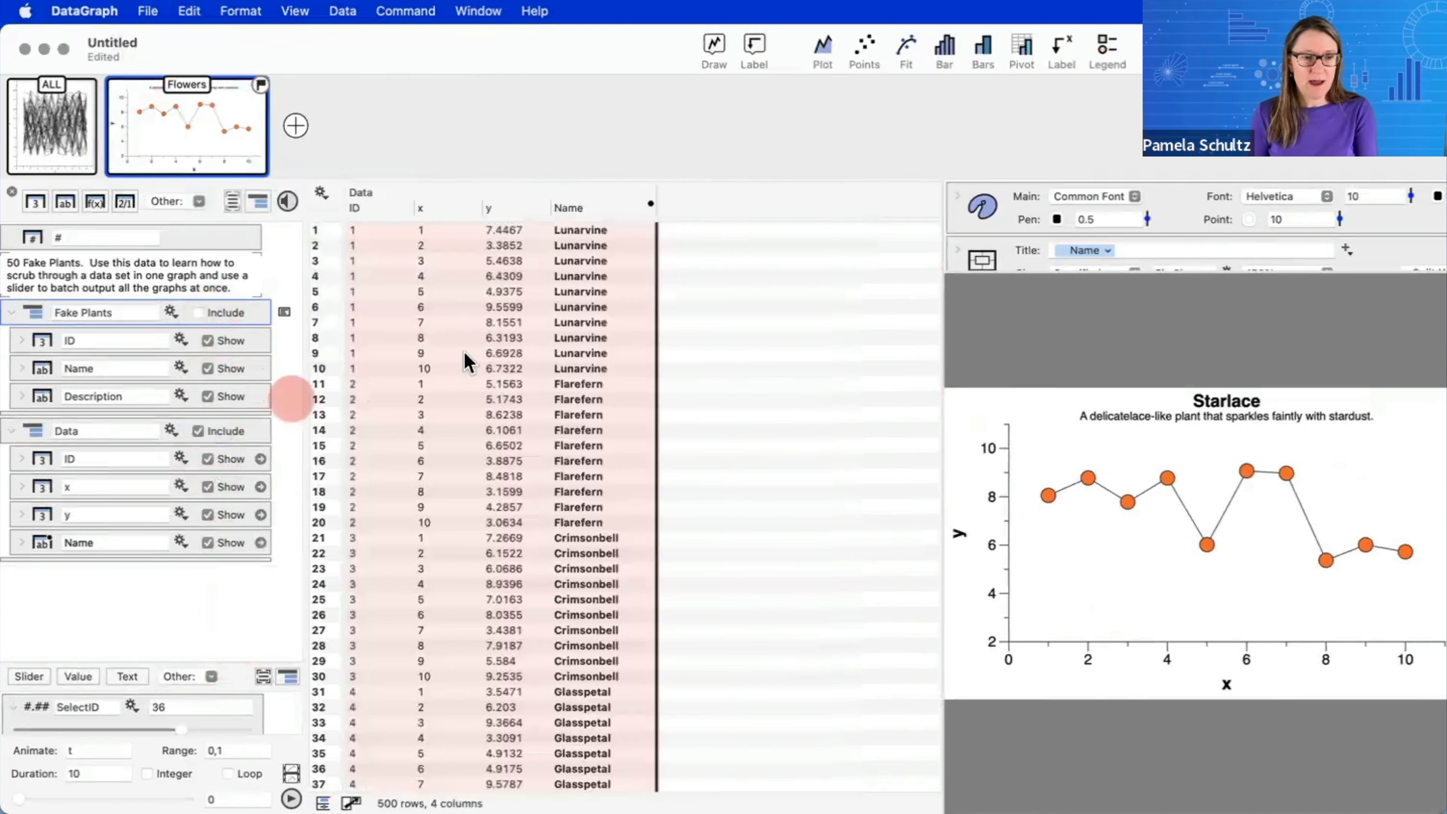
- Examine how the ID, x, y and Name rows of the Data group repeat for each plant
{"action": "scroll", "coordinate": [570, 456], "scroll_direction": "down", "scroll_amount": 5}
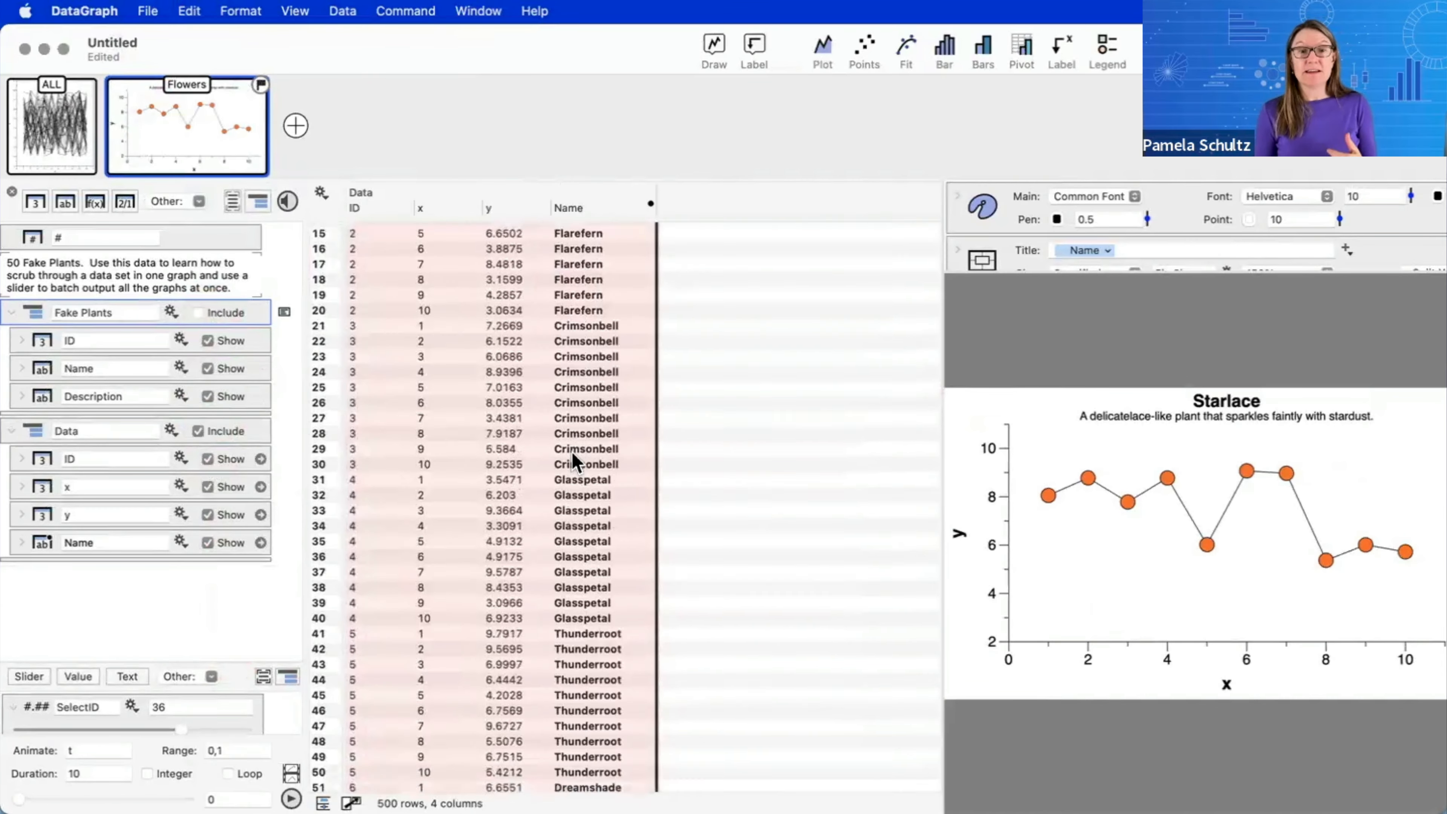
{"action": "scroll", "coordinate": [570, 455], "scroll_direction": "up", "scroll_amount": 5}
{"action": "scroll", "coordinate": [570, 576], "scroll_direction": "down", "scroll_amount": 20}
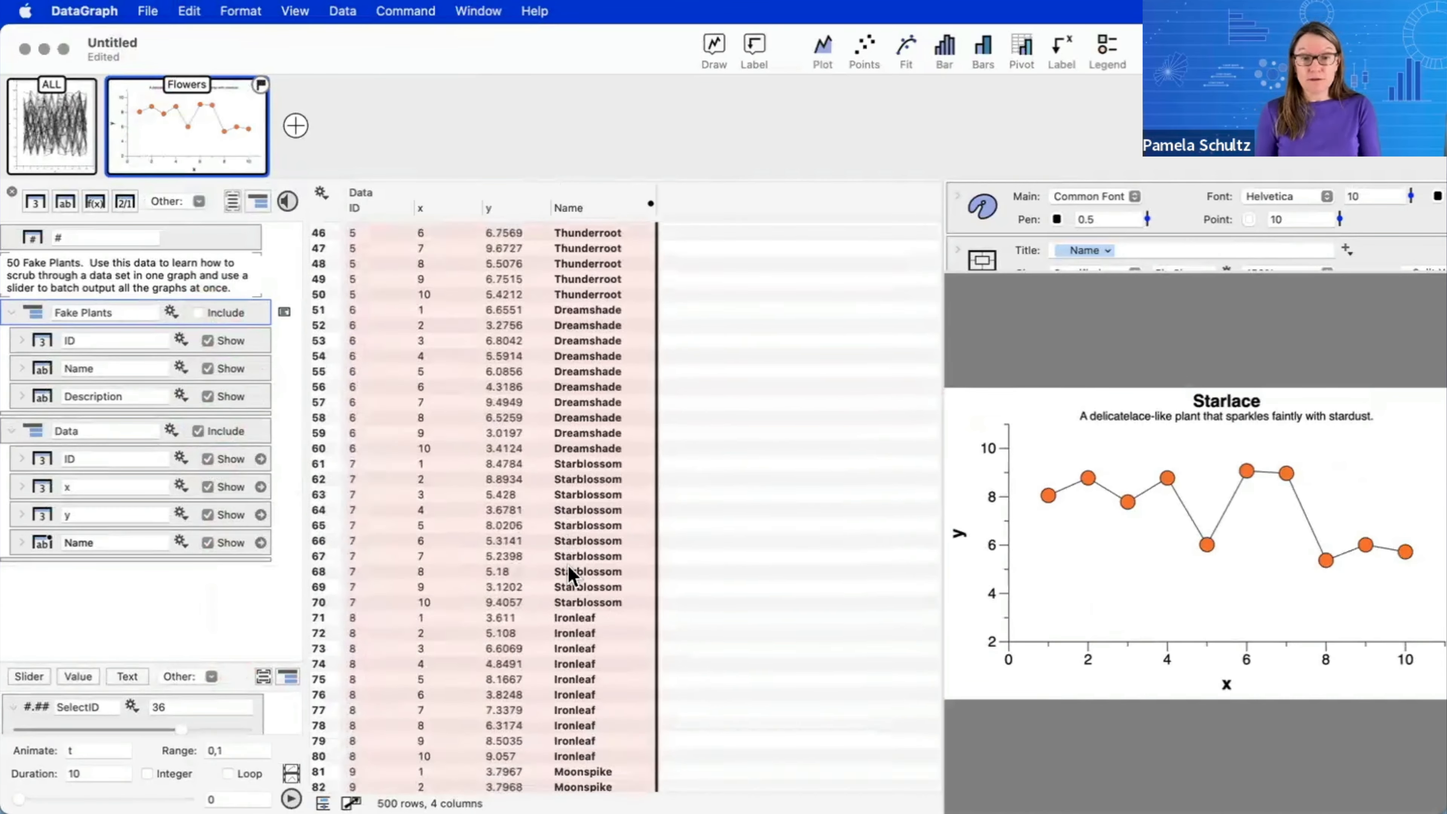
{"action": "scroll", "coordinate": [569, 576], "scroll_direction": "up", "scroll_amount": 20}
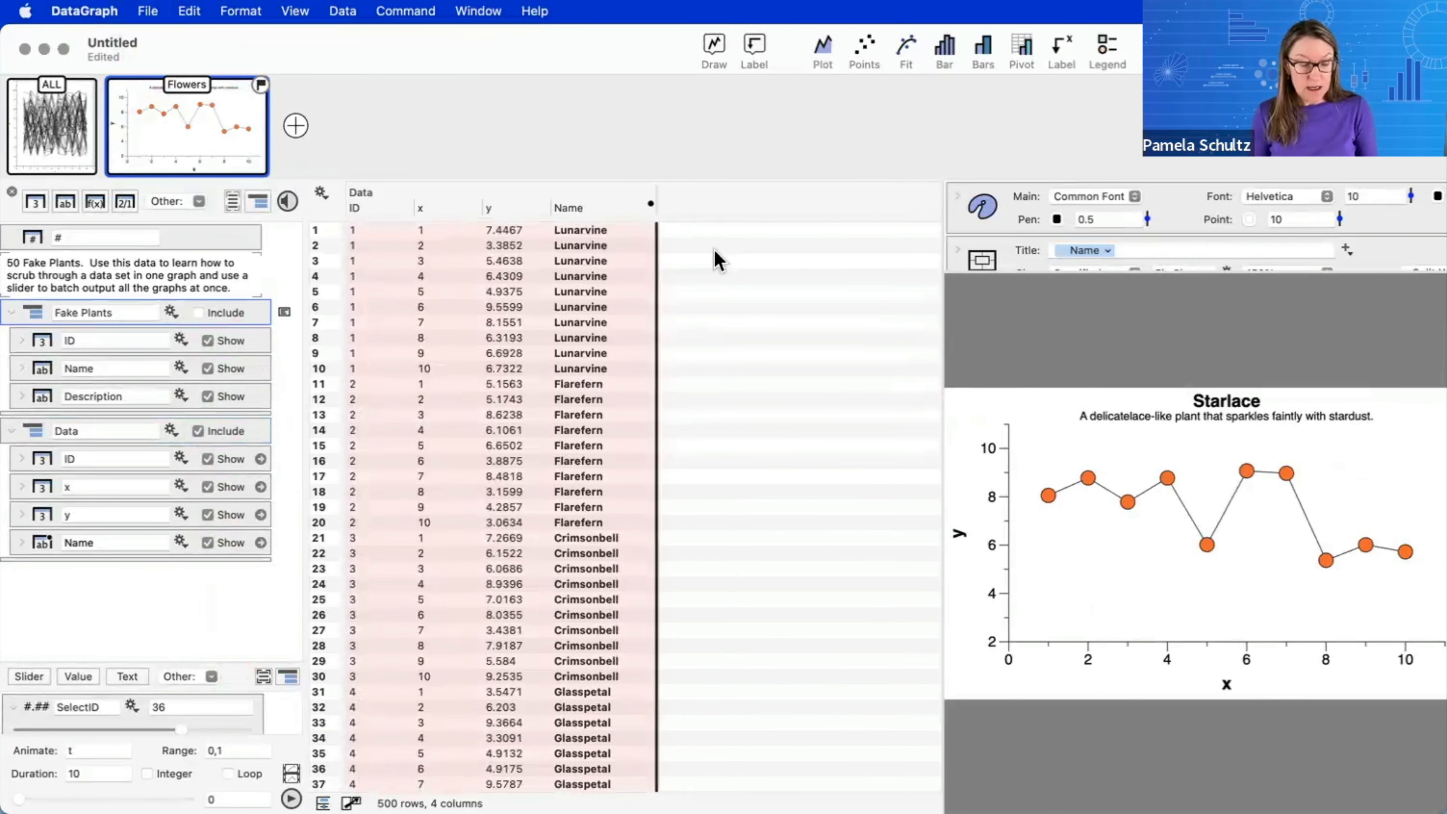
{"action": "mouse_move", "coordinate": [757, 261]}
{"action": "left_mouse_down"}
{"action": "mouse_move", "coordinate": [638, 245]}
{"action": "mouse_move", "coordinate": [633, 389]}
{"action": "mouse_move", "coordinate": [605, 266]}
{"action": "left_mouse_up"}
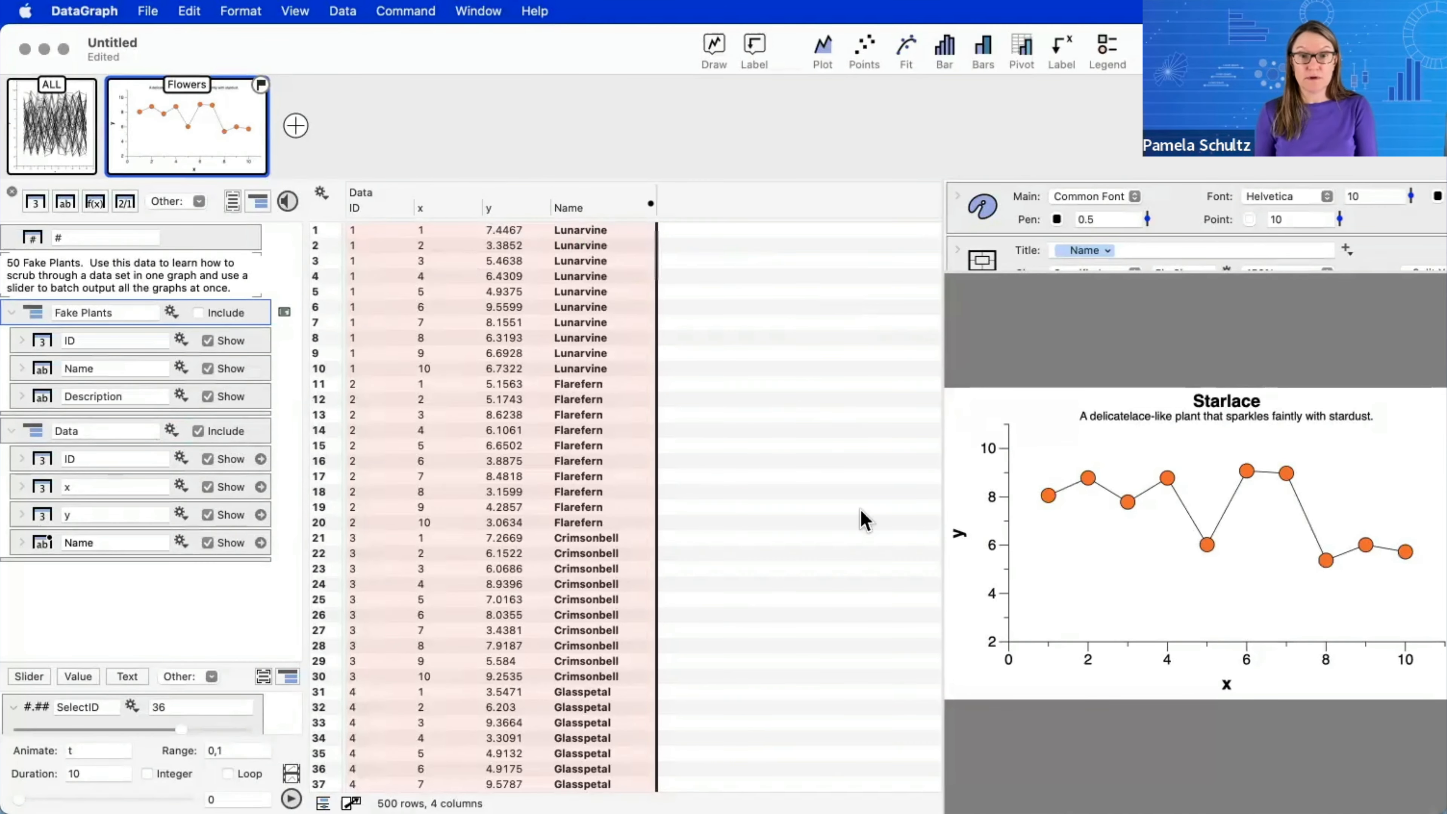
- Locate the Flatten Columns command among the data commands without applying it
{"action": "left_click", "coordinate": [344, 11]}
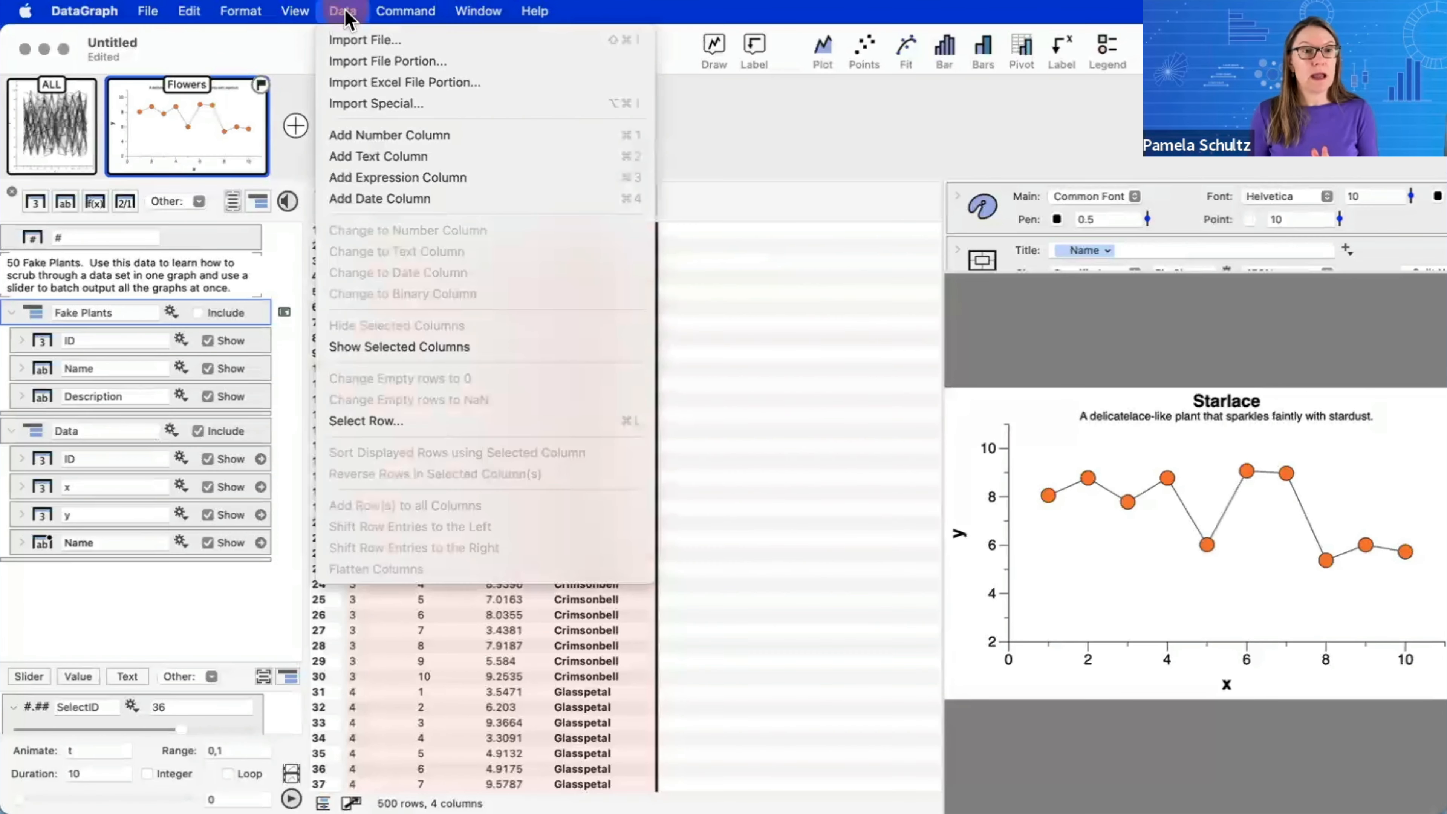
{"action": "left_click", "coordinate": [750, 439]}
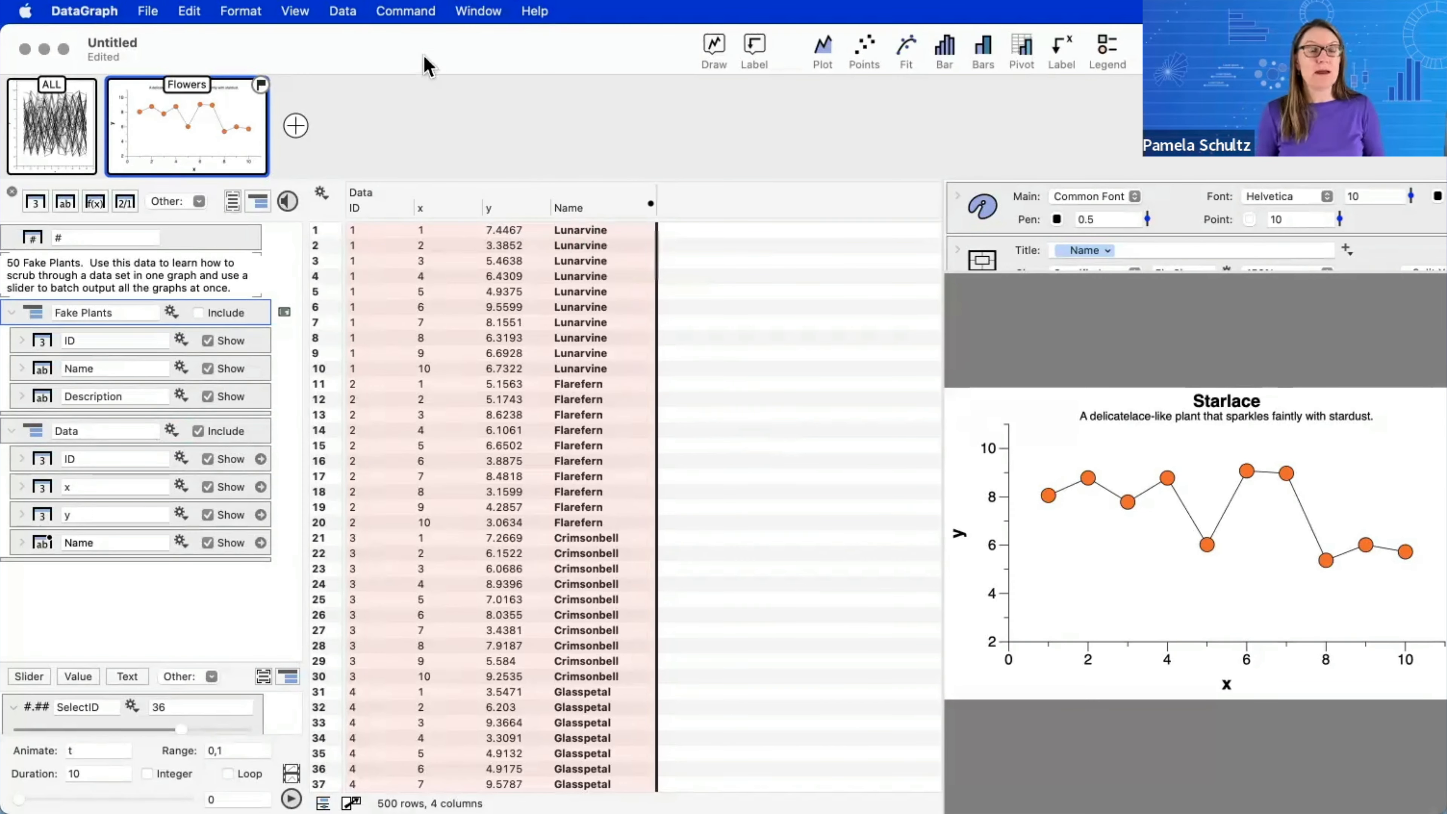
{"action": "left_click", "coordinate": [344, 11]}
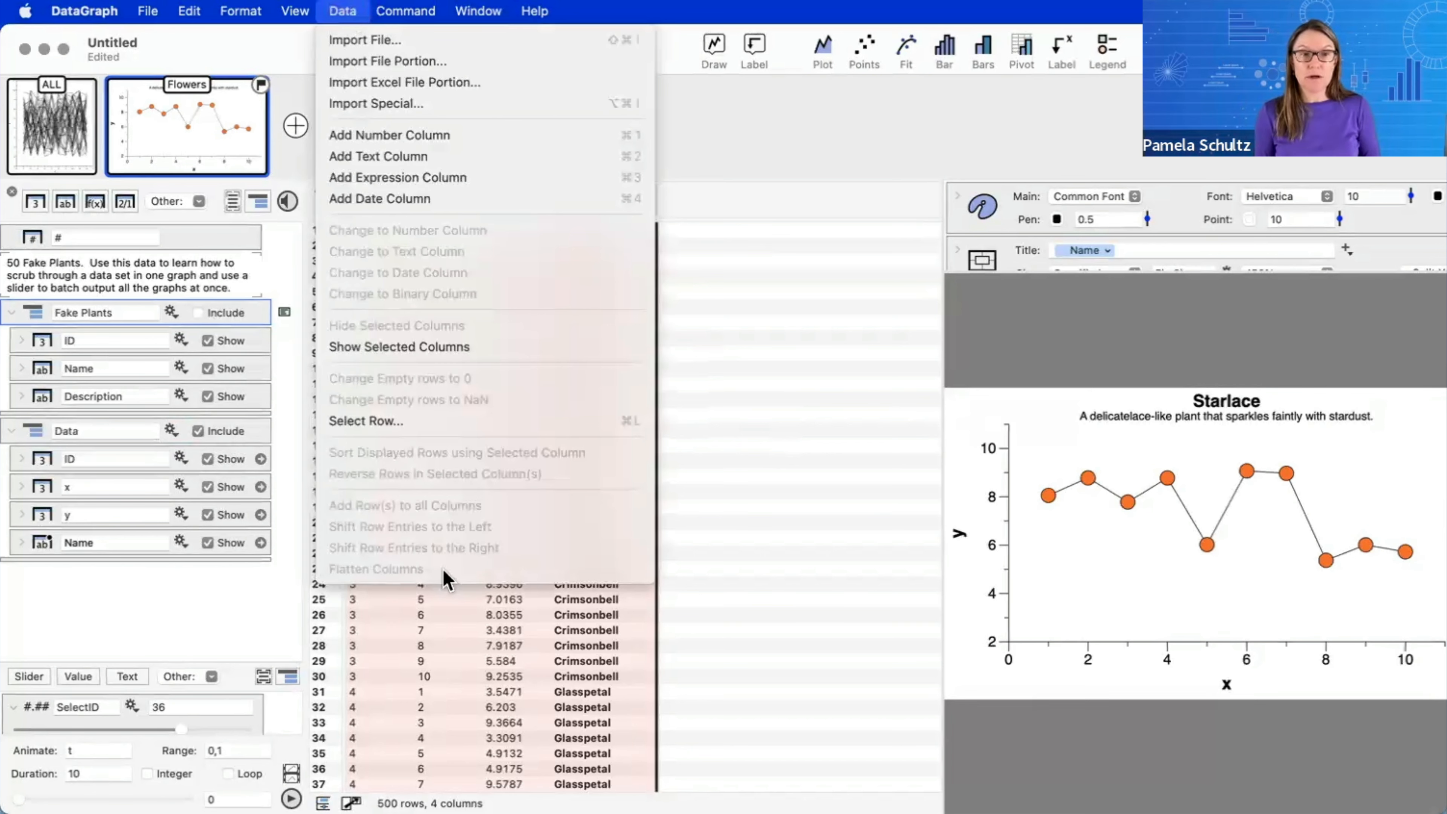
{"action": "left_click", "coordinate": [819, 480]}
- Open the DataGraph Knowledge Base, switch to its Batch Export page in Safari, reposition the browser window and check the page address
{"action": "left_click", "coordinate": [535, 11]}
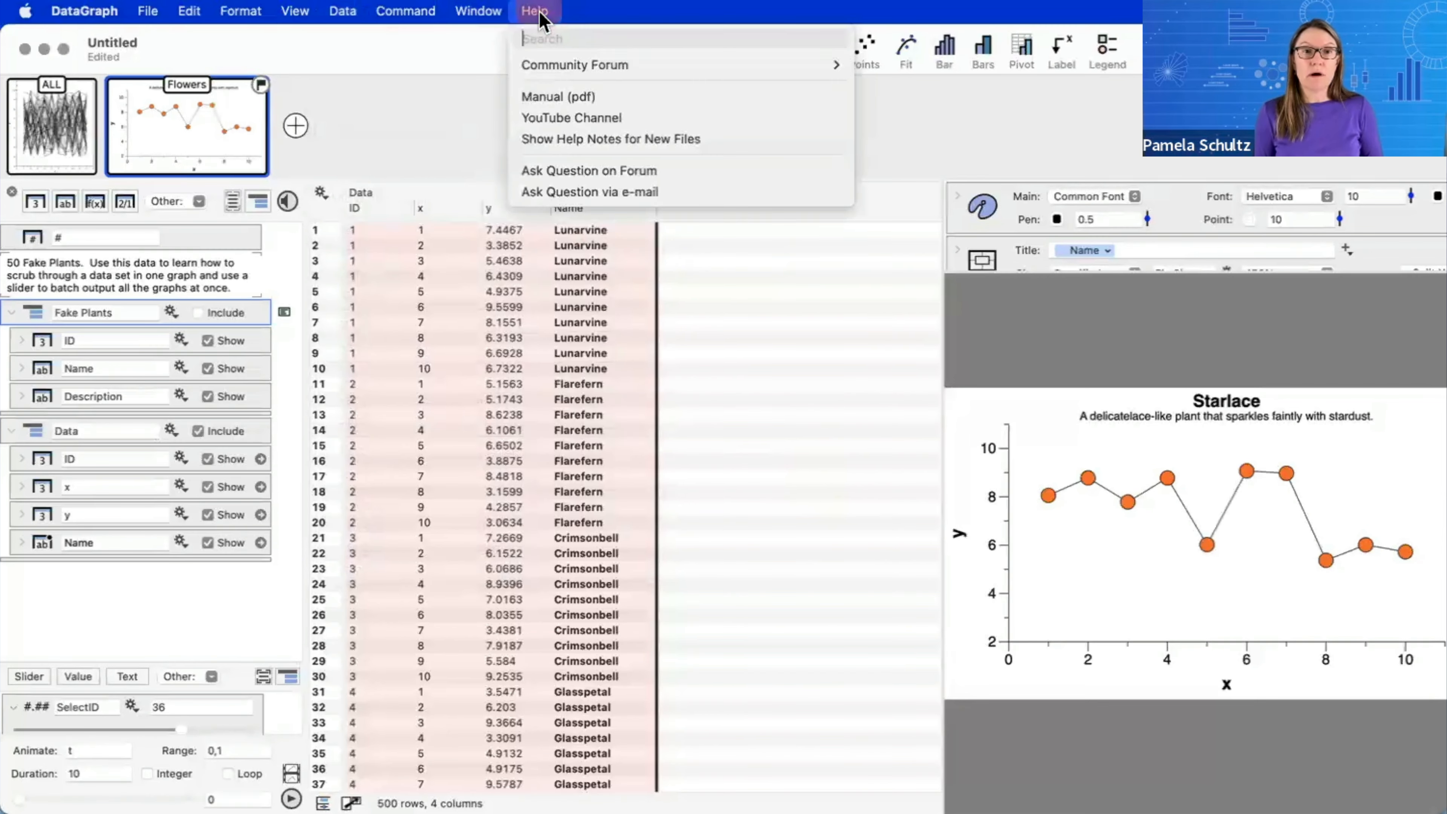
{"action": "mouse_move", "coordinate": [557, 69]}
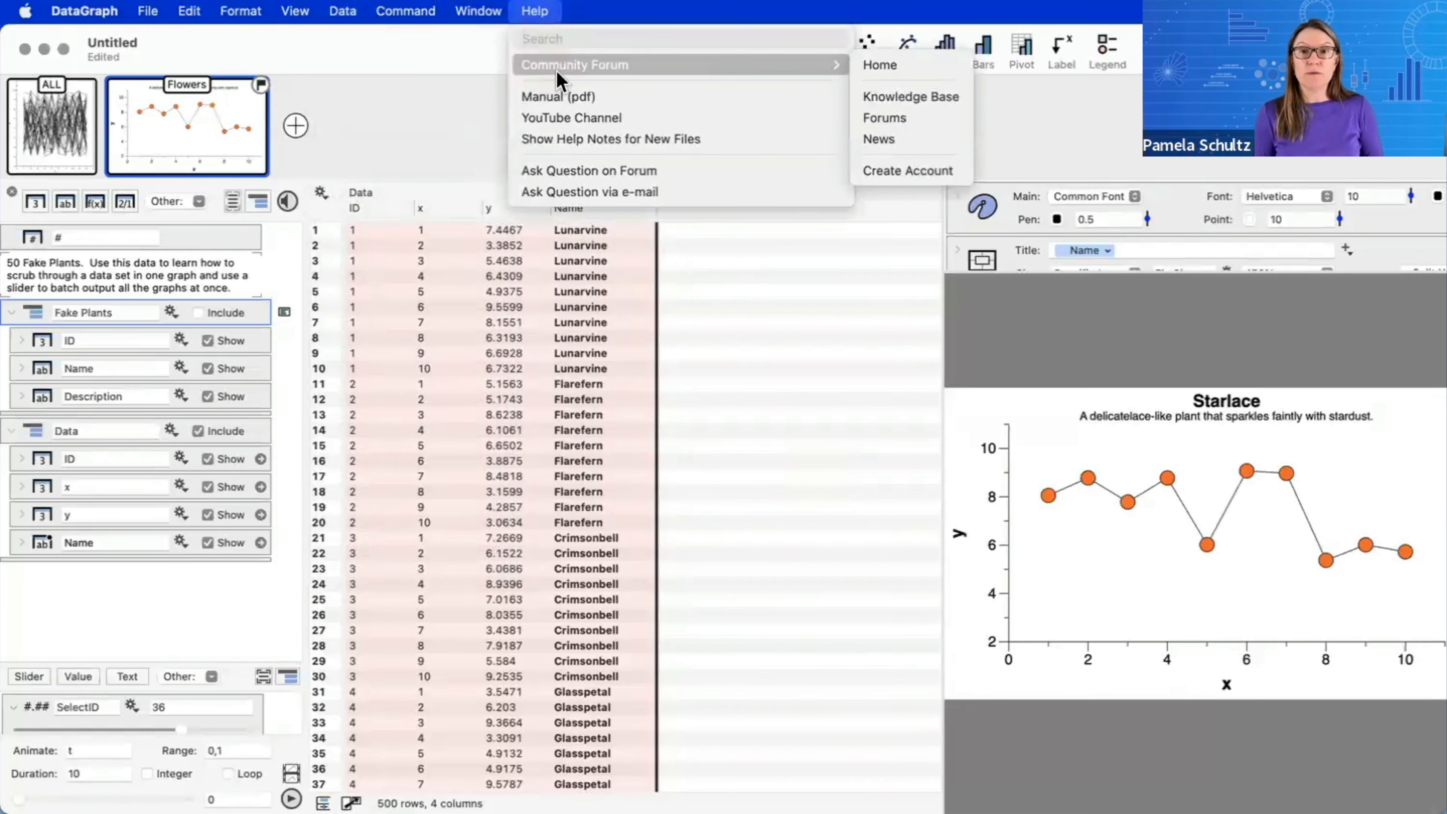
{"action": "left_click", "coordinate": [908, 100]}
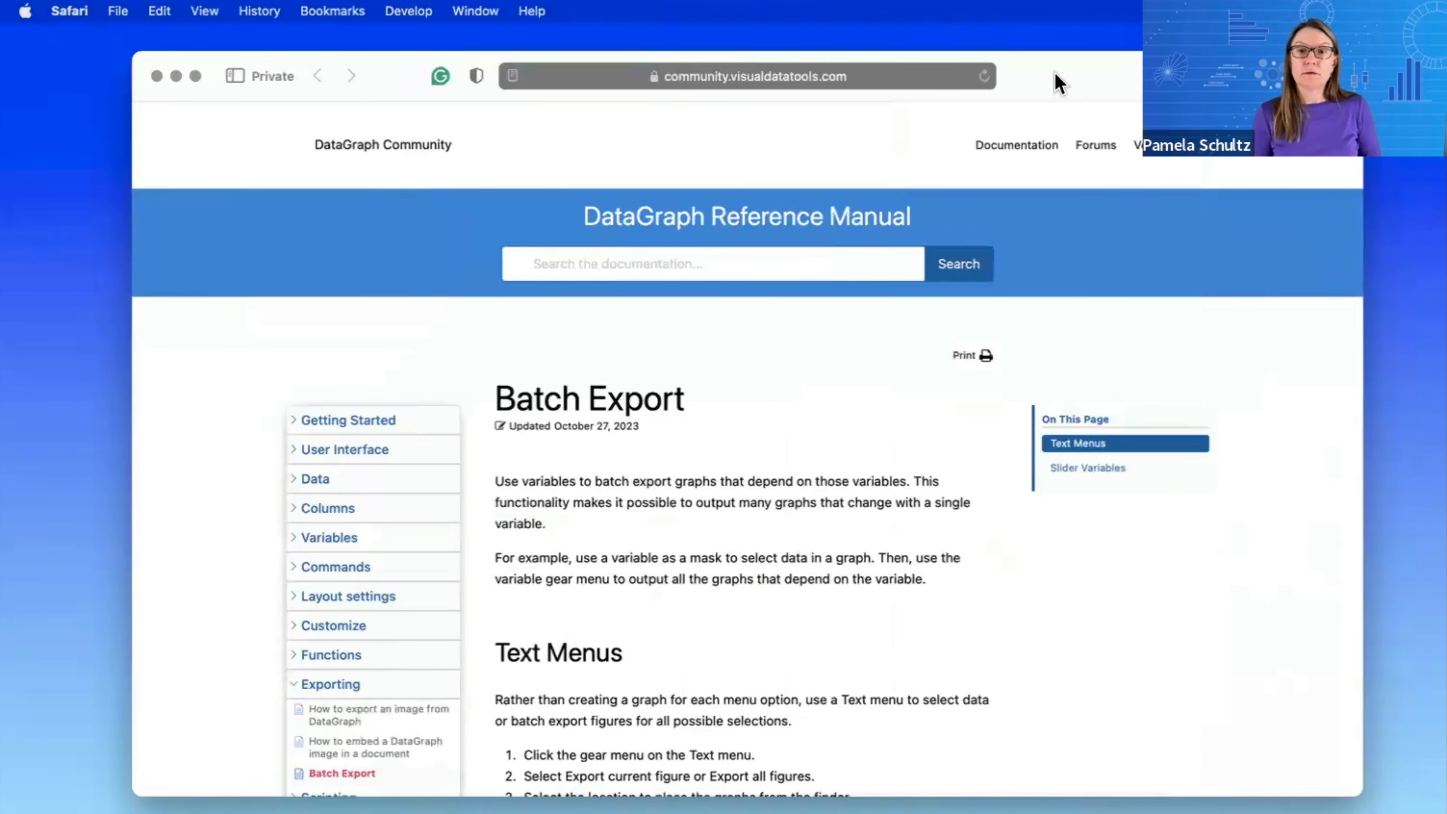
{"action": "left_click_drag", "start_coordinate": [1055, 73], "coordinate": [1003, 65]}
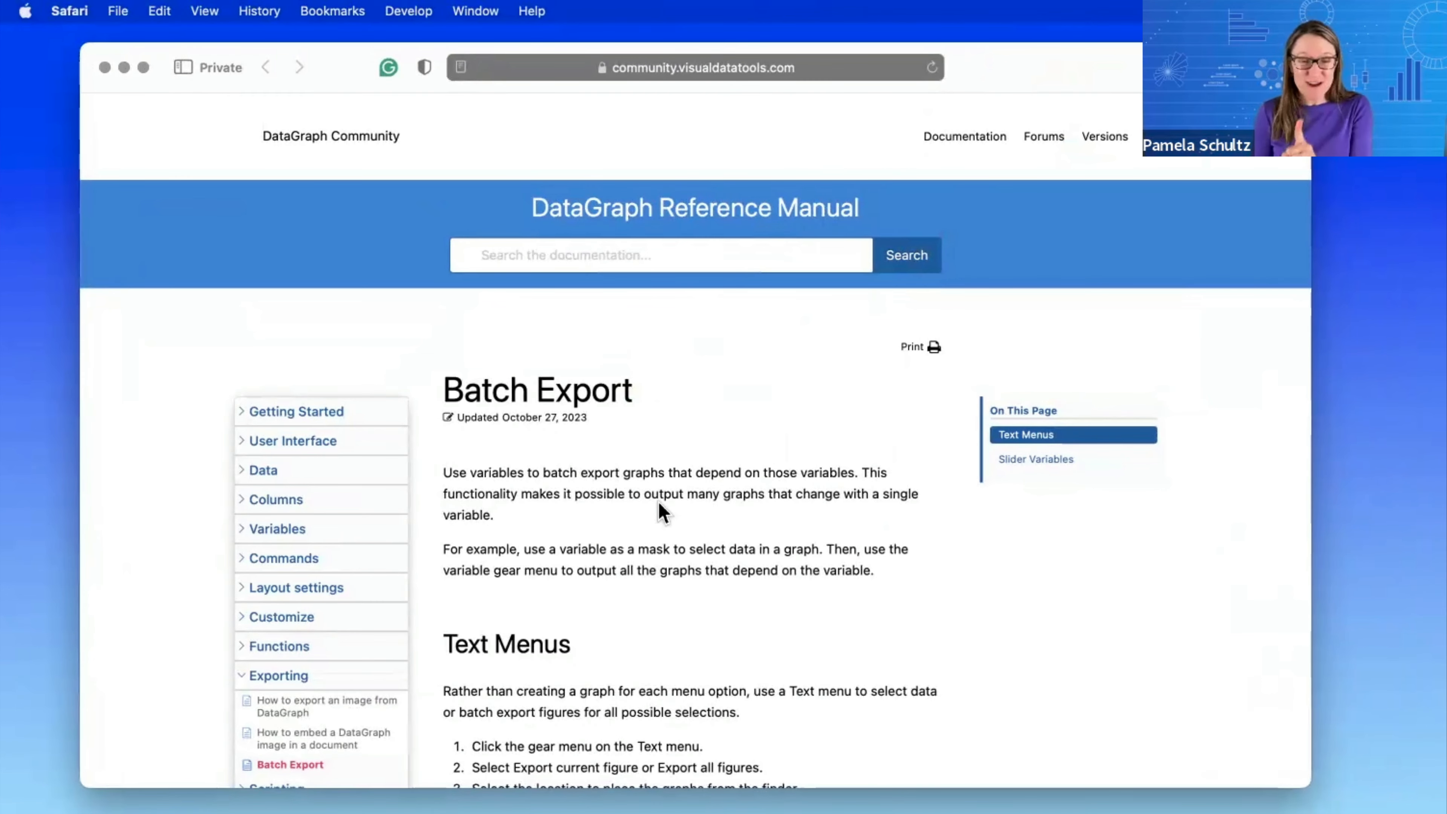
{"action": "scroll", "coordinate": [704, 569], "scroll_direction": "down", "scroll_amount": 2}
{"action": "scroll", "coordinate": [704, 569], "scroll_direction": "up", "scroll_amount": 2}
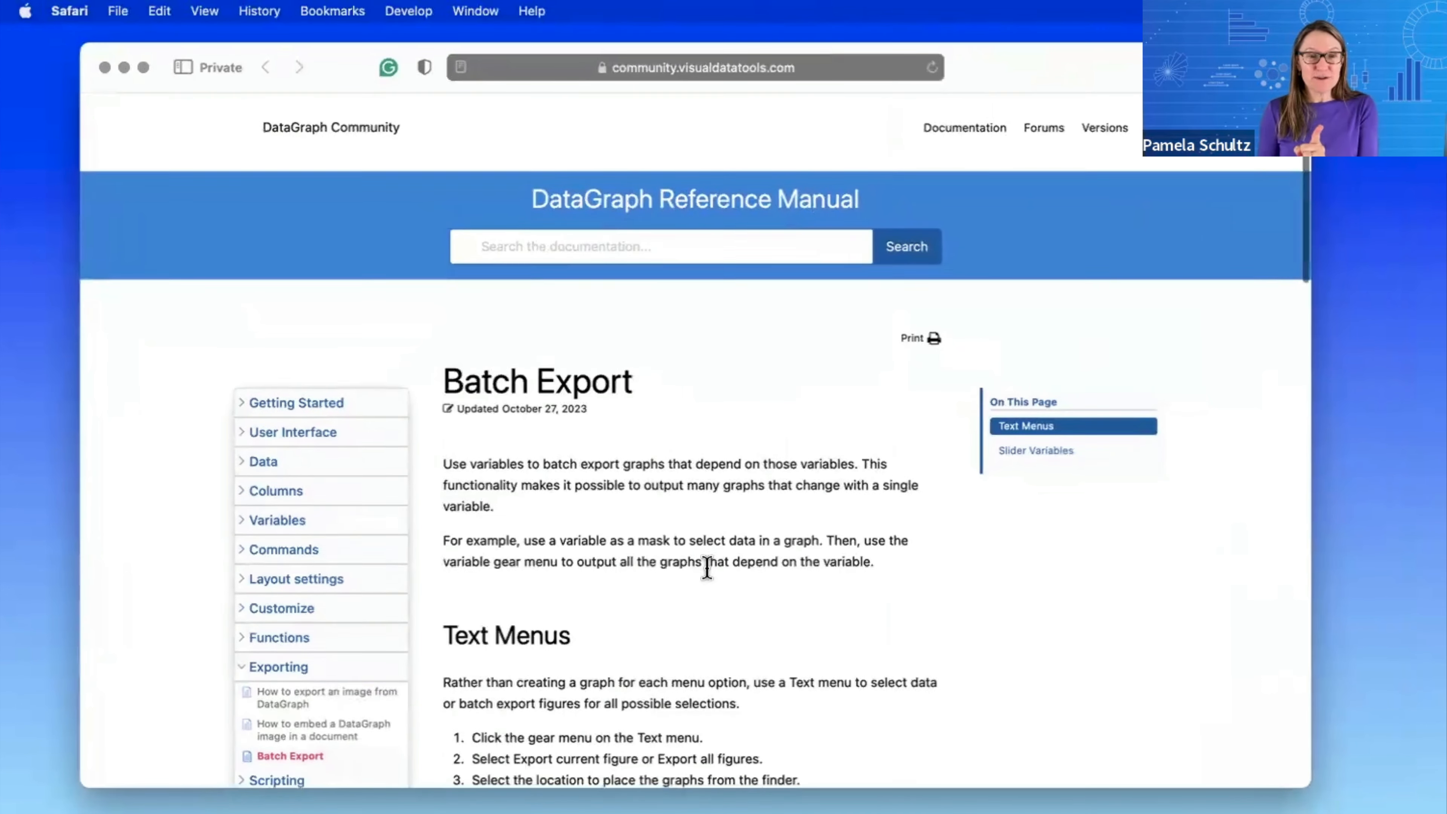
{"action": "left_click", "coordinate": [787, 69]}
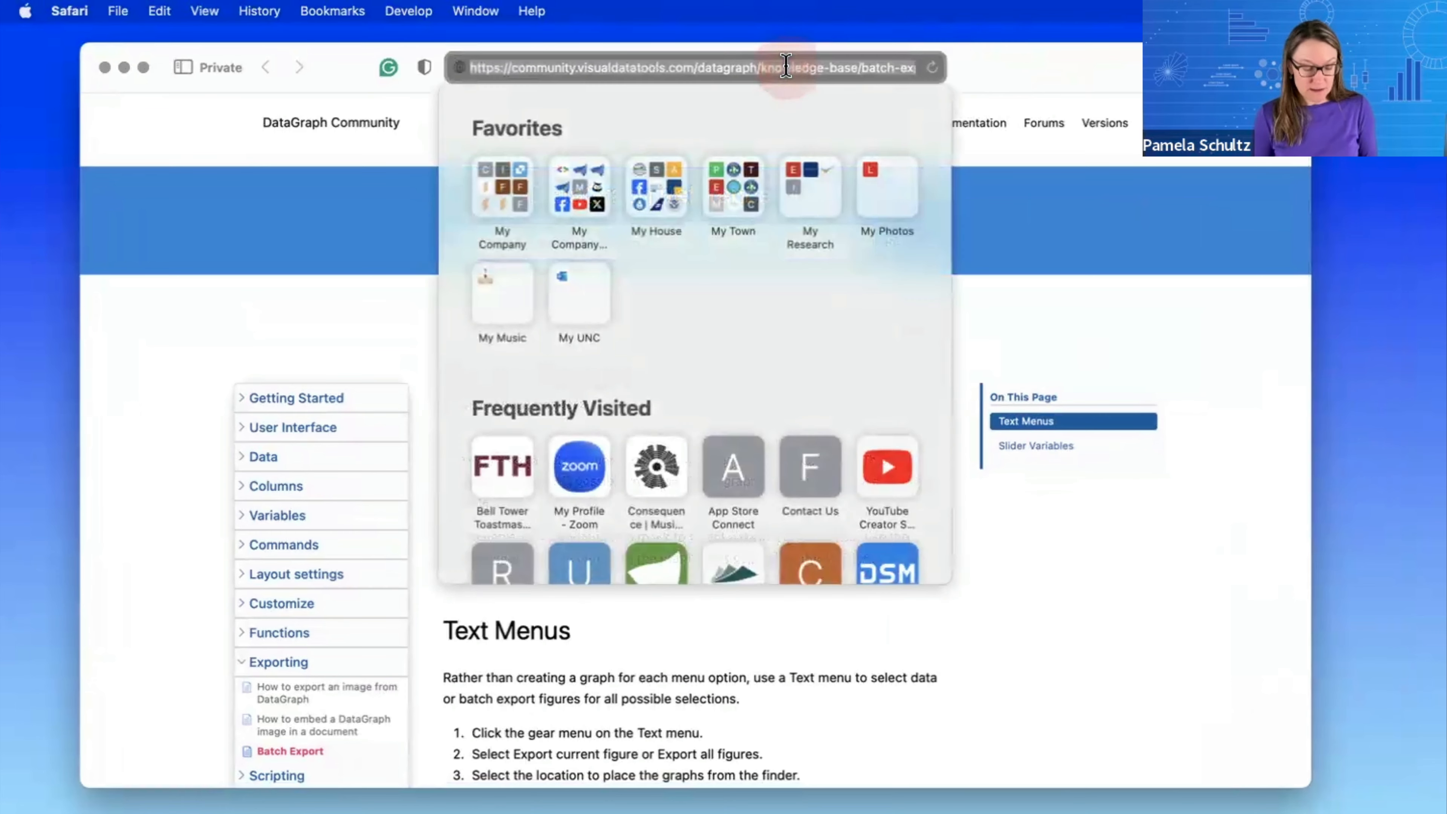
{"action": "left_click", "coordinate": [1059, 564]}
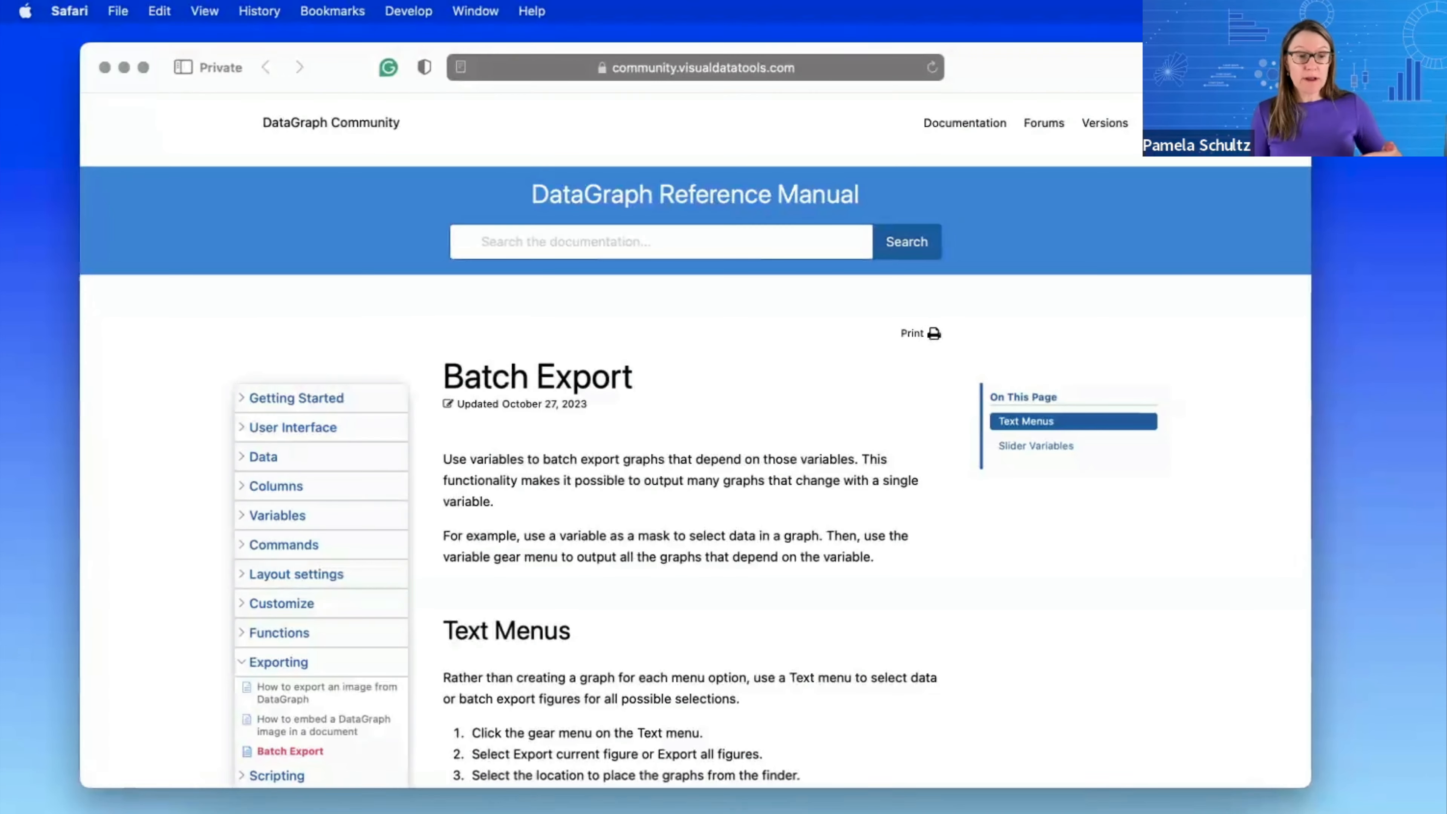
- Read the Text Menus and Slider Variables sections of the Batch Export article and highlight the note about downloading the Beta version
{"action": "scroll", "coordinate": [780, 618], "scroll_direction": "down", "scroll_amount": 1}
{"action": "scroll", "coordinate": [780, 618], "scroll_direction": "down", "scroll_amount": 5}
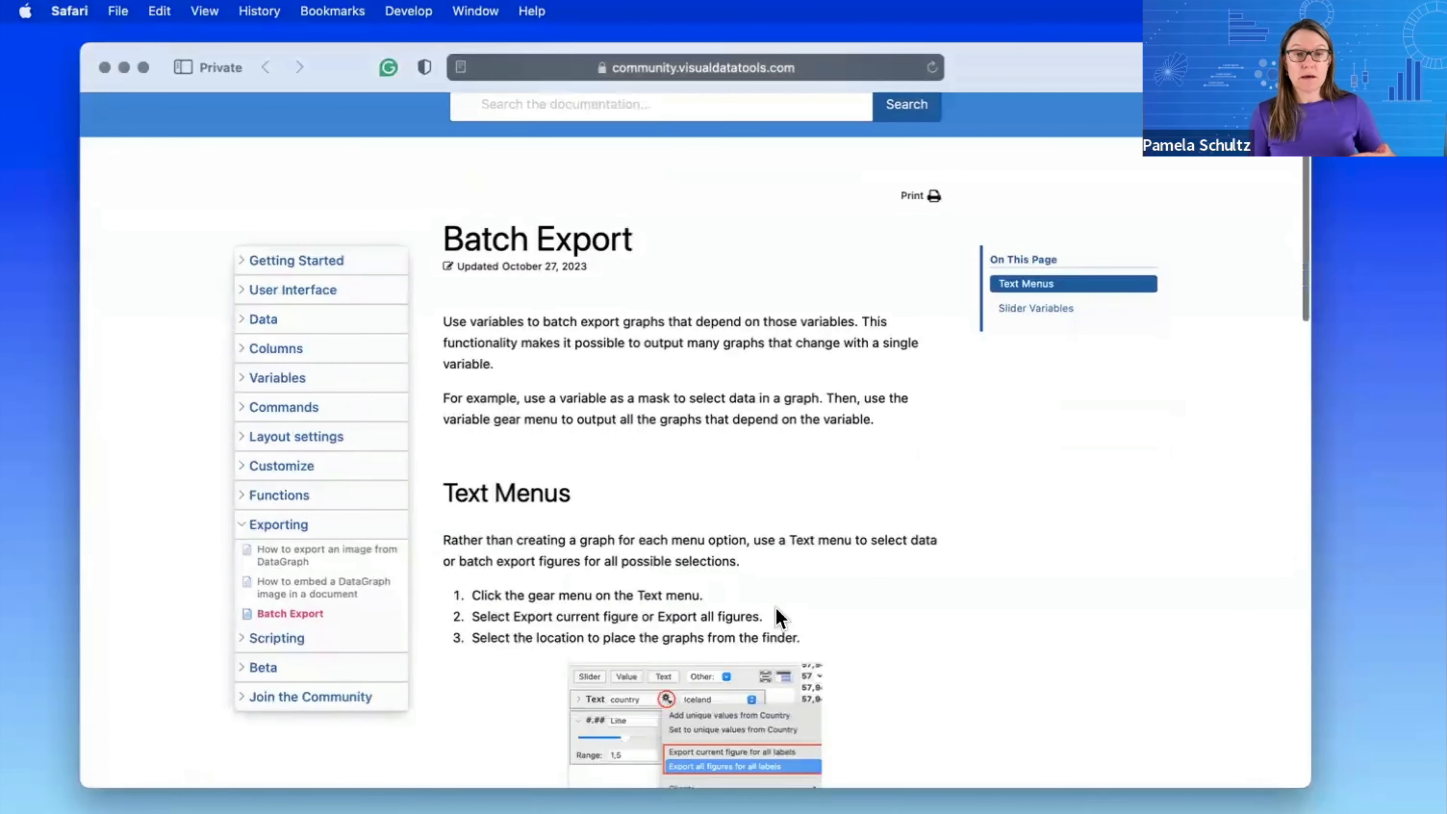
{"action": "scroll", "coordinate": [781, 618], "scroll_direction": "down", "scroll_amount": 8}
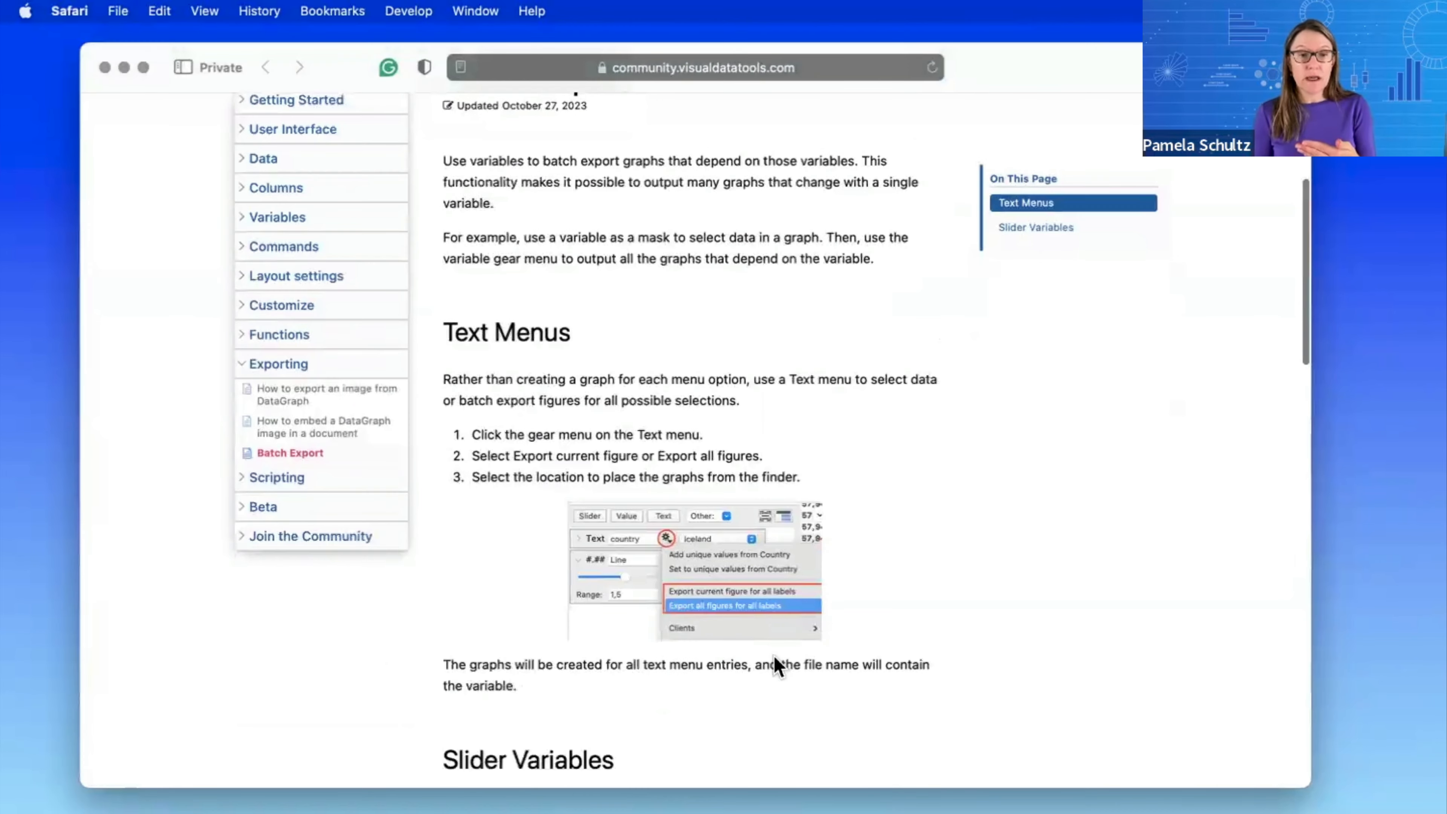
{"action": "scroll", "coordinate": [818, 663], "scroll_direction": "up", "scroll_amount": 5}
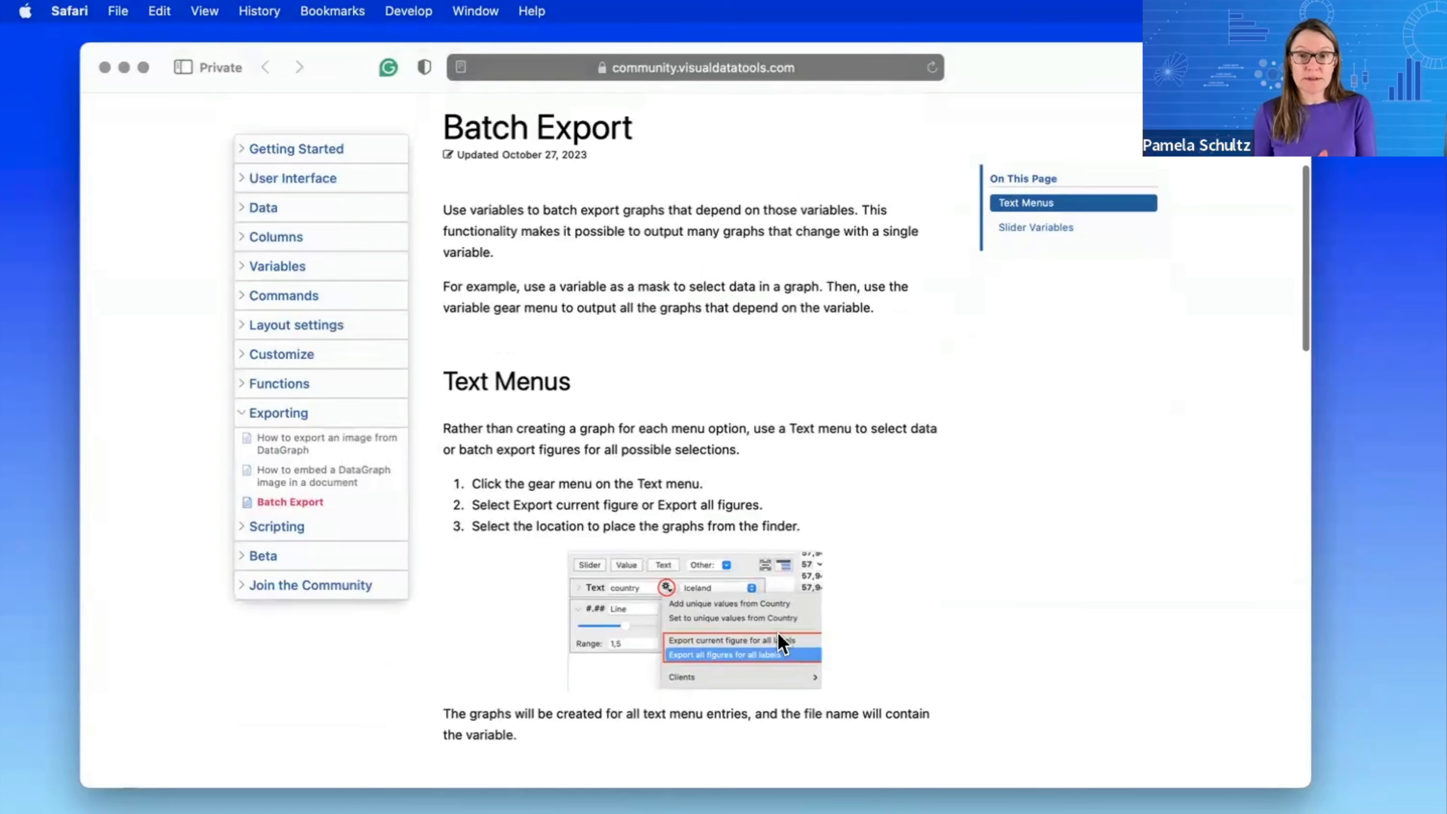
{"action": "scroll", "coordinate": [819, 439], "scroll_direction": "down", "scroll_amount": 6}
{"action": "scroll", "coordinate": [819, 439], "scroll_direction": "down", "scroll_amount": 20}
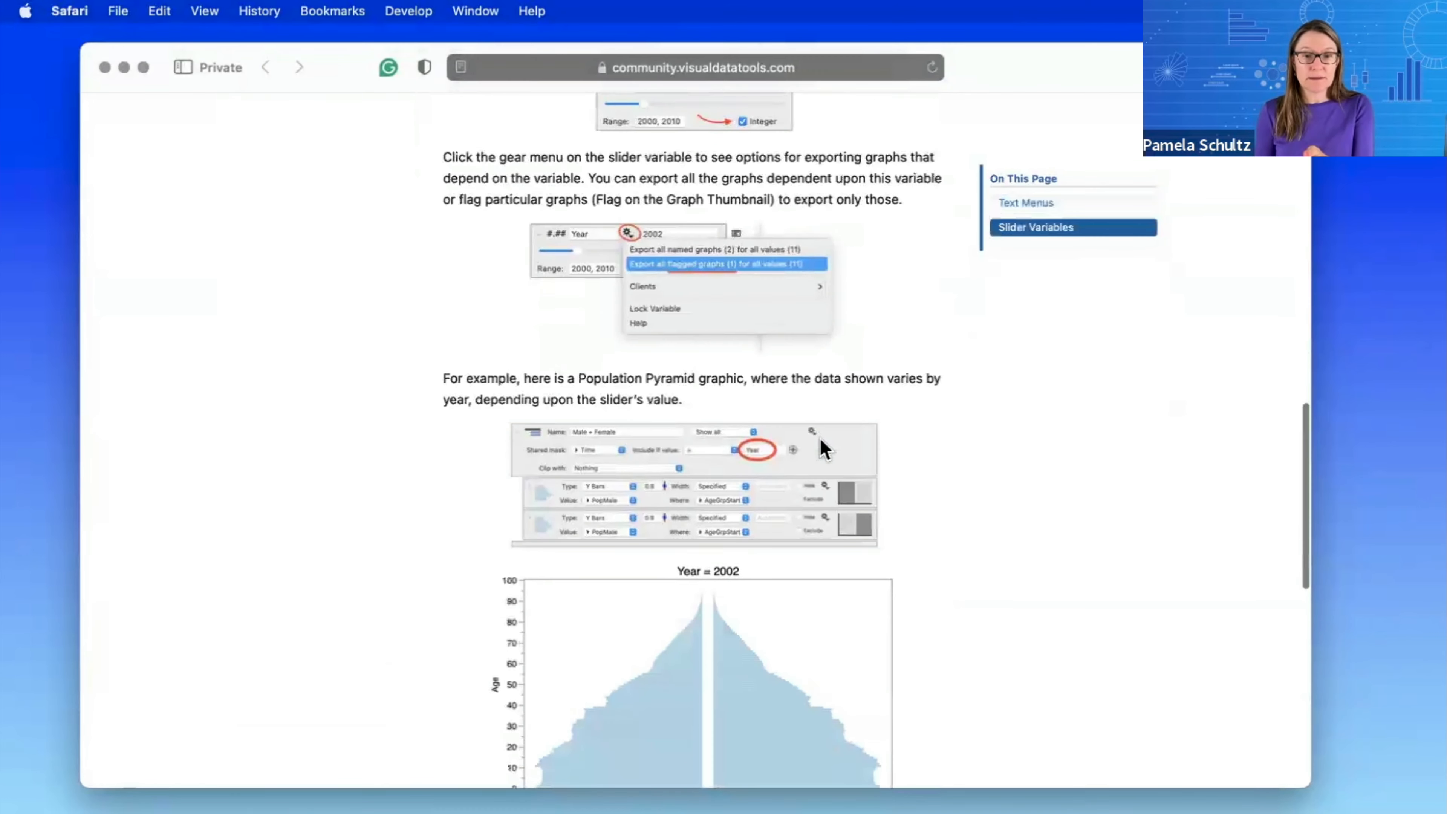
{"action": "scroll", "coordinate": [819, 437], "scroll_direction": "up", "scroll_amount": 12}
{"action": "scroll", "coordinate": [824, 451], "scroll_direction": "up", "scroll_amount": 9}
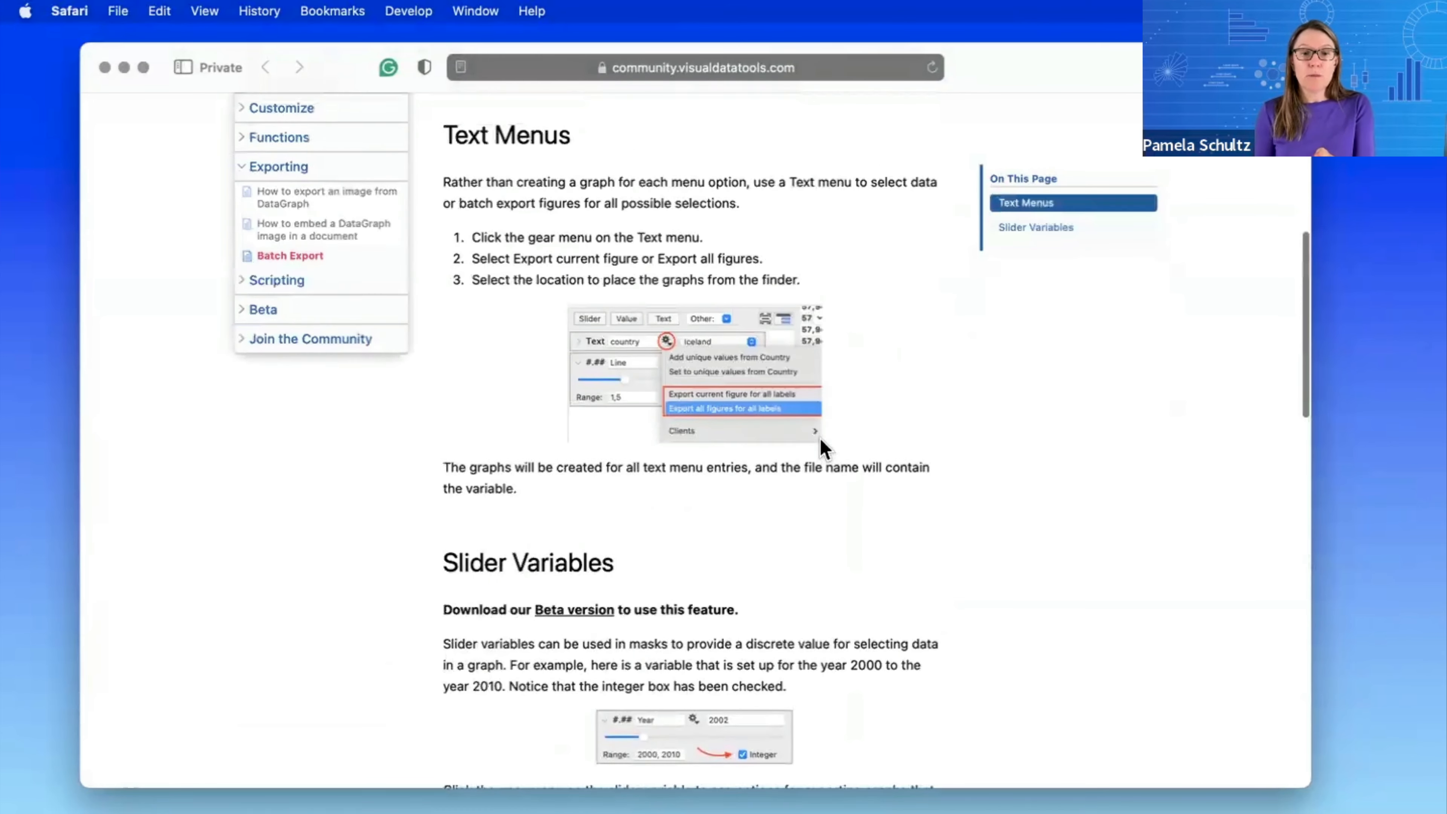
{"action": "scroll", "coordinate": [749, 561], "scroll_direction": "down", "scroll_amount": 3}
{"action": "left_click", "coordinate": [757, 550]}
{"action": "left_click_drag", "start_coordinate": [758, 548], "coordinate": [423, 541]}
{"action": "scroll", "coordinate": [889, 499], "scroll_direction": "up", "scroll_amount": 5}
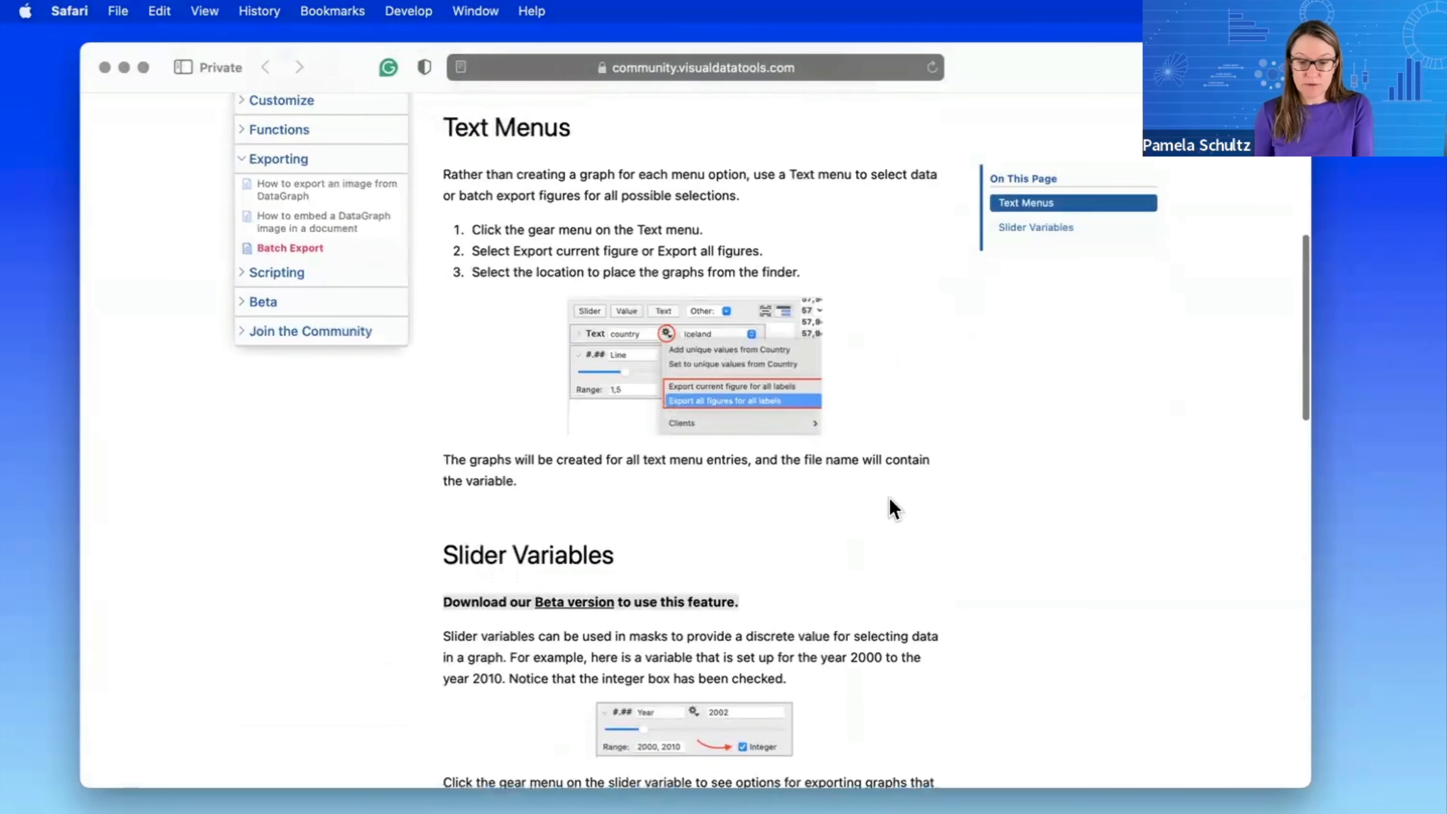
{"action": "scroll", "coordinate": [894, 509], "scroll_direction": "up", "scroll_amount": 3}
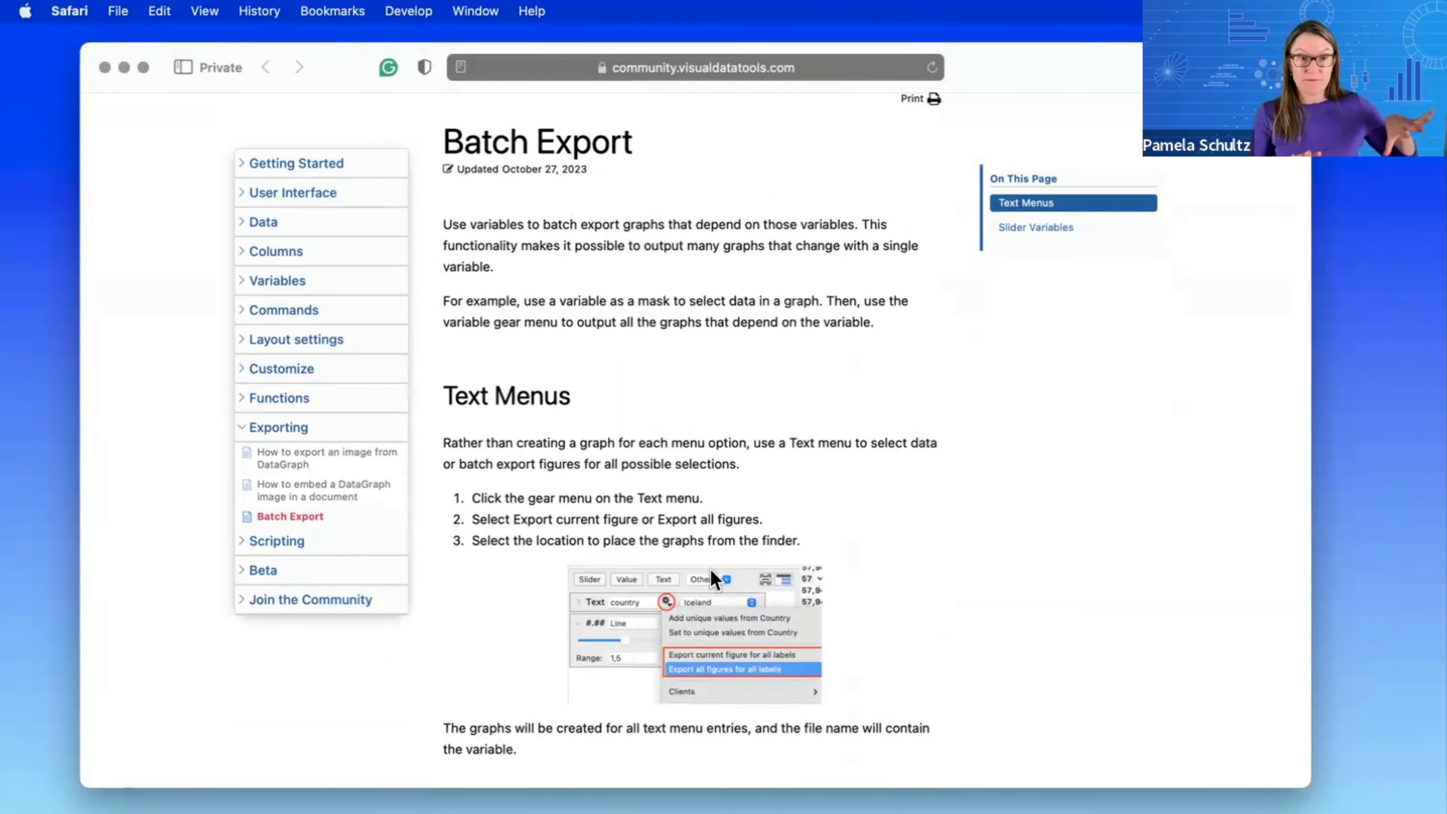
{"action": "scroll", "coordinate": [717, 387], "scroll_direction": "up", "scroll_amount": 5}
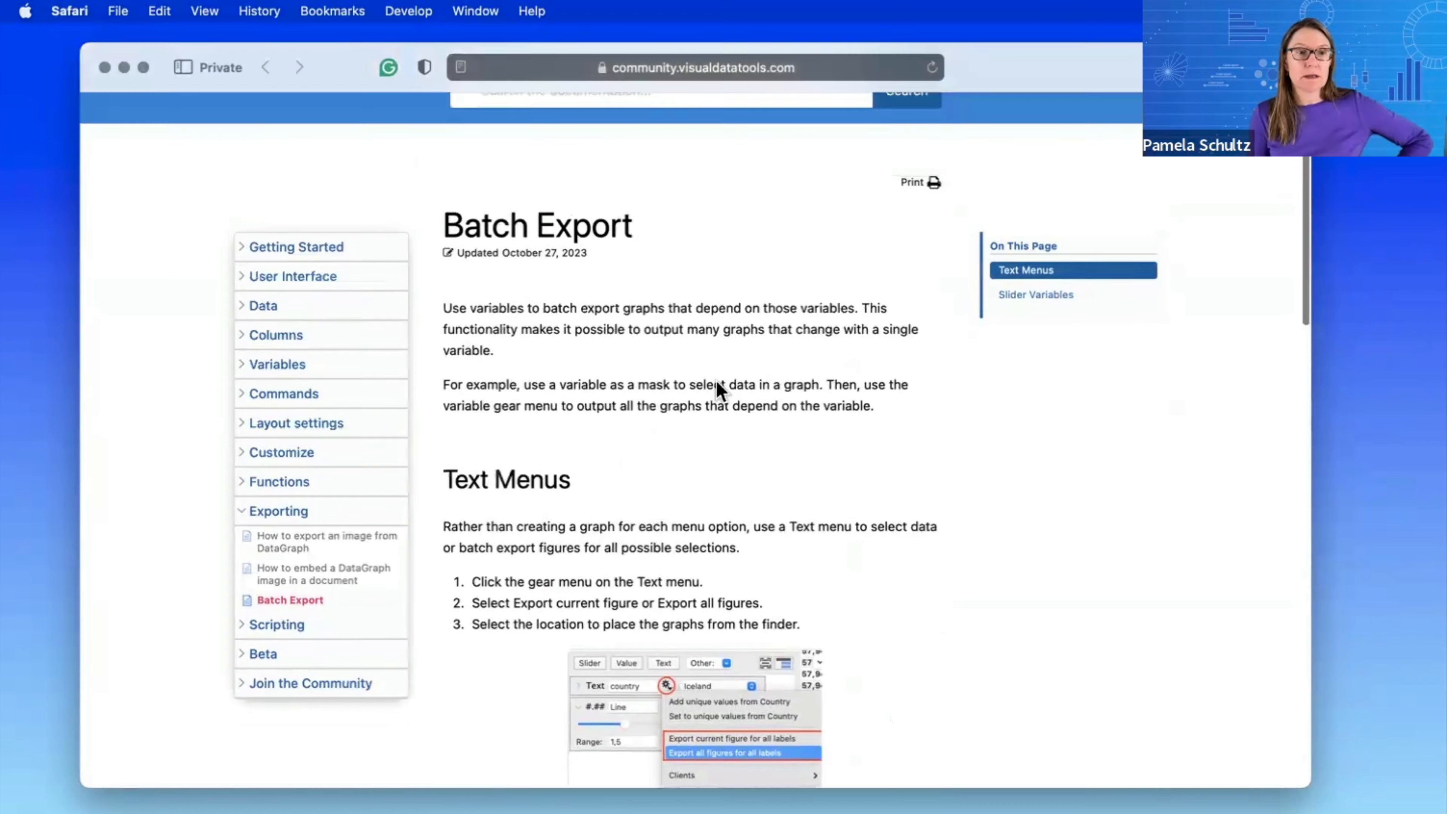
- Search the reference manual for "how to flatten" and open the How to 'Flatten' Data article
{"action": "scroll", "coordinate": [718, 393], "scroll_direction": "up", "scroll_amount": 3}
{"action": "left_click", "coordinate": [618, 256]}
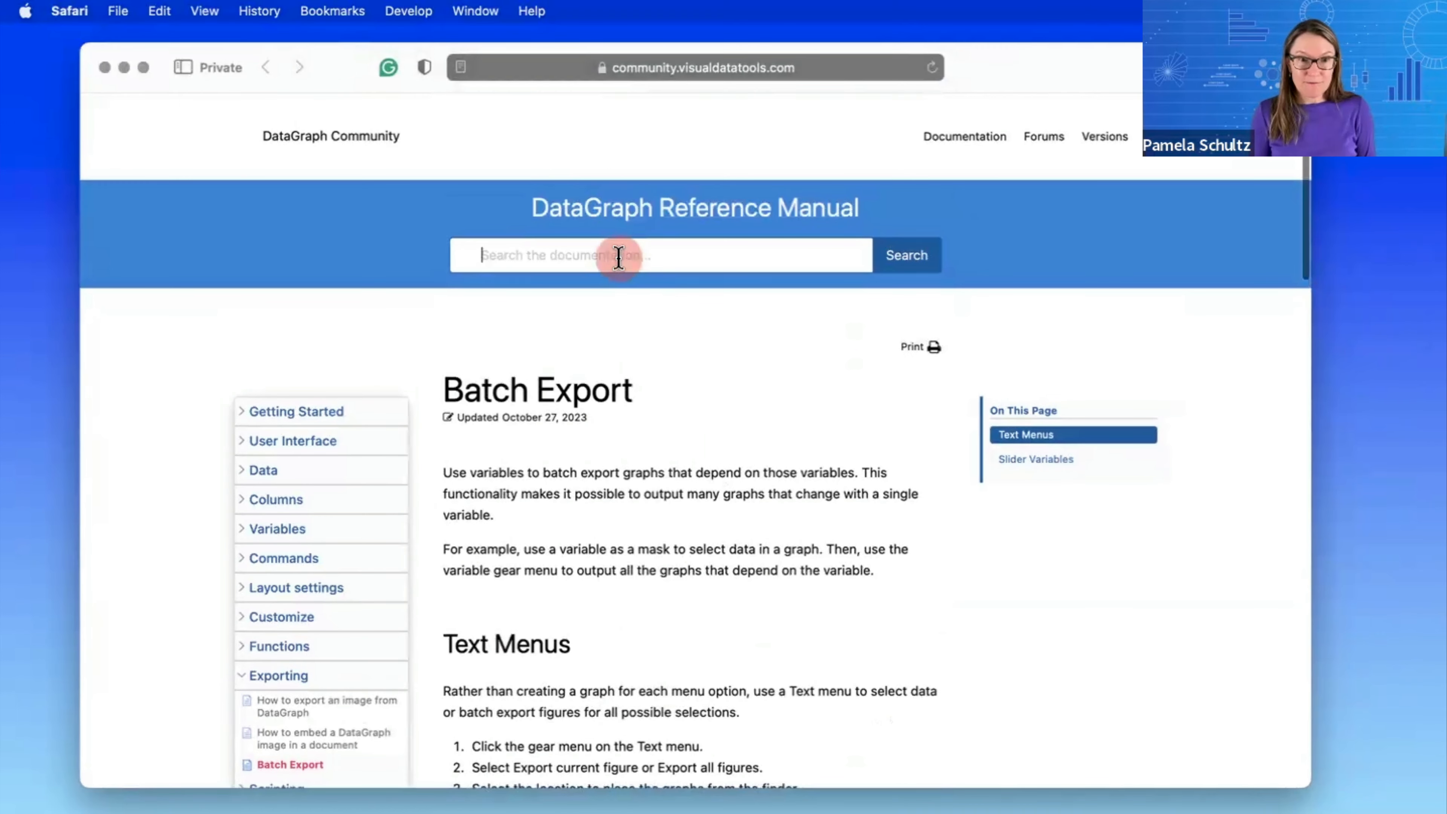
{"action": "type", "text": "how to"}
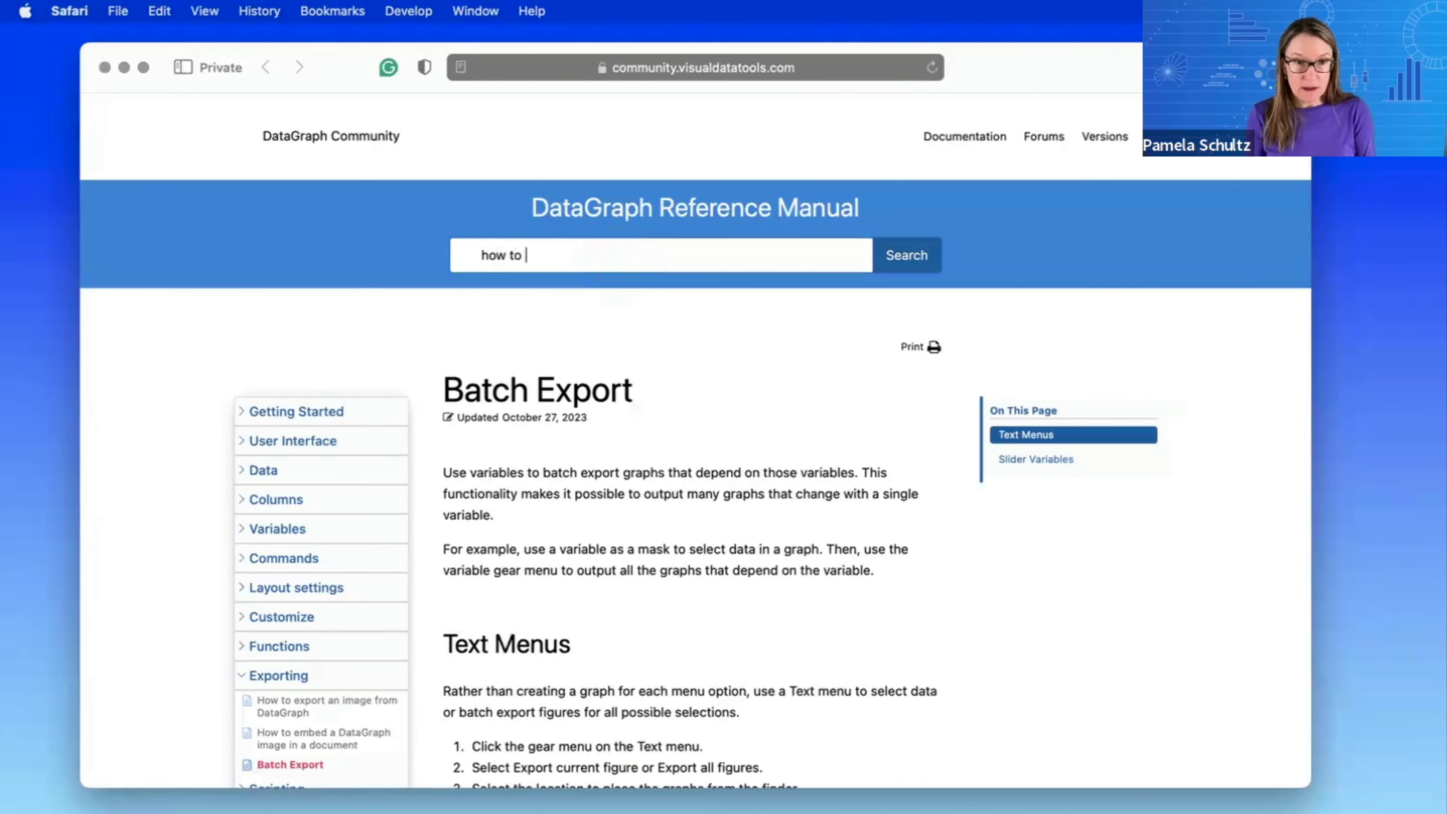
{"action": "key", "text": "BackSpace"}
{"action": "key", "text": "BackSpace"}
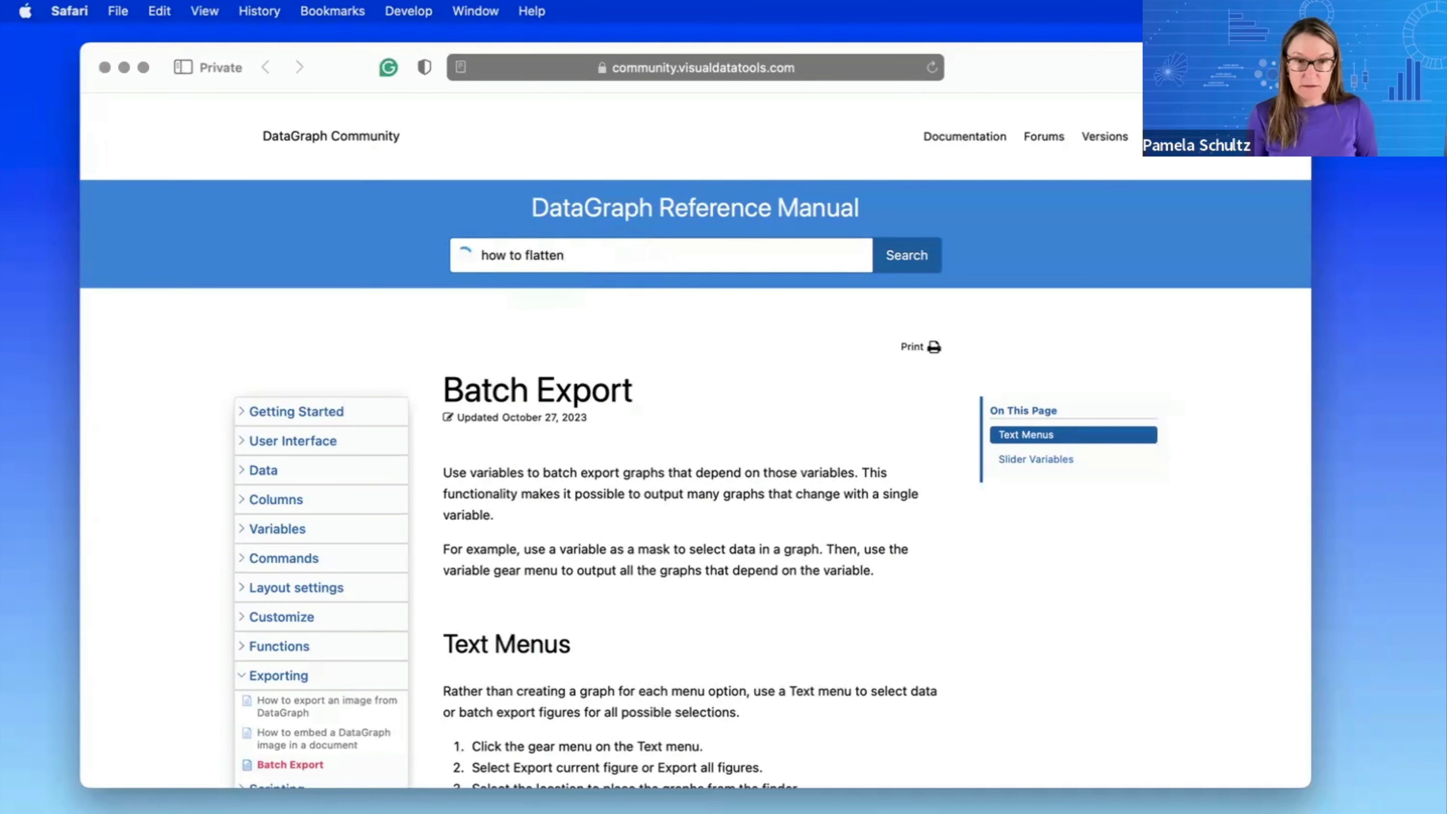
{"action": "left_click", "coordinate": [571, 322]}
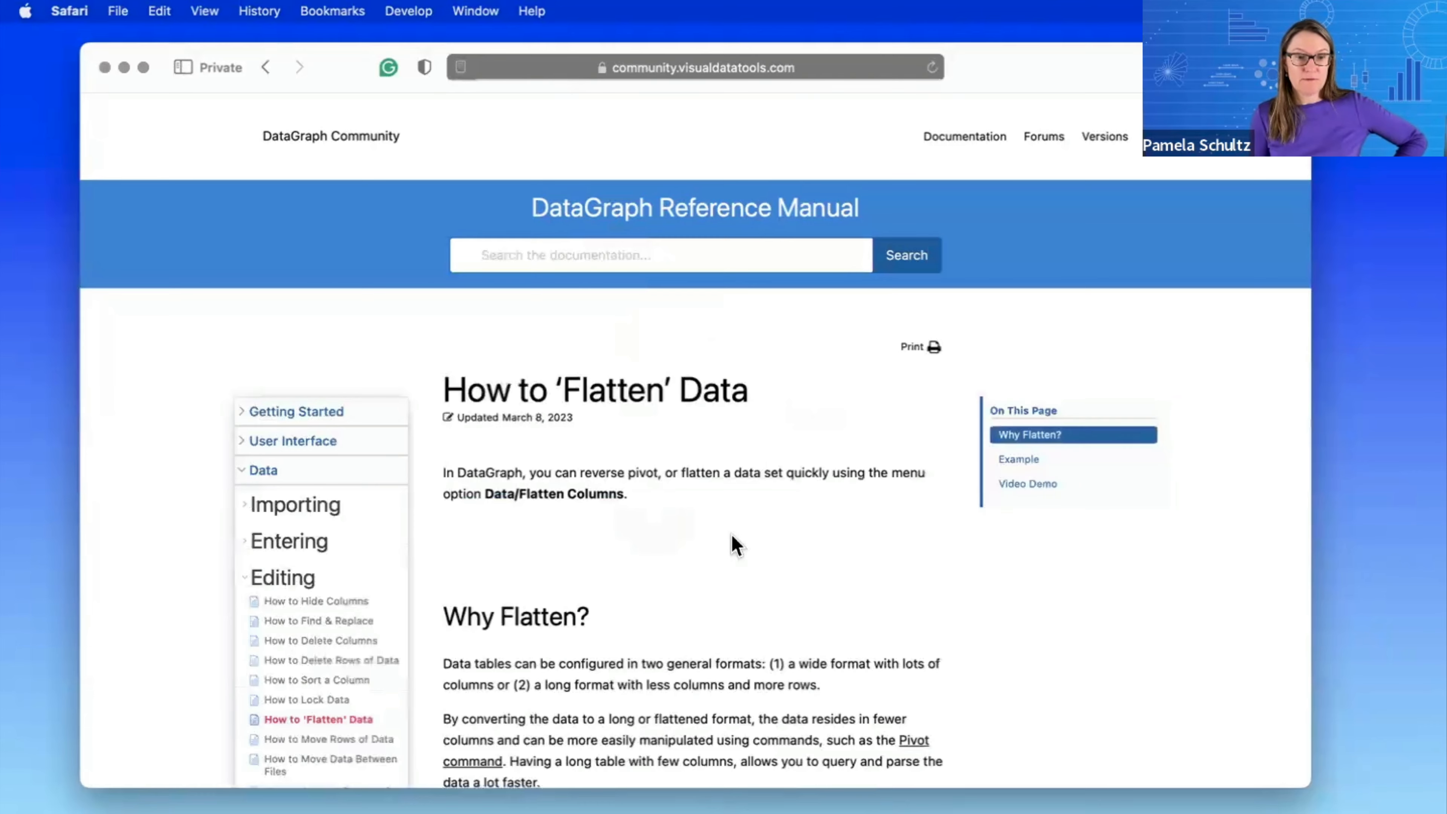
- Read the Why Flatten and Example sections of the article, examining the wide and long tables and the Flatten Columns instructions
{"action": "scroll", "coordinate": [734, 610], "scroll_direction": "down", "scroll_amount": 5}
{"action": "scroll", "coordinate": [822, 620], "scroll_direction": "down", "scroll_amount": 10}
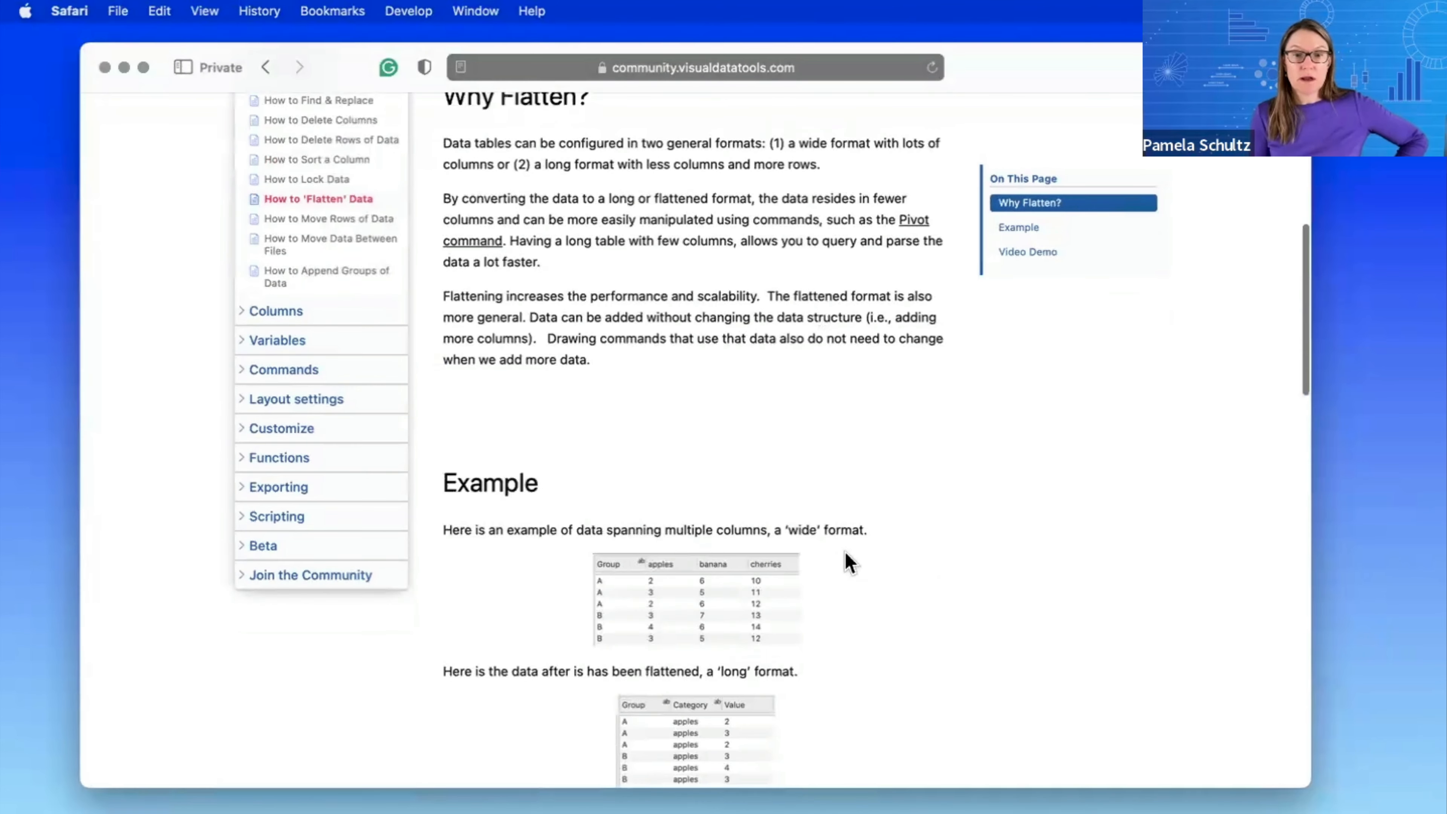
{"action": "scroll", "coordinate": [854, 516], "scroll_direction": "up", "scroll_amount": 5}
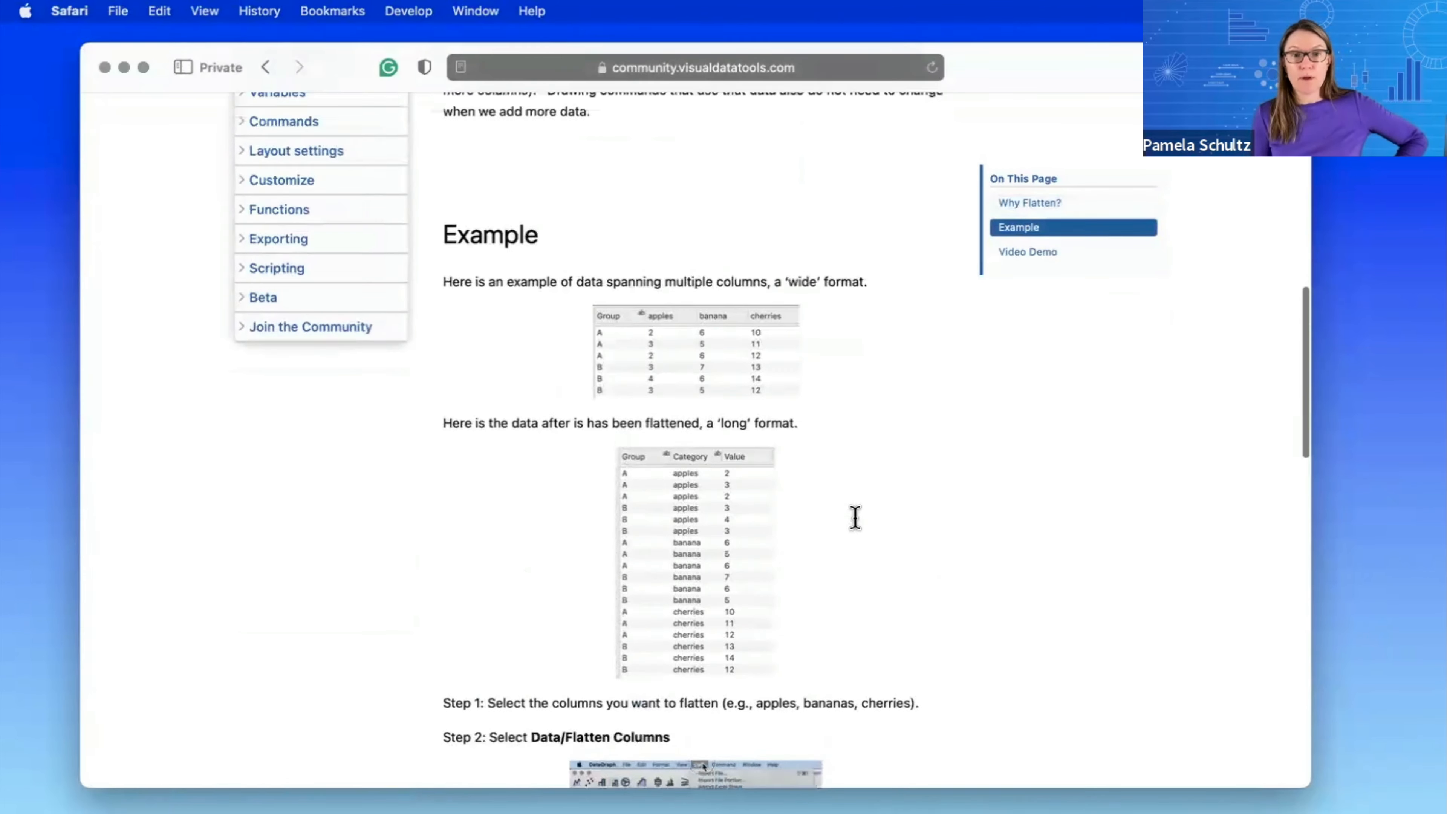
{"action": "scroll", "coordinate": [725, 437], "scroll_direction": "up", "scroll_amount": 5}
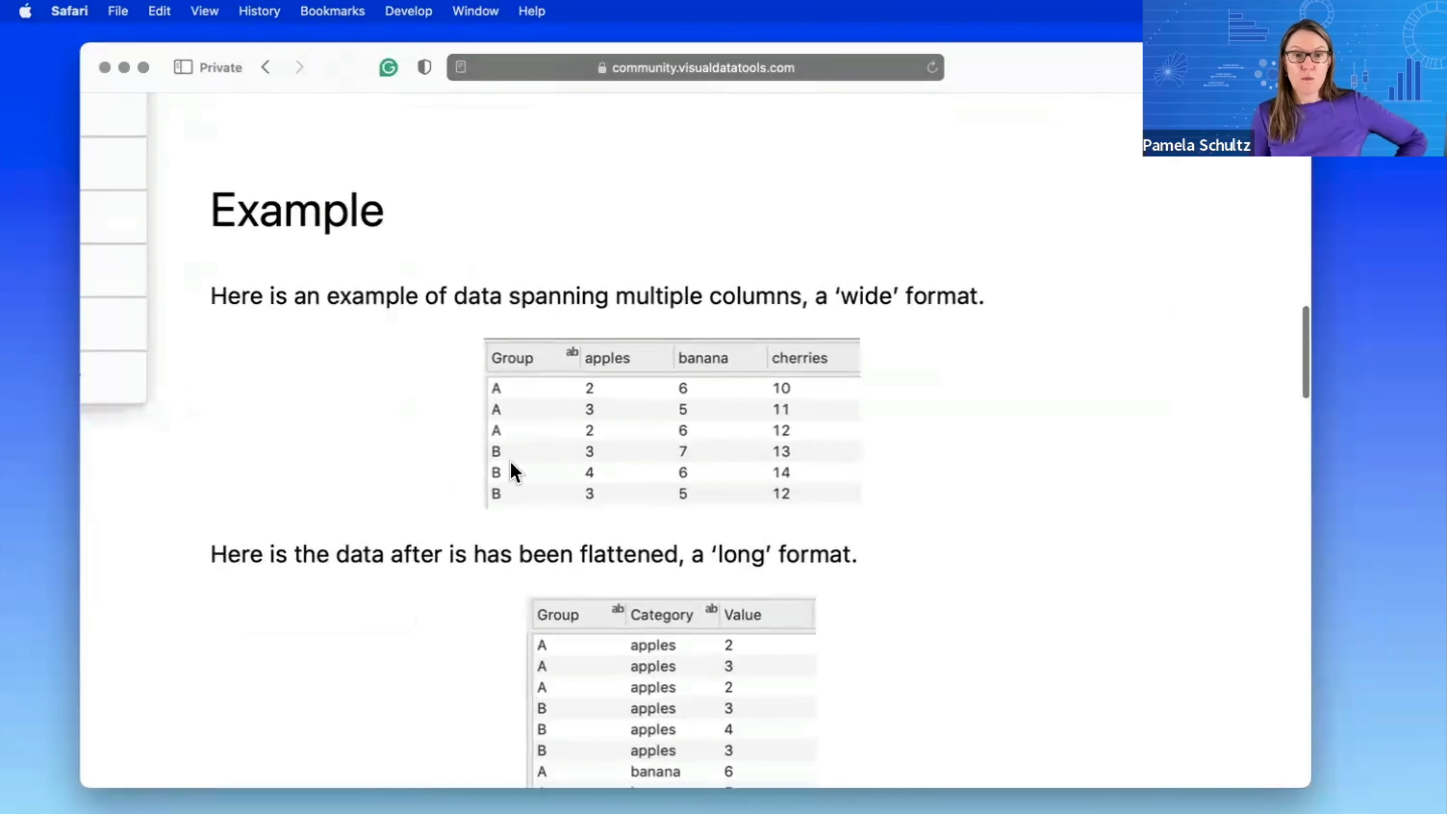
{"action": "scroll", "coordinate": [830, 537], "scroll_direction": "down", "scroll_amount": 1}
{"action": "scroll", "coordinate": [833, 546], "scroll_direction": "down", "scroll_amount": 5}
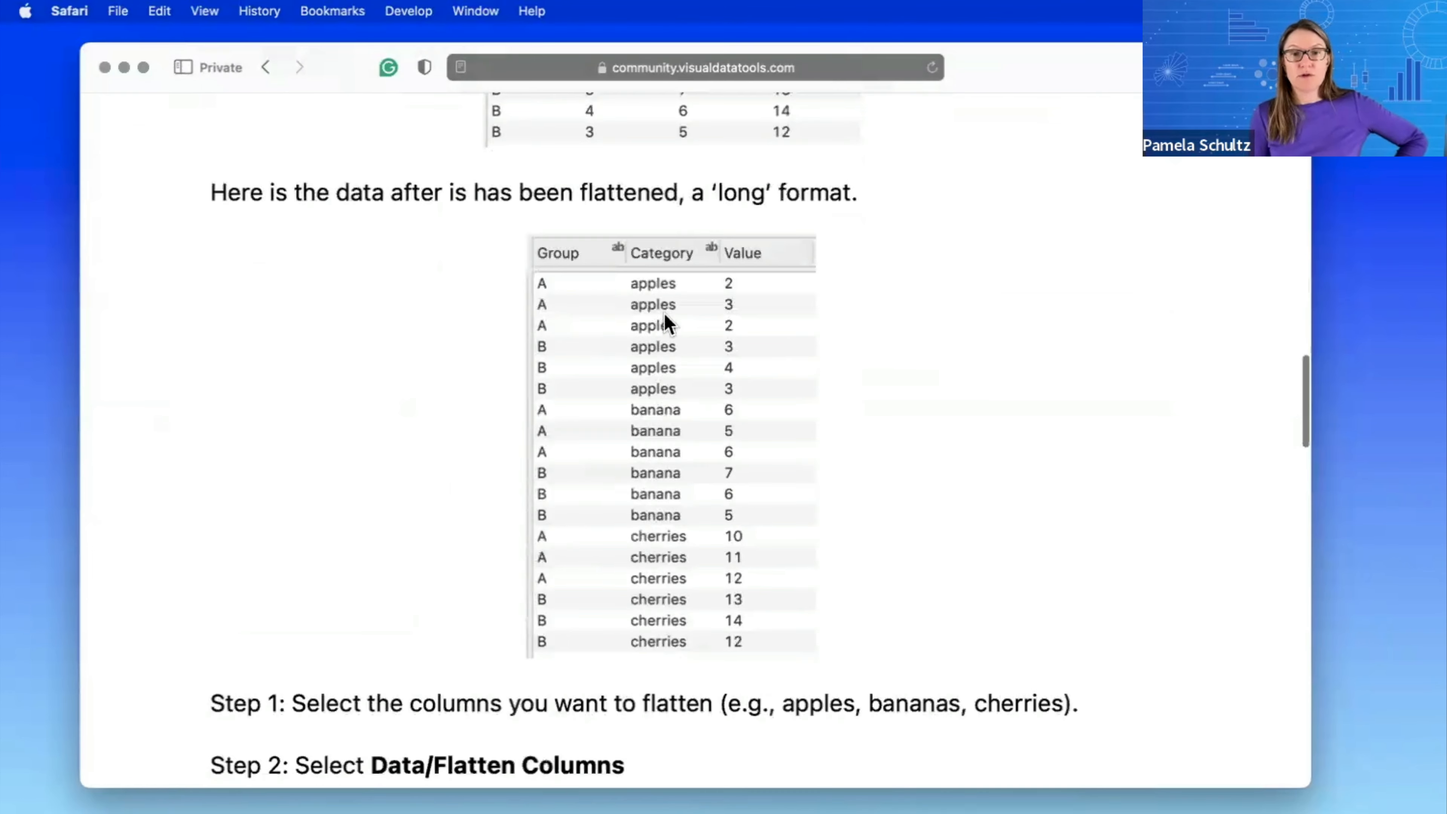
{"action": "scroll", "coordinate": [826, 422], "scroll_direction": "down", "scroll_amount": 5}
{"action": "scroll", "coordinate": [827, 556], "scroll_direction": "down", "scroll_amount": 4}
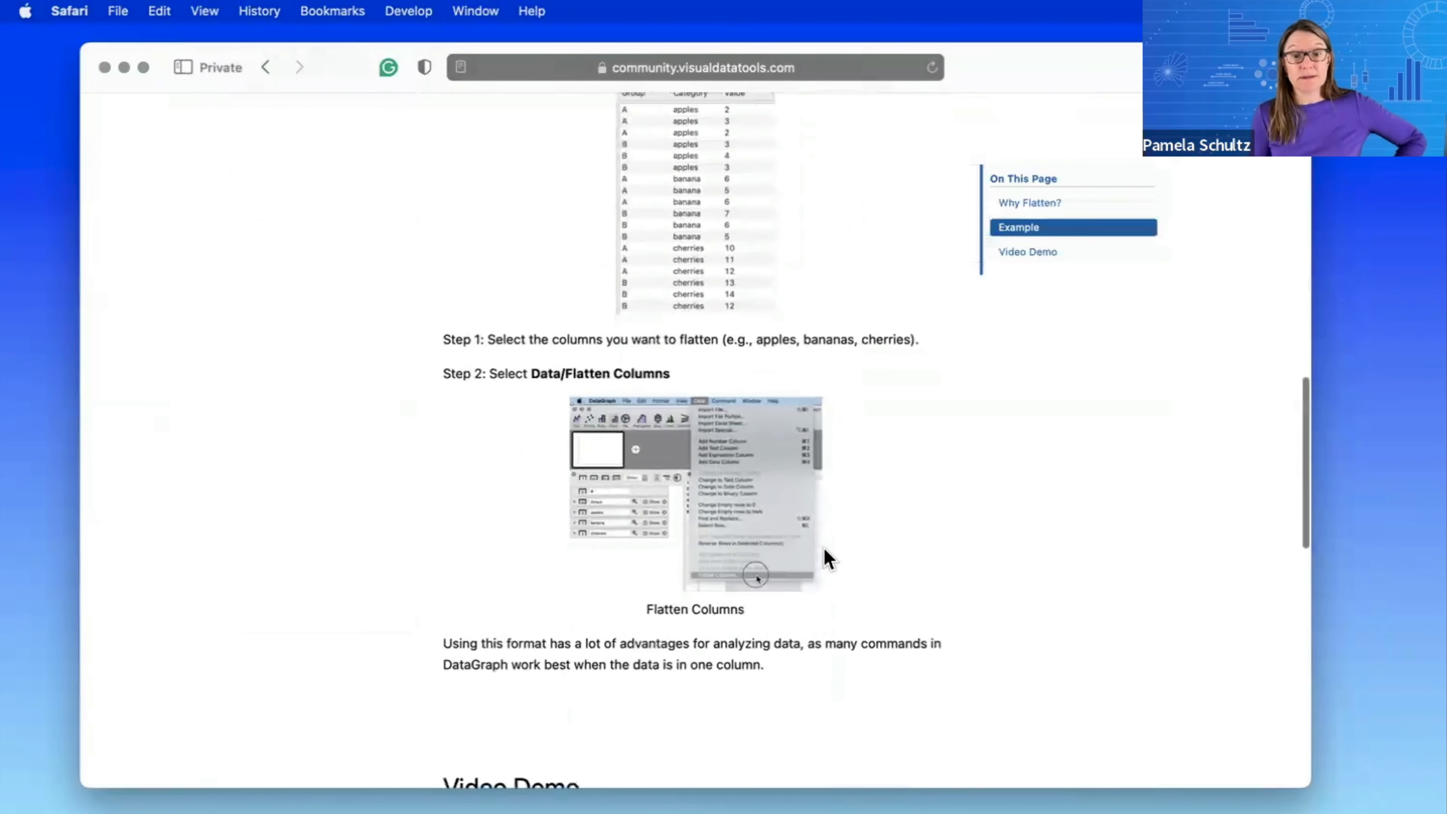
{"action": "scroll", "coordinate": [909, 587], "scroll_direction": "down", "scroll_amount": 2}
{"action": "scroll", "coordinate": [782, 443], "scroll_direction": "up", "scroll_amount": 5}
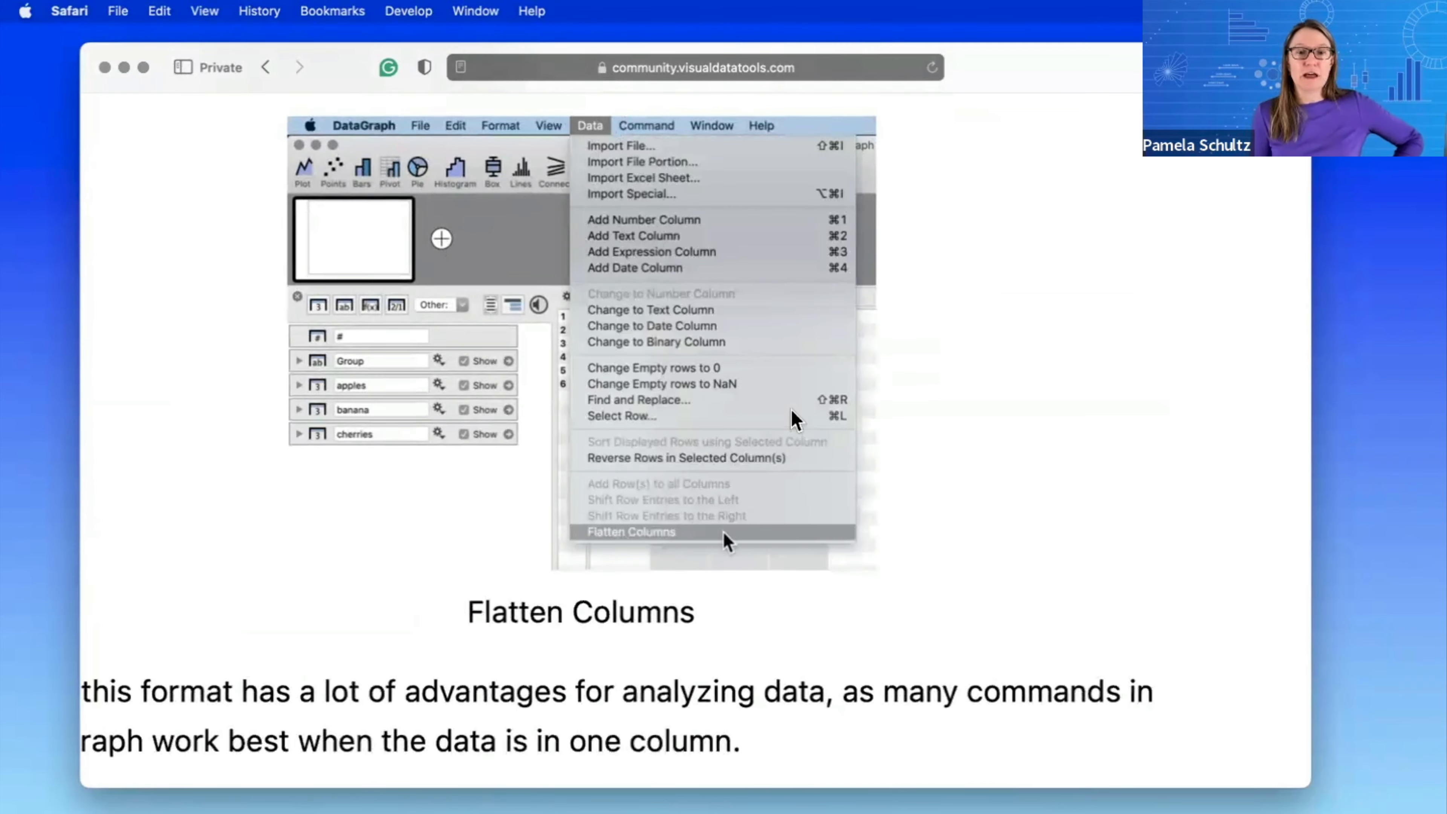
{"action": "scroll", "coordinate": [755, 409], "scroll_direction": "down", "scroll_amount": 5}
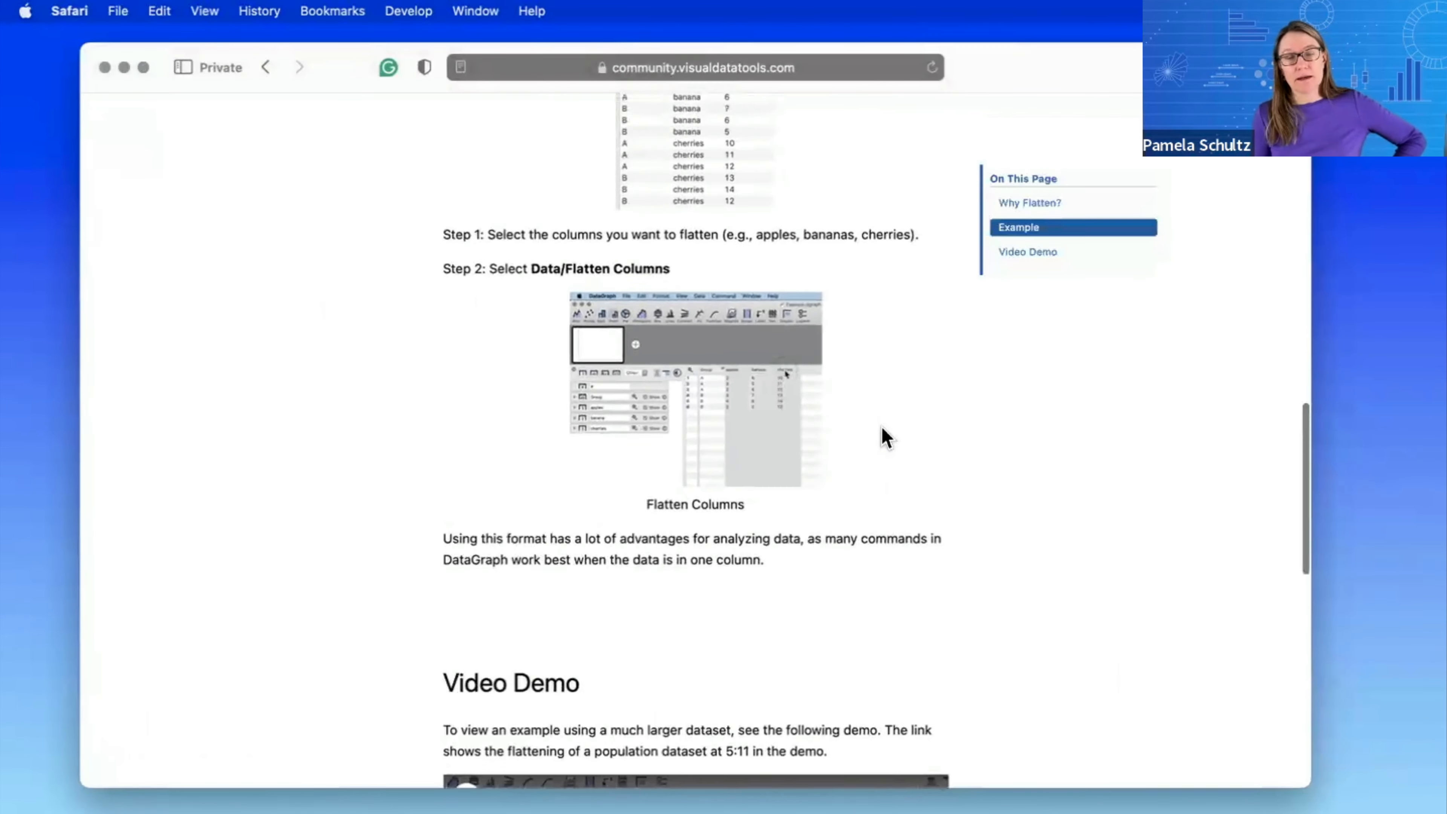
{"action": "scroll", "coordinate": [886, 437], "scroll_direction": "up", "scroll_amount": 5}
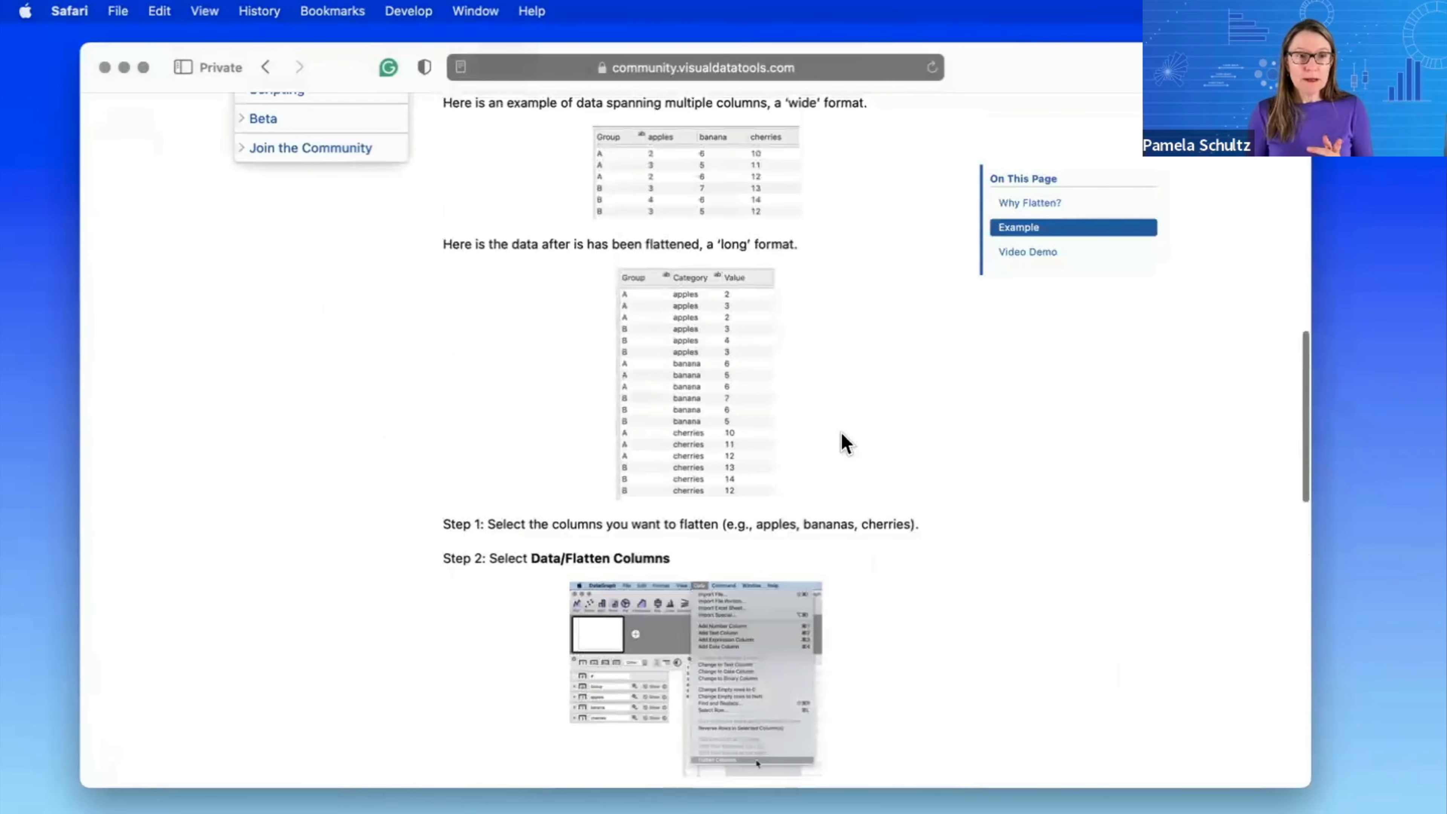
- Switch back to DataGraph, include the Fake Plants group in the data table and exclude the Data group
{"action": "key", "text": "ctrl+Left"}
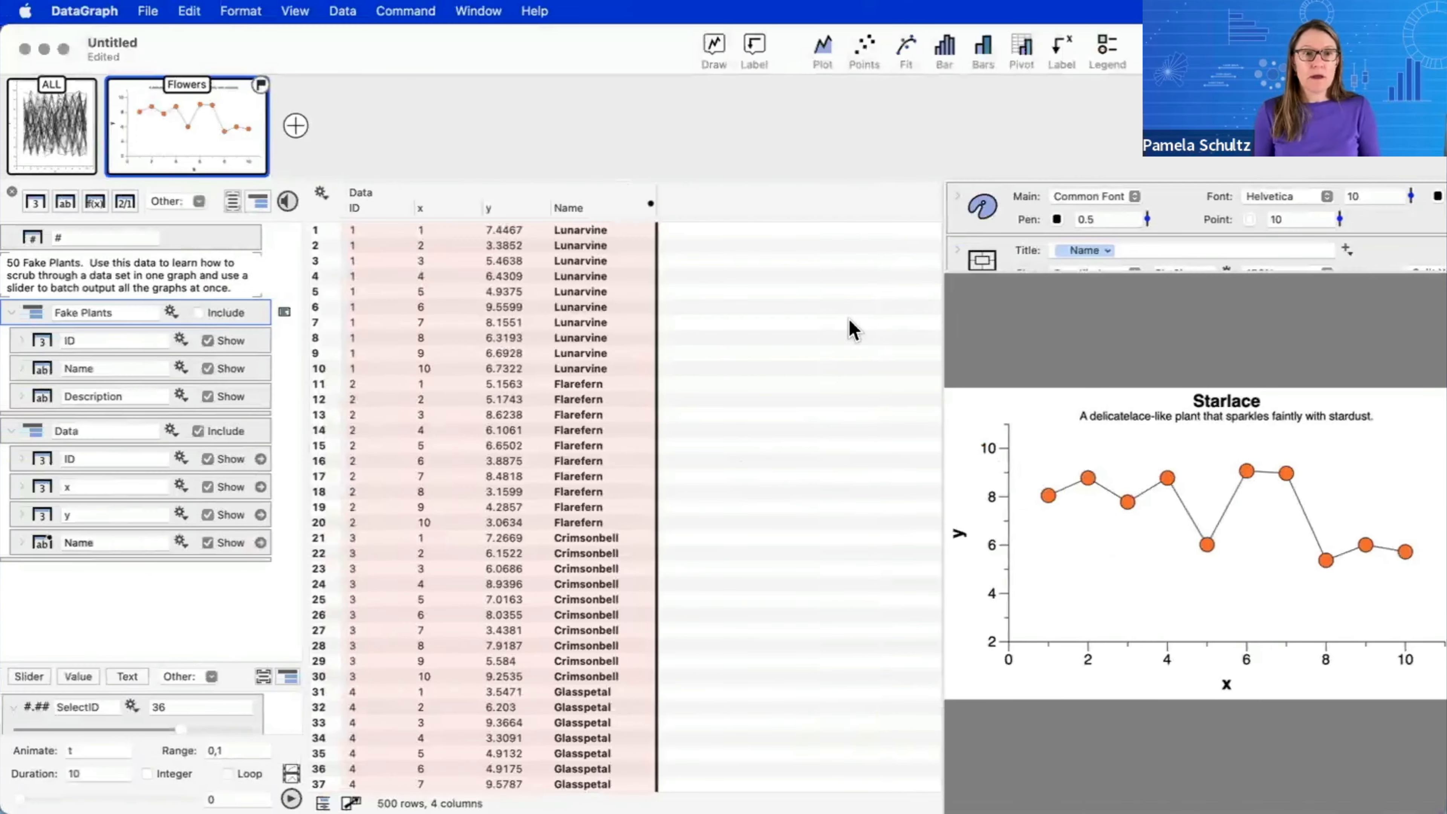
{"action": "scroll", "coordinate": [445, 355], "scroll_direction": "down", "scroll_amount": 3}
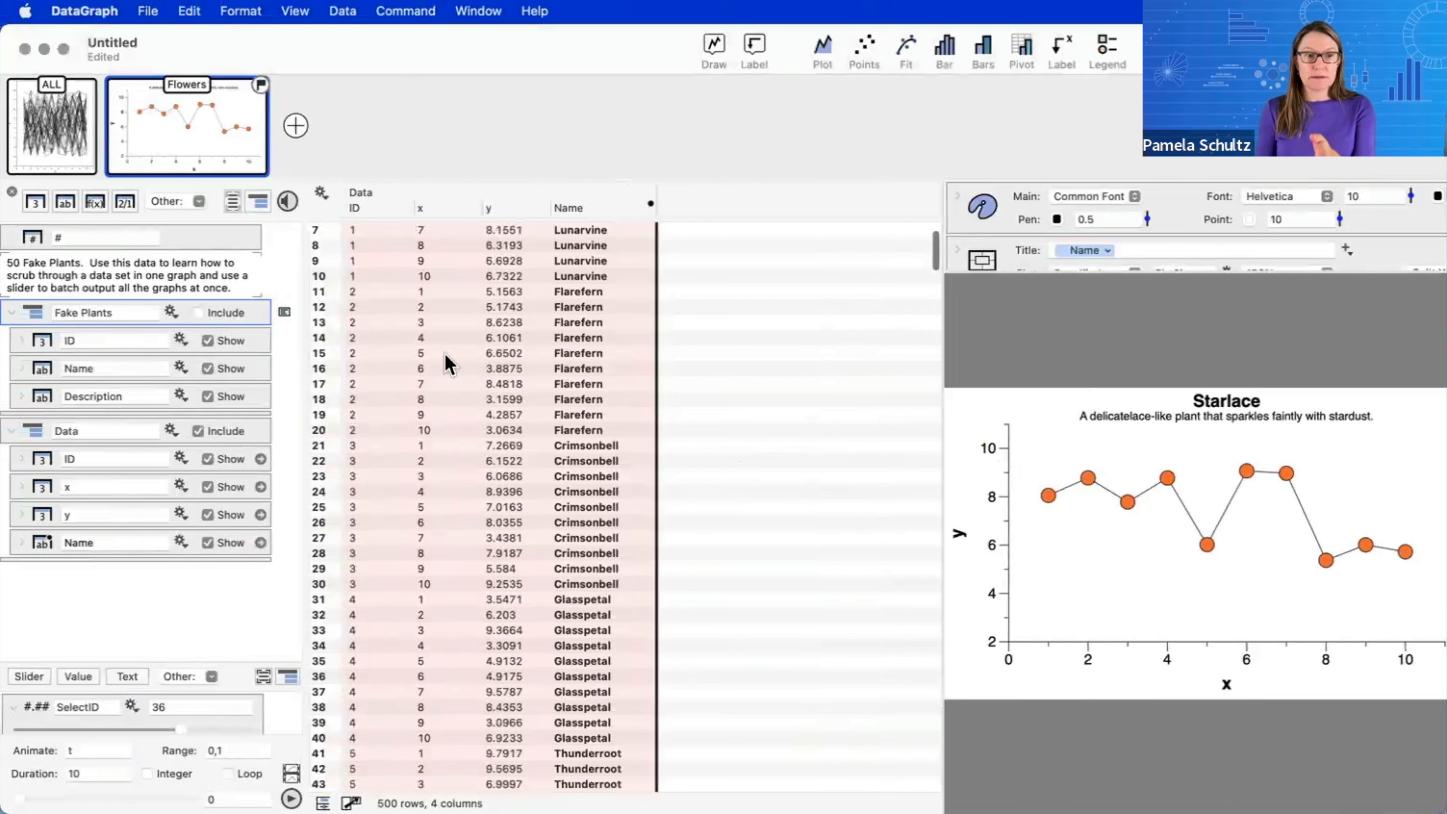
{"action": "scroll", "coordinate": [445, 359], "scroll_direction": "up", "scroll_amount": 3}
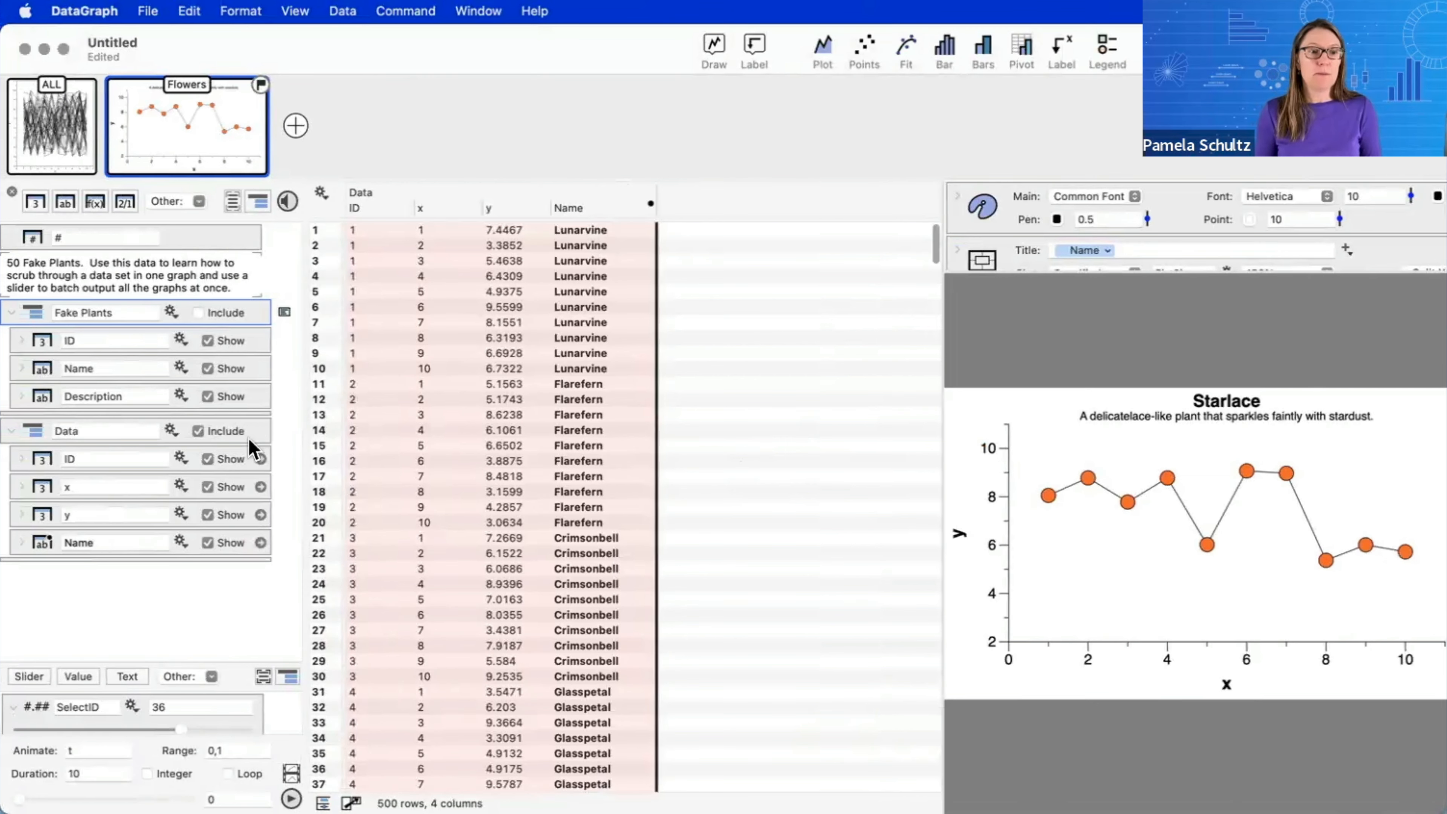
{"action": "left_click", "coordinate": [223, 317]}
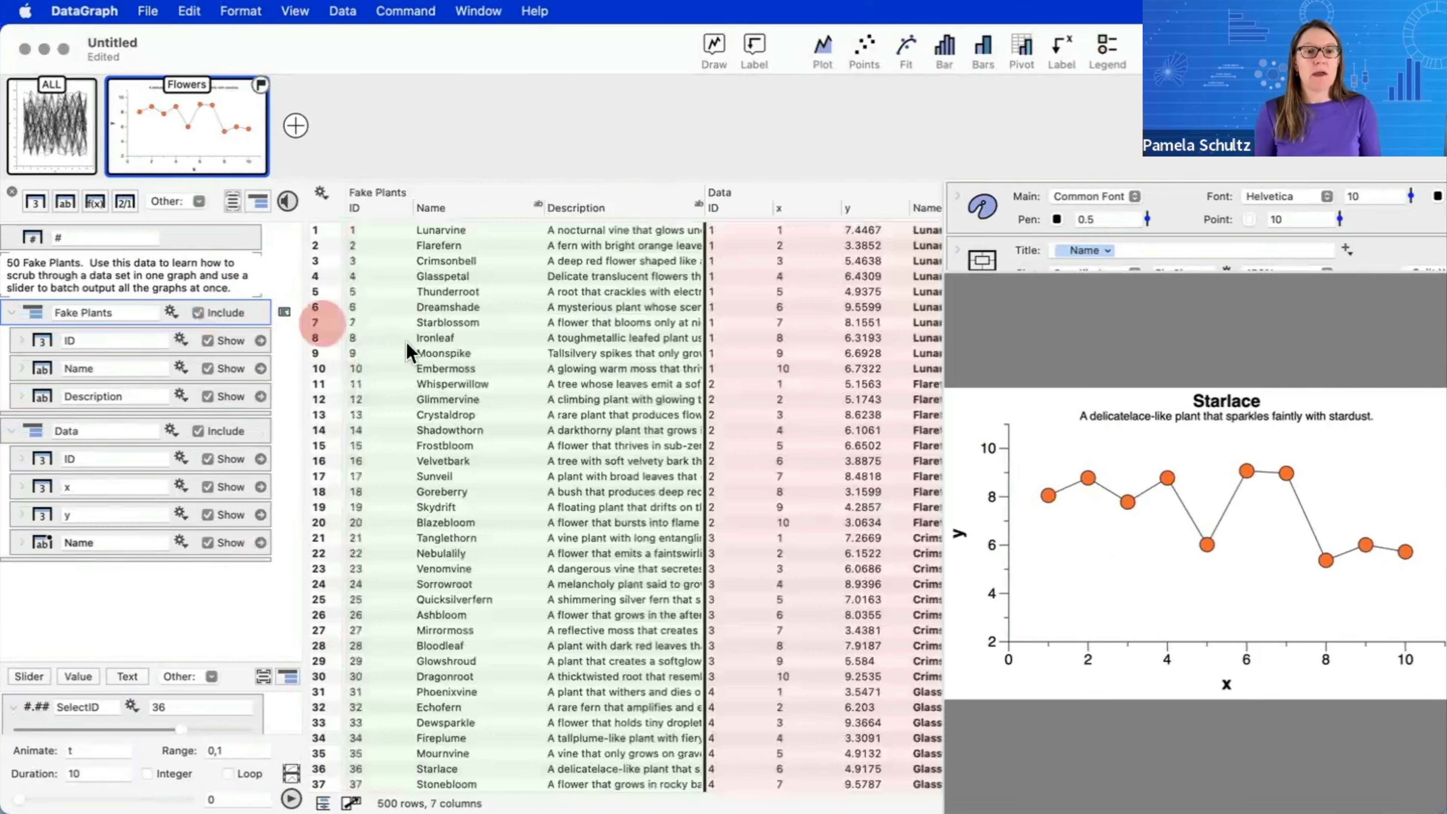
{"action": "left_click", "coordinate": [212, 433]}
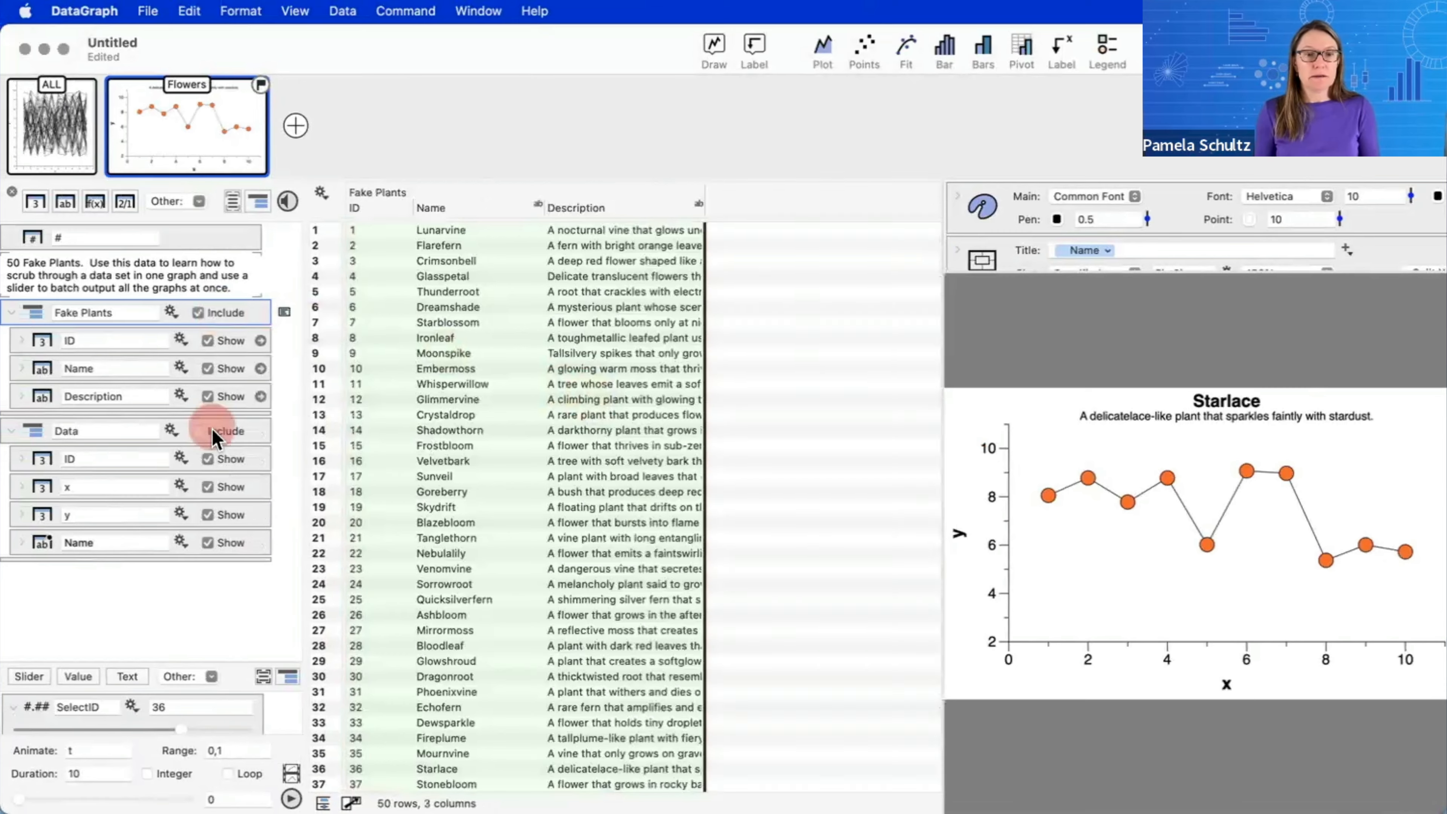
- Look through the Fake Plants rows to the end of the list and select the Nightveil row
{"action": "scroll", "coordinate": [613, 491], "scroll_direction": "down", "scroll_amount": 6}
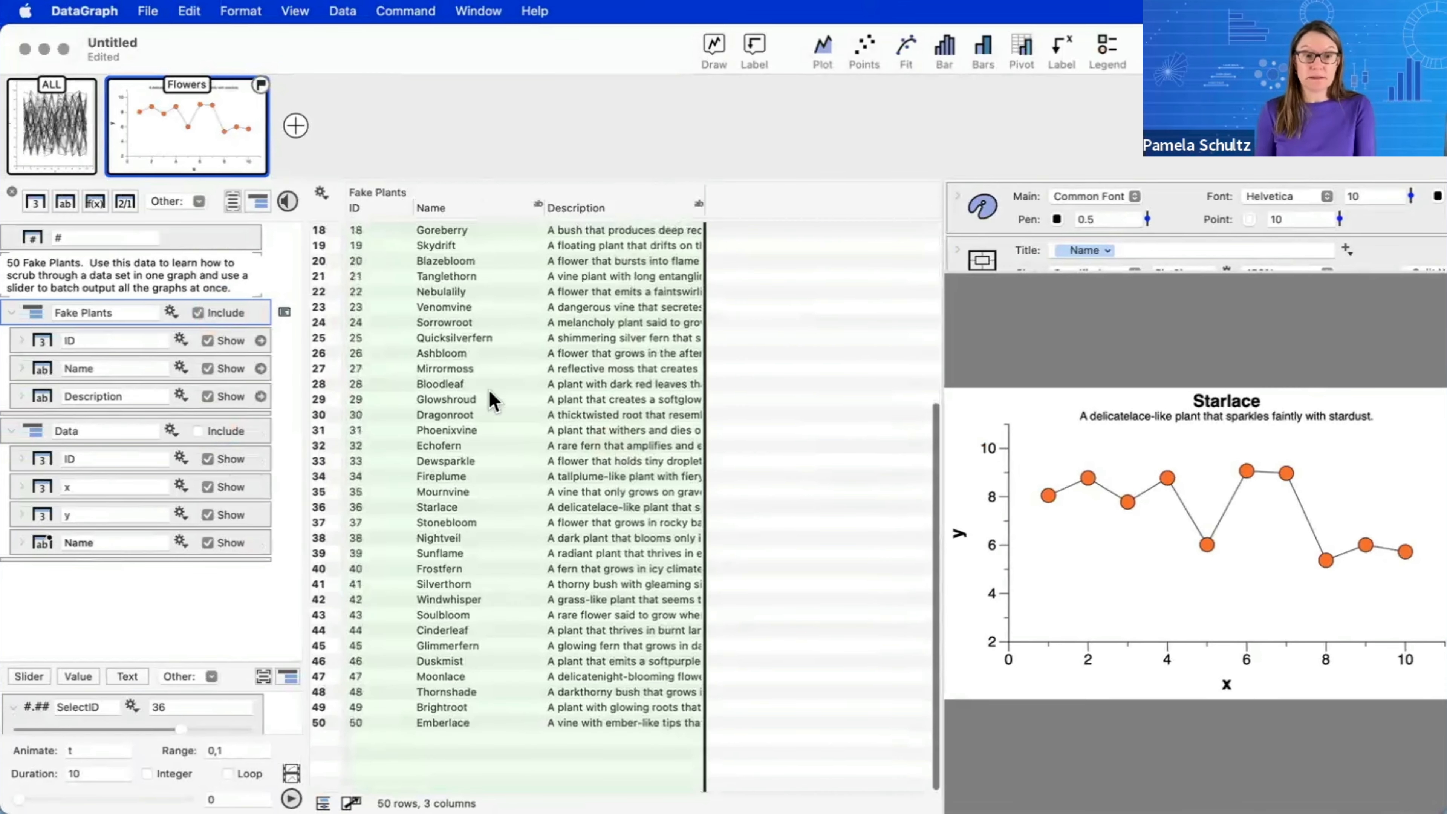
{"action": "left_click", "coordinate": [450, 540]}
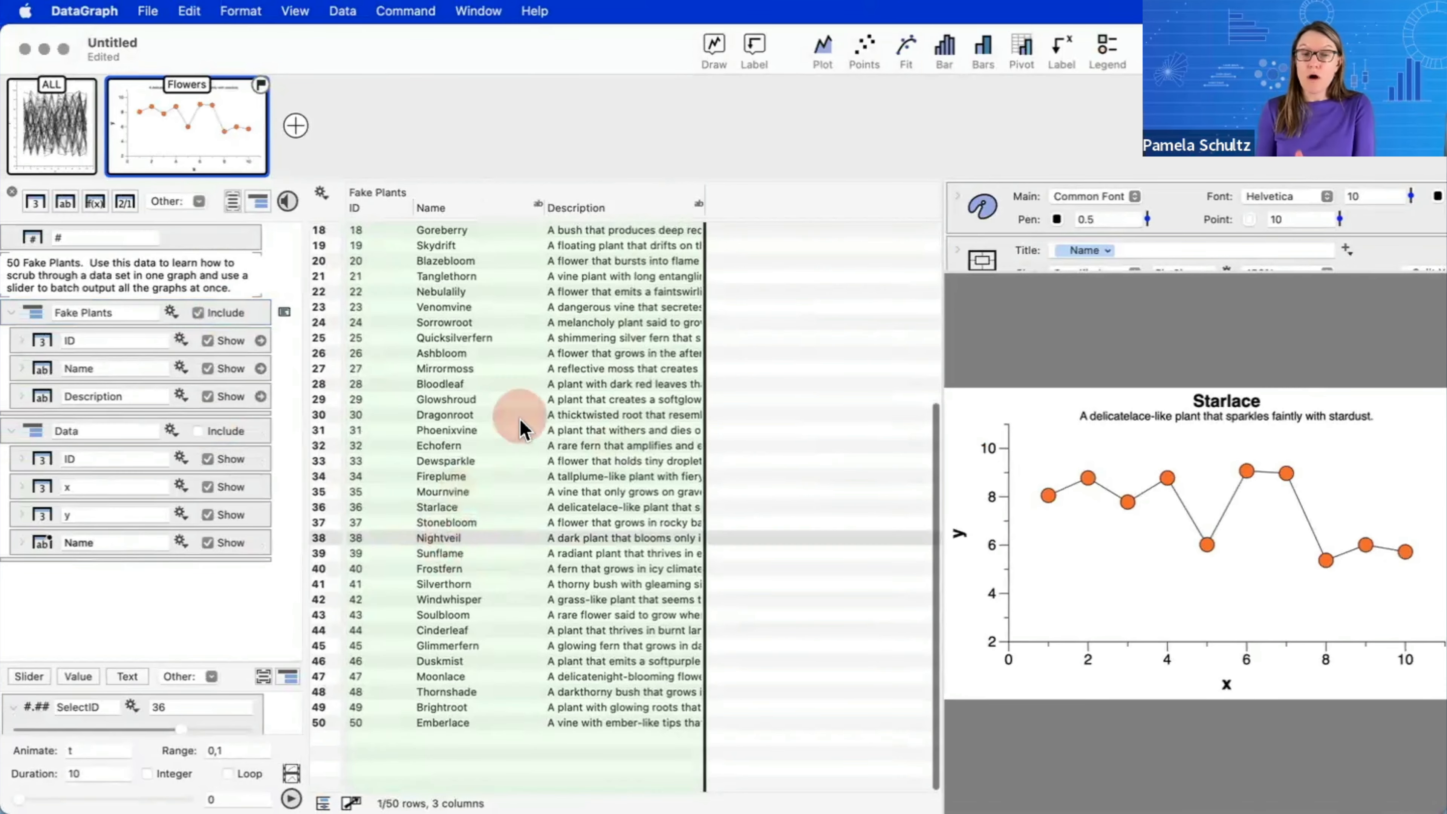
{"action": "scroll", "coordinate": [516, 426], "scroll_direction": "up", "scroll_amount": 6}
{"action": "scroll", "coordinate": [541, 576], "scroll_direction": "down", "scroll_amount": 6}
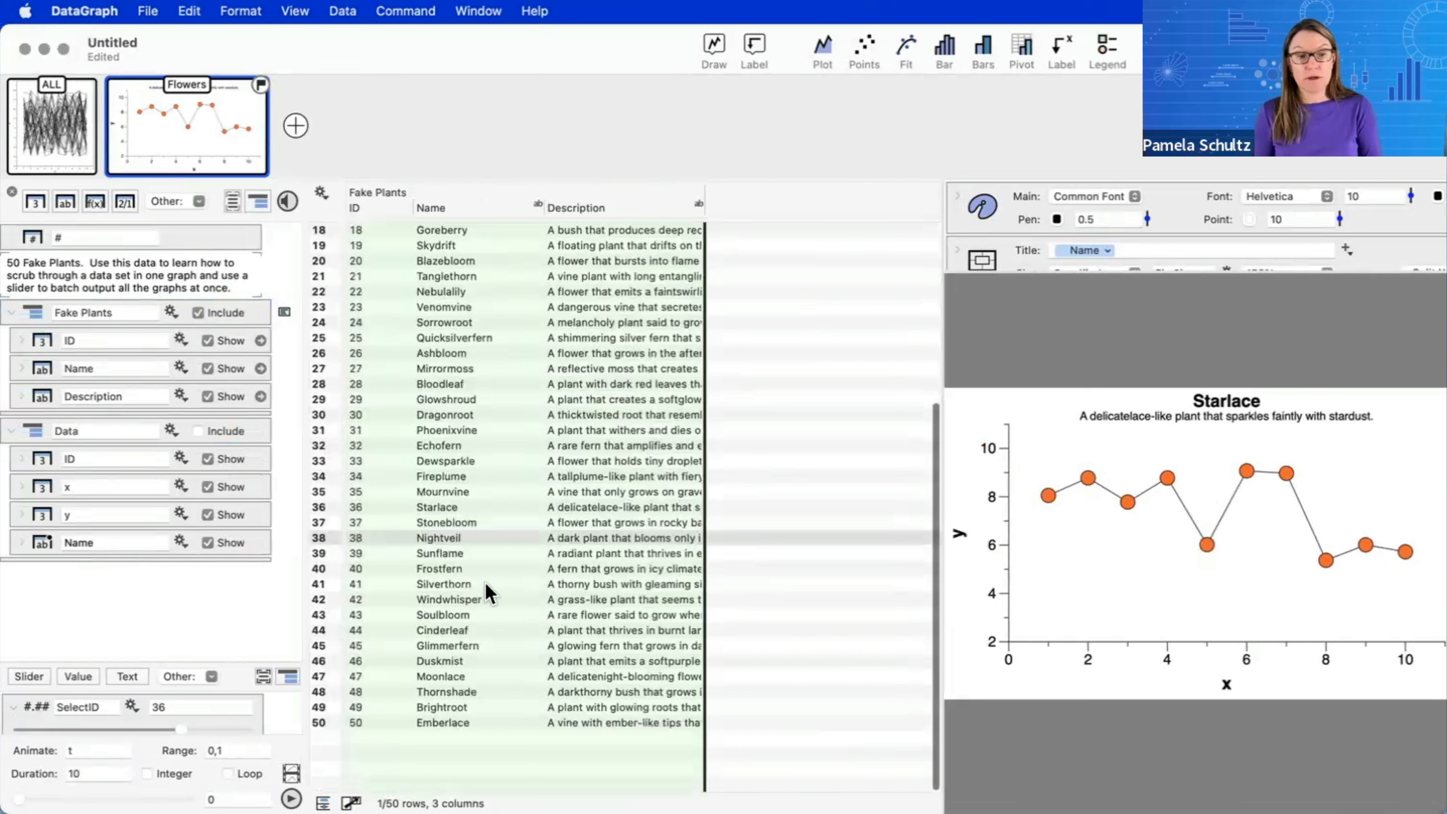
- Set the SelectID slider to 38, enlarge the variables list and set SelectID to 17
{"action": "mouse_move", "coordinate": [184, 732]}
{"action": "left_mouse_down"}
{"action": "mouse_move", "coordinate": [145, 734]}
{"action": "mouse_move", "coordinate": [192, 733]}
{"action": "left_mouse_up"}
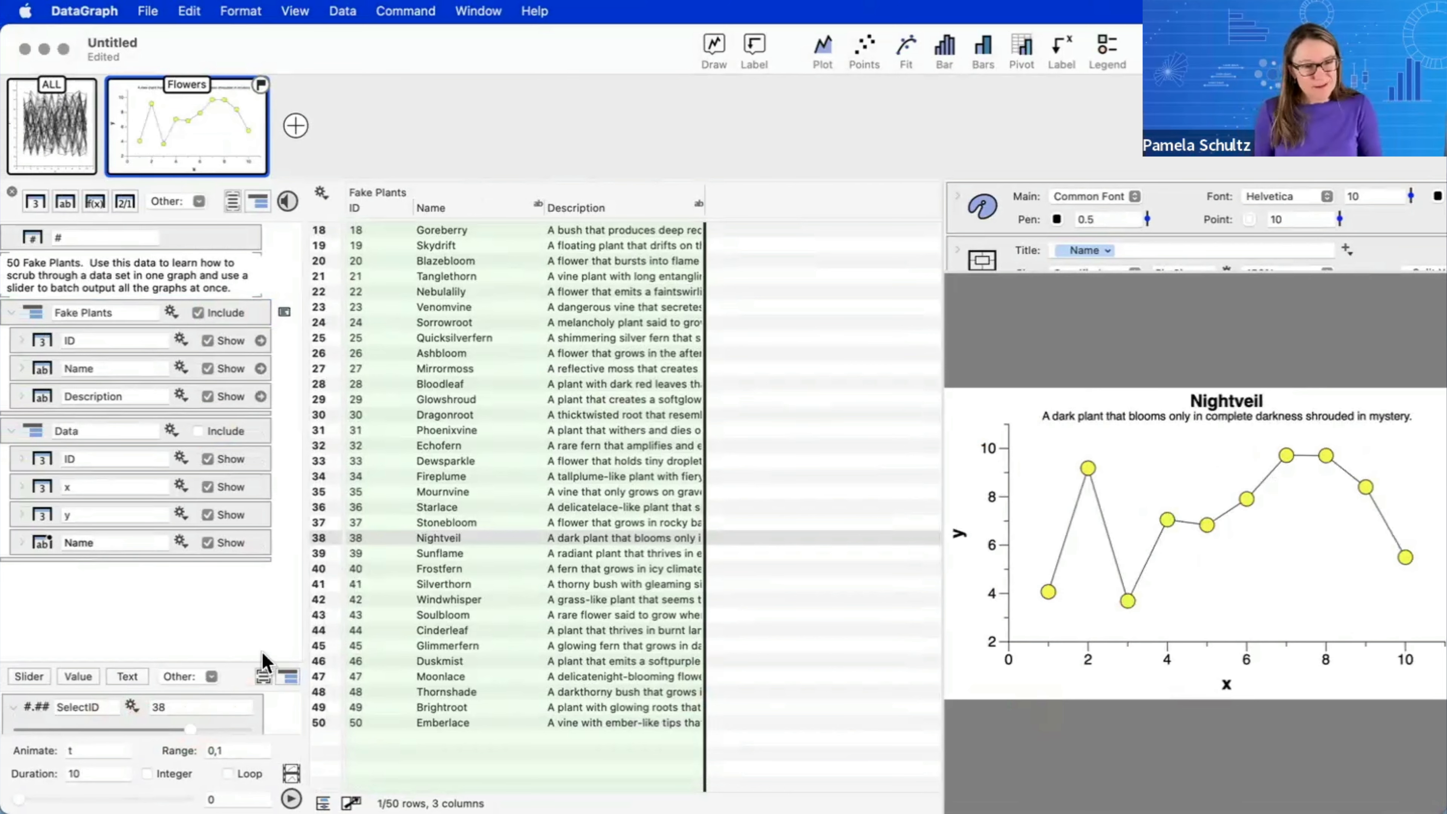
{"action": "left_click_drag", "start_coordinate": [245, 662], "coordinate": [243, 533]}
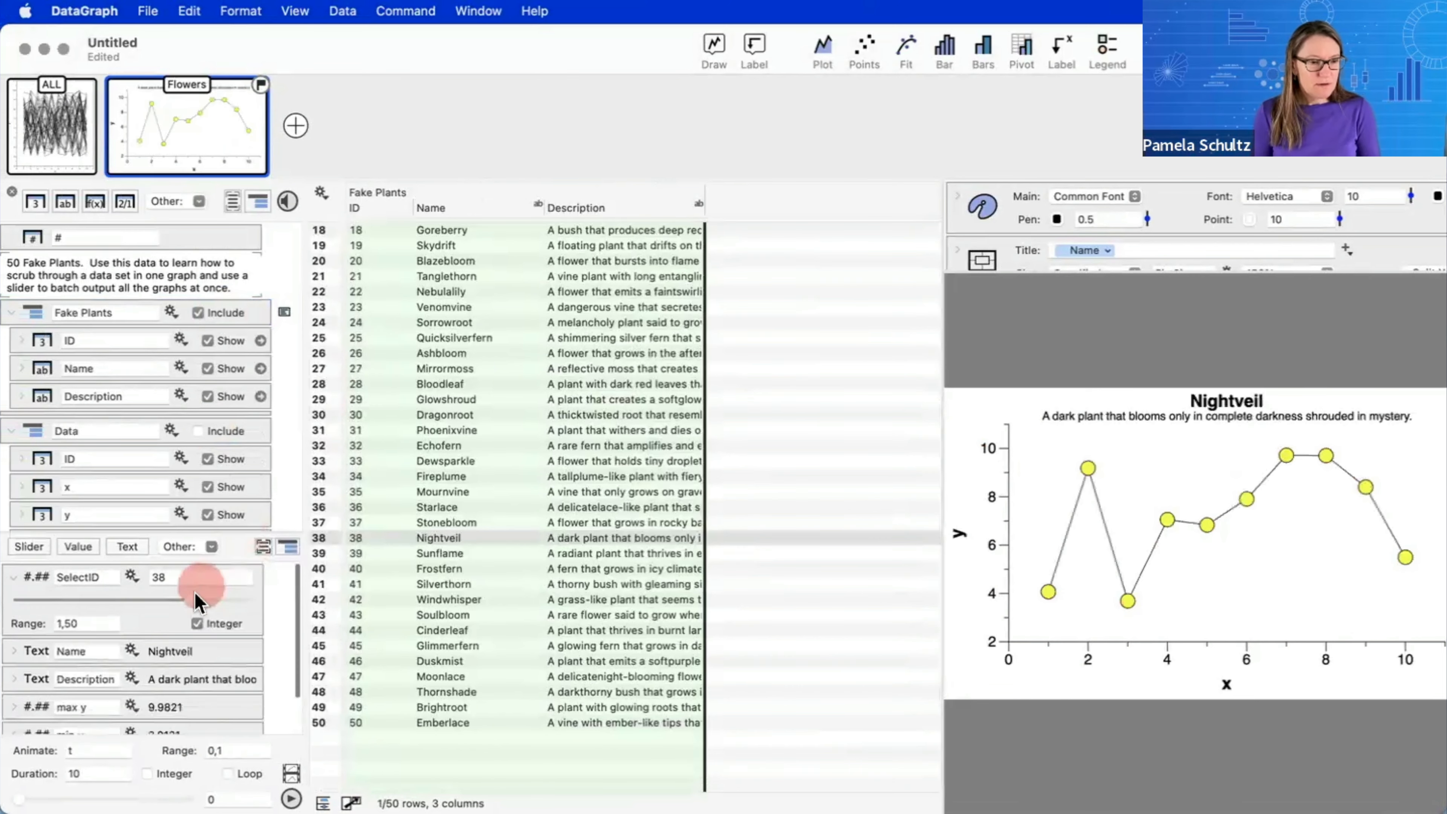
{"action": "left_click_drag", "start_coordinate": [196, 599], "coordinate": [94, 598]}
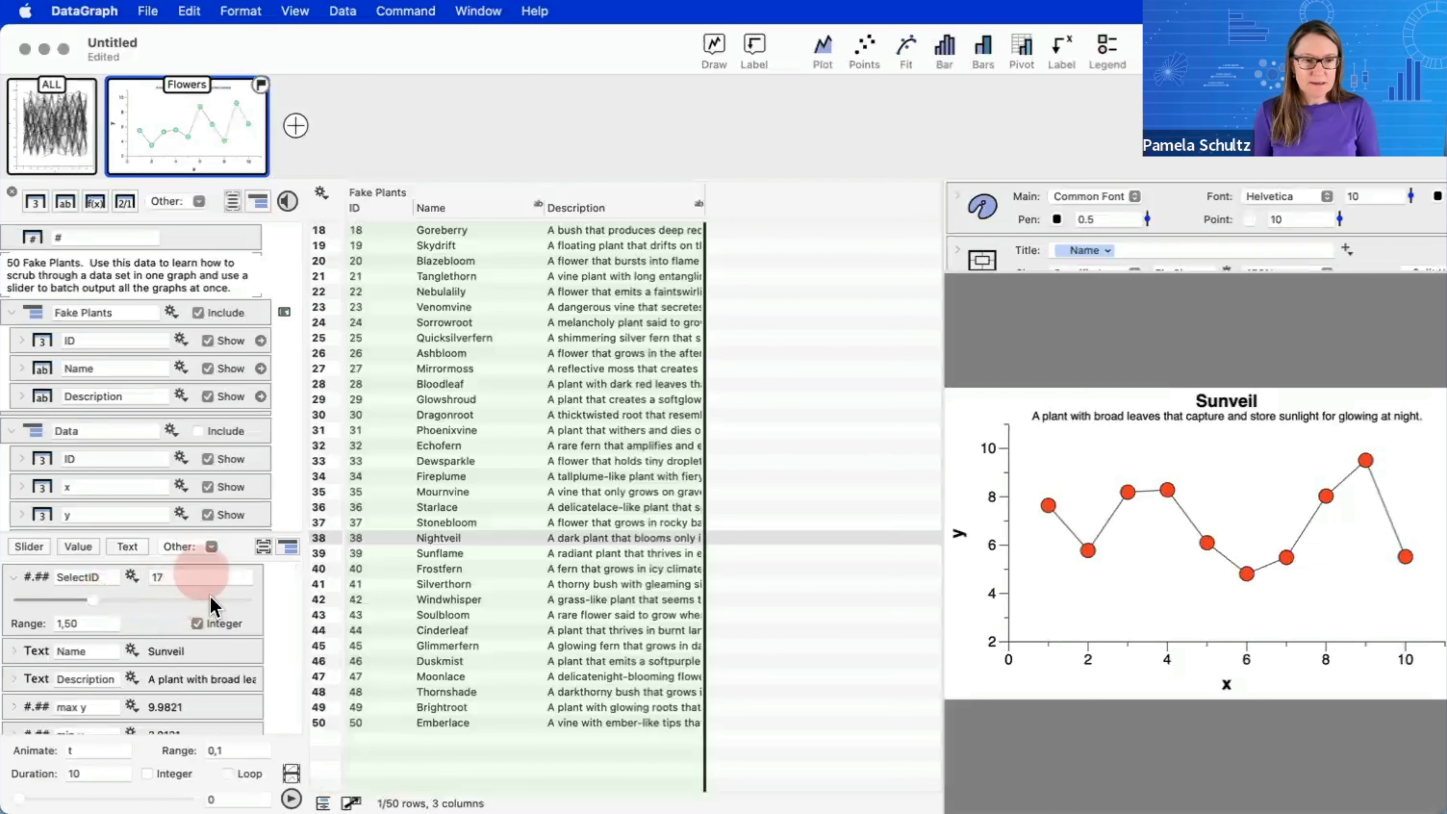
- Start exporting the current graph for all SelectID values and check the export options, keeping the PDF format
{"action": "left_click", "coordinate": [130, 576]}
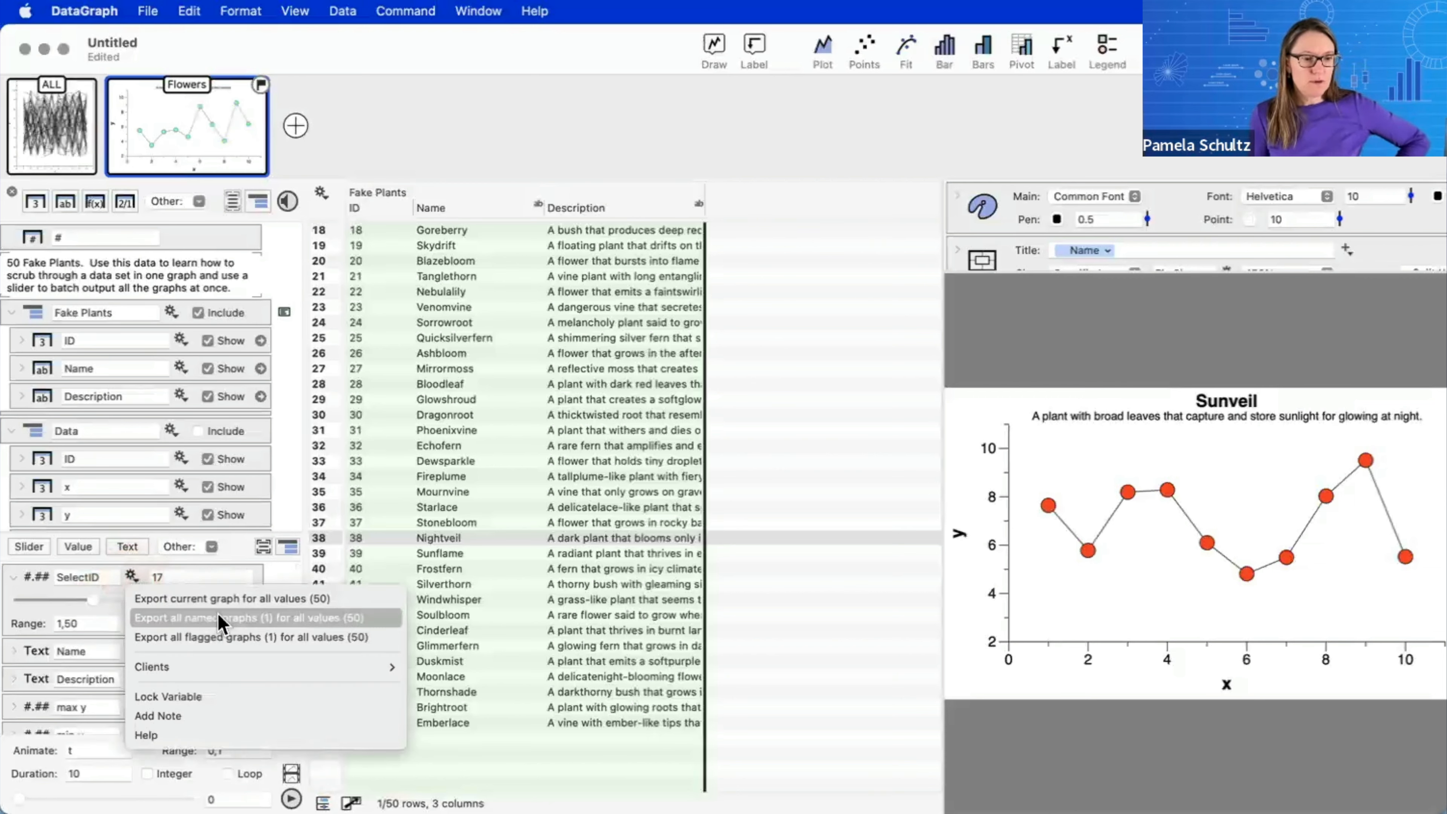
{"action": "left_click", "coordinate": [131, 574]}
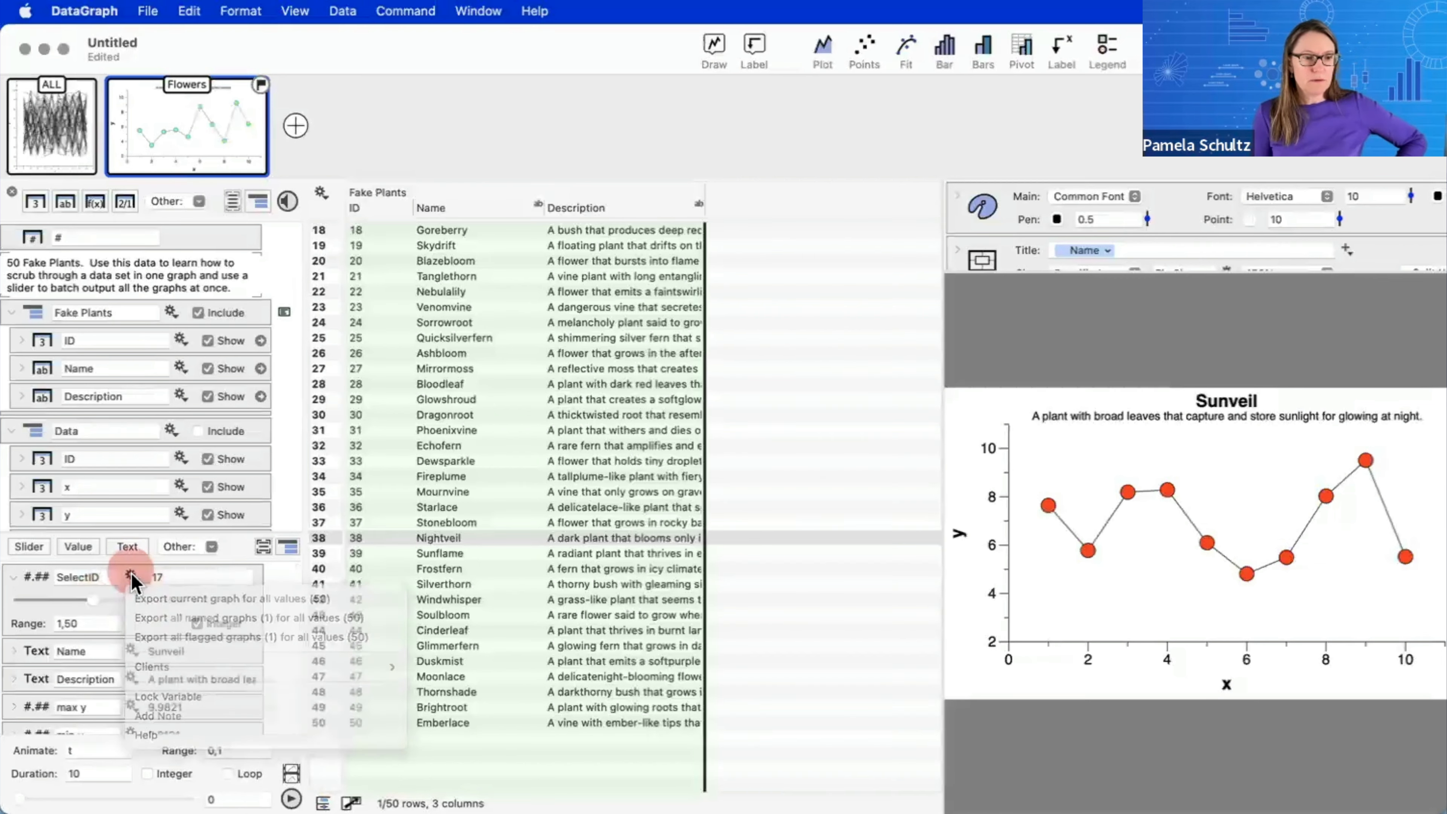
{"action": "left_click", "coordinate": [132, 575]}
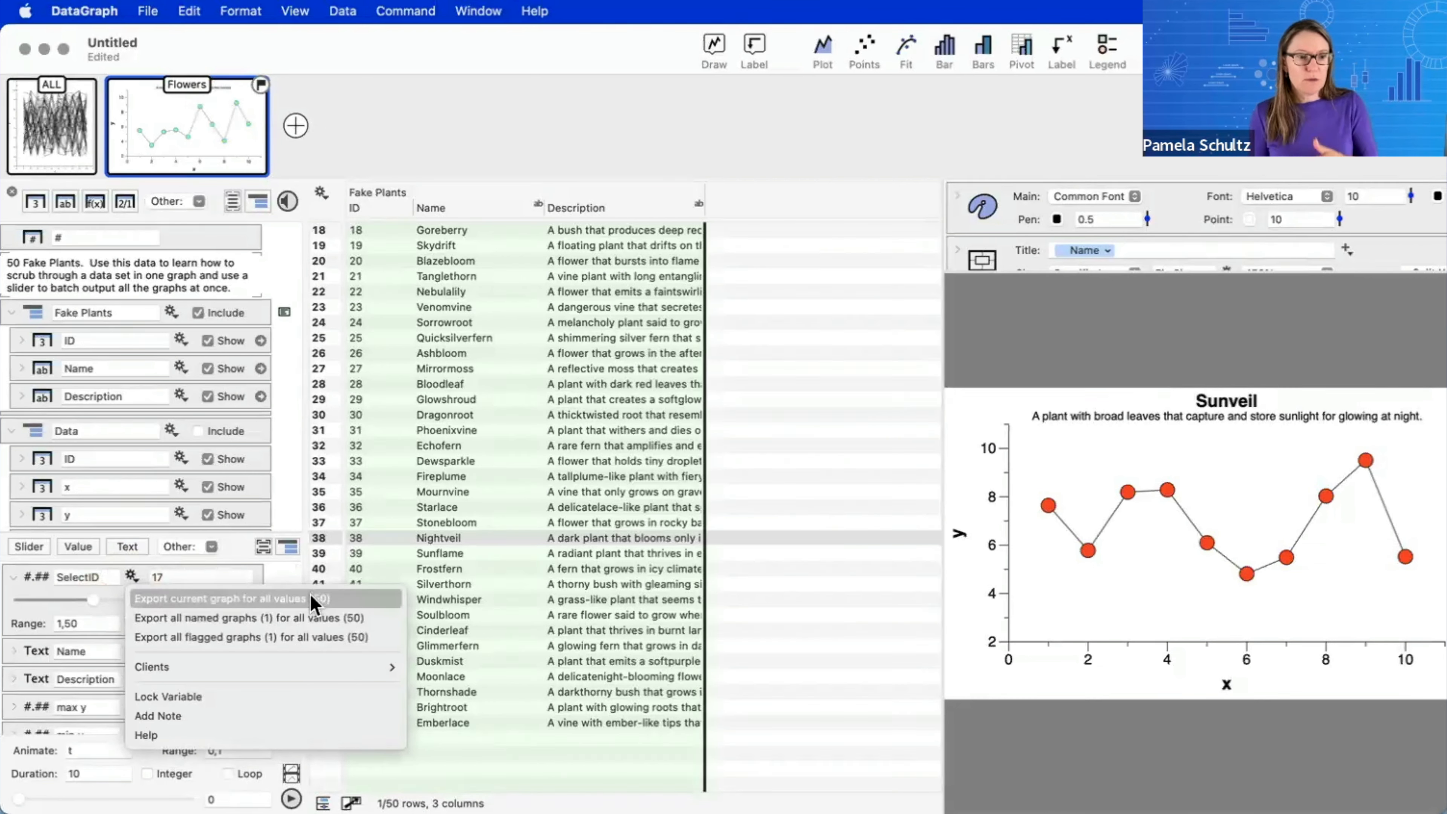
{"action": "left_click", "coordinate": [278, 602]}
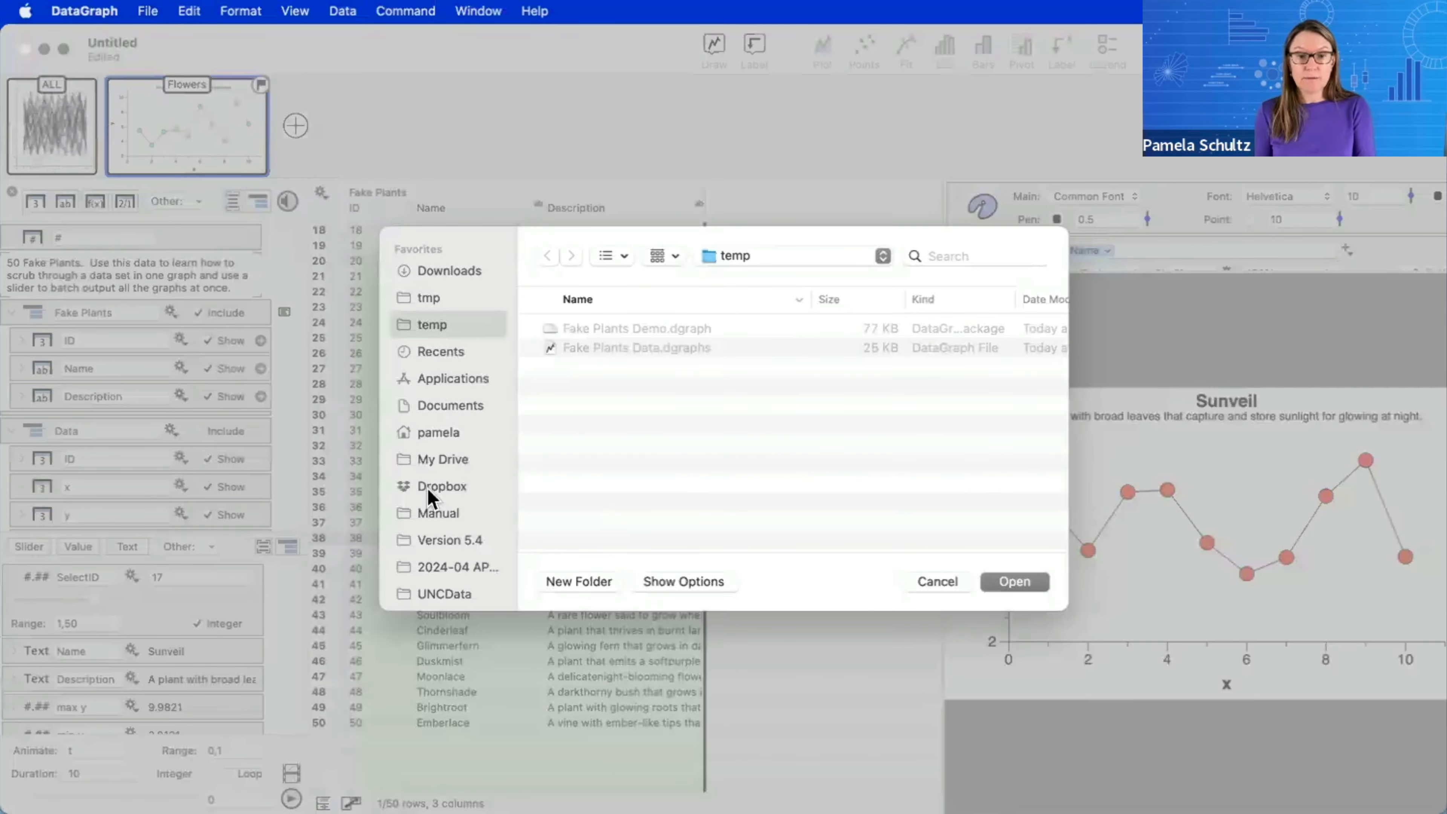
{"action": "left_click", "coordinate": [687, 583]}
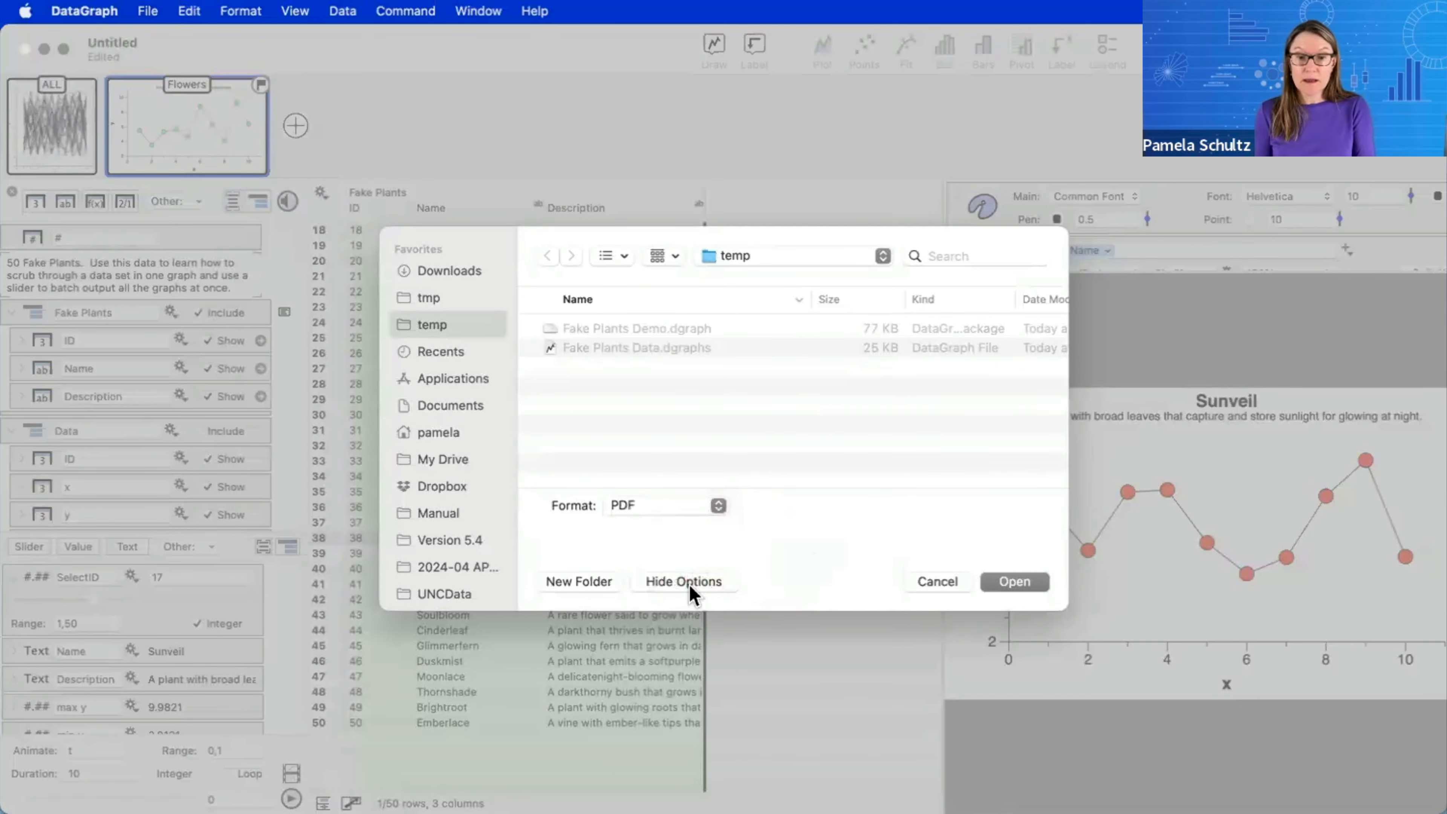
{"action": "left_click", "coordinate": [689, 587]}
{"action": "left_click", "coordinate": [692, 583]}
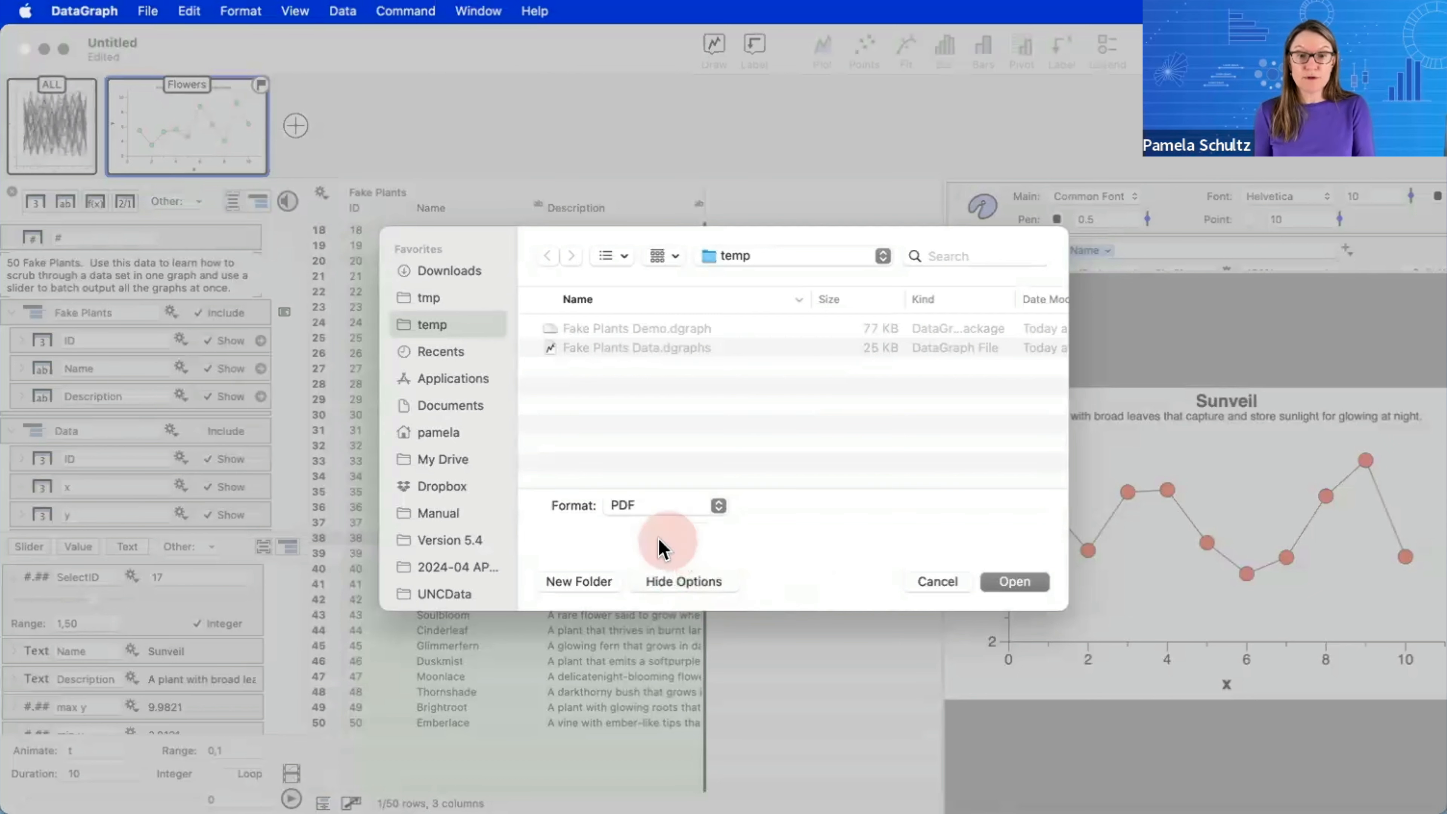
{"action": "left_click", "coordinate": [659, 507]}
{"action": "left_click", "coordinate": [661, 509]}
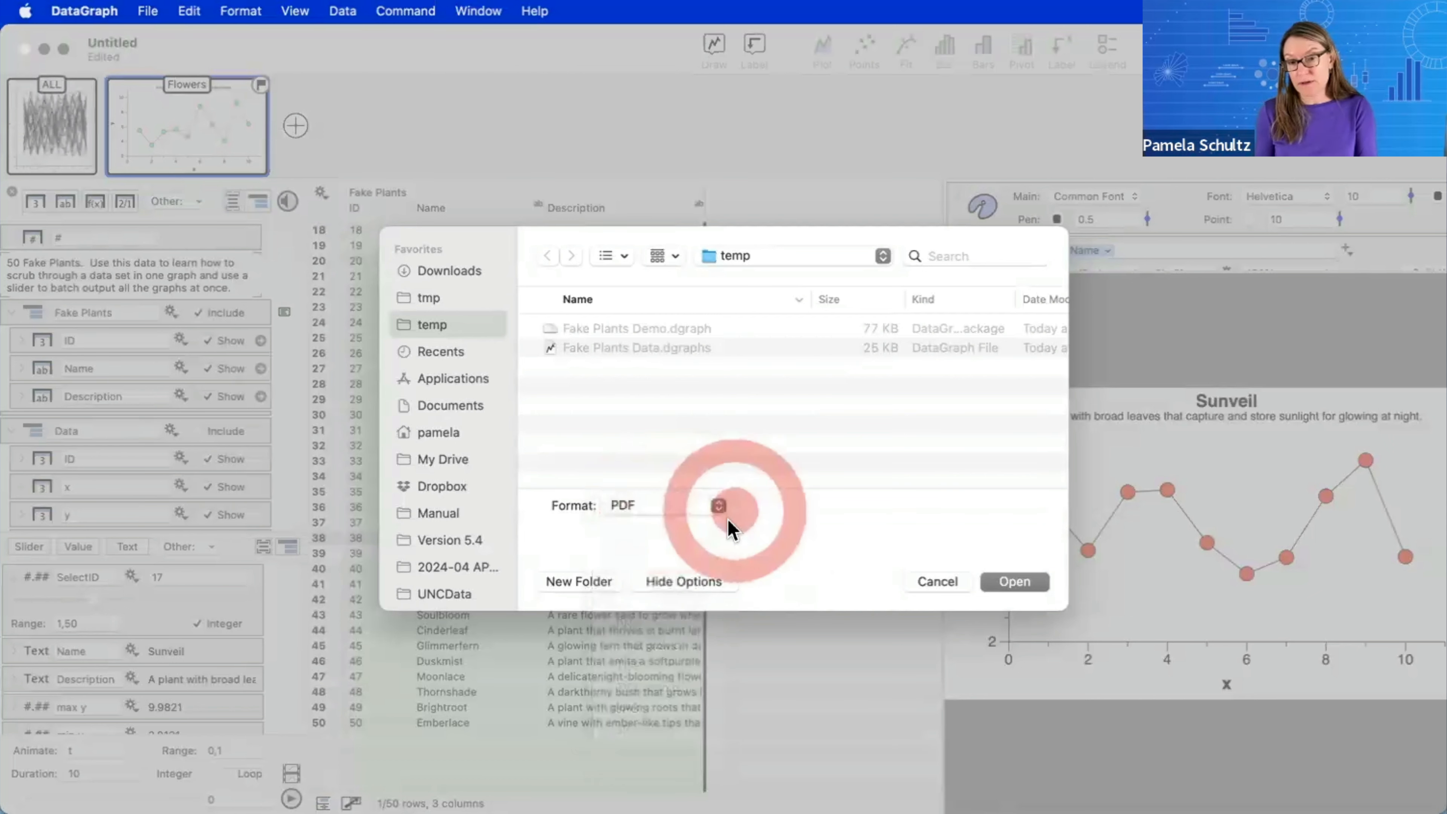
{"action": "left_click", "coordinate": [714, 578]}
{"action": "left_click", "coordinate": [991, 582]}
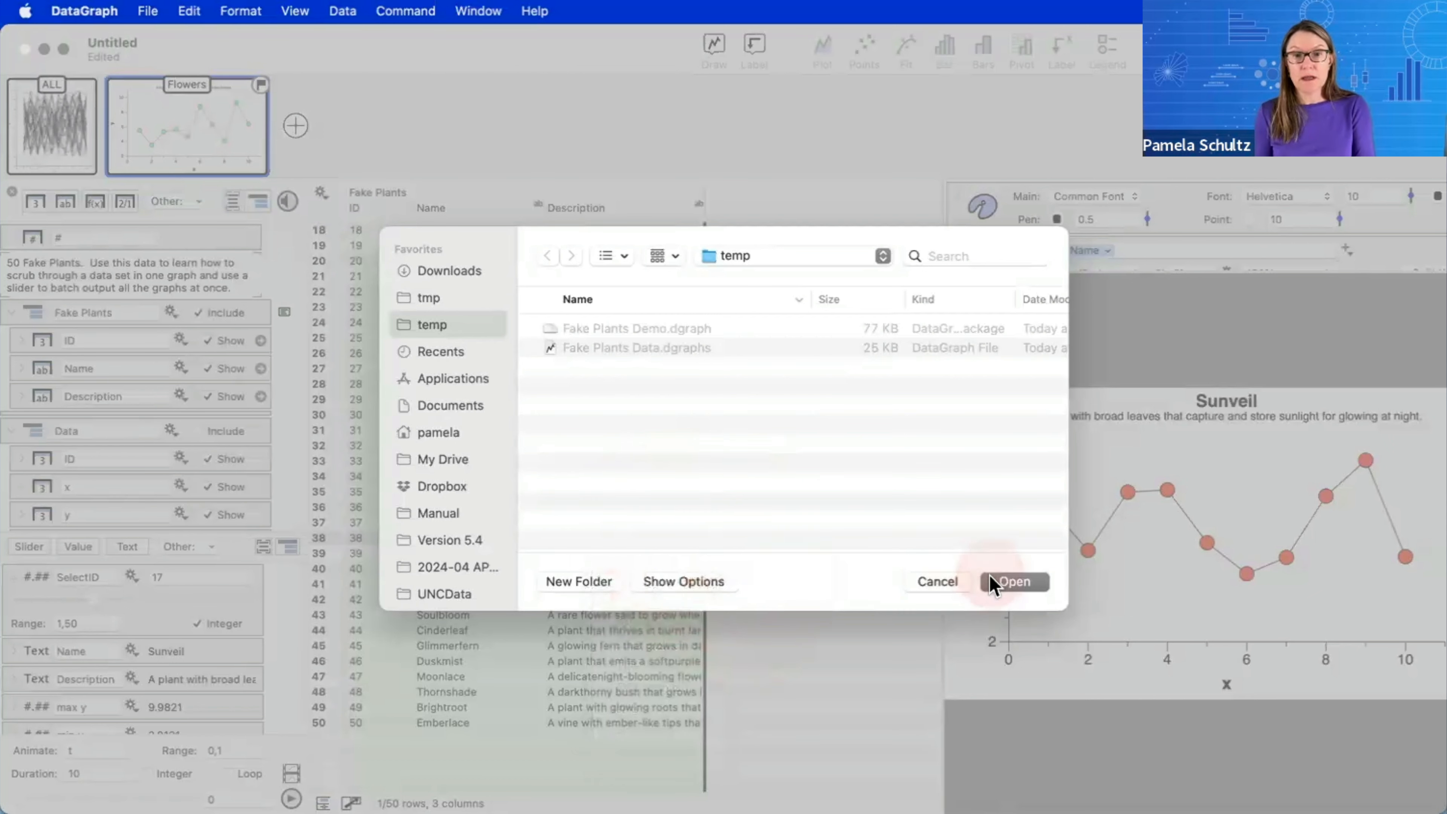
- Create a folder named Batch inside temp and export the graphs into it
{"action": "left_click", "coordinate": [580, 582]}
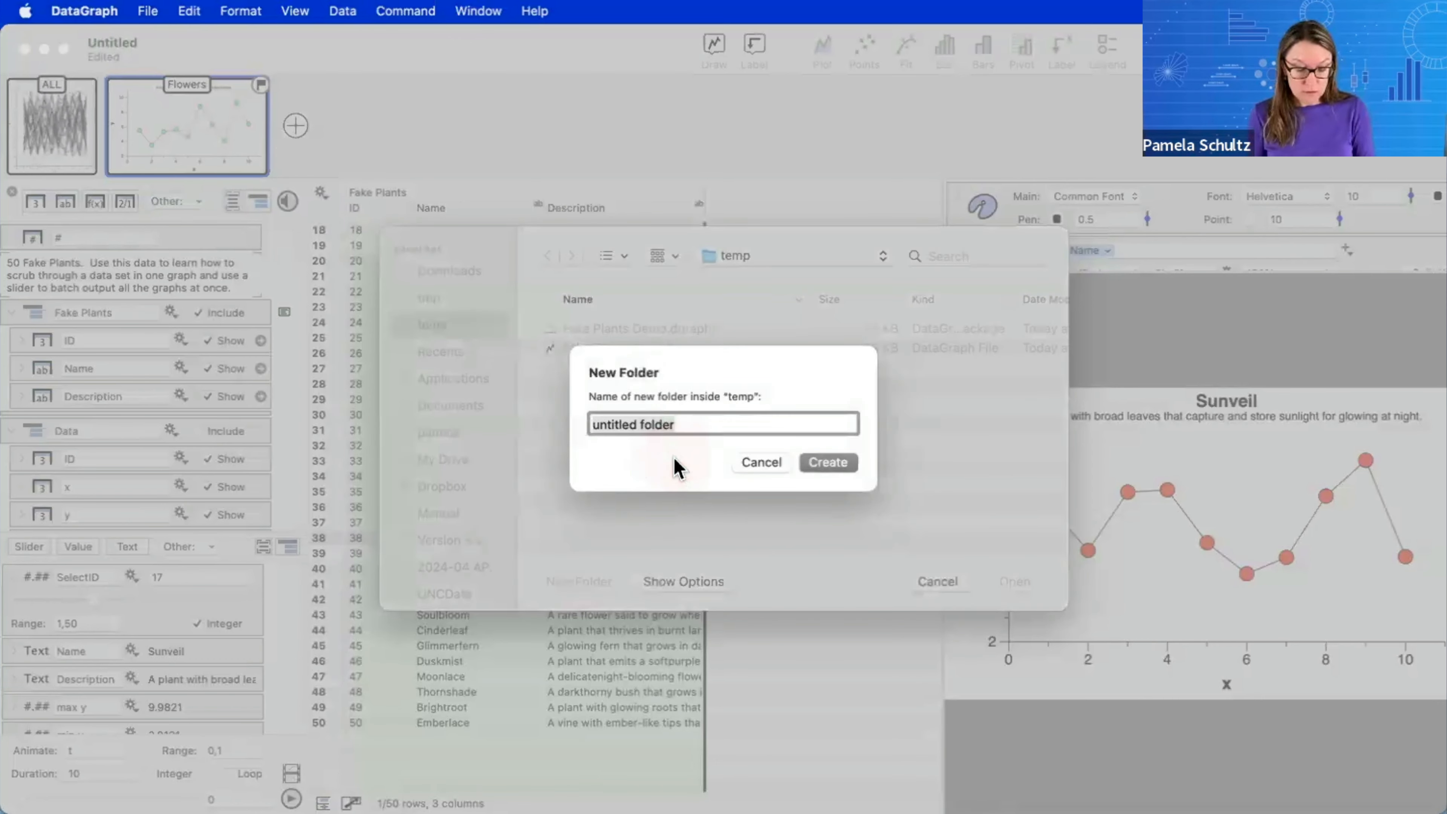
{"action": "type", "text": "Batch"}
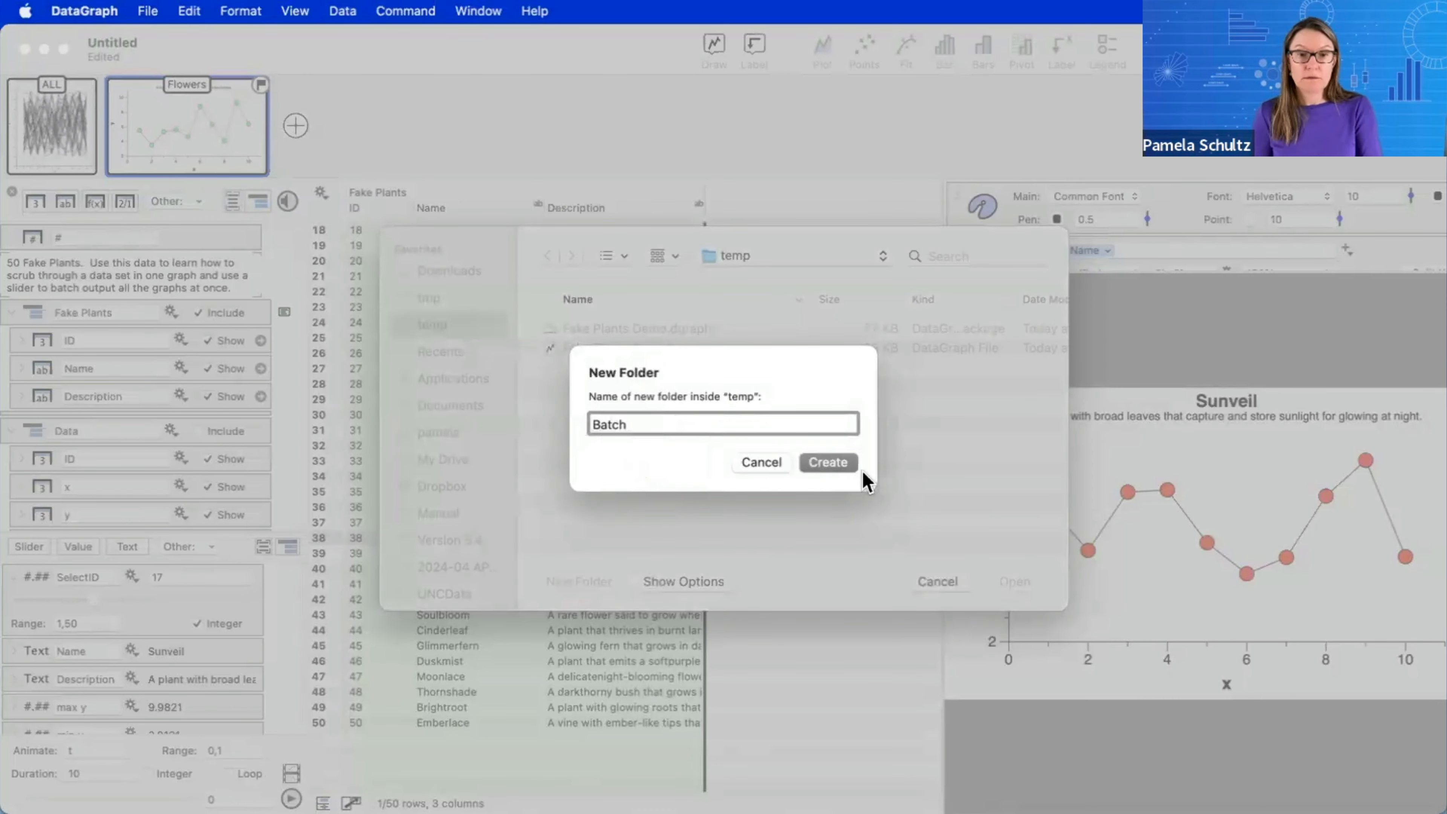
{"action": "left_click", "coordinate": [829, 462]}
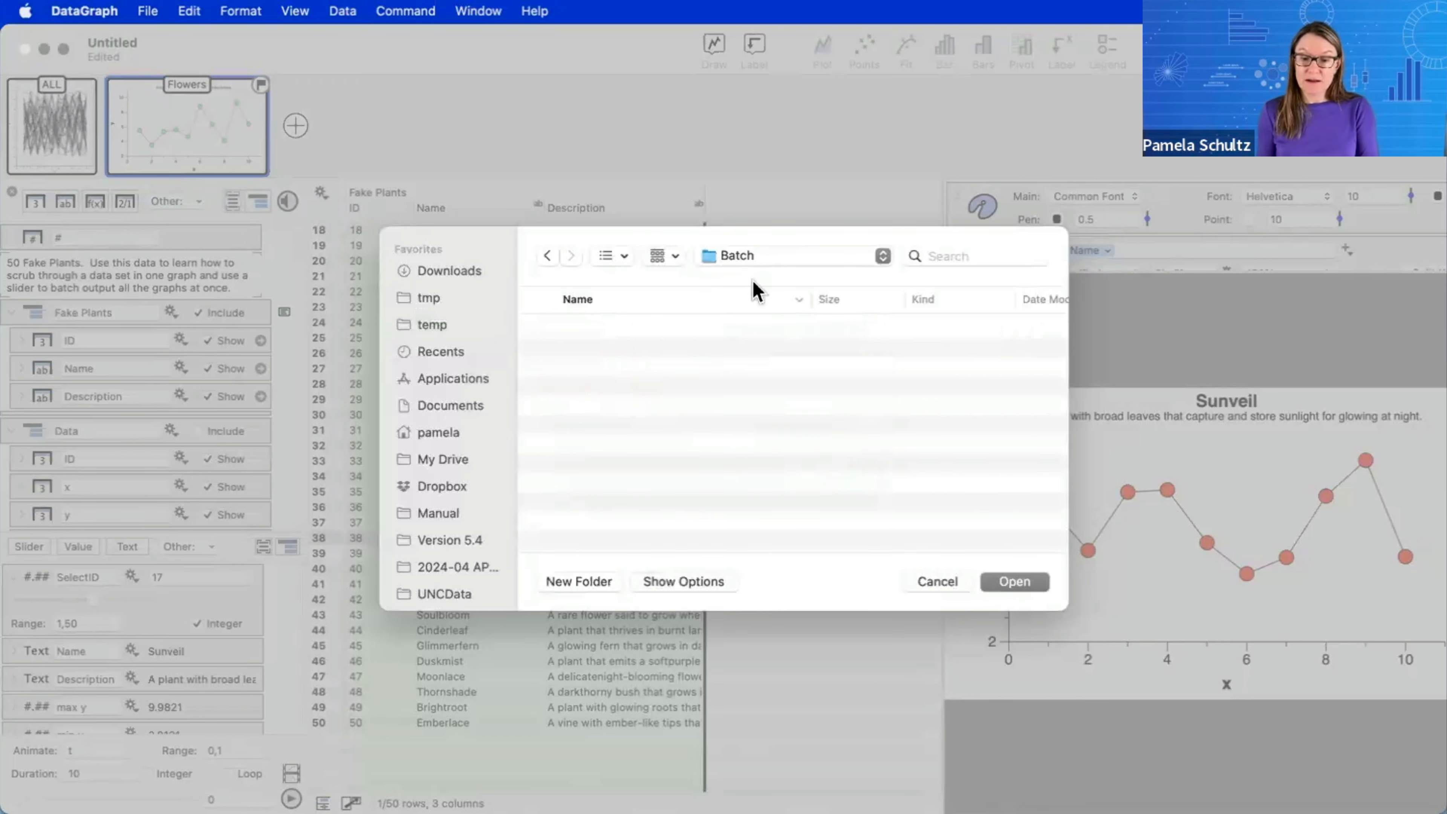
{"action": "left_click", "coordinate": [1015, 582]}
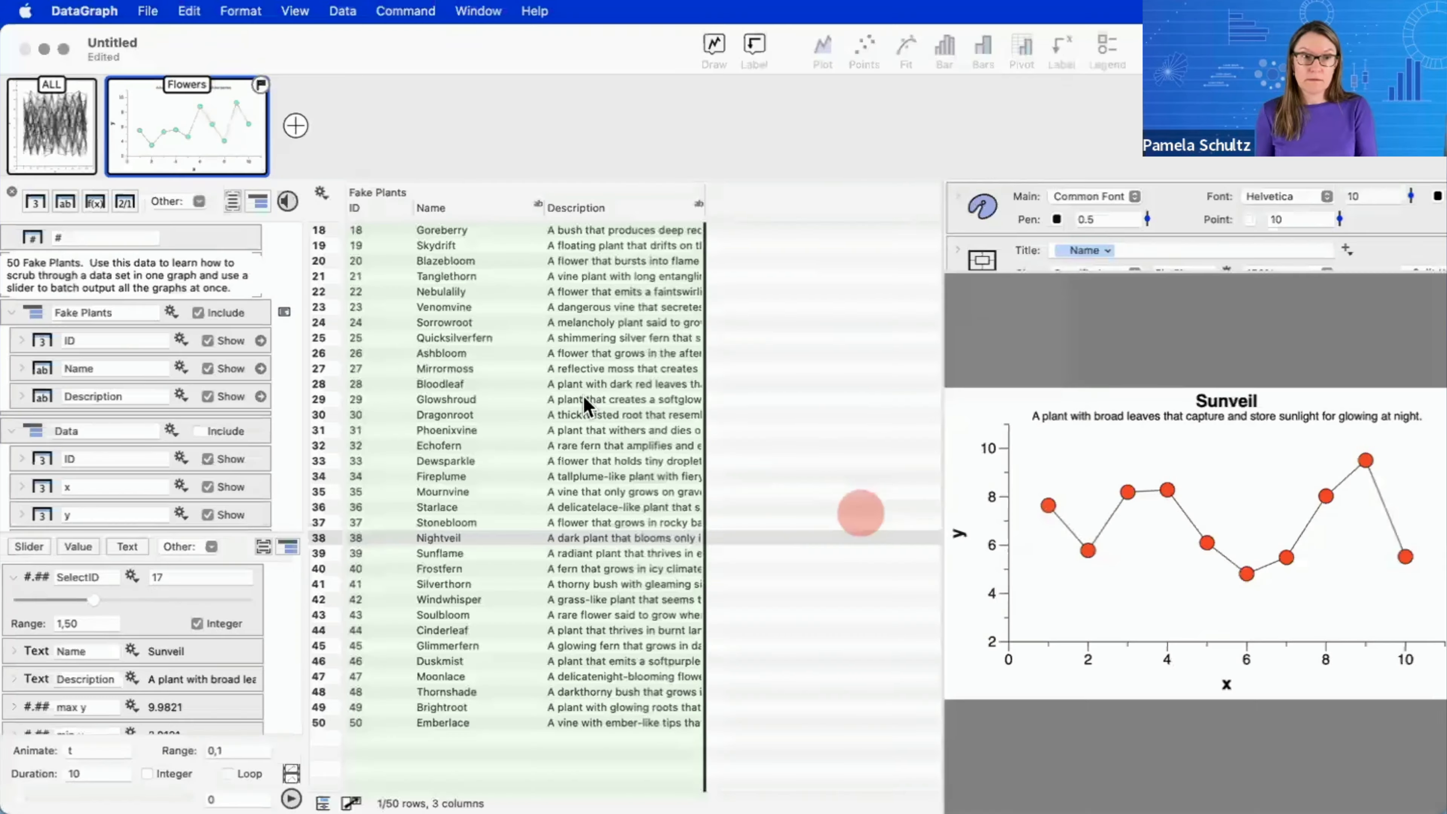
- Switch to Finder, reposition its window and expand the Batch folder to look through the exported Flowers PDF files
{"action": "mouse_move", "coordinate": [215, 786]}
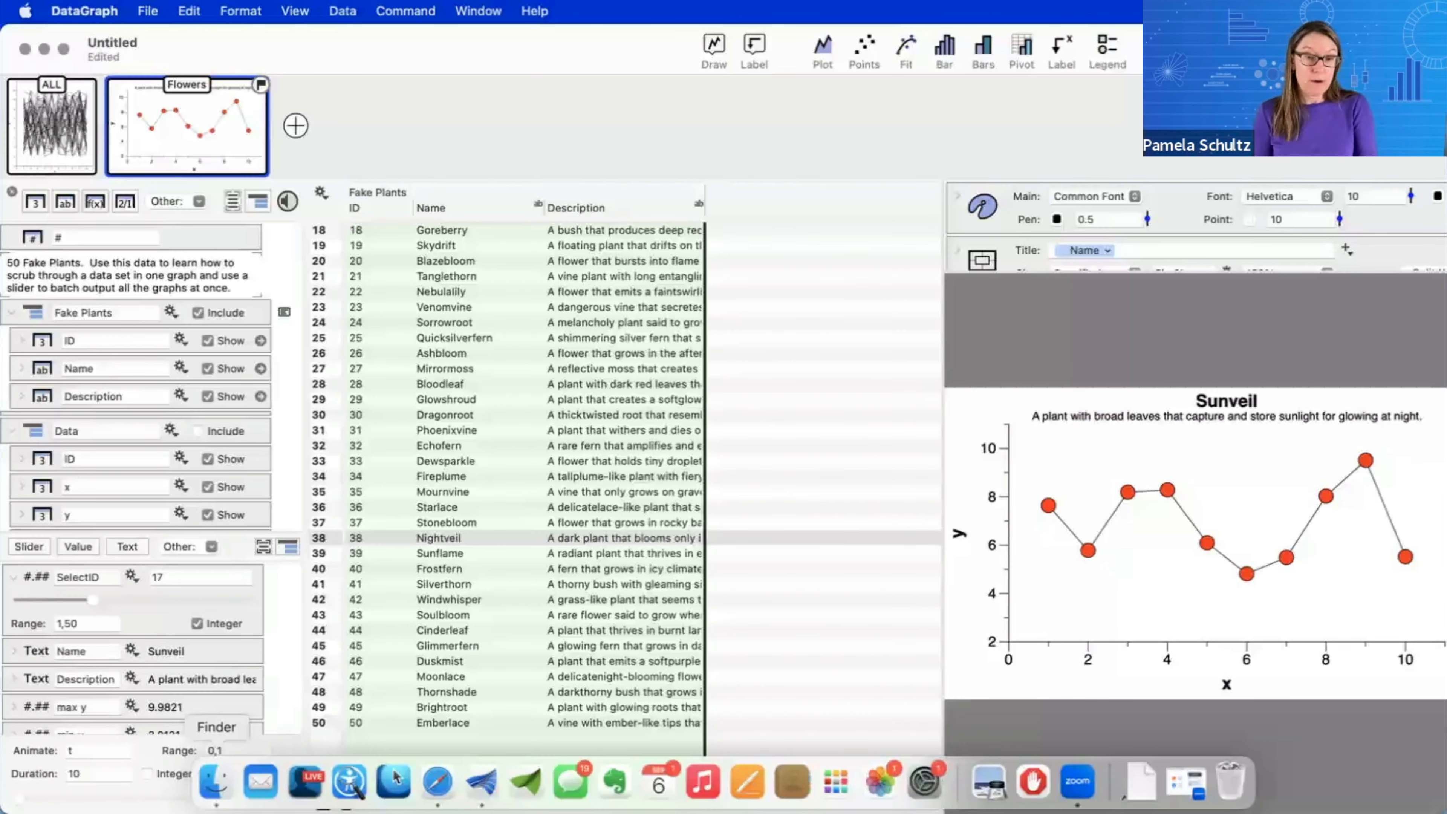
{"action": "left_click", "coordinate": [216, 782]}
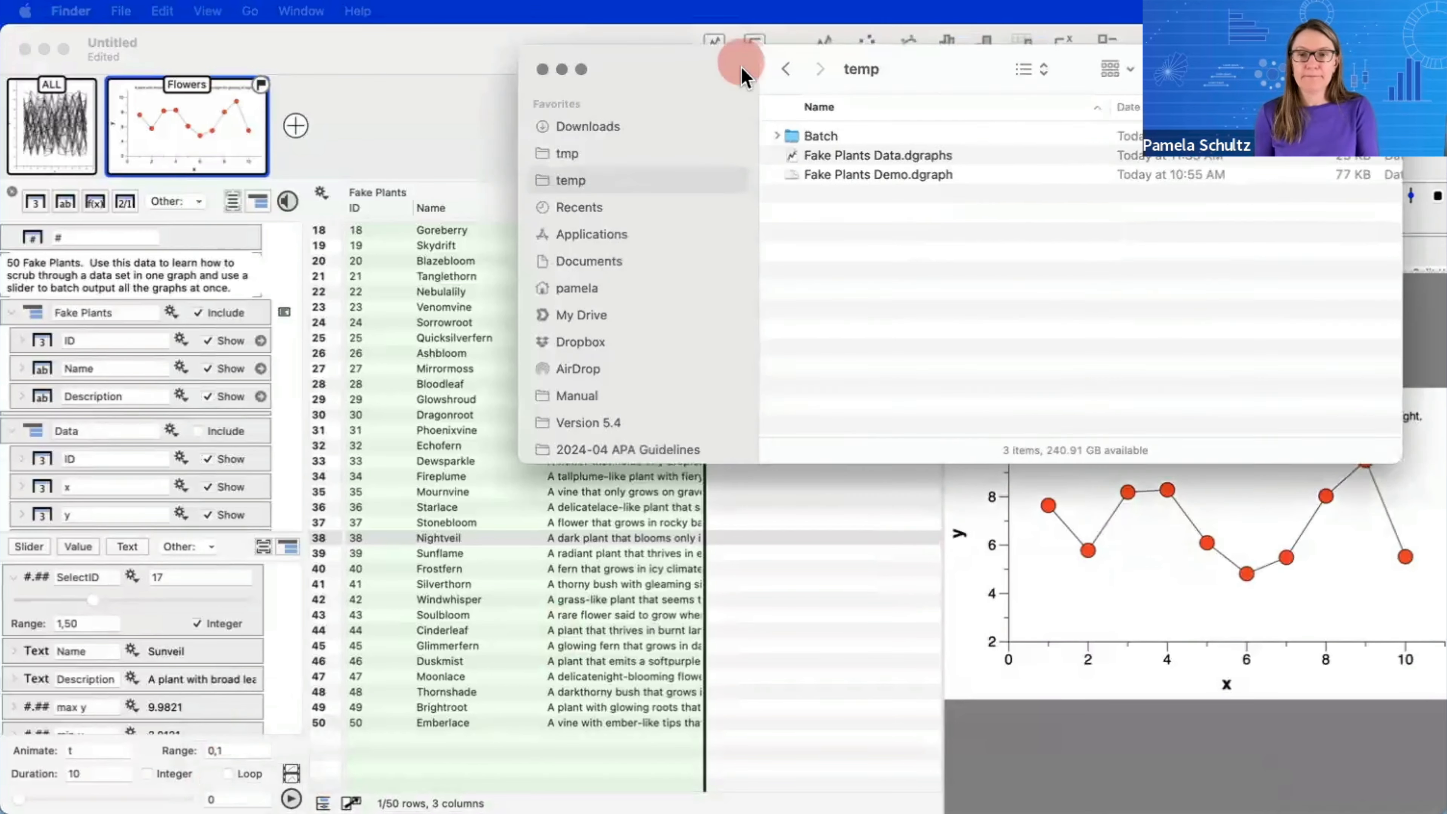
{"action": "left_click_drag", "start_coordinate": [737, 54], "coordinate": [416, 236]}
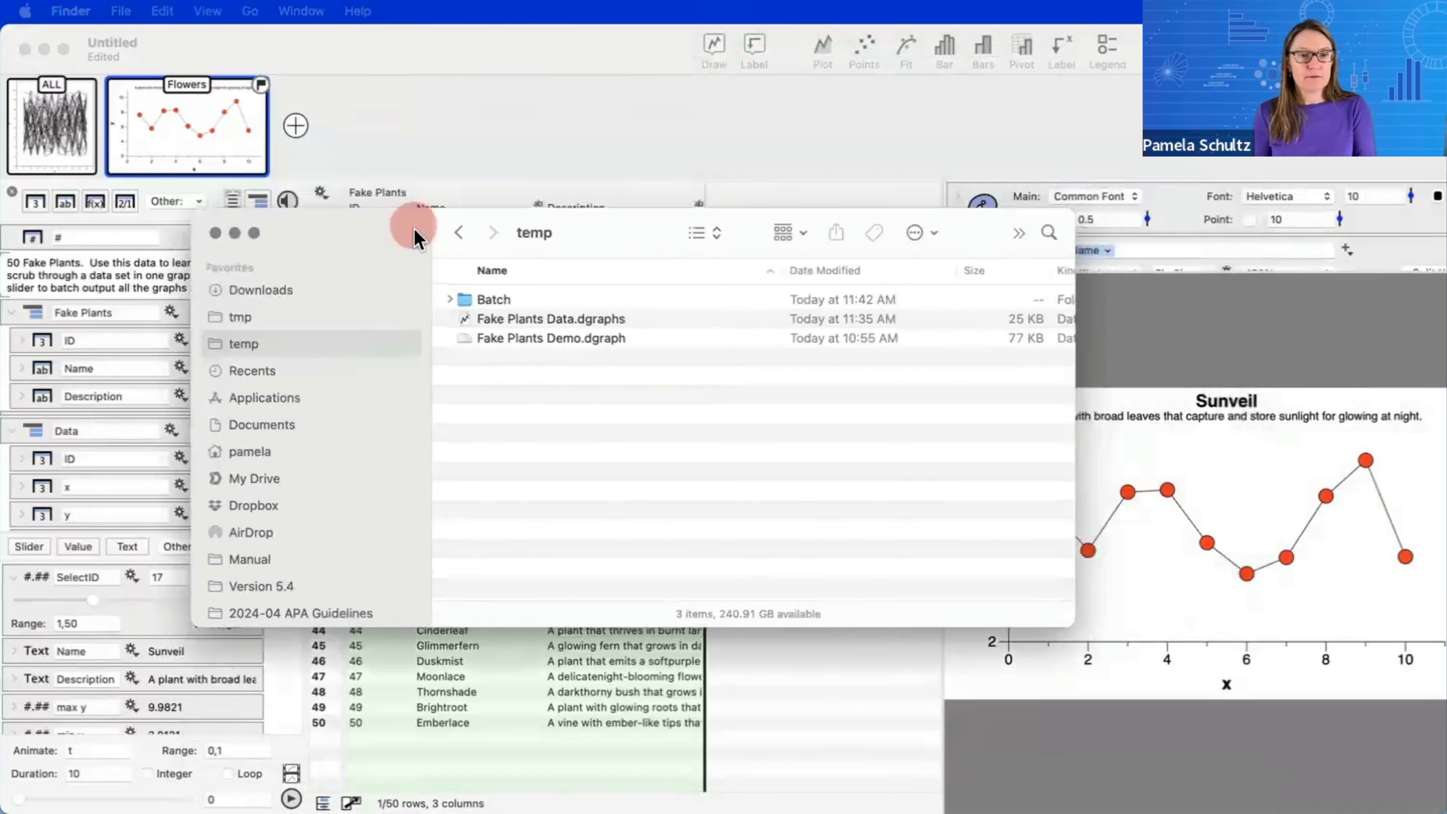
{"action": "left_click", "coordinate": [450, 300]}
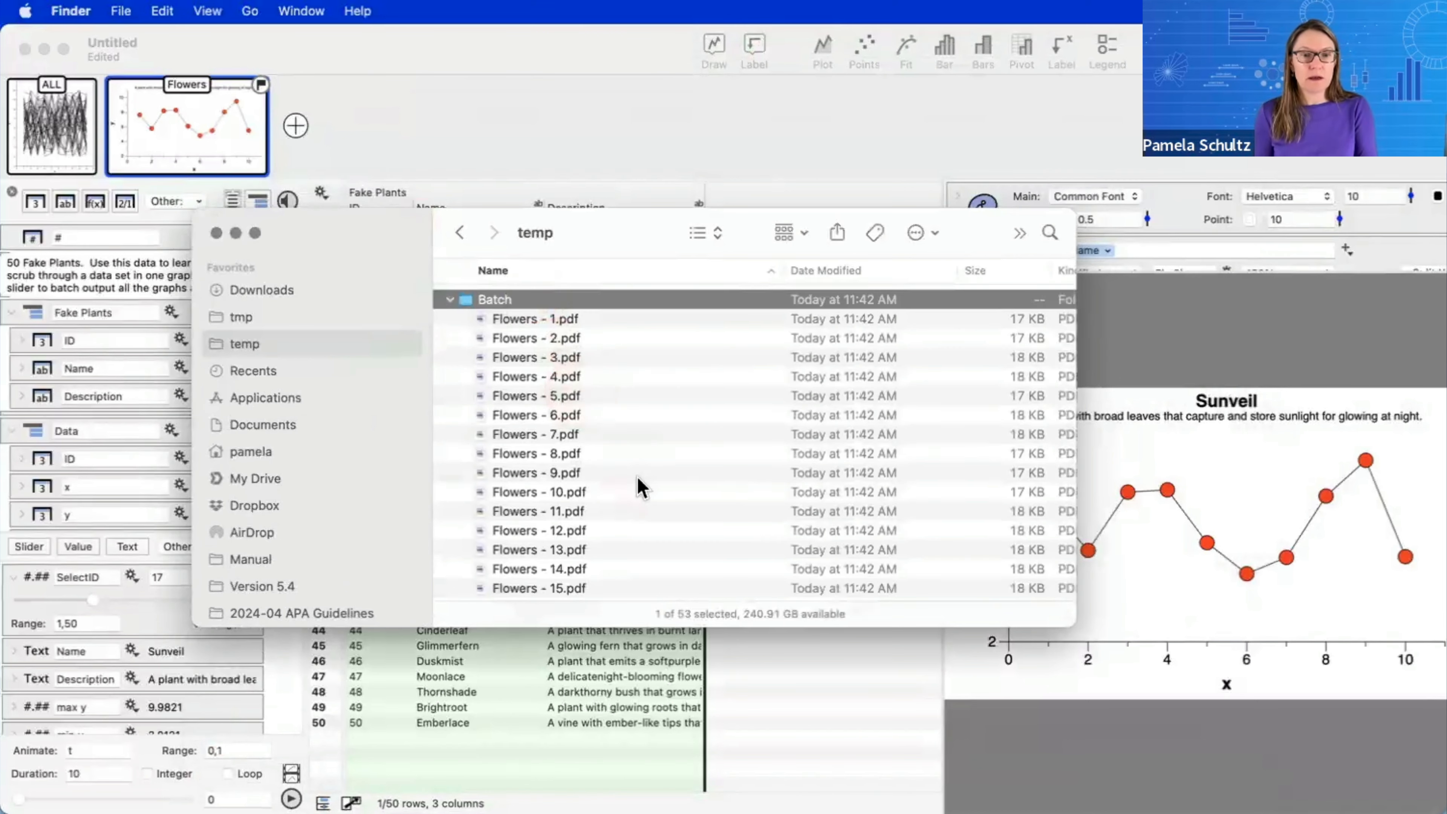
{"action": "scroll", "coordinate": [637, 486], "scroll_direction": "down", "scroll_amount": 10}
{"action": "scroll", "coordinate": [638, 479], "scroll_direction": "down", "scroll_amount": 5}
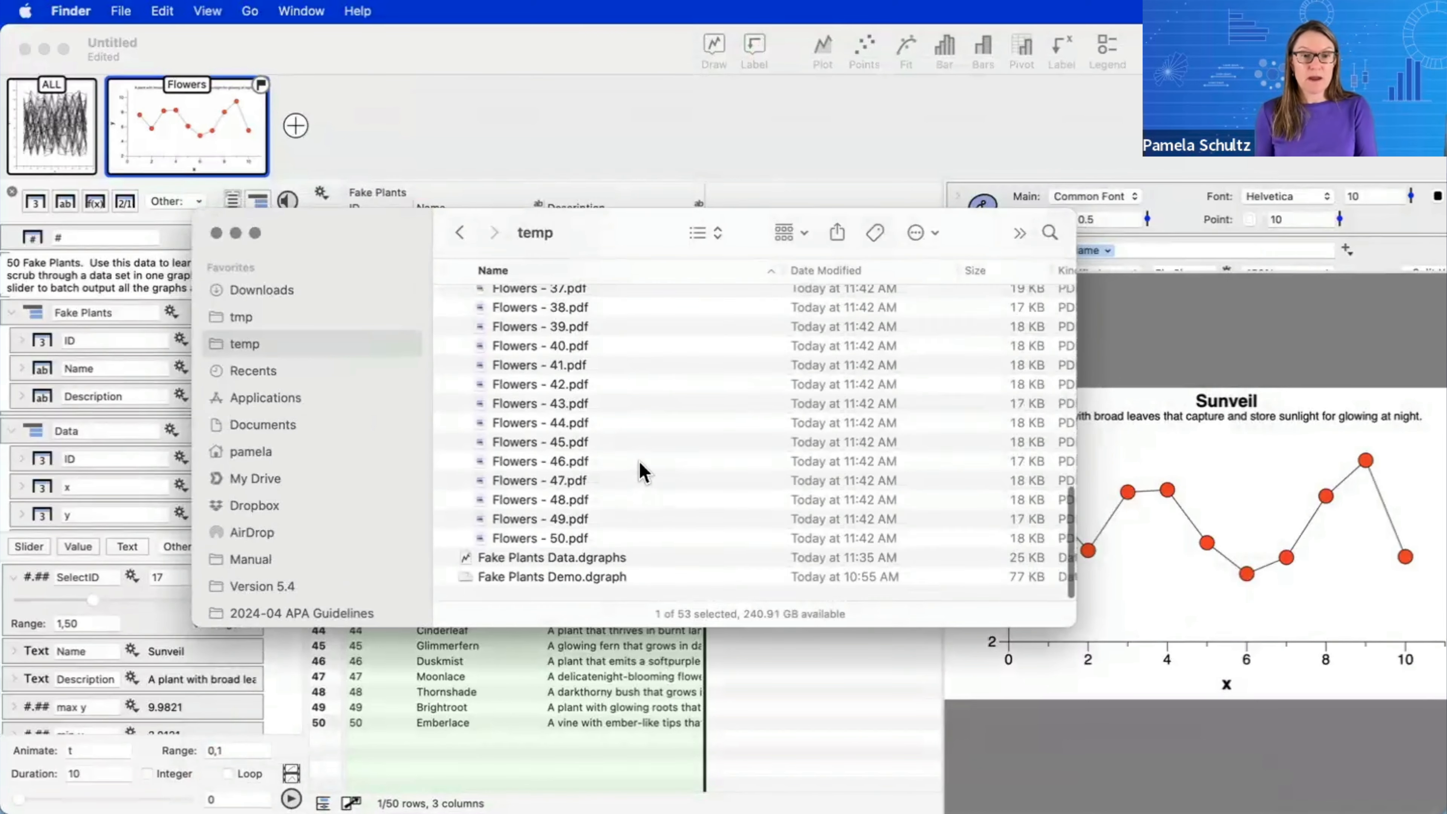